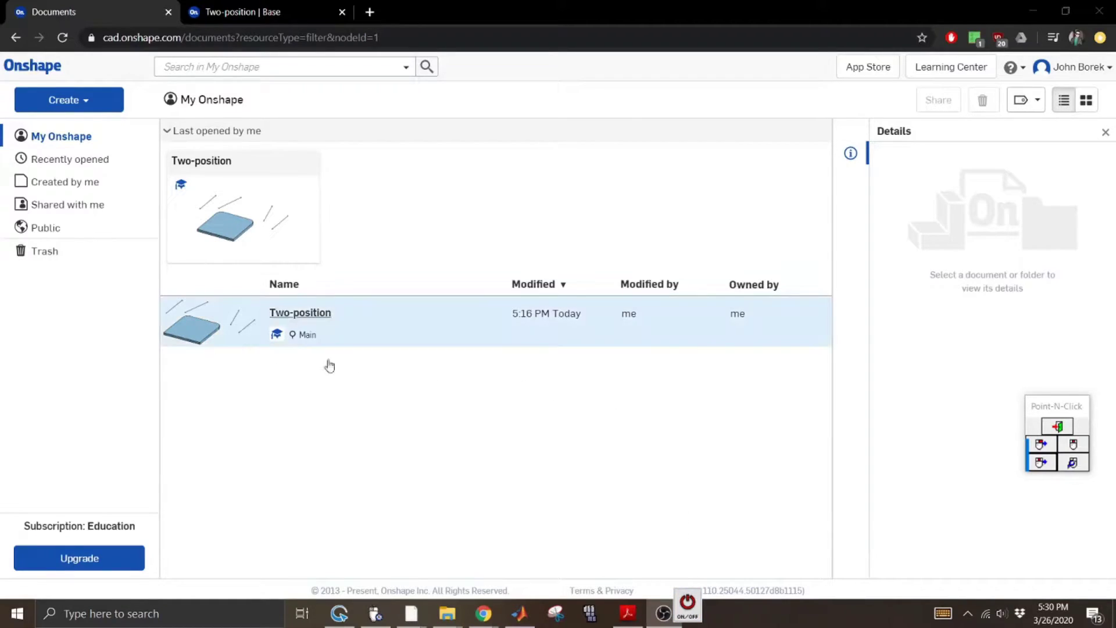
click(689, 605)
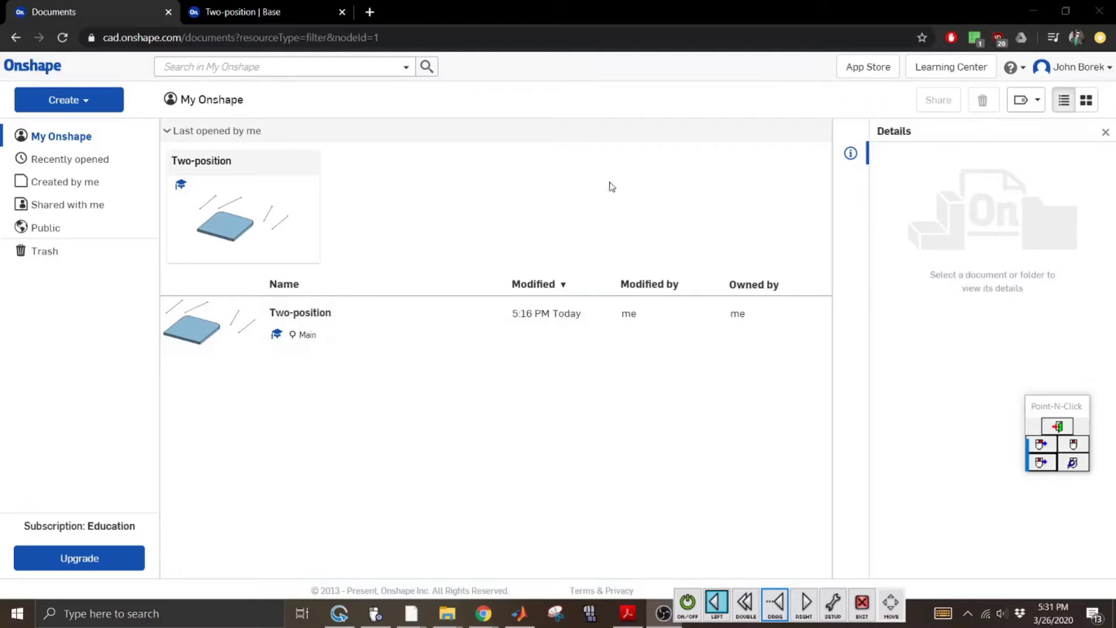
click(688, 602)
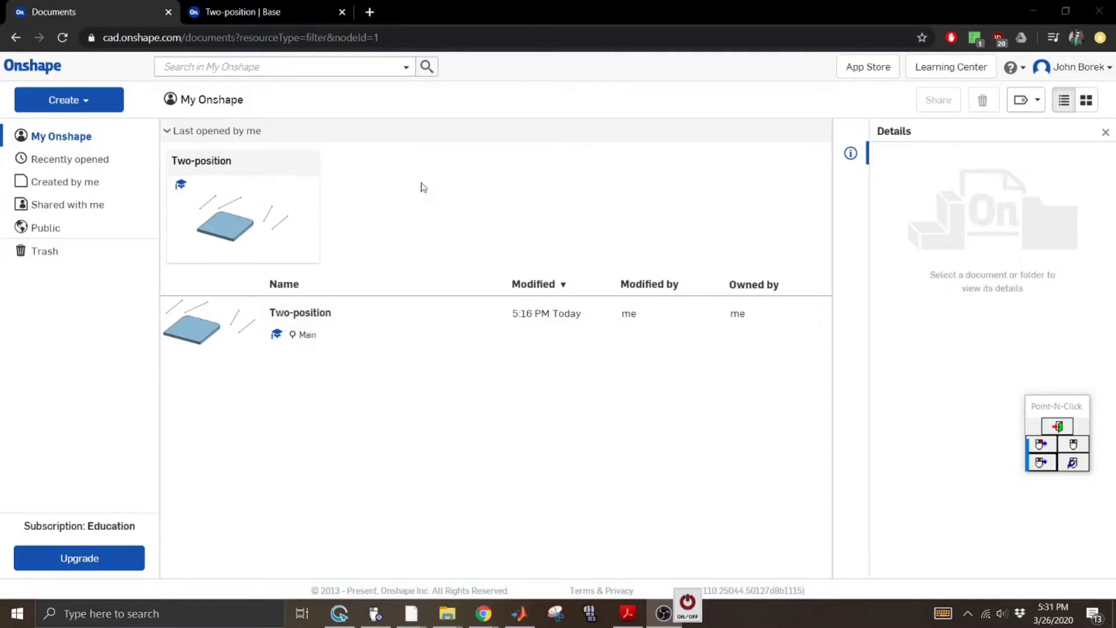
mouse_move(690, 596)
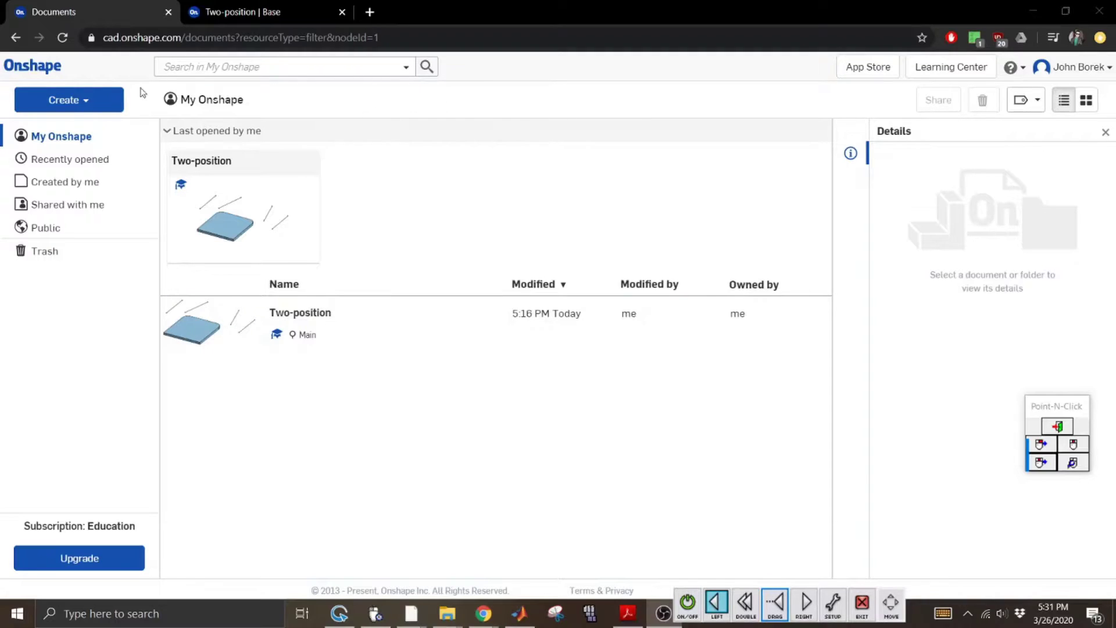
Create a new document named "Example", entering the name with the on-screen keyboard.
click(71, 100)
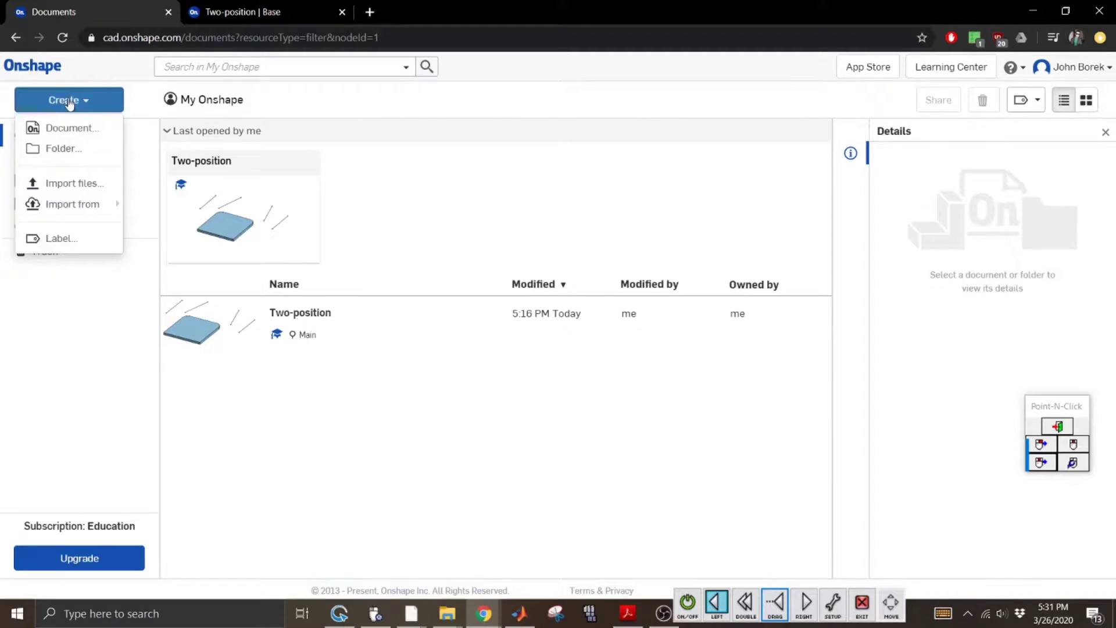
click(97, 134)
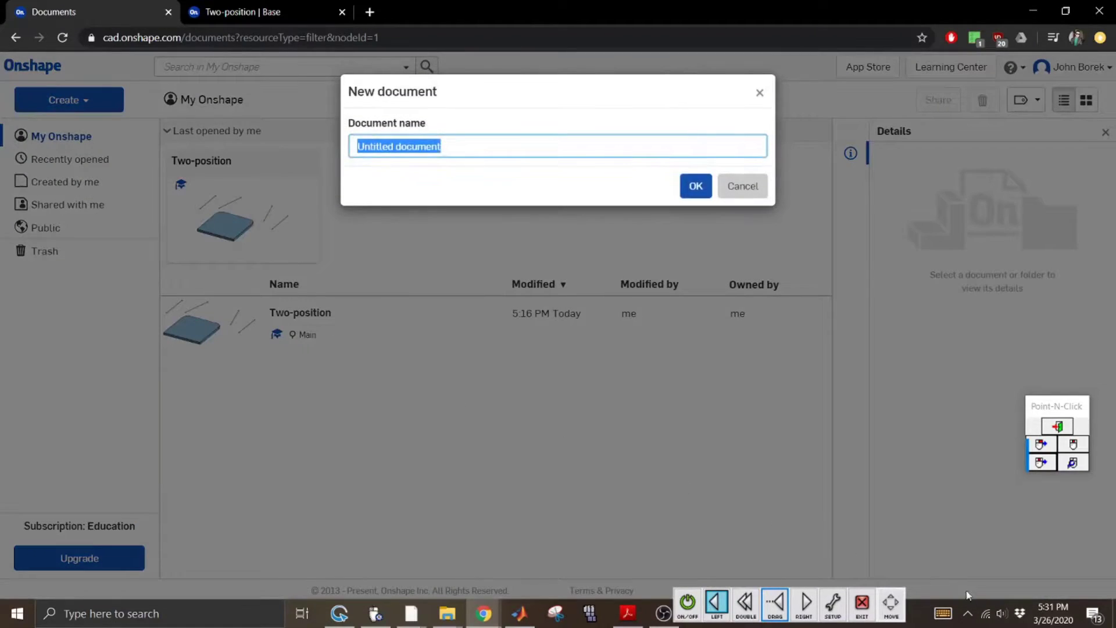
click(950, 618)
click(181, 540)
click(224, 493)
click(220, 539)
click(199, 516)
click(295, 540)
click(329, 493)
click(318, 516)
click(224, 493)
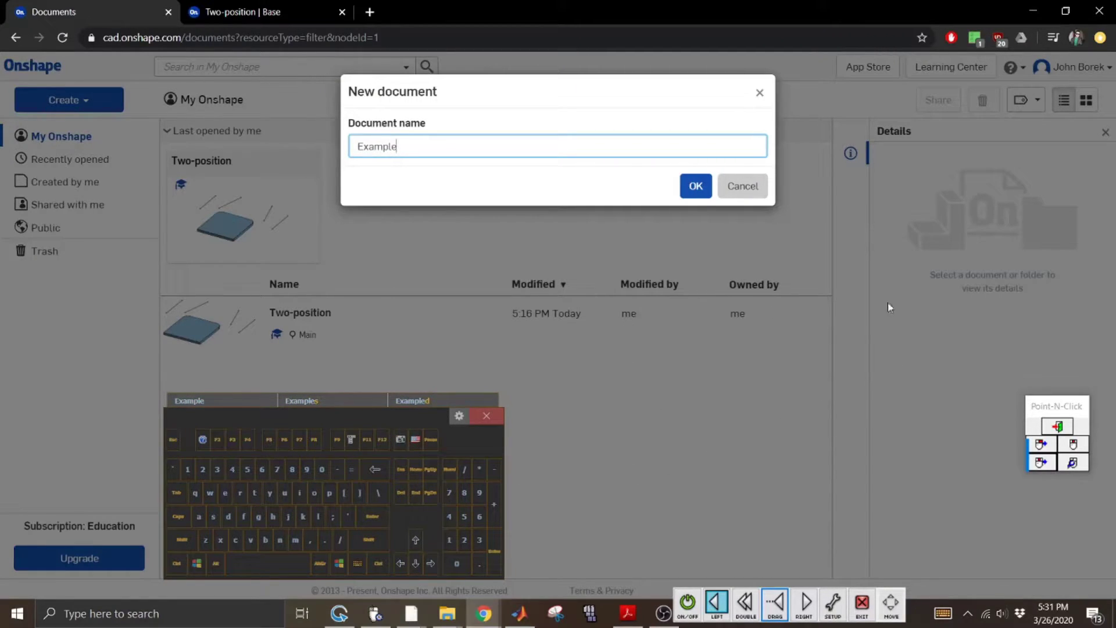
click(696, 187)
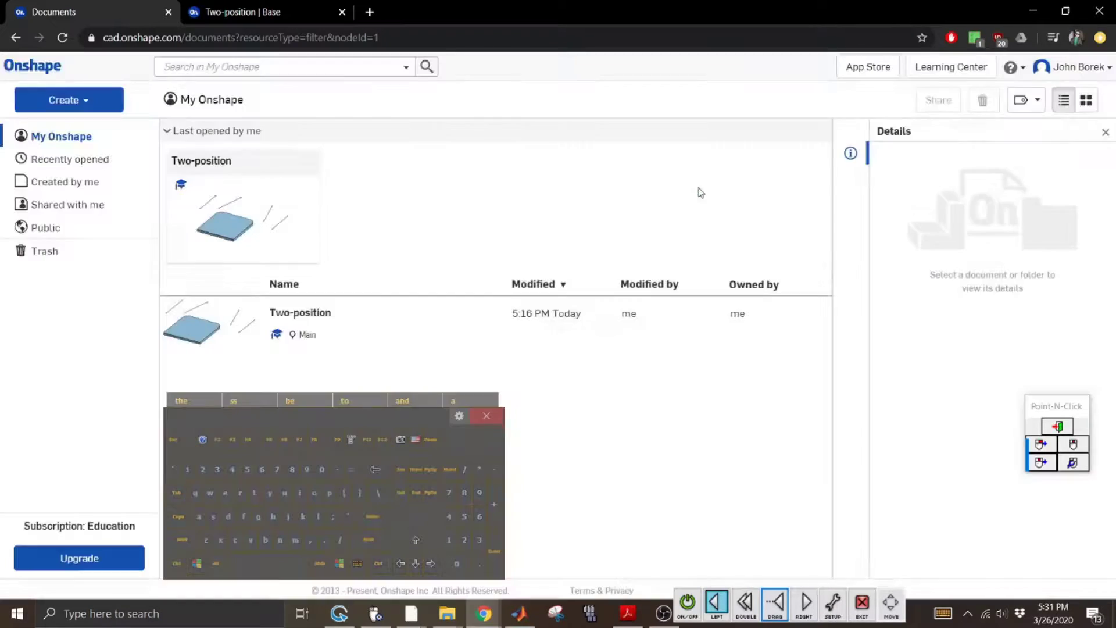
Close the on-screen keyboard.
click(689, 602)
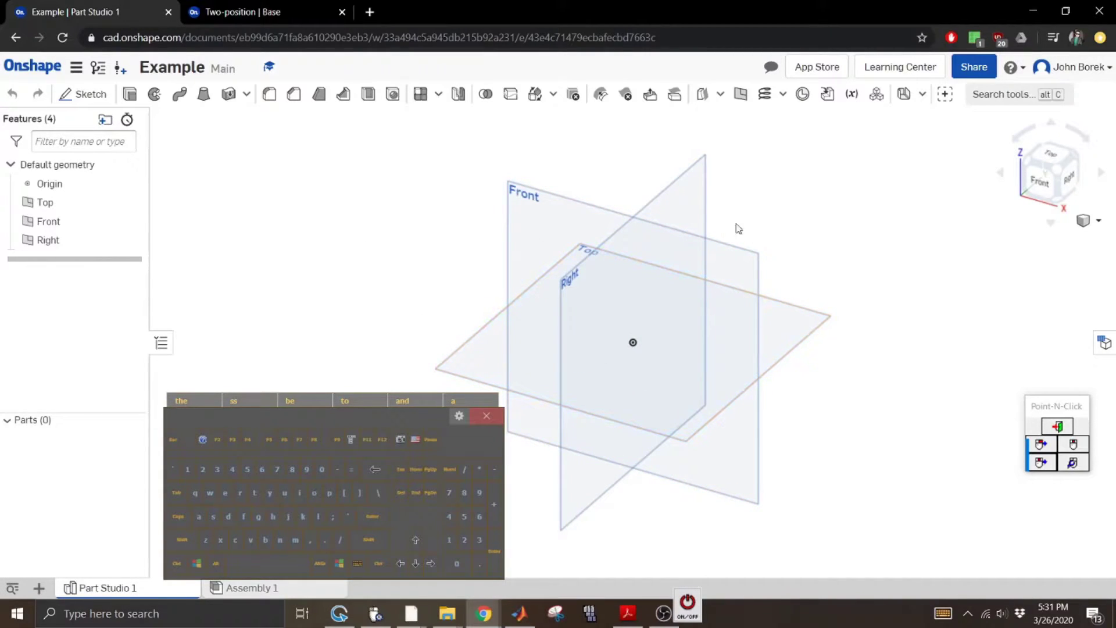
click(687, 602)
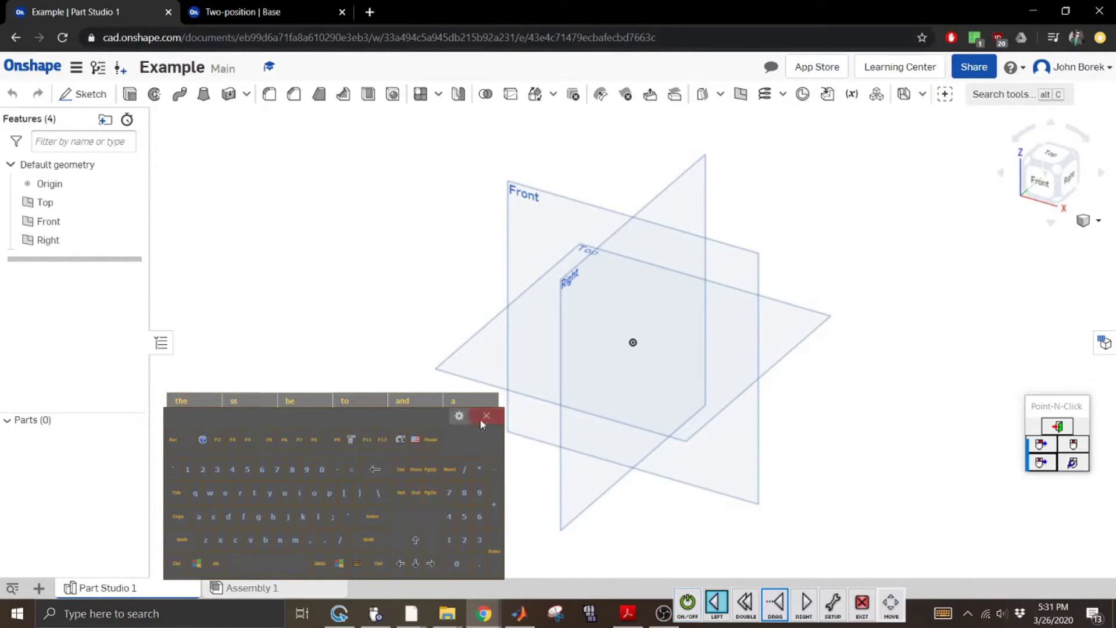
click(482, 420)
click(688, 602)
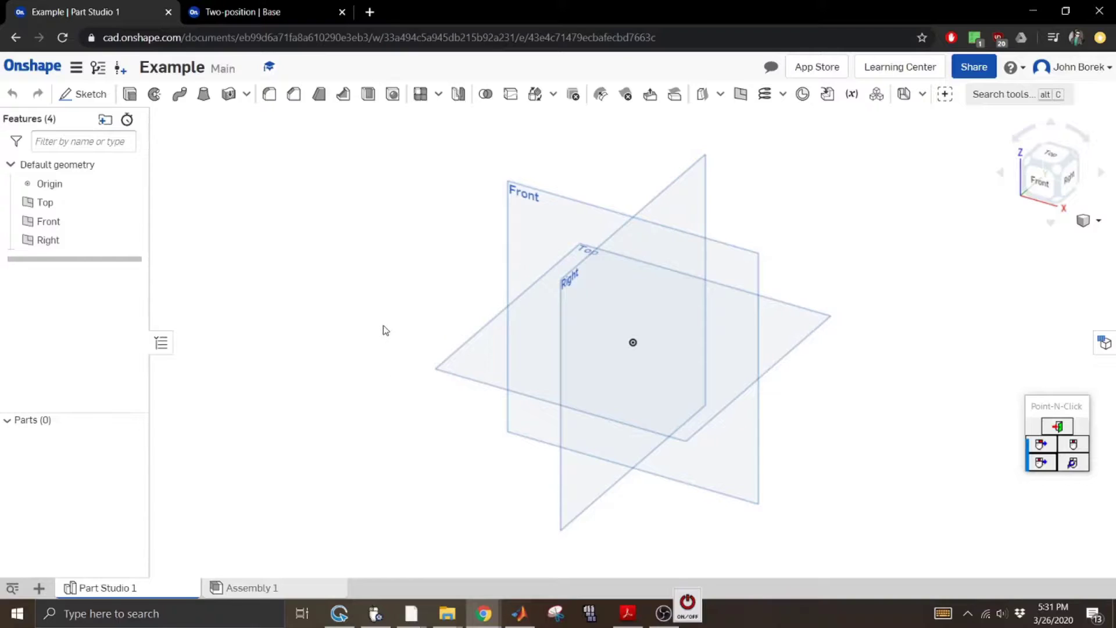
click(687, 603)
click(688, 602)
click(689, 610)
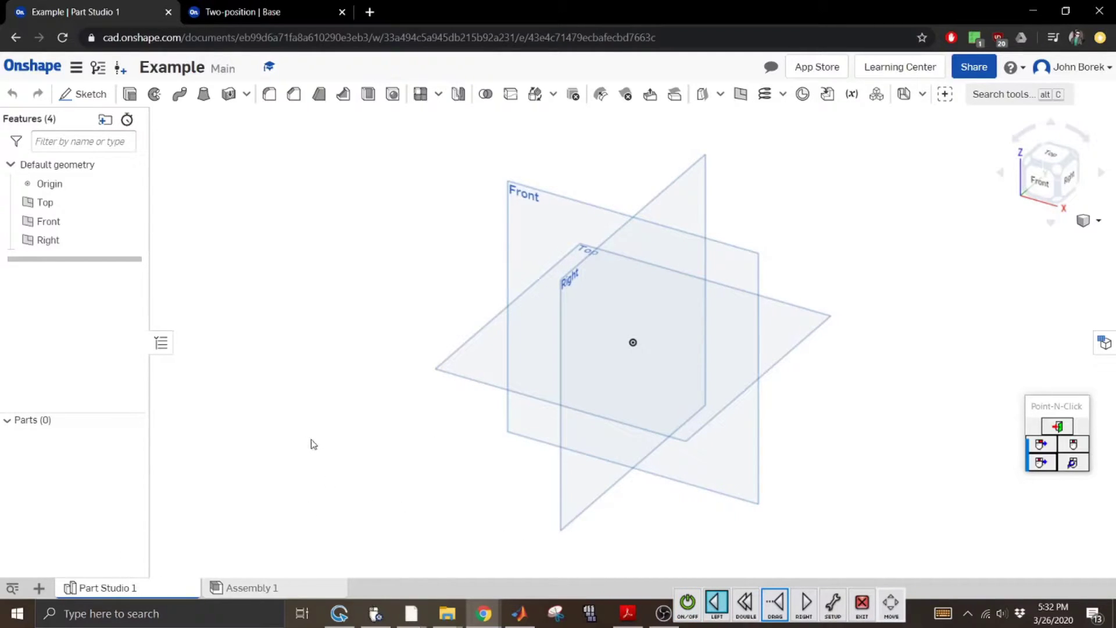
Look over Assembly 1 and the Four-bar Mechanism Homework 1 PDF, ending back in Part Studio 1.
click(249, 592)
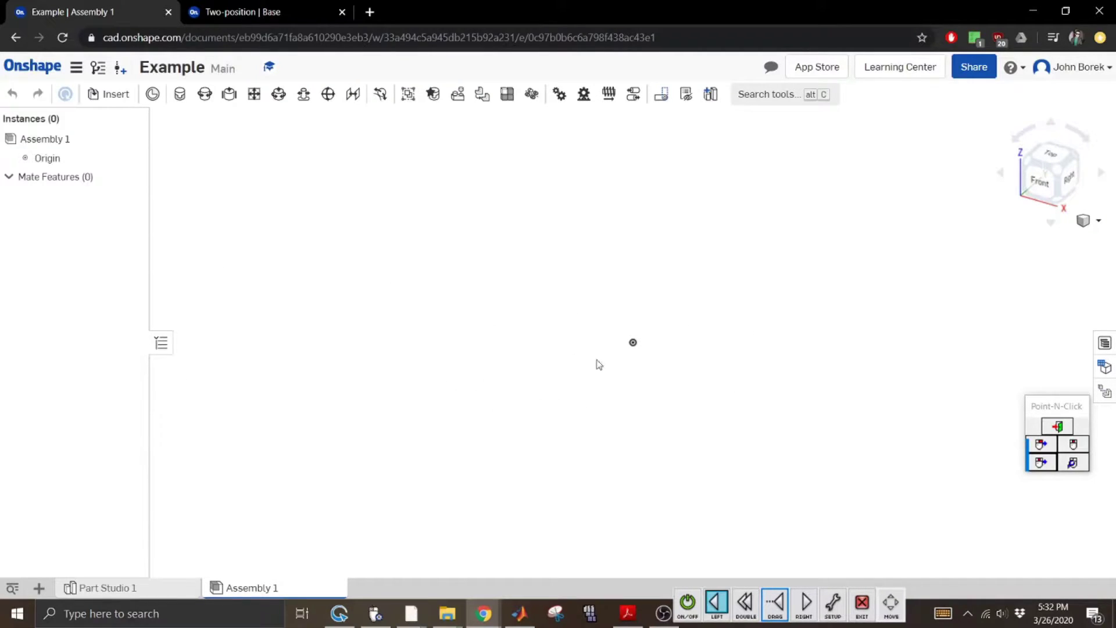
click(145, 589)
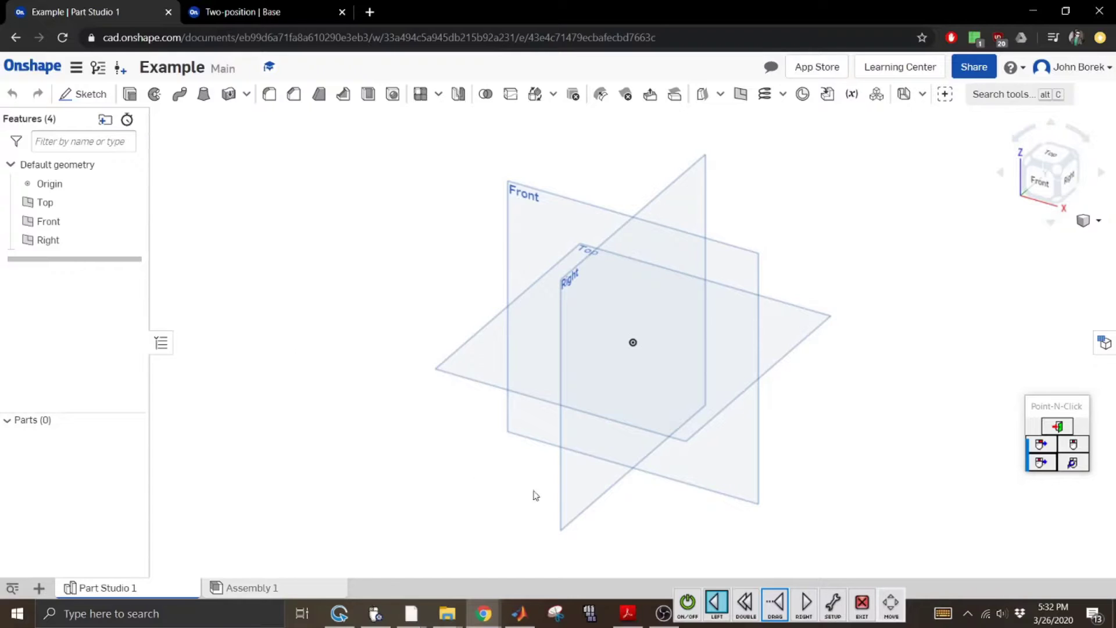
click(628, 613)
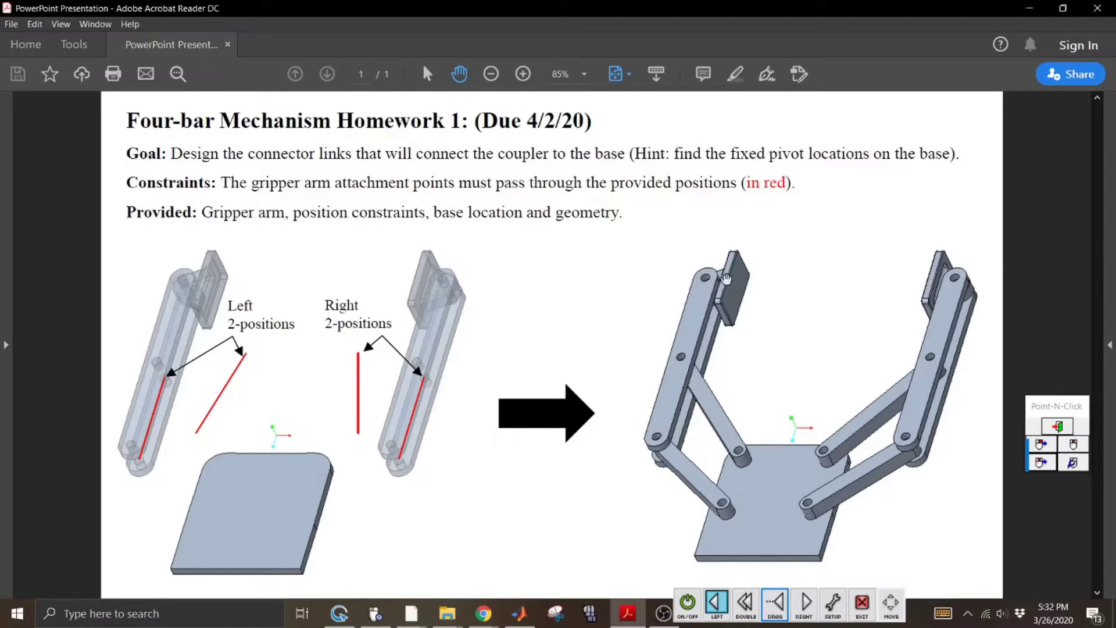
click(1028, 8)
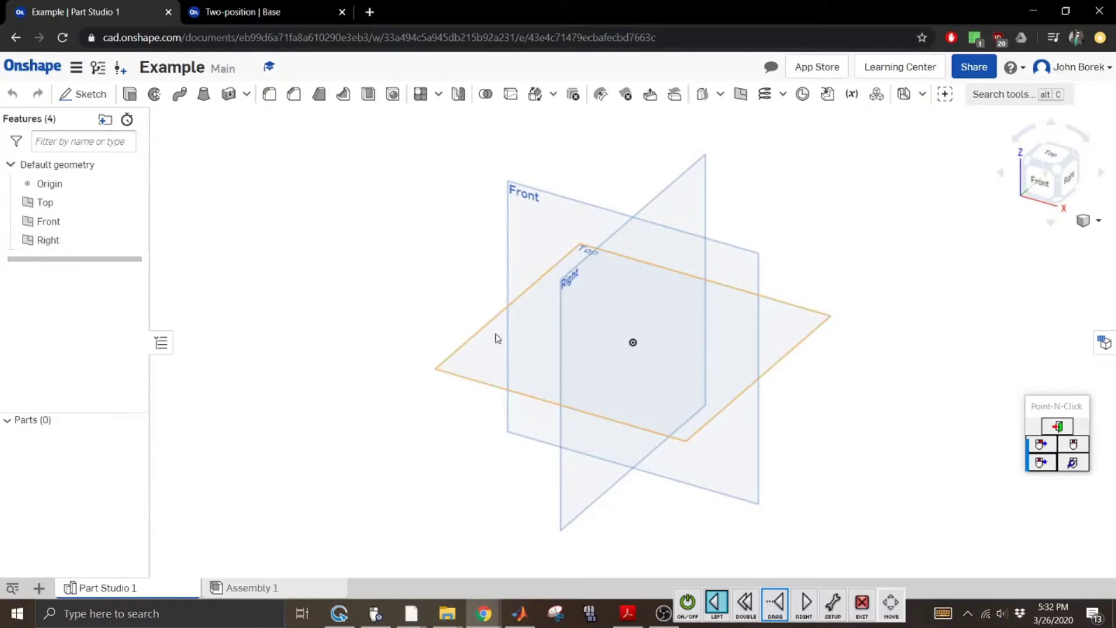
Start a new sketch on the Top plane, with the on-screen keyboard open for entering values.
click(497, 338)
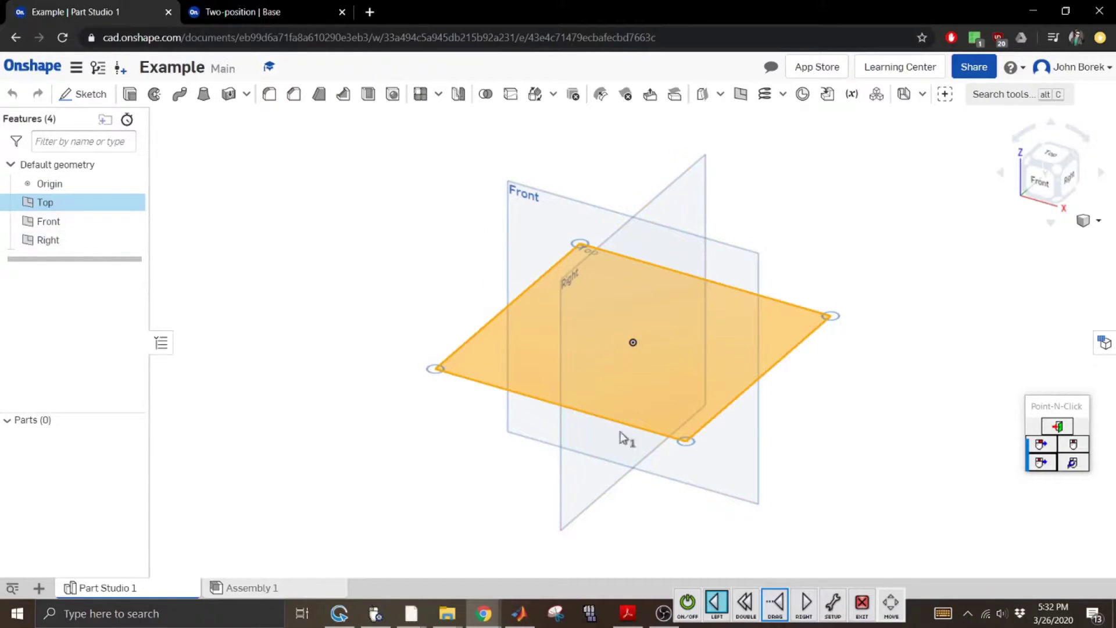
key(ctrl+super+o)
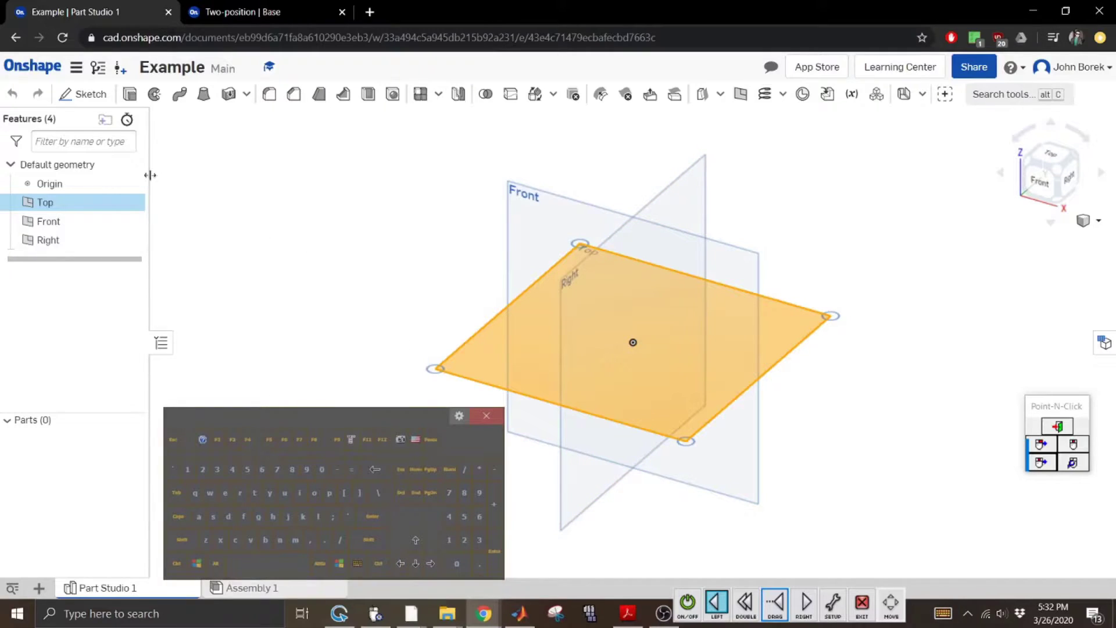
click(86, 95)
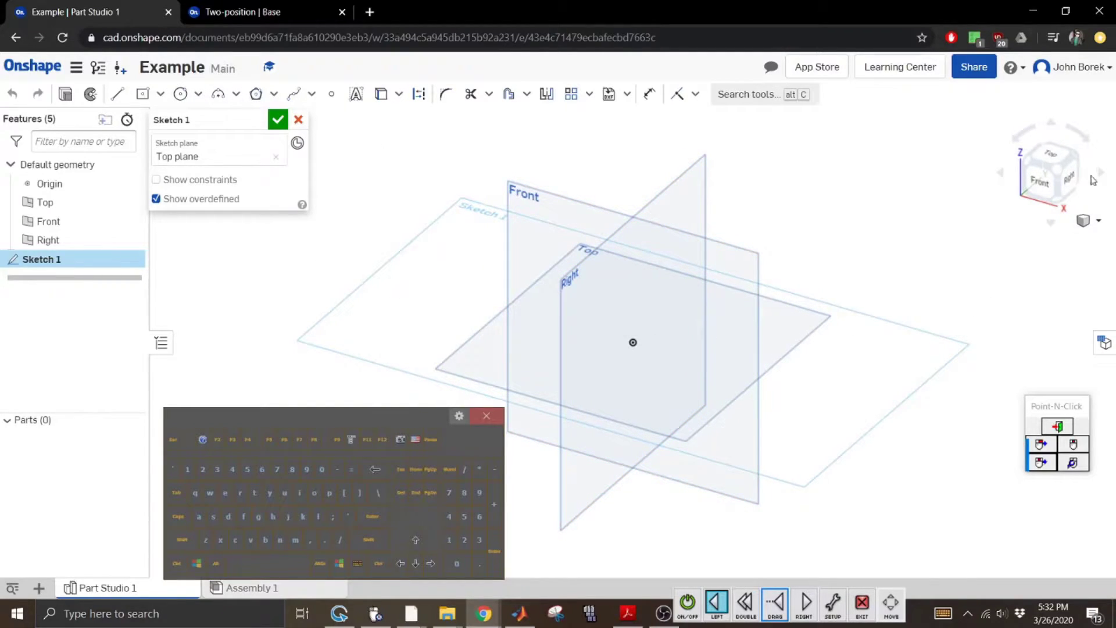
Examine the default planes from the top and from the left, ending in the isometric view.
click(1053, 159)
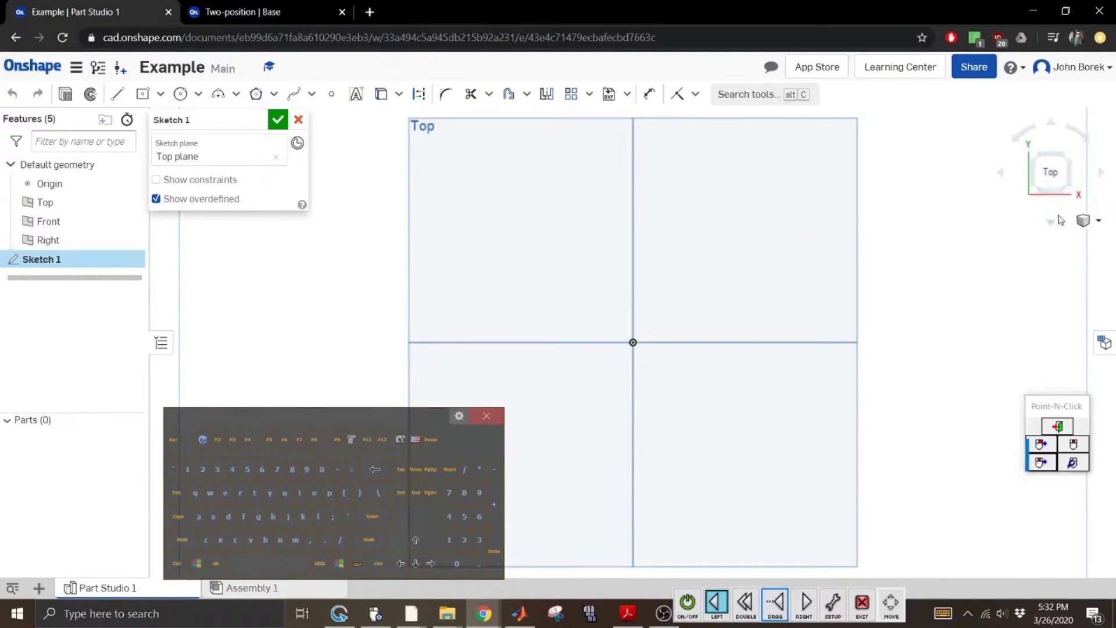
click(1097, 174)
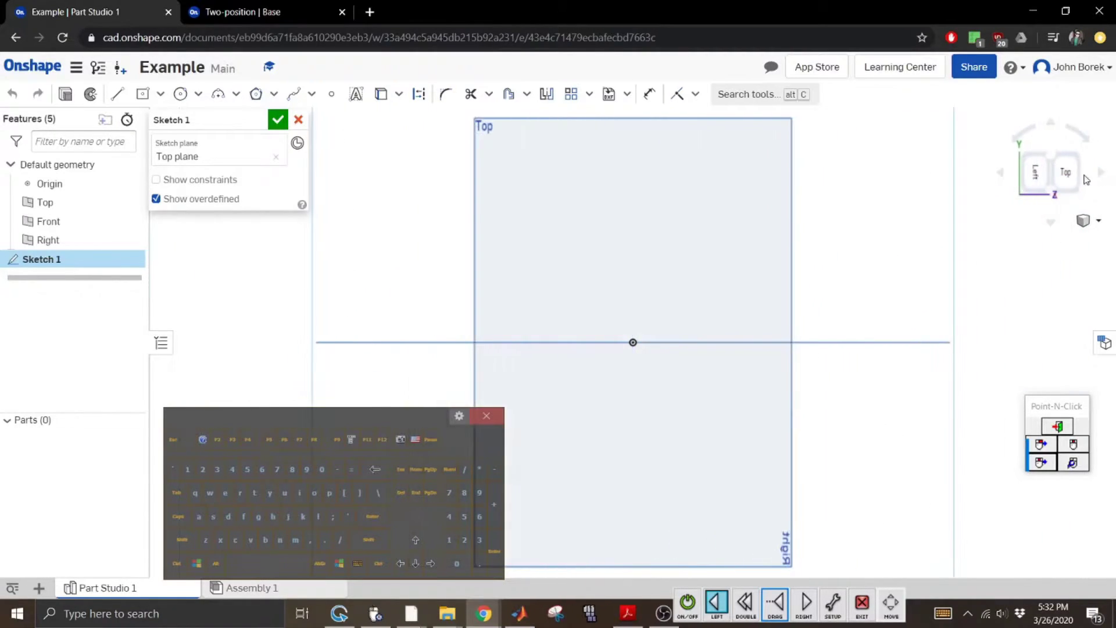
click(1000, 173)
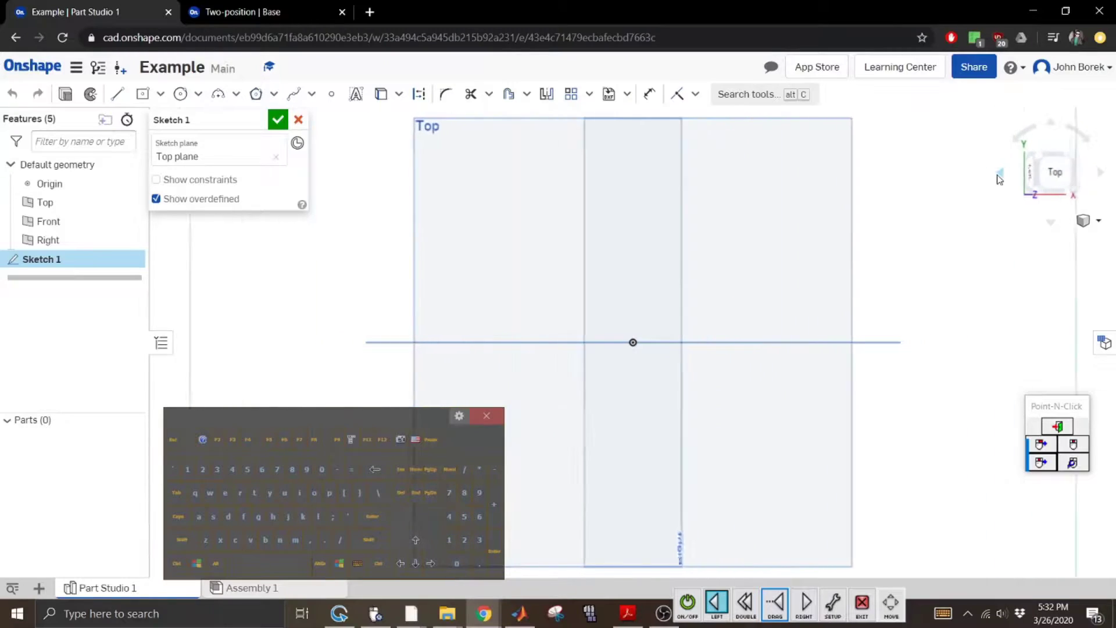
click(1097, 220)
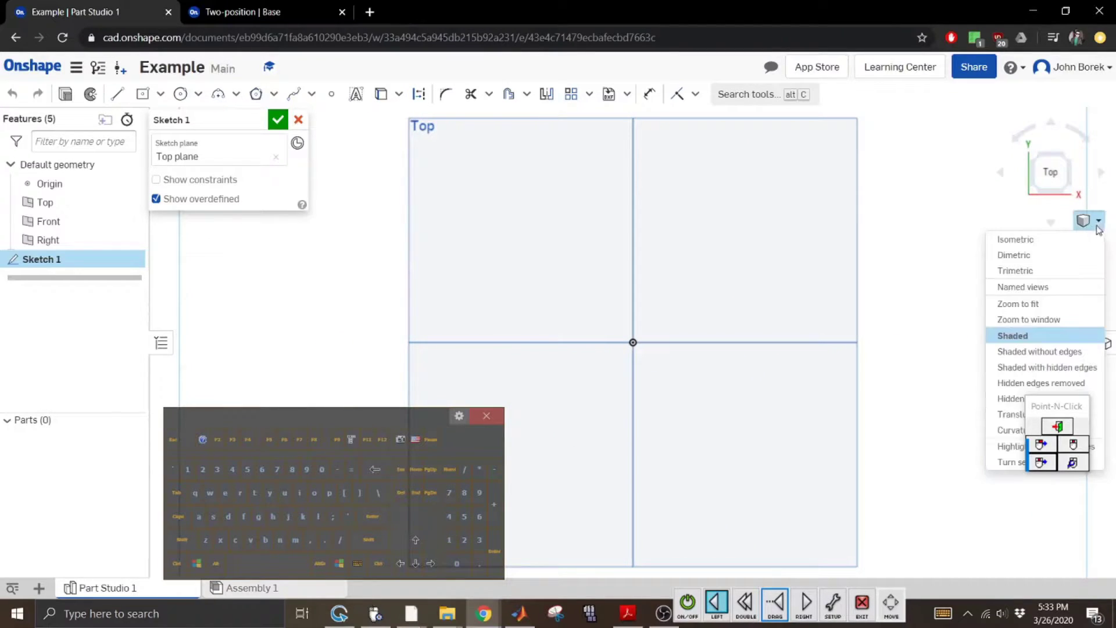
click(1024, 240)
click(1087, 224)
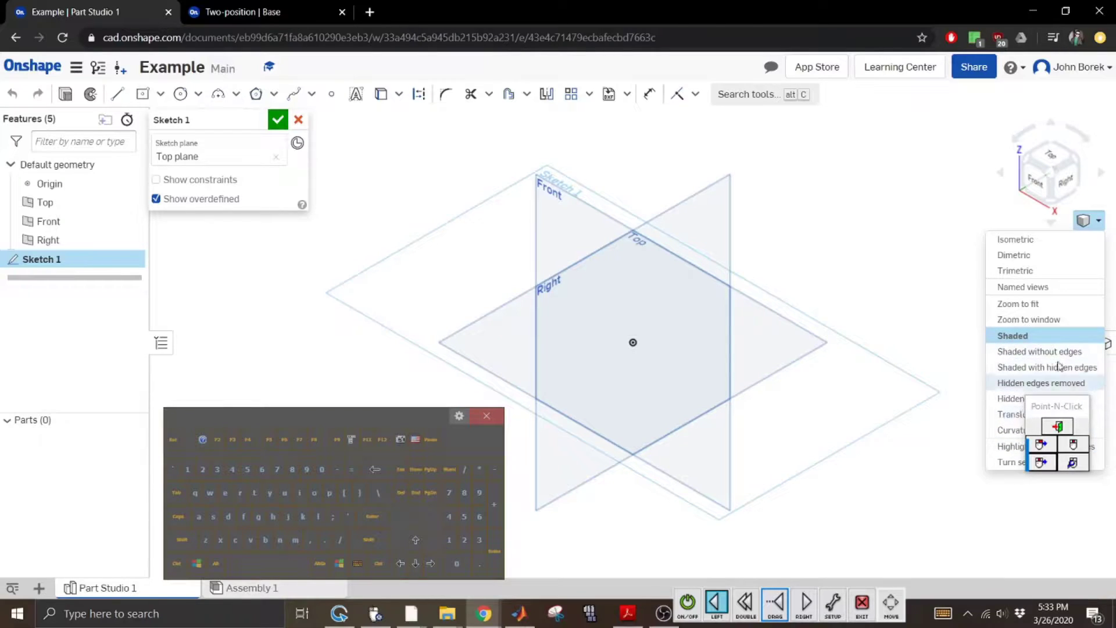
click(900, 342)
Inspect the default planes by orbiting and panning around them, restoring the isometric view in between.
click(695, 605)
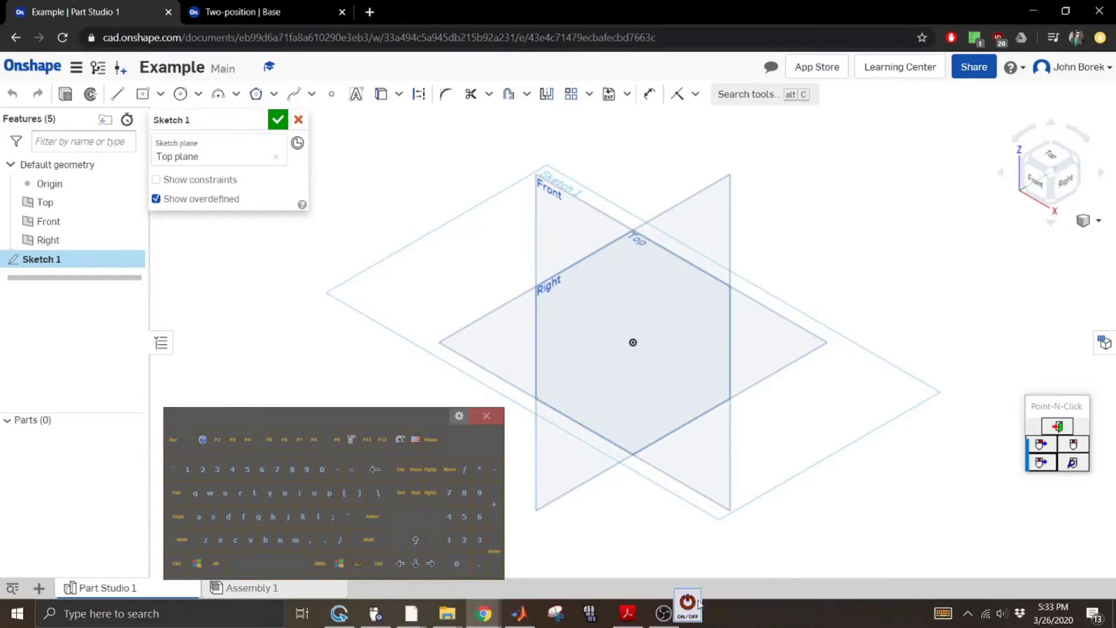
mouse_move(1028, 472)
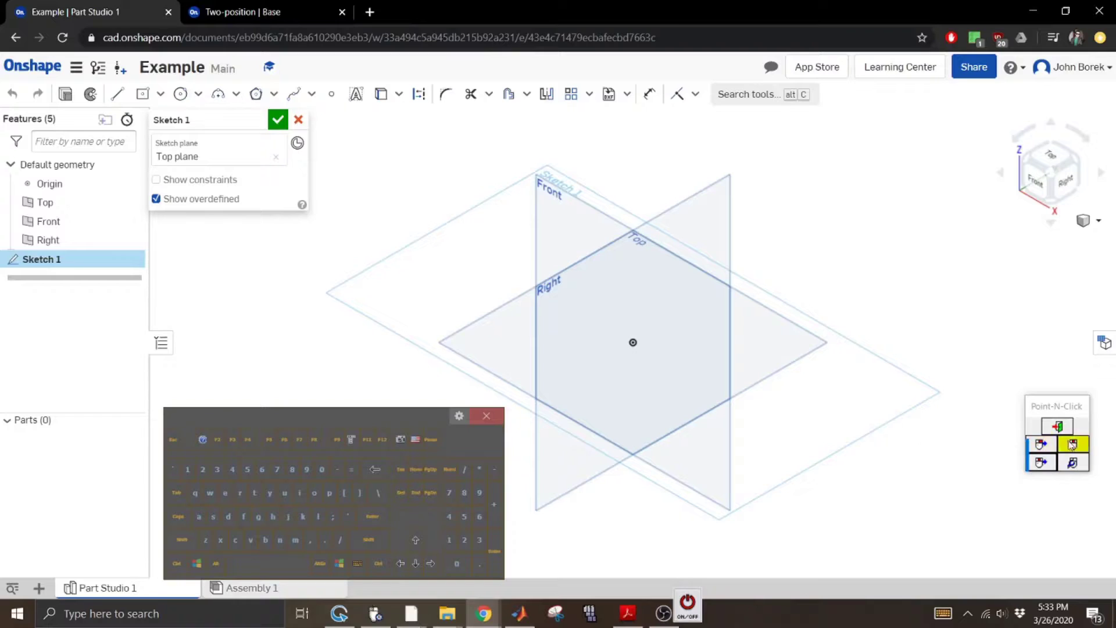
click(1042, 445)
click(1042, 445)
right_drag(864, 299, 667, 225)
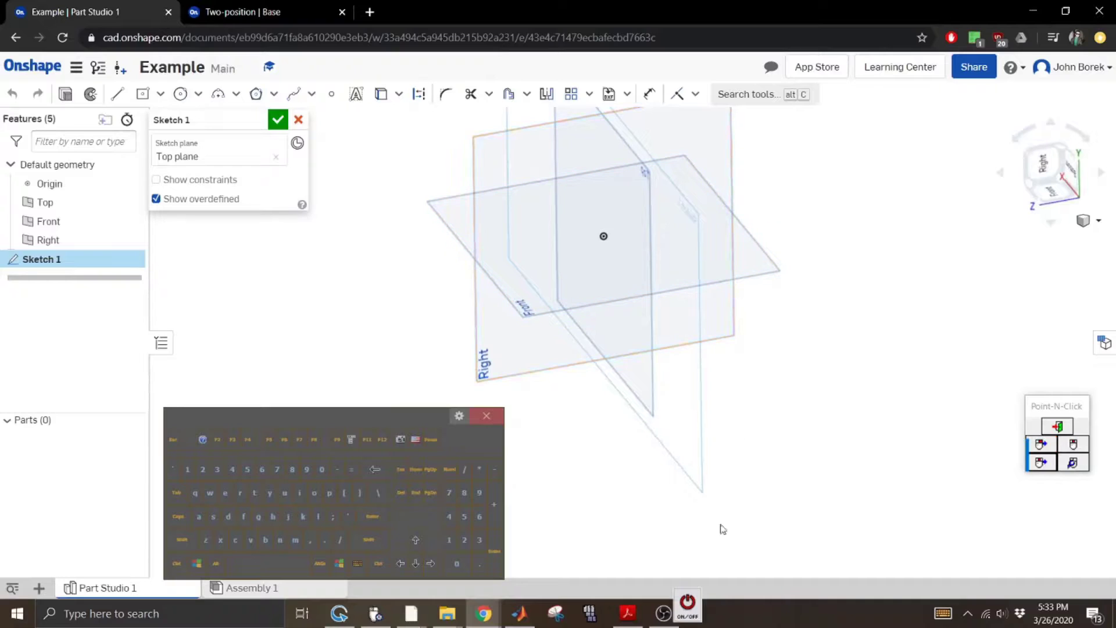
click(1097, 221)
click(1031, 245)
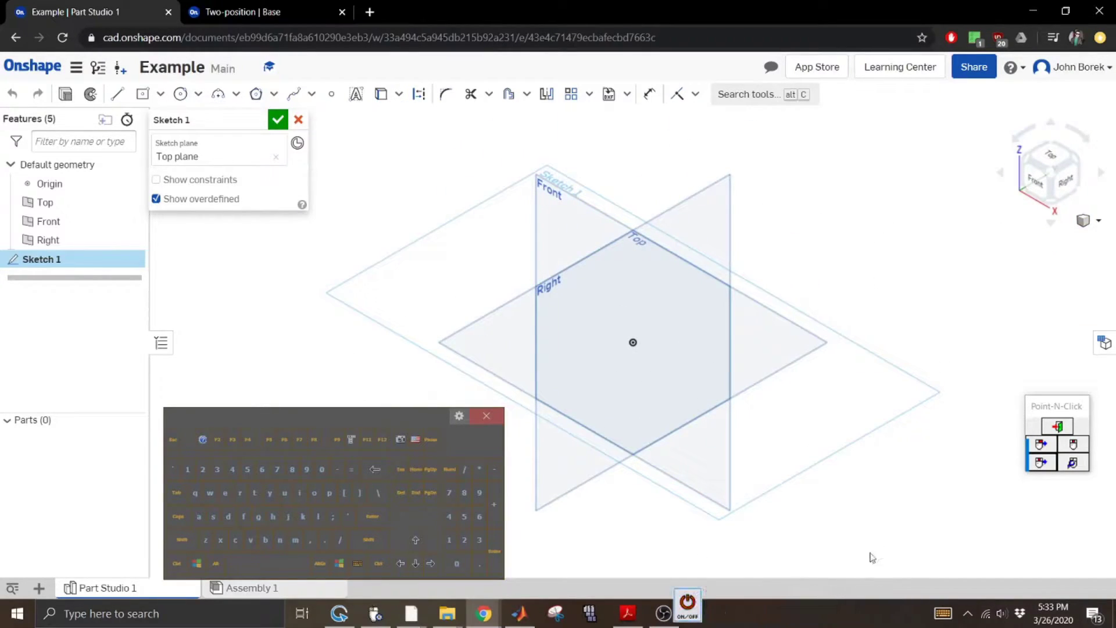
click(1042, 462)
middle_drag(919, 329, 939, 304)
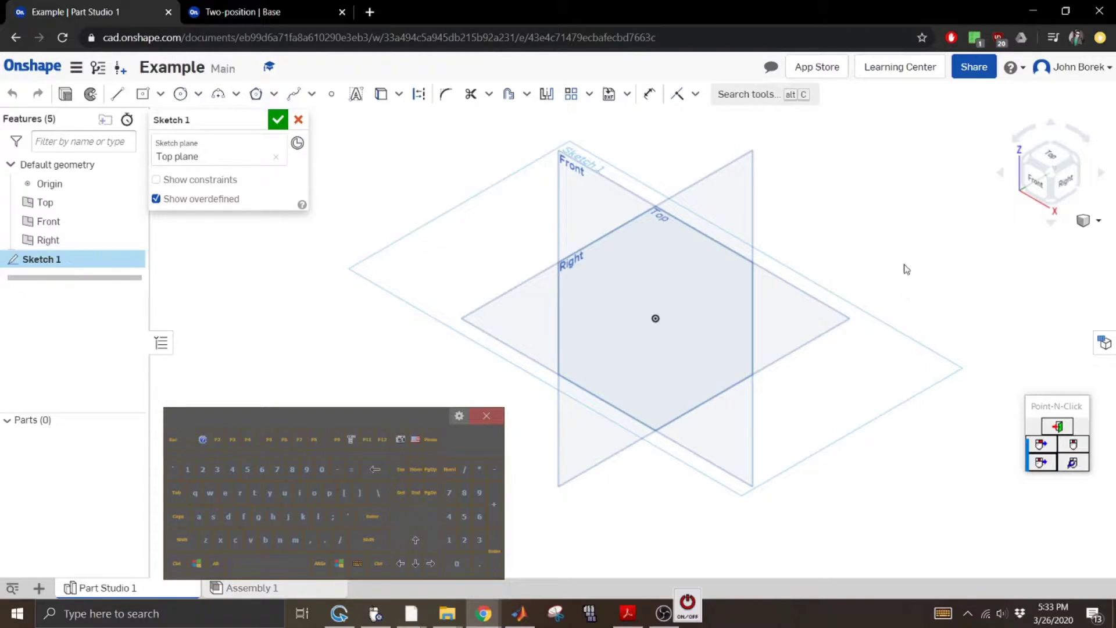
click(698, 597)
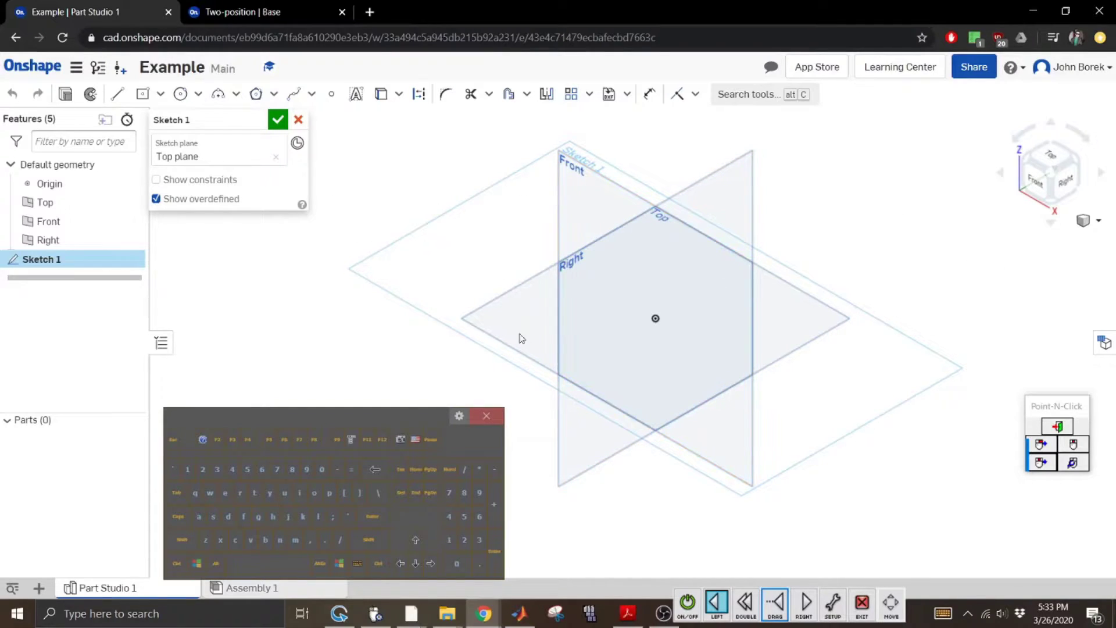
Sketch a horizontal line about 3.63 in long passing through the origin on the Top plane.
key(n)
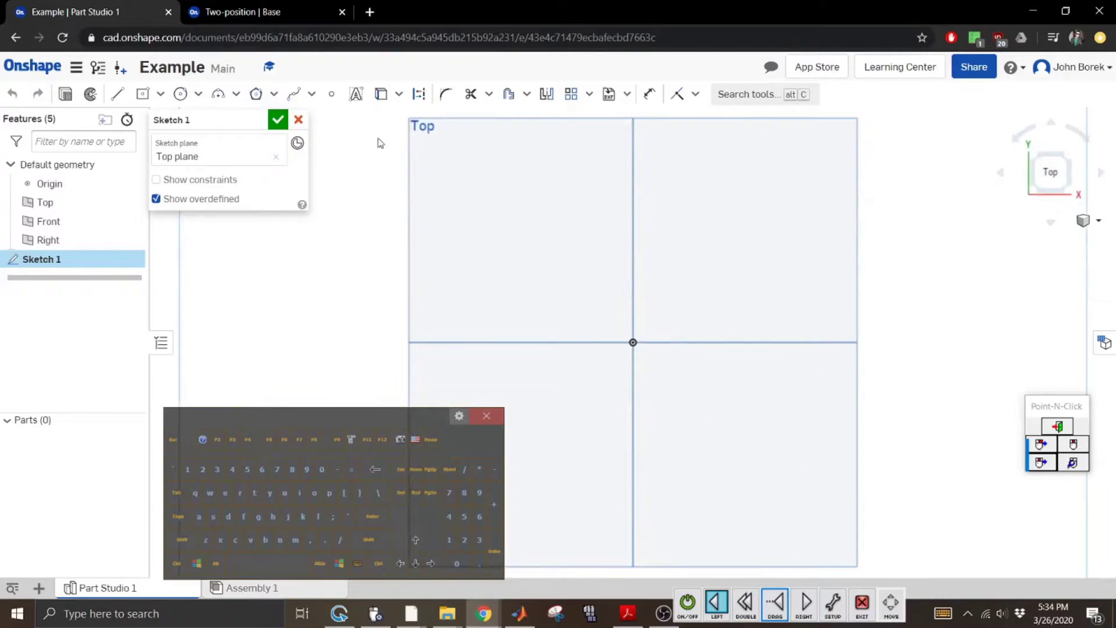
click(117, 94)
click(633, 343)
click(504, 342)
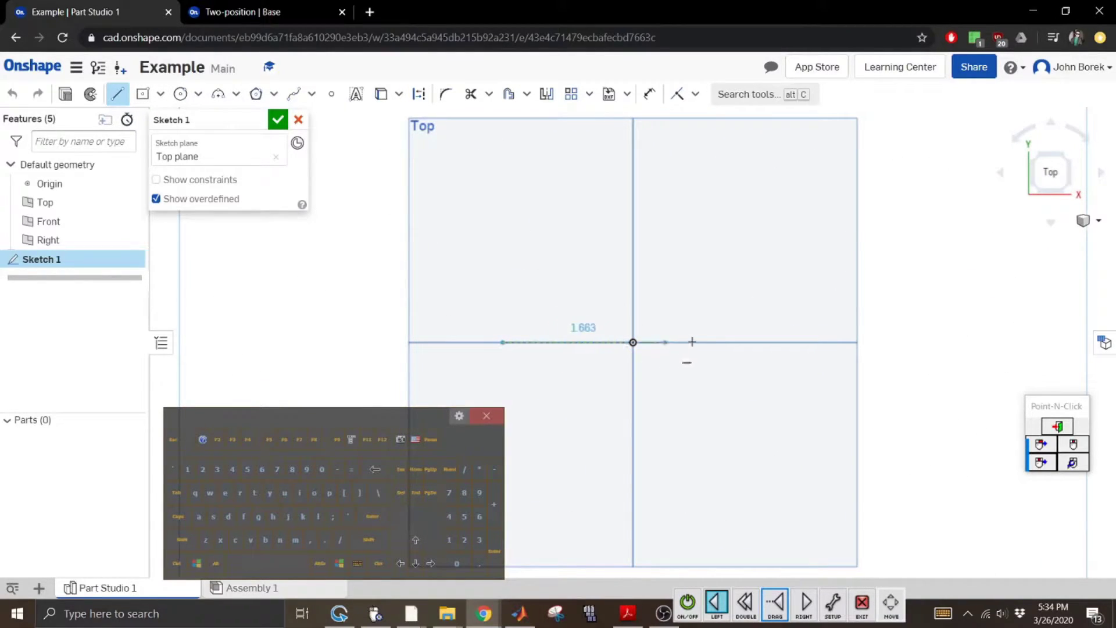
click(773, 342)
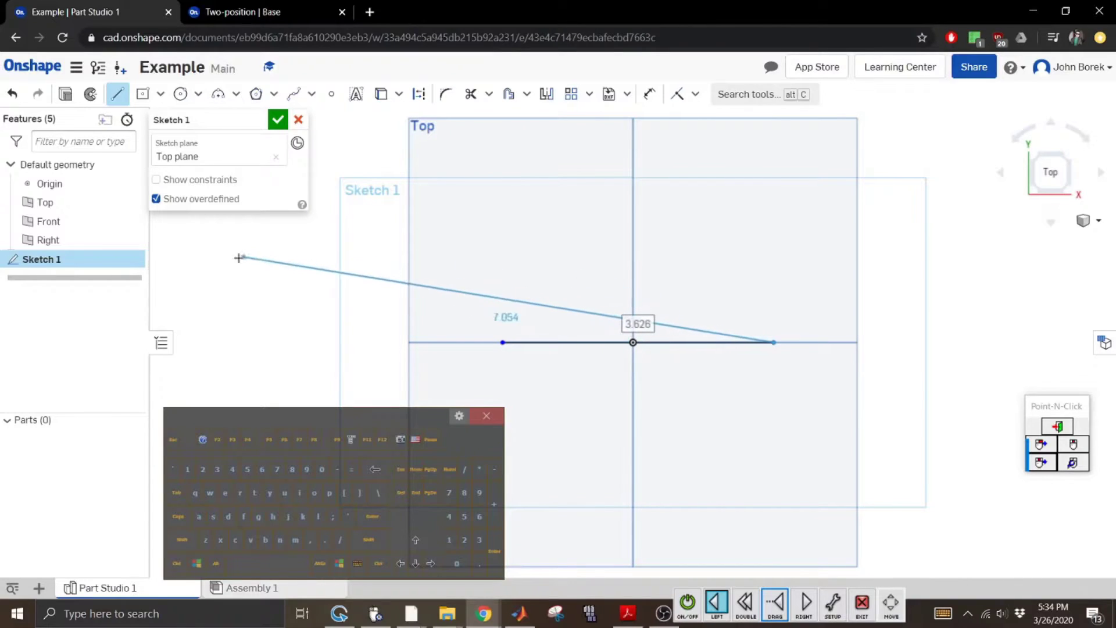
click(171, 442)
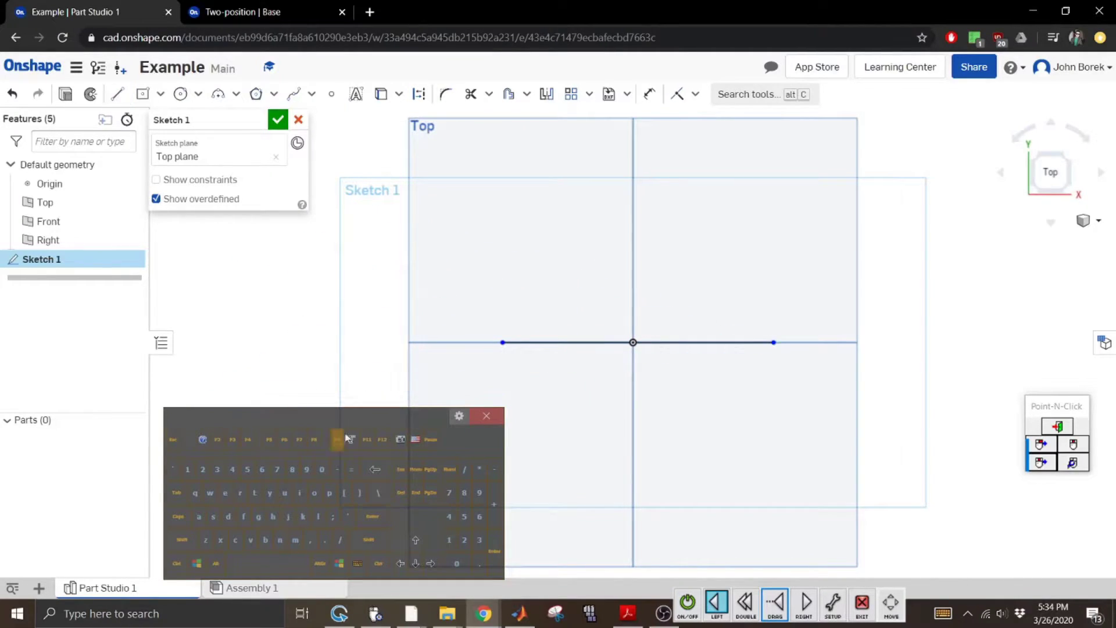
Dimension the horizontal line's length above it and set it to 3 in.
click(650, 94)
click(682, 342)
click(667, 236)
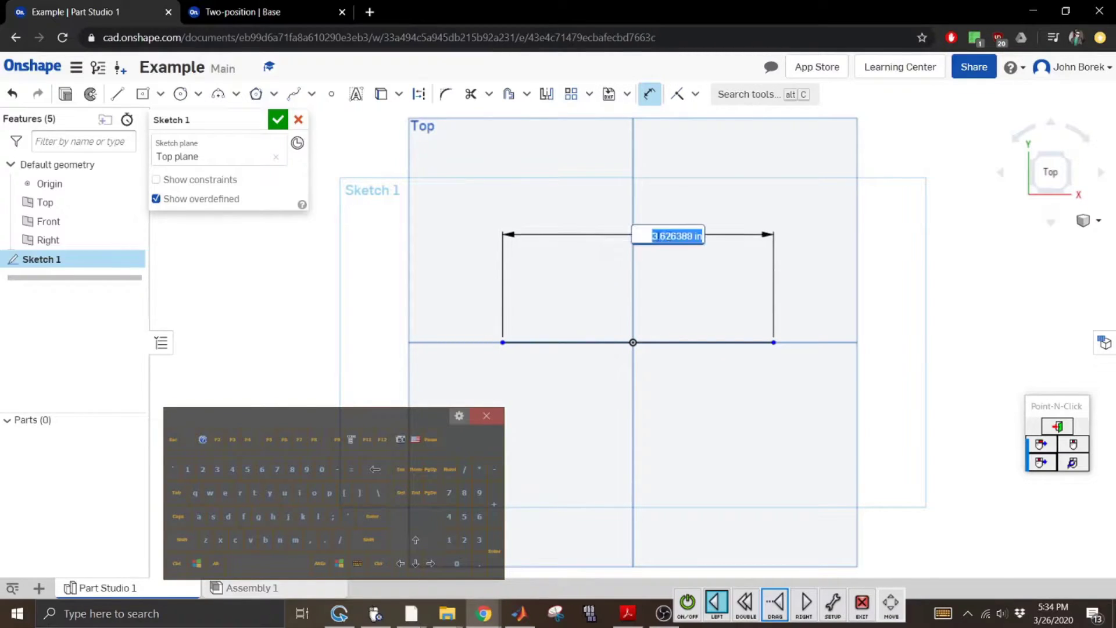
click(480, 540)
click(372, 516)
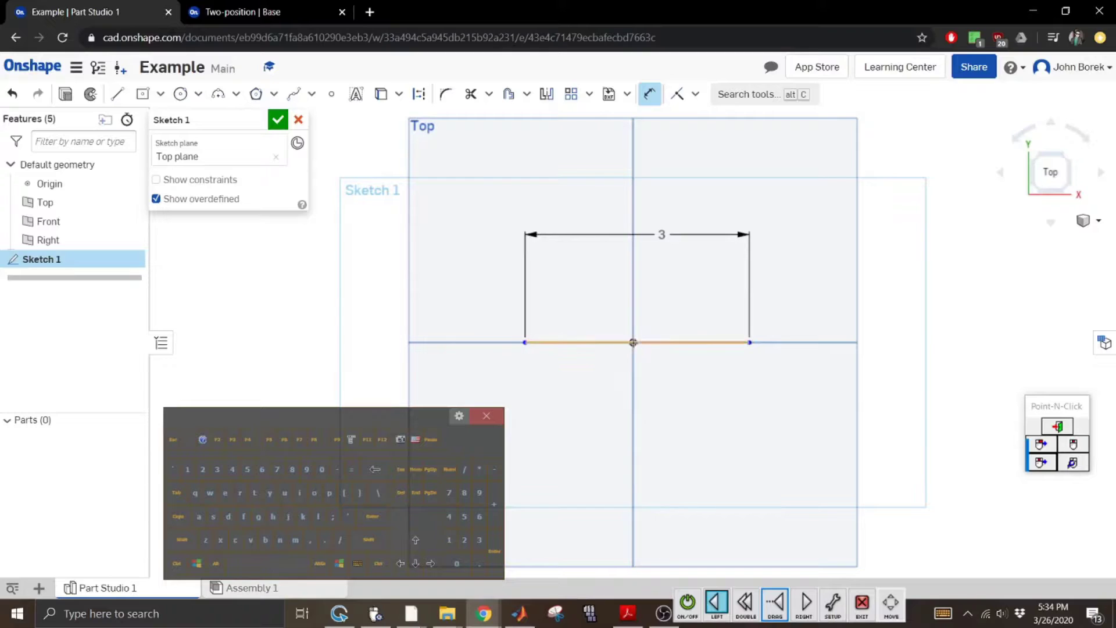
click(701, 342)
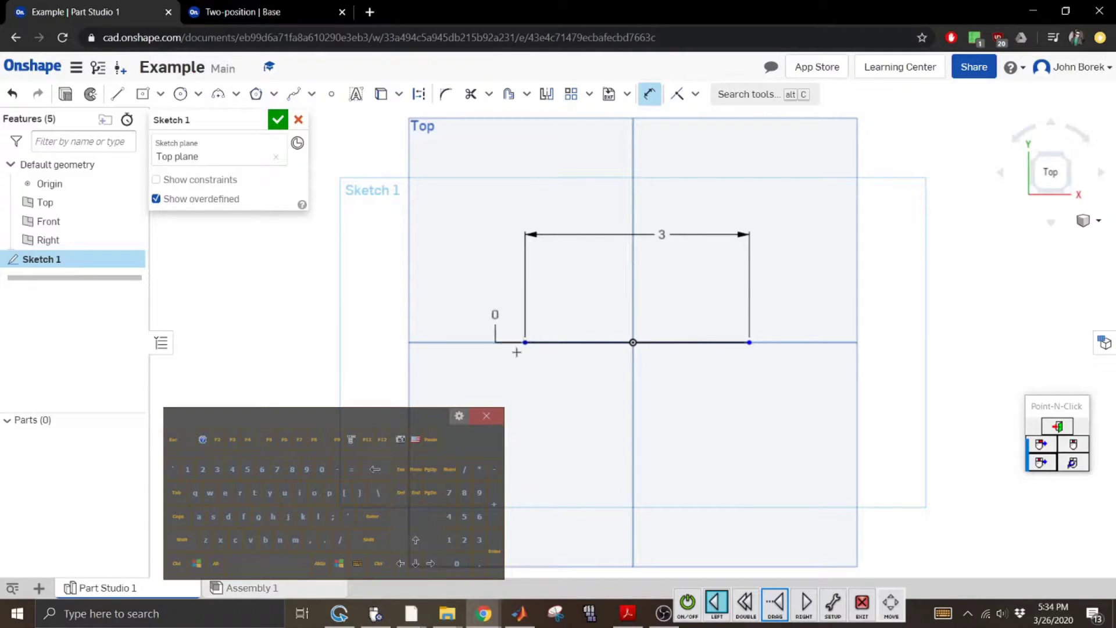
click(210, 342)
click(182, 441)
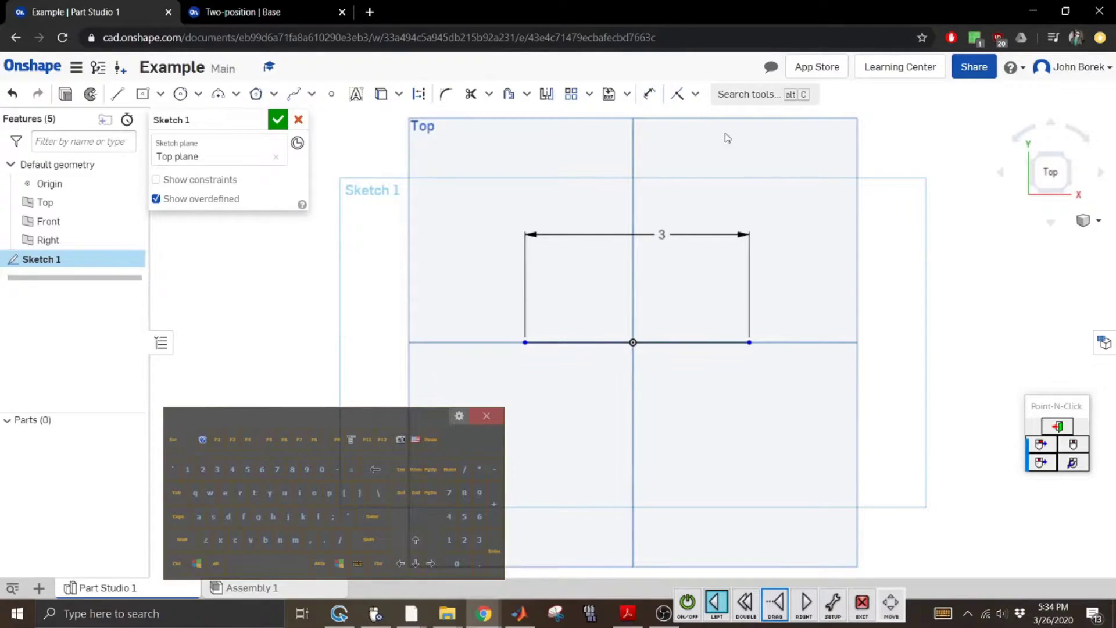
click(649, 94)
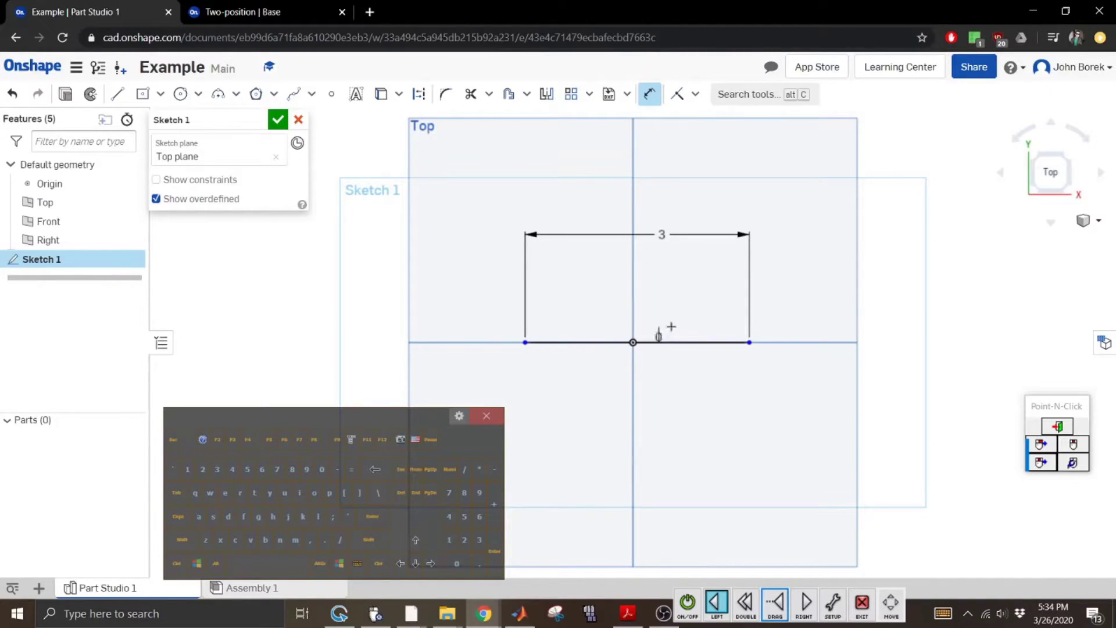
click(746, 340)
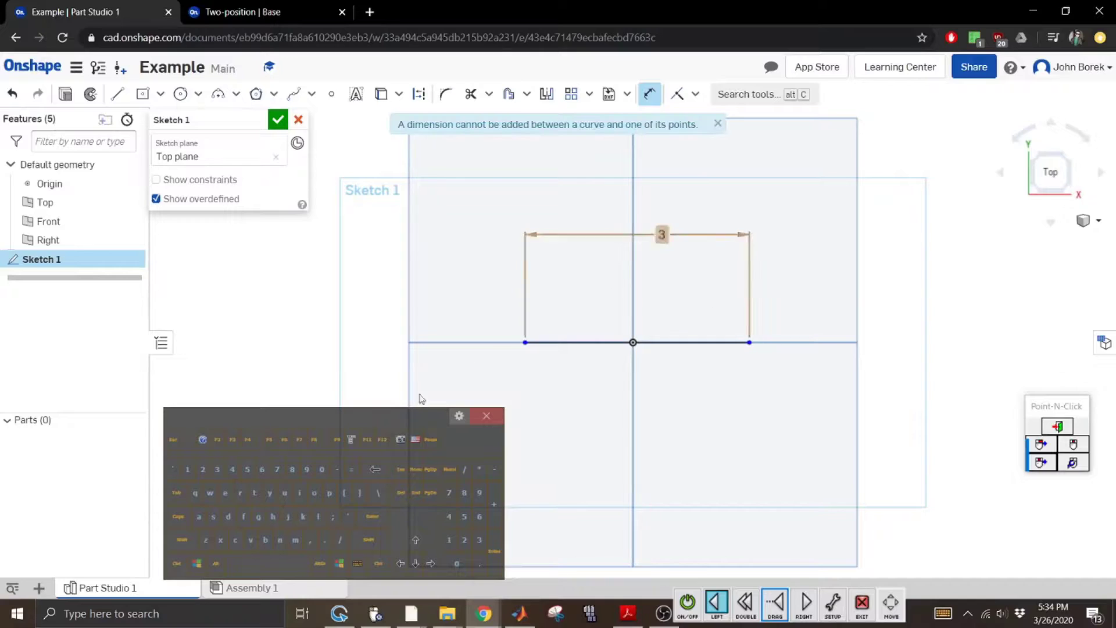
click(174, 440)
Dimension the horizontal distance from the vertical centre plane to the line's right endpoint and set it to 1.5 in.
click(649, 94)
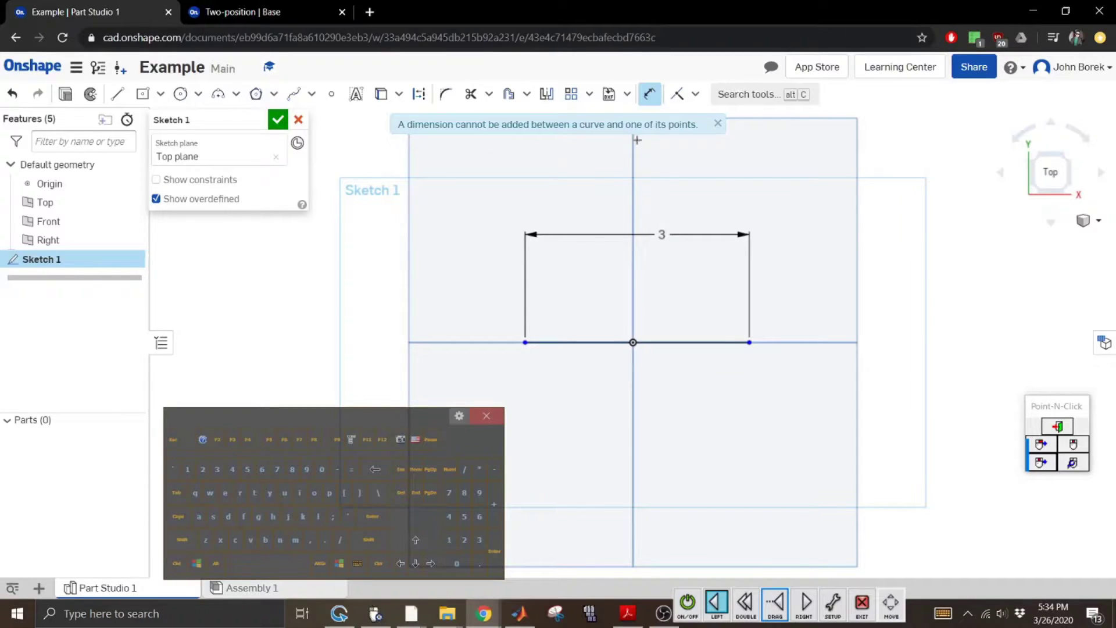
click(715, 122)
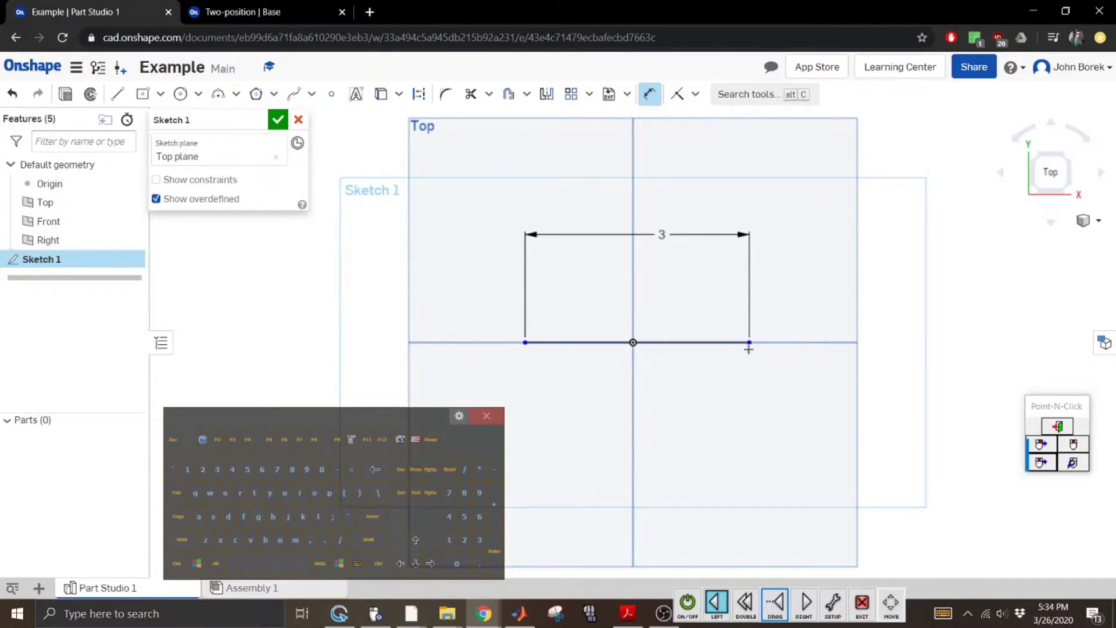
click(634, 286)
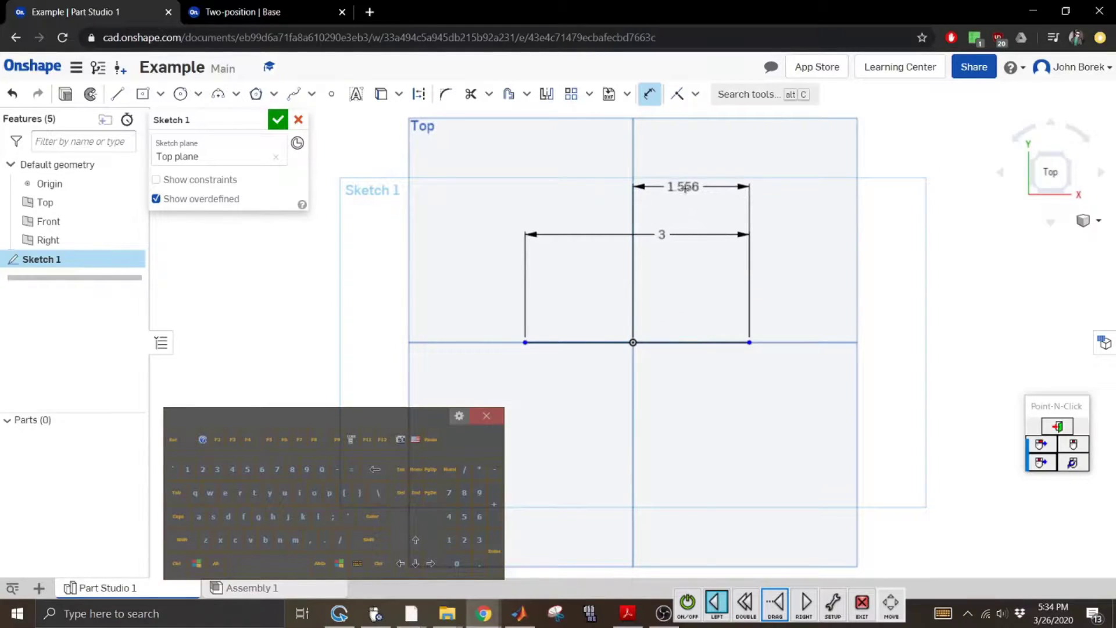
click(685, 187)
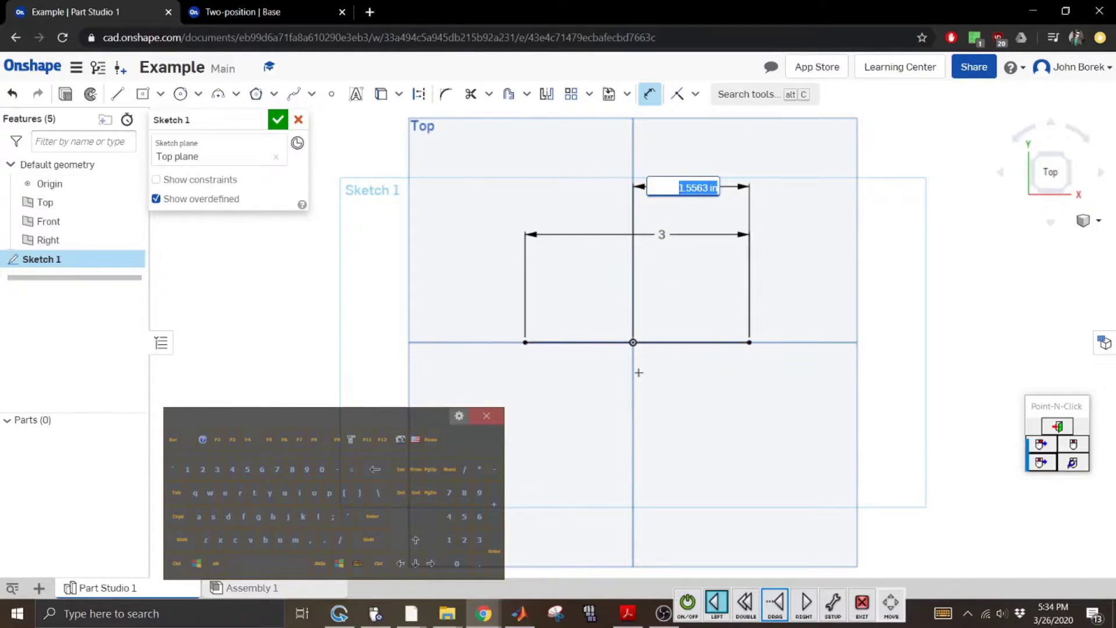
click(450, 539)
click(479, 564)
click(464, 516)
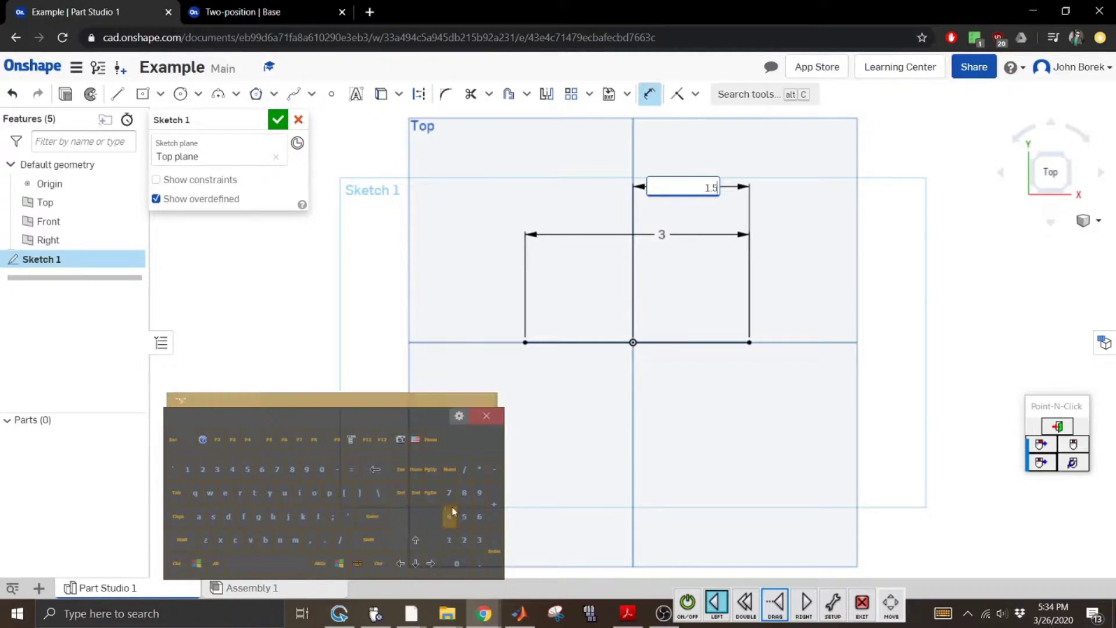
click(368, 518)
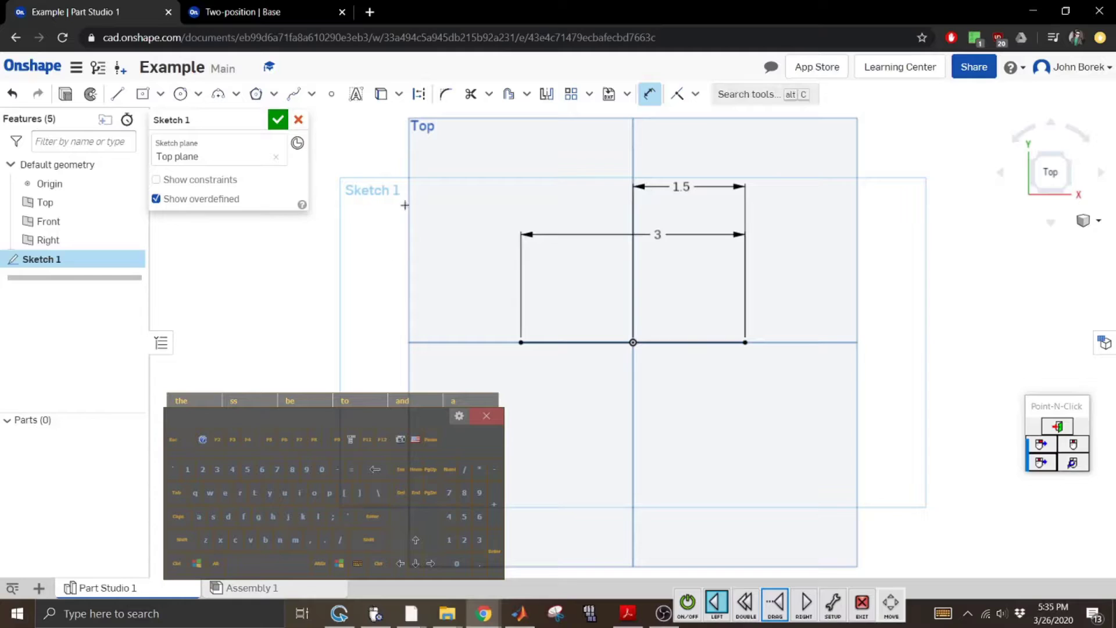
Sketch circles centred on the line's endpoints, about 0.48 in diameter on the left and about 0.37 in on the right.
click(180, 94)
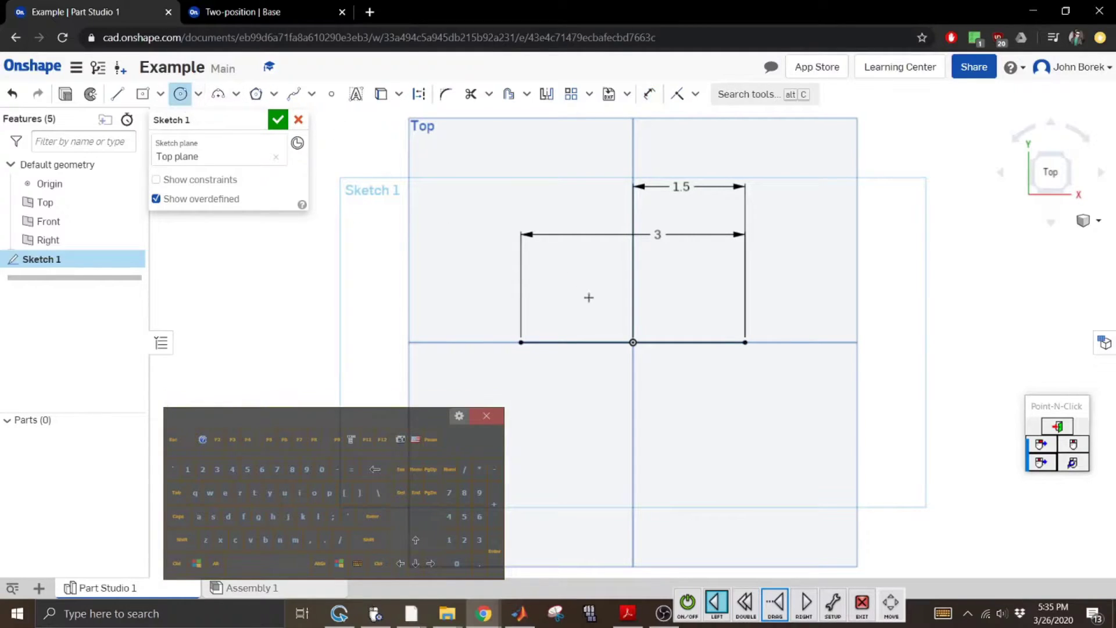
drag(521, 342, 539, 343)
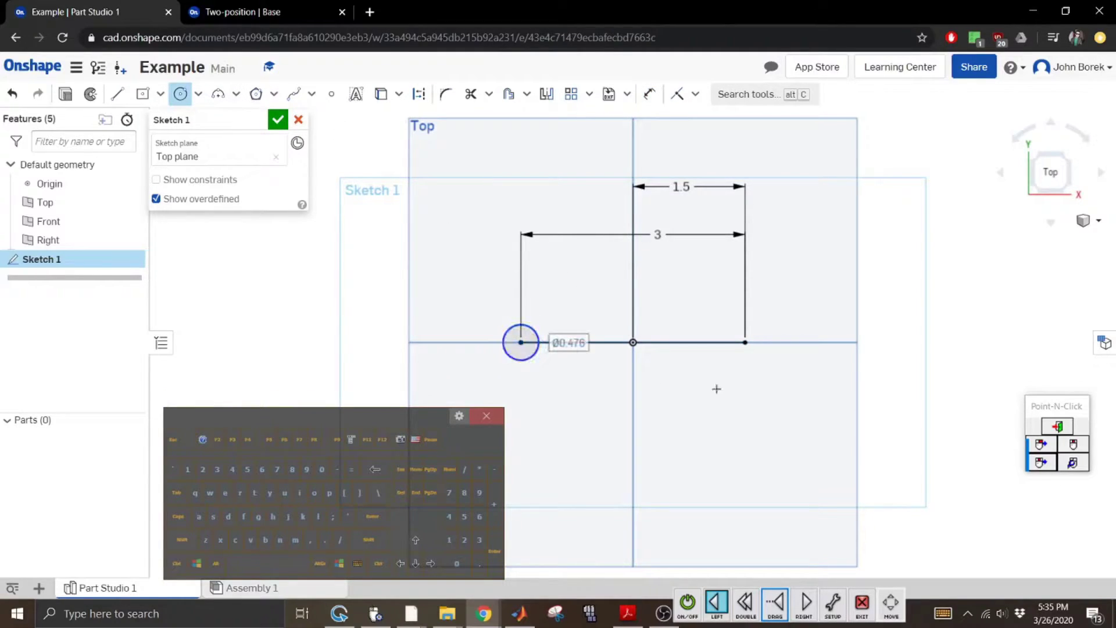
drag(744, 343, 756, 351)
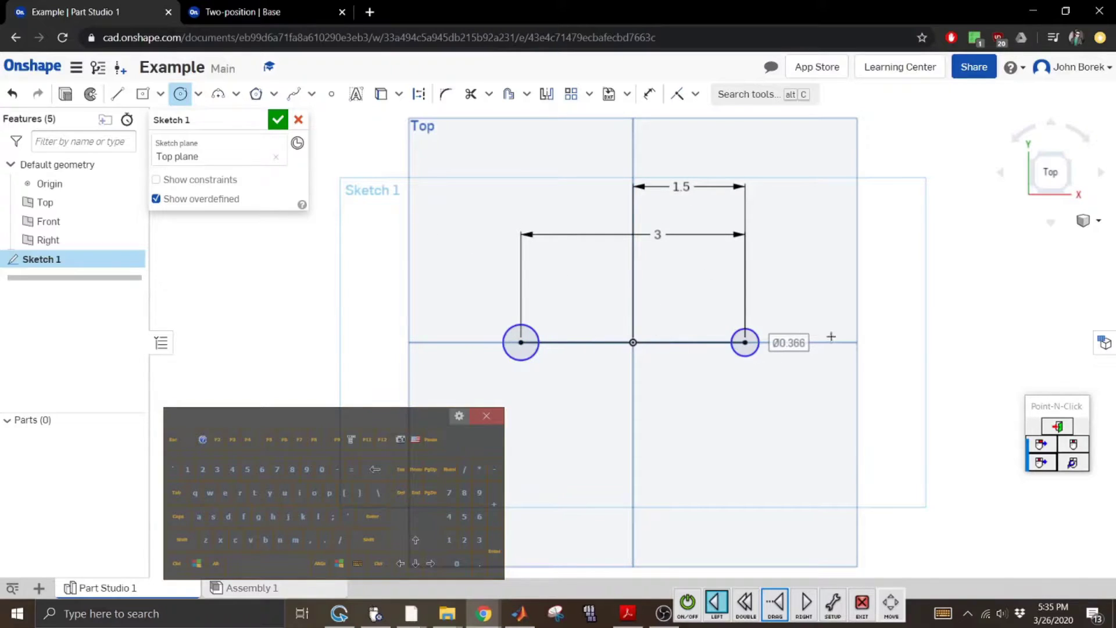
Dimension the left circle's diameter and set it to 0.5 in.
click(649, 93)
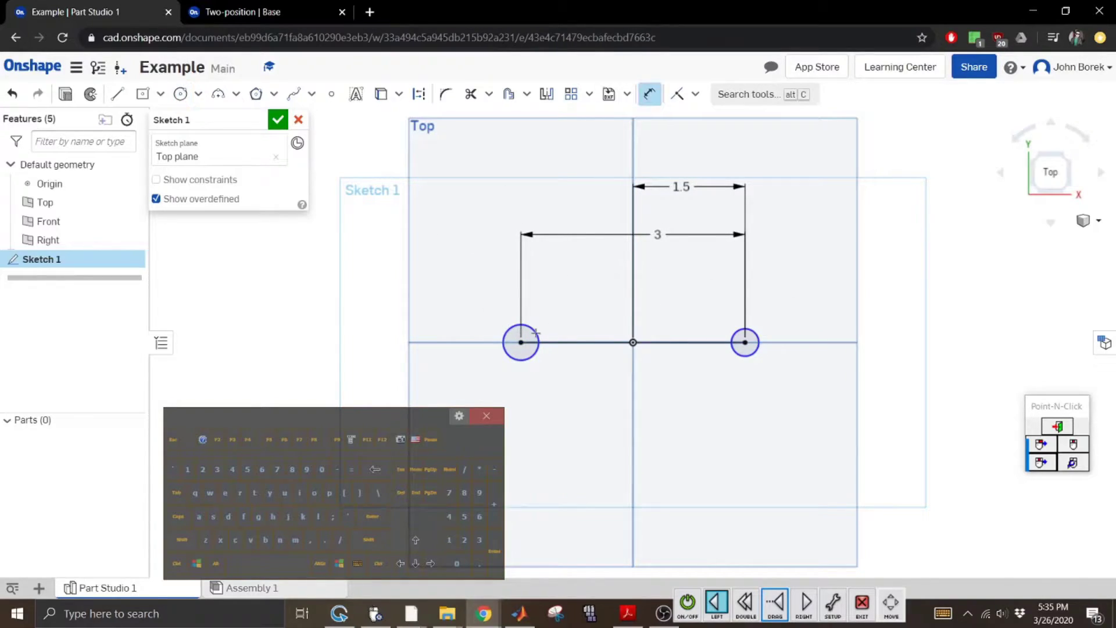
click(531, 329)
click(479, 286)
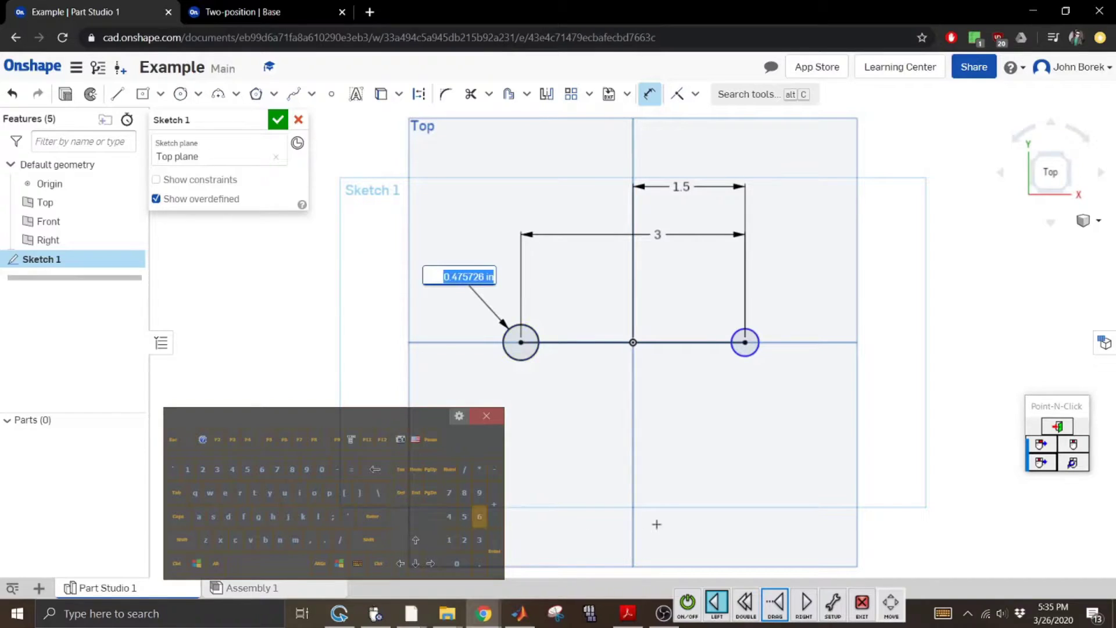
click(479, 561)
click(465, 517)
click(372, 516)
Dimension the right circle's diameter and set it to 0.5 in.
click(754, 334)
click(782, 289)
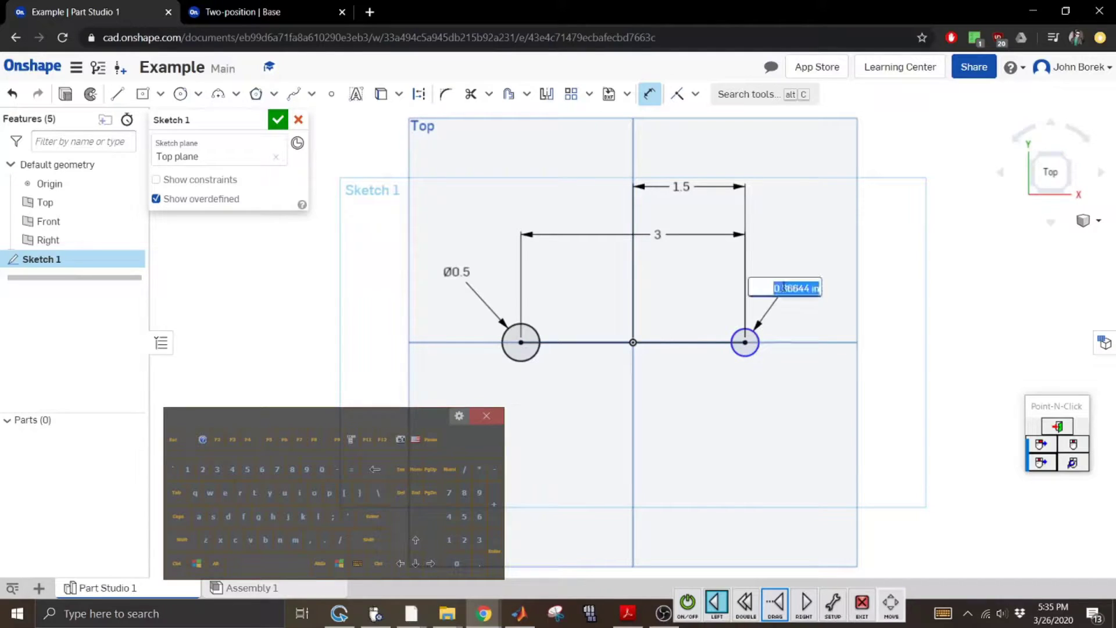
click(481, 562)
click(465, 519)
click(387, 516)
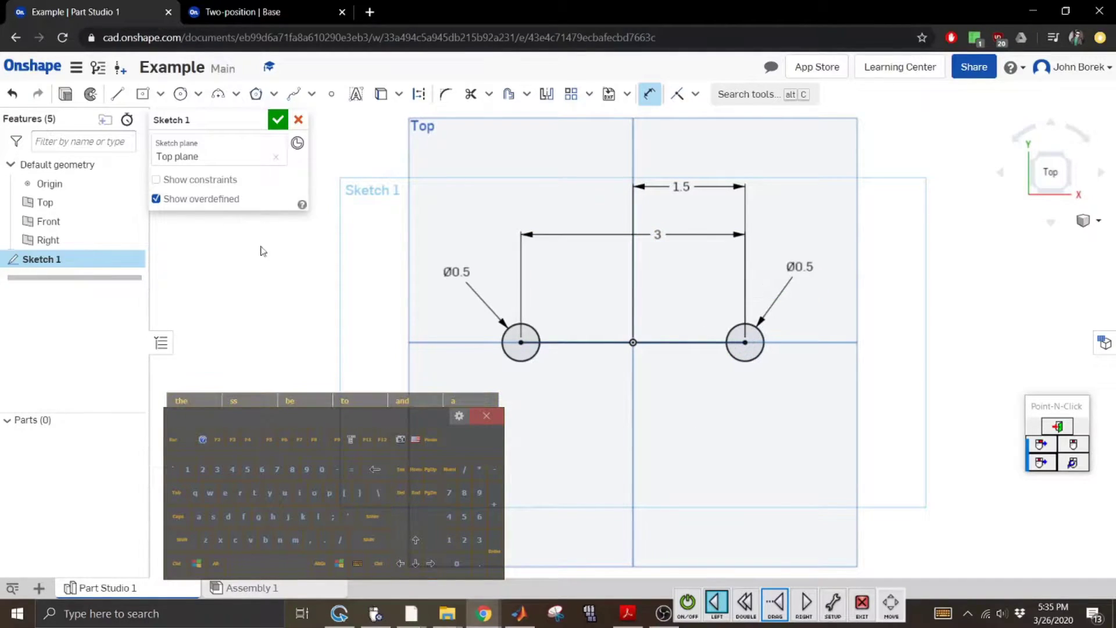
Connect the two circles with straight lines between their uppermost points and between their lowermost points.
click(117, 94)
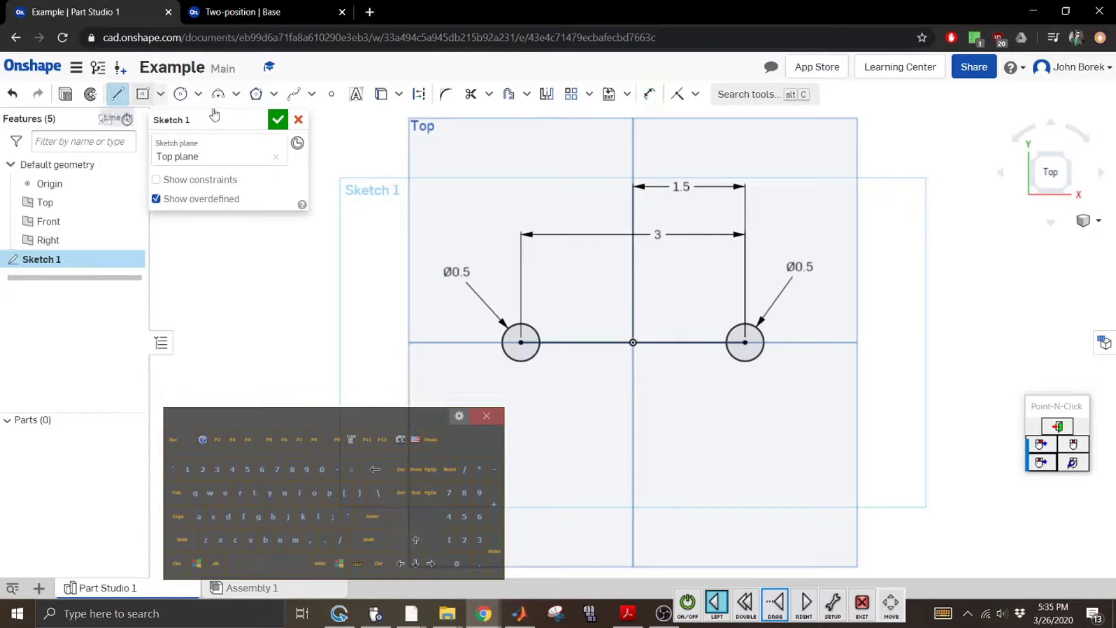
drag(522, 324, 745, 323)
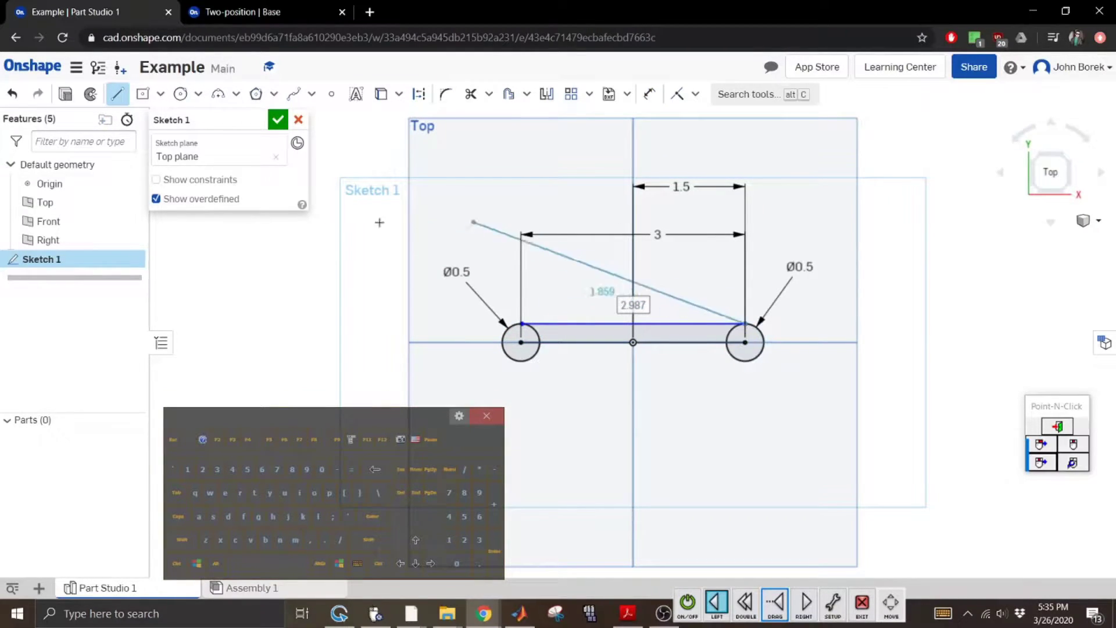
click(175, 442)
click(117, 94)
drag(745, 343, 746, 361)
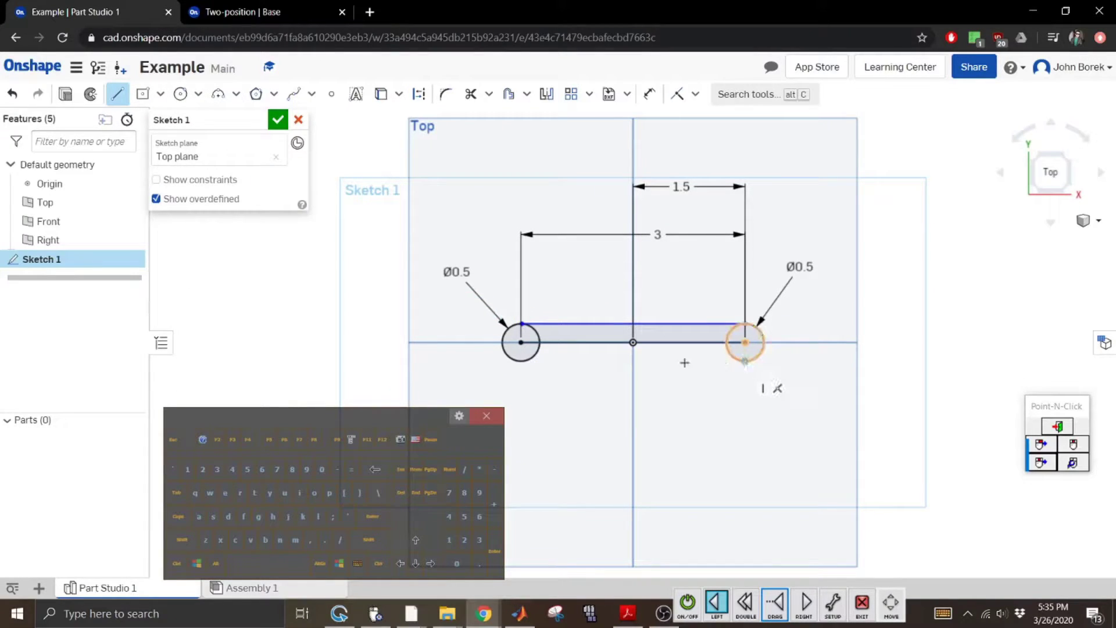
click(520, 361)
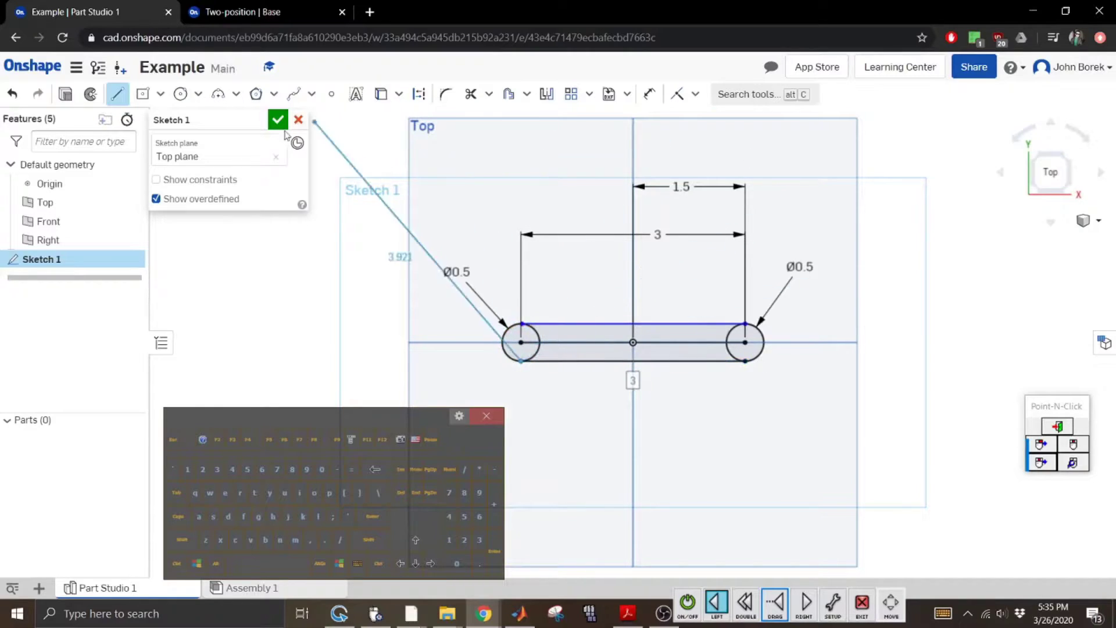
click(117, 94)
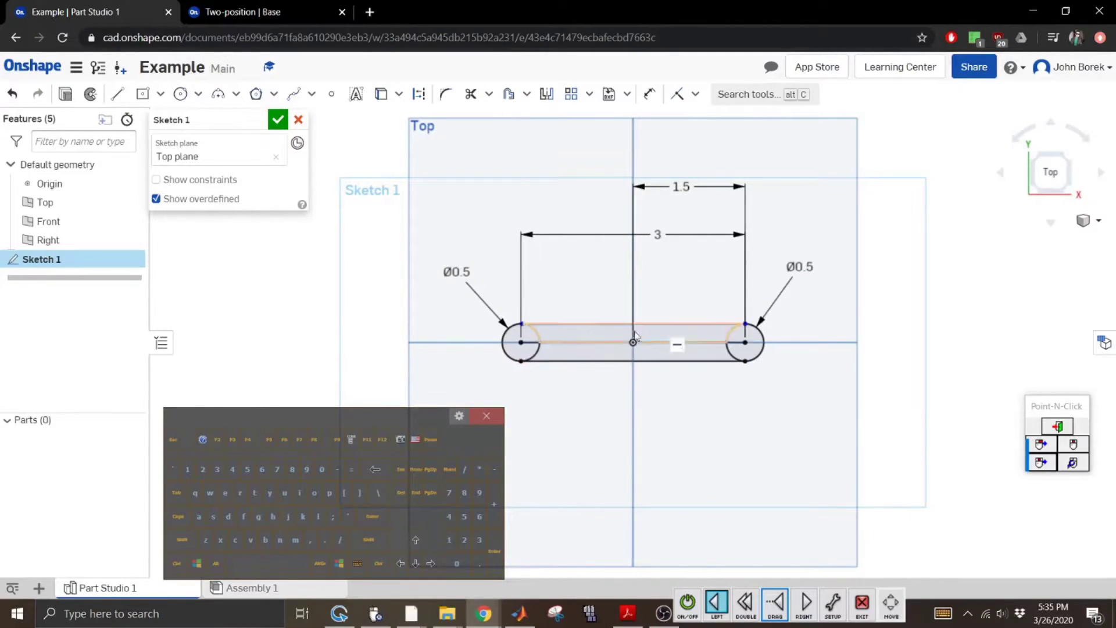
Delete the centre line between the circles and trim away the circles' inner arcs to leave a slot-shaped outline.
click(608, 349)
click(401, 492)
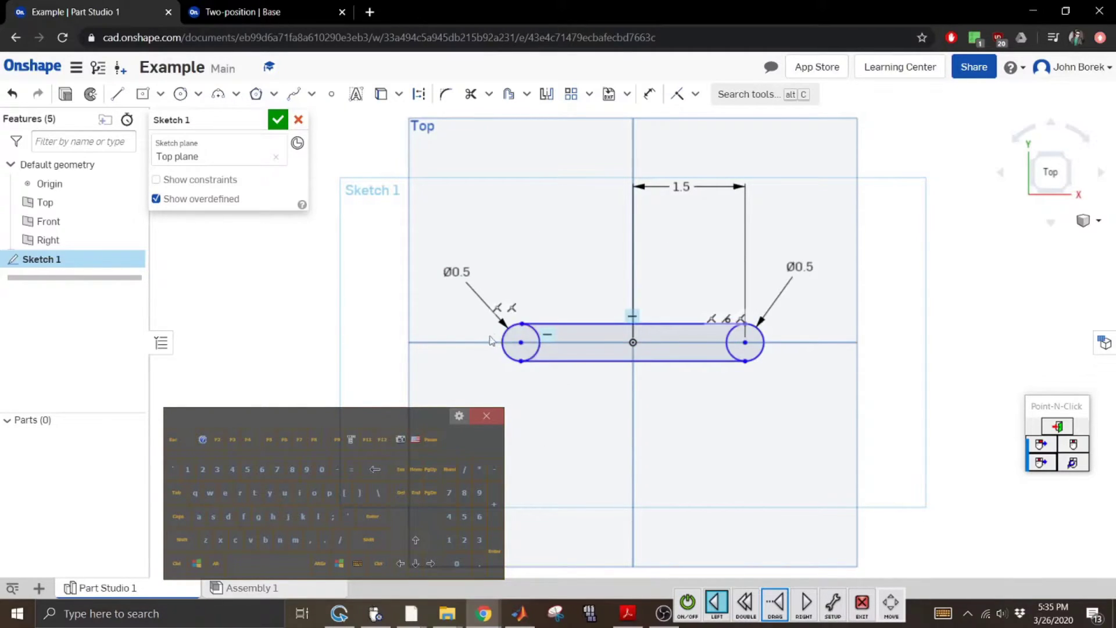
click(471, 96)
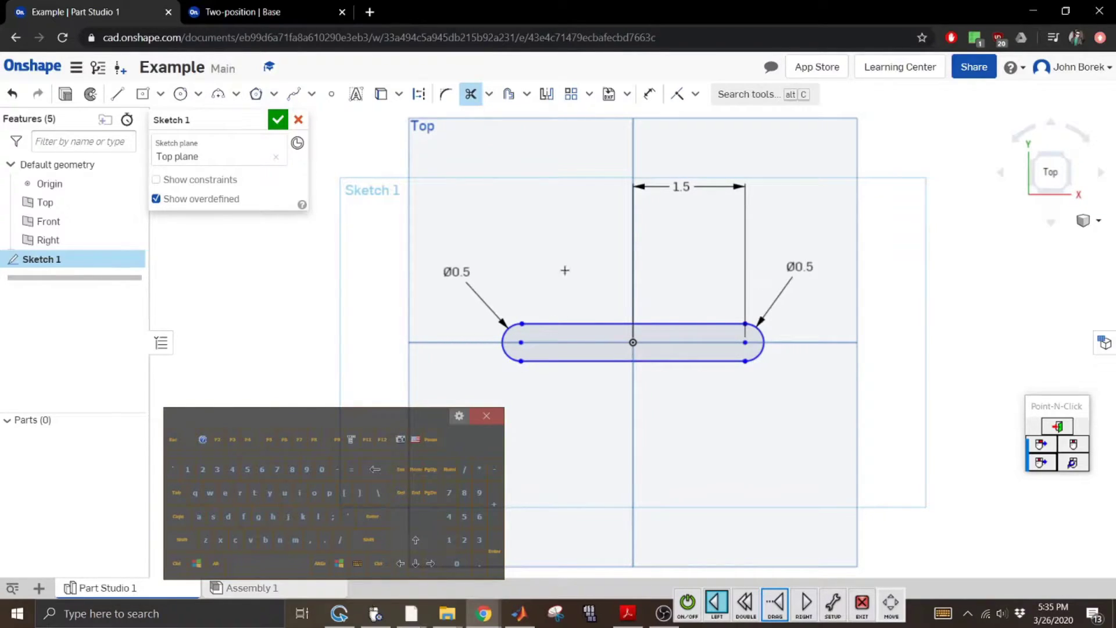
Sketch a hole circle at each arc centre of the link, about 0.31 in diameter on the left and about 0.40 in on the right.
click(180, 93)
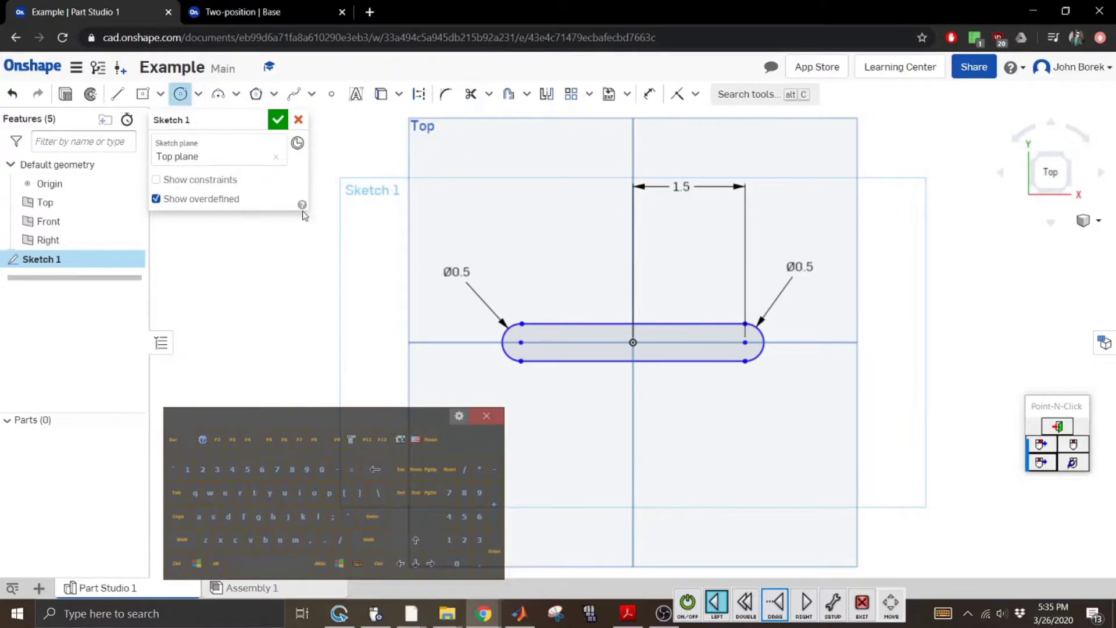
click(521, 342)
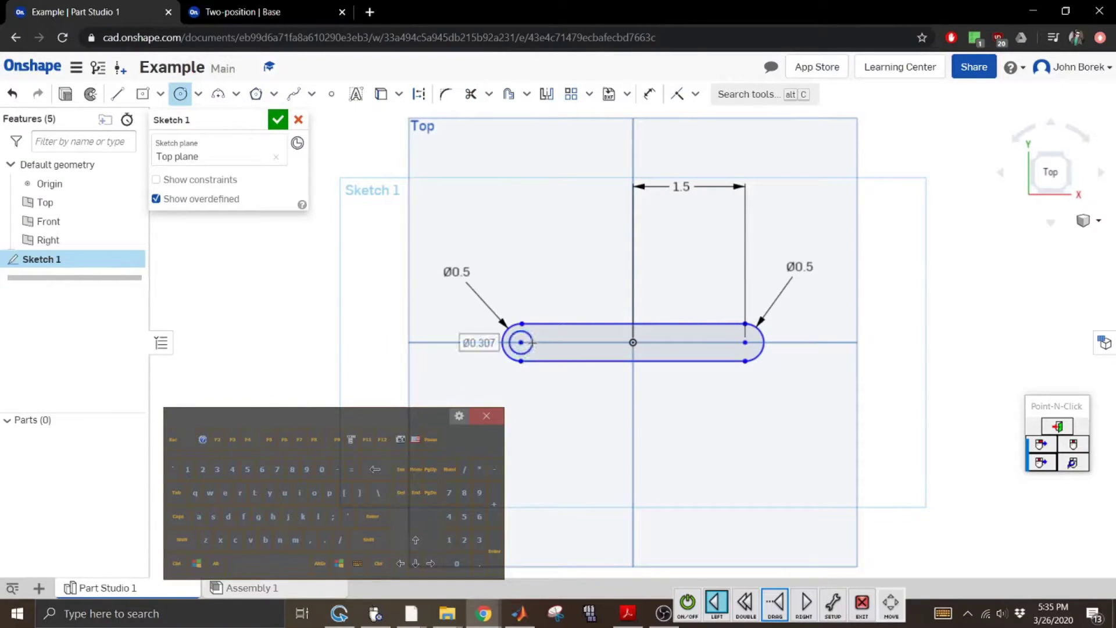
click(745, 342)
click(730, 341)
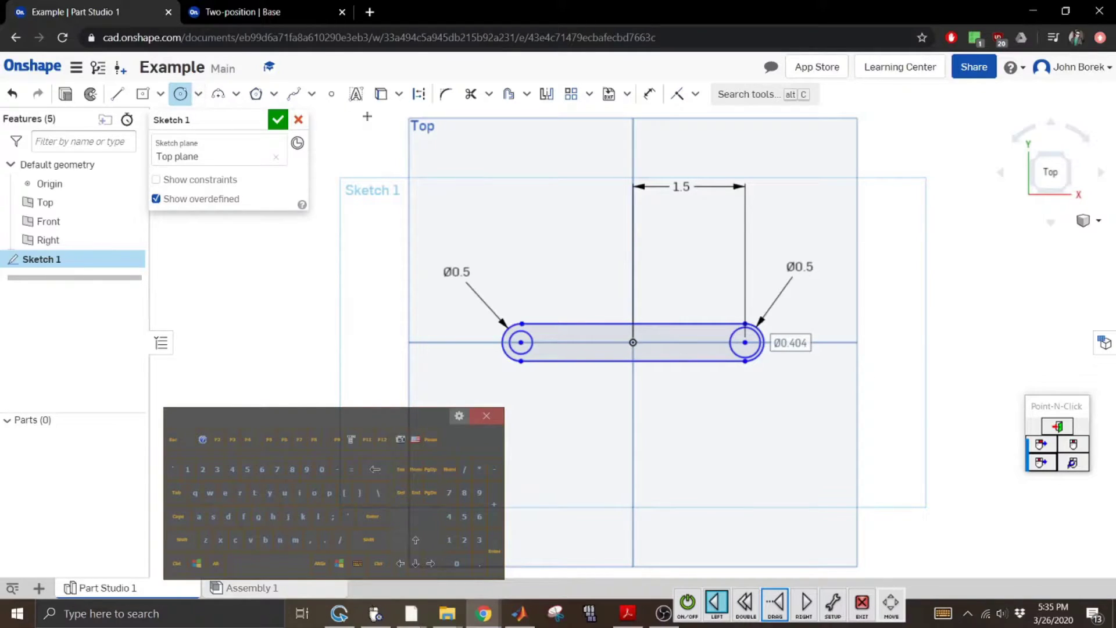
Dimension the right hole's diameter and set it to 0.25 in.
click(654, 100)
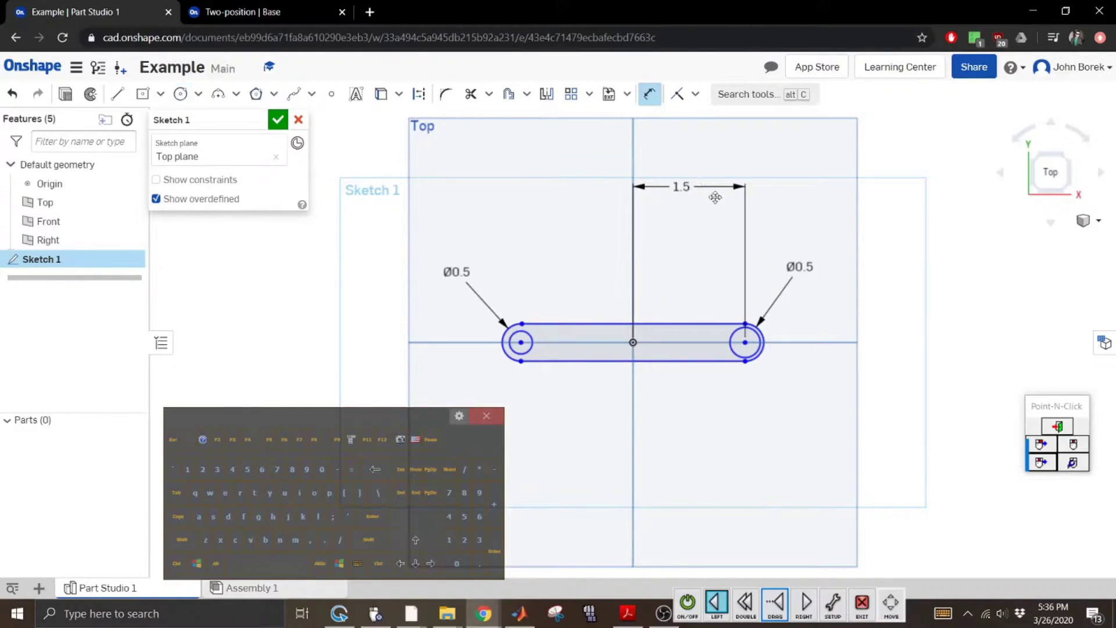
click(734, 331)
click(671, 278)
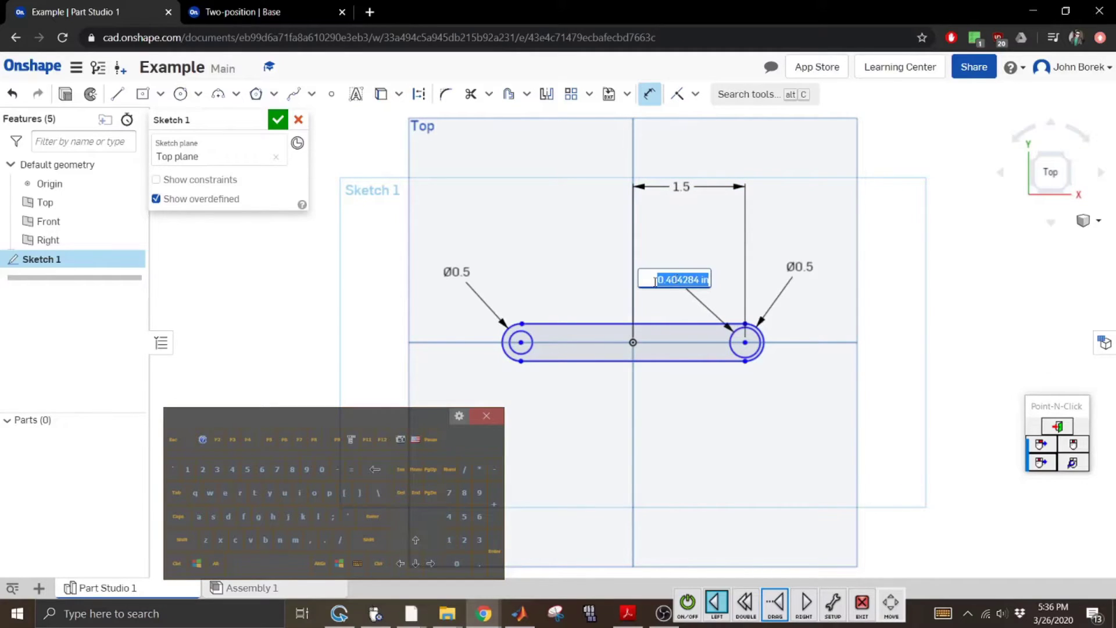
click(480, 563)
click(464, 539)
click(464, 516)
click(372, 516)
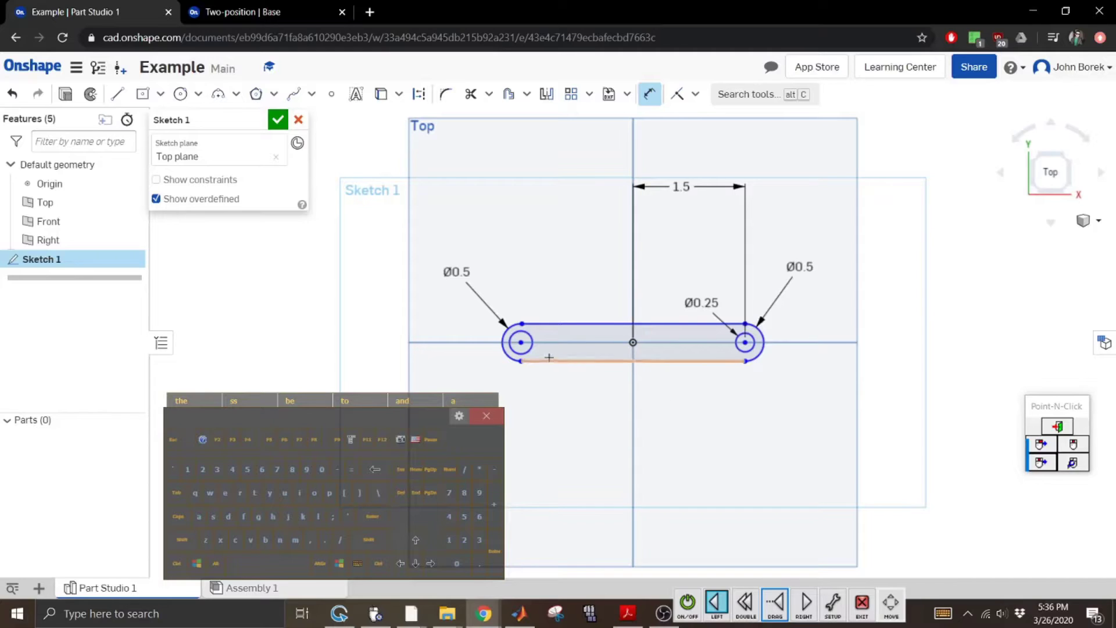
Dimension the left hole's diameter and set it to 0.25 in.
click(527, 337)
click(531, 281)
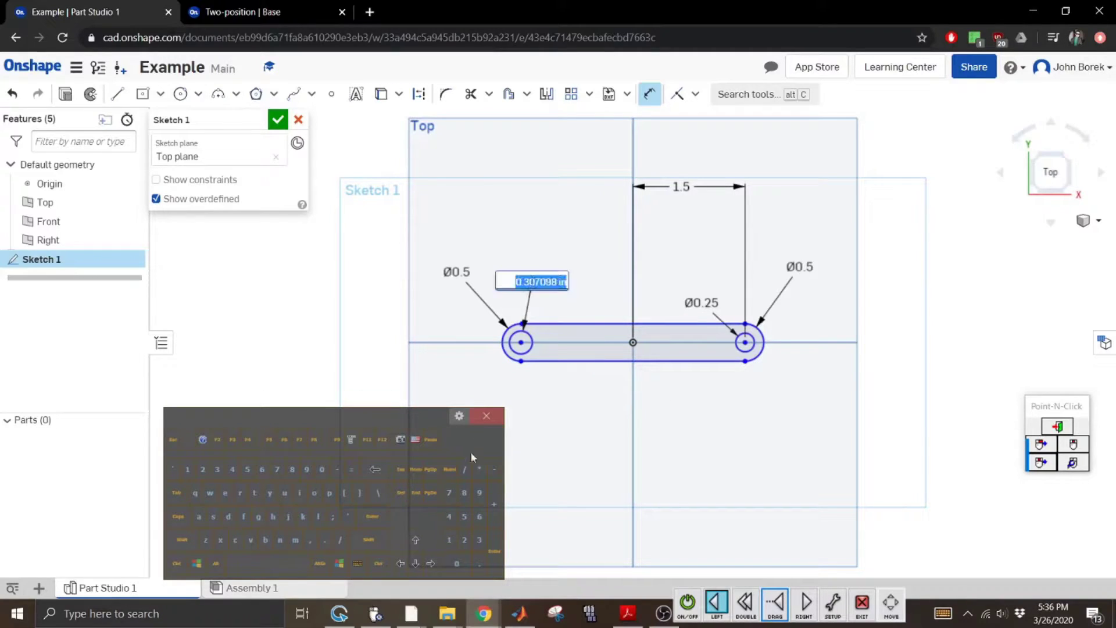
click(479, 563)
click(464, 540)
click(465, 518)
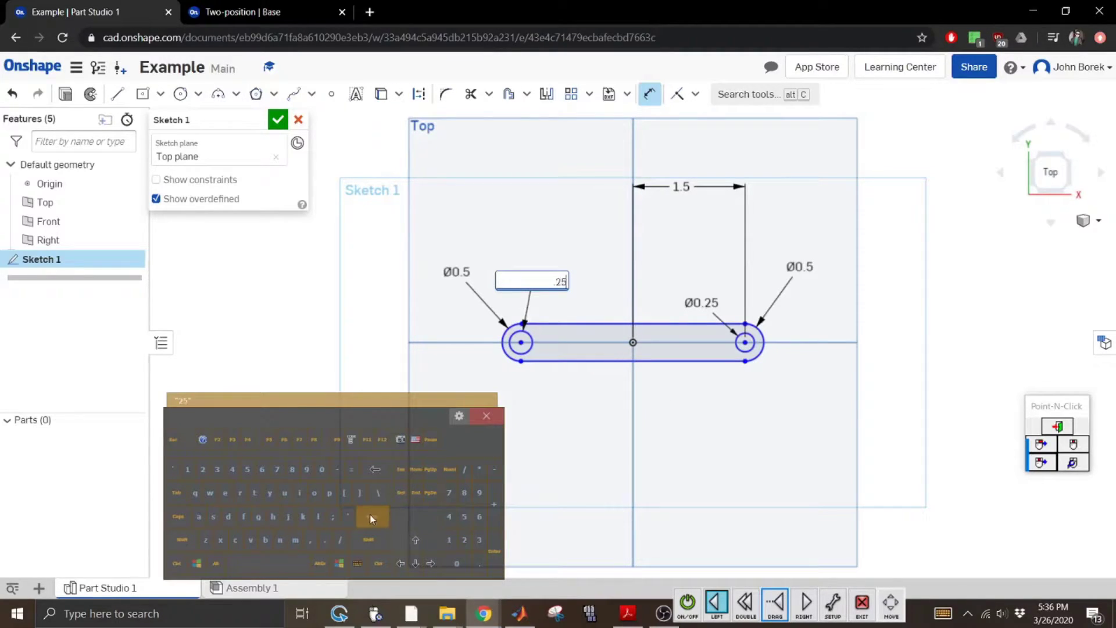
click(372, 516)
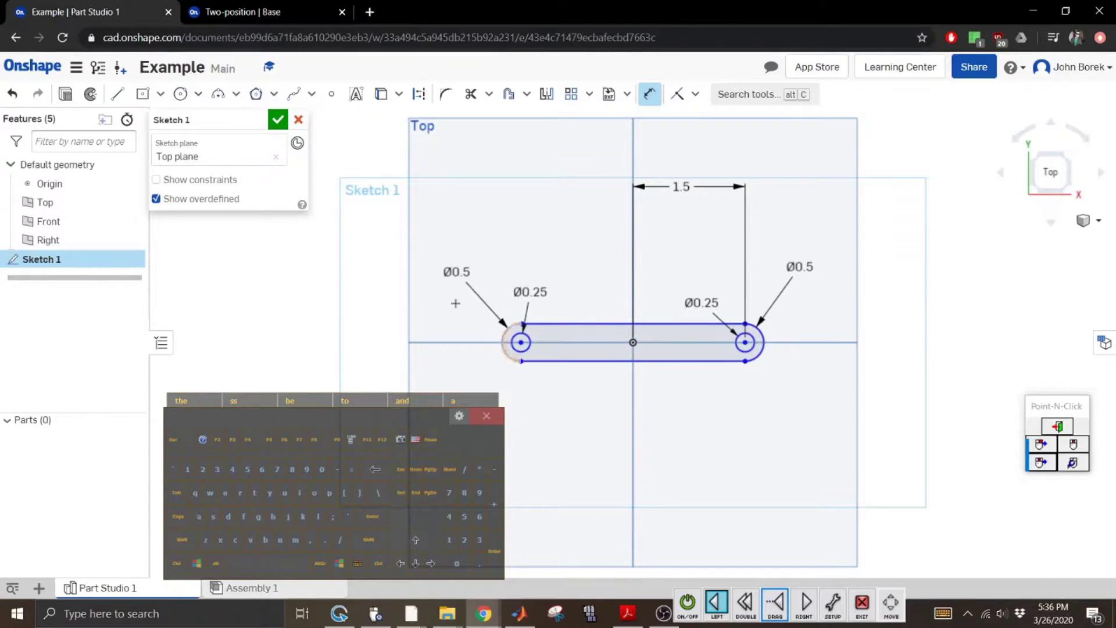
Finish the link sketch and extrude its profile as a new solid with a blind depth of 0.25 in.
click(280, 123)
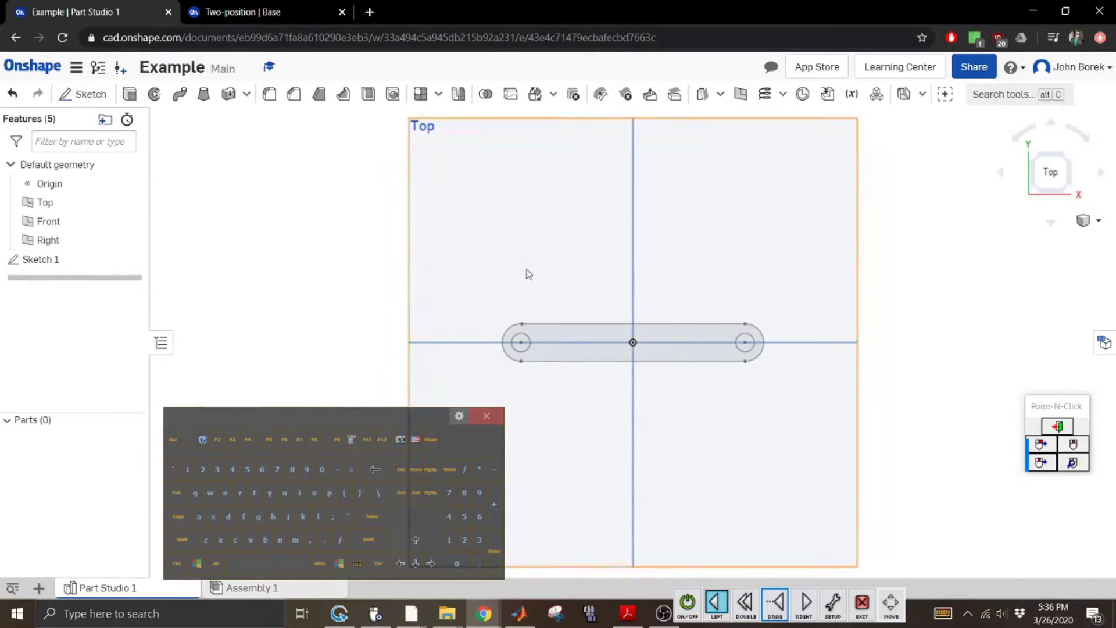
click(1085, 221)
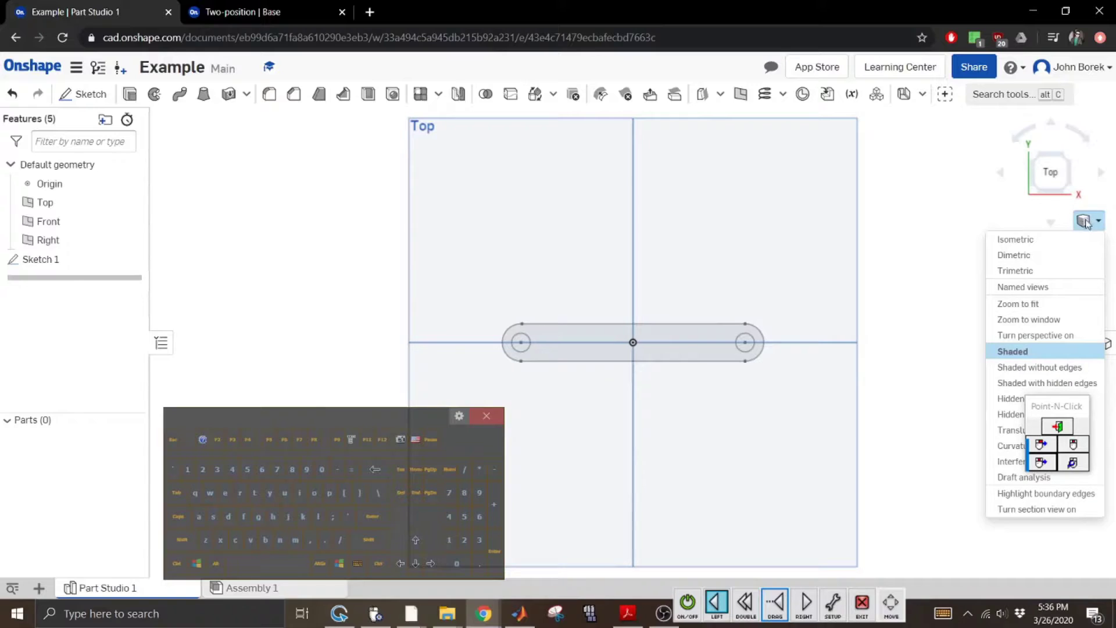
click(1044, 237)
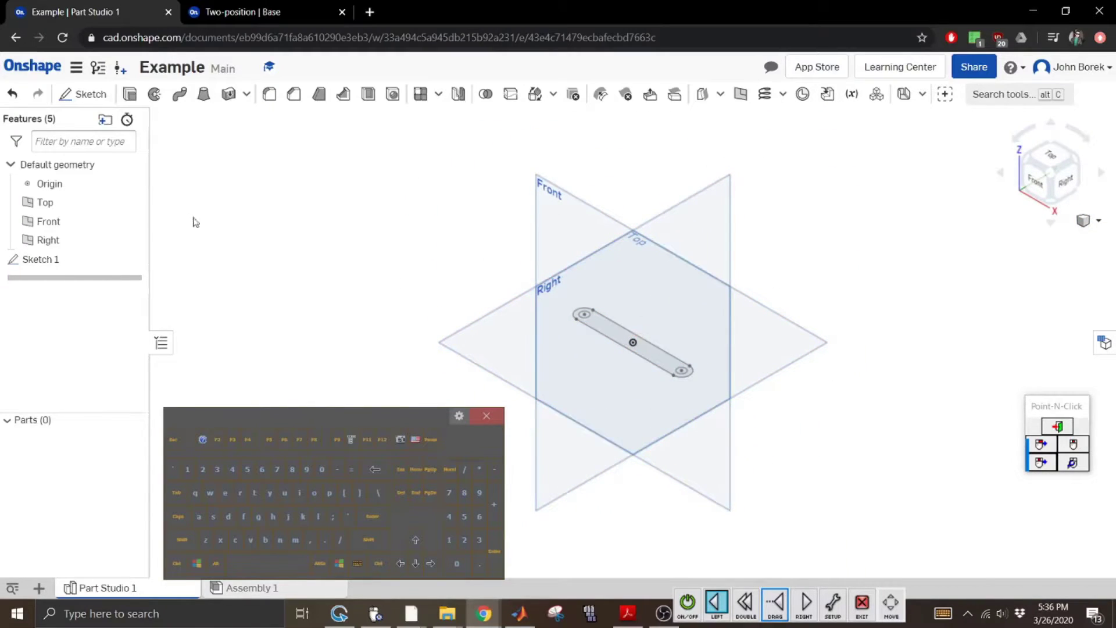
click(69, 259)
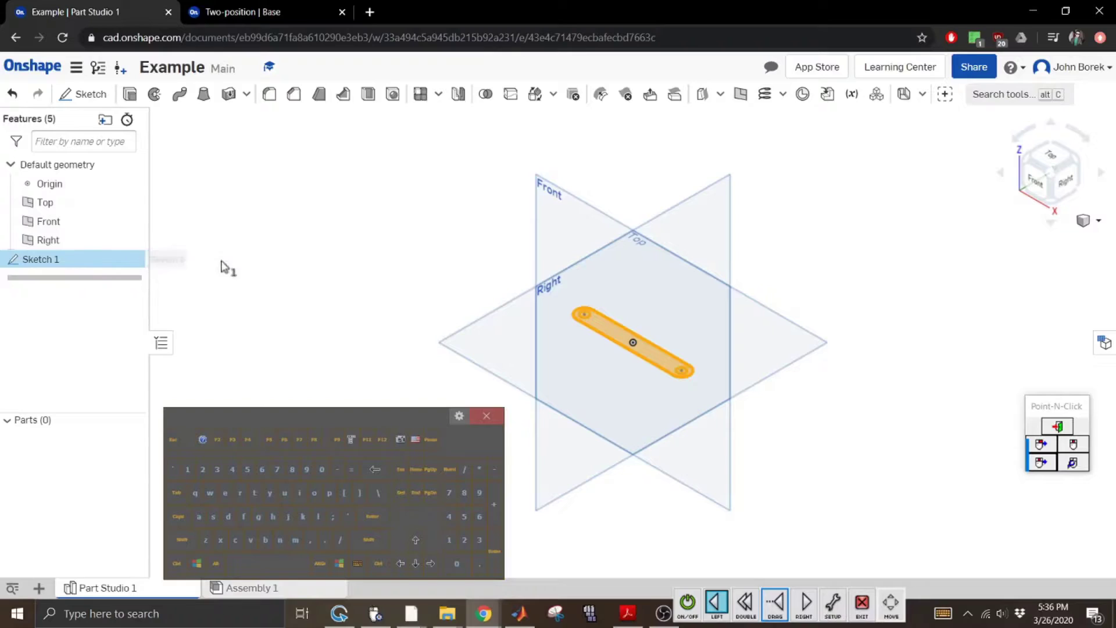
click(133, 99)
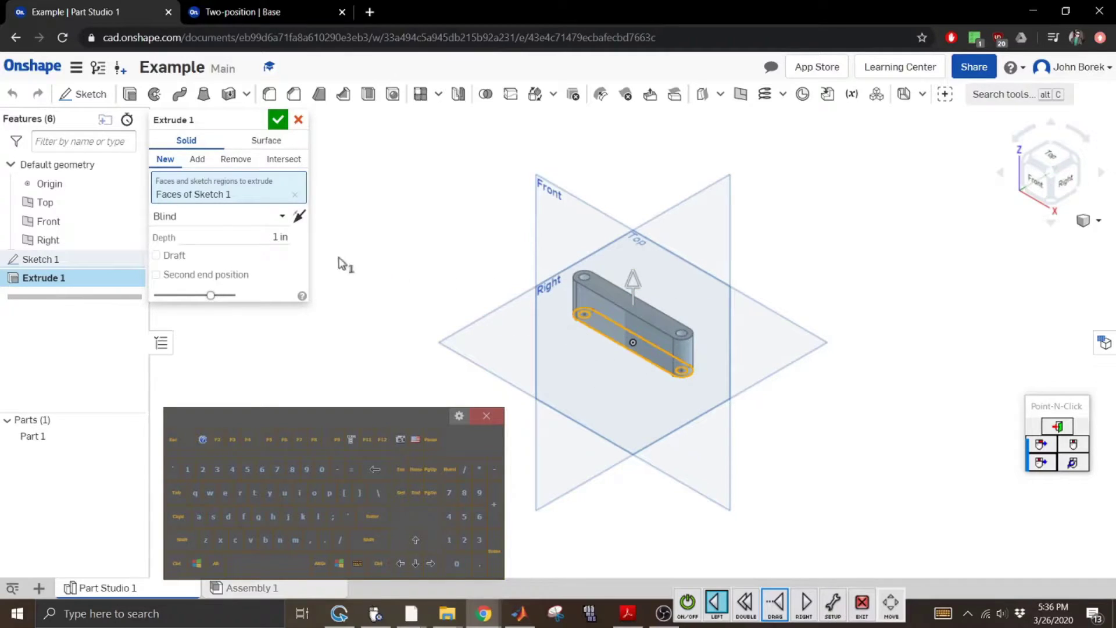
click(186, 237)
click(187, 236)
click(479, 563)
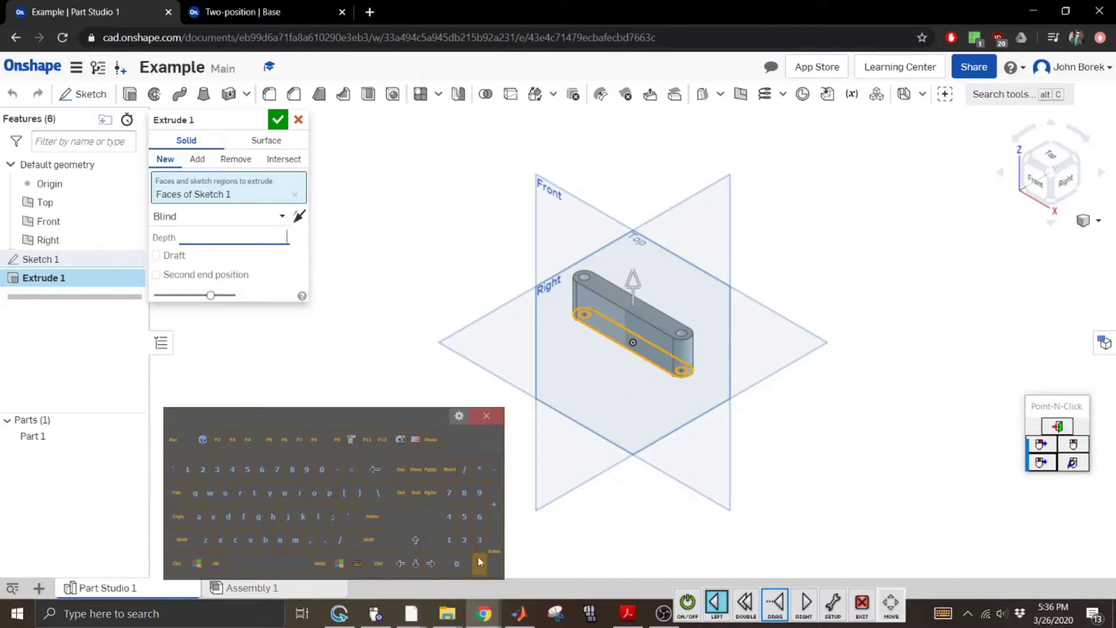
click(465, 539)
click(464, 516)
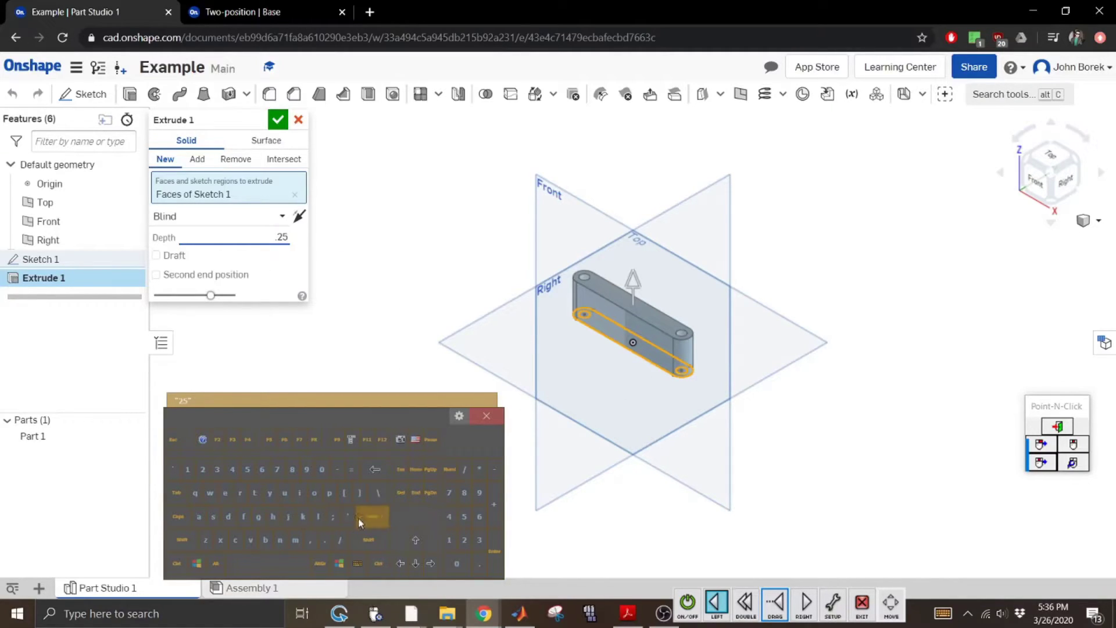
click(361, 516)
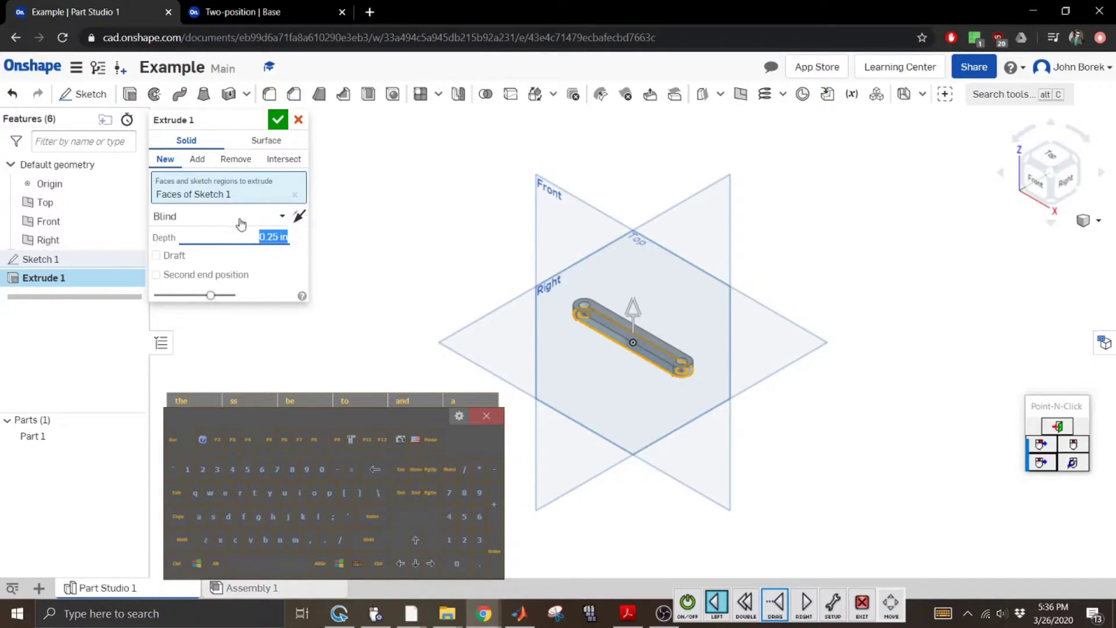
Try the Symmetric end type for the link extrusion and return it to Blind.
click(274, 221)
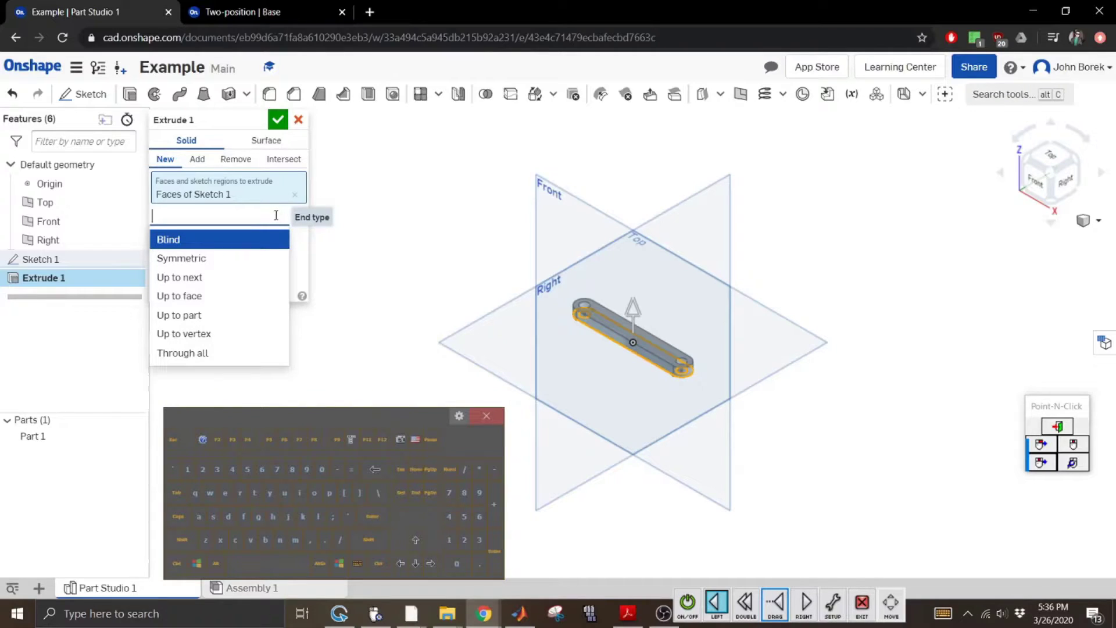
click(201, 258)
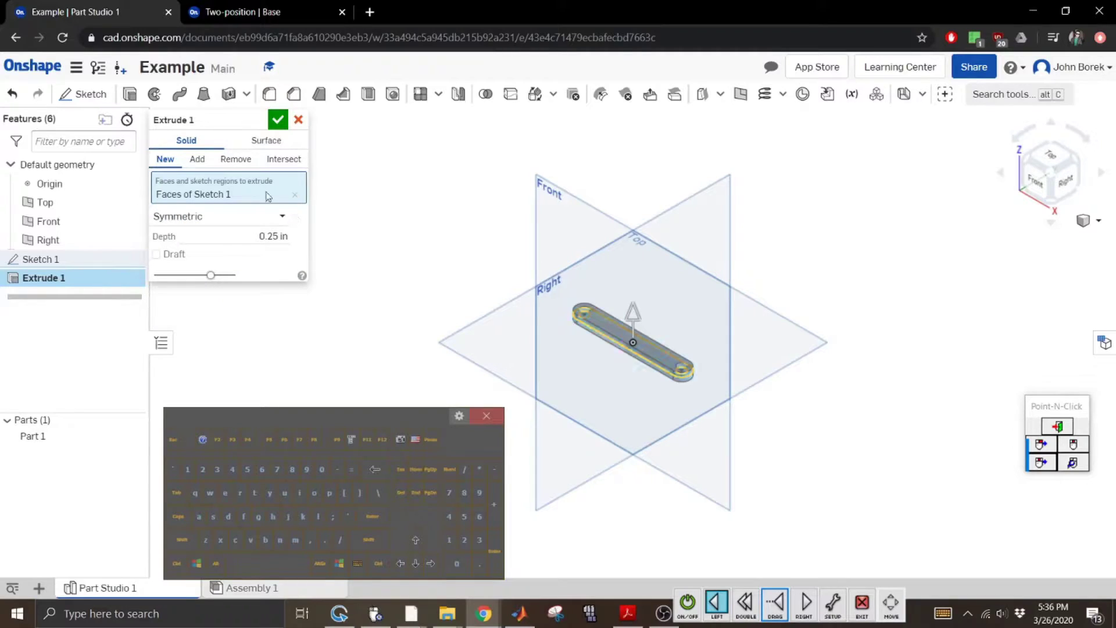
click(268, 221)
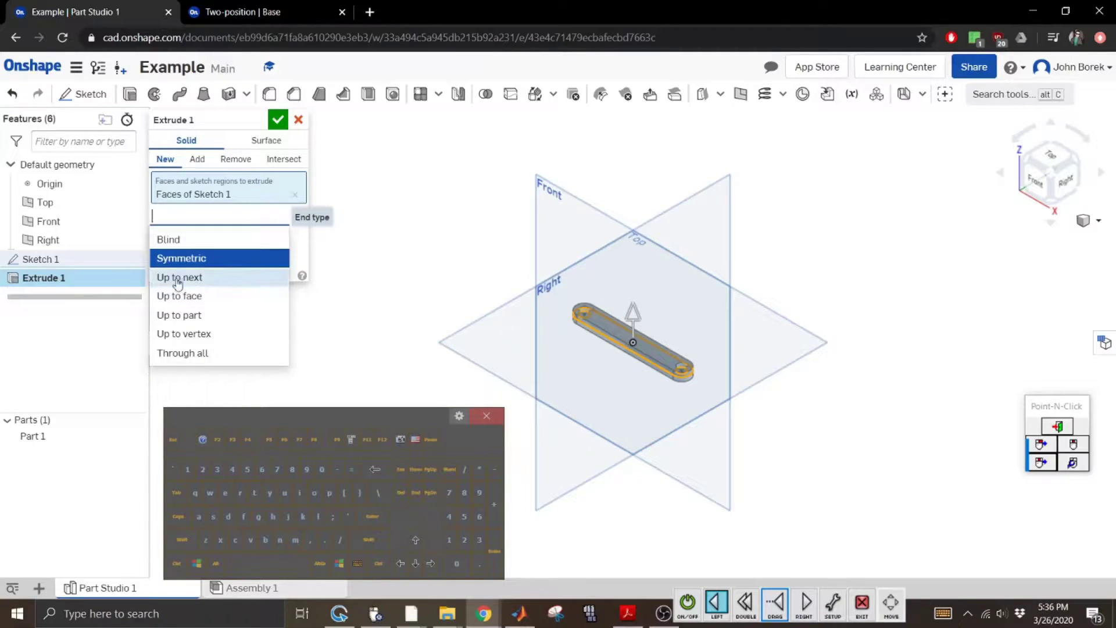
click(174, 239)
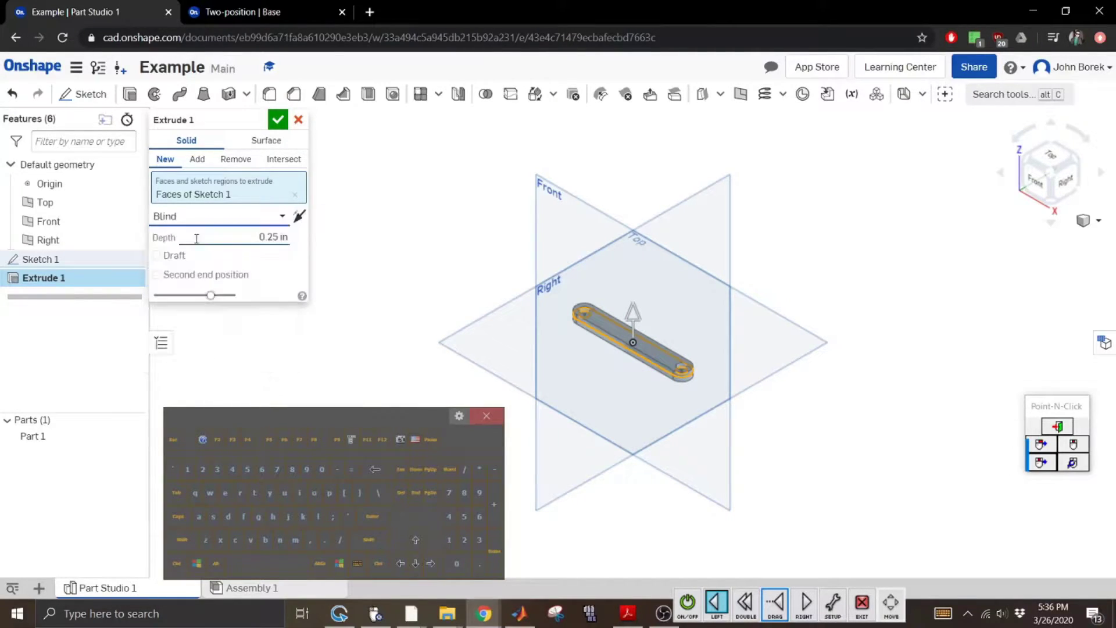
Accept the link extrusion and rename the resulting part as Coupler.
click(410, 282)
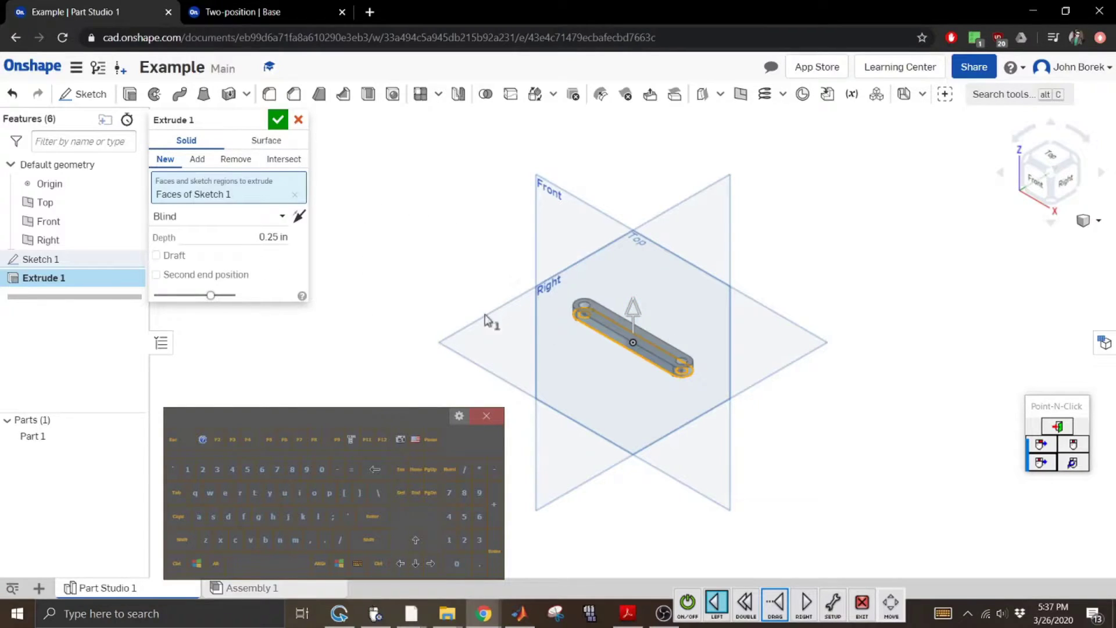
click(277, 119)
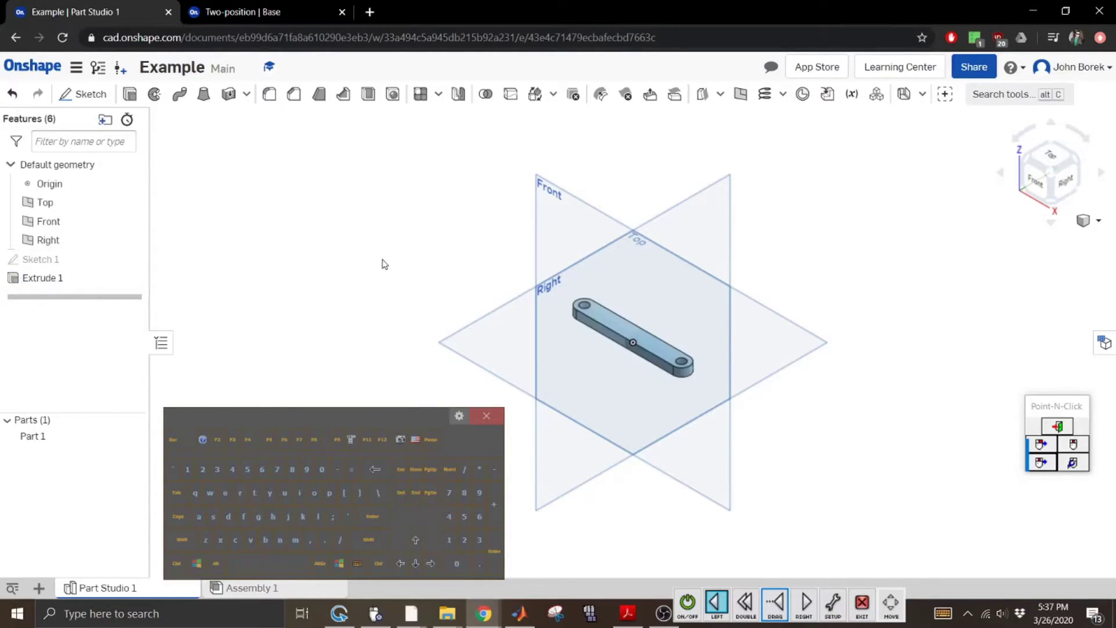
click(35, 437)
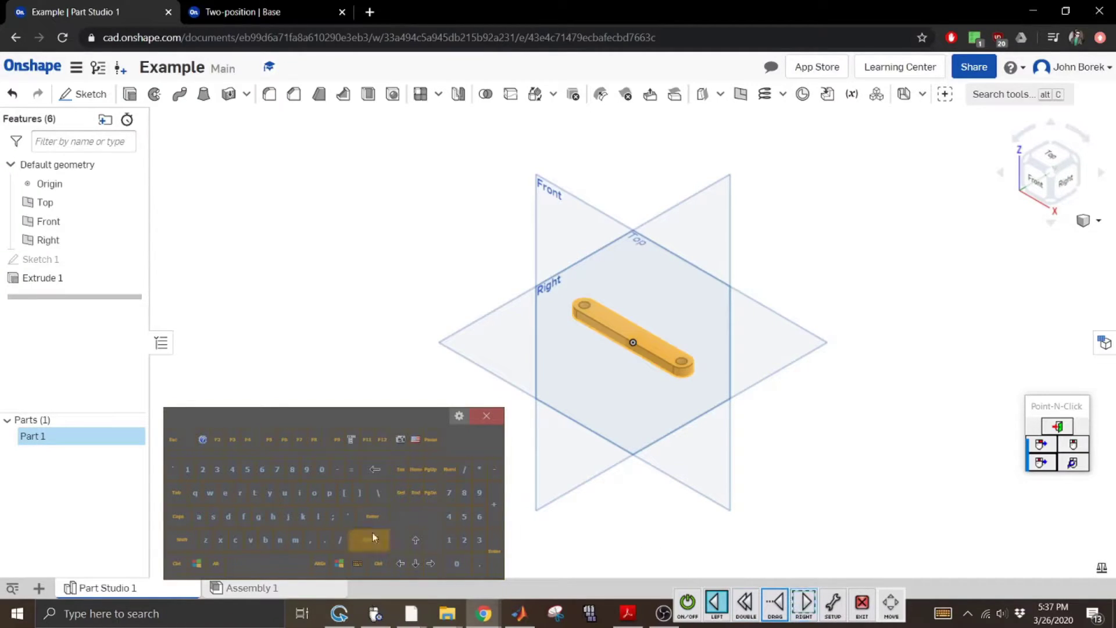
right_click(36, 435)
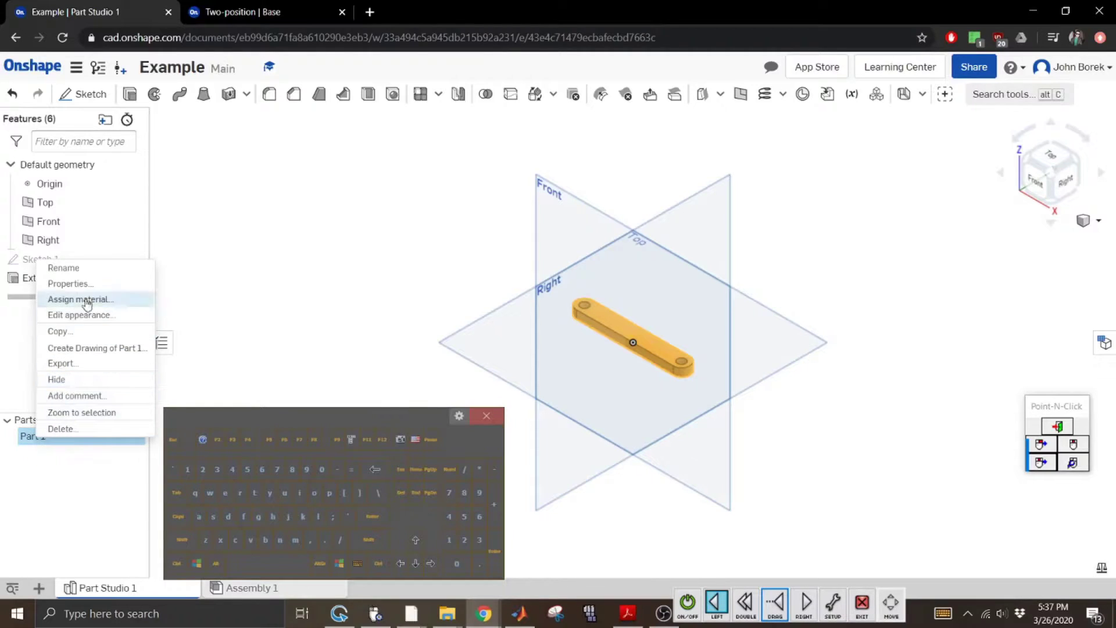
click(65, 268)
click(235, 540)
click(314, 492)
click(288, 494)
click(327, 492)
click(318, 516)
click(225, 494)
click(240, 493)
click(367, 525)
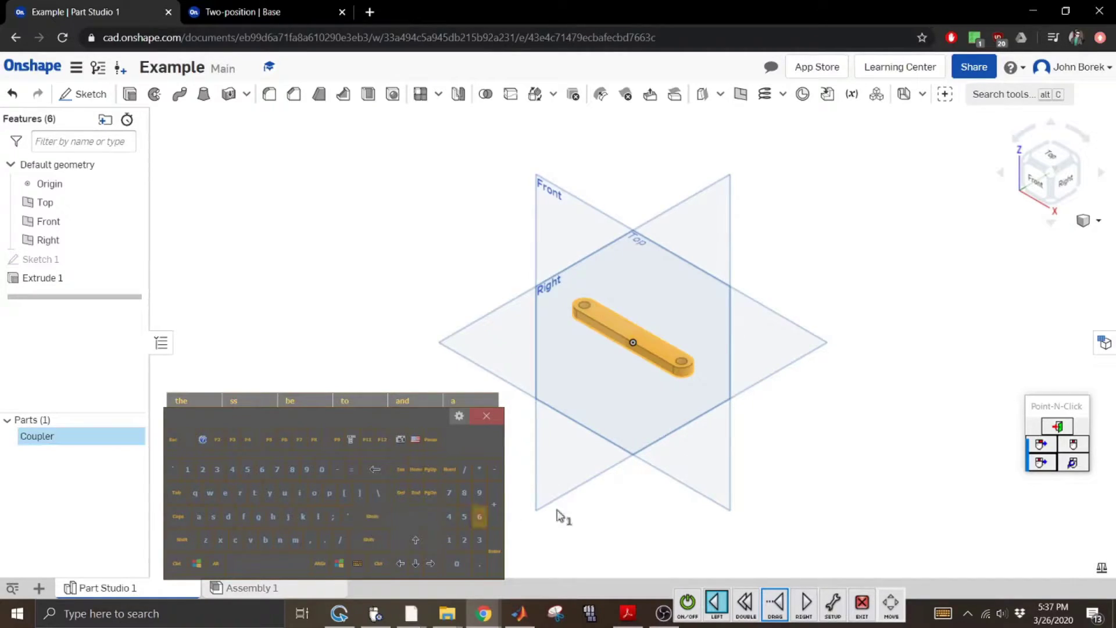
click(293, 303)
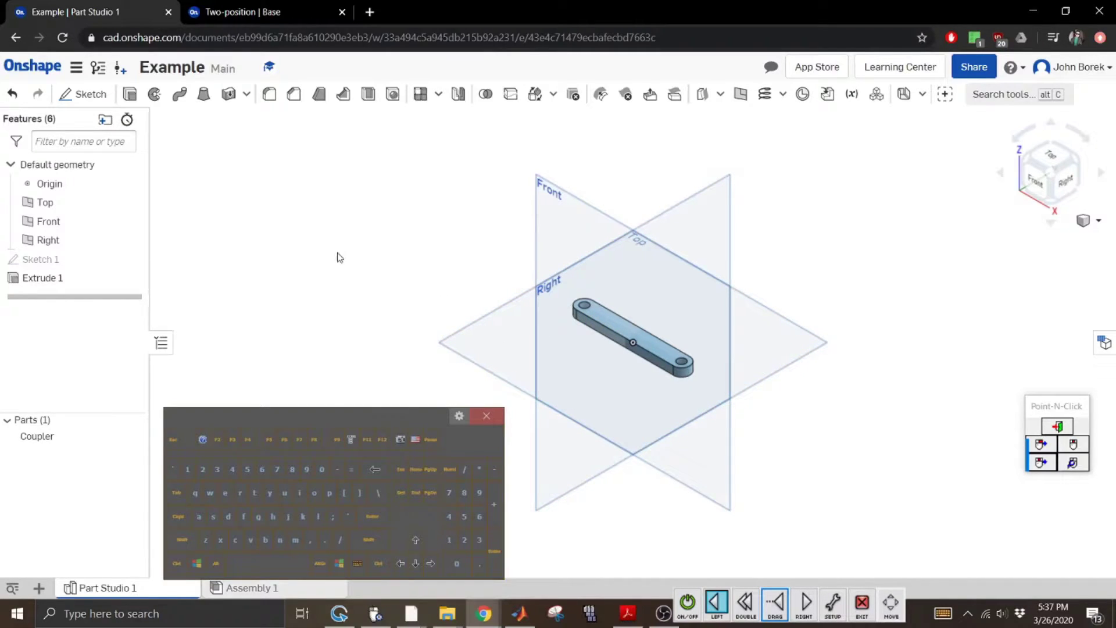
Start a new sketch on the Top plane and sketch a slanted line about 2.28 in long above the link.
click(799, 335)
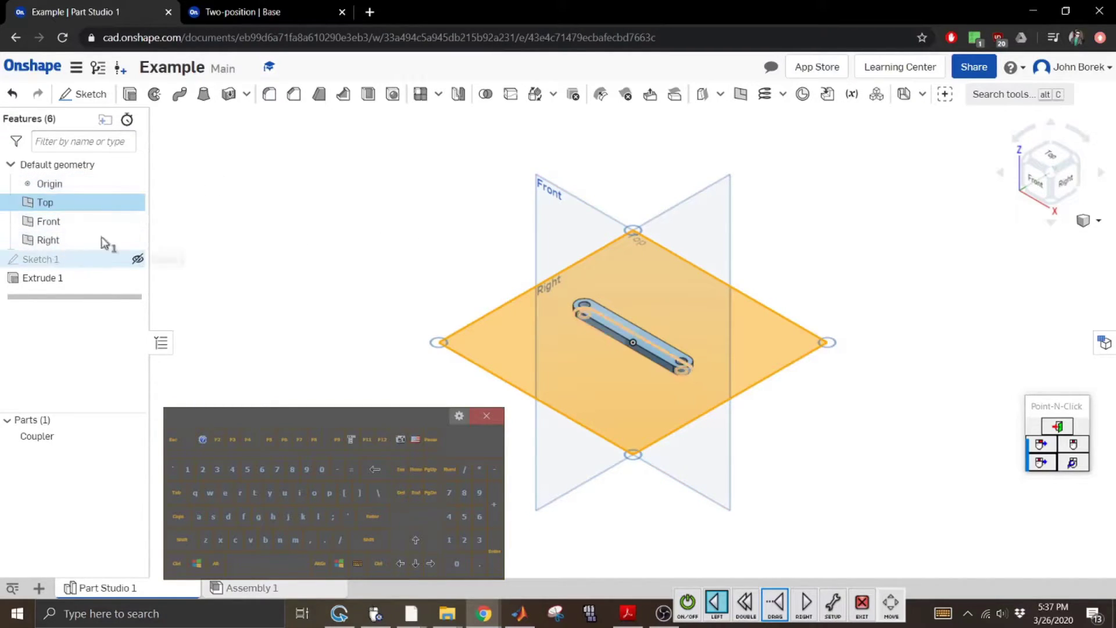
click(86, 94)
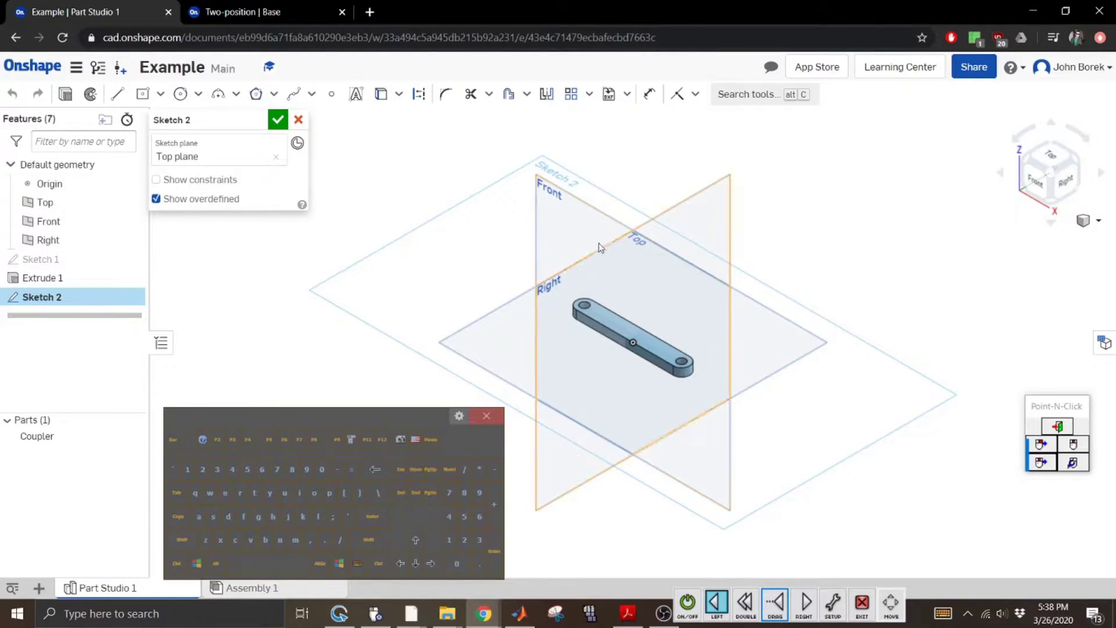
click(1050, 156)
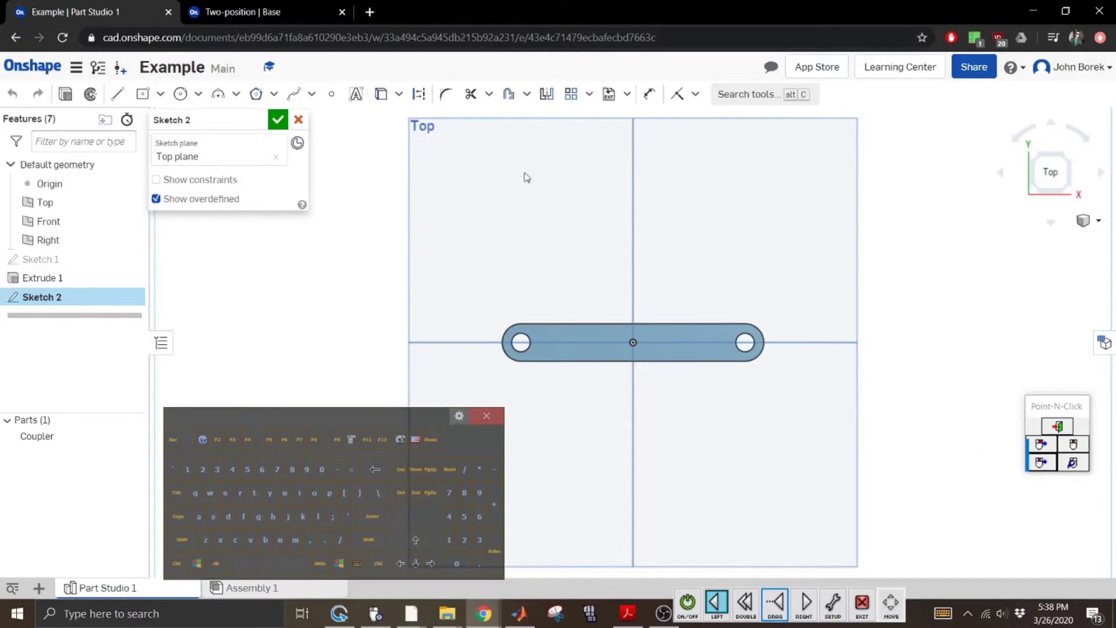
click(117, 94)
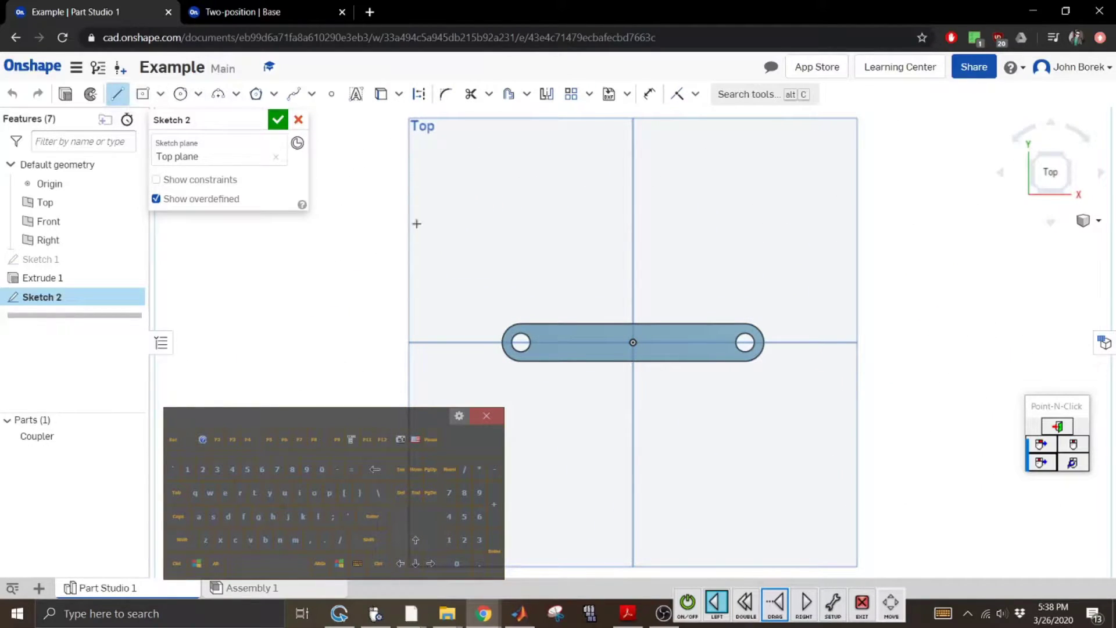
click(670, 183)
click(832, 124)
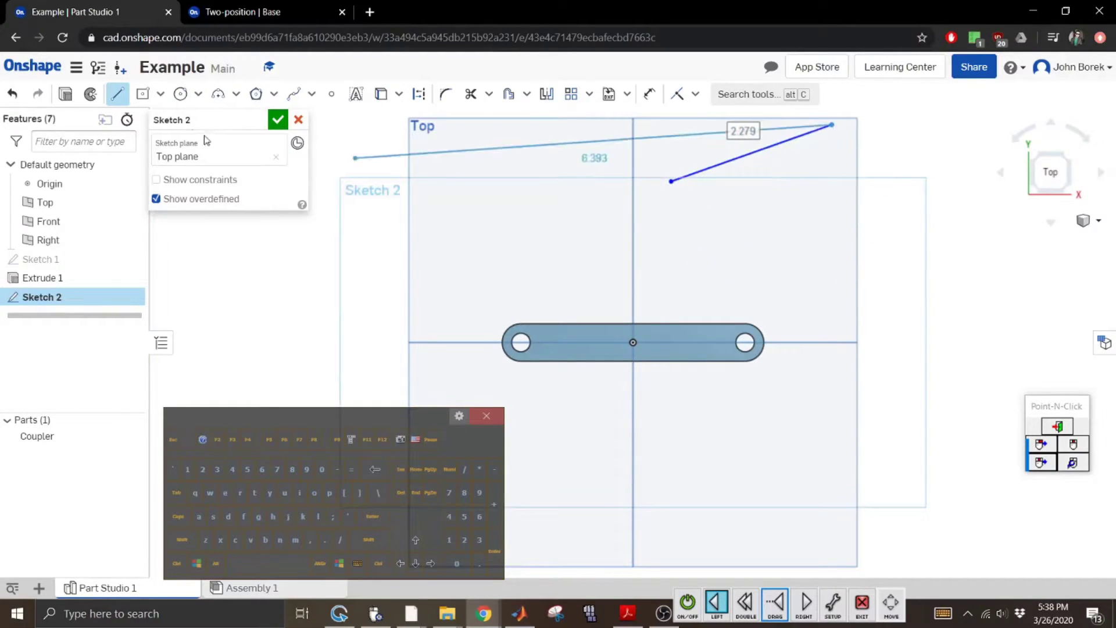
click(118, 95)
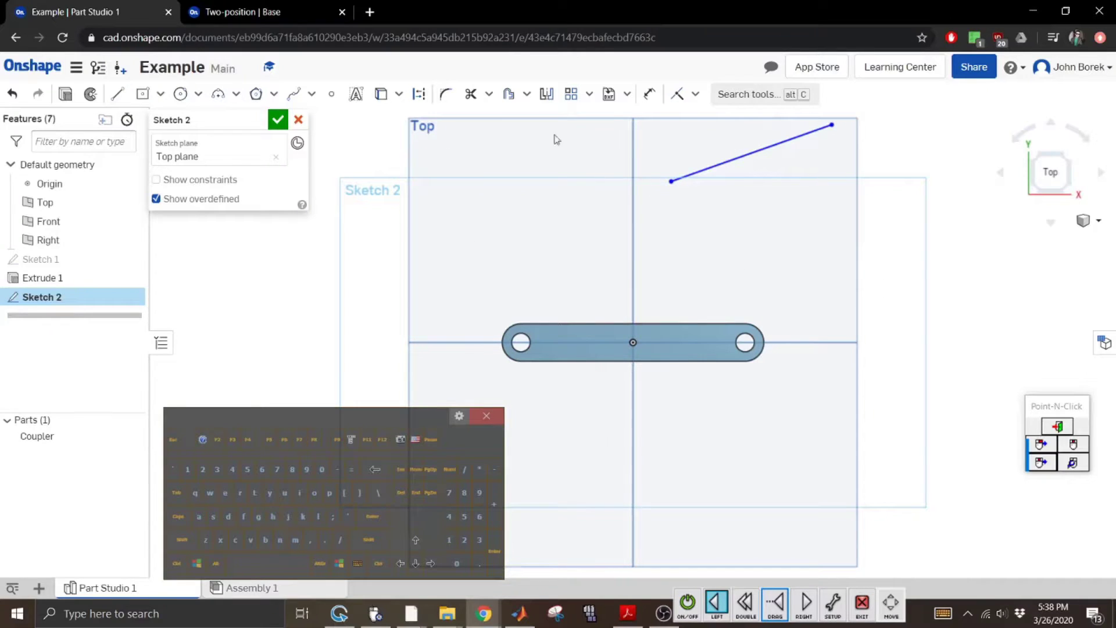
Dimension the slanted line's length and set it to 3 in.
click(650, 94)
click(764, 153)
click(806, 210)
click(480, 540)
click(372, 516)
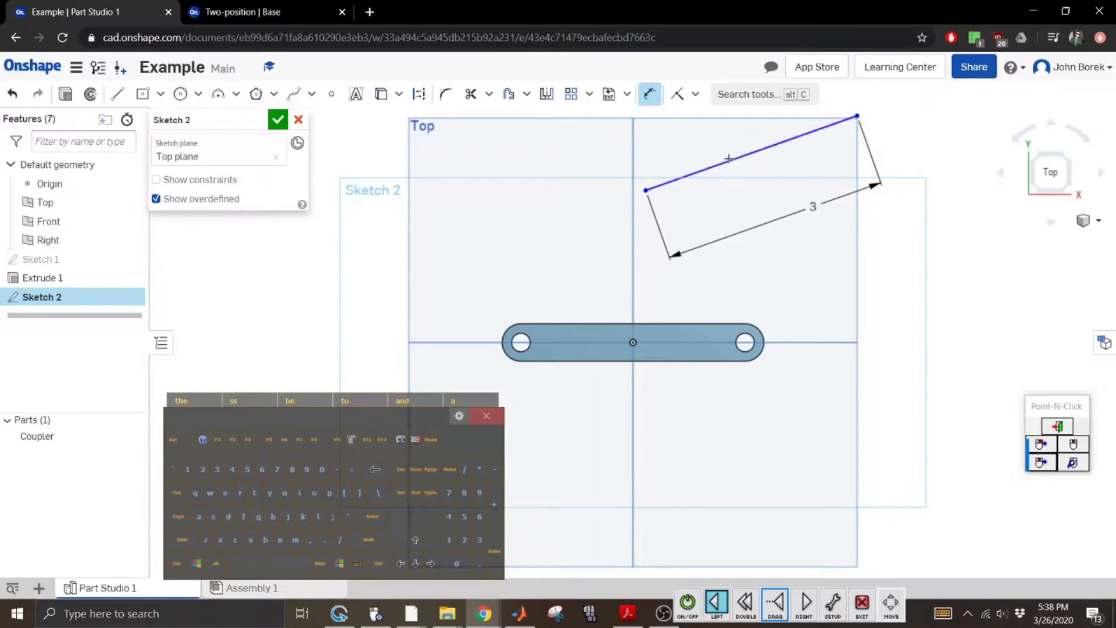
Dimension the angle between the slanted line and the Front plane and set it to 20 degrees.
click(748, 155)
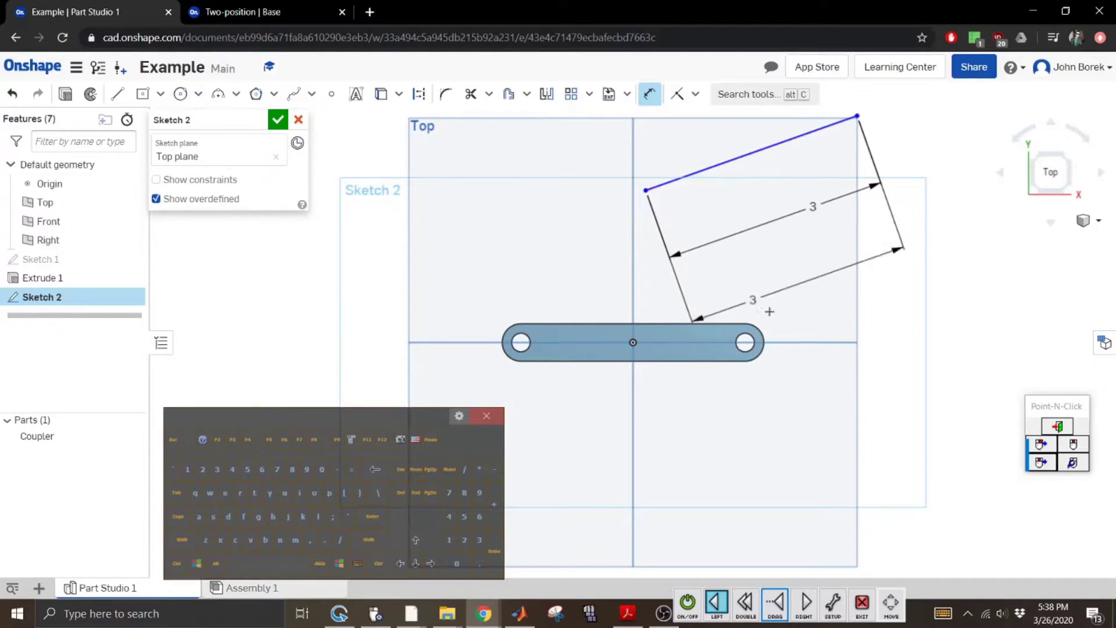
click(785, 342)
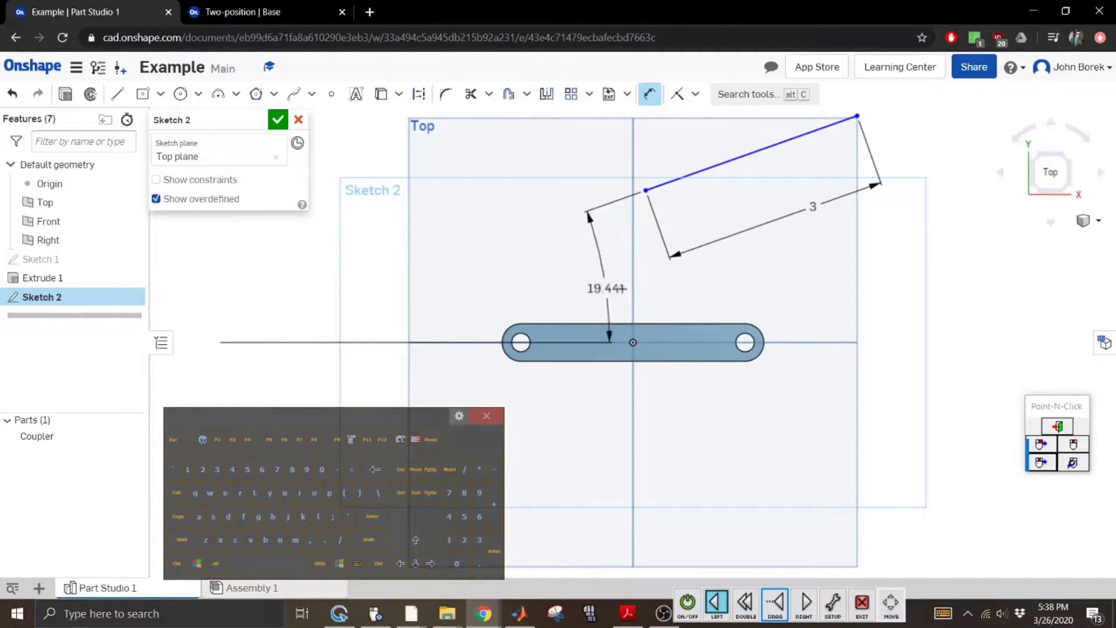
click(560, 281)
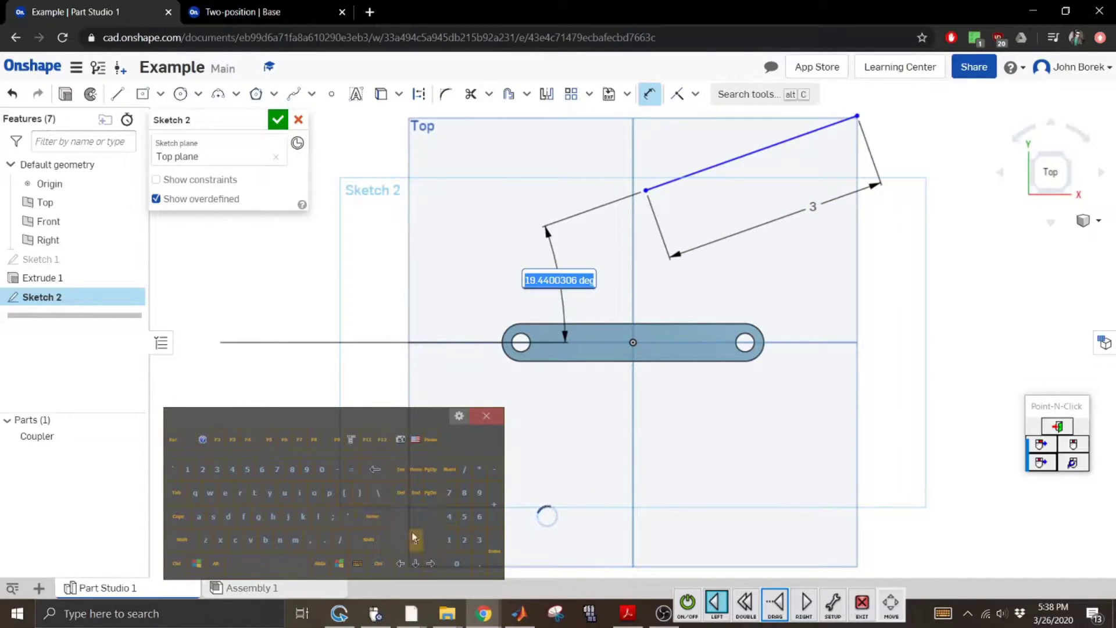
click(465, 540)
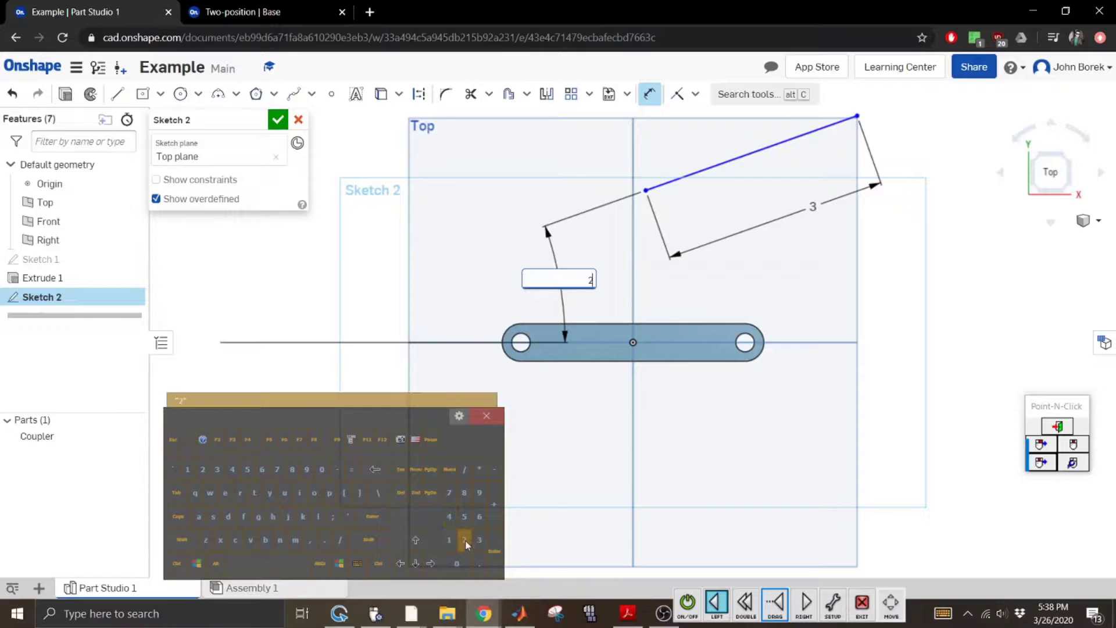
click(457, 563)
click(386, 518)
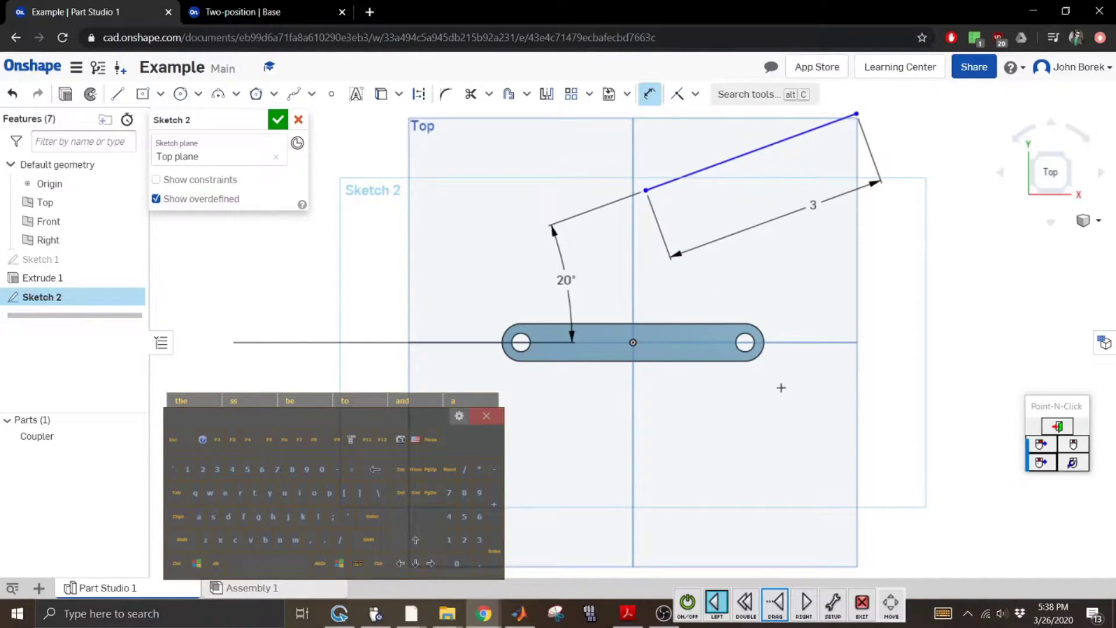
Try a short line about 0.51 in long below the slanted 3 in line and undo it.
click(117, 93)
click(759, 209)
click(744, 175)
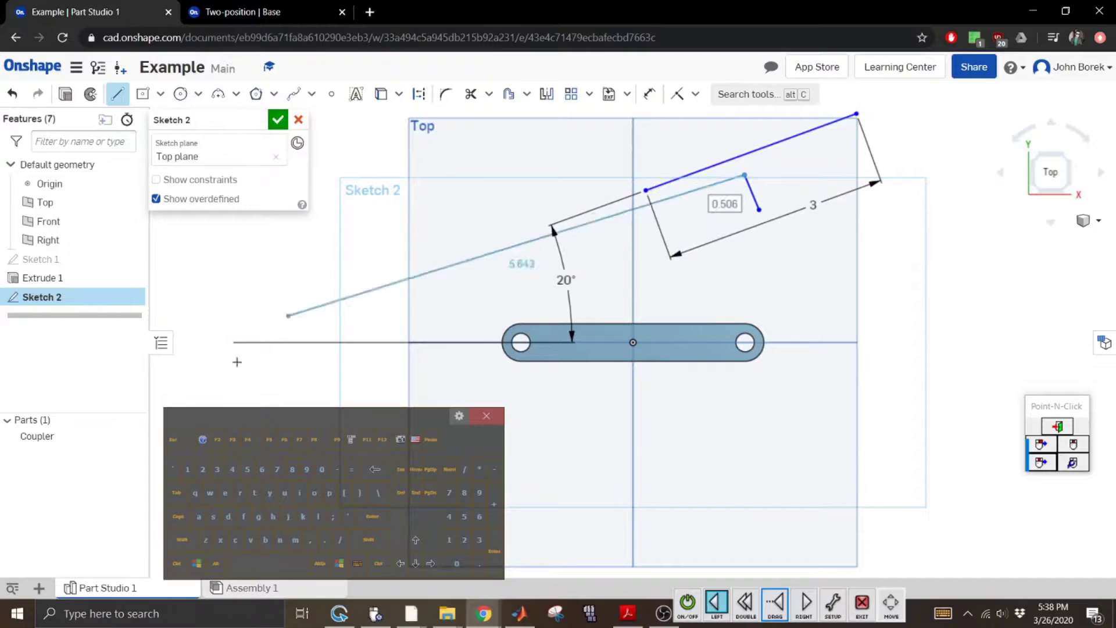
key(Escape)
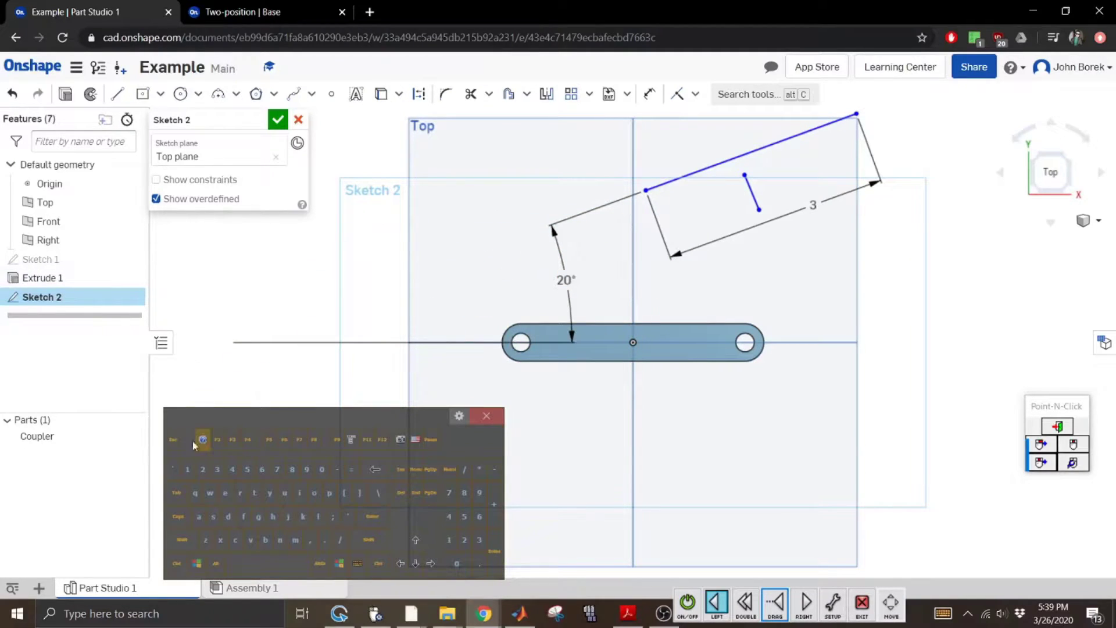
click(176, 563)
click(205, 540)
Sketch a second, nearly horizontal line about 3.28 in long below the slanted 3 in line.
click(117, 94)
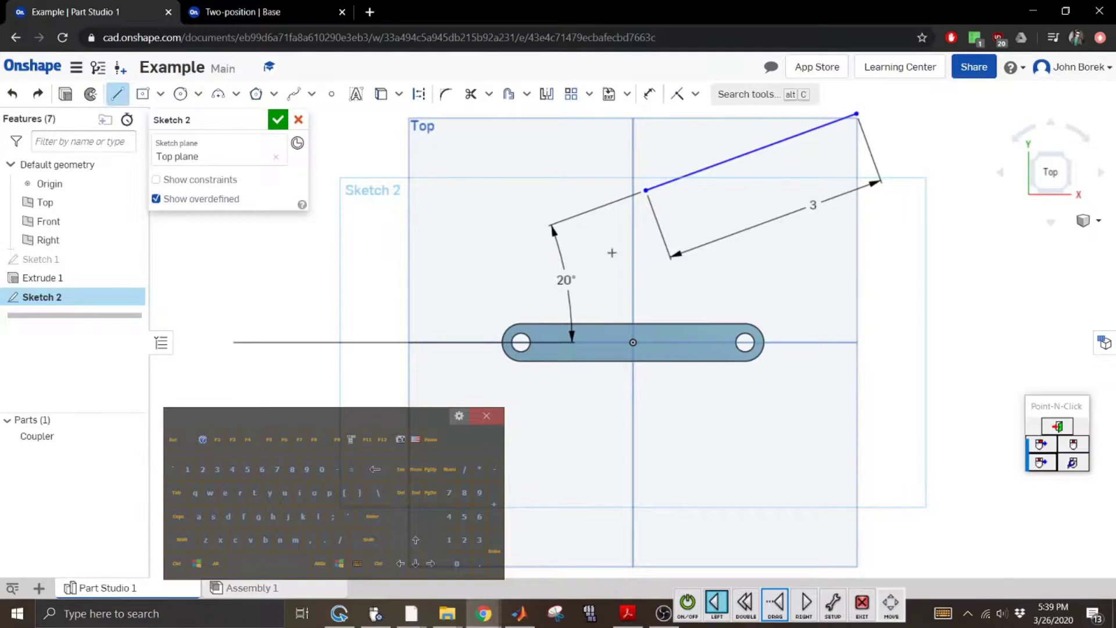
click(741, 199)
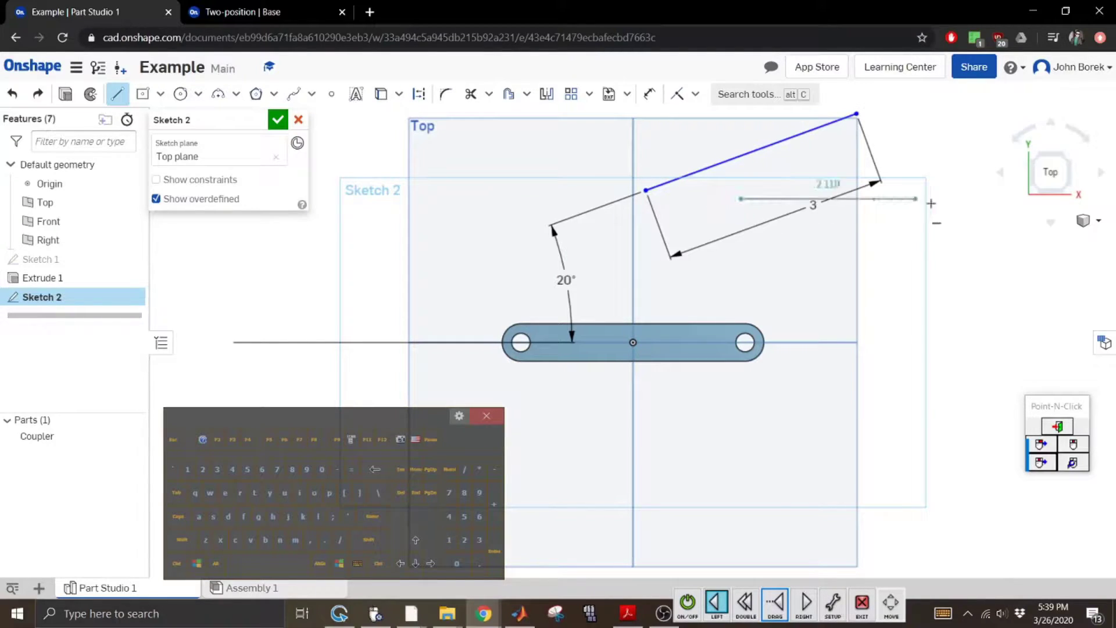
click(985, 219)
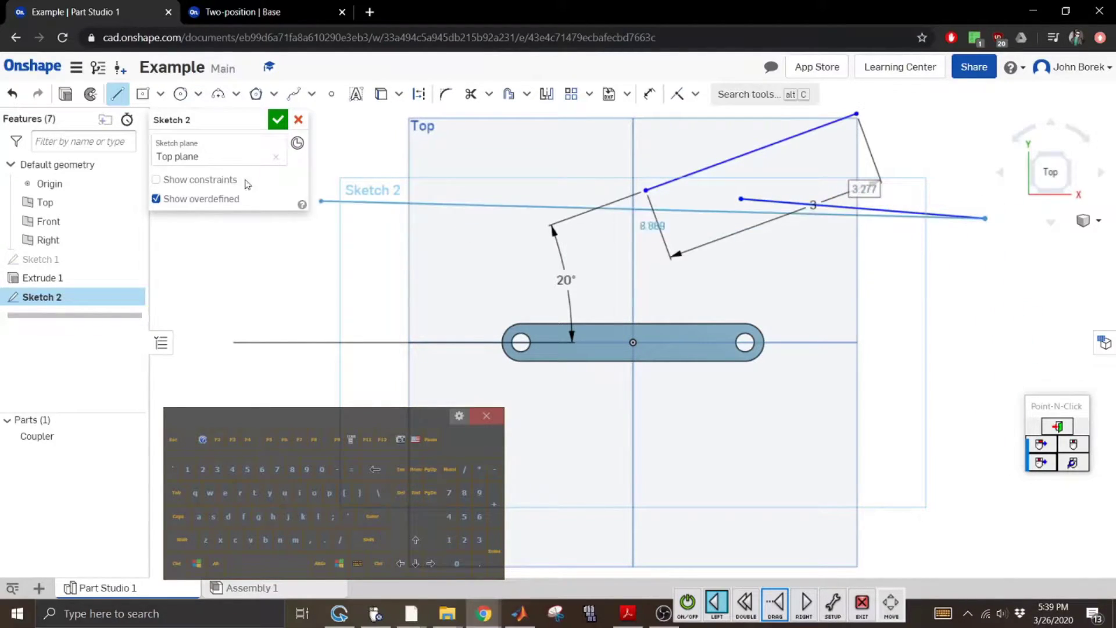
click(173, 443)
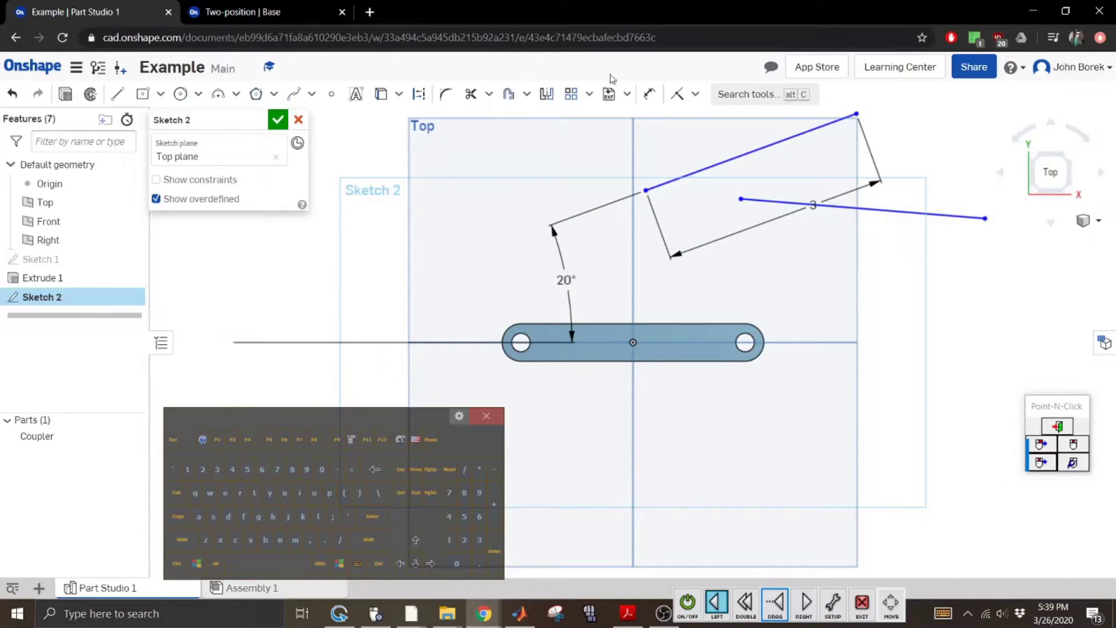
Dimension the second line's length and set it to 3 in.
click(641, 95)
click(809, 204)
click(852, 254)
click(479, 540)
click(372, 516)
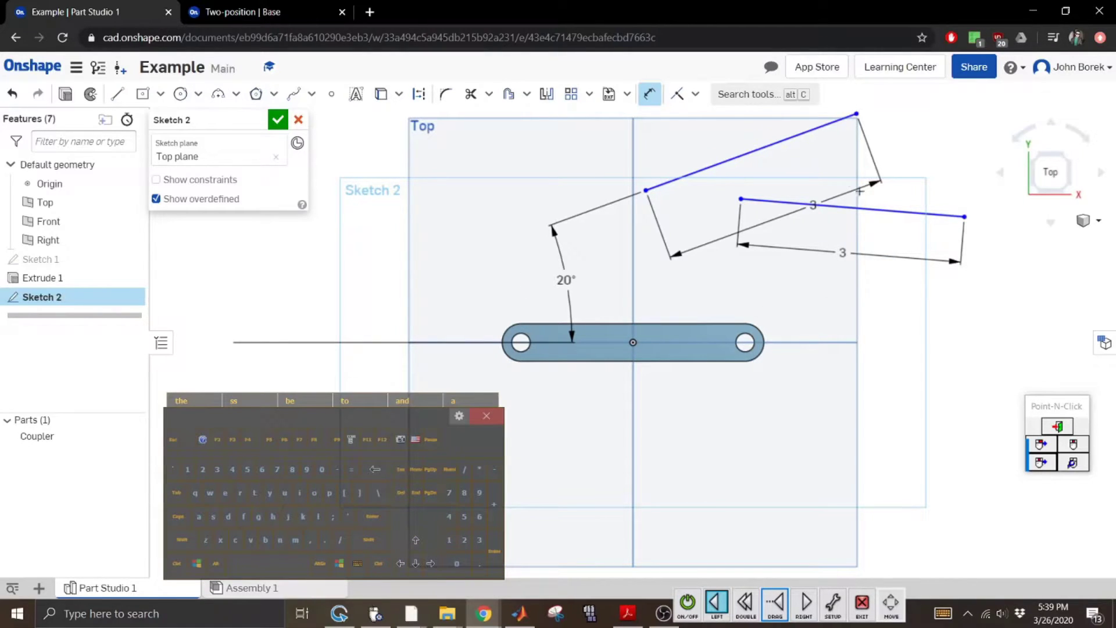
Dimension the angle between the slanted line and the second line and set it to 20 degrees.
click(766, 146)
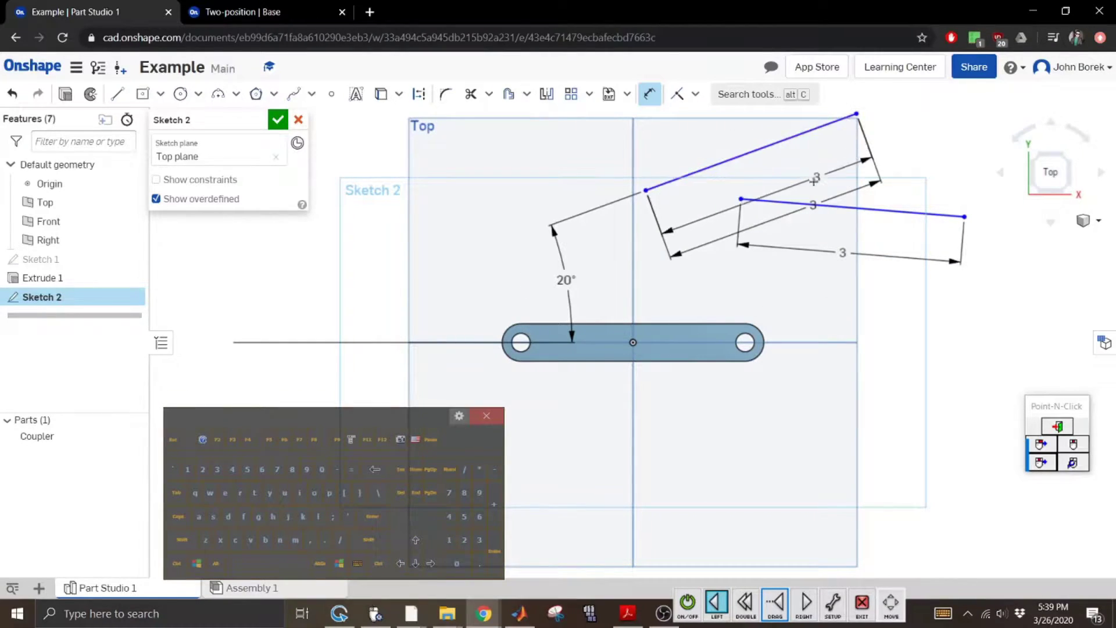
click(832, 206)
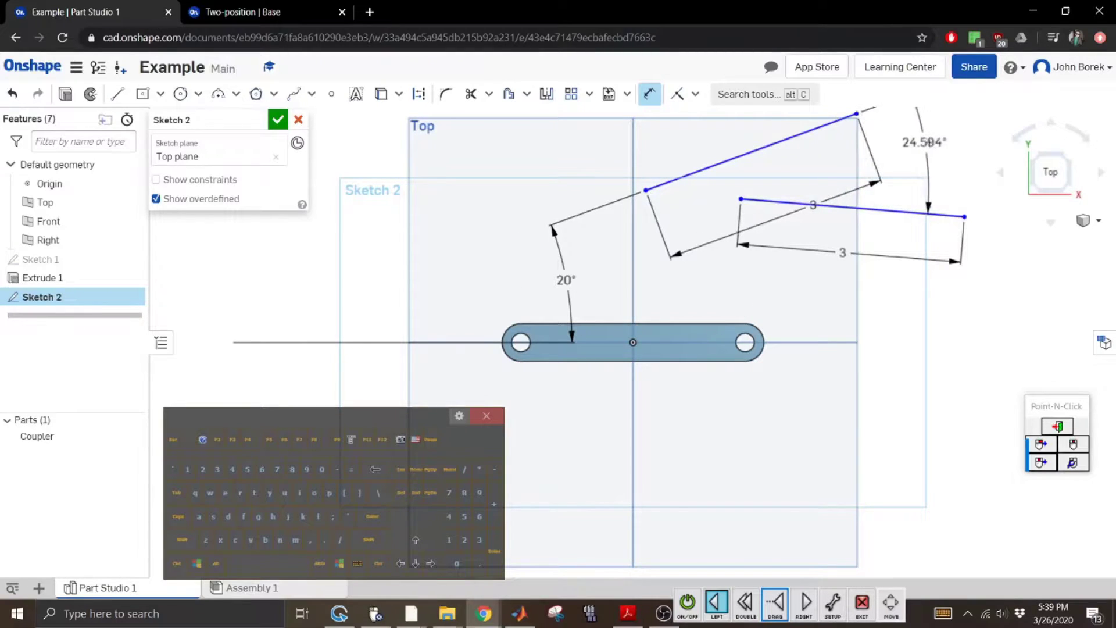
click(925, 145)
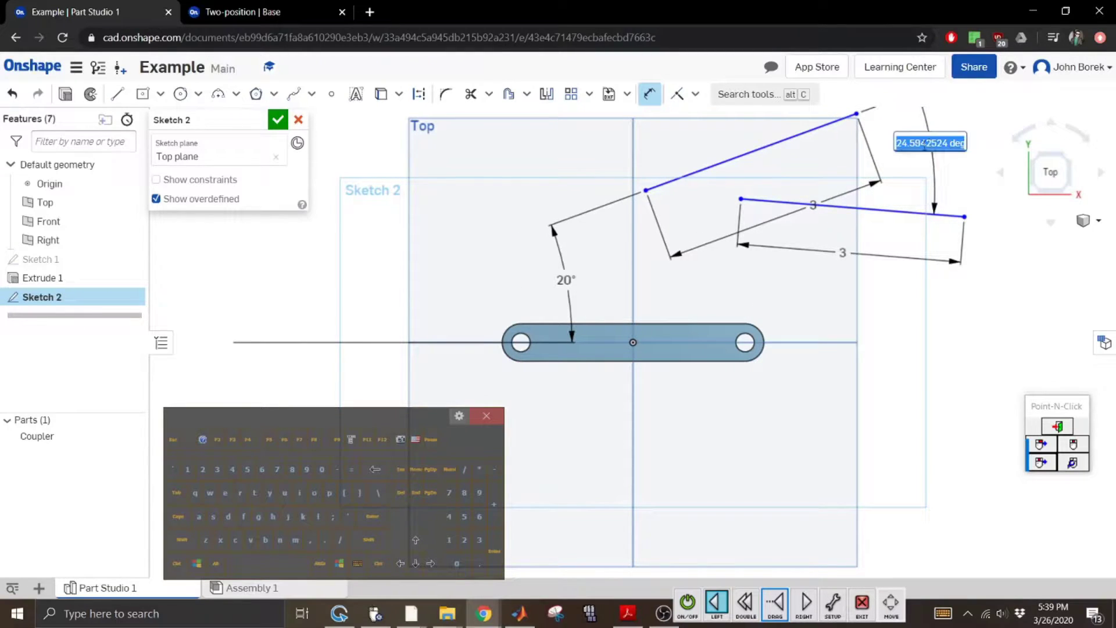
click(464, 540)
text(0)
click(372, 517)
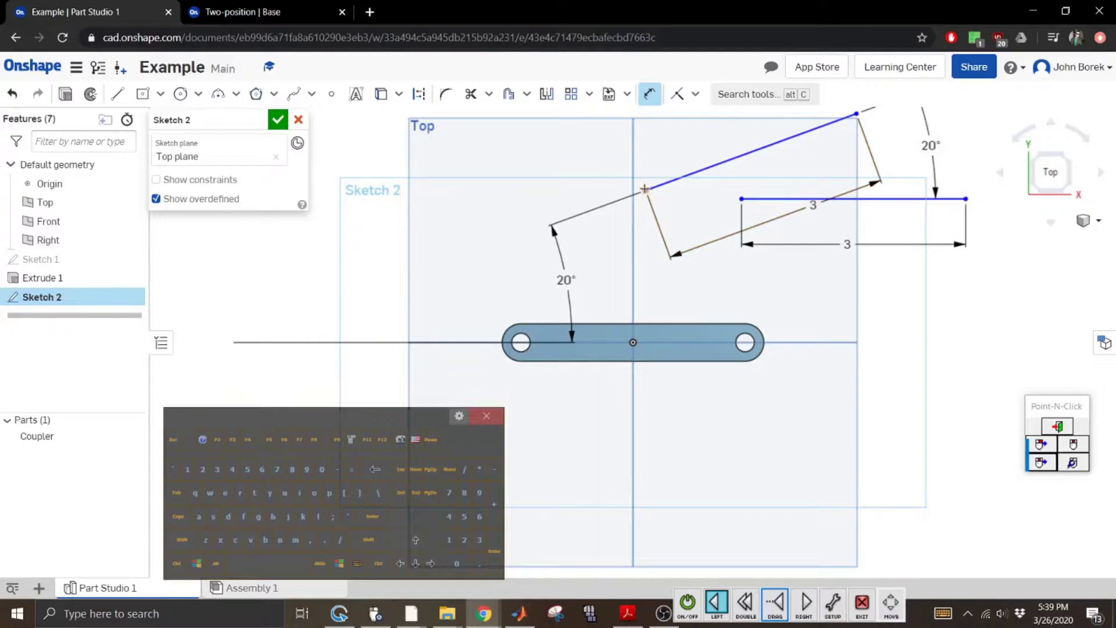
Set the horizontal distance between the left endpoints of the two lines to 1.5 in and finish the sketch.
click(739, 199)
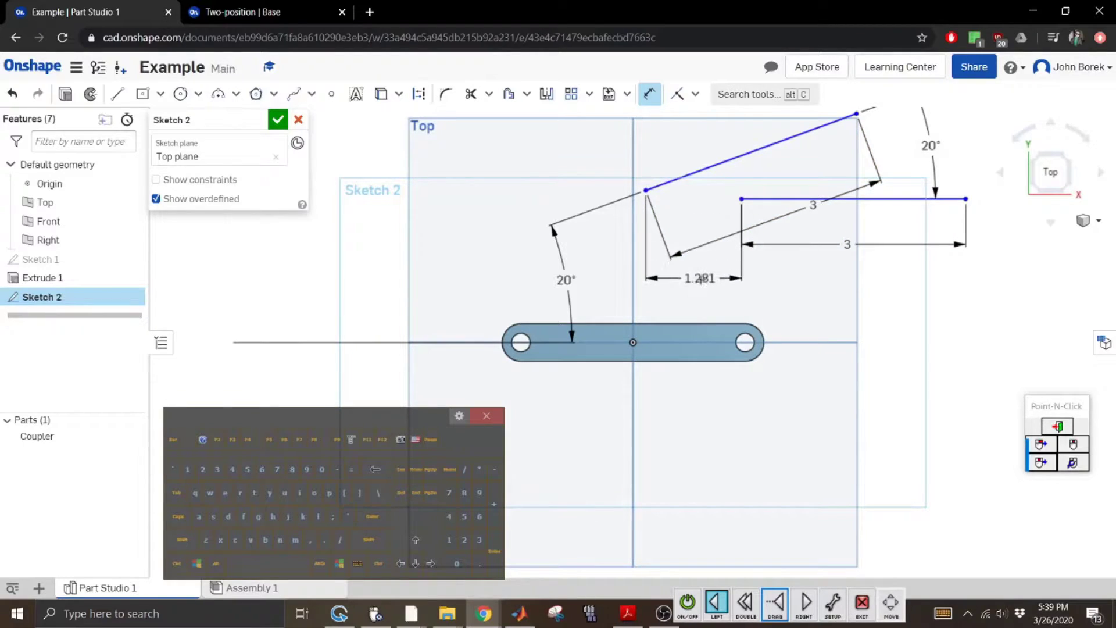
click(700, 277)
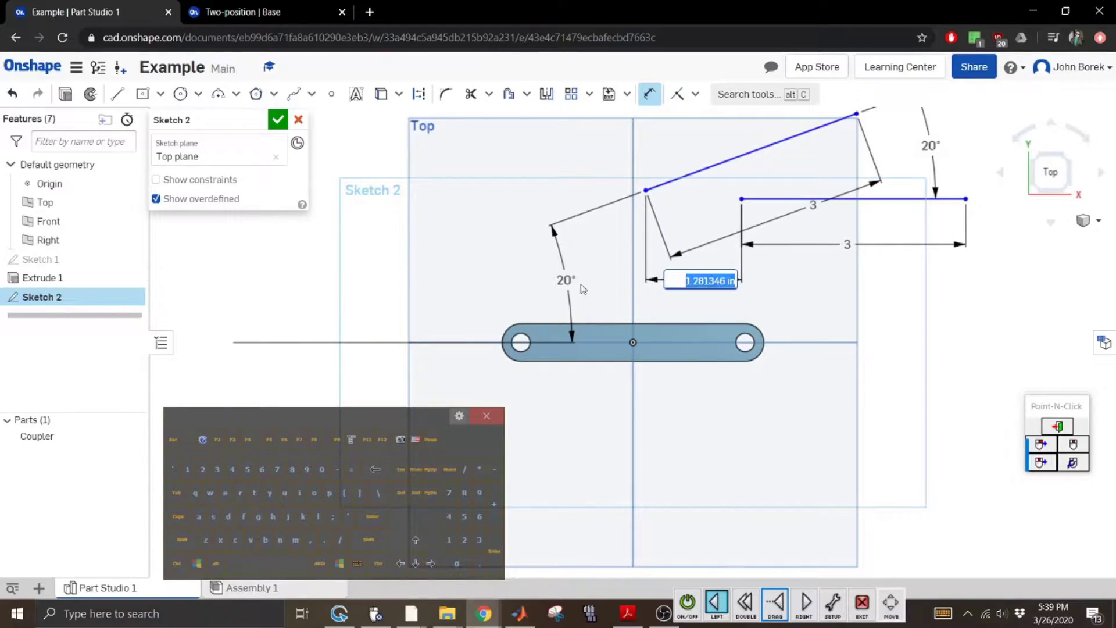
click(448, 539)
click(464, 517)
click(372, 516)
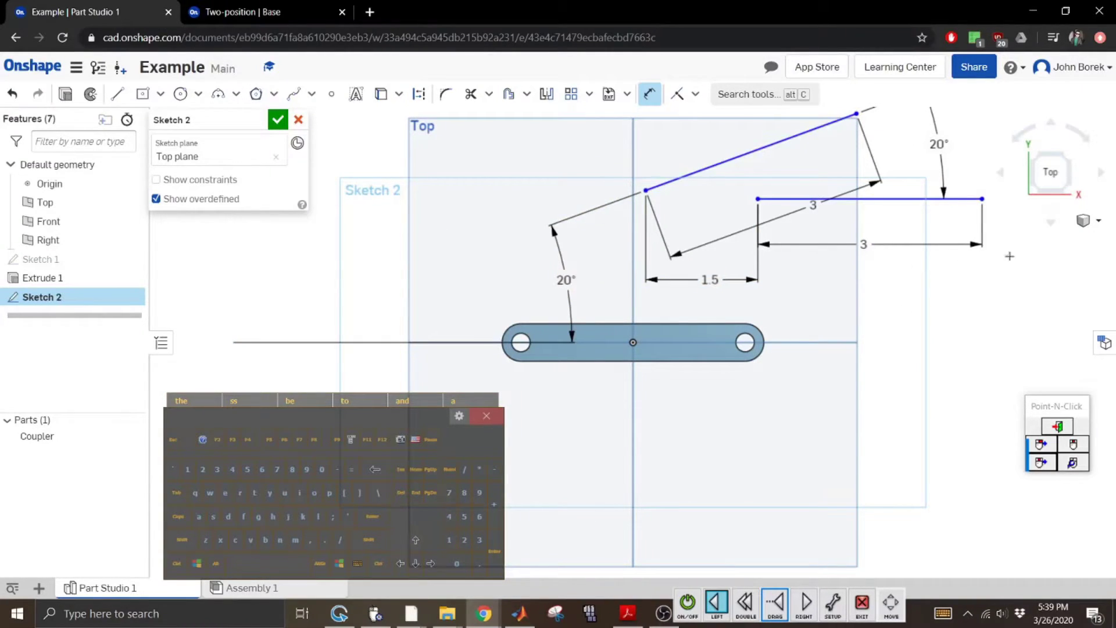
click(1098, 220)
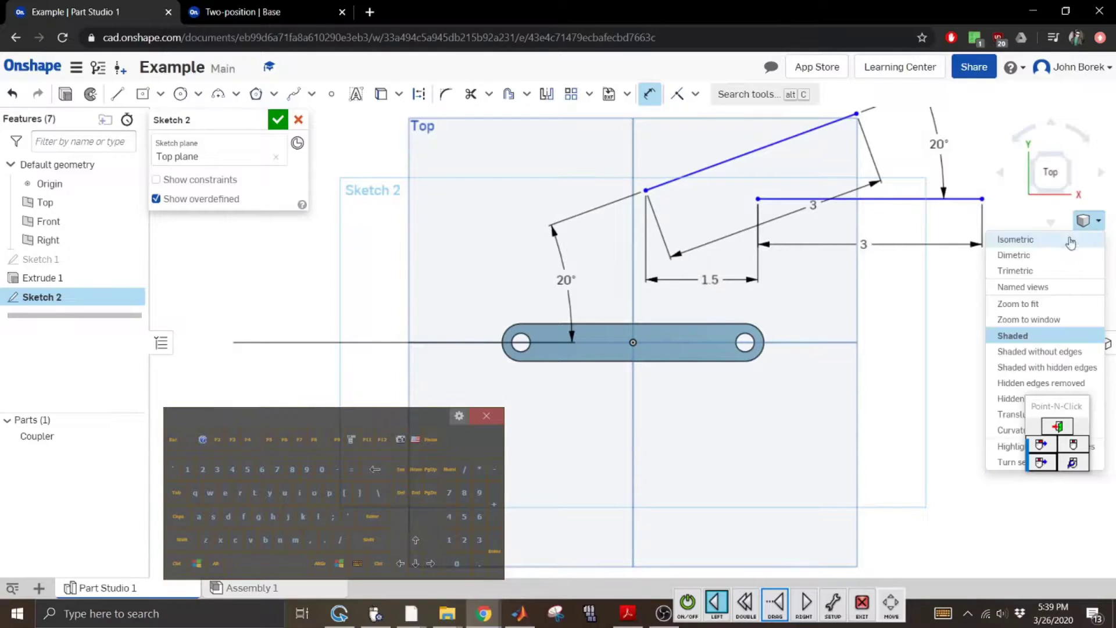
click(1055, 306)
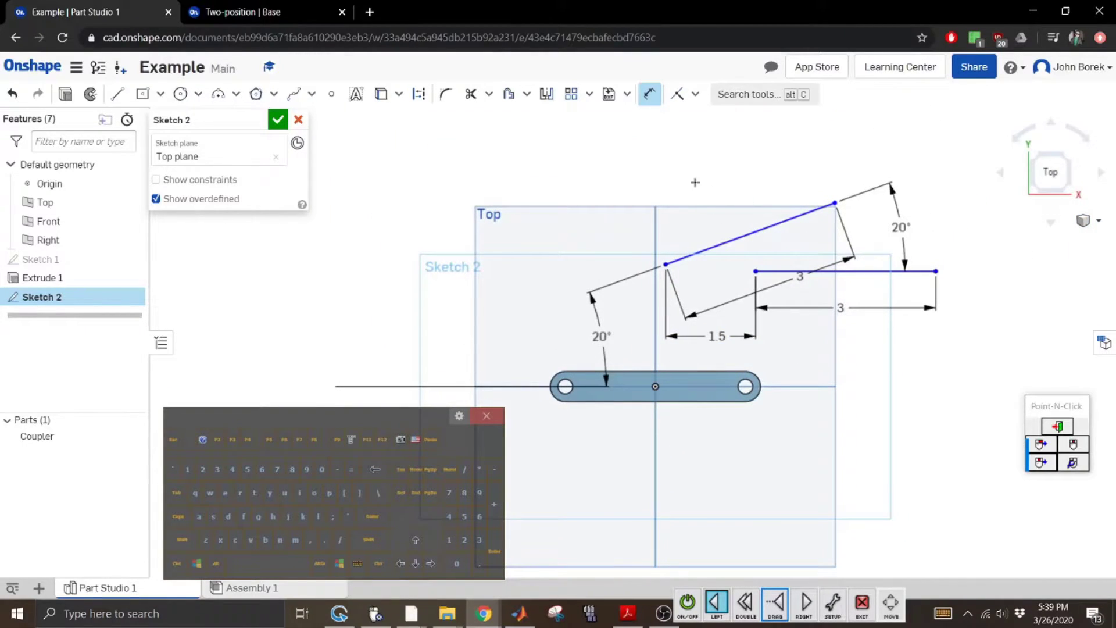
click(278, 120)
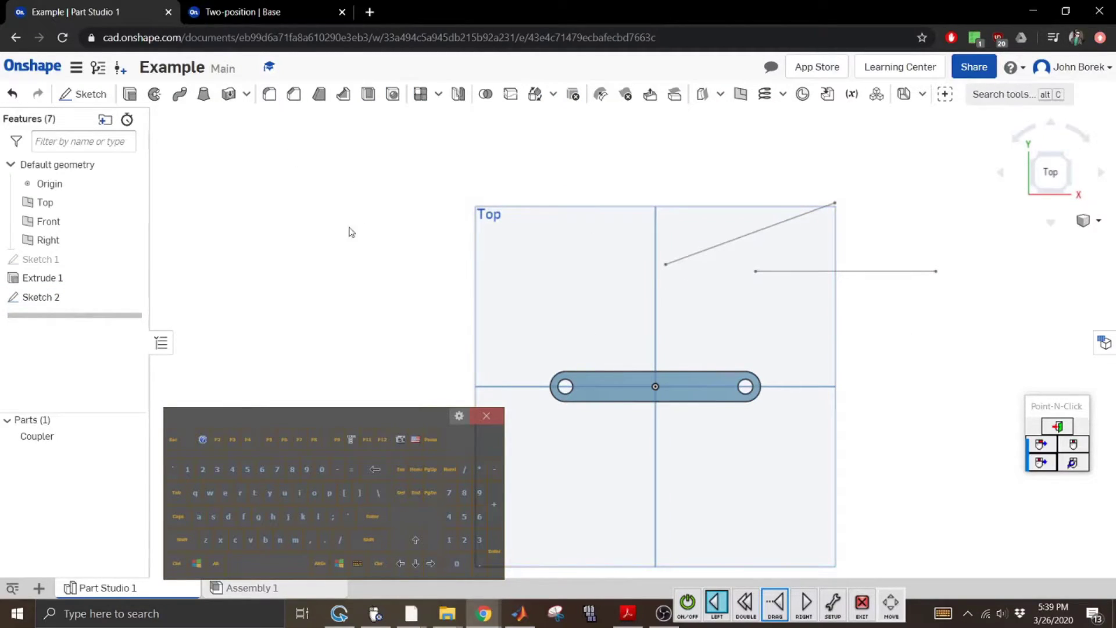
Insert Sketch 2 from Part Studio 1 into Assembly 1, placing it freely in the empty space.
click(249, 588)
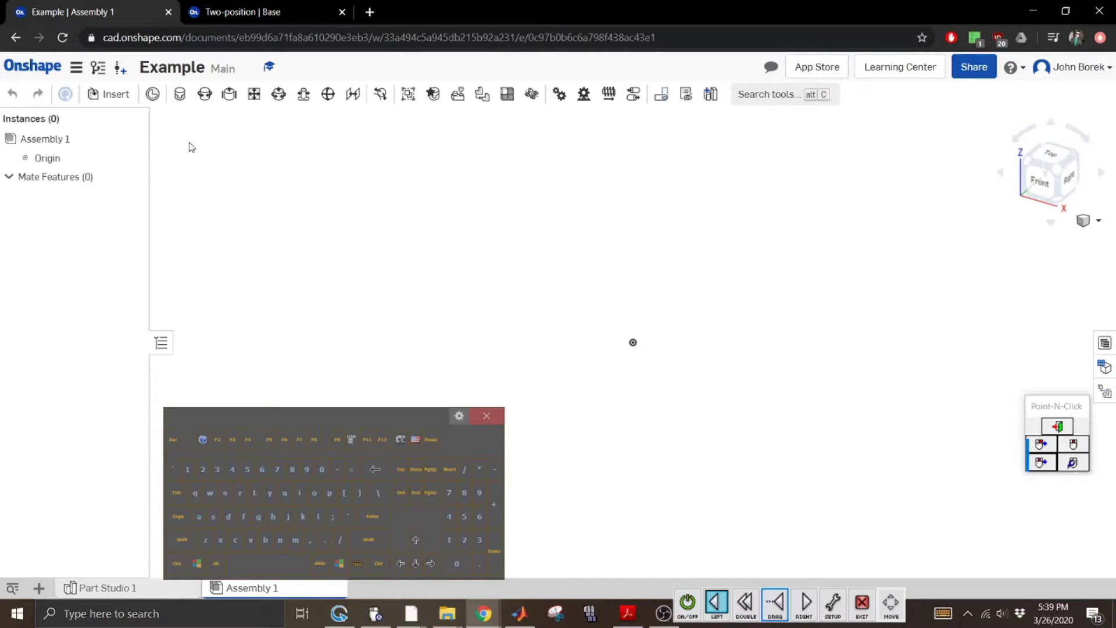
click(110, 93)
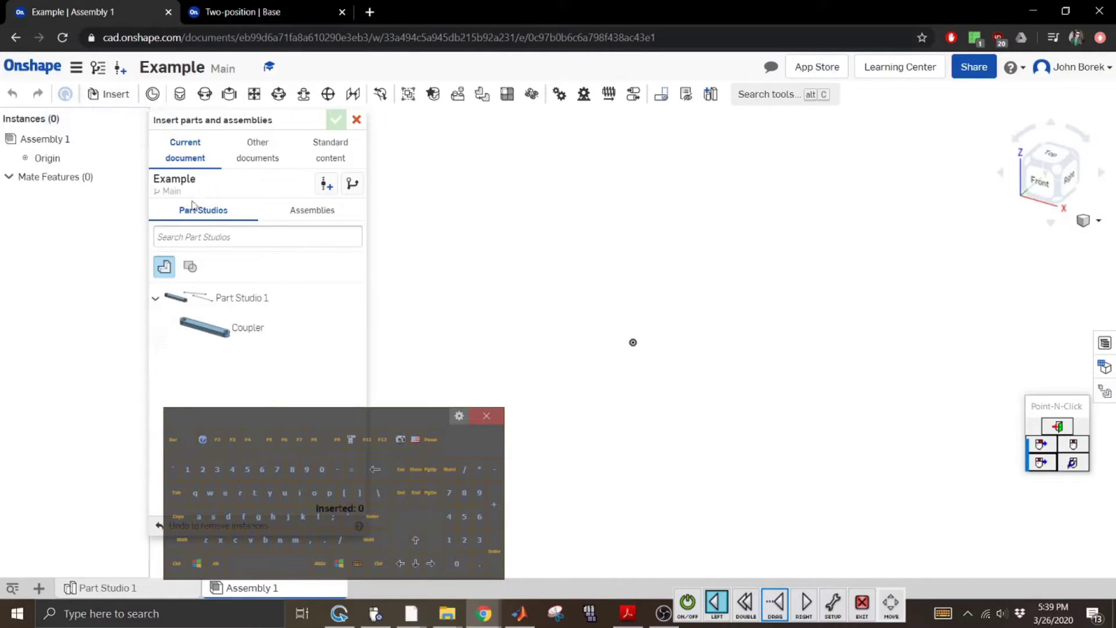
click(189, 269)
click(165, 275)
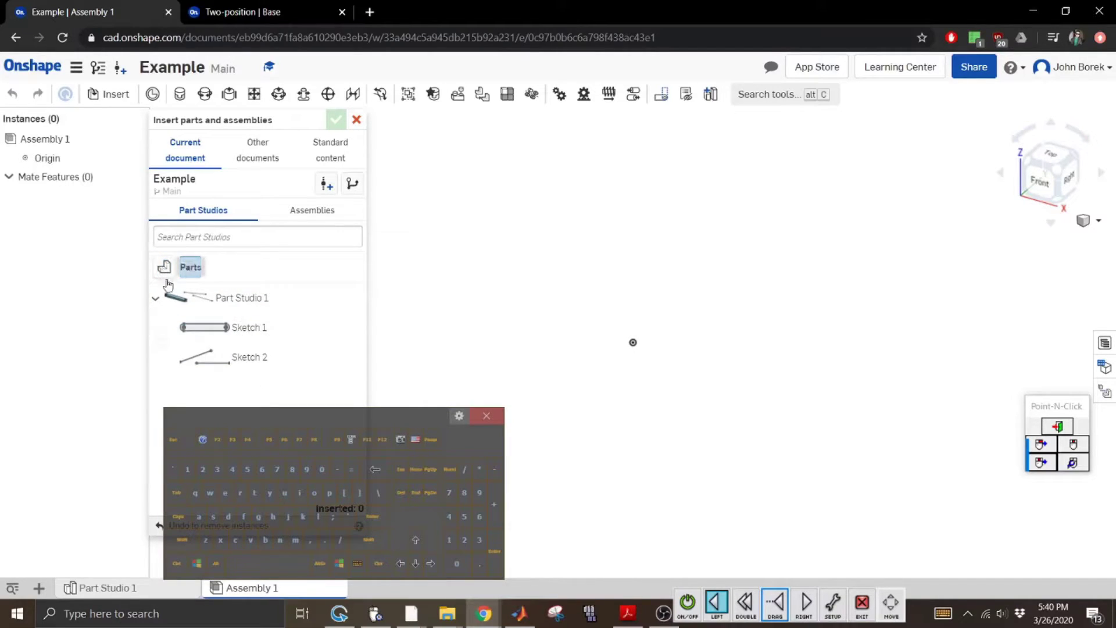
click(235, 360)
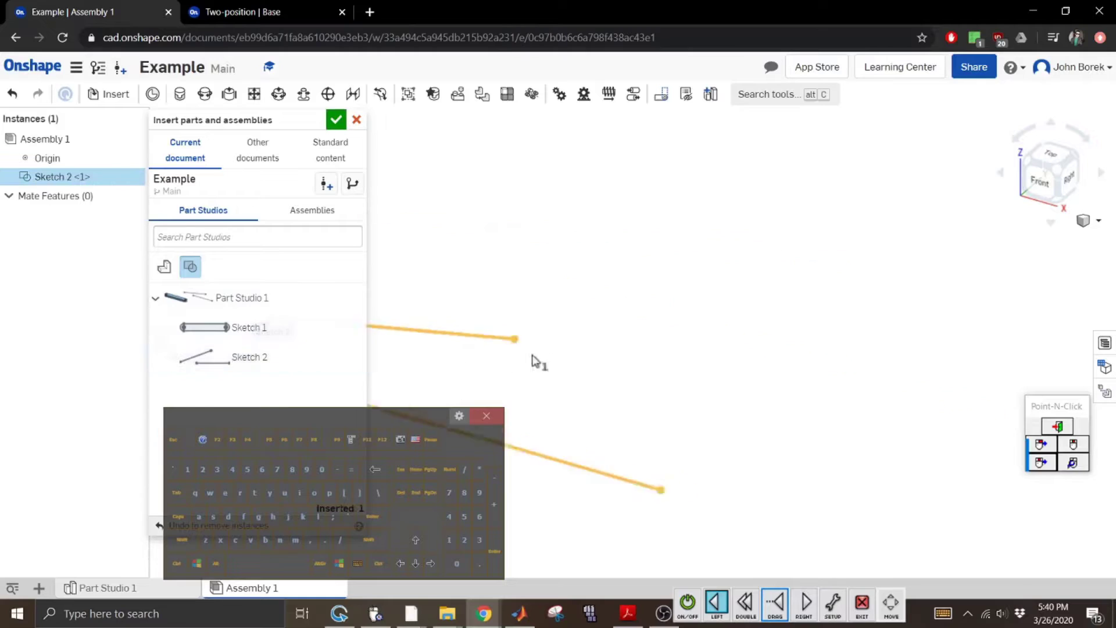
click(802, 275)
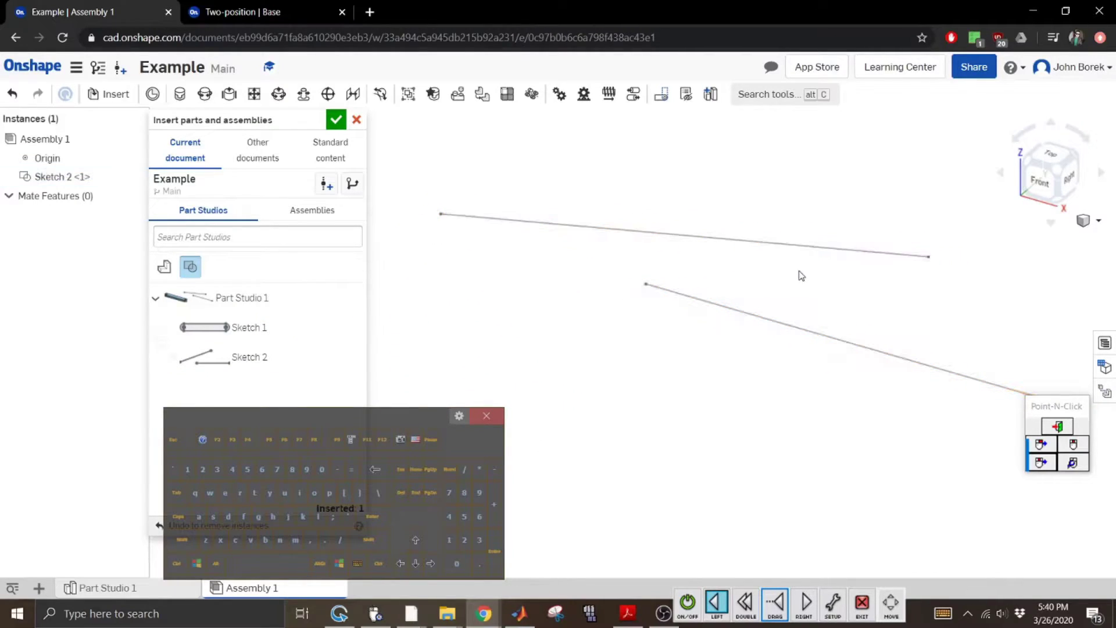
click(335, 121)
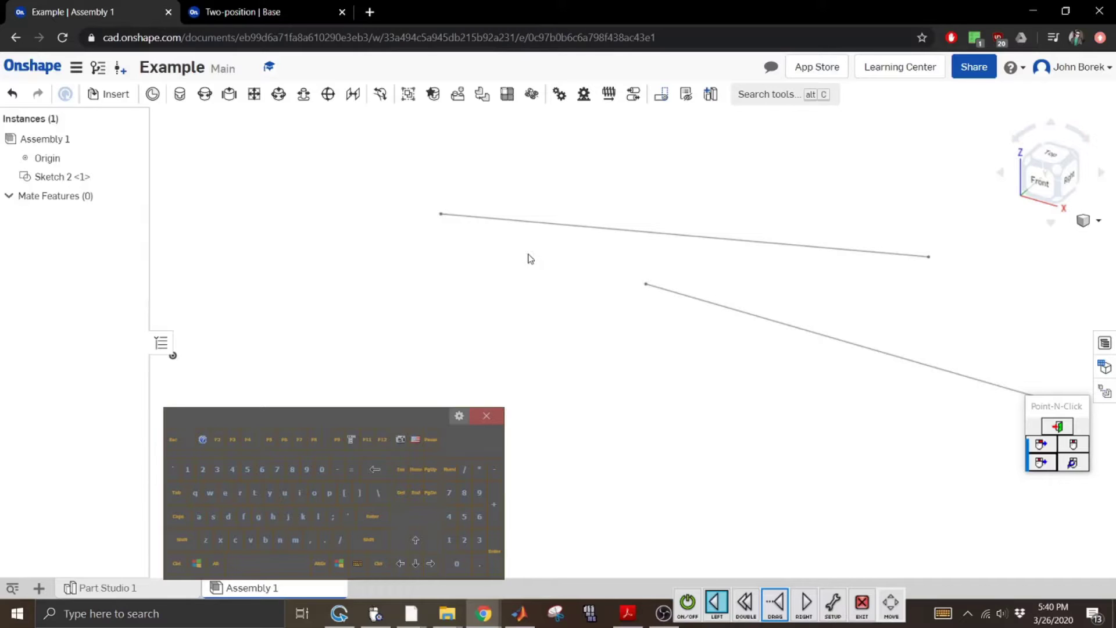
Fix the inserted Sketch 2 instance in place in Assembly 1.
click(1085, 220)
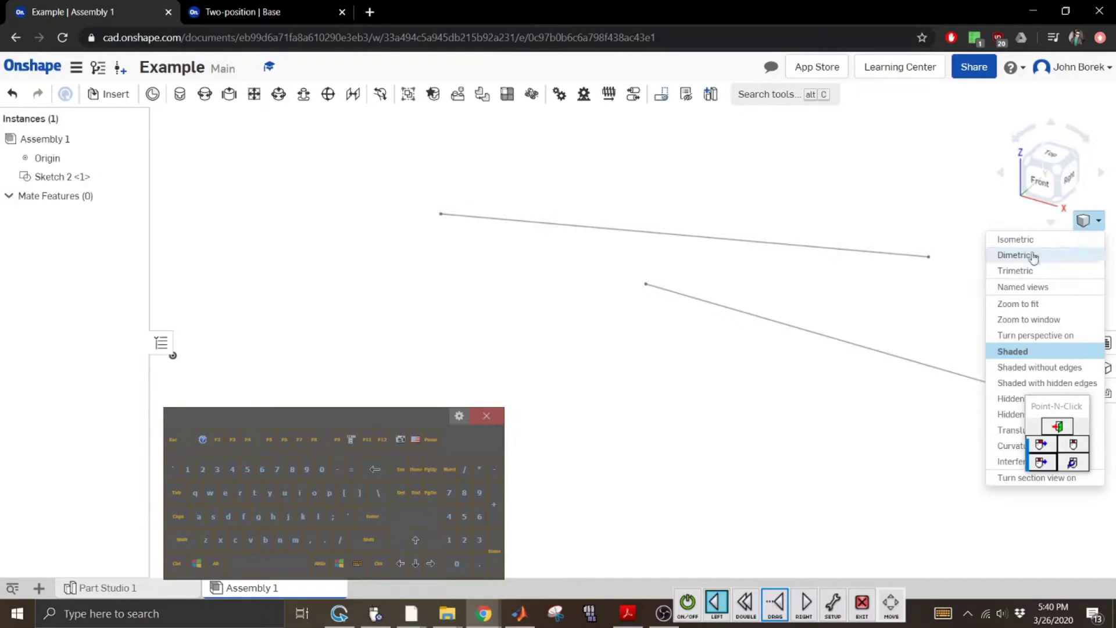
click(1053, 307)
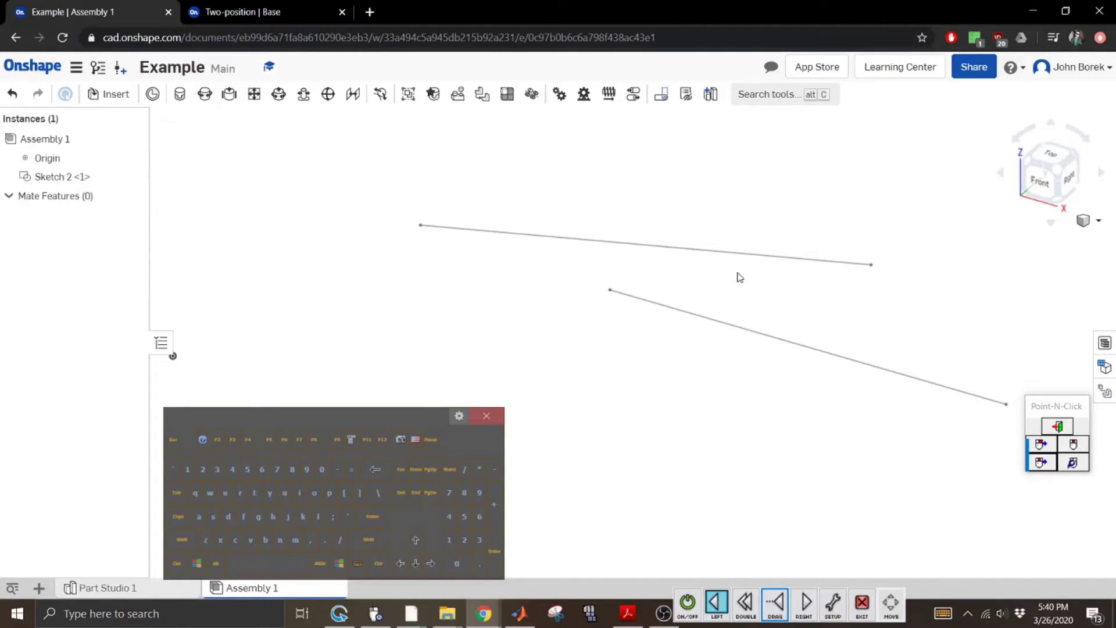
click(60, 176)
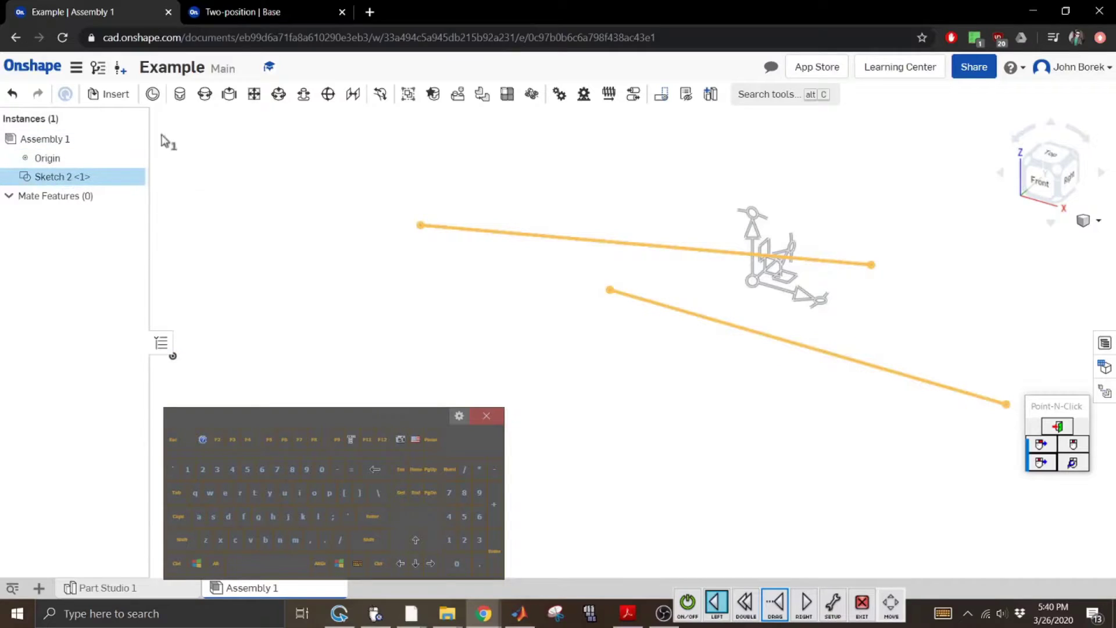
click(804, 603)
right_click(61, 176)
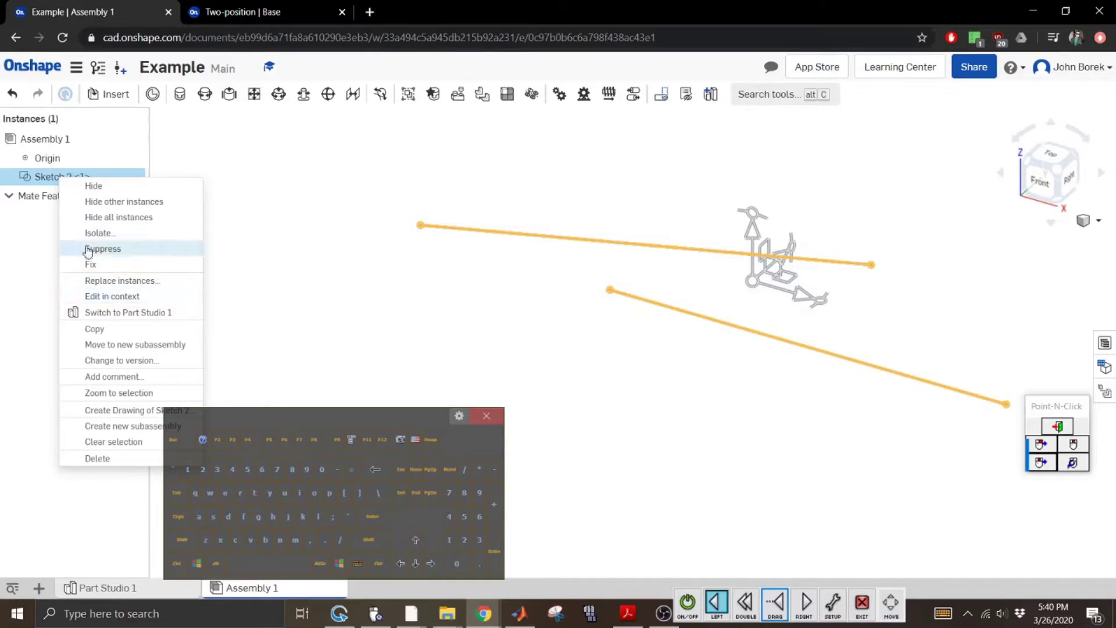
click(119, 265)
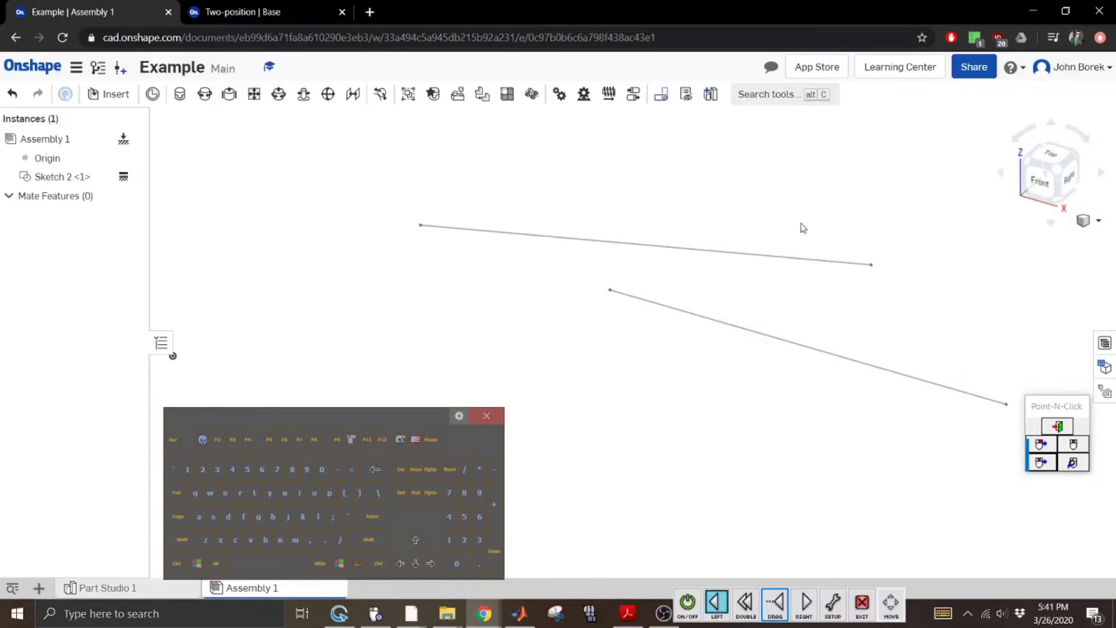
Return to Part Studio 1 and start a new sketch on the Top plane.
click(135, 588)
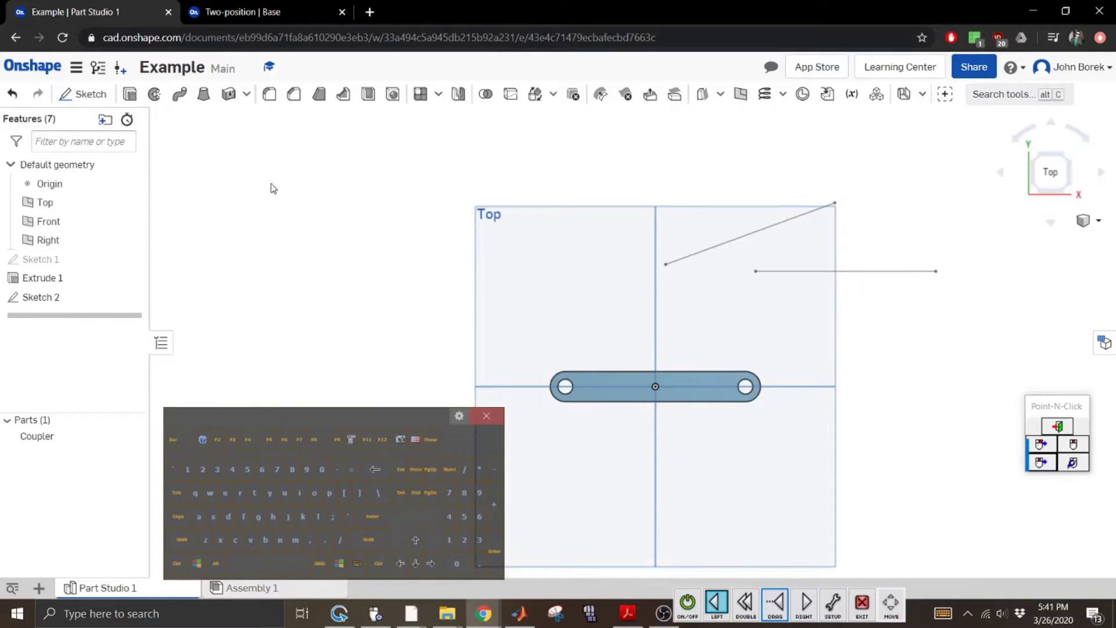
click(40, 297)
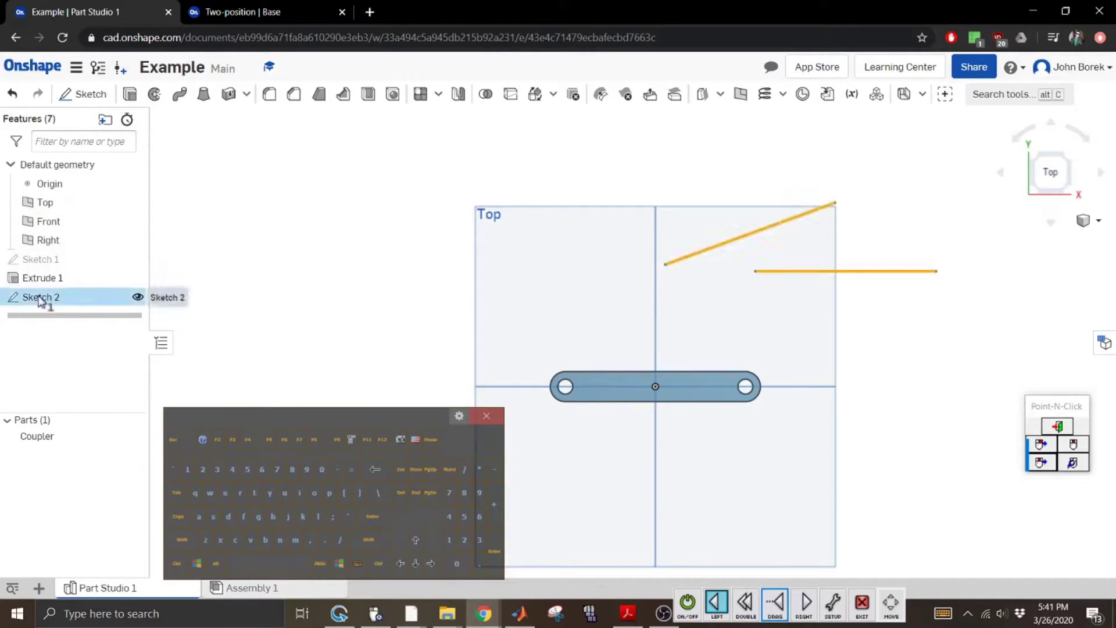
click(378, 342)
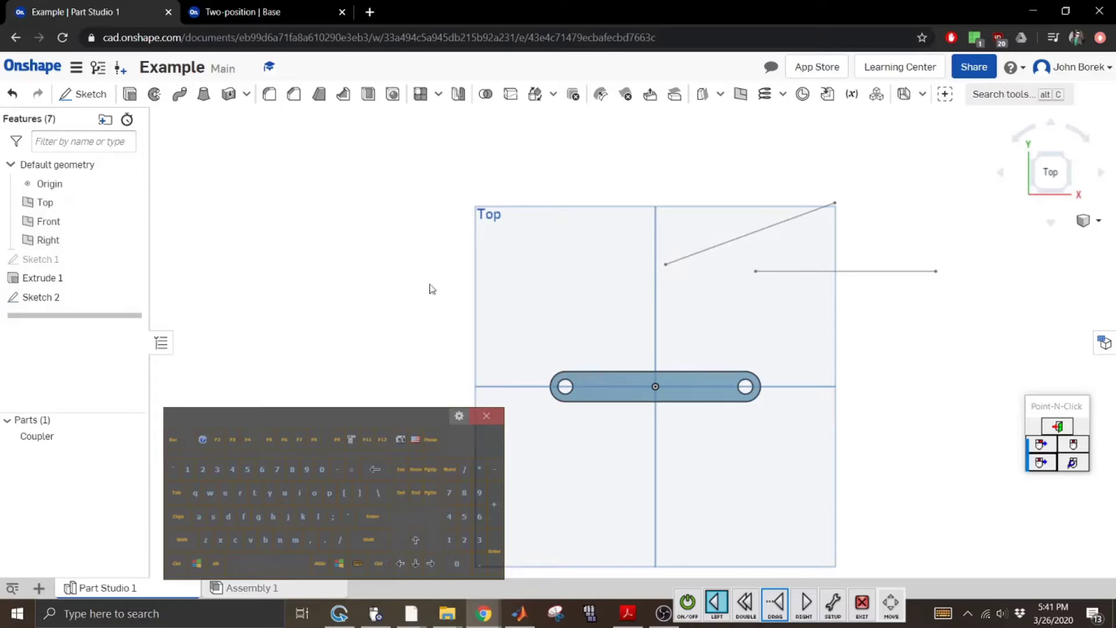
click(577, 217)
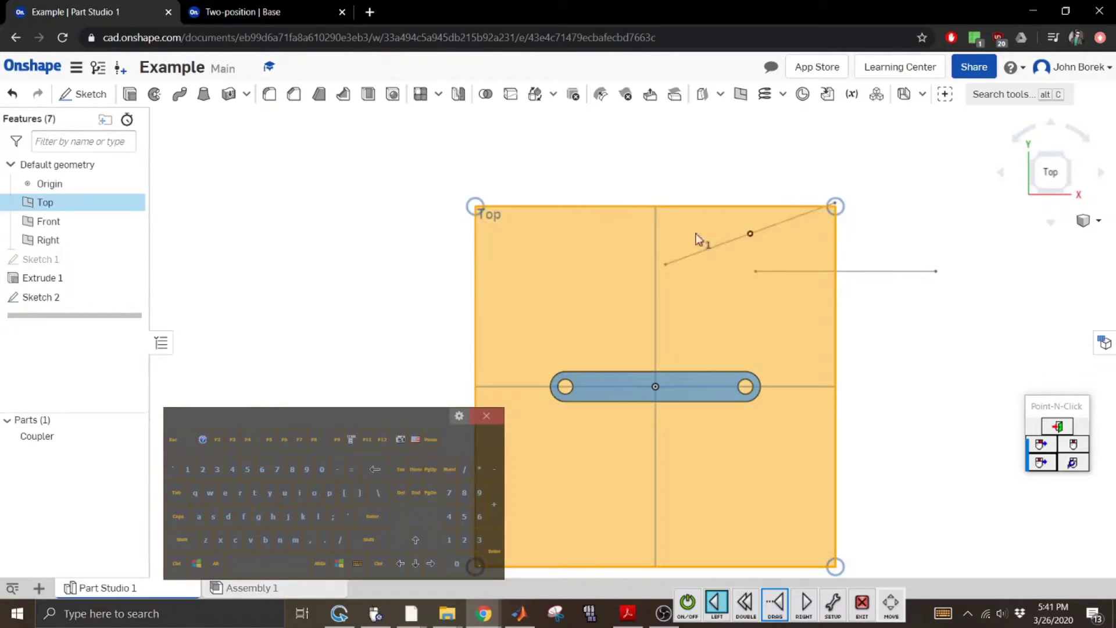
click(83, 93)
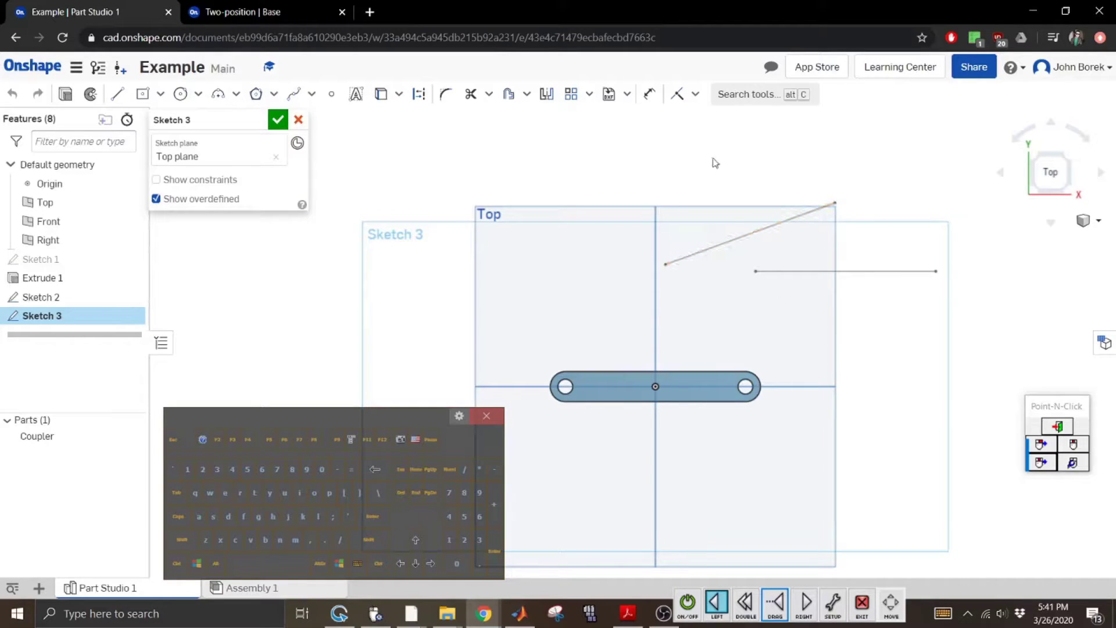
Draw a line joining the left endpoints of the two coupler position lines.
click(719, 251)
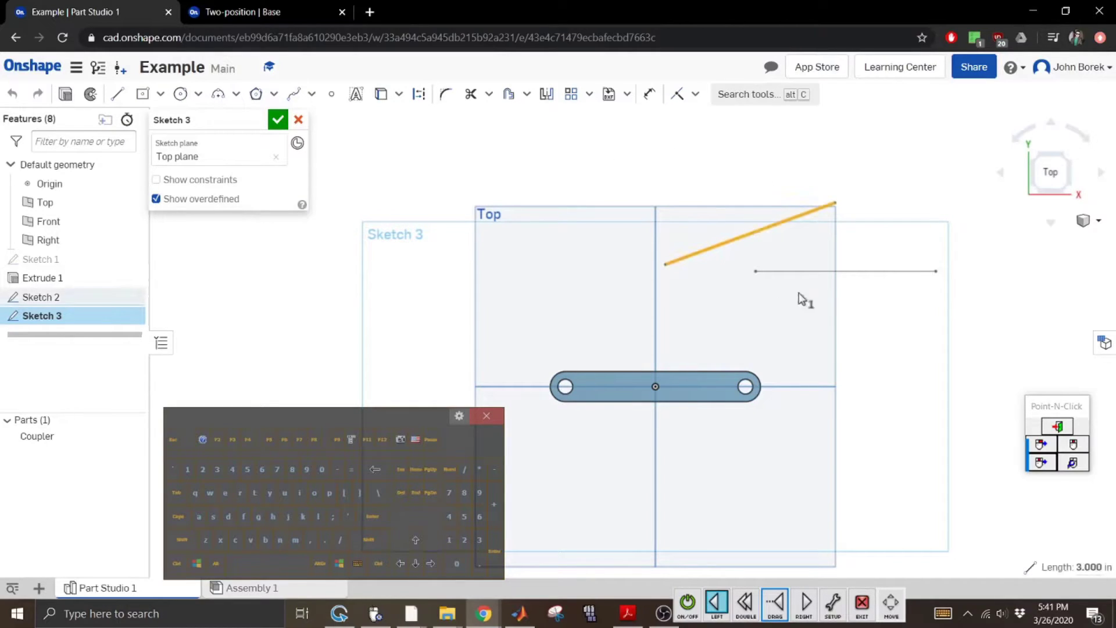
click(790, 271)
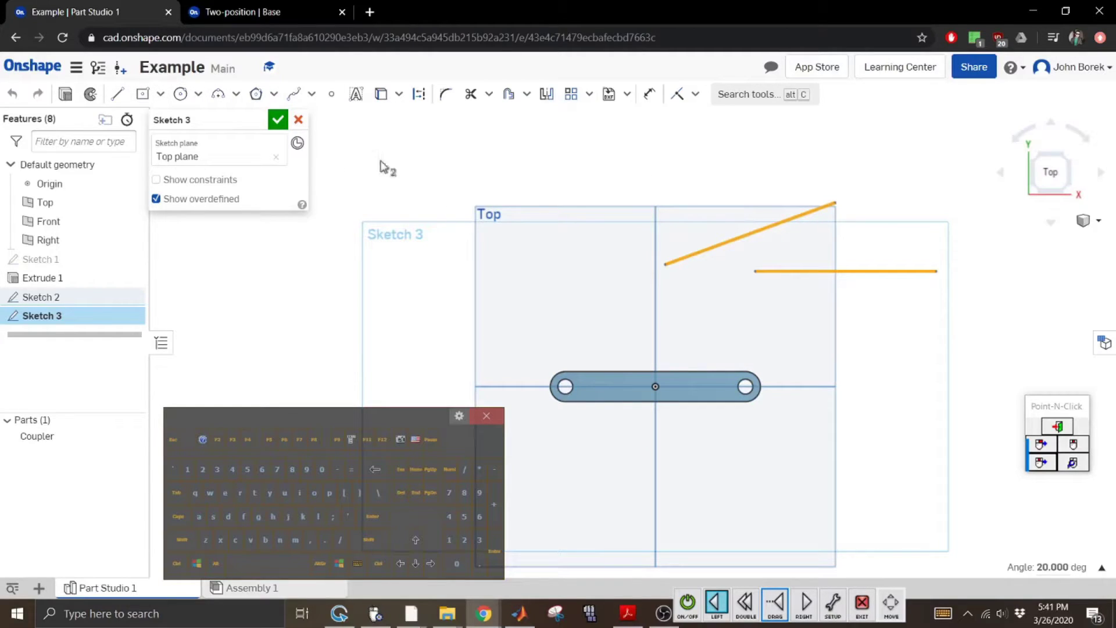
click(470, 170)
click(117, 94)
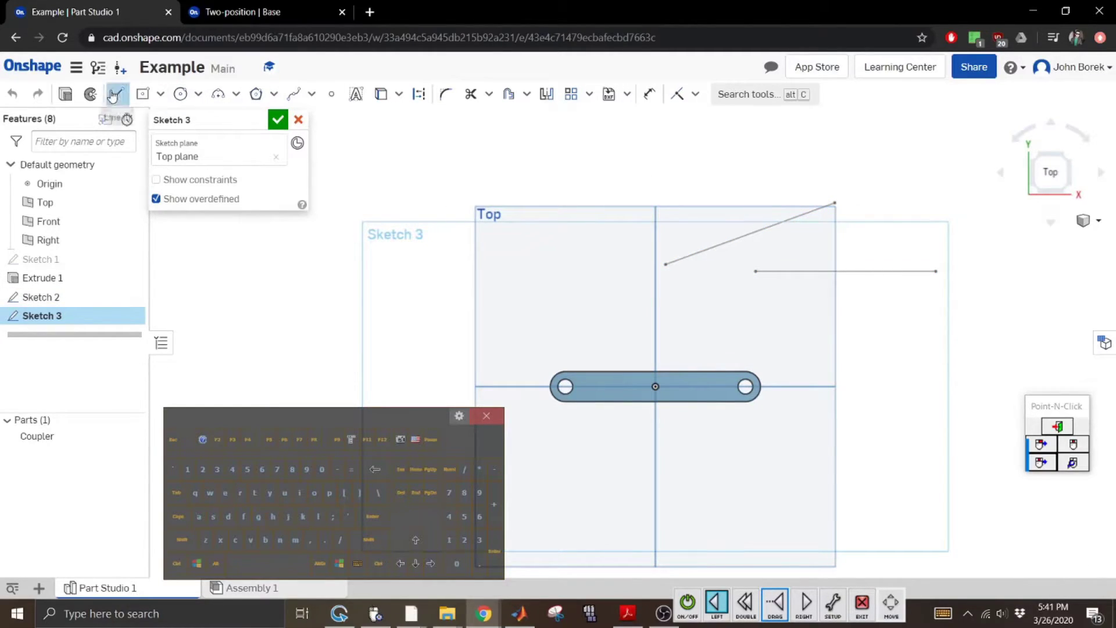
click(665, 264)
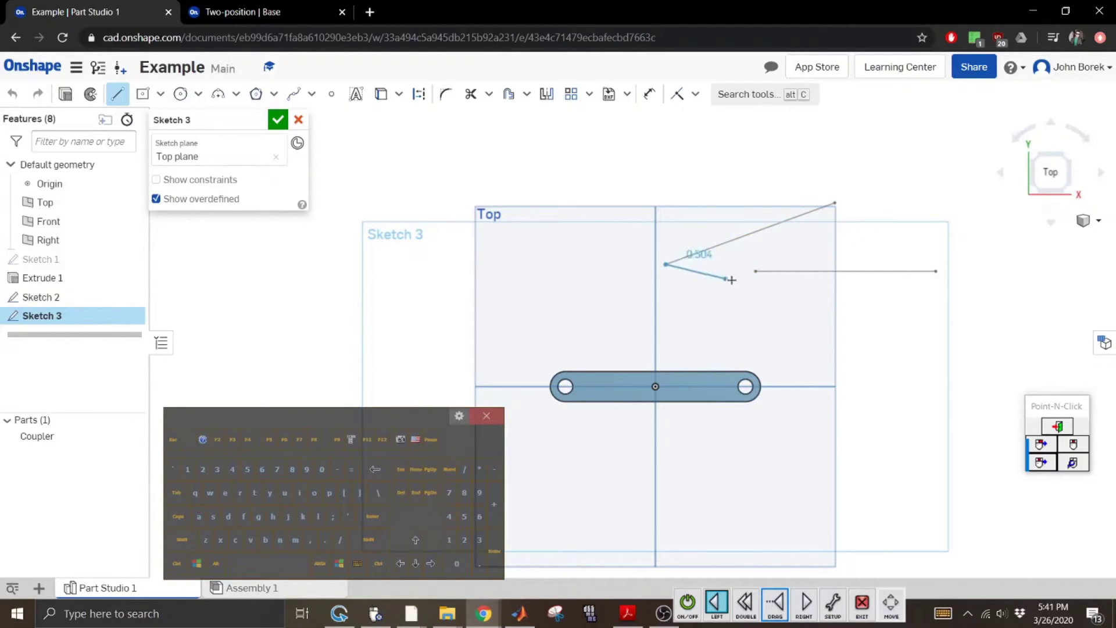
click(754, 271)
click(117, 93)
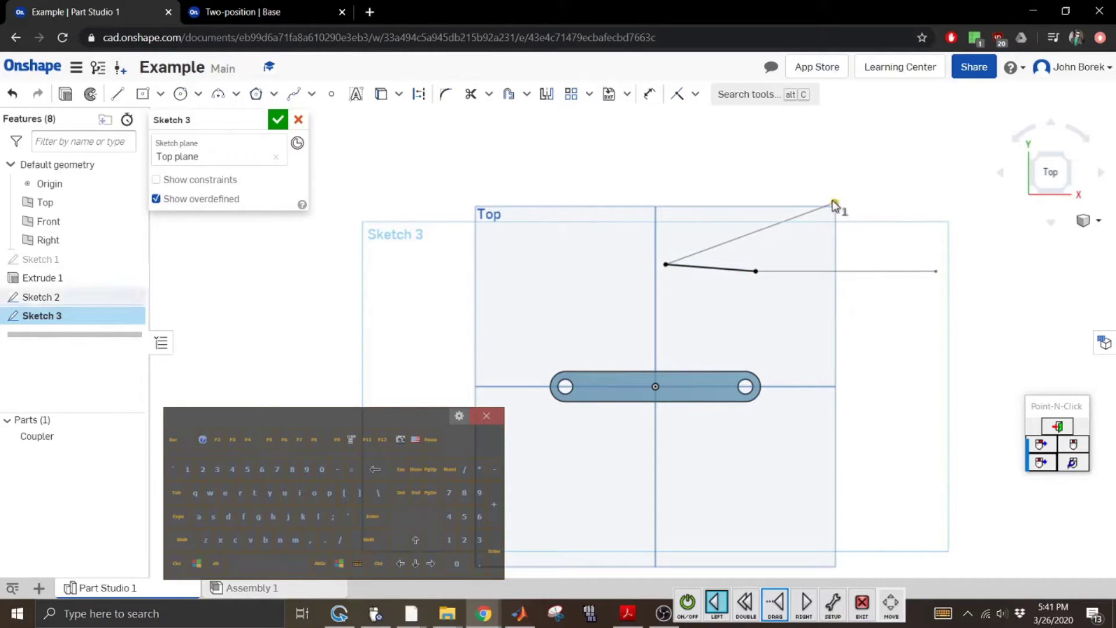
Draw a second line joining the right endpoints of the two coupler position lines.
key(l)
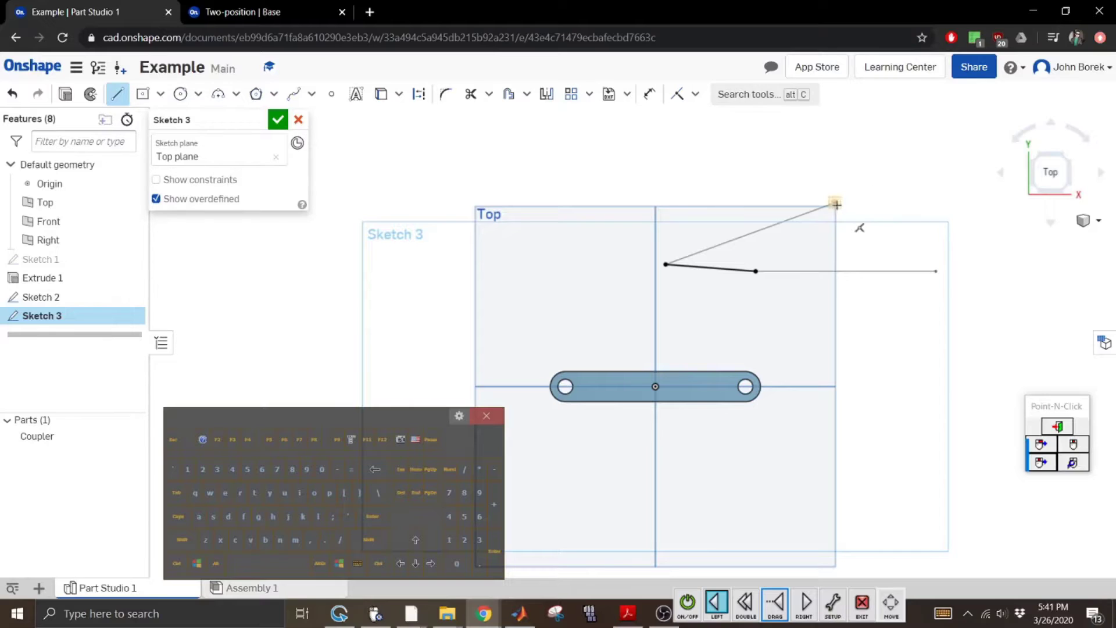
click(835, 203)
click(935, 271)
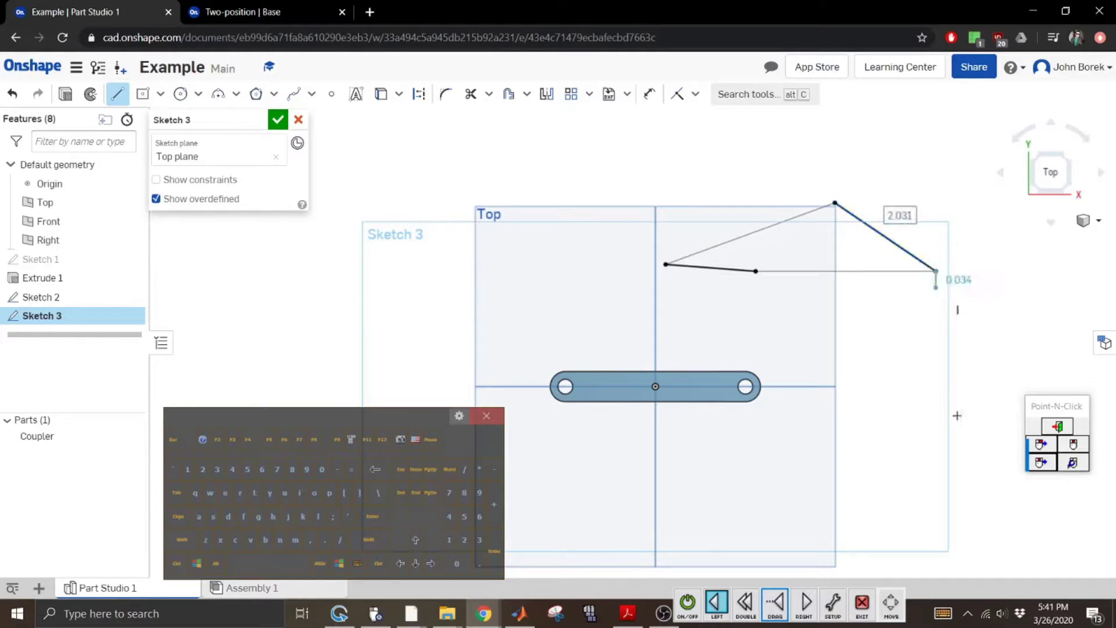
click(119, 94)
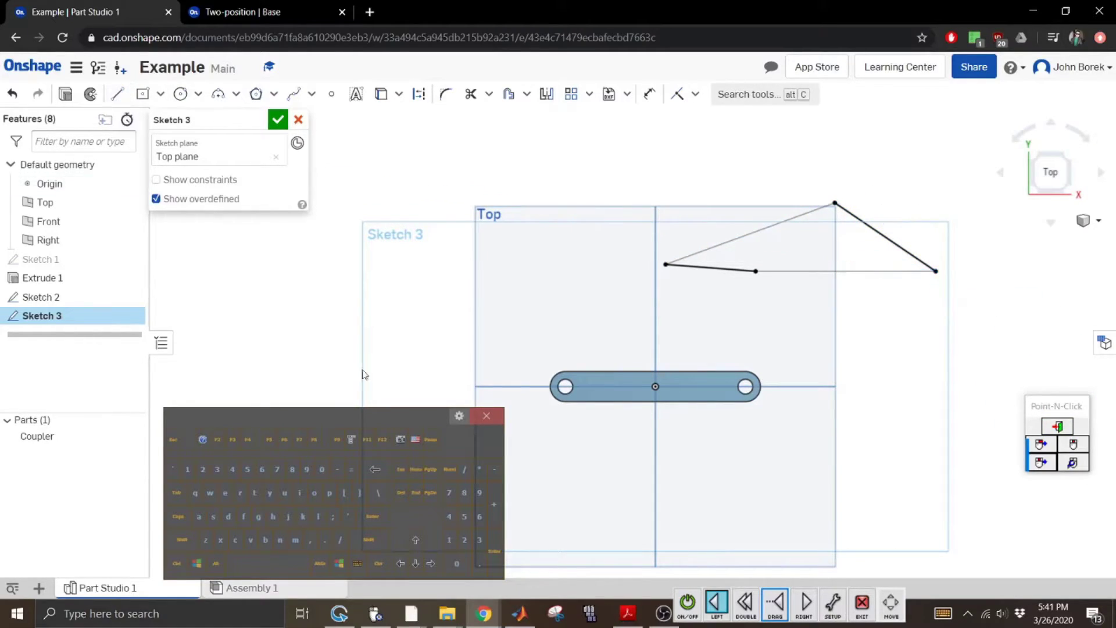
click(486, 416)
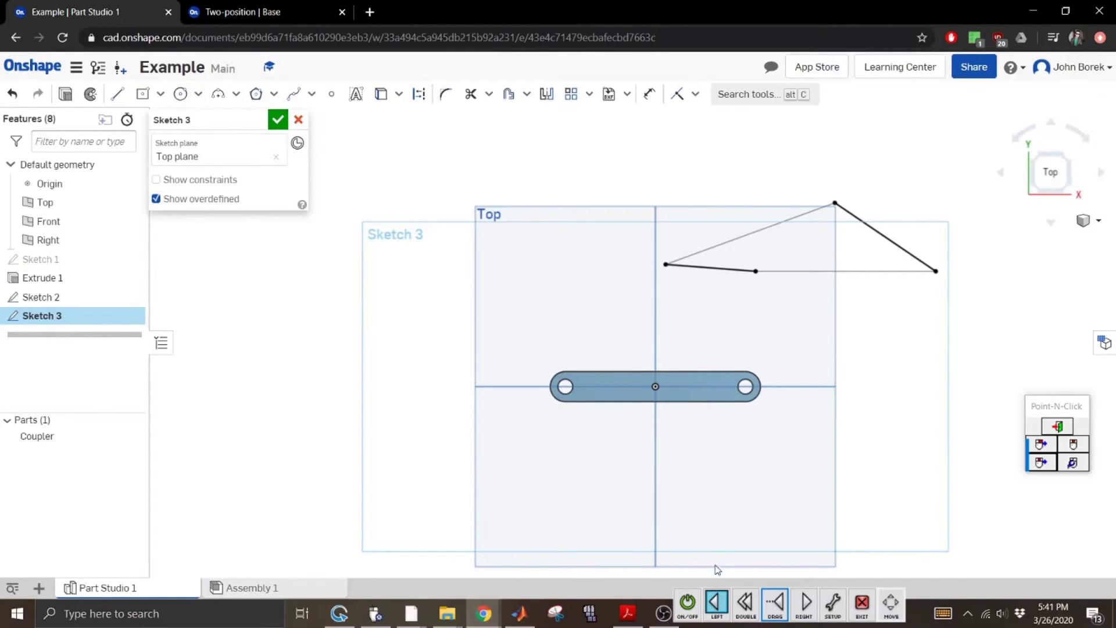
click(689, 603)
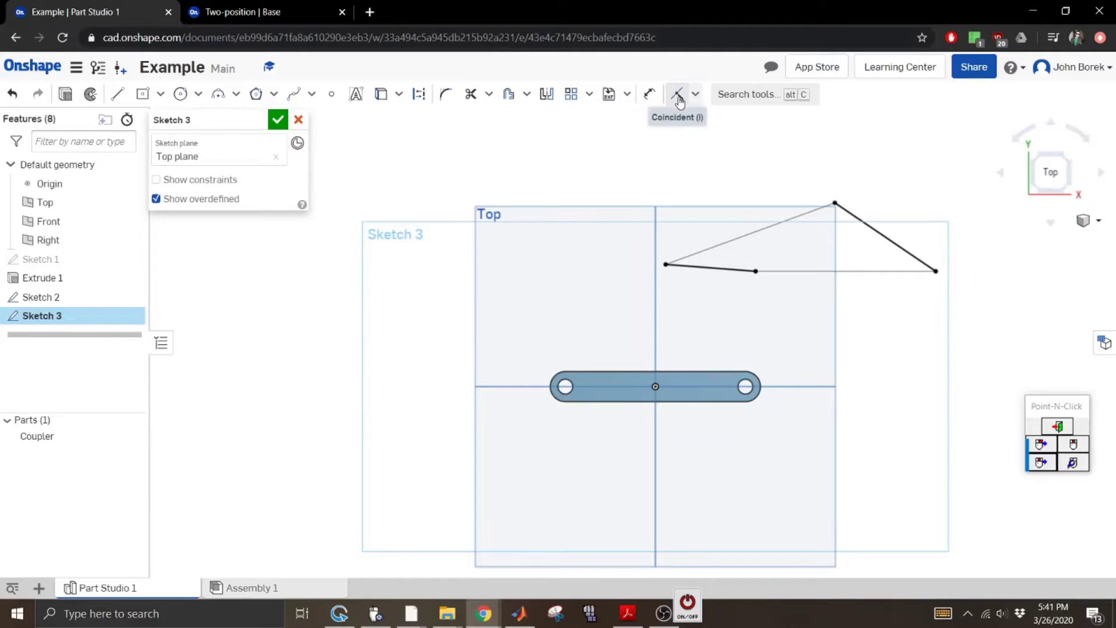
click(688, 604)
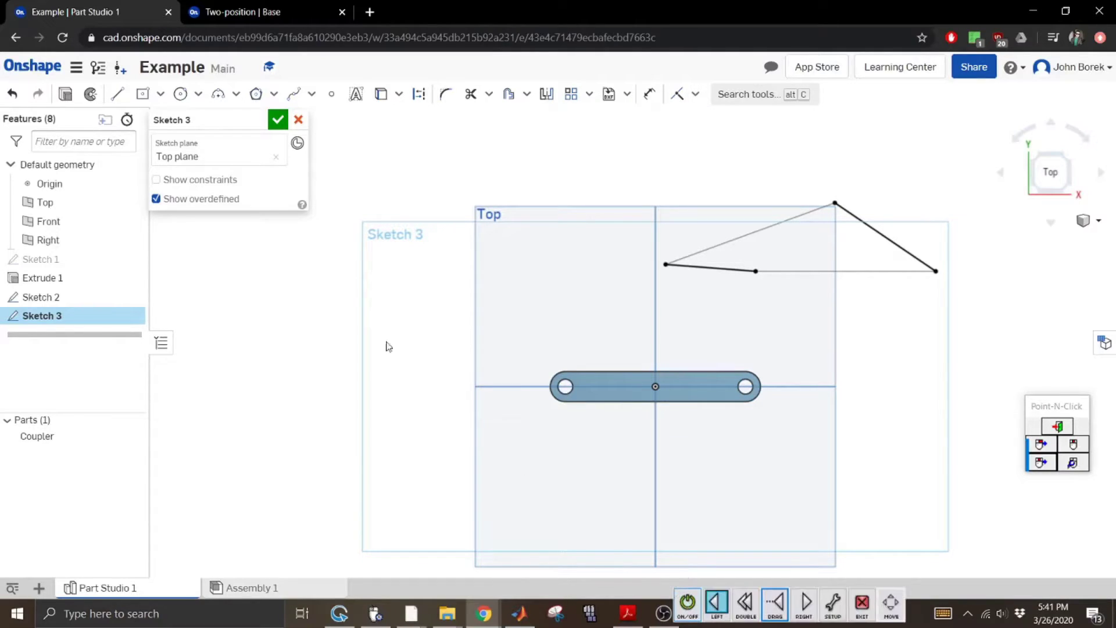
Draw a perpendicular line about 3.93 in long downward from the midpoint of the left connecting line.
click(117, 94)
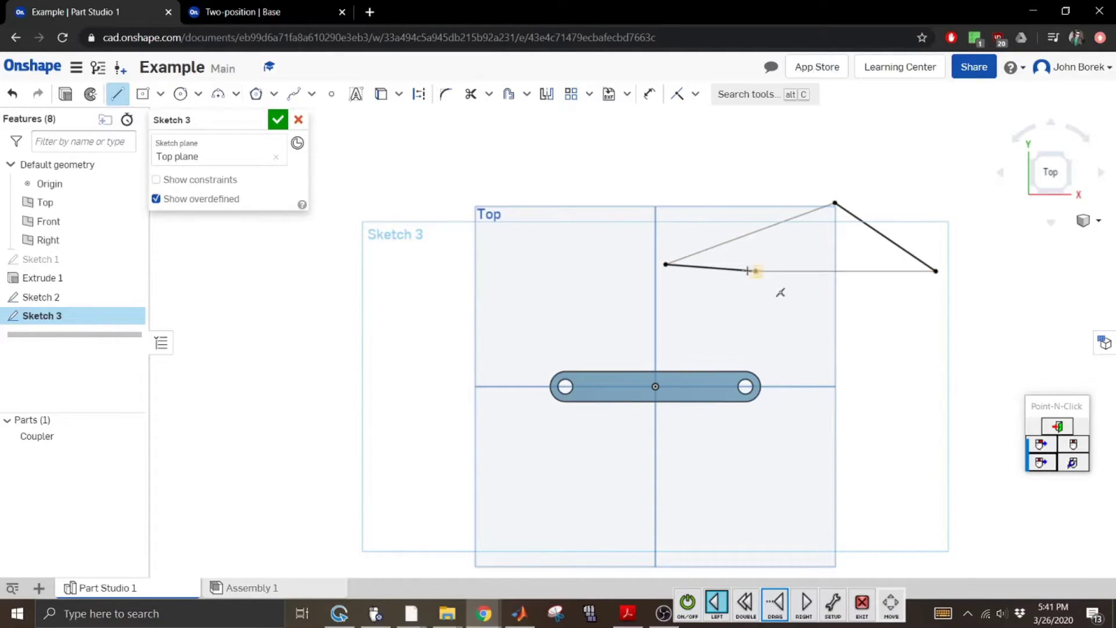
click(710, 268)
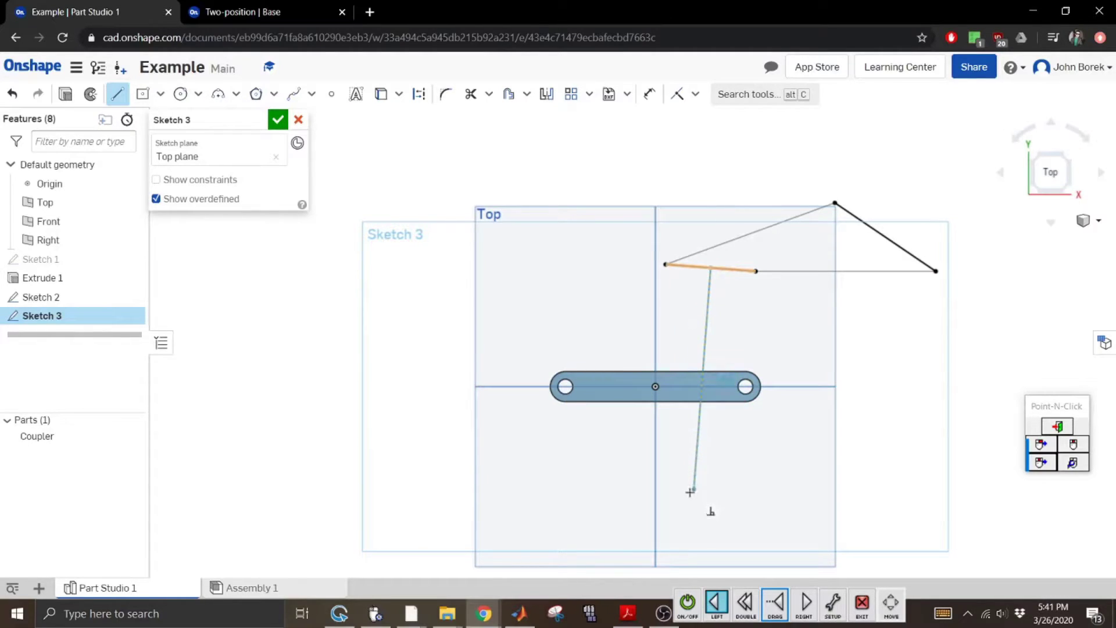
click(692, 524)
click(693, 504)
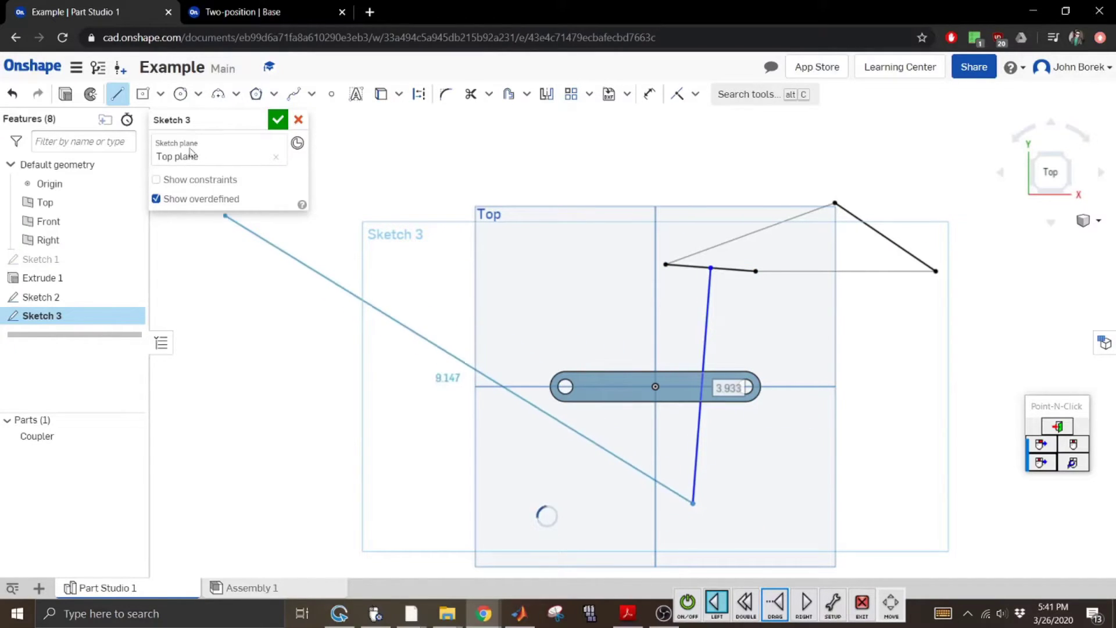
click(116, 98)
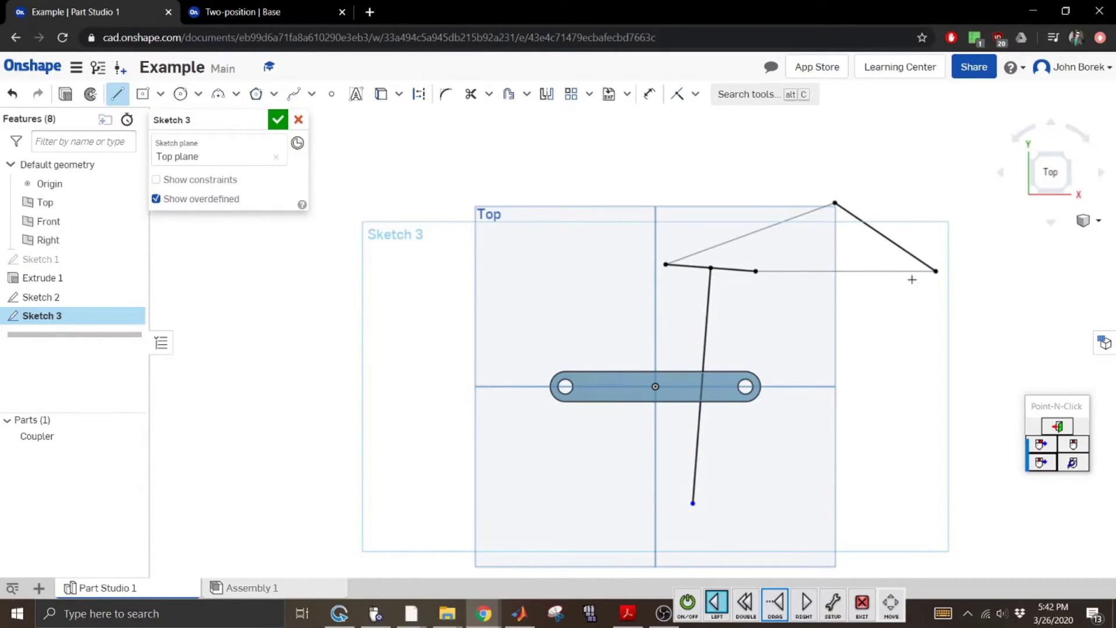
Try to draw the bisector of the right connecting line, running about 6.13 in down past the other bisector's end.
click(880, 235)
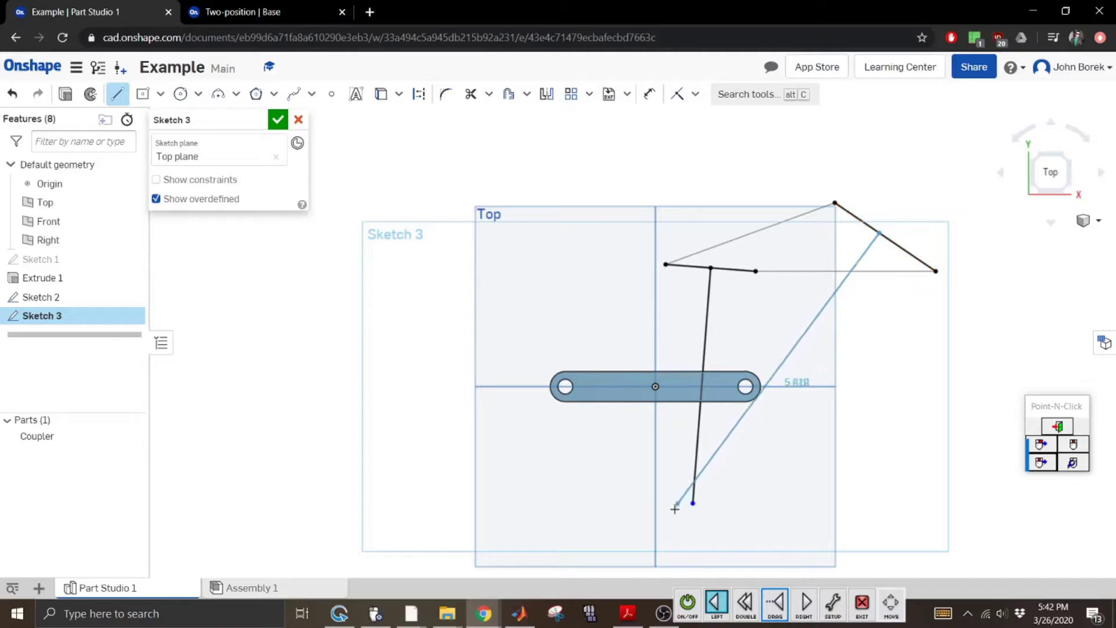
click(667, 533)
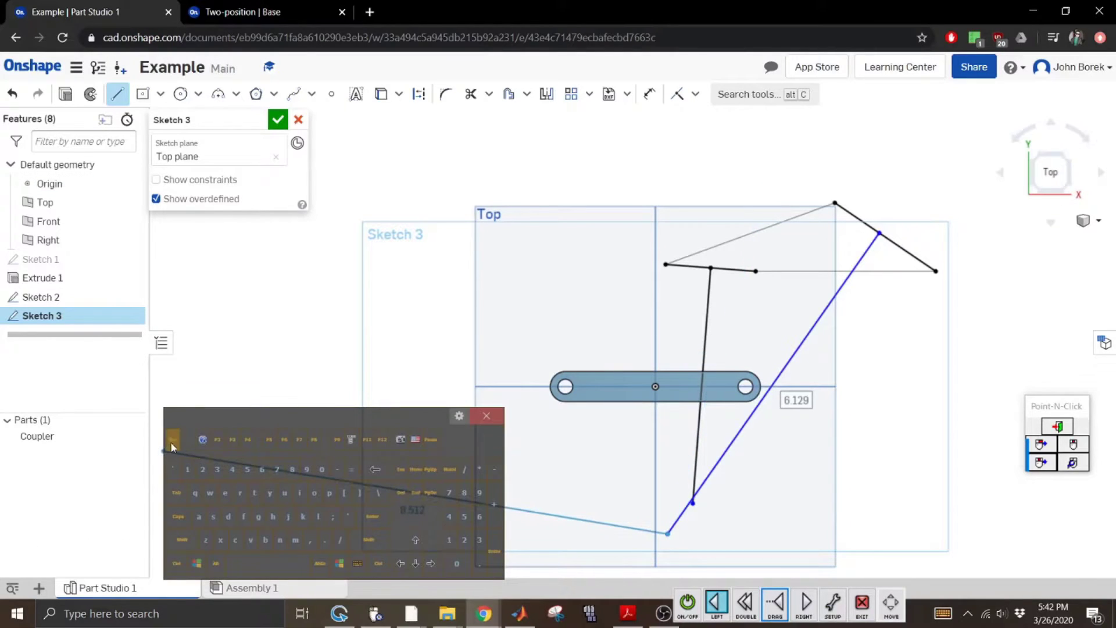
click(174, 444)
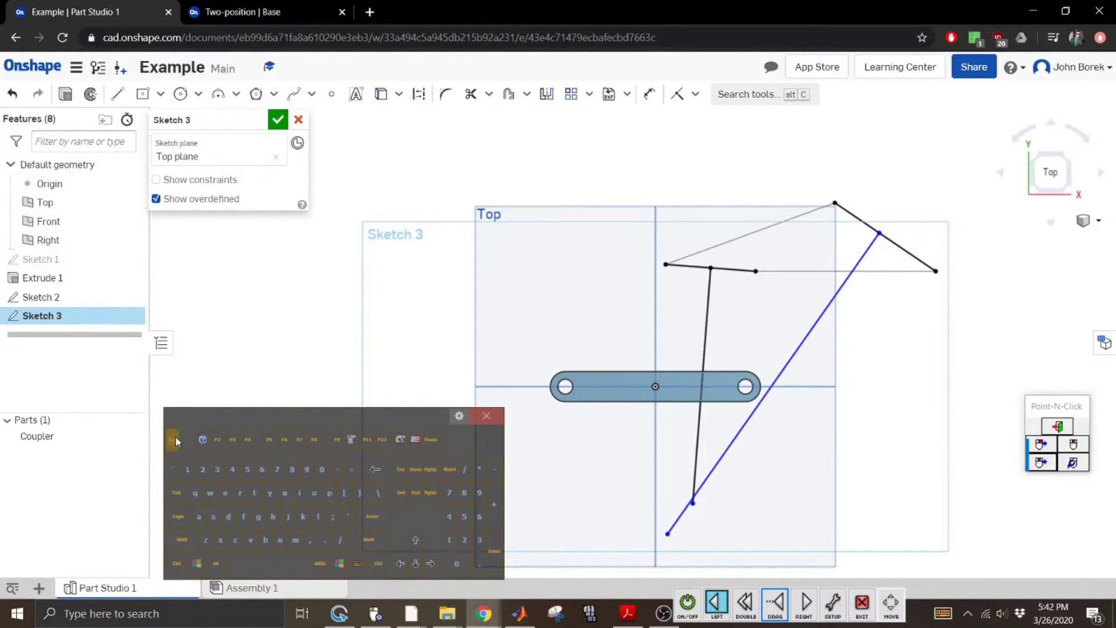
Delete both long bisector lines below the connecting lines.
click(735, 451)
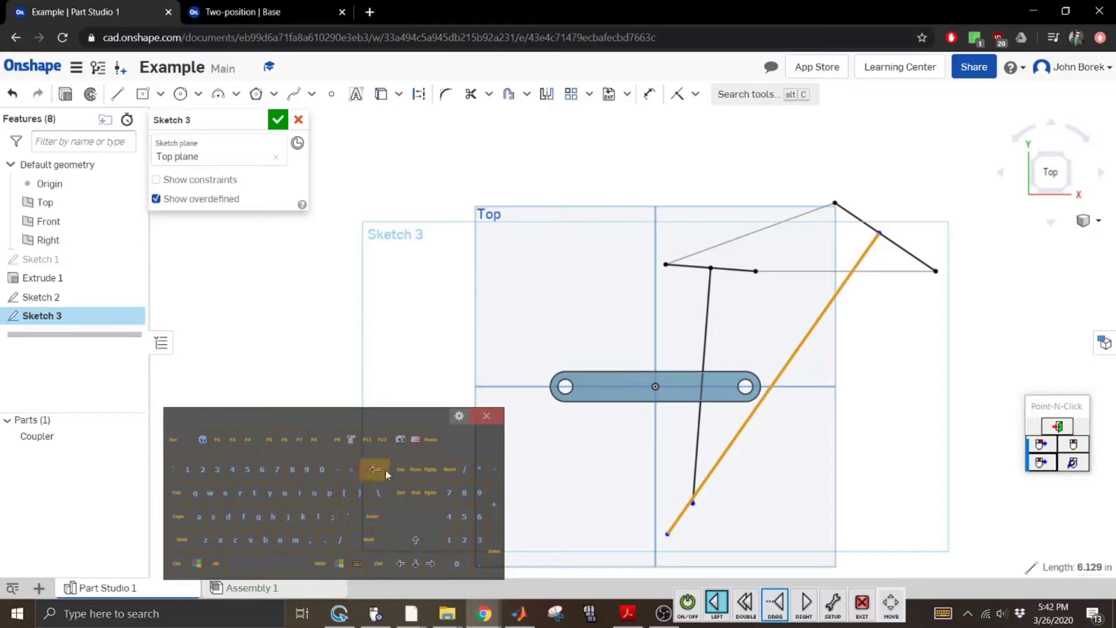
click(404, 497)
click(700, 428)
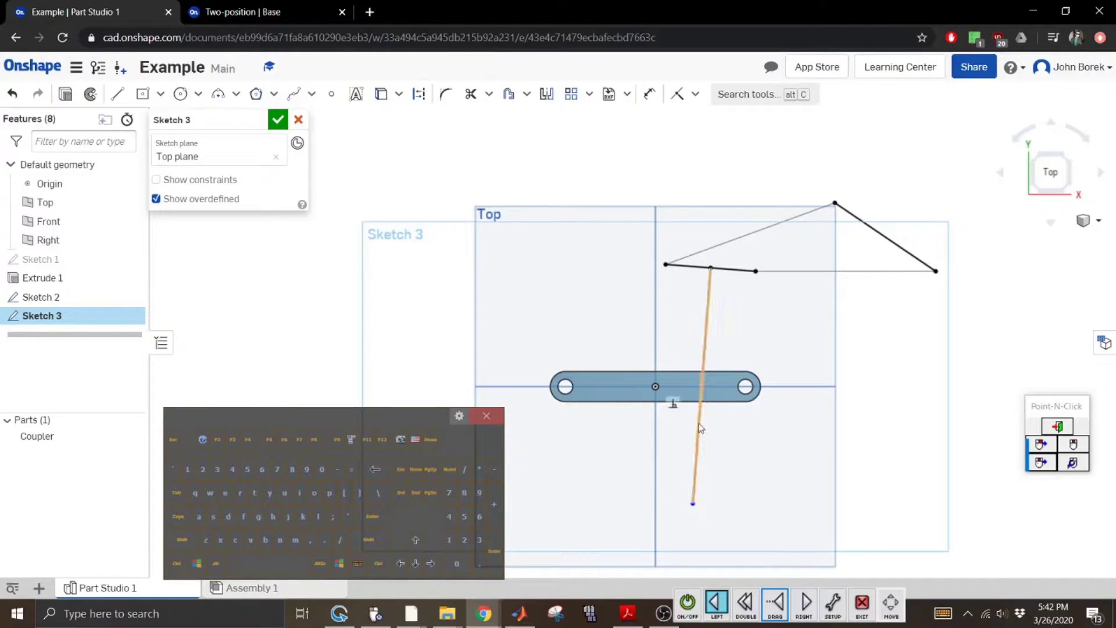
click(401, 493)
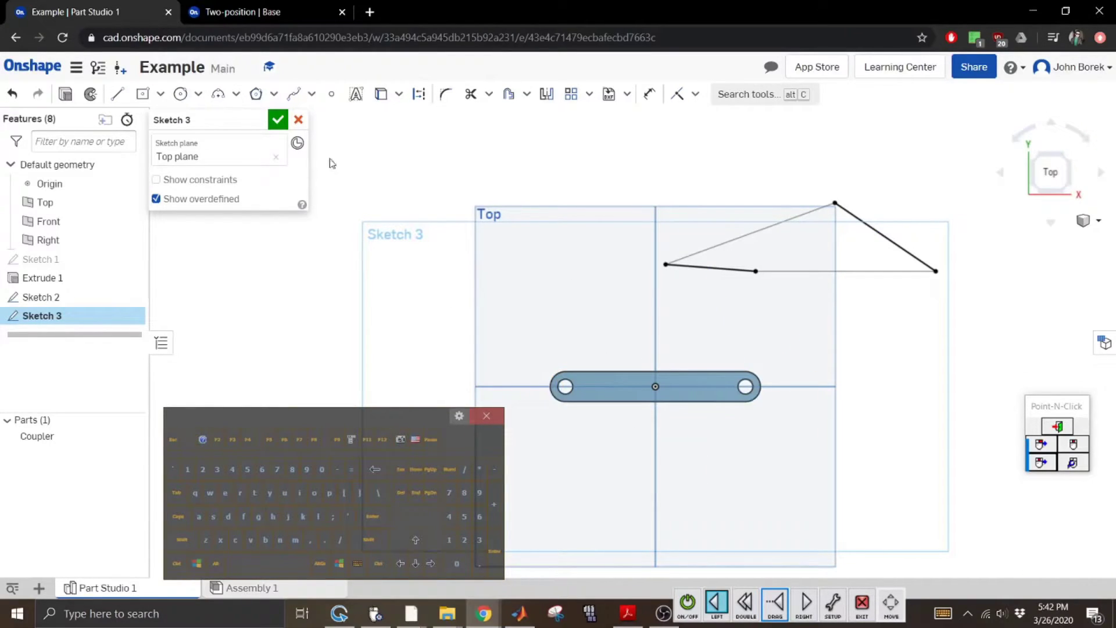
Draw a perpendicular line about 6.46 in long downward from the midpoint of the right connecting line.
click(117, 93)
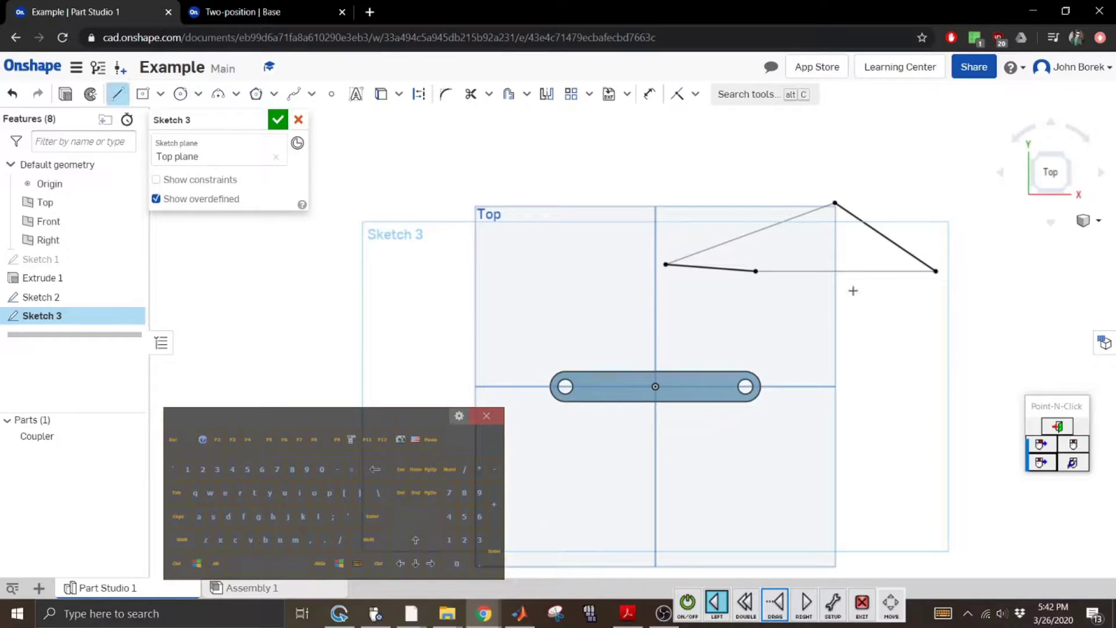
click(885, 237)
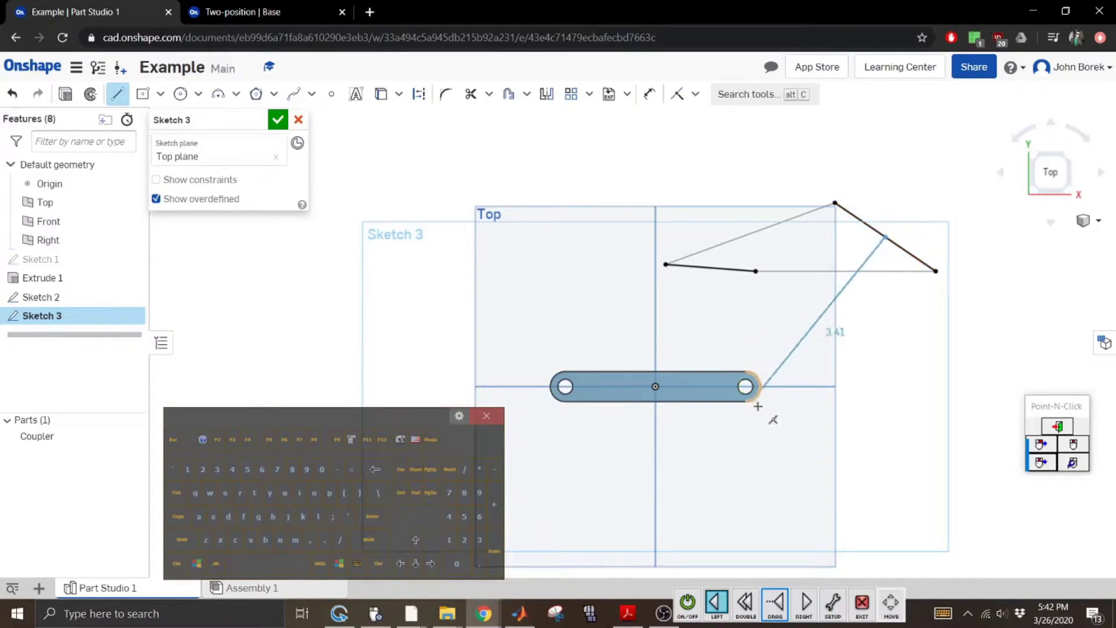
click(670, 558)
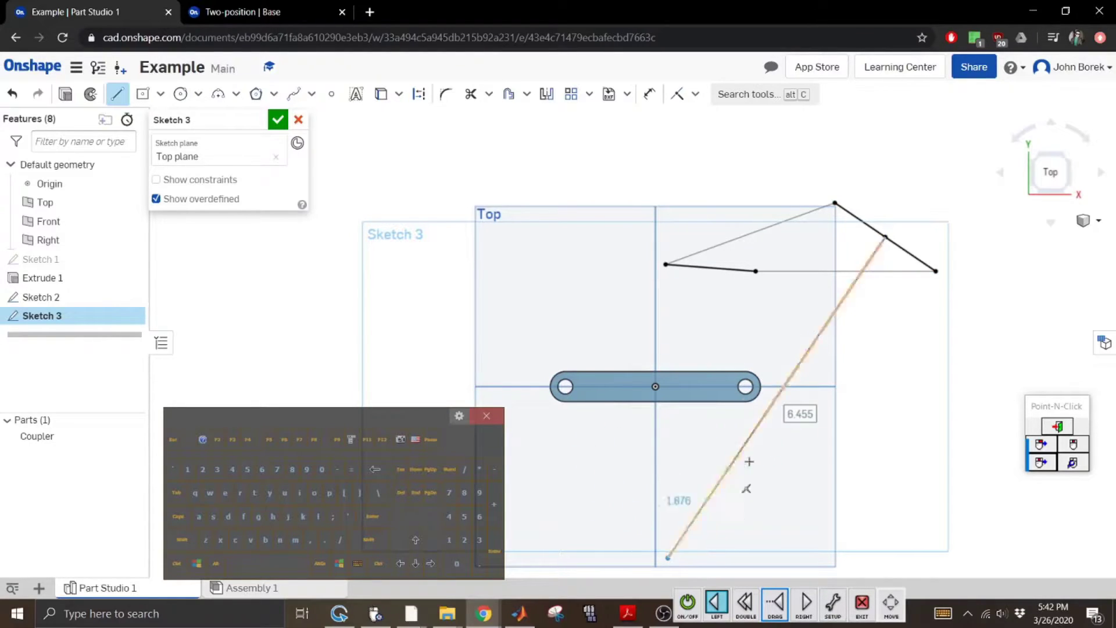
key(Escape)
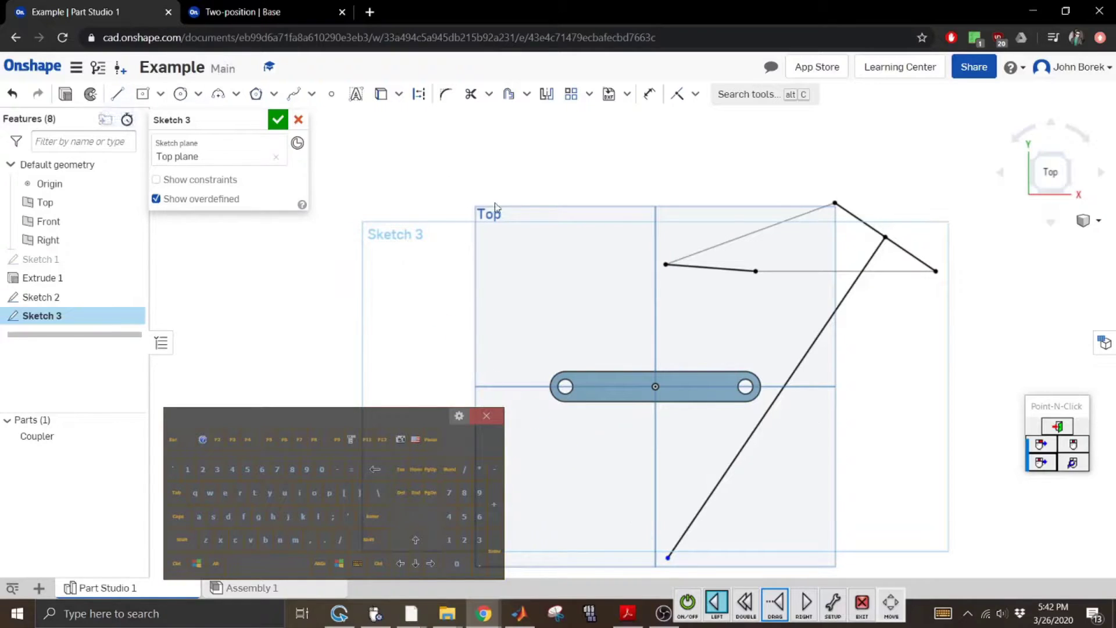
Draw a perpendicular line about 4.27 in long from the midpoint of the left connecting line down to the other bisector.
click(118, 93)
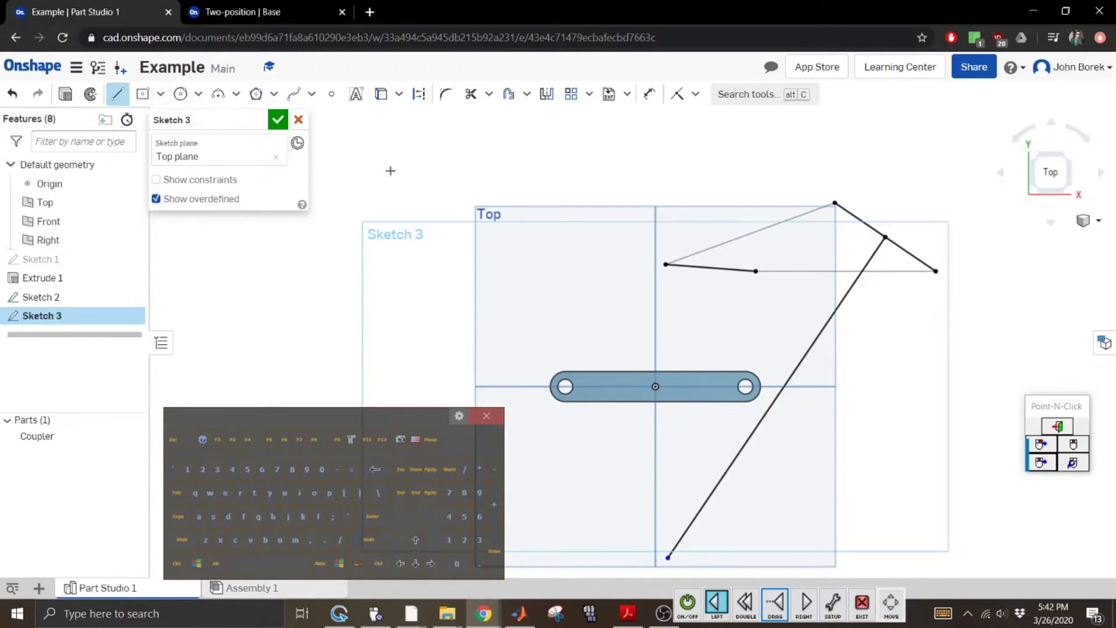
click(711, 268)
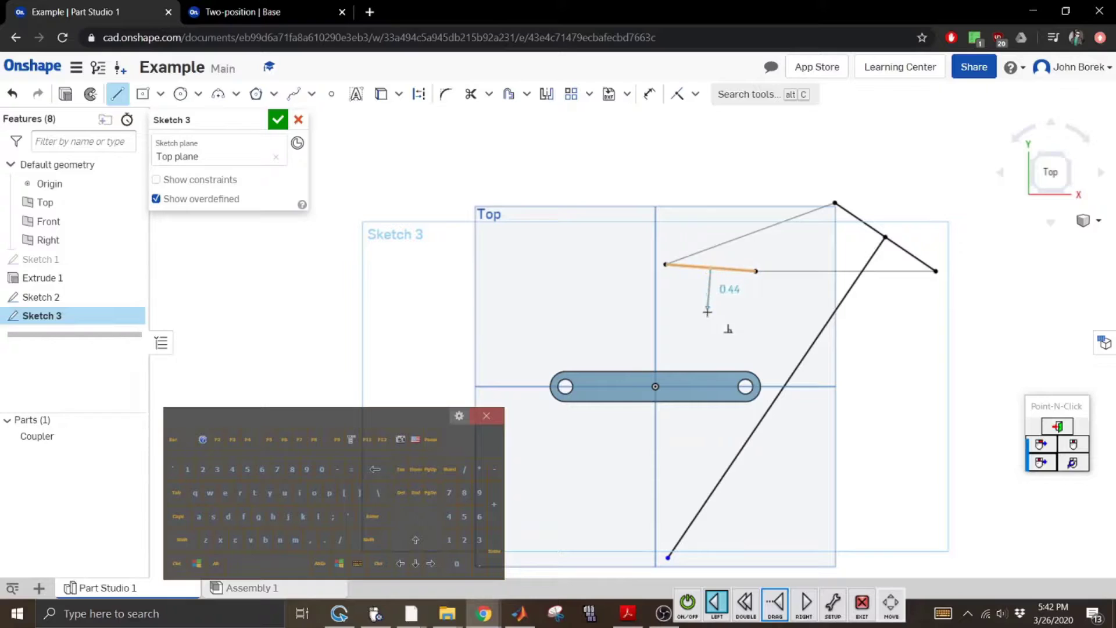
click(692, 522)
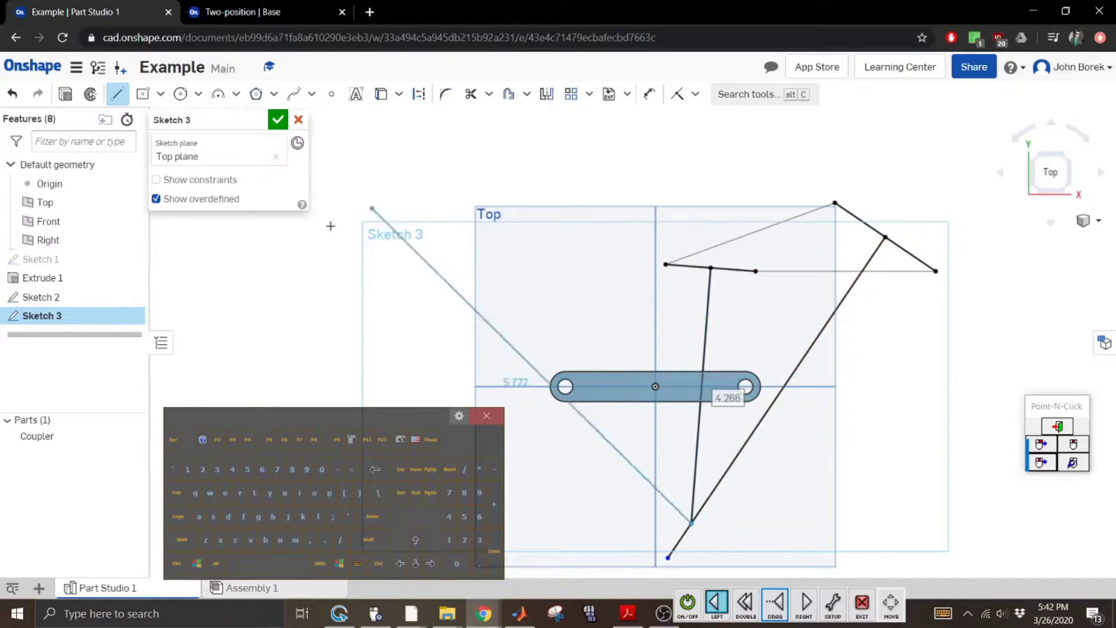
Trim the end of the right bisector that extends past the intersection of the two bisectors.
click(470, 93)
click(683, 541)
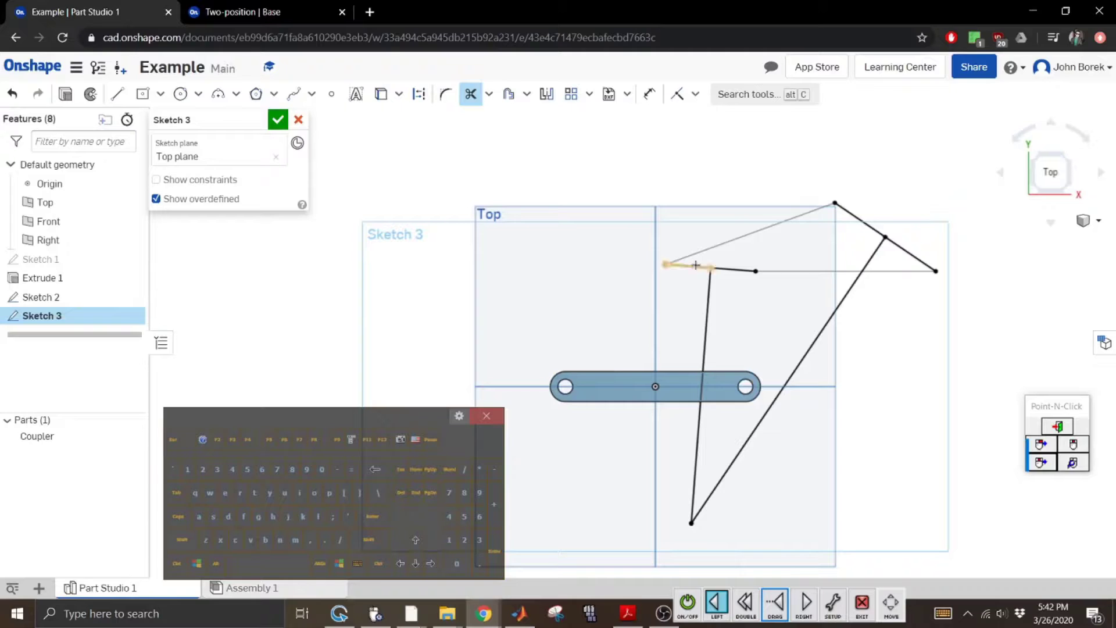
key(Escape)
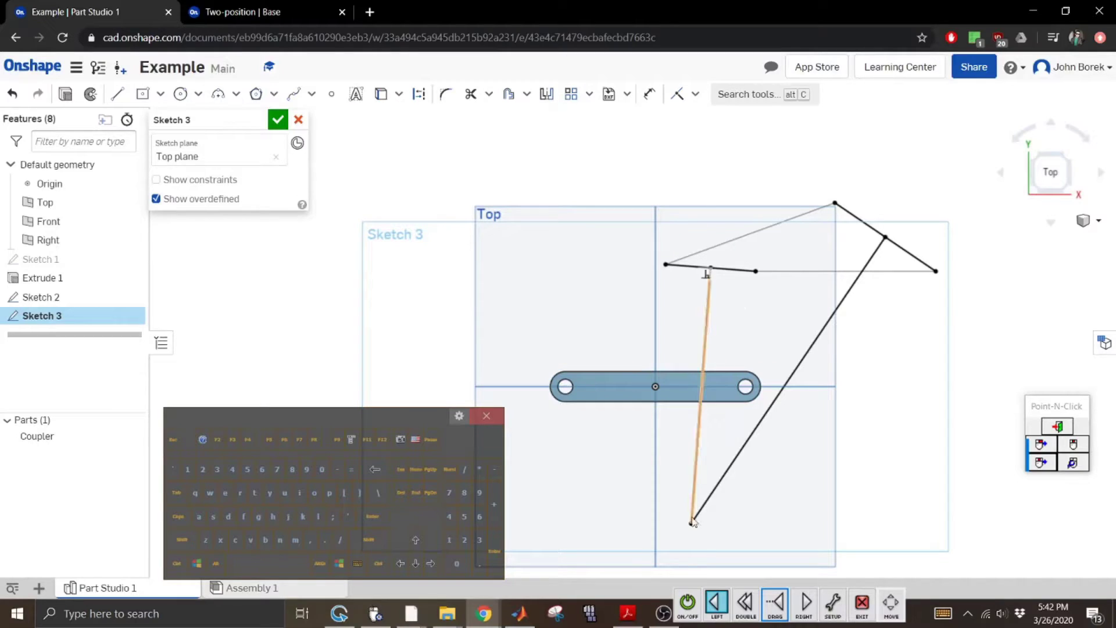
Draw a horizontal line about 1.77 in long between the two bisectors, above the coupler part.
click(688, 604)
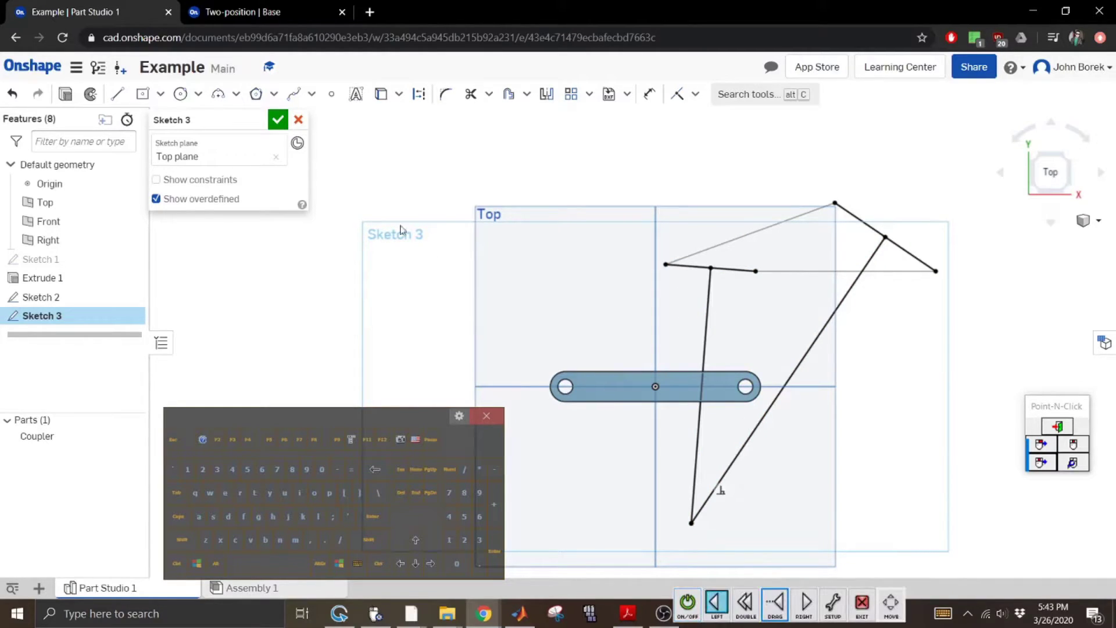
click(116, 95)
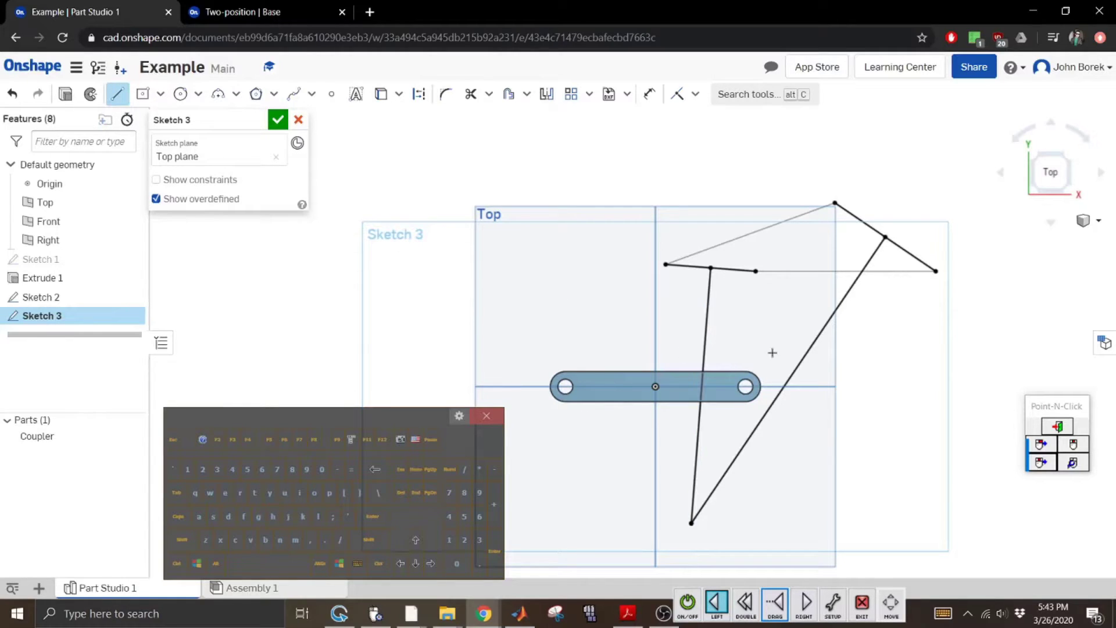
click(704, 347)
click(811, 347)
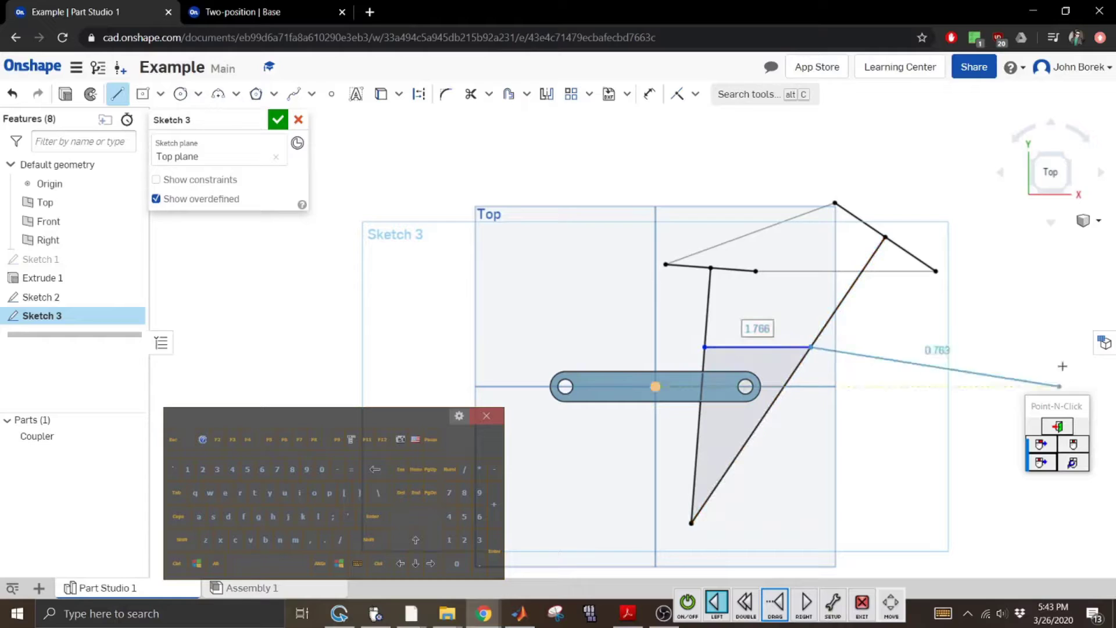
click(470, 94)
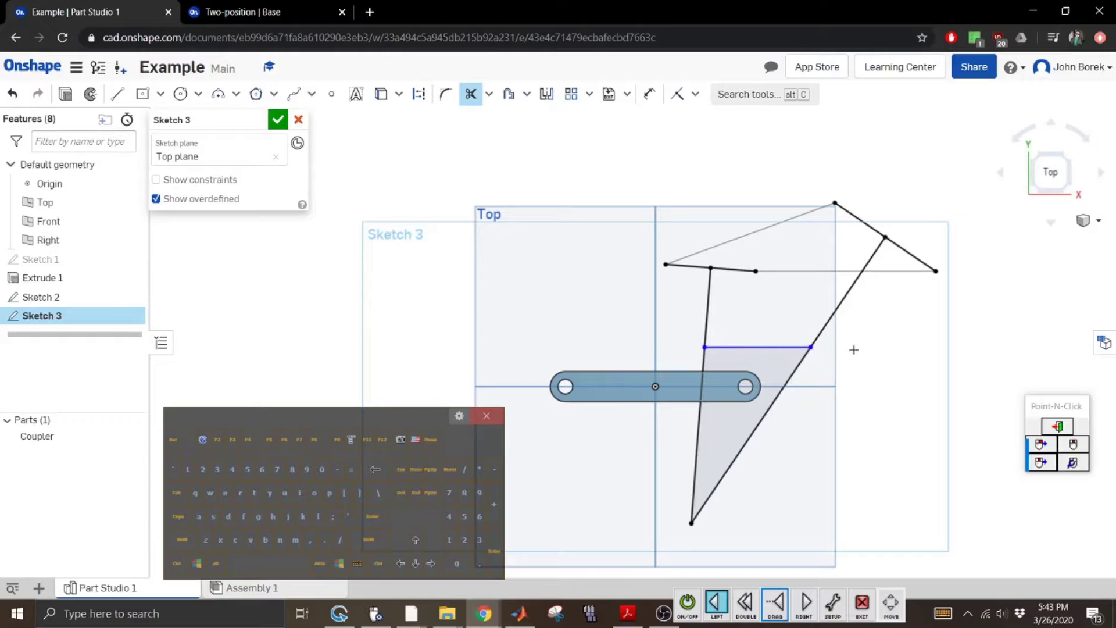
click(117, 94)
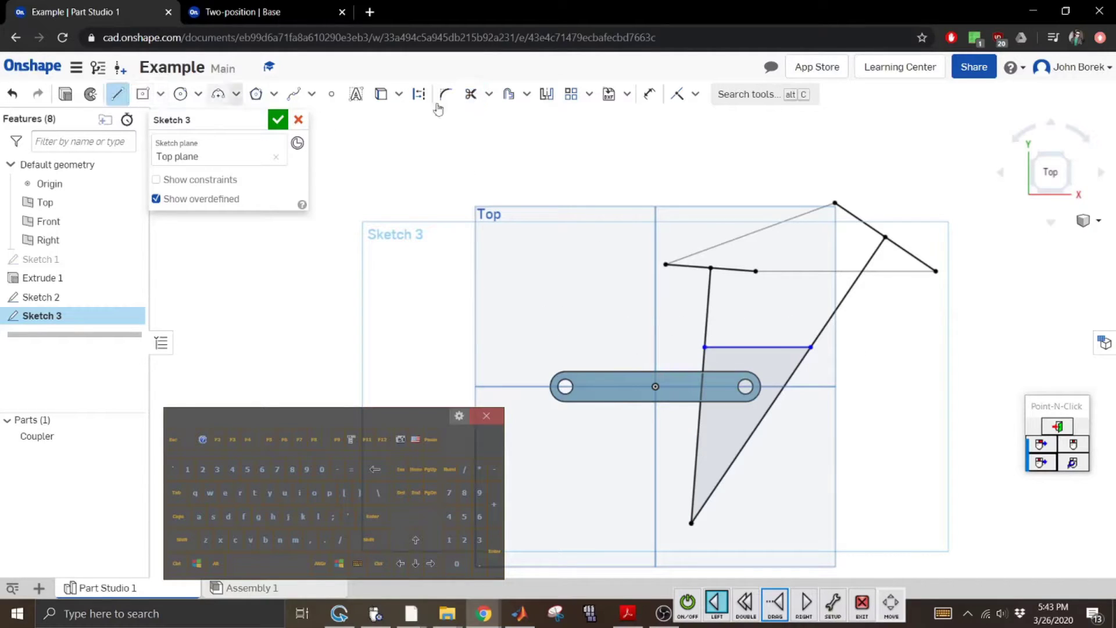
Draw two link lines, about 1.52 and 2.44 in long, from the horizontal line's ends up to the upper-left and top endpoints of the two-position sketch.
drag(706, 347, 666, 265)
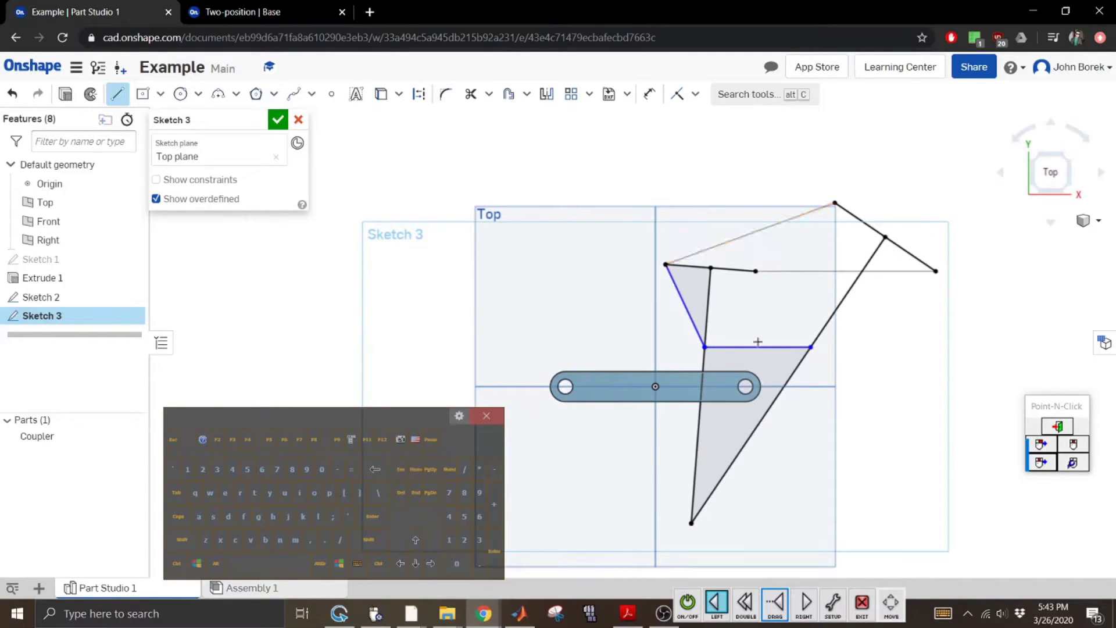
mouse_move(810, 347)
mouse_down()
mouse_move(801, 293)
mouse_move(835, 203)
mouse_up()
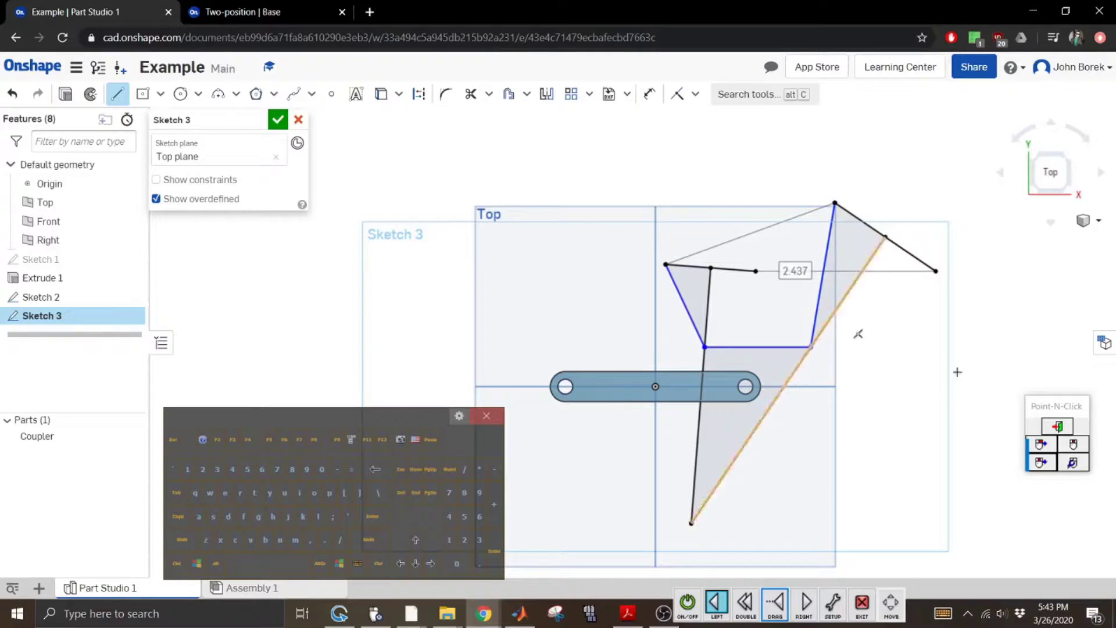
click(118, 93)
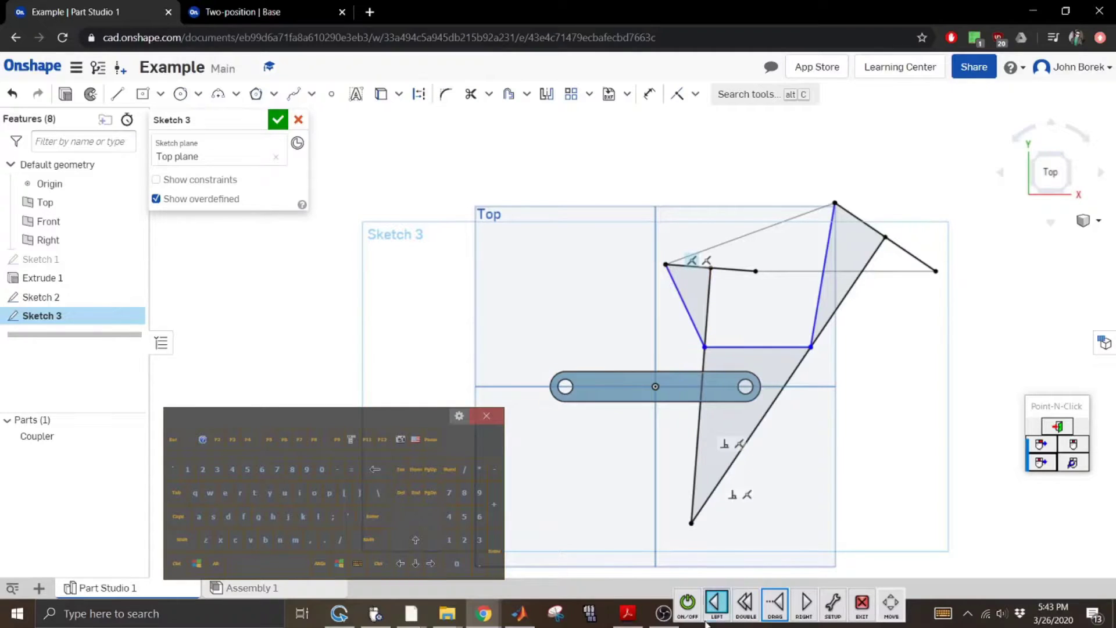
click(695, 601)
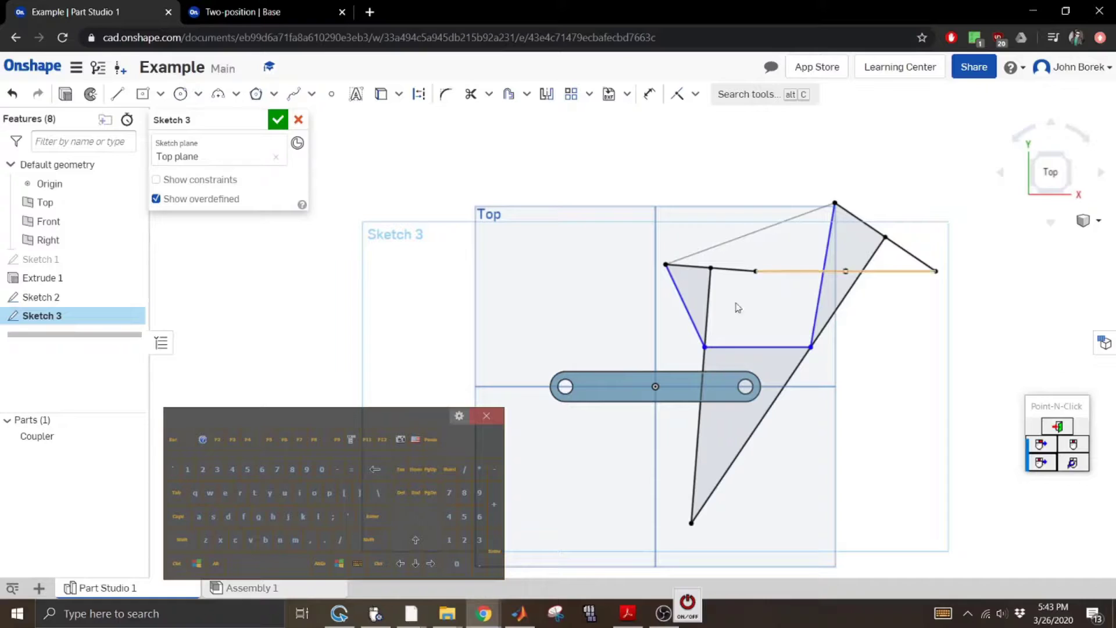
mouse_move(689, 607)
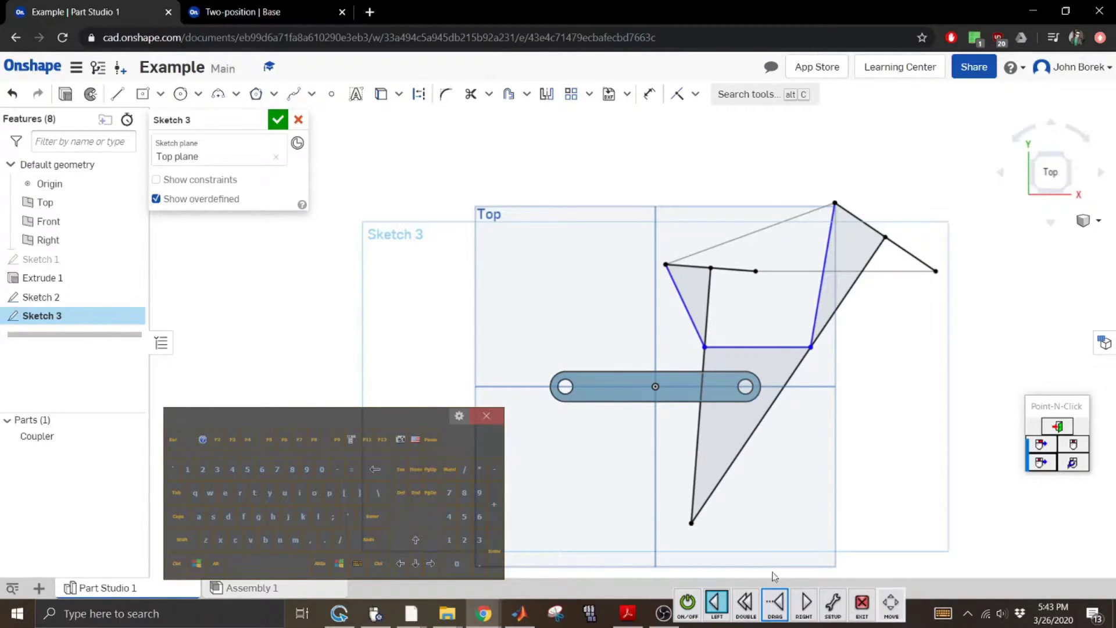
Suppress the Extrude 1 feature of the Coupler.
right_click(35, 282)
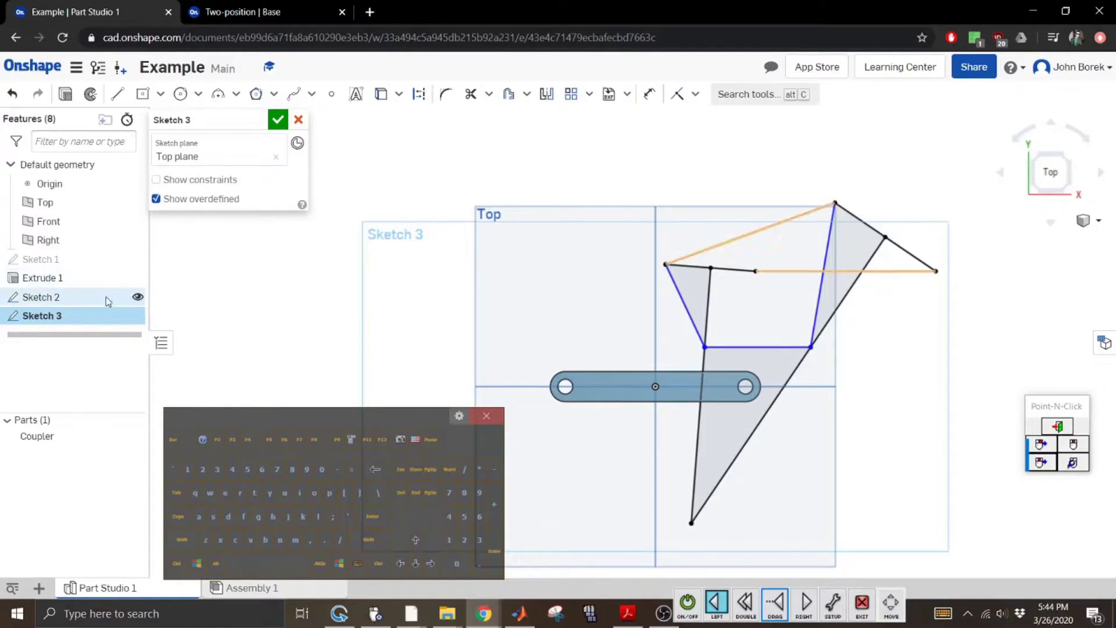
right_click(46, 278)
click(103, 336)
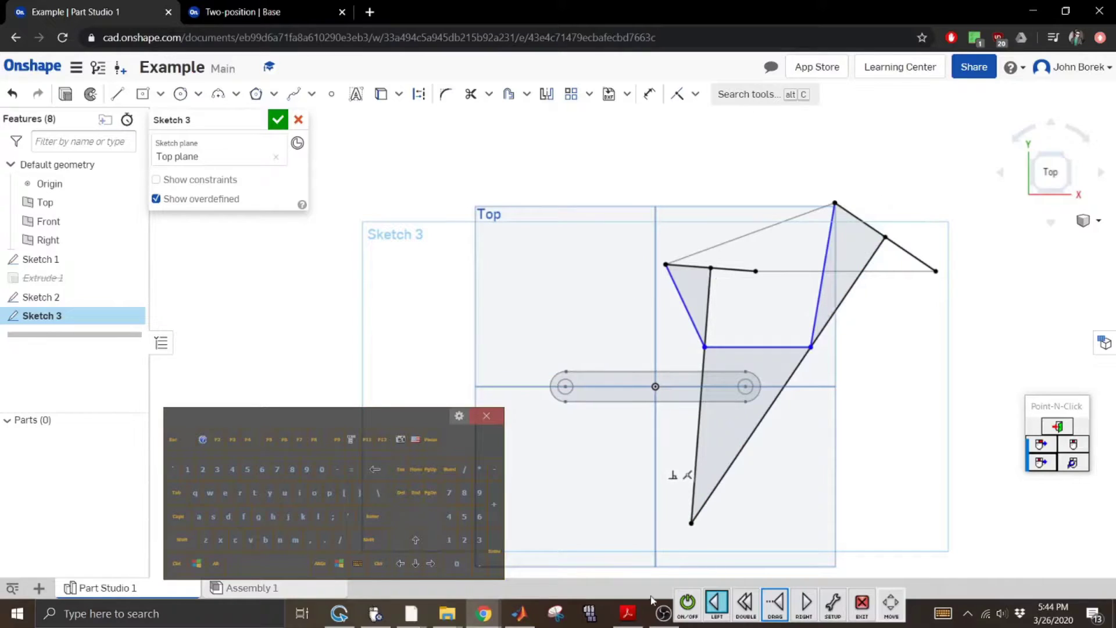
Switch to Adobe Acrobat to review the assignment's four-bar mechanism illustration, and return to the sketch.
click(686, 605)
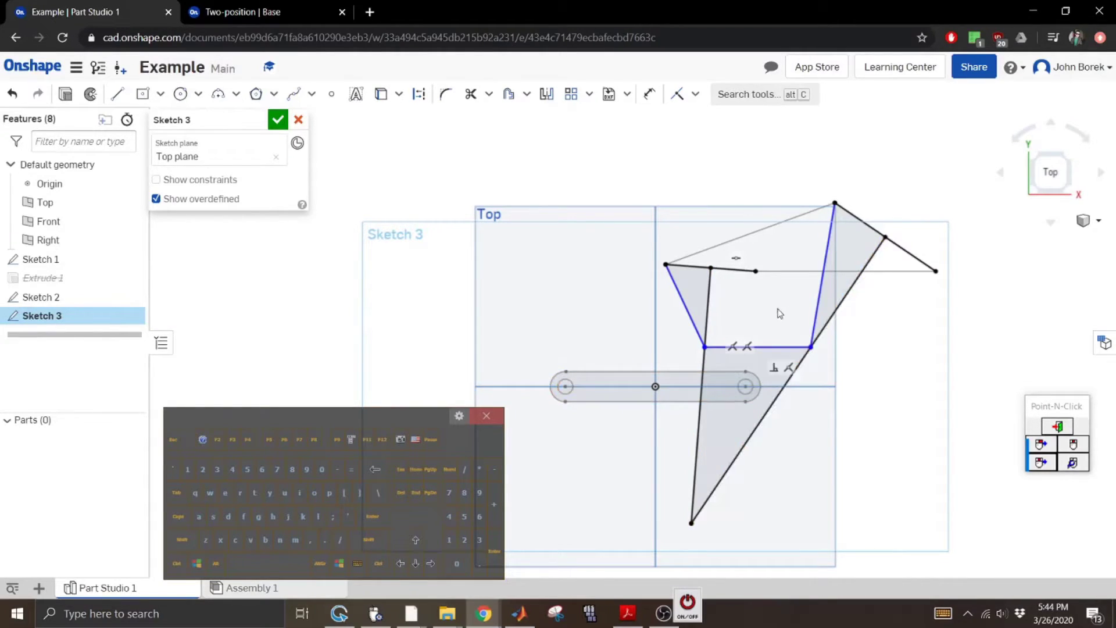
key(alt+Tab)
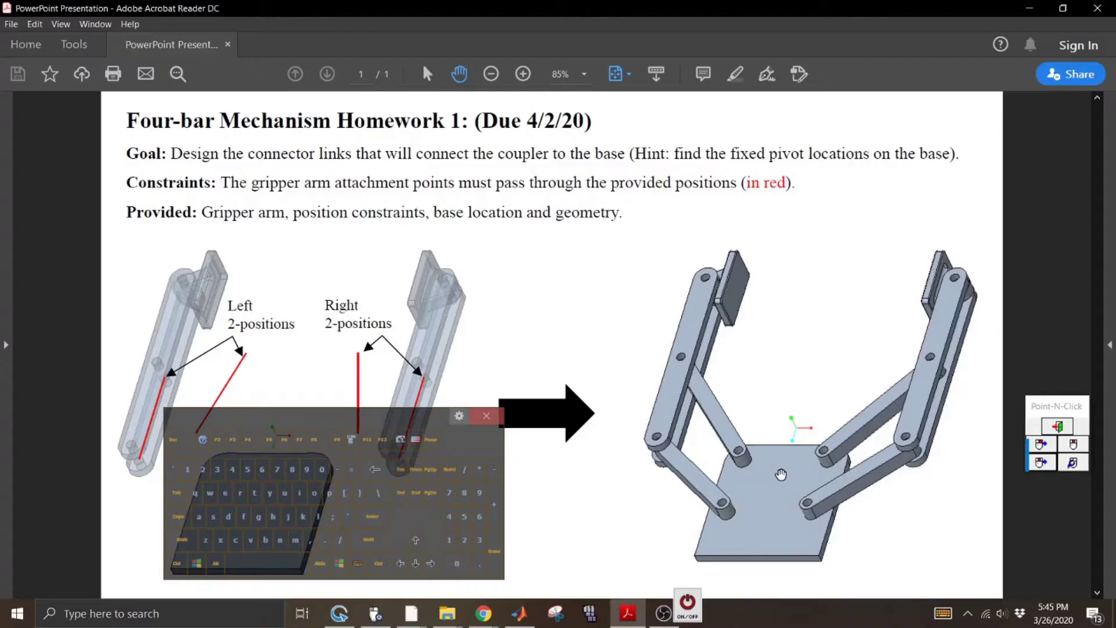
click(687, 605)
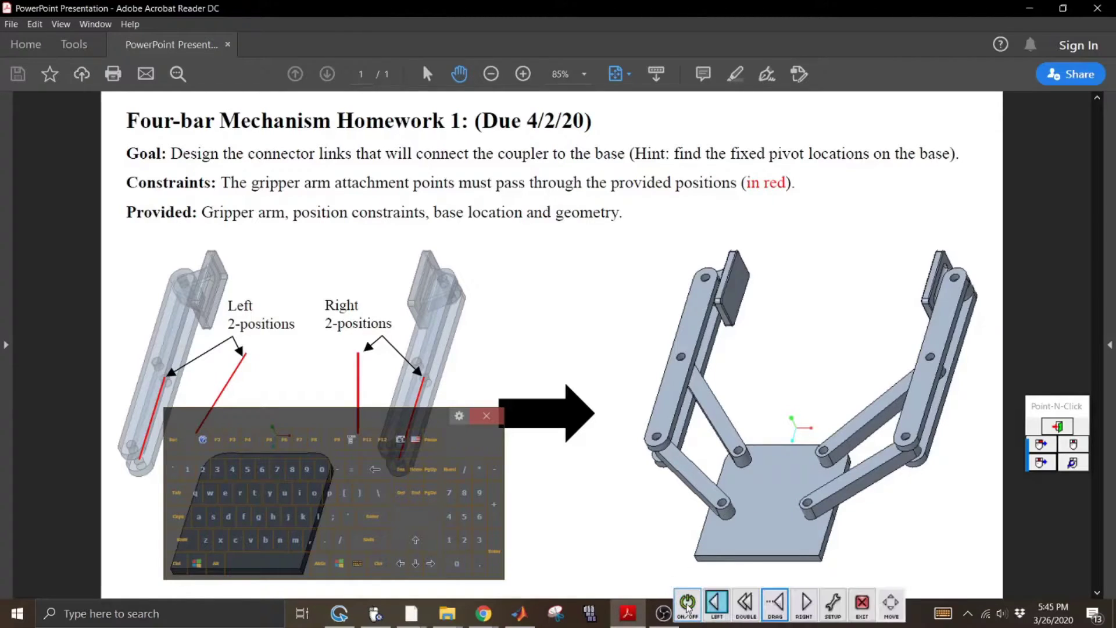
click(1029, 8)
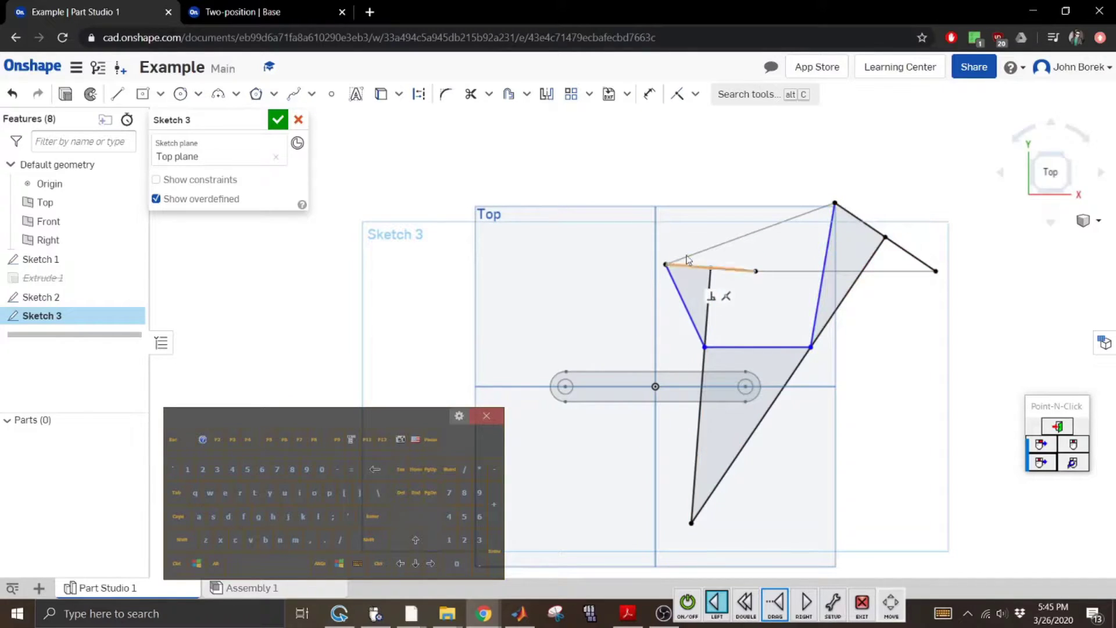
Dimension the length of the left link line, keeping its drawn length.
click(649, 96)
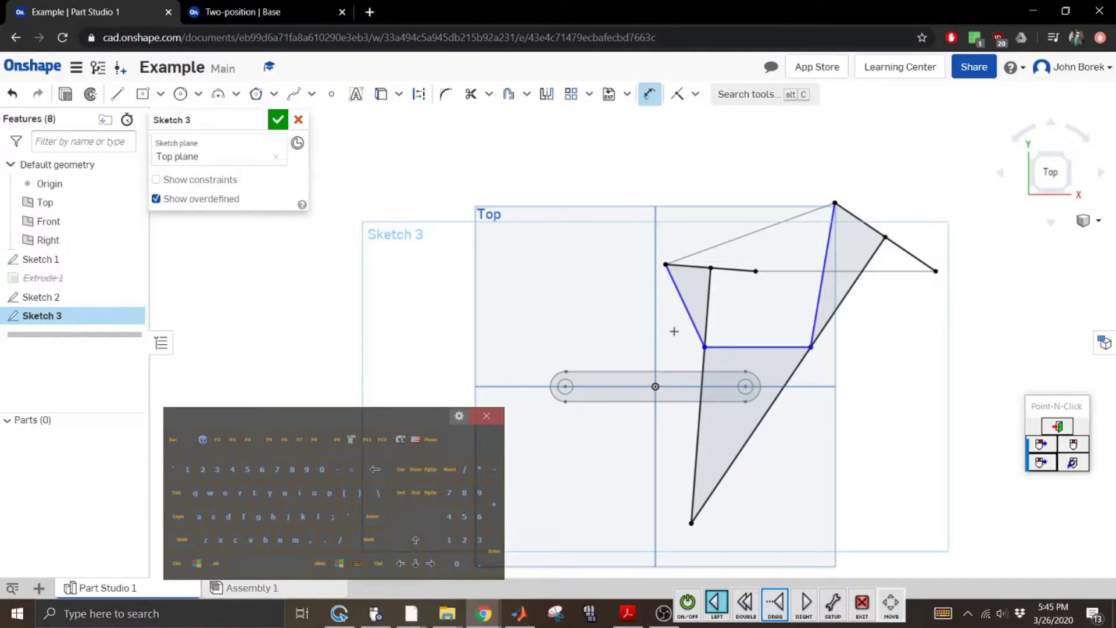
click(686, 308)
click(631, 324)
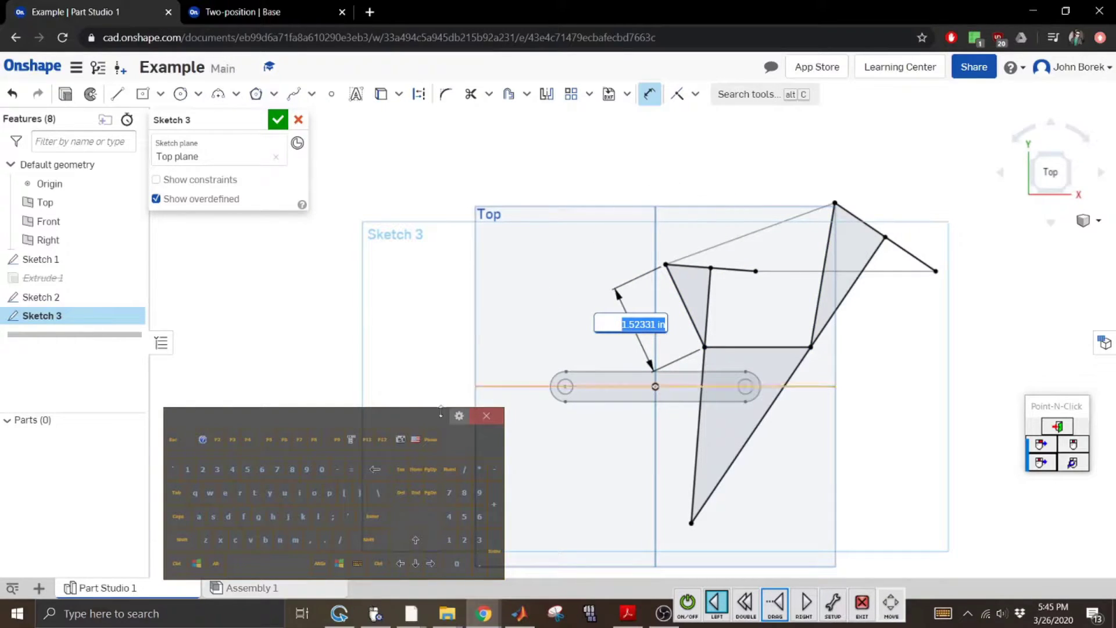
click(182, 445)
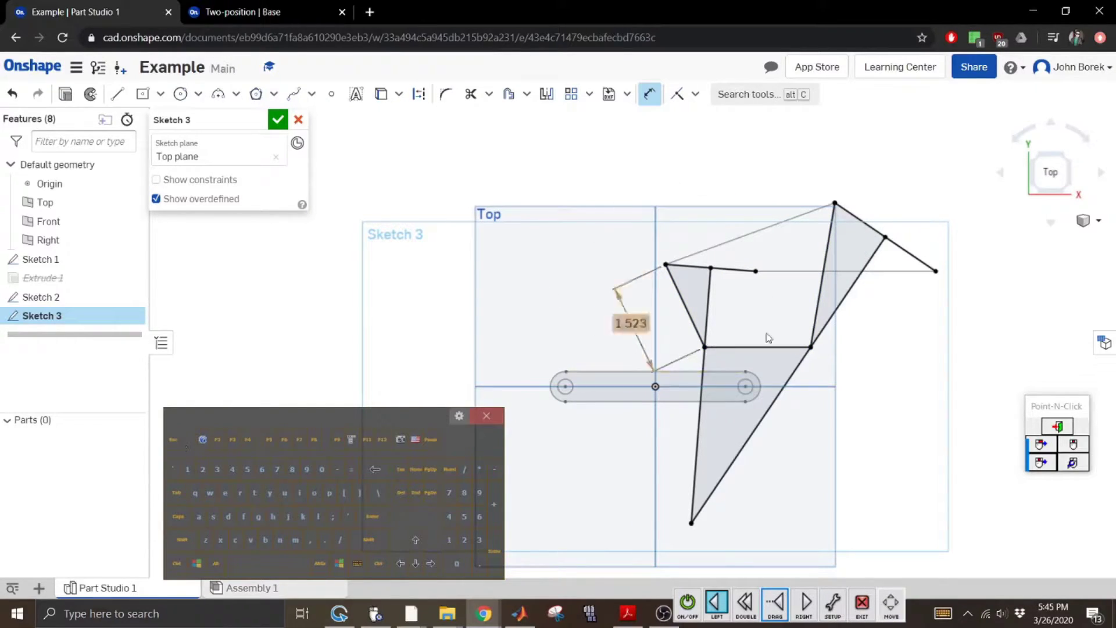
Dimension the length of the right link line, keeping its drawn length.
click(824, 269)
click(787, 255)
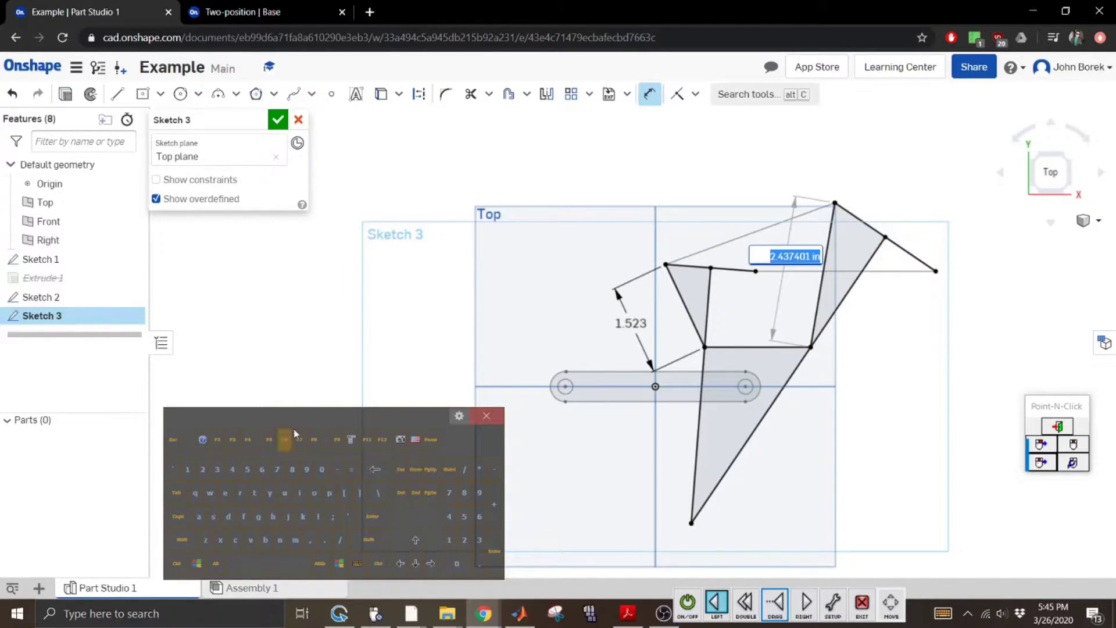
click(174, 439)
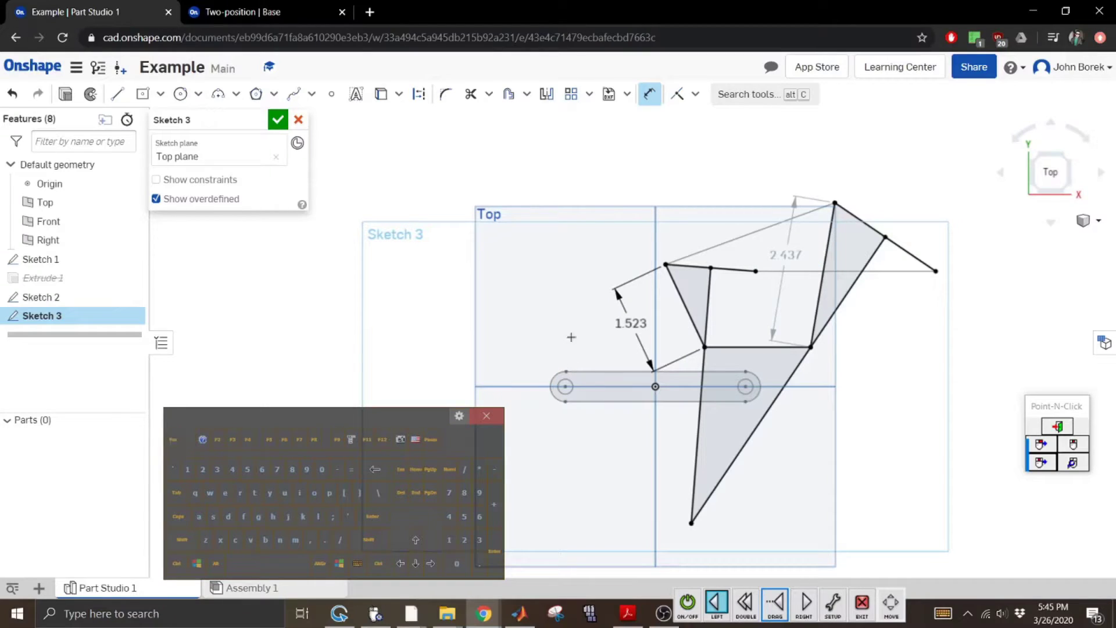
click(796, 255)
click(875, 371)
click(174, 440)
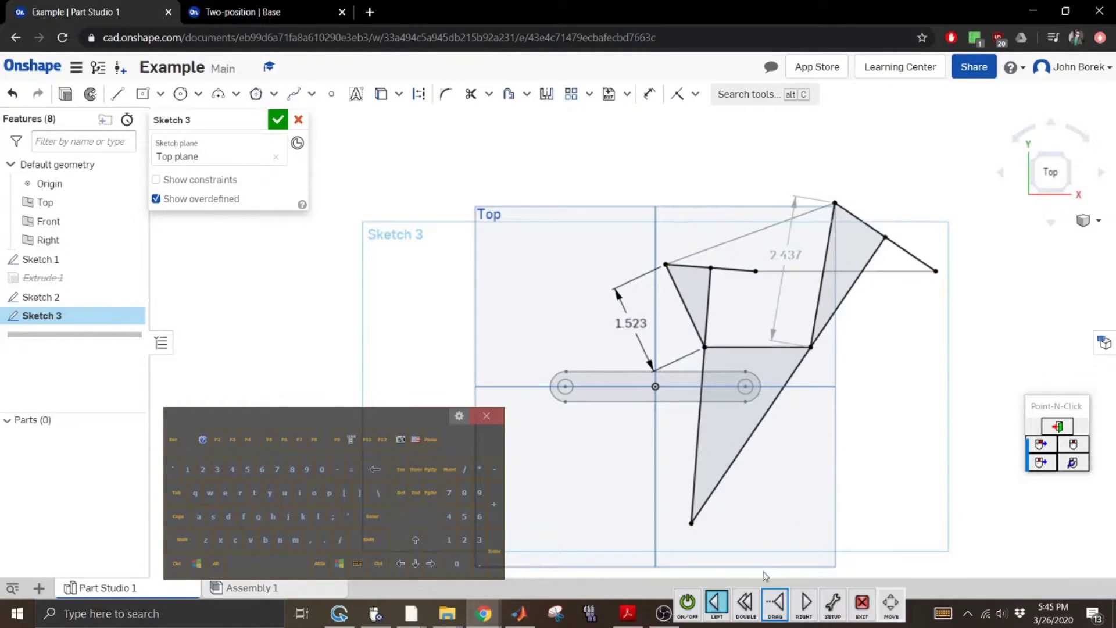
Move the right link's dimension above the left link and capture both link dimensions with the Snipping Tool.
click(766, 604)
drag(784, 256, 718, 156)
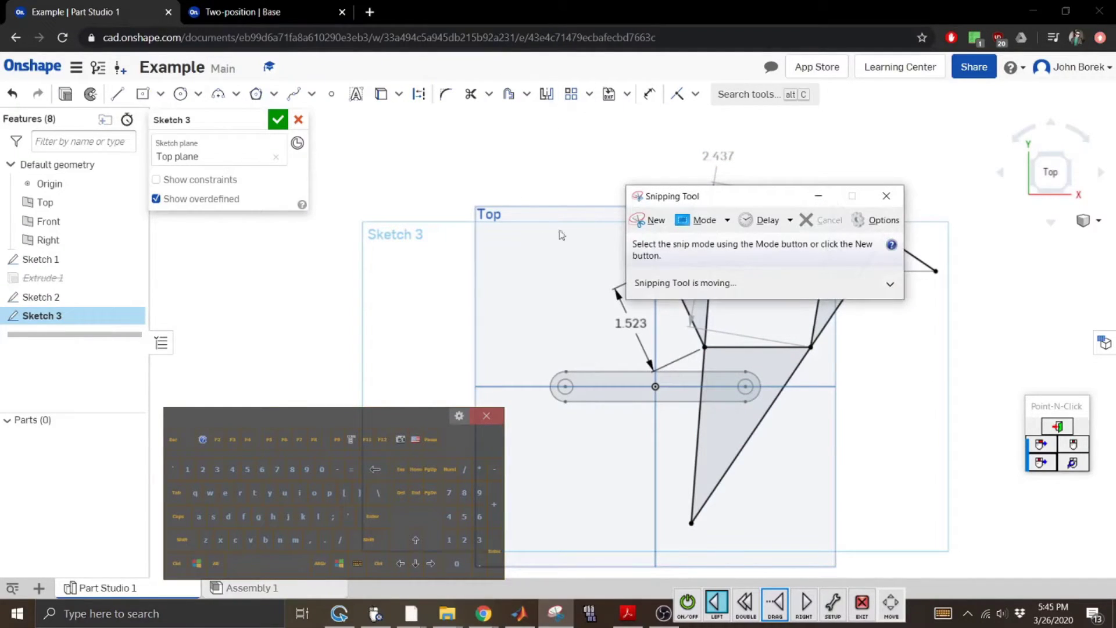
click(652, 227)
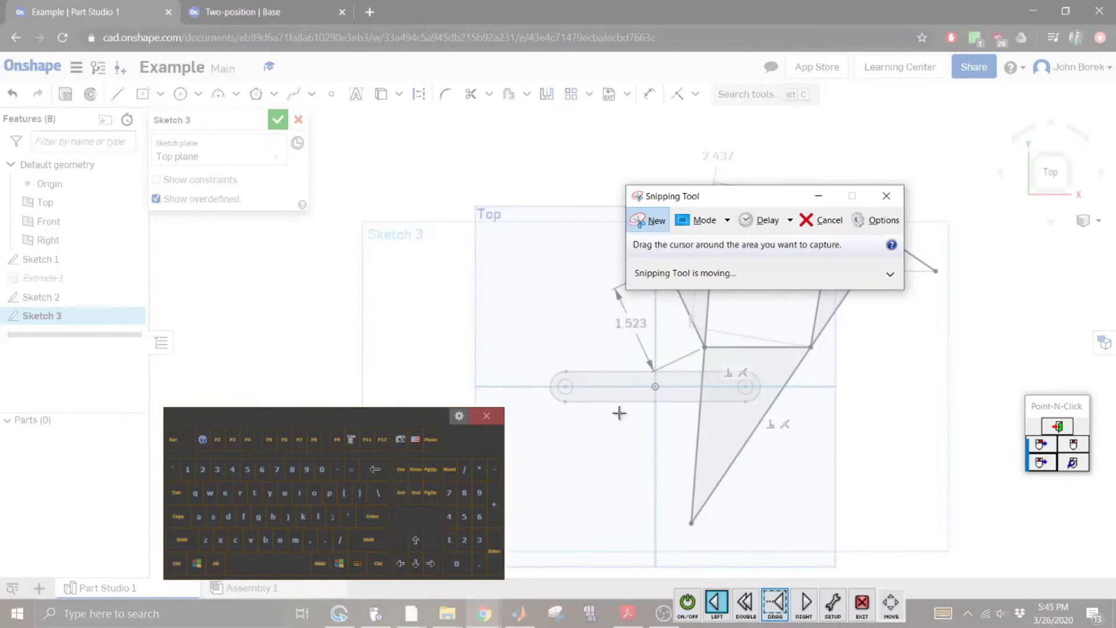
drag(599, 347, 762, 149)
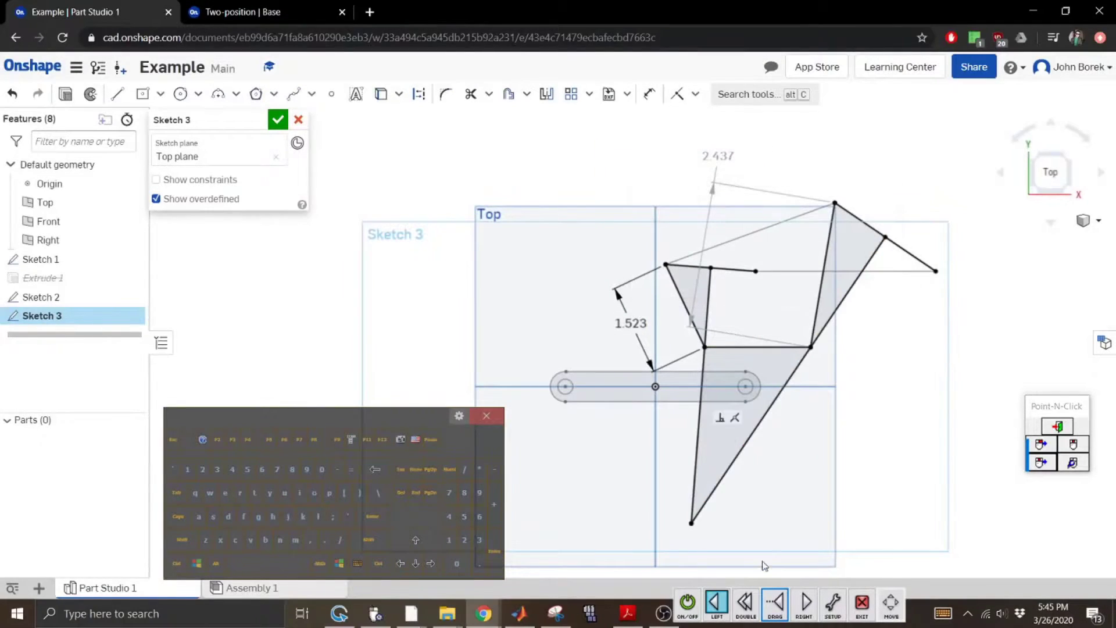
Finish Sketch 3 with the bisectors and links and set the view to isometric.
click(773, 609)
click(278, 120)
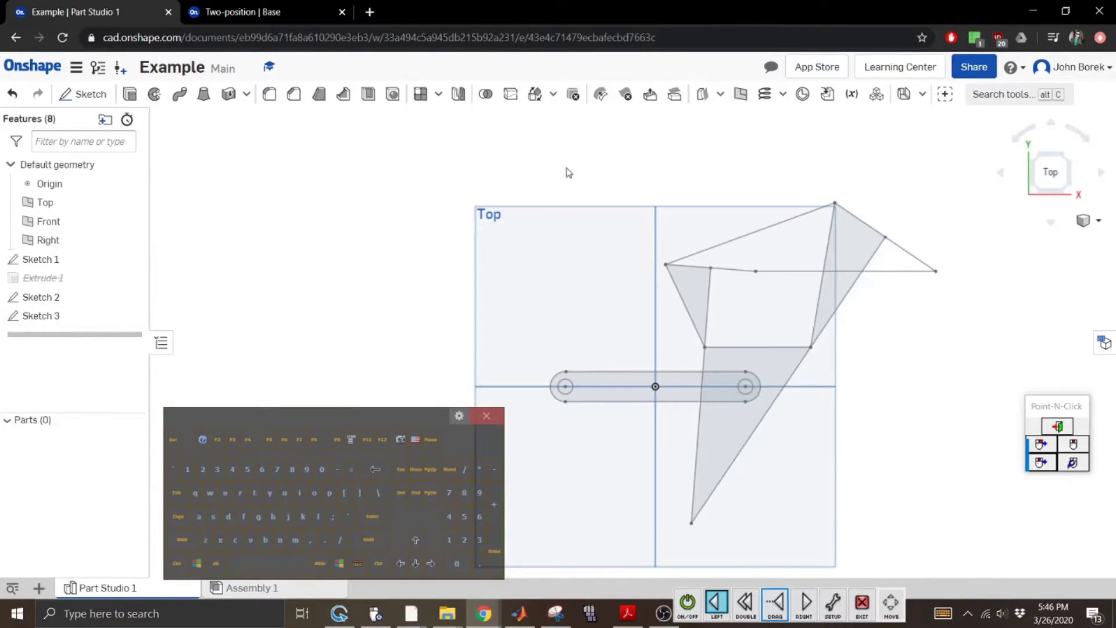
click(1098, 220)
click(1029, 240)
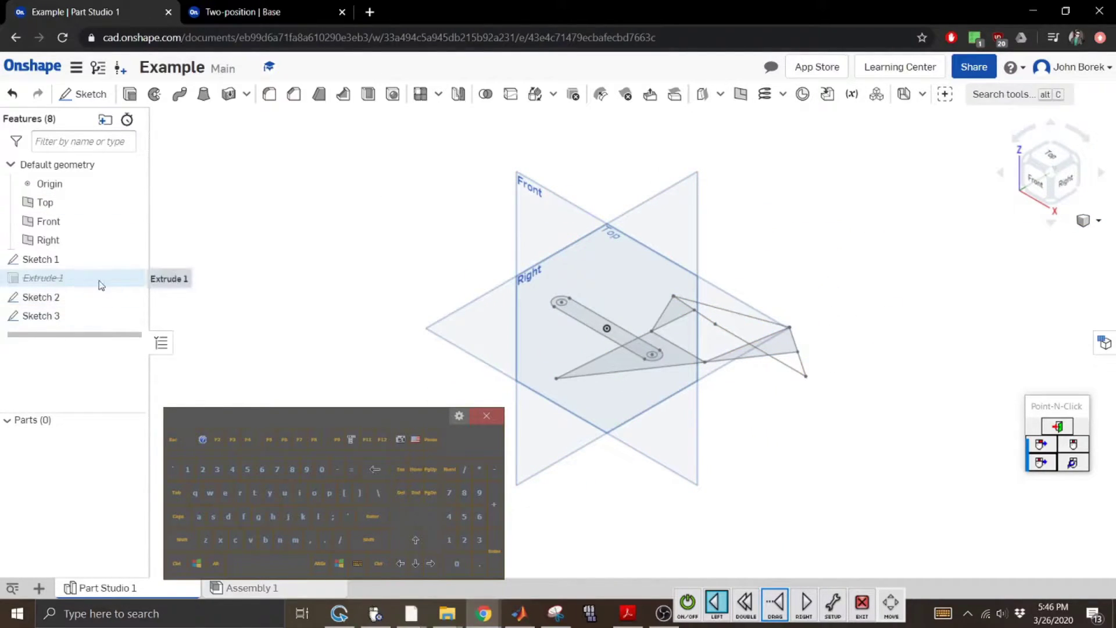
Unsuppress Extrude 1 to restore the Coupler and hide Sketch 2 and Sketch 3.
right_click(68, 278)
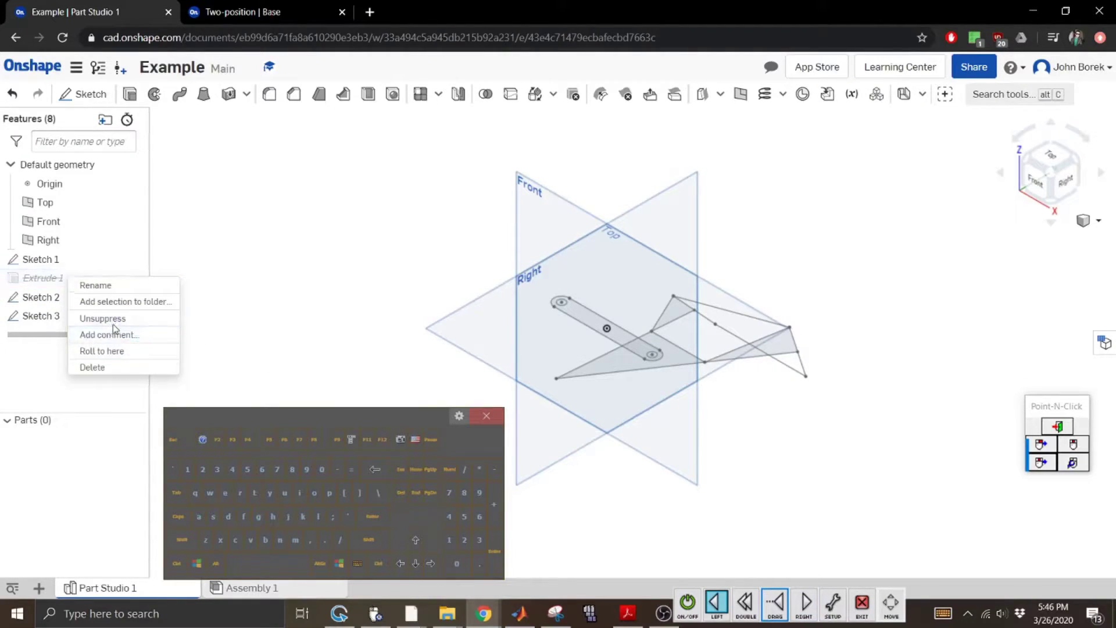
click(145, 318)
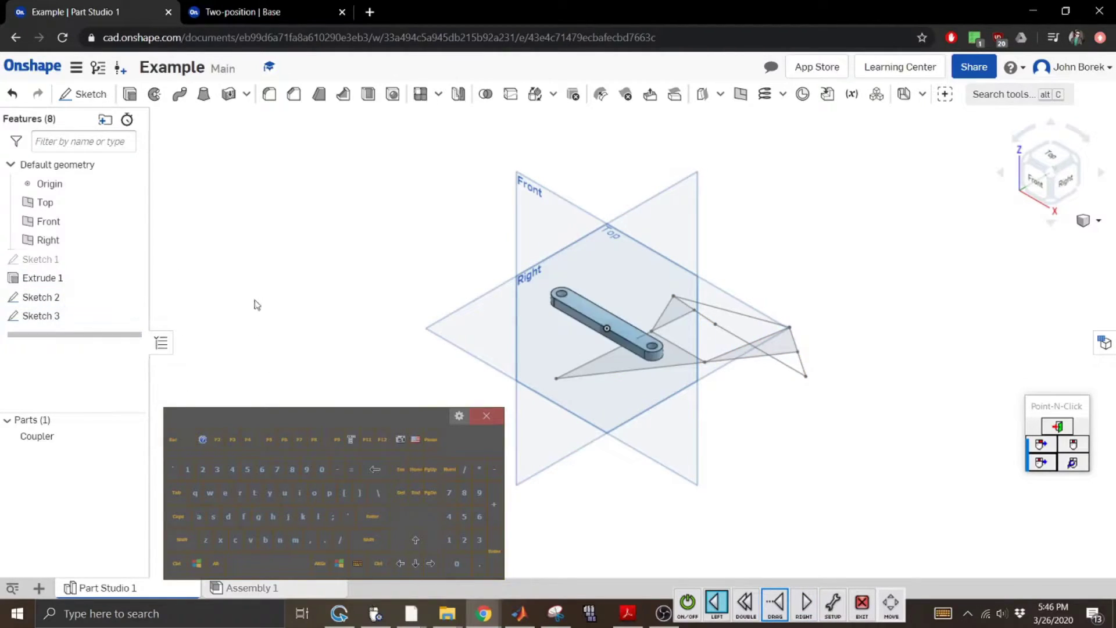
click(137, 297)
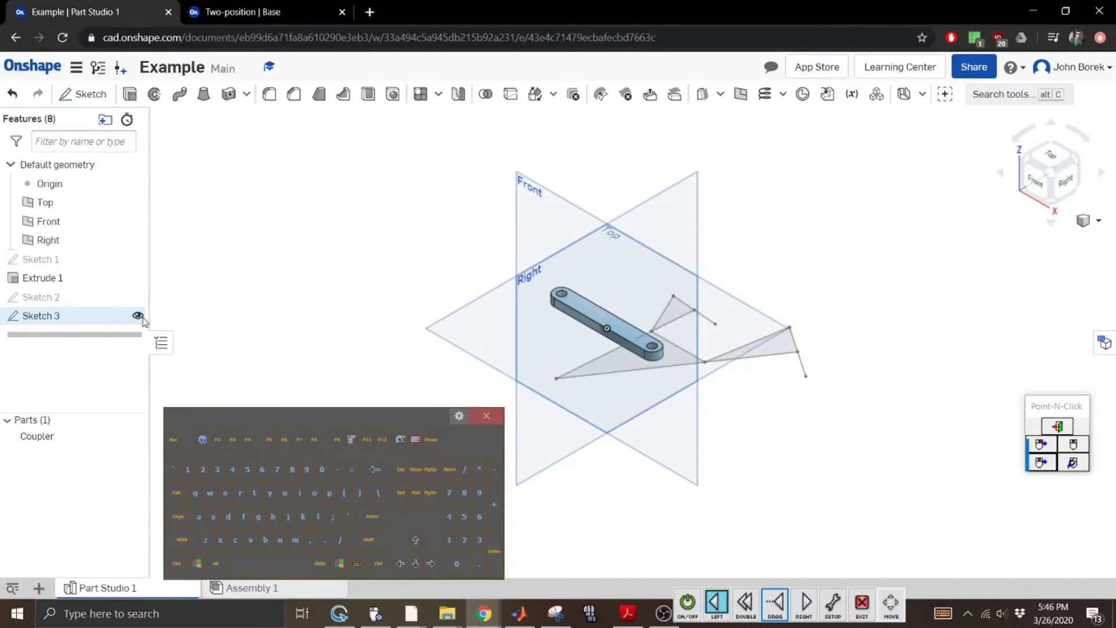
click(137, 316)
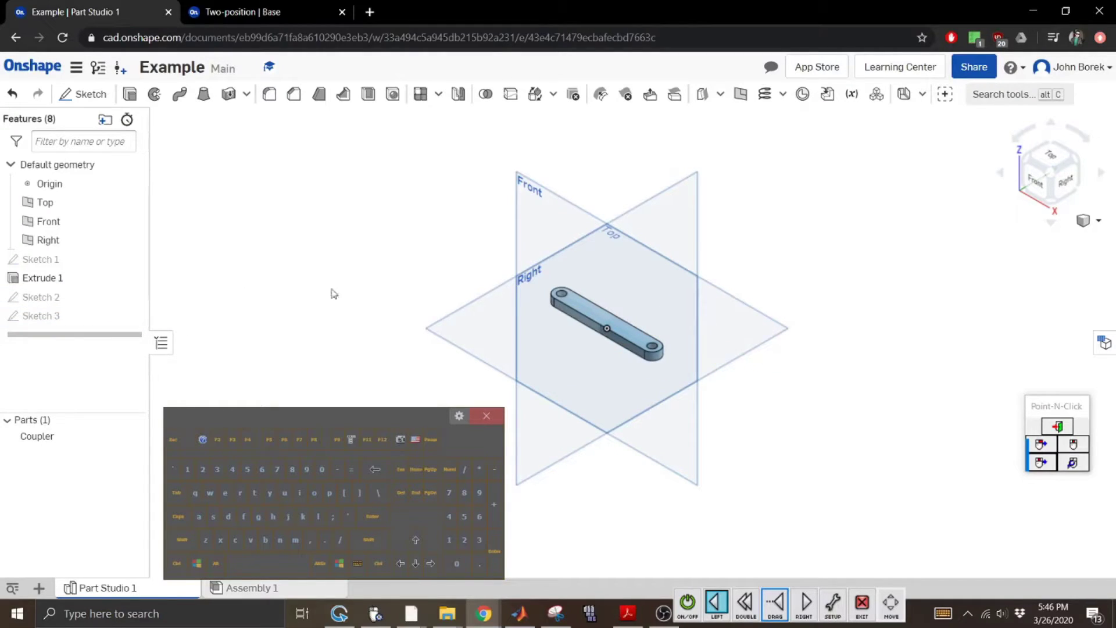
Check the link lengths in the captured snip and start a new sketch on the Top plane, viewed face-on.
click(554, 614)
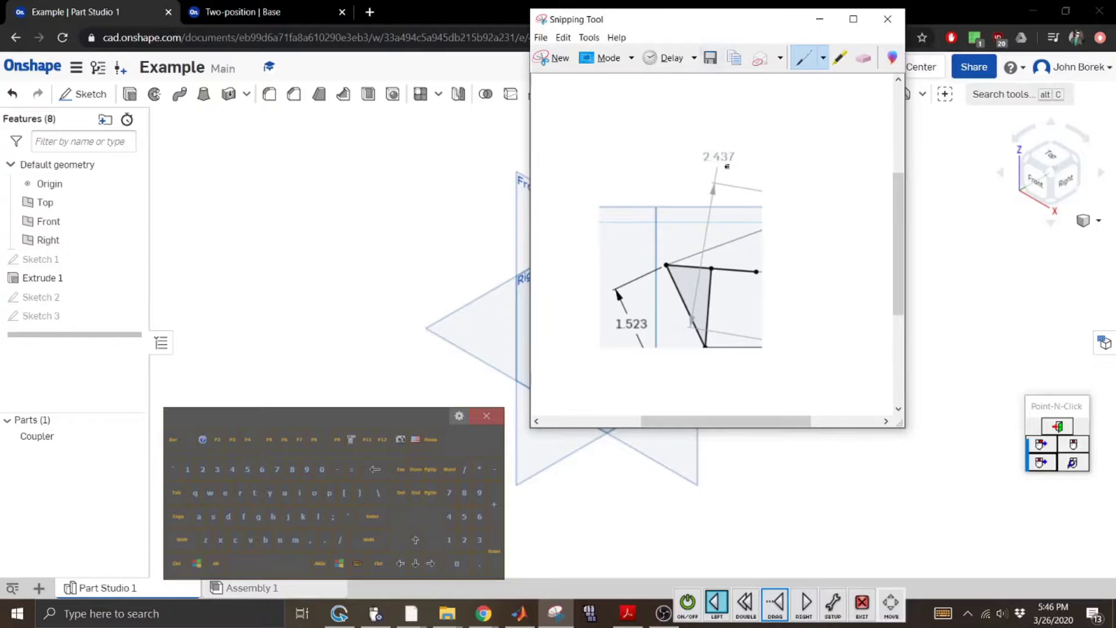
click(820, 20)
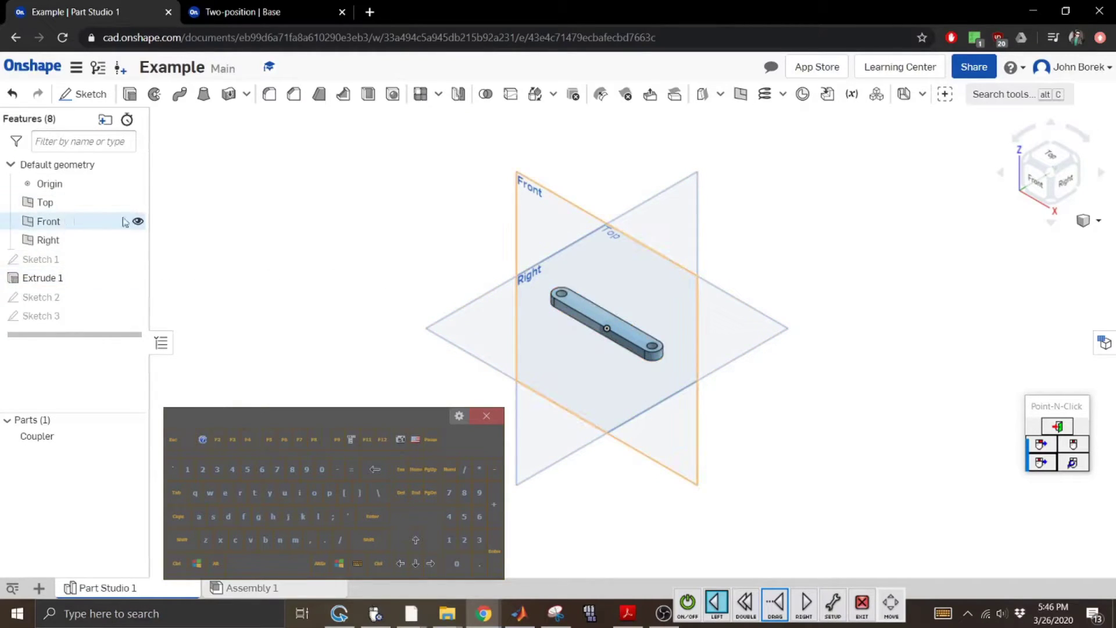
click(82, 203)
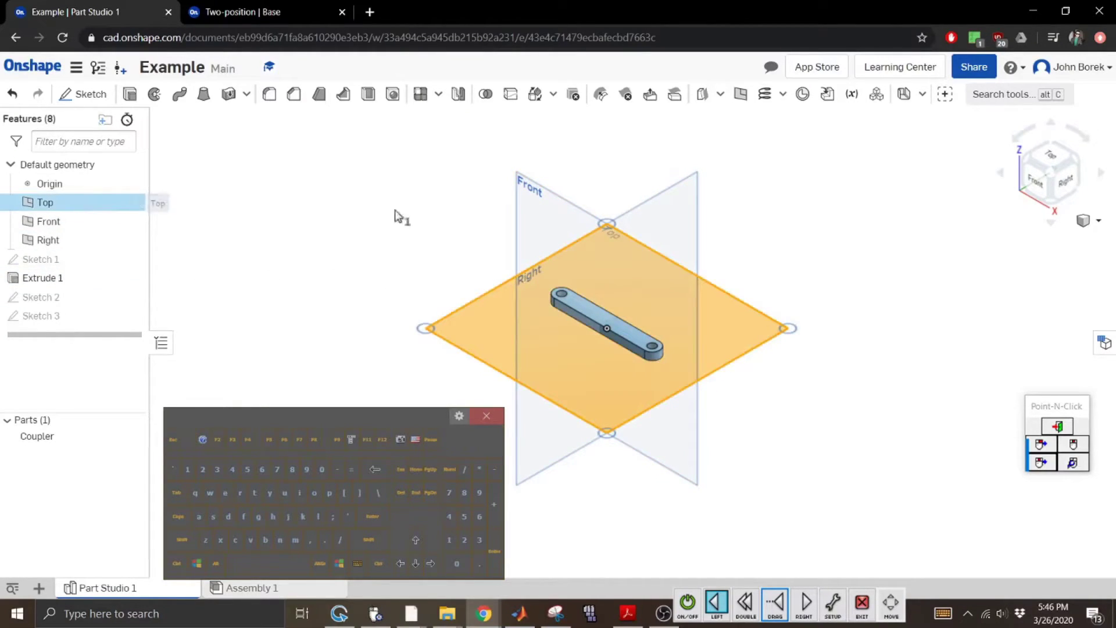
click(87, 94)
key(n)
Draw two separate circles about 0.55 in in diameter above the Coupler, each with a concentric inner circle of about 0.26 in or less.
click(180, 93)
drag(575, 207, 598, 205)
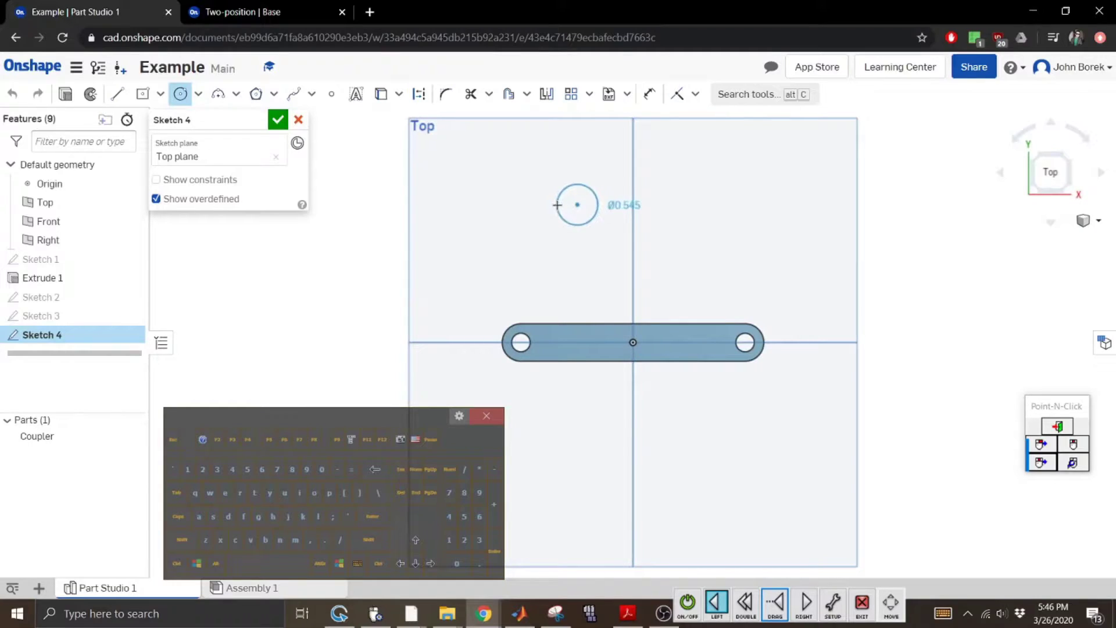
drag(769, 202, 790, 202)
drag(575, 205, 583, 204)
mouse_move(767, 201)
mouse_down()
mouse_move(778, 204)
mouse_move(750, 244)
mouse_move(762, 206)
mouse_up()
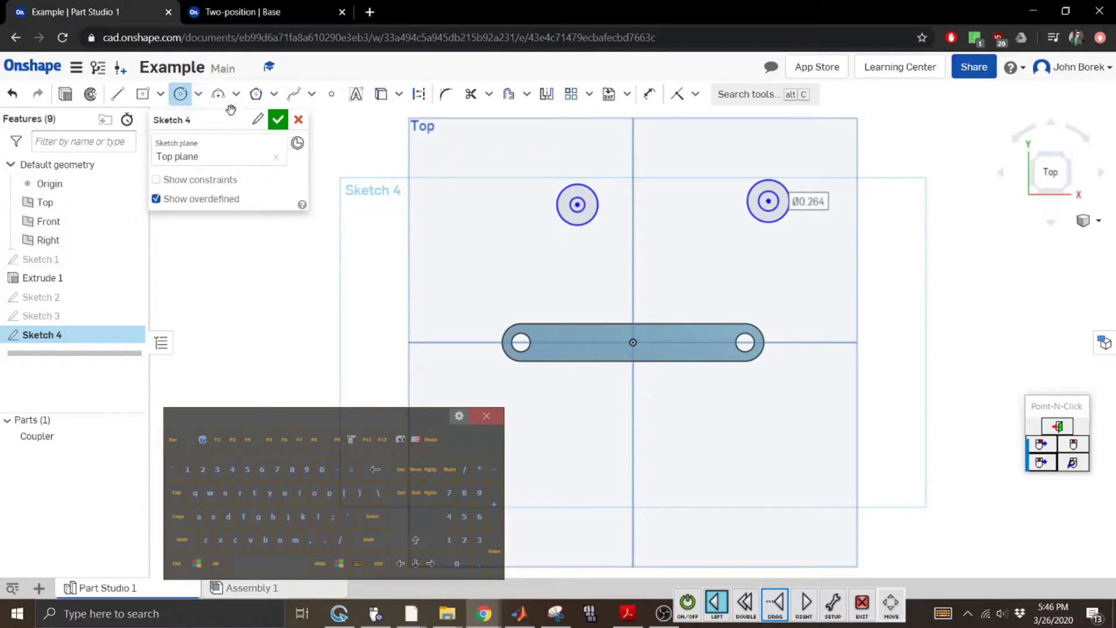
Dimension the left outer circle's diameter as 0.5 in.
click(650, 95)
click(594, 191)
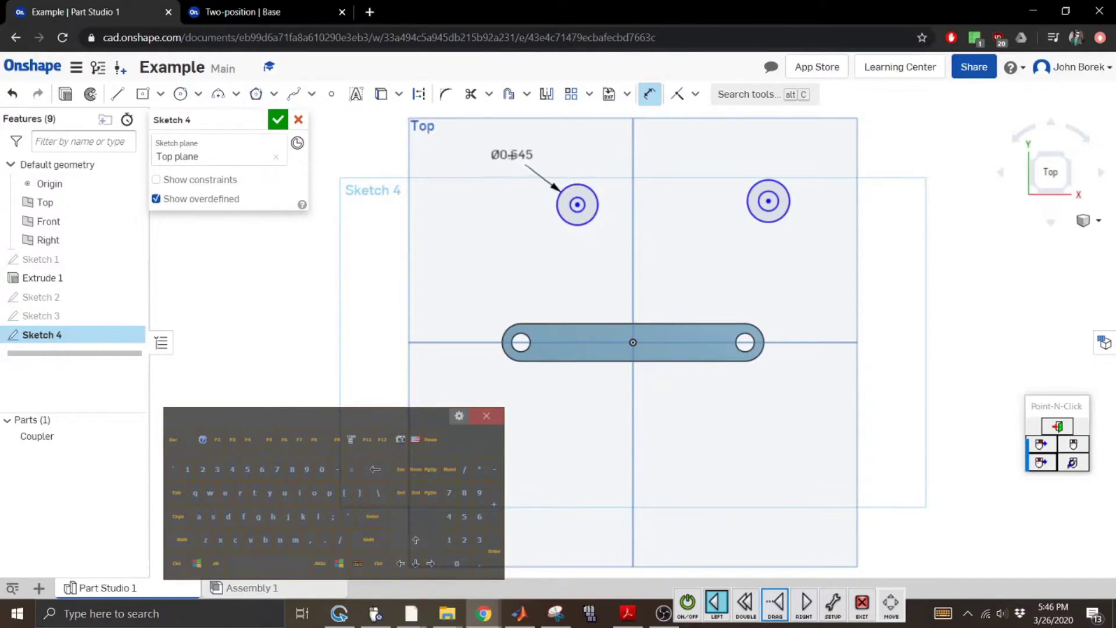
click(511, 155)
text(0)
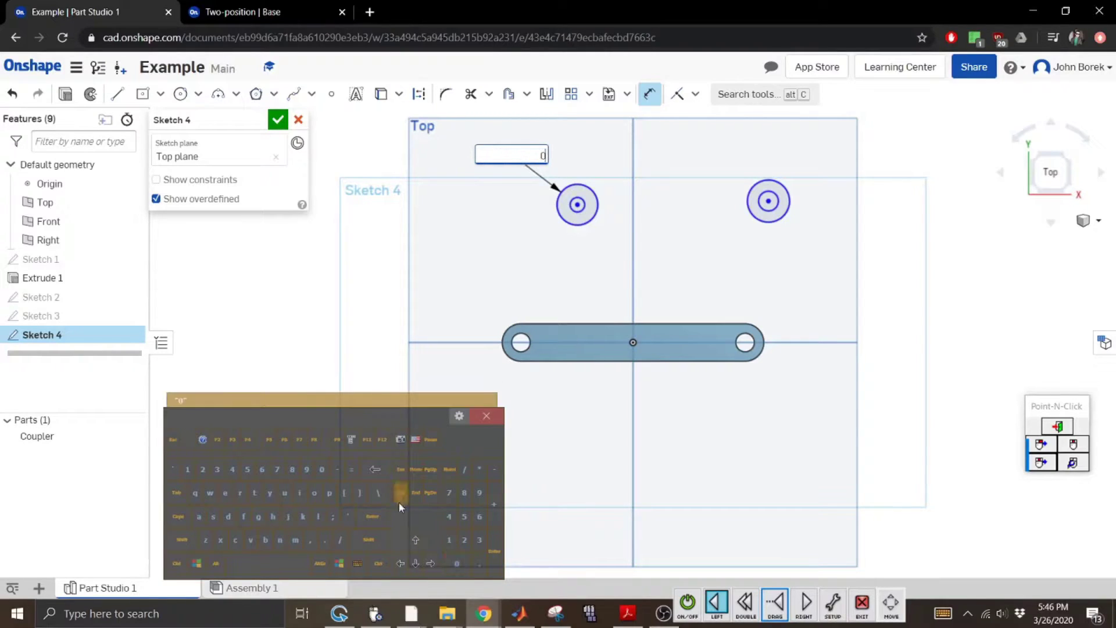
text(.5)
key(Return)
Dimension the right outer circle's diameter as 0.5 in.
click(741, 202)
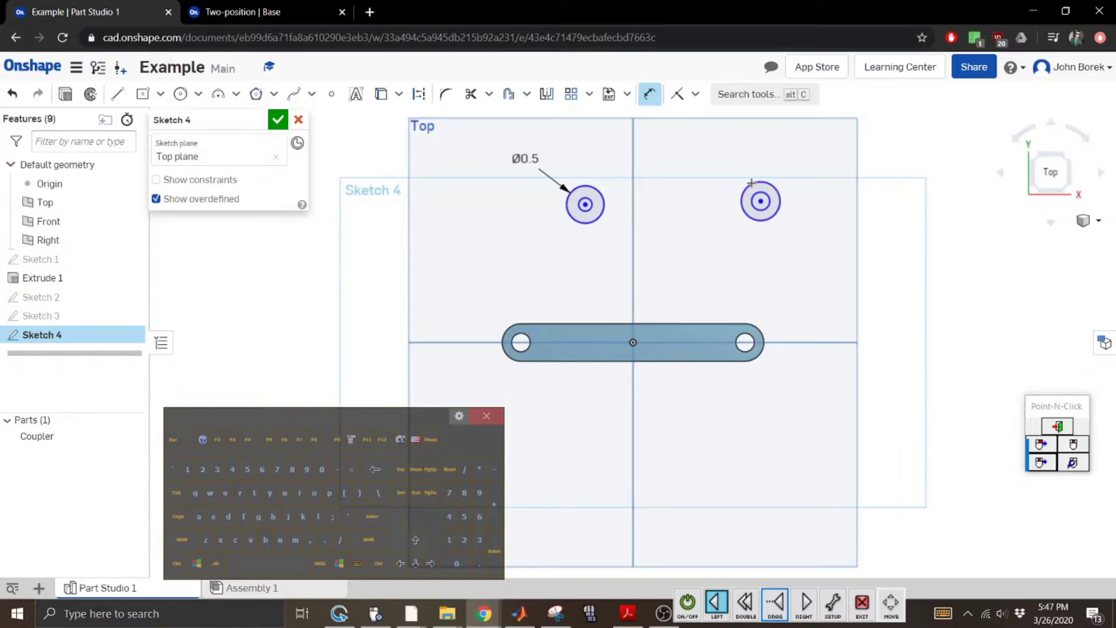
click(712, 153)
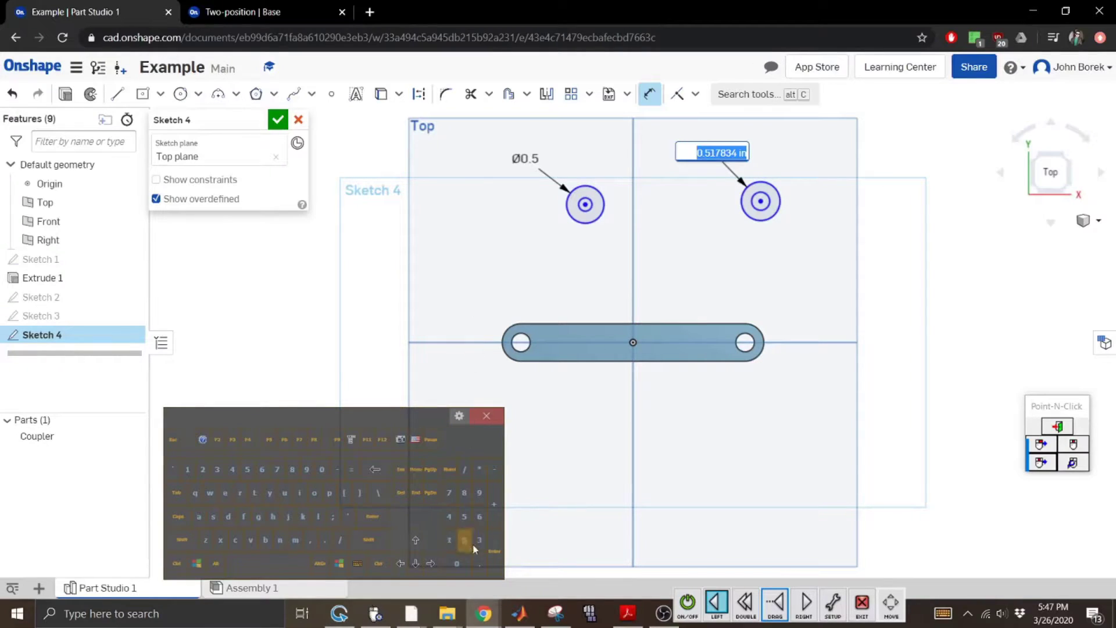
text(.5)
key(Return)
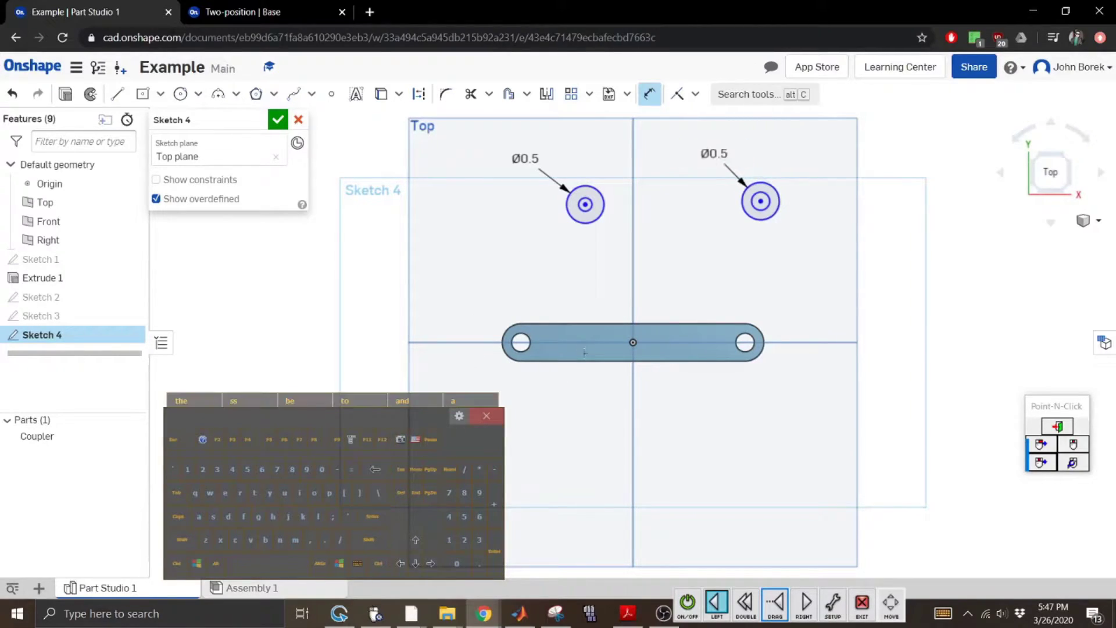
Dimension the diameters of both inner circles above the Coupler as 0.25 in.
click(722, 199)
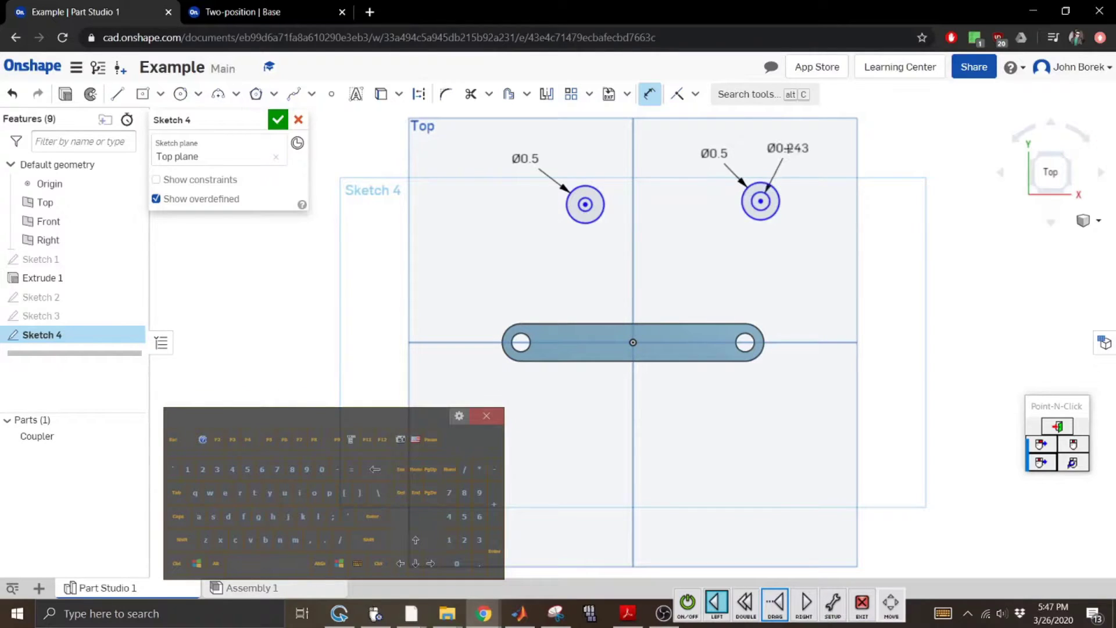
click(786, 150)
text(2)
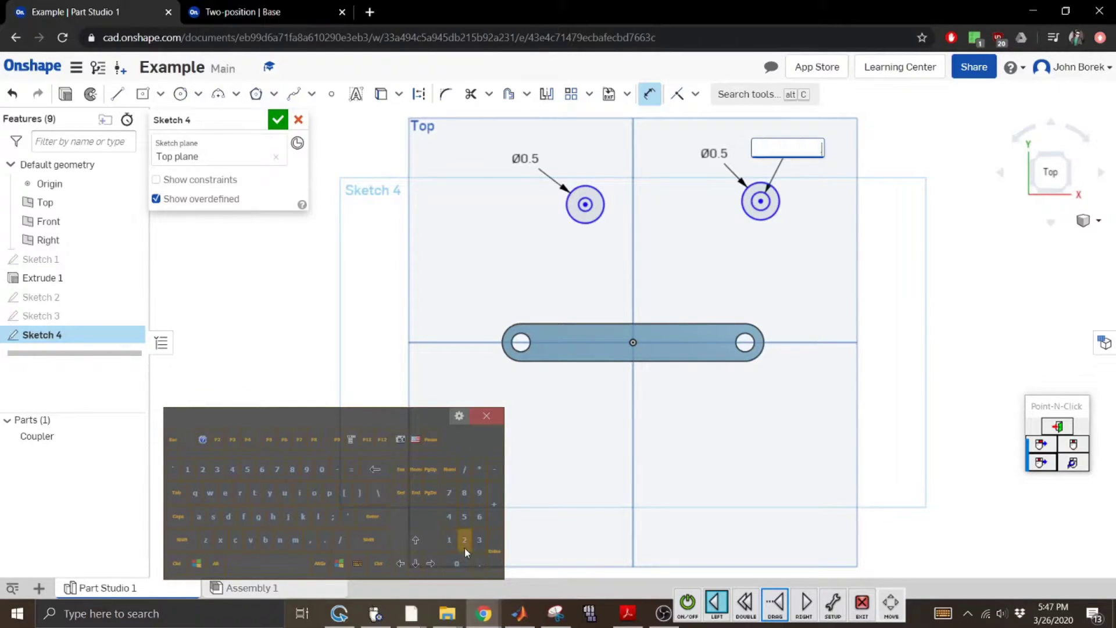
text(5)
key(Return)
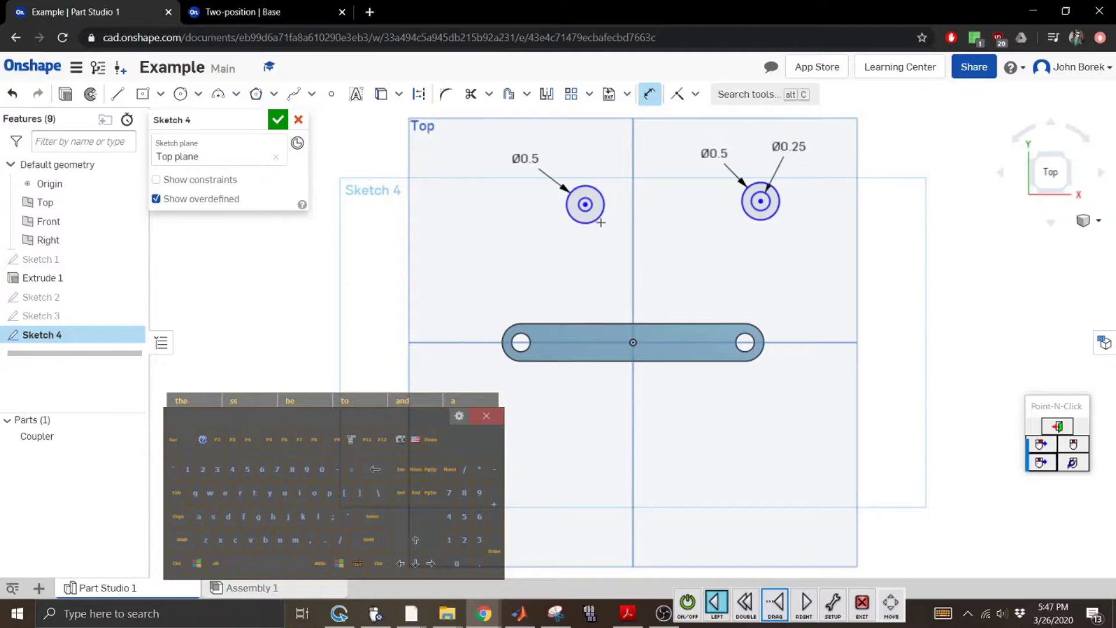
click(593, 205)
click(602, 186)
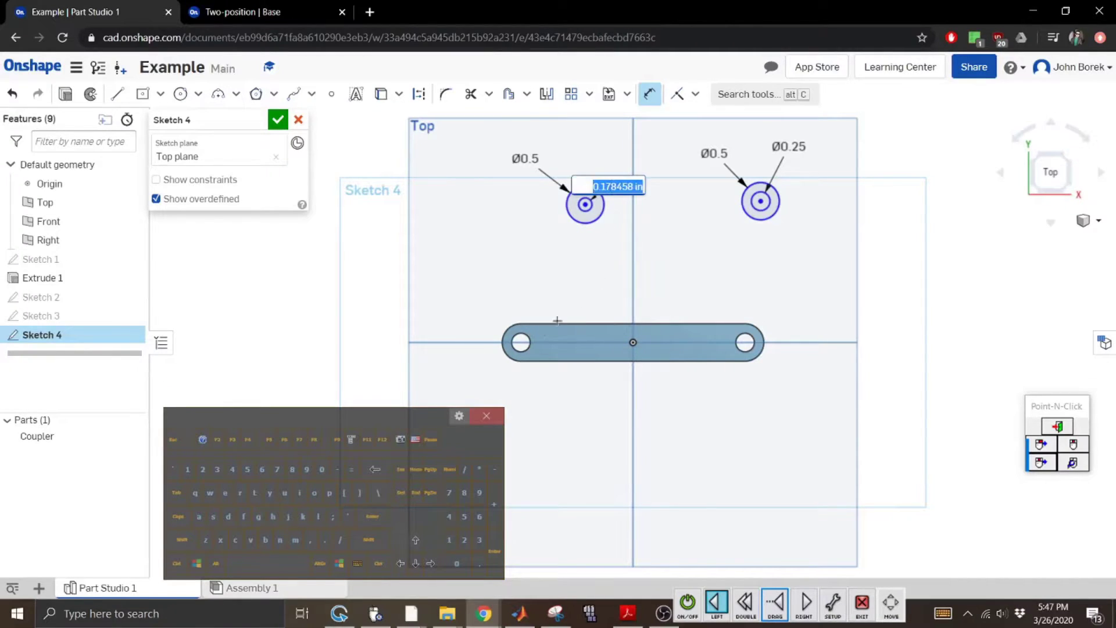
text(.25)
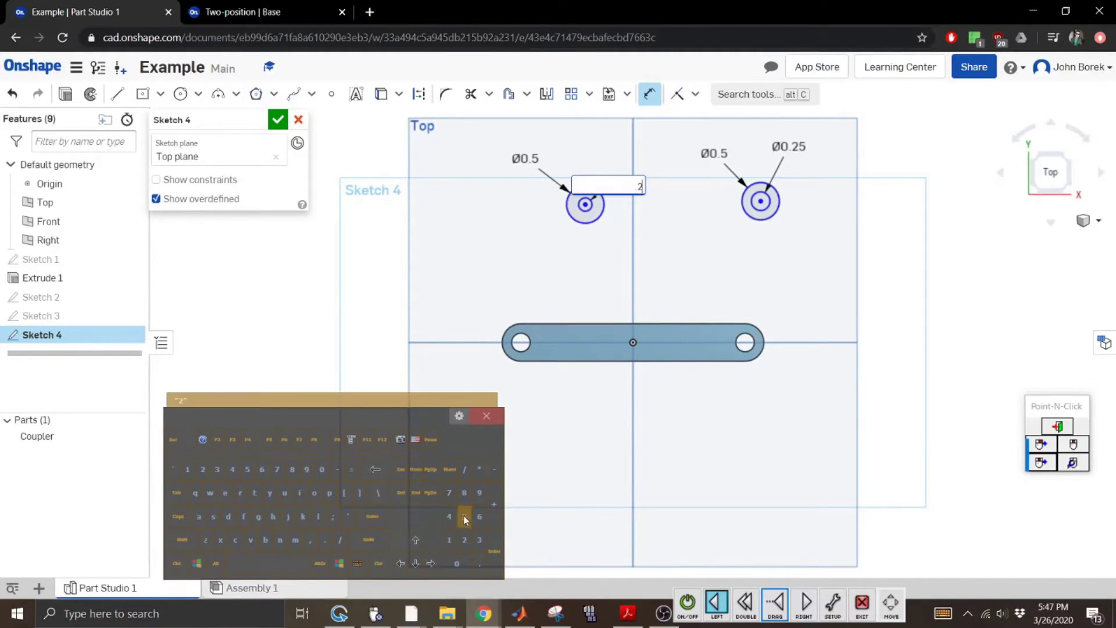
key(Return)
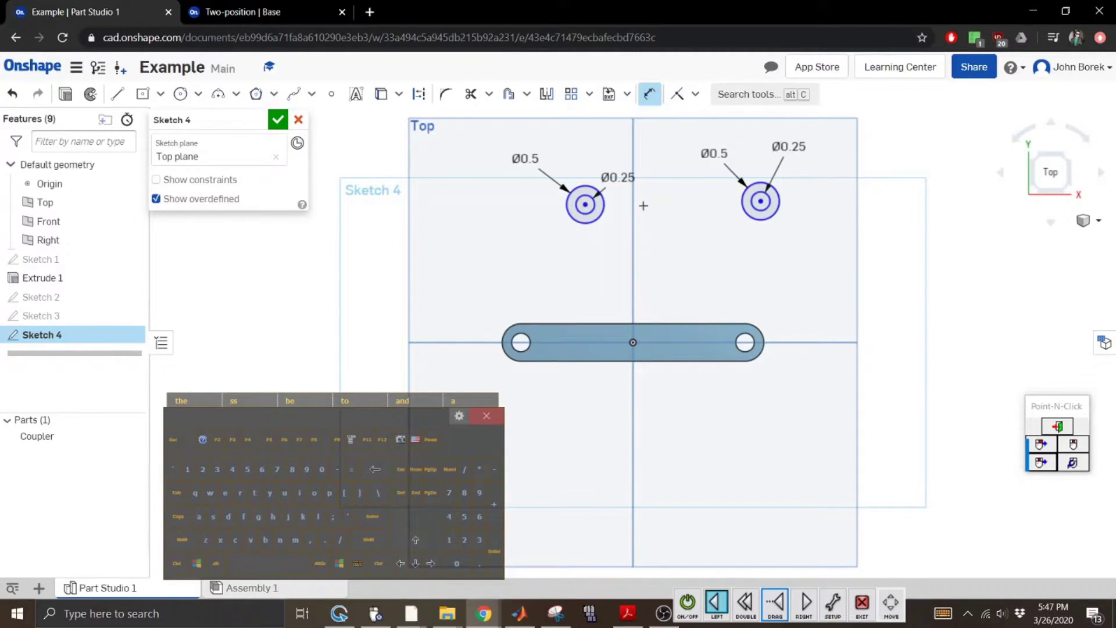
Dimension the horizontal distance between the two circle centres as 1.523 in, taking the link length from the captured snip.
click(585, 204)
click(664, 267)
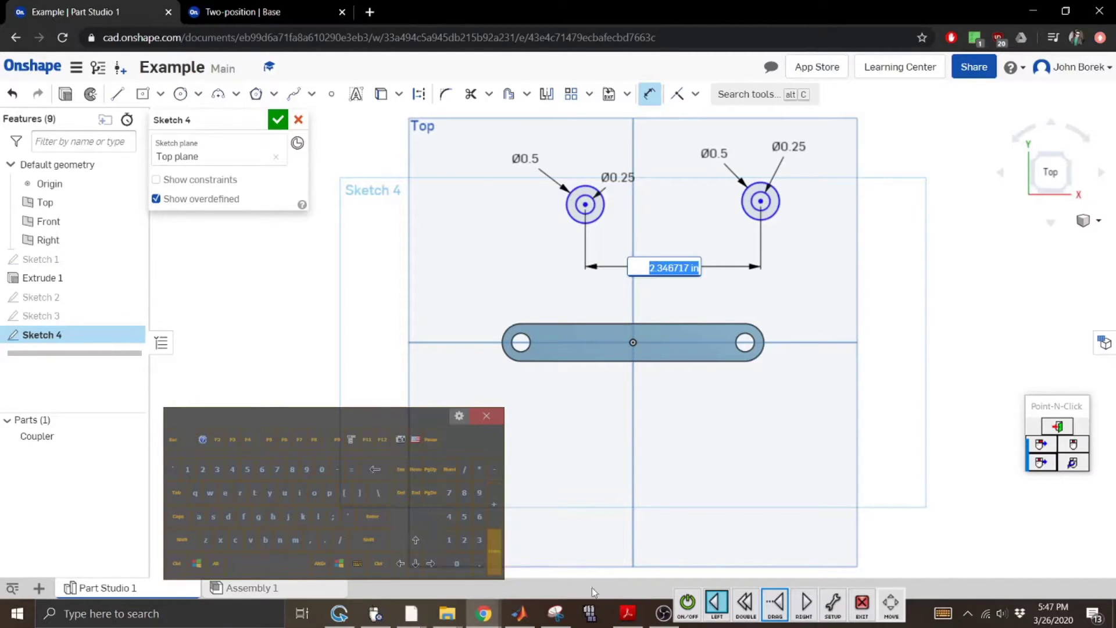
click(570, 623)
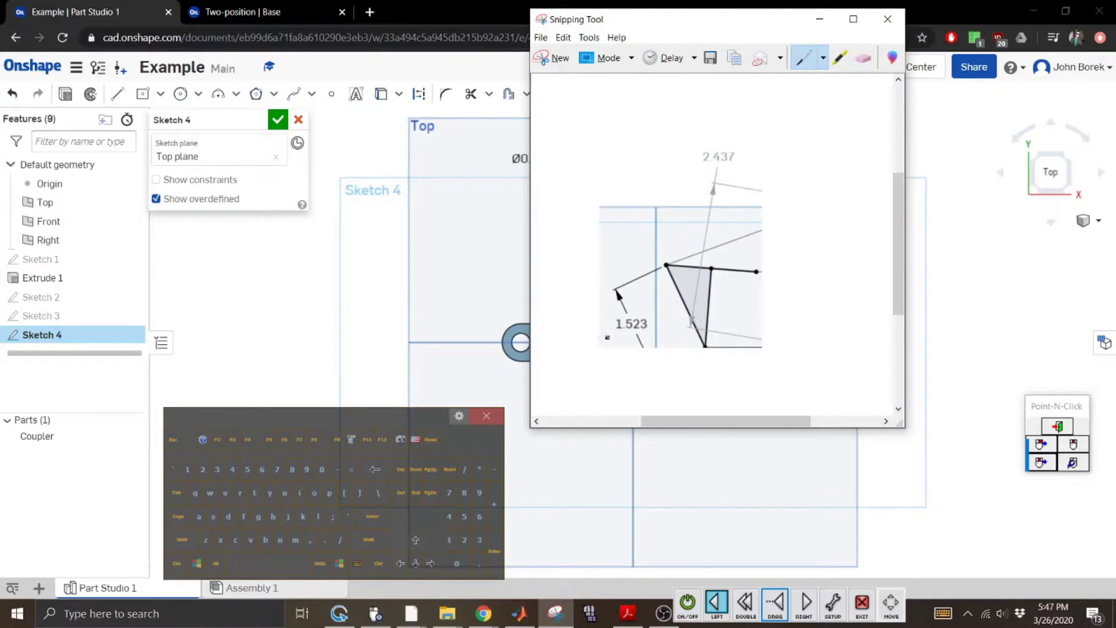
click(820, 19)
click(479, 564)
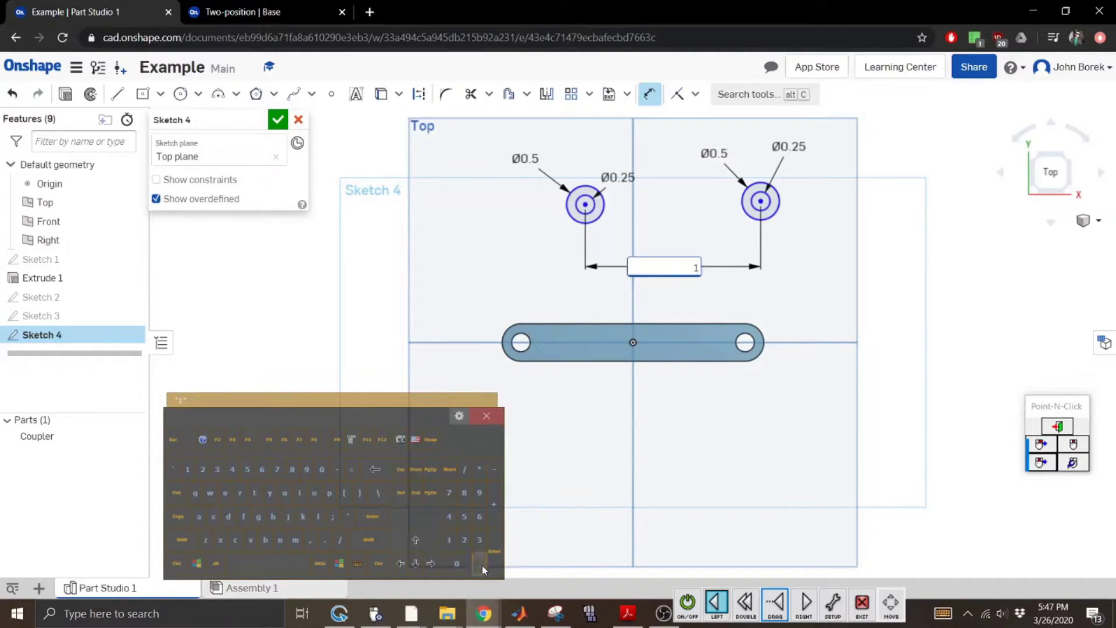
click(464, 516)
click(464, 540)
click(478, 540)
click(365, 515)
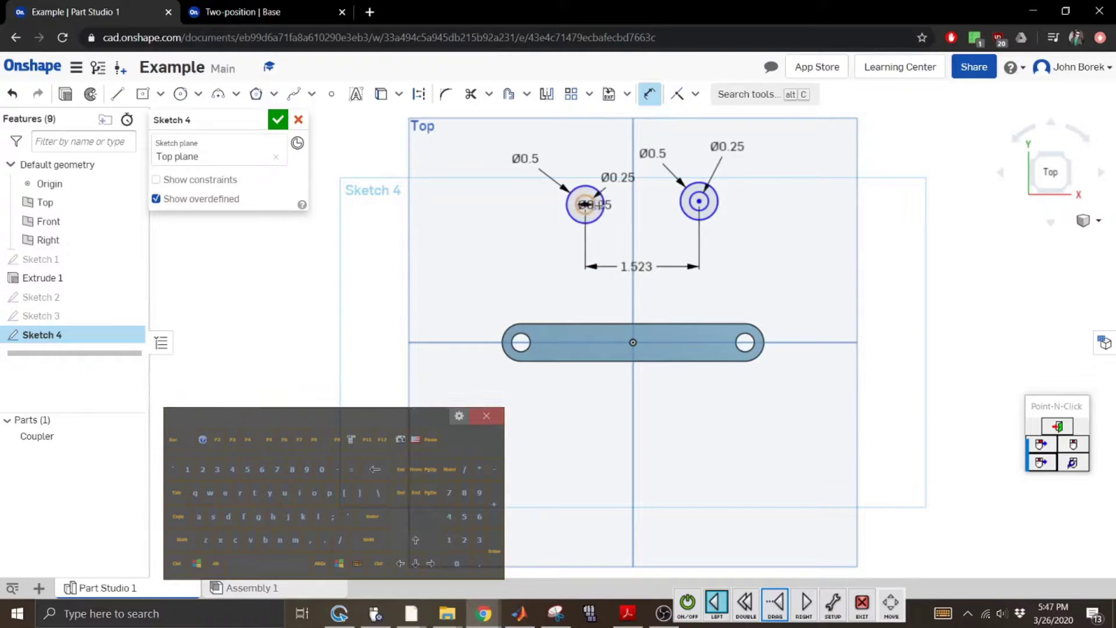
click(170, 440)
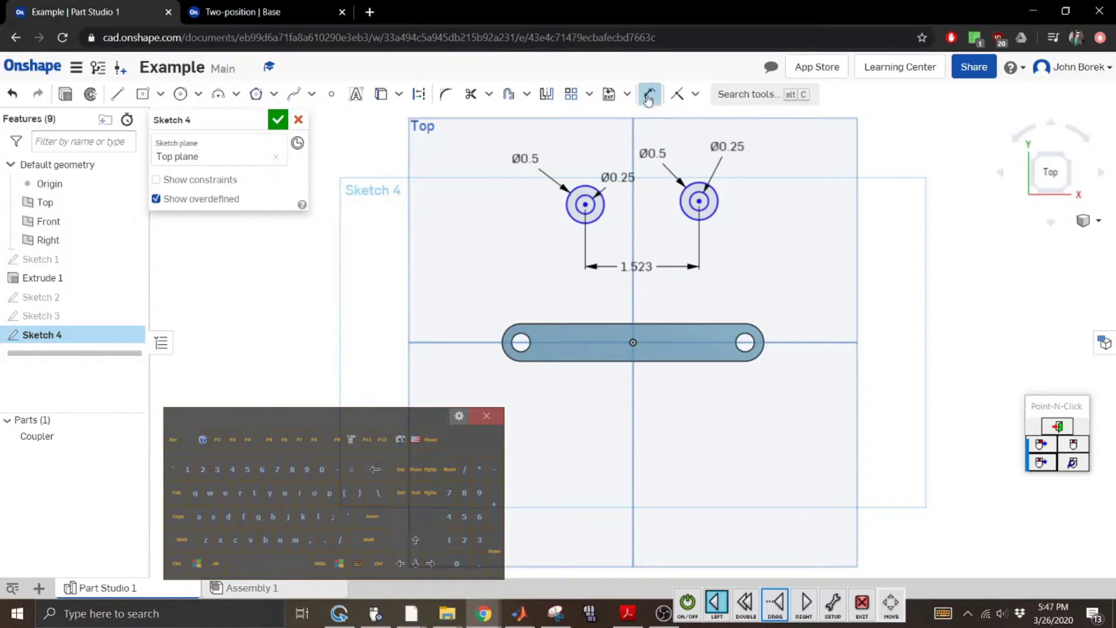
Try to dimension the vertical offset between the two circle centres and delete the resulting aligned dimension.
click(699, 201)
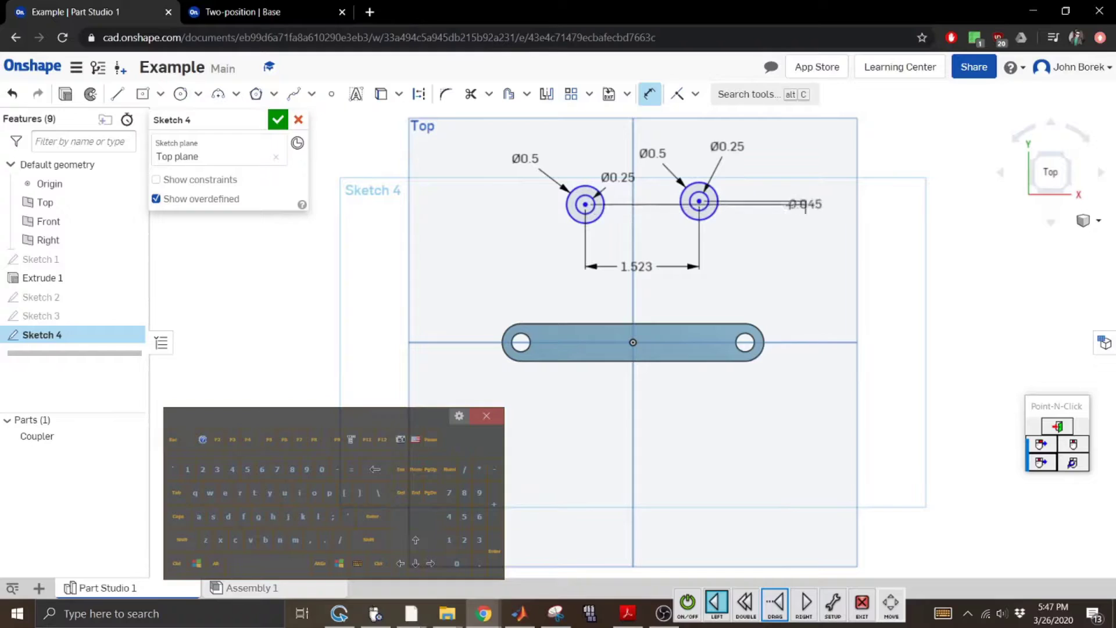
click(756, 204)
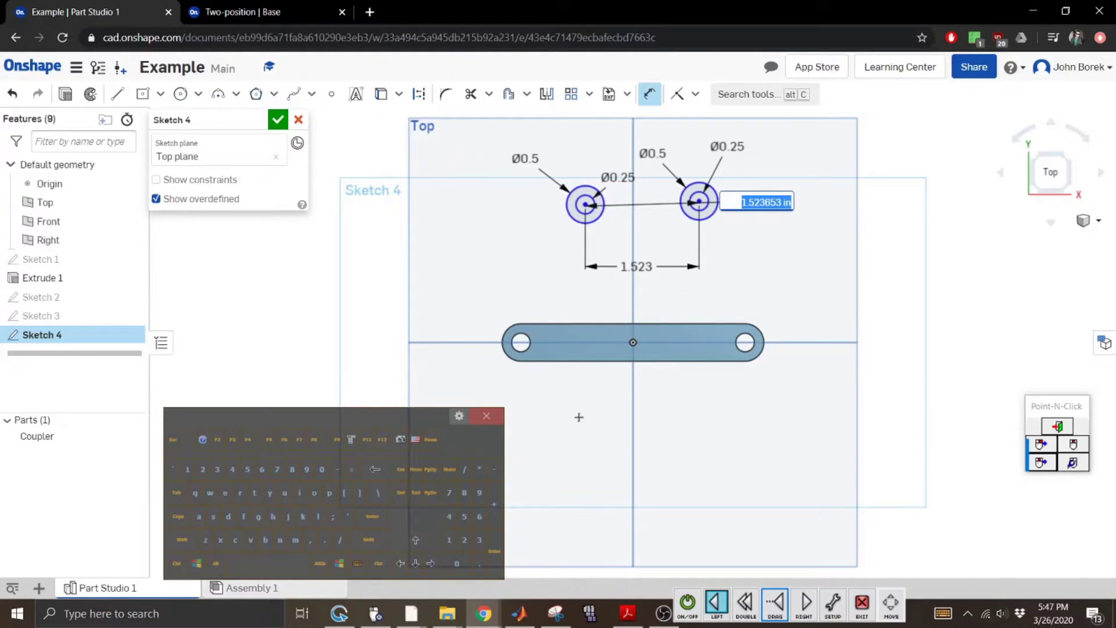
click(401, 492)
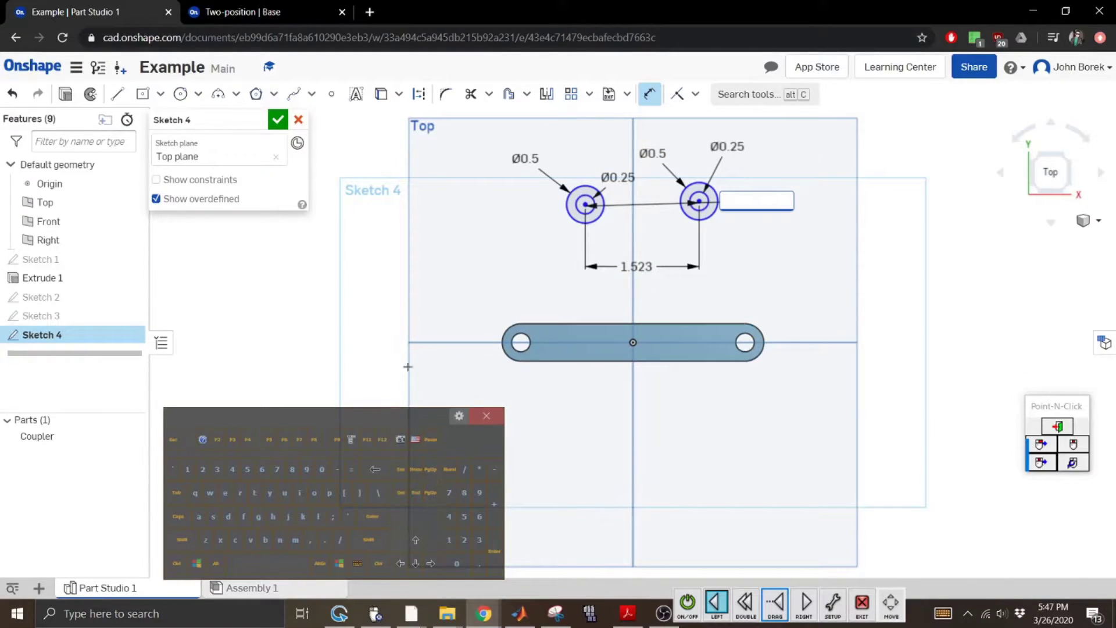
click(177, 440)
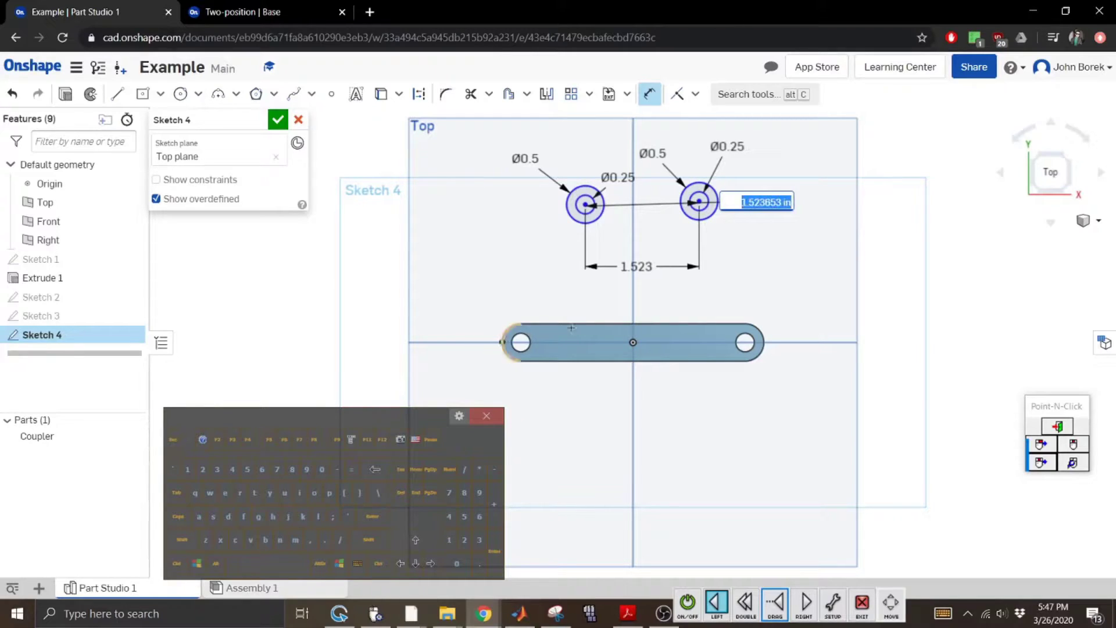
click(173, 441)
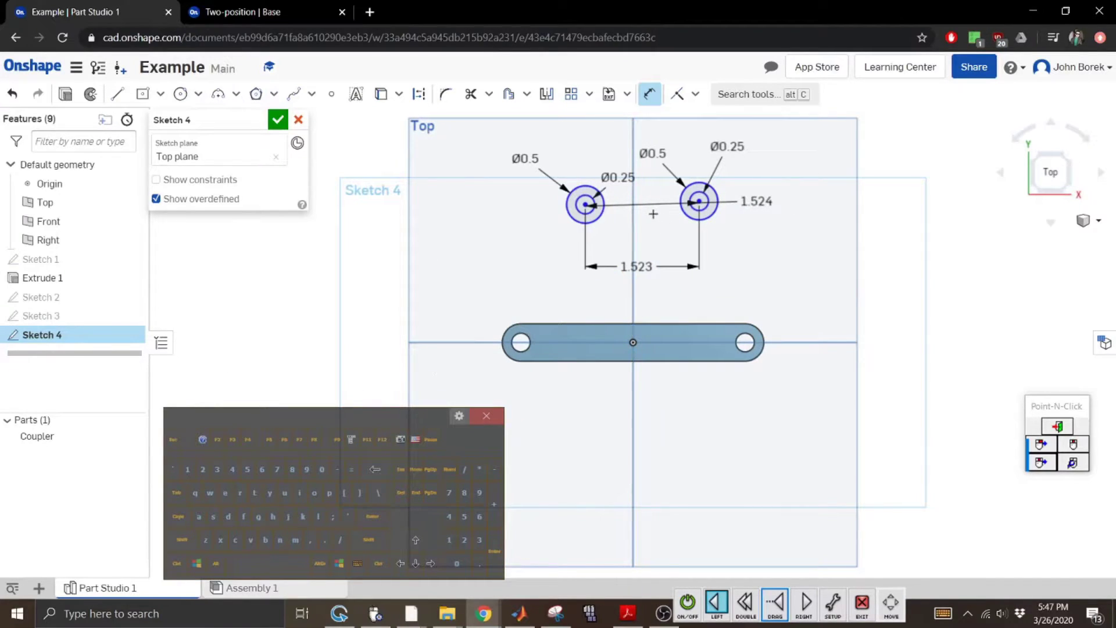
click(402, 495)
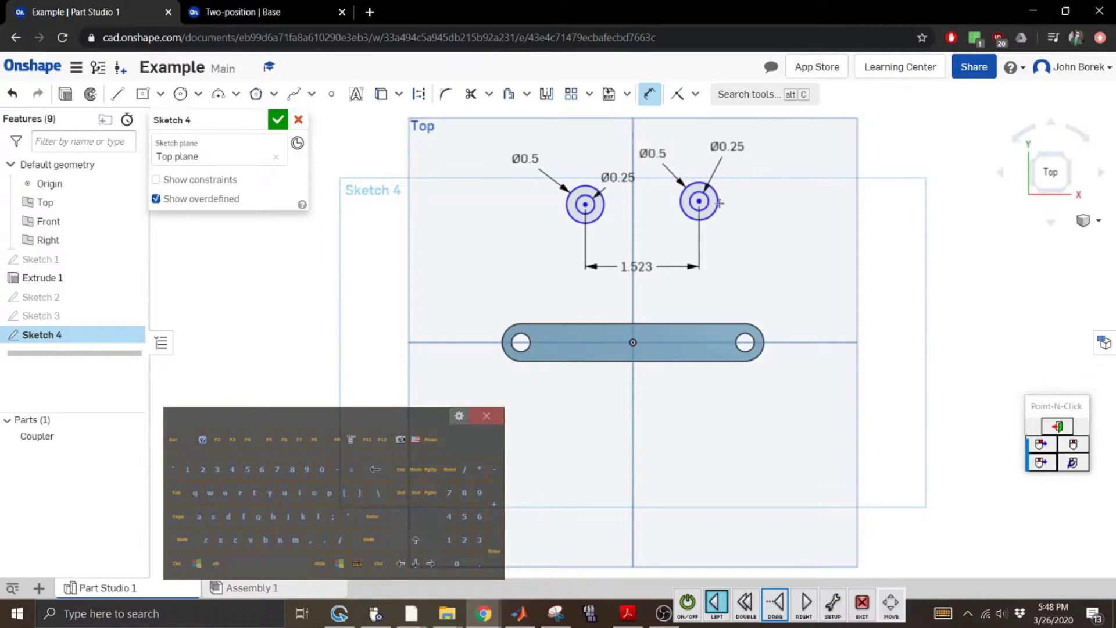
Set the vertical distance between the two circle centres to 0.
click(586, 204)
click(699, 201)
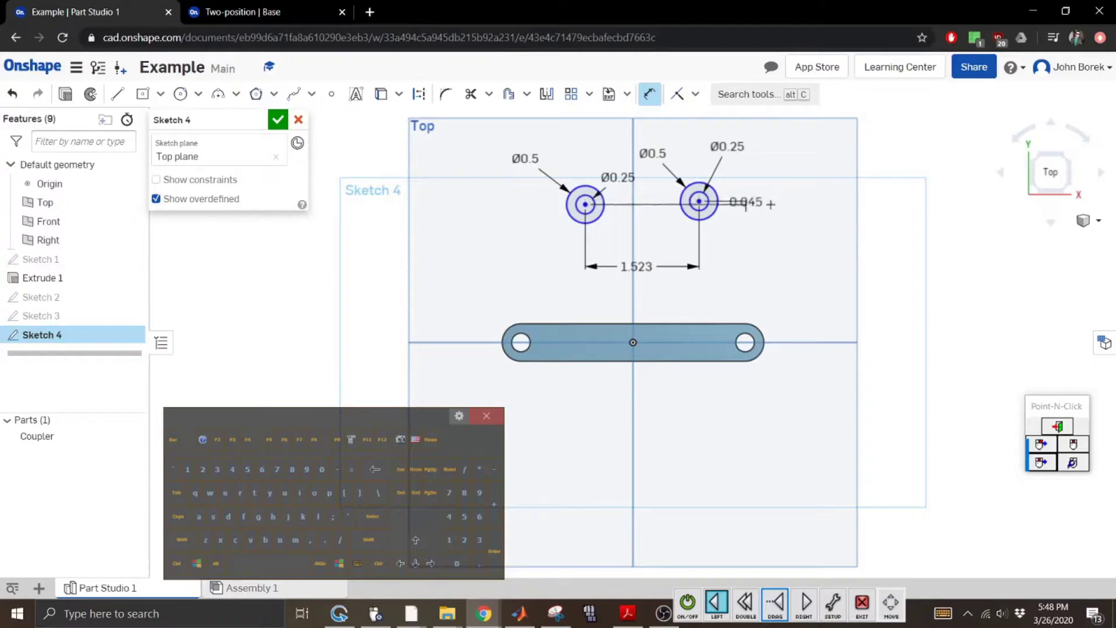
click(753, 207)
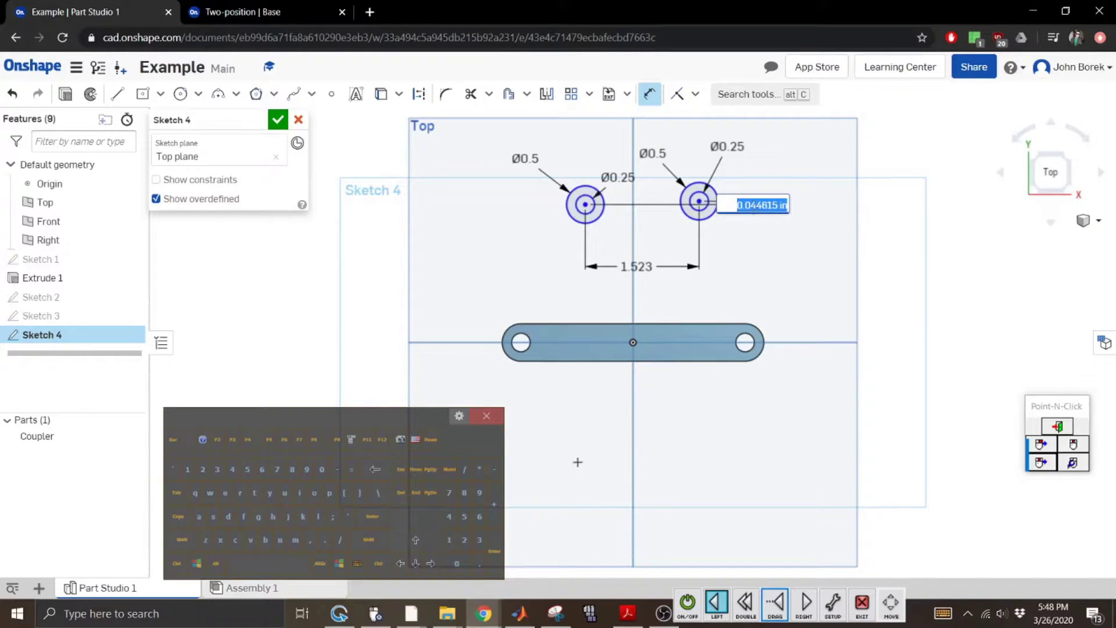
click(457, 563)
click(372, 516)
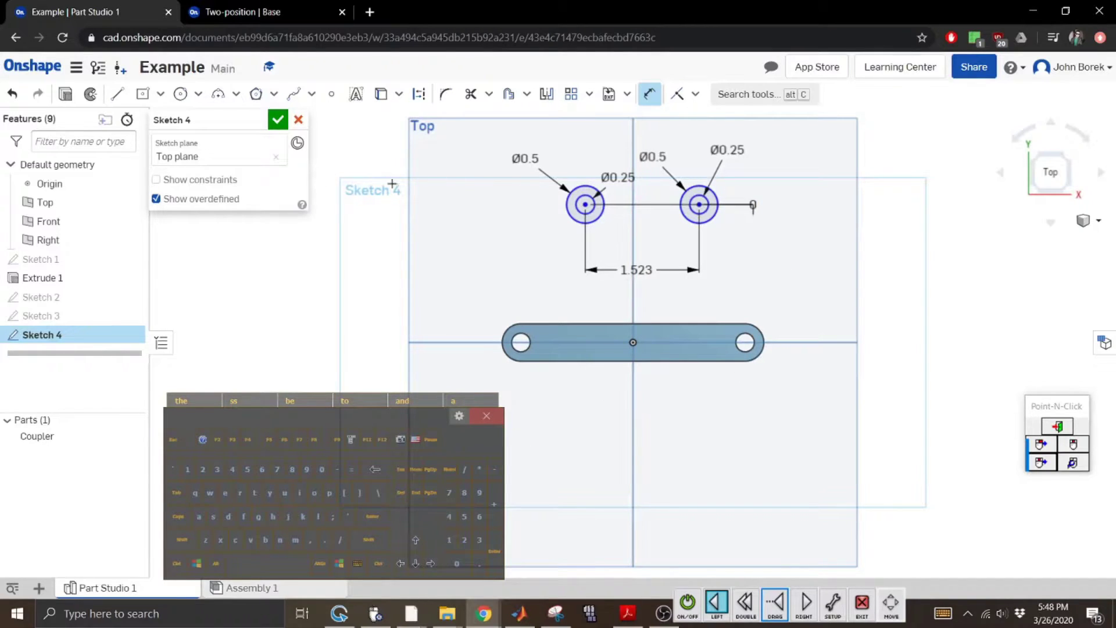
Try to draw a line joining the upper edges of the two outer circles, and undo it.
click(177, 96)
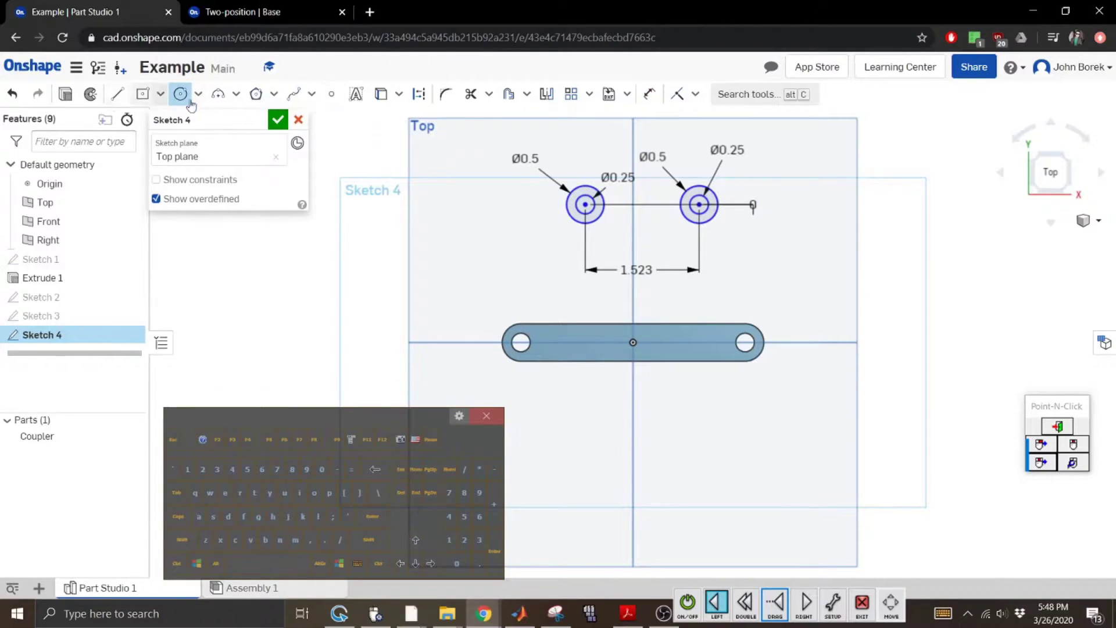
click(312, 95)
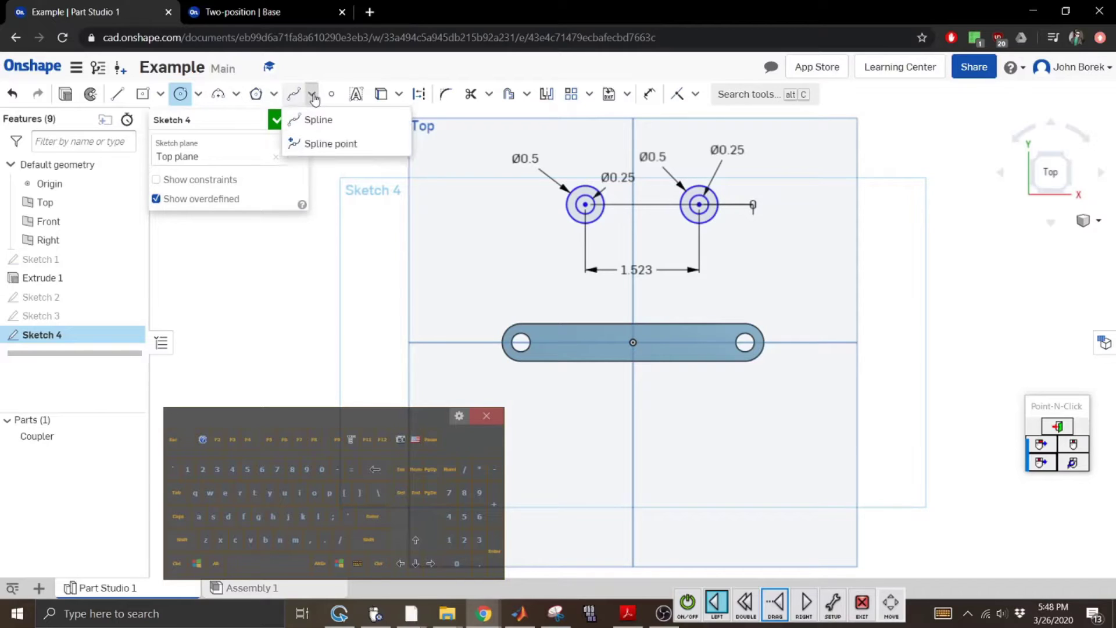
click(117, 94)
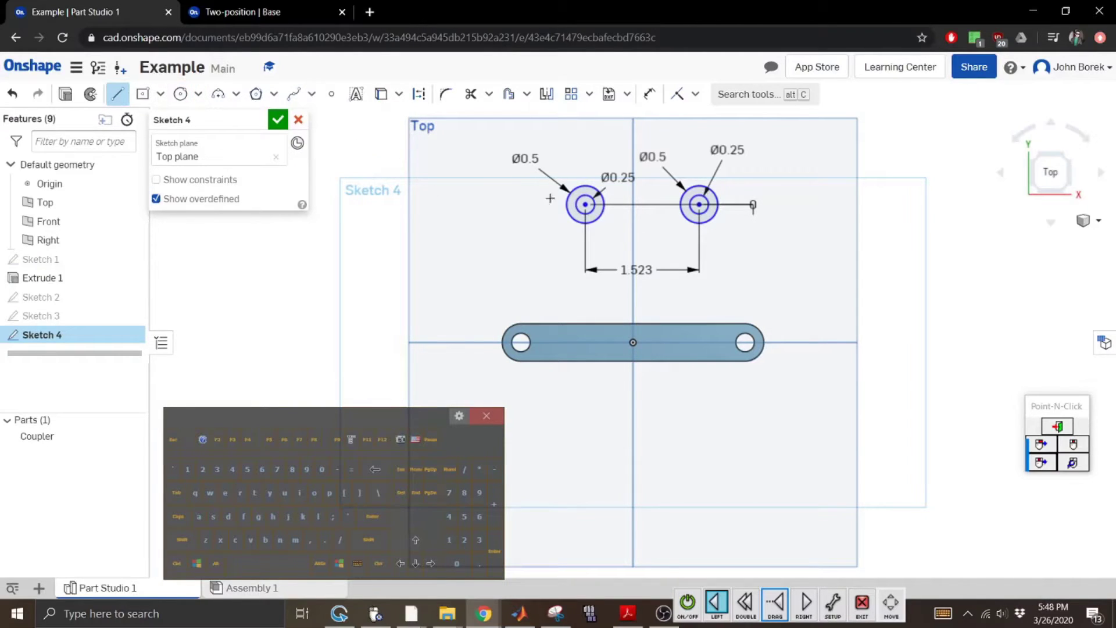
click(583, 185)
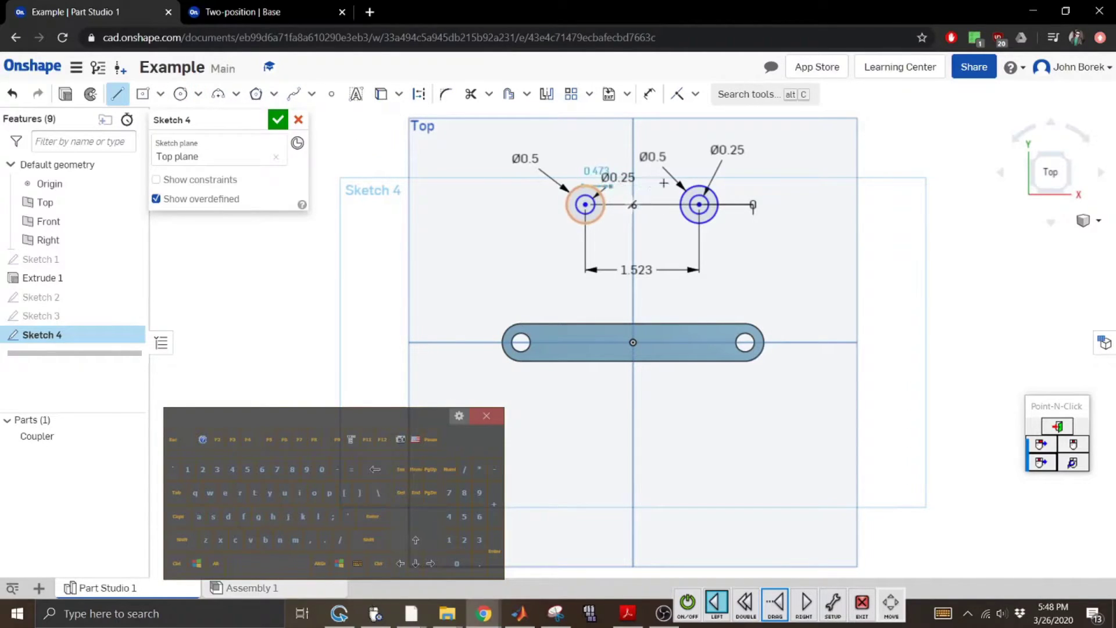
click(699, 186)
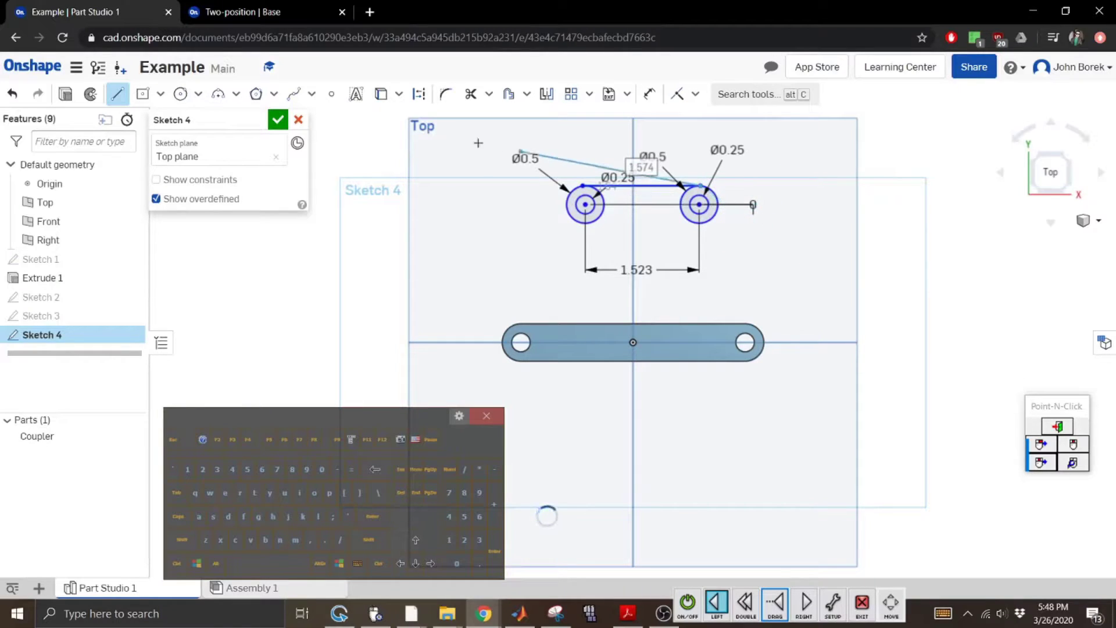
click(176, 440)
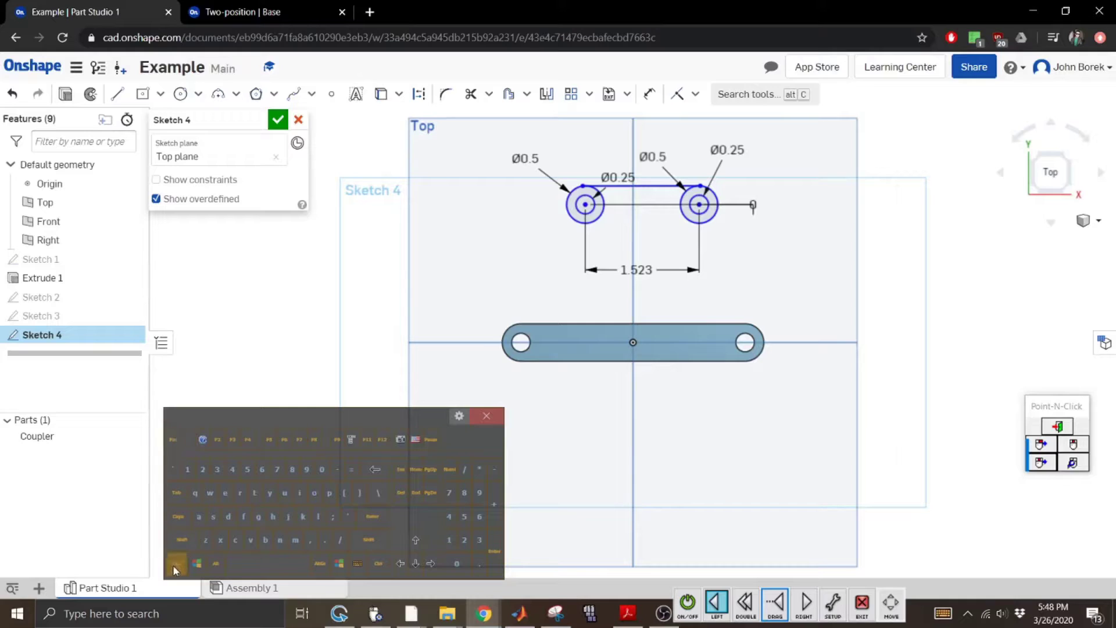
key(ctrl+z)
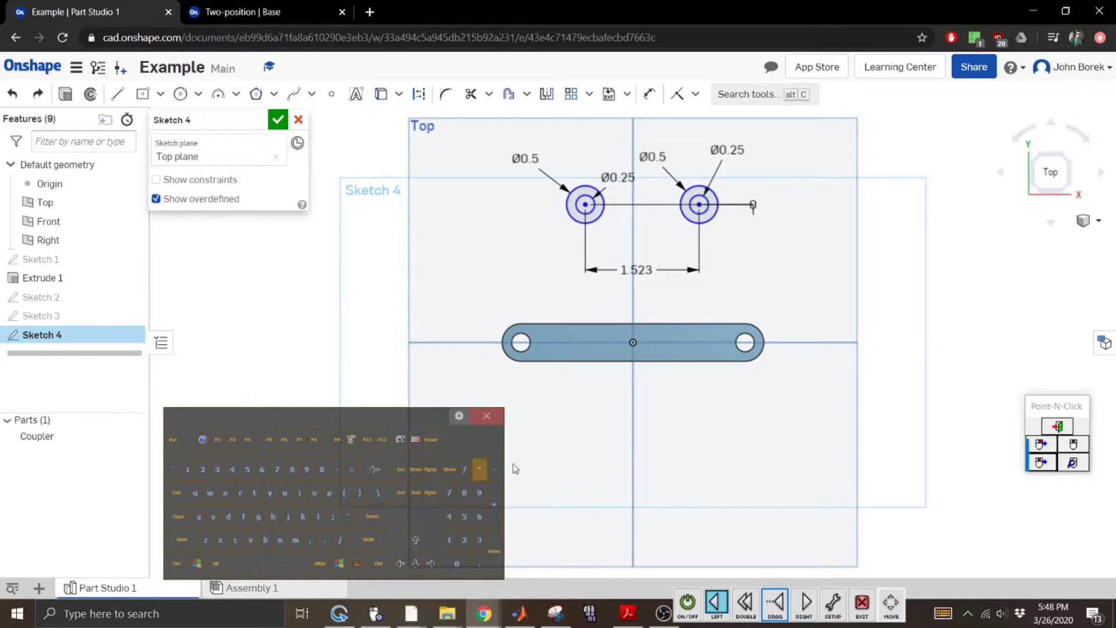
Draw a horizontal line connecting the topmost points of the two 0.5 in outer circles.
click(1092, 227)
click(1049, 308)
click(1094, 221)
click(1034, 319)
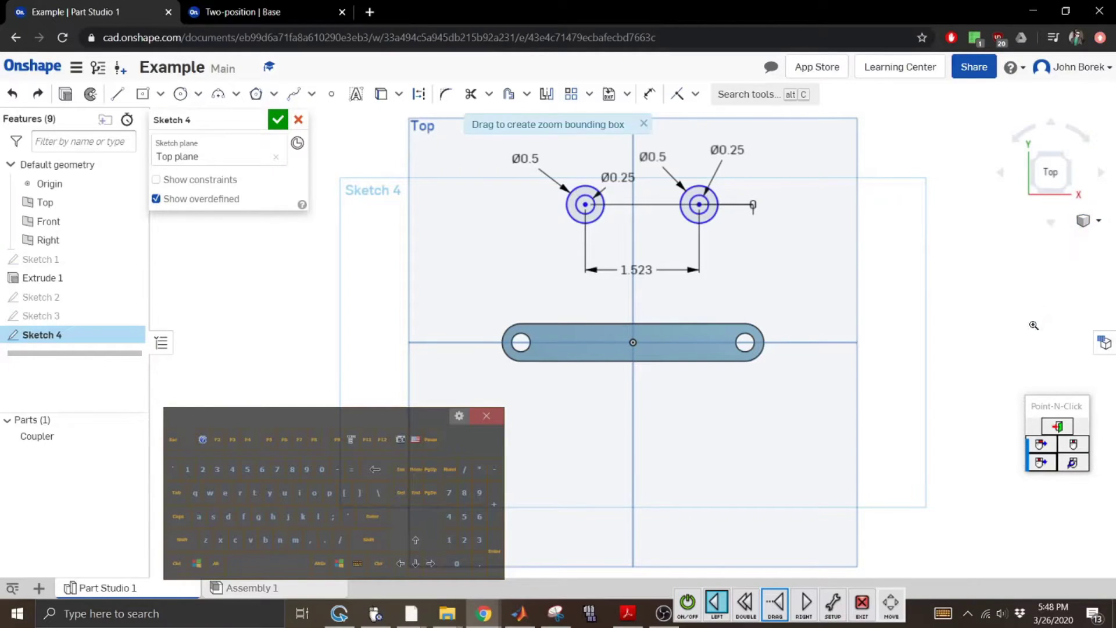
drag(491, 259, 753, 164)
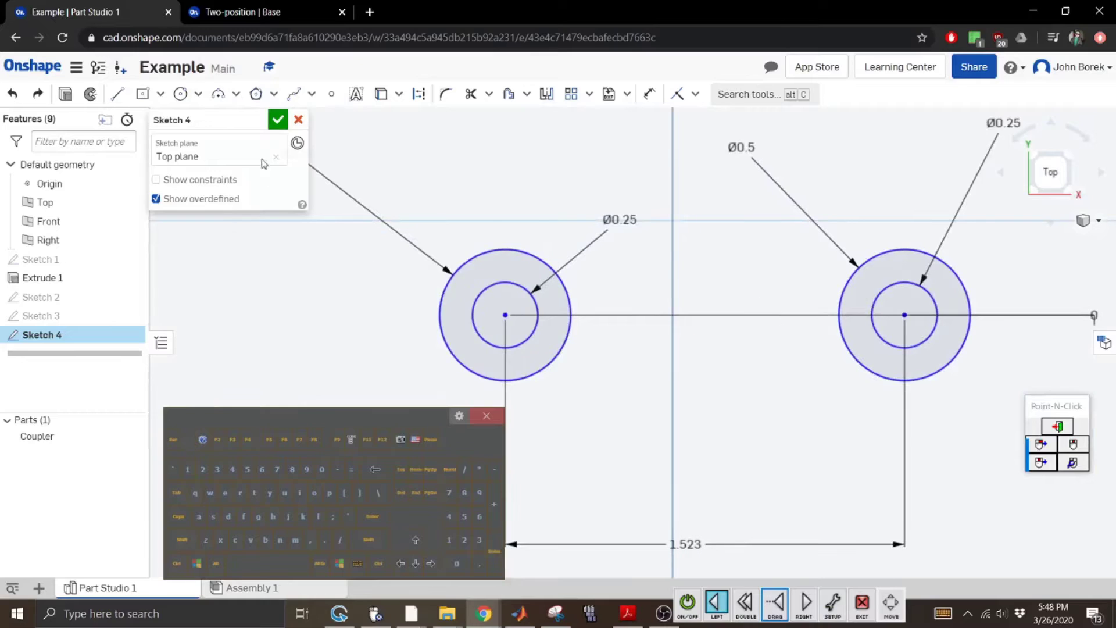
click(117, 96)
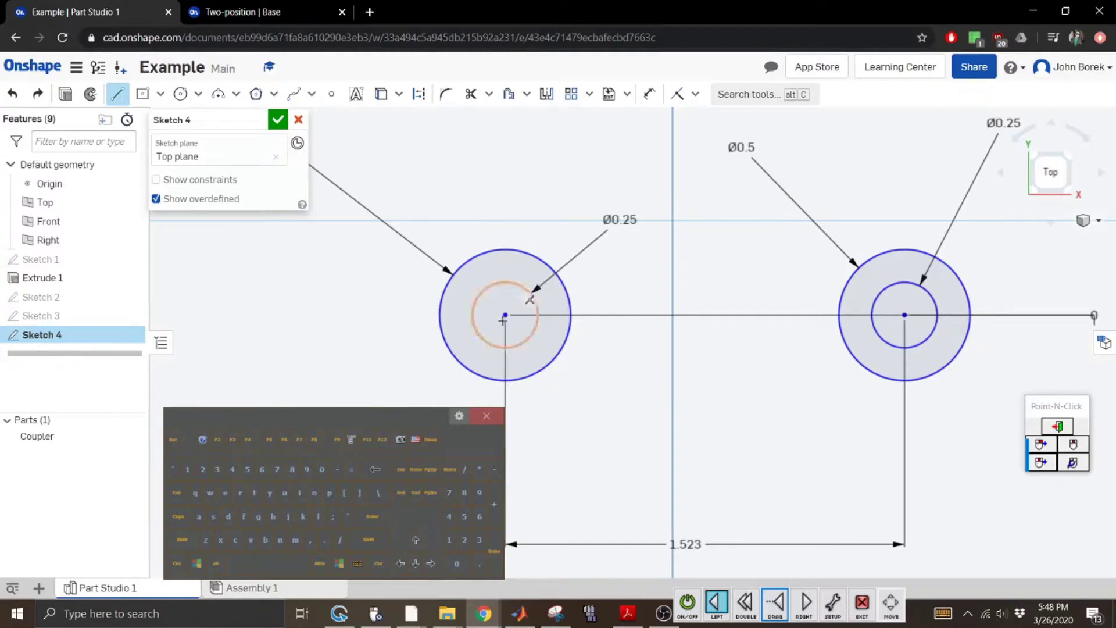
click(505, 249)
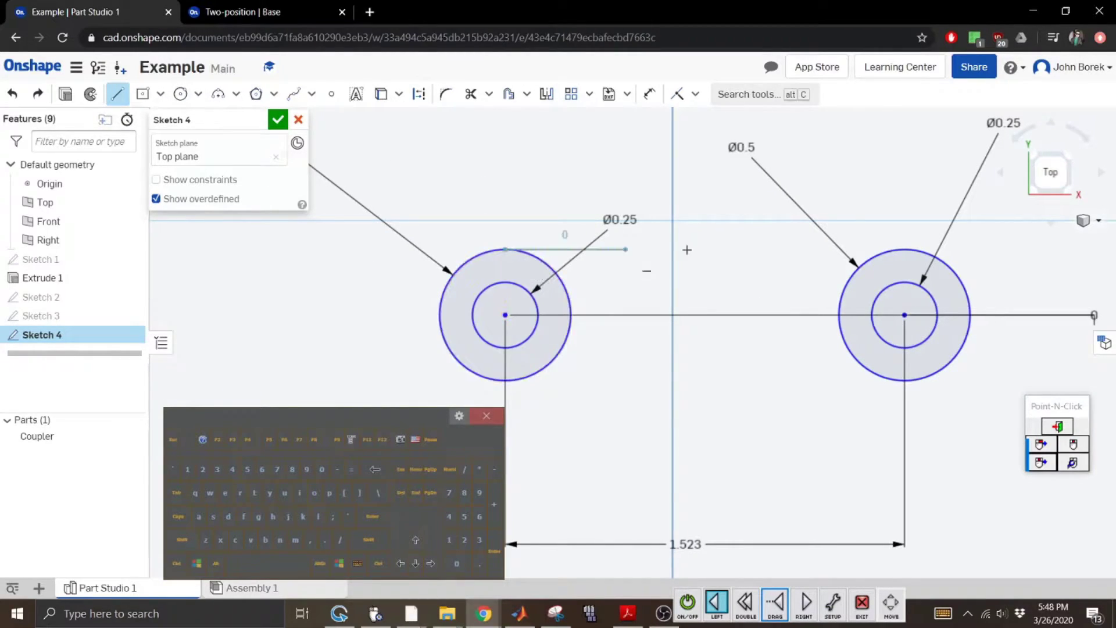
click(905, 249)
key(Escape)
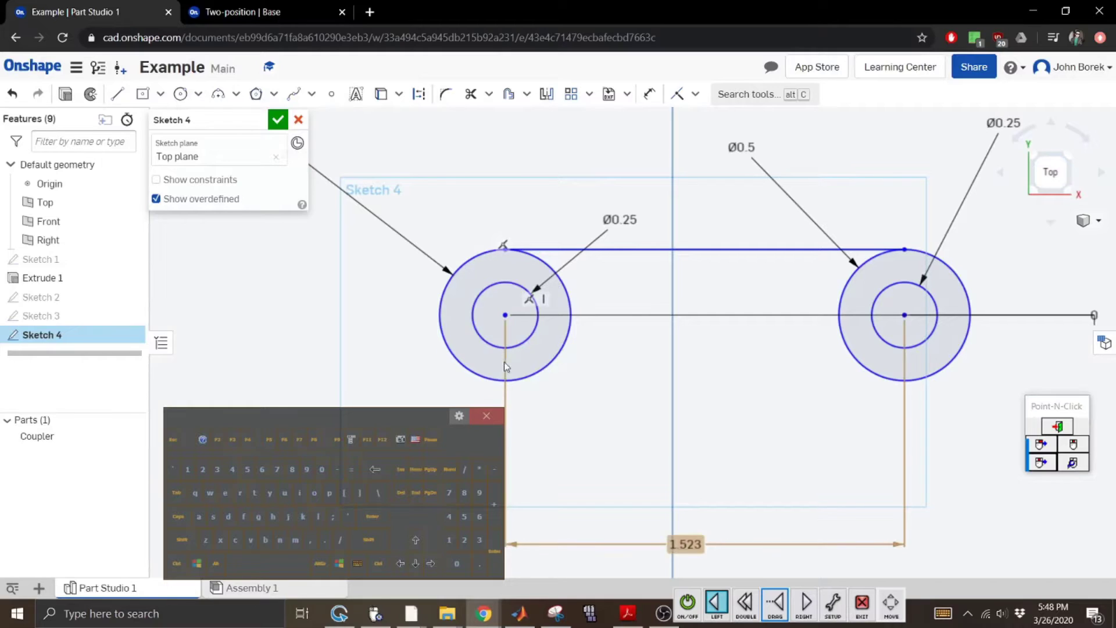
Draw a horizontal line connecting the bottommost points of the two 0.5 in outer circles of the 1.523 in link.
click(504, 379)
key(Escape)
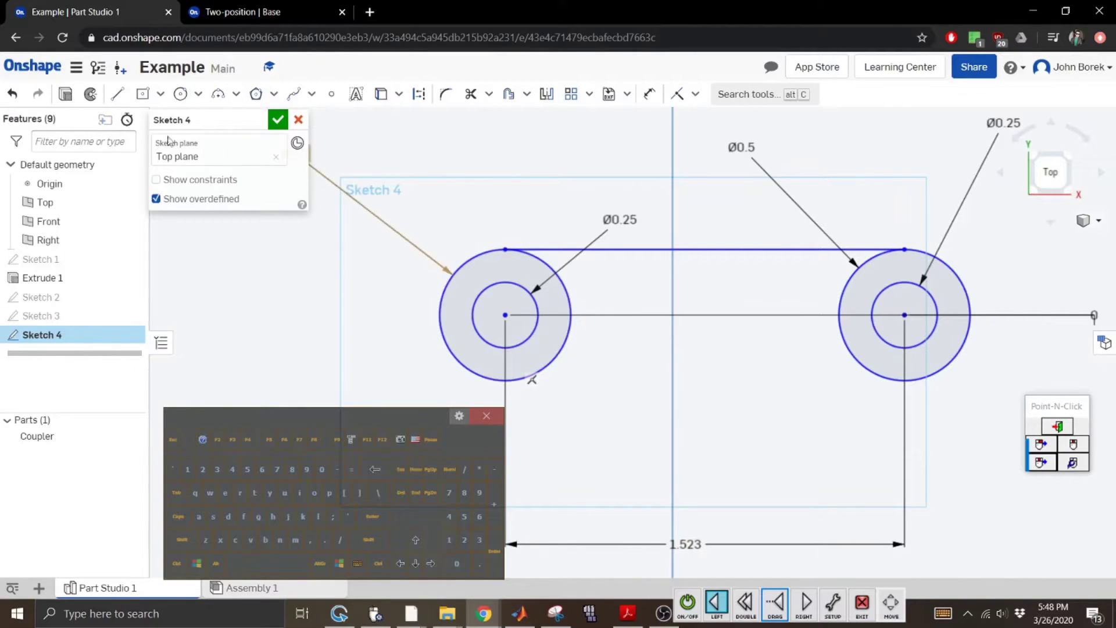
click(118, 95)
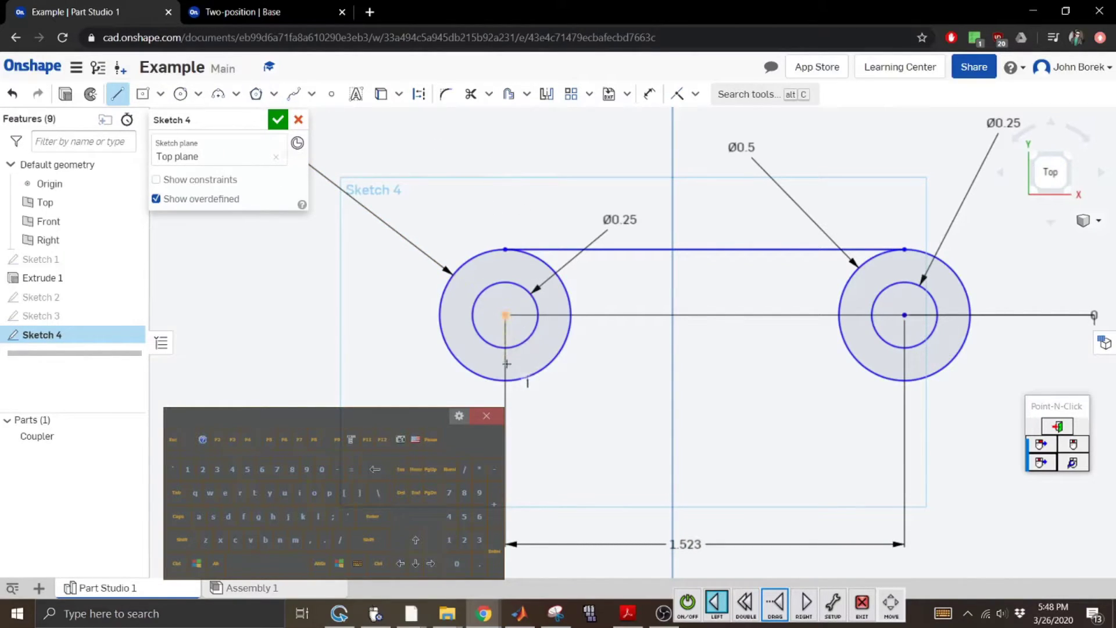
click(904, 380)
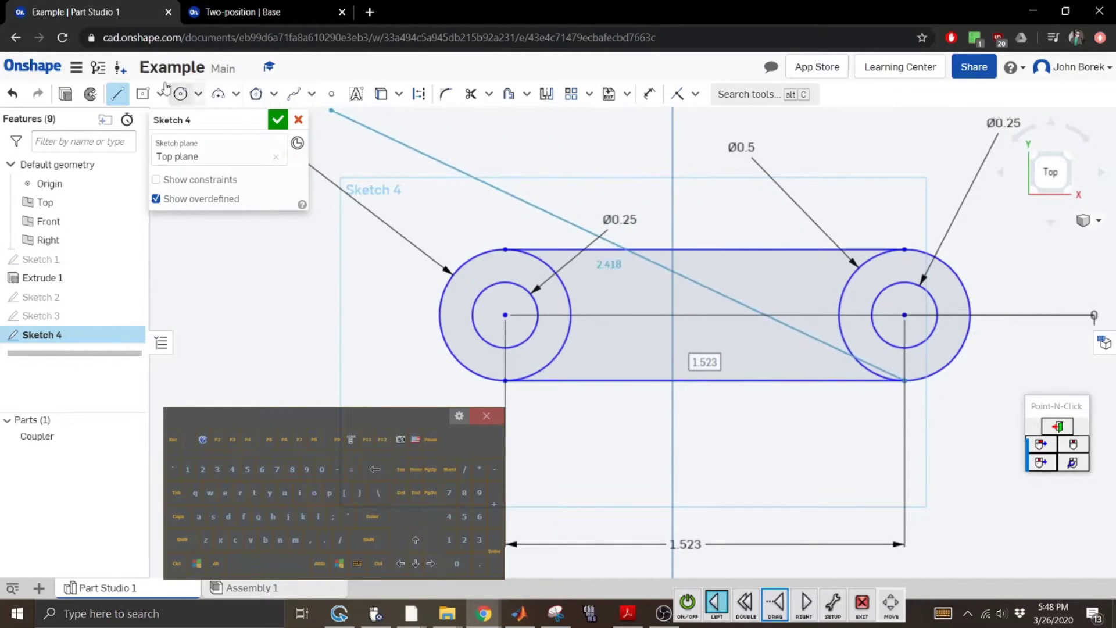
click(118, 94)
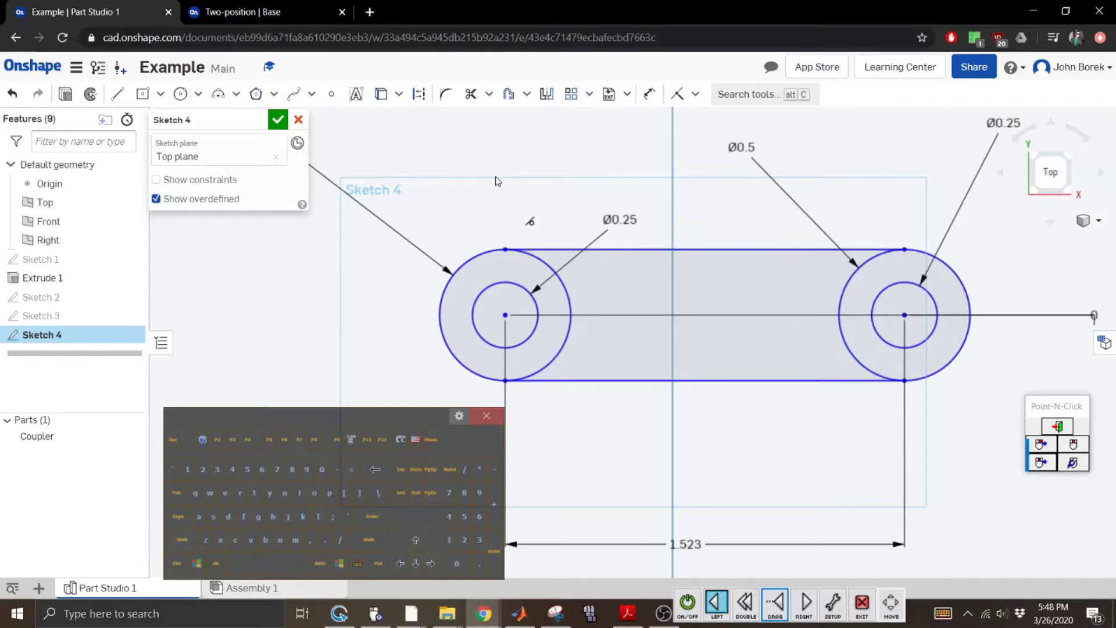
Trim away the inner-facing arcs of both 0.5 in circles to leave a single rounded link outline.
click(471, 95)
click(567, 289)
click(840, 318)
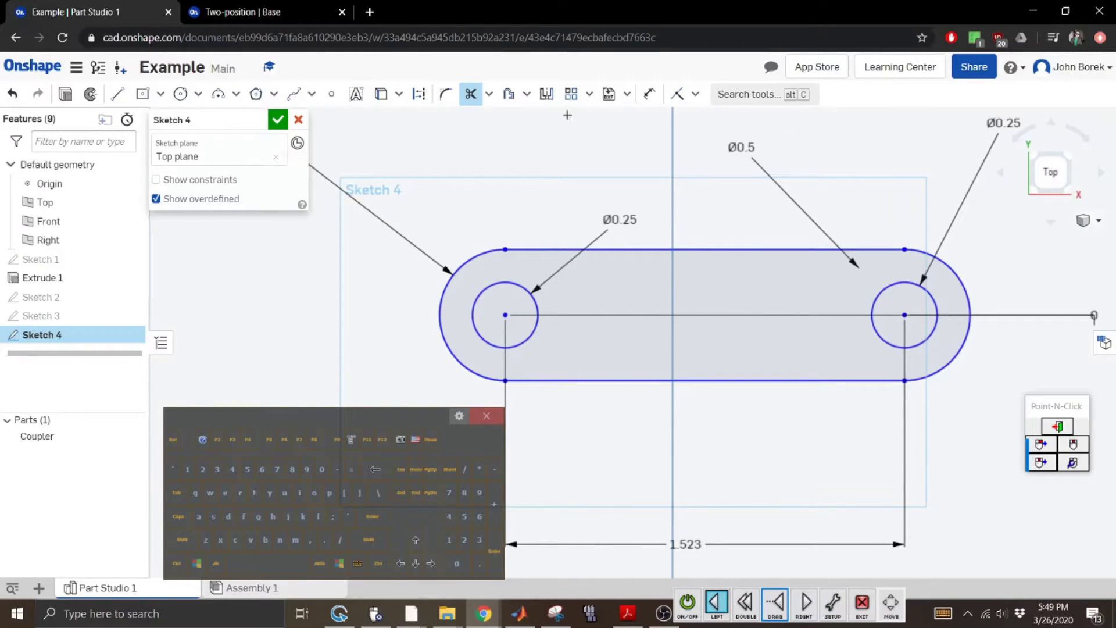
click(471, 94)
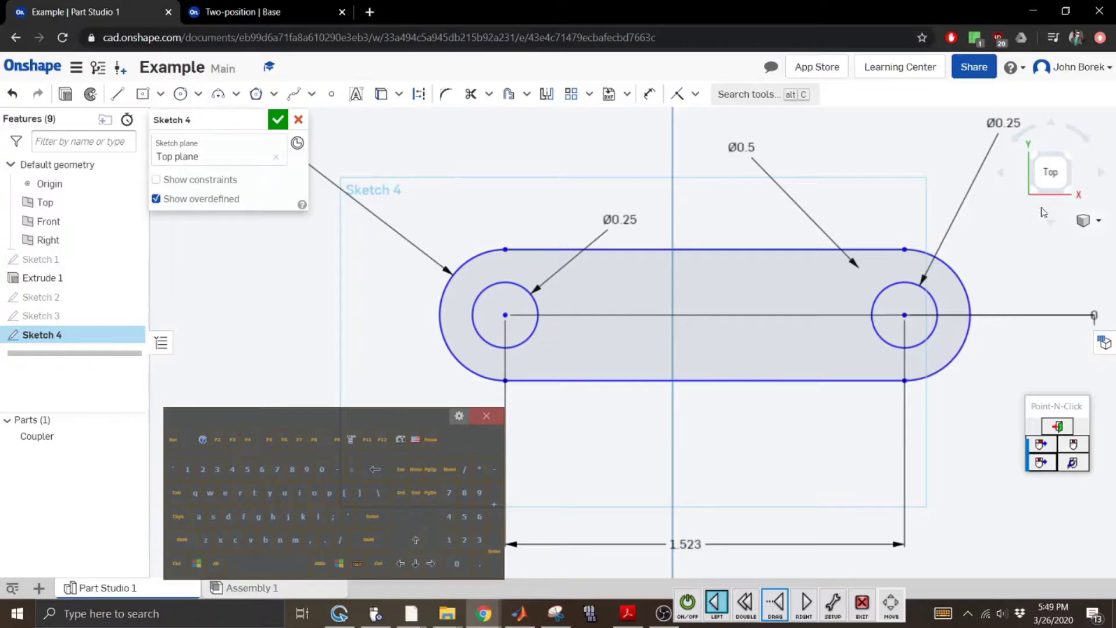
Sketch two outer circles, about 0.5 in and 0.44 in diameter, one above the other on the vertical axis below the coupler.
click(1099, 220)
click(1005, 239)
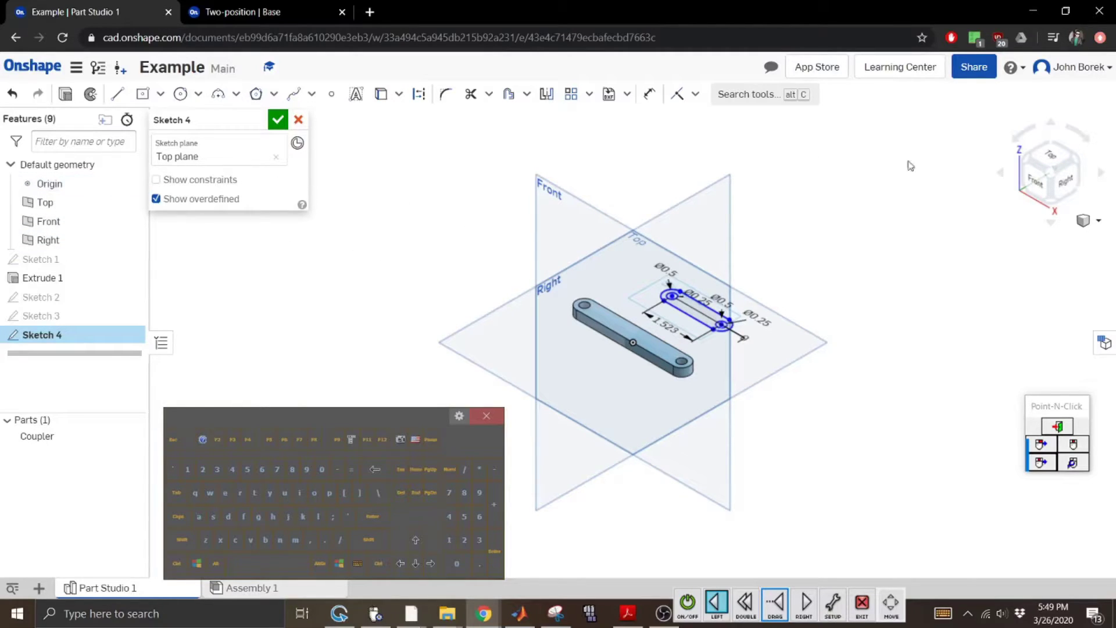
click(1050, 155)
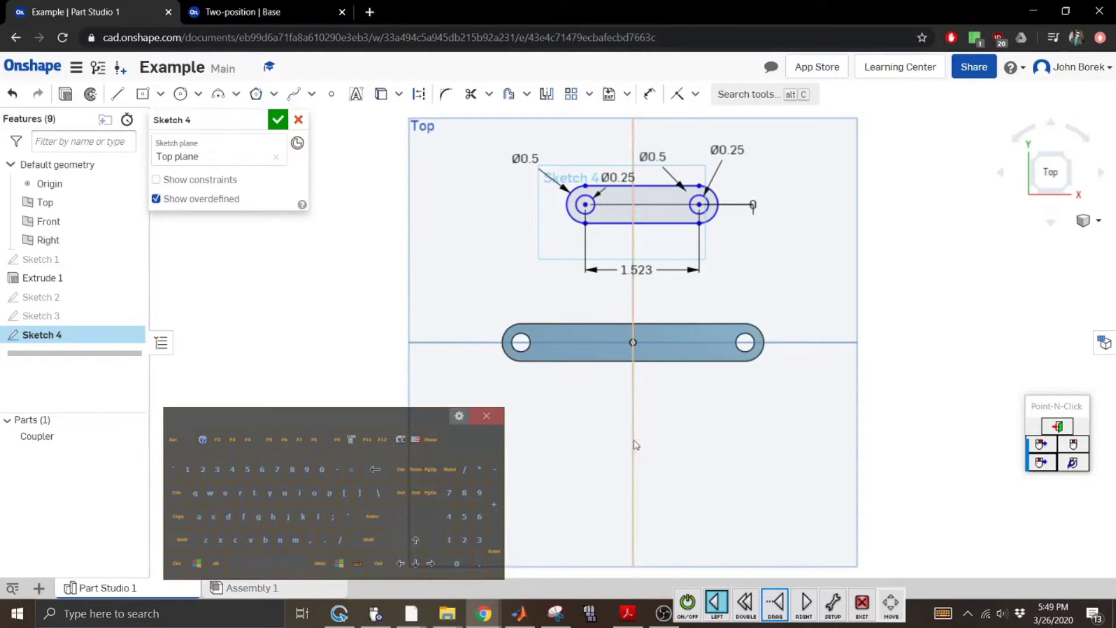
click(180, 95)
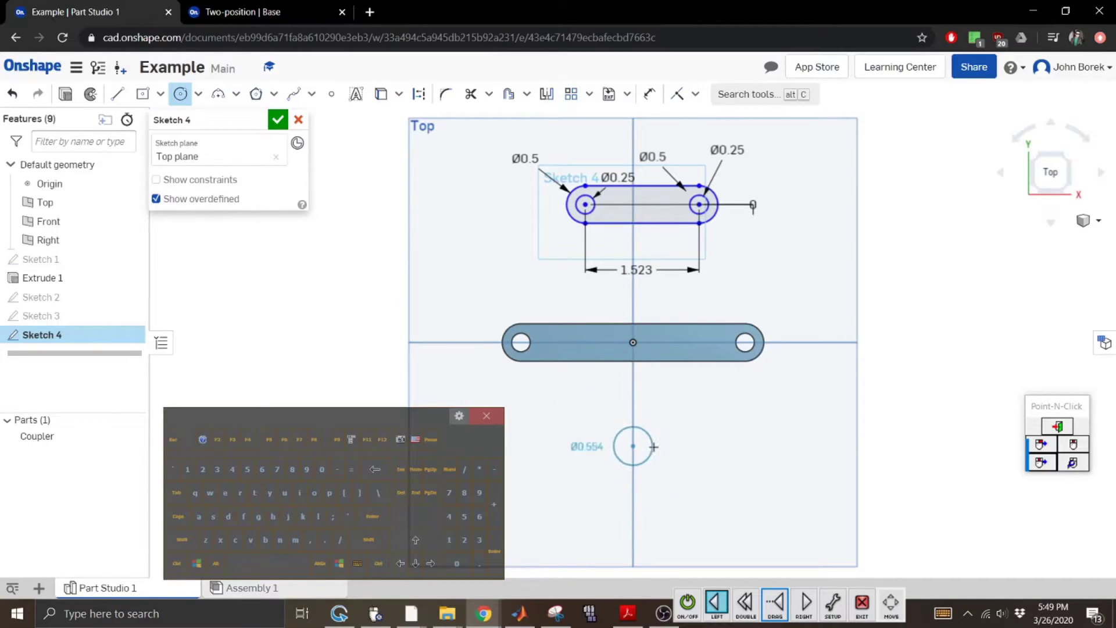
click(649, 455)
click(633, 550)
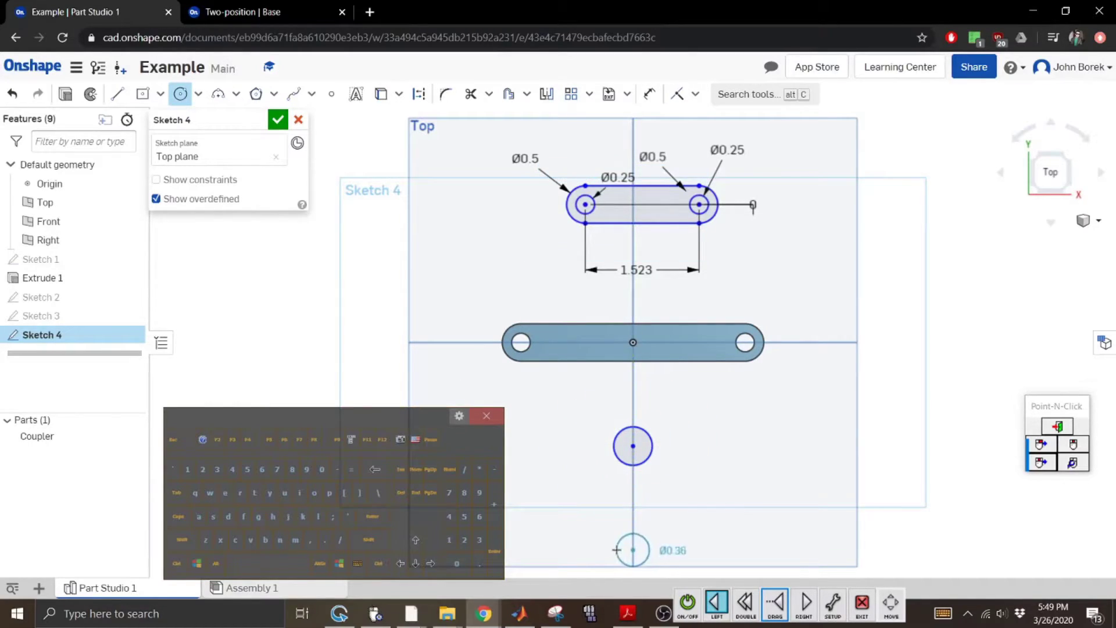
Add a smaller concentric circle inside each of the two new circles, the lower one about 0.24 in diameter.
click(633, 447)
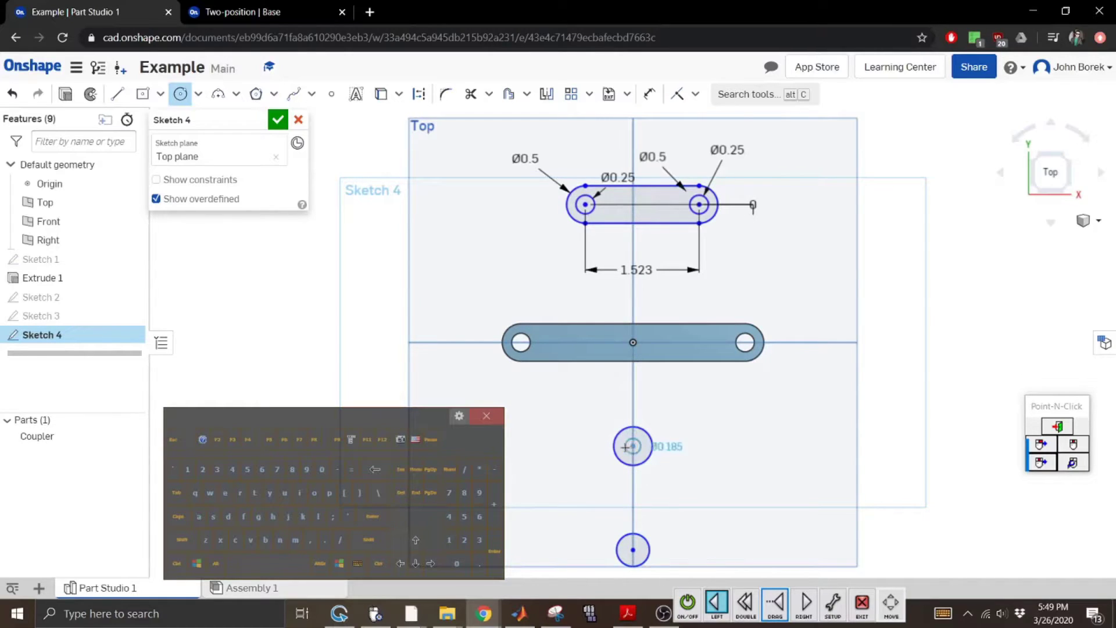
click(632, 550)
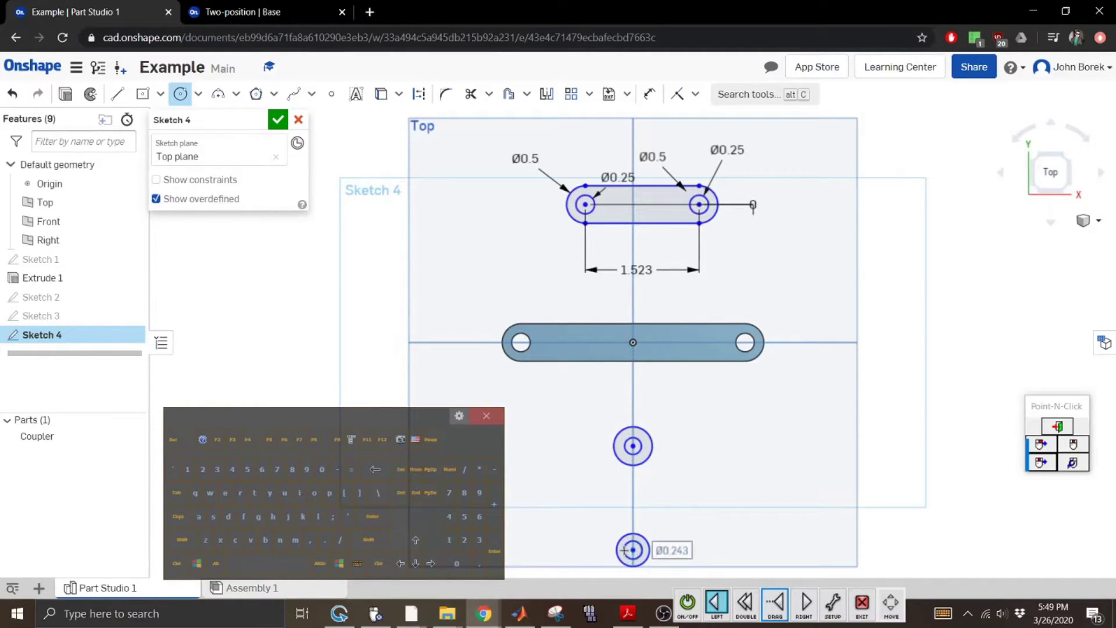
click(180, 94)
Dimension the two new outer circles below the coupler to 0.5 in diameter each.
click(650, 94)
click(653, 445)
click(712, 418)
click(467, 516)
click(373, 516)
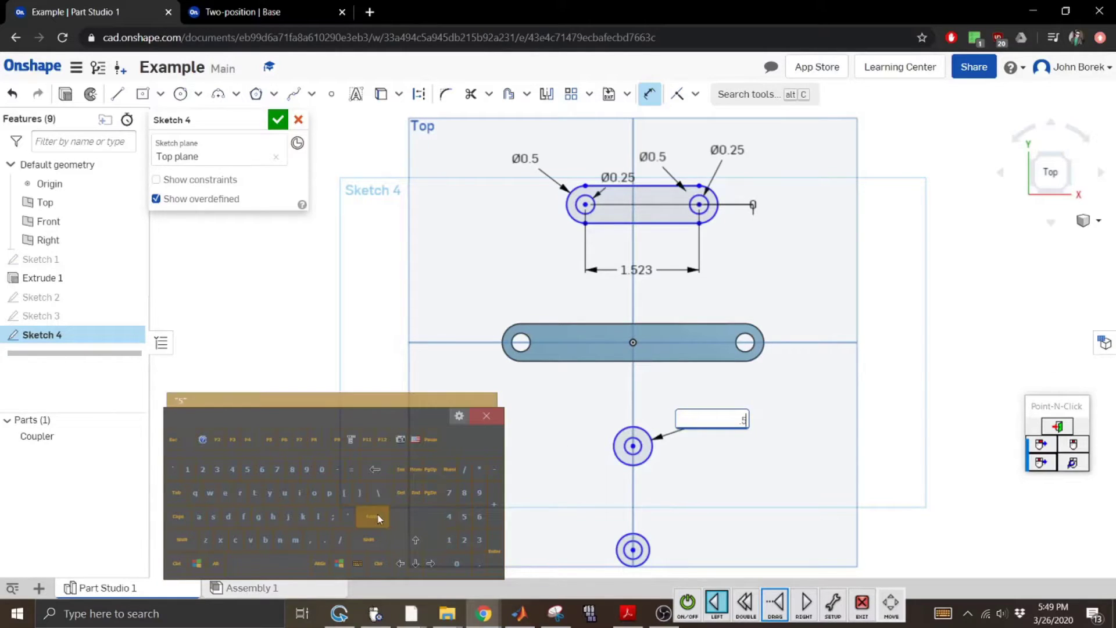
click(651, 532)
click(716, 524)
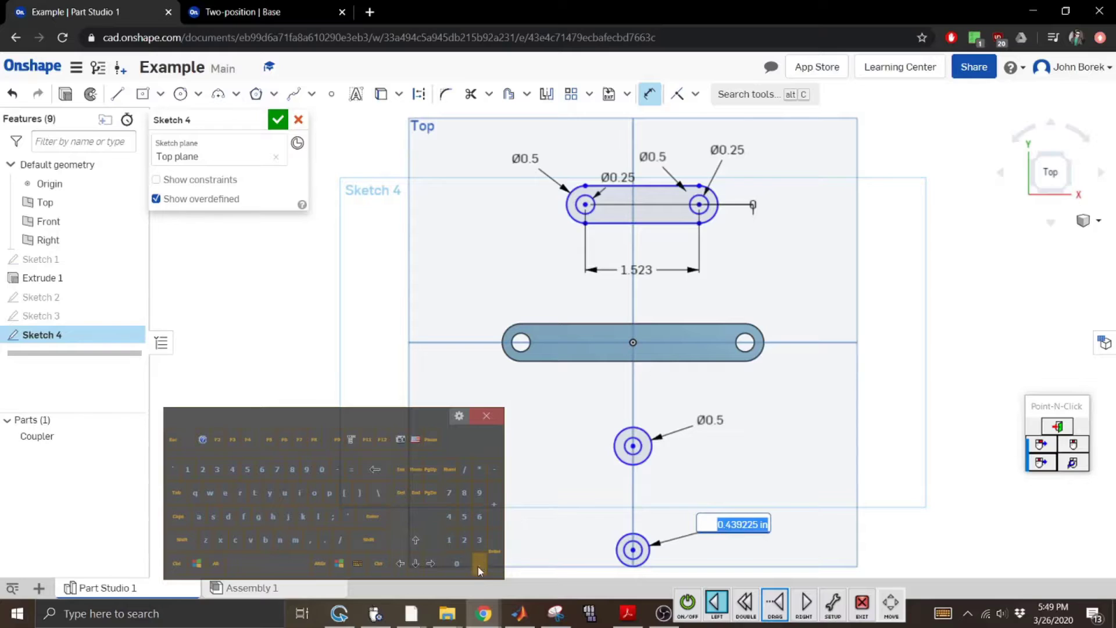
click(480, 567)
click(464, 516)
click(372, 516)
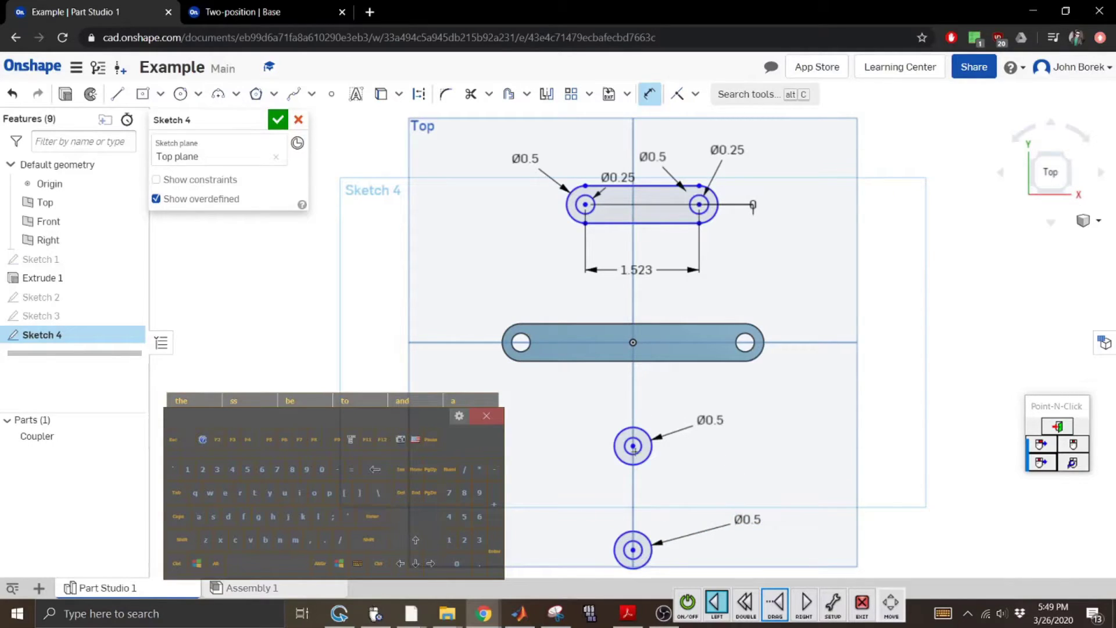
Dimension the two new inner circles below the coupler to 0.25 in diameter each.
click(642, 449)
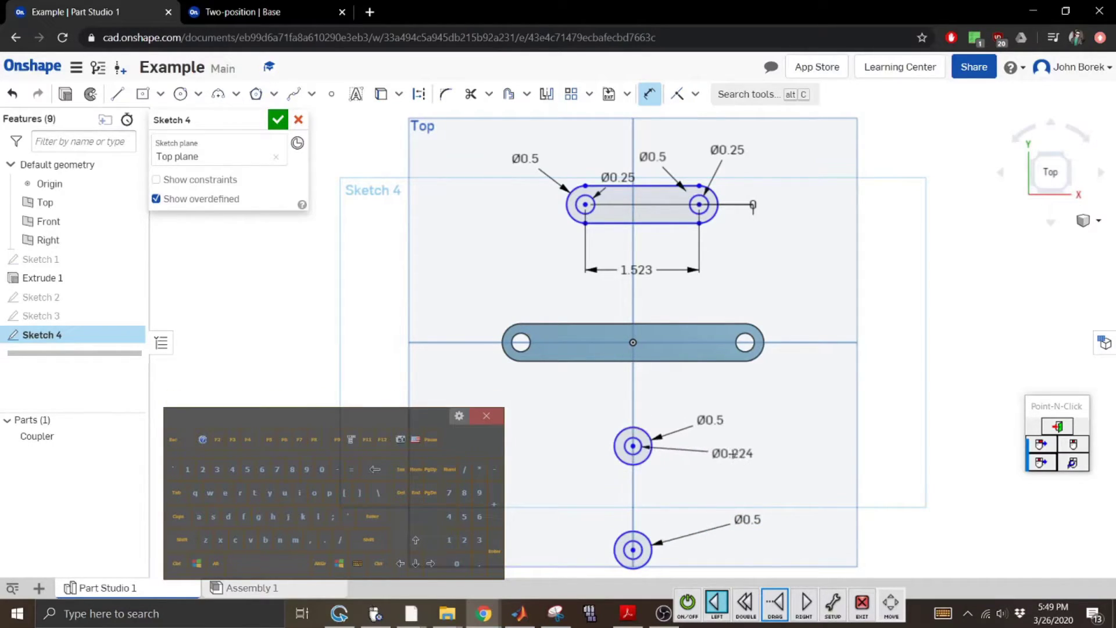
click(716, 454)
click(479, 566)
click(372, 517)
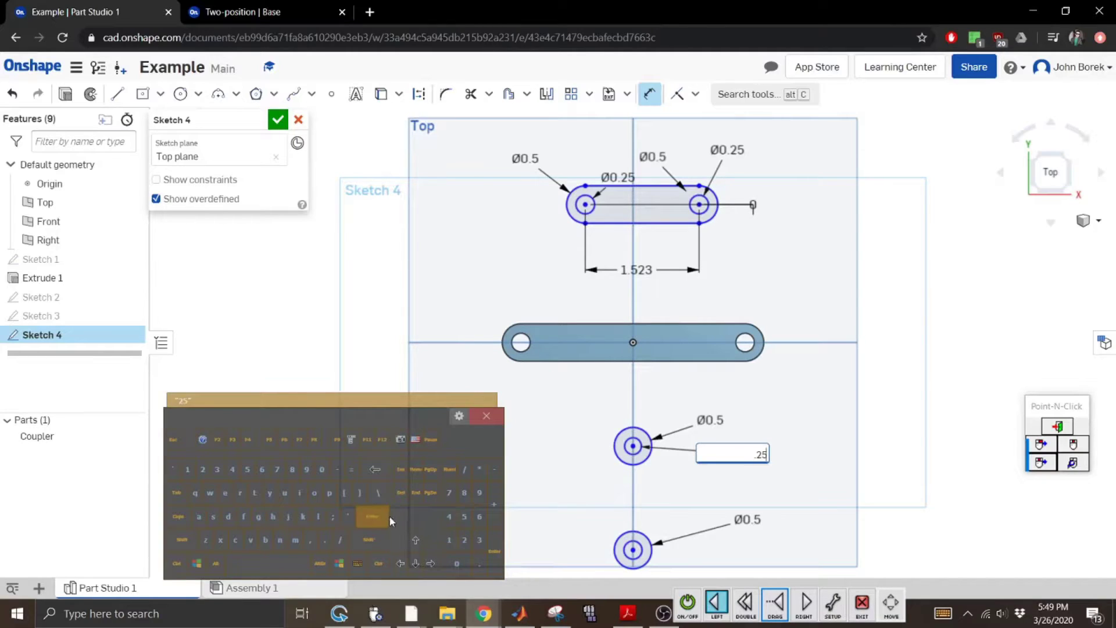
click(641, 550)
click(769, 546)
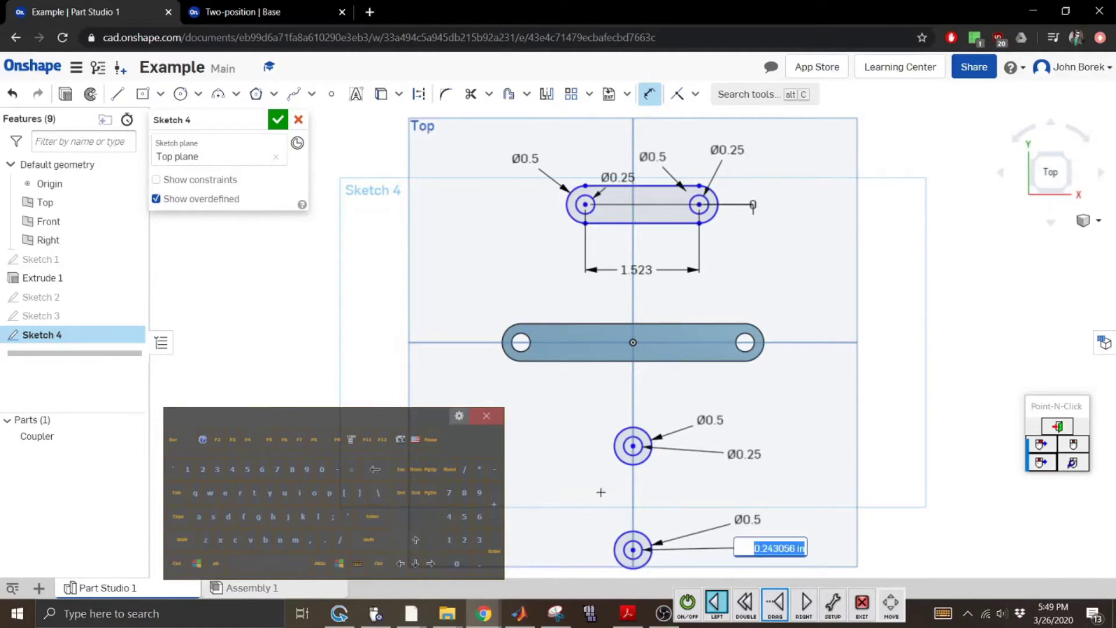
click(480, 564)
click(464, 539)
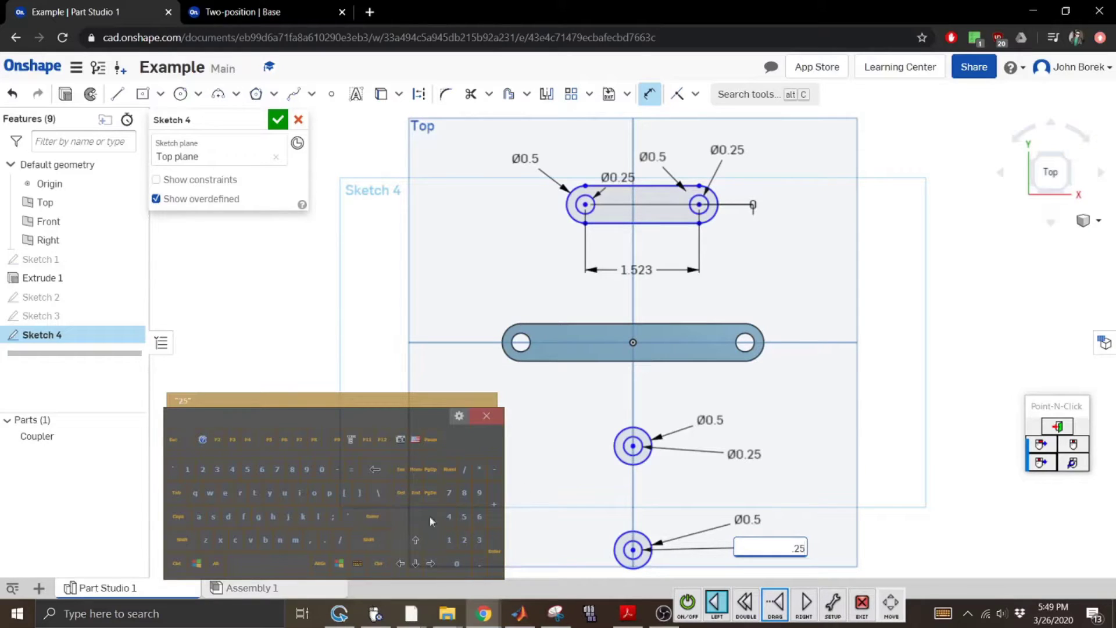
click(372, 516)
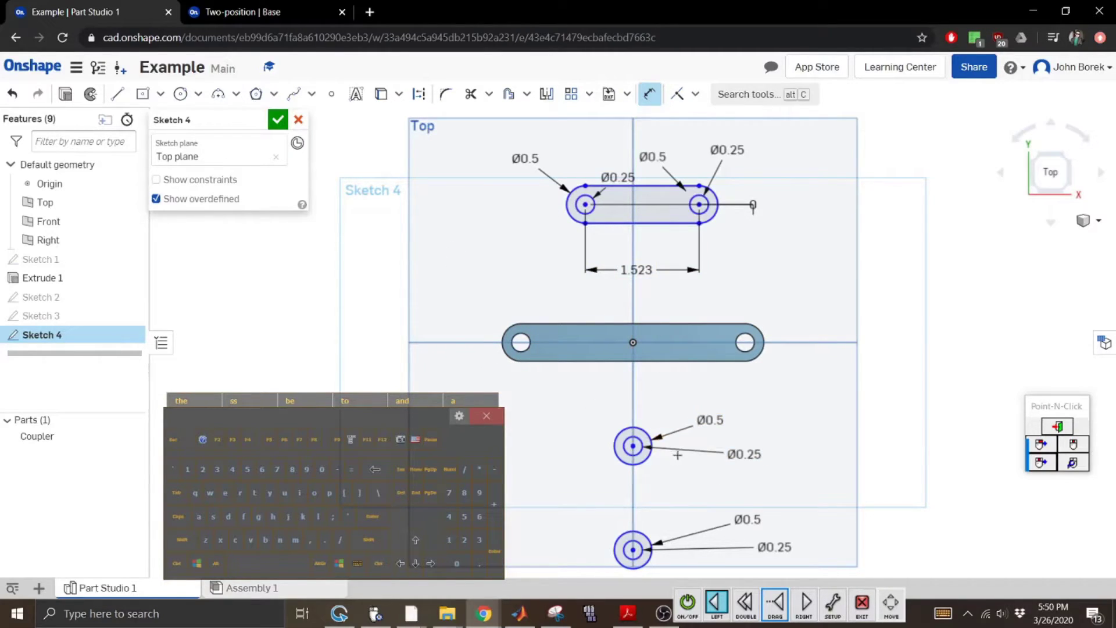
Check the link length in the Snipping Tool capture and set the vertical distance between the two new circle centres to 2.437 in.
click(650, 544)
click(633, 446)
click(551, 453)
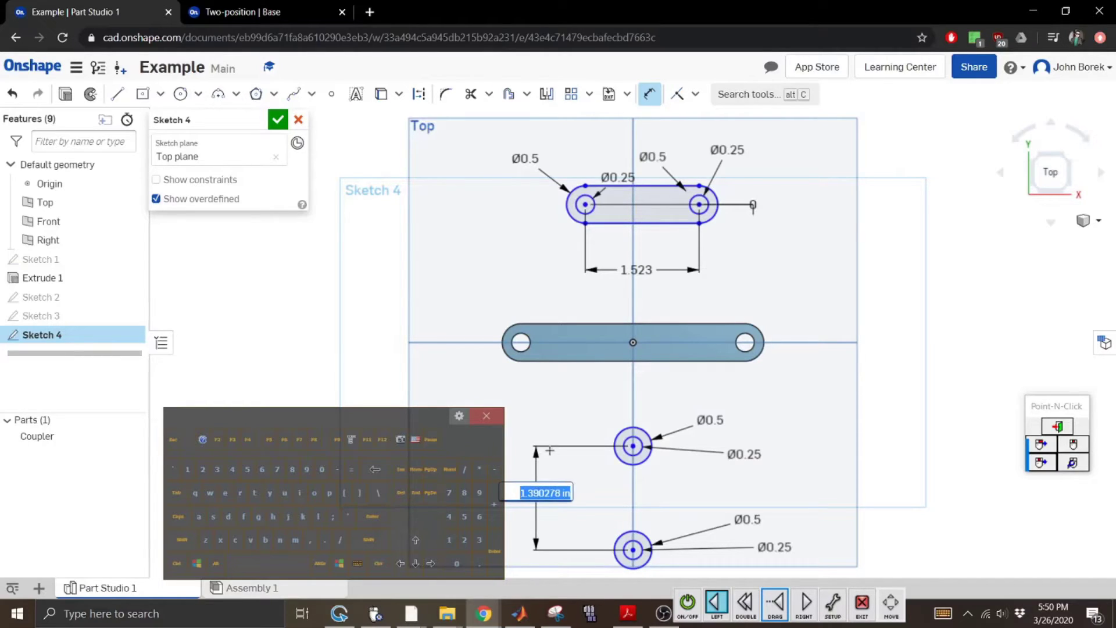
click(556, 613)
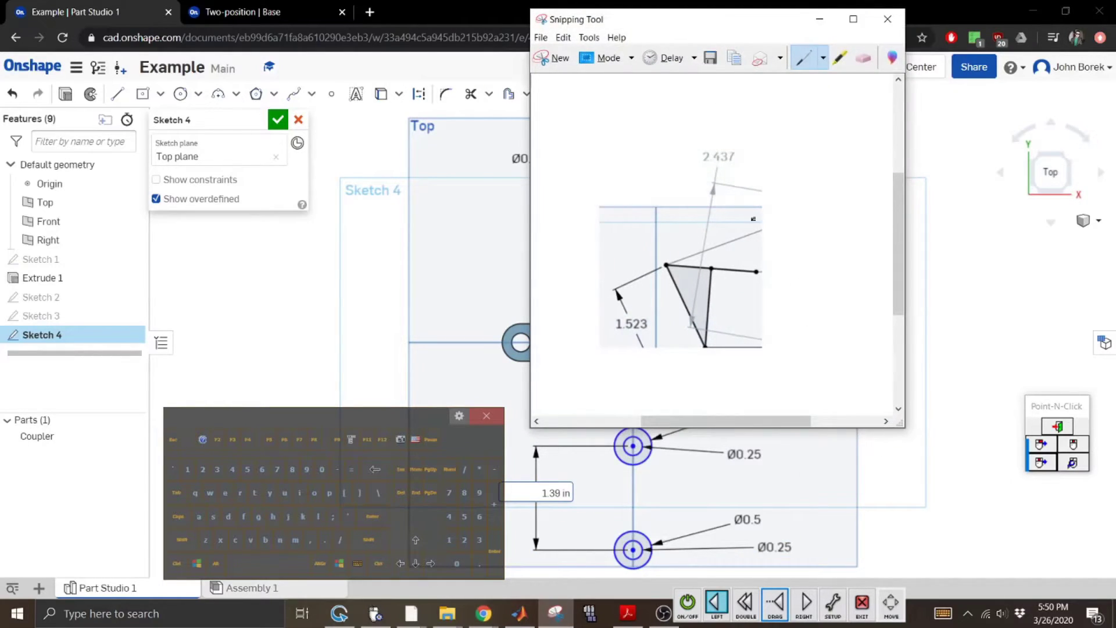
click(819, 19)
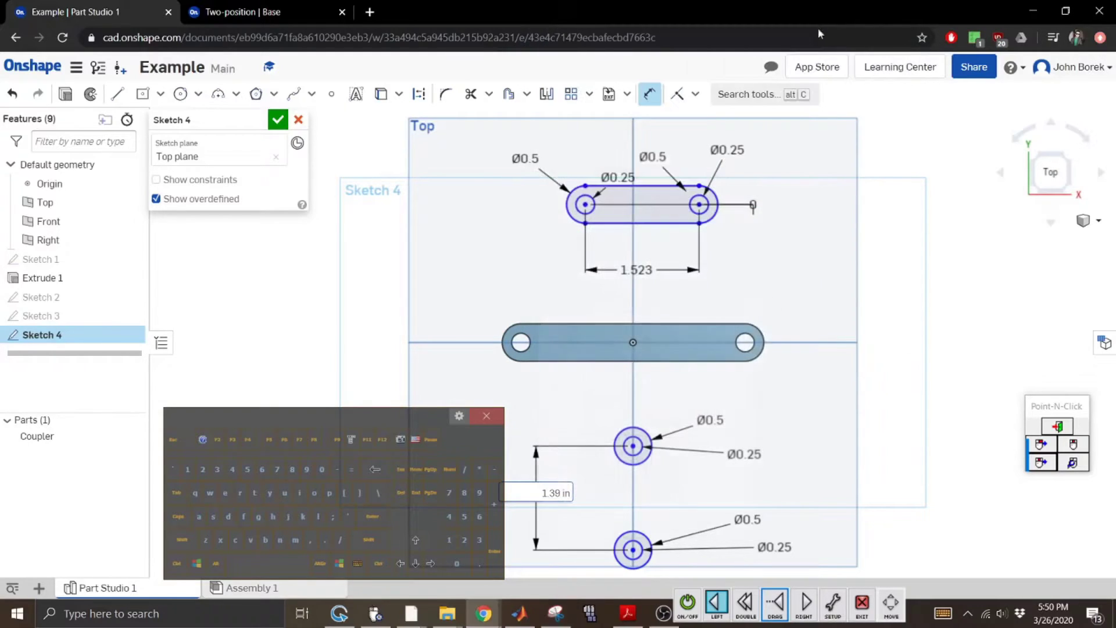
click(478, 538)
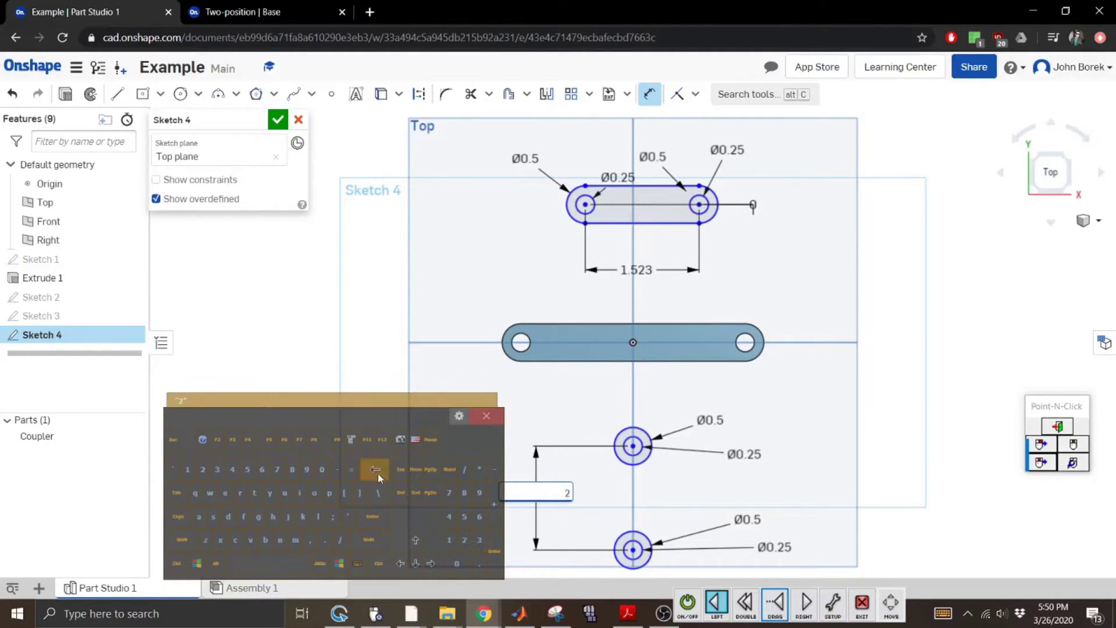
click(464, 541)
click(481, 563)
click(449, 518)
click(478, 541)
click(449, 493)
click(372, 516)
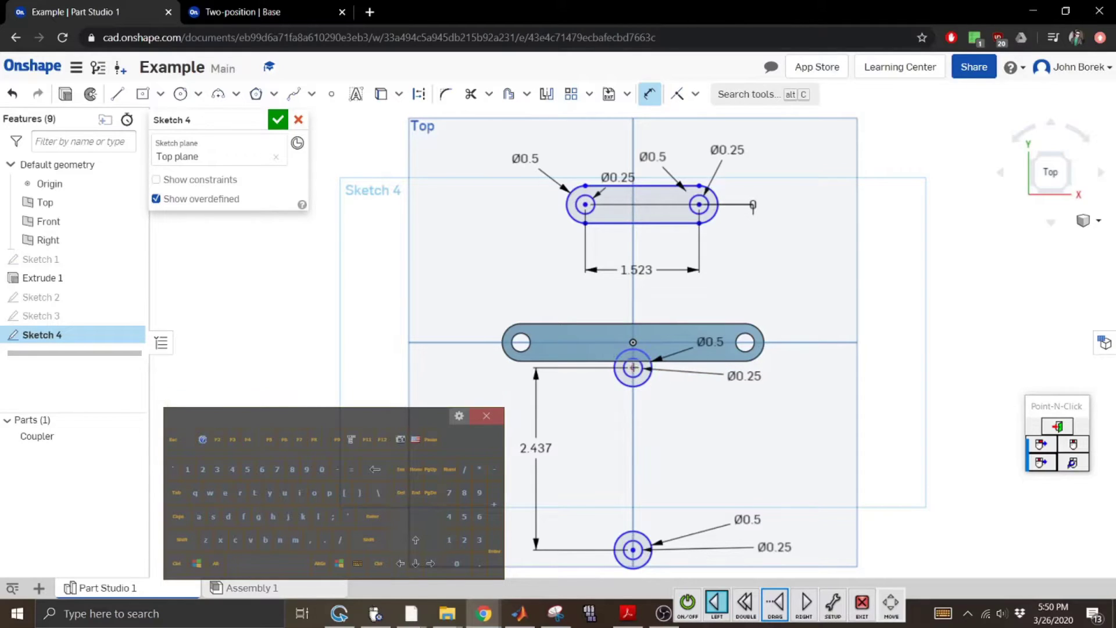
Set the vertical distance from the horizontal axis through the coupler to the upper new circle's centre to 1 in.
click(480, 342)
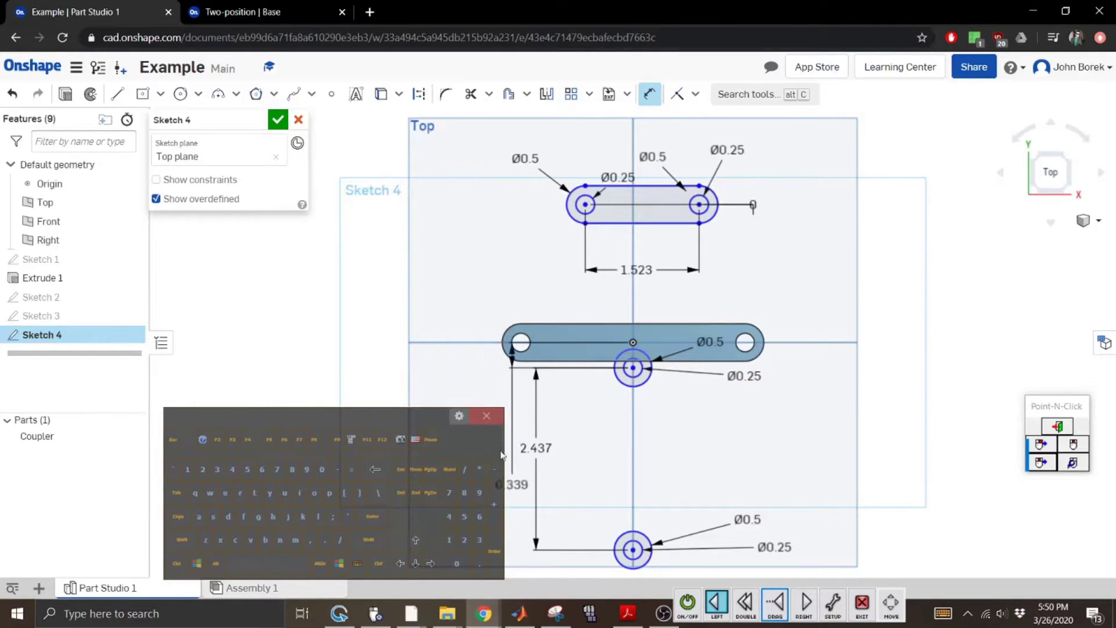
click(430, 357)
click(449, 540)
click(372, 516)
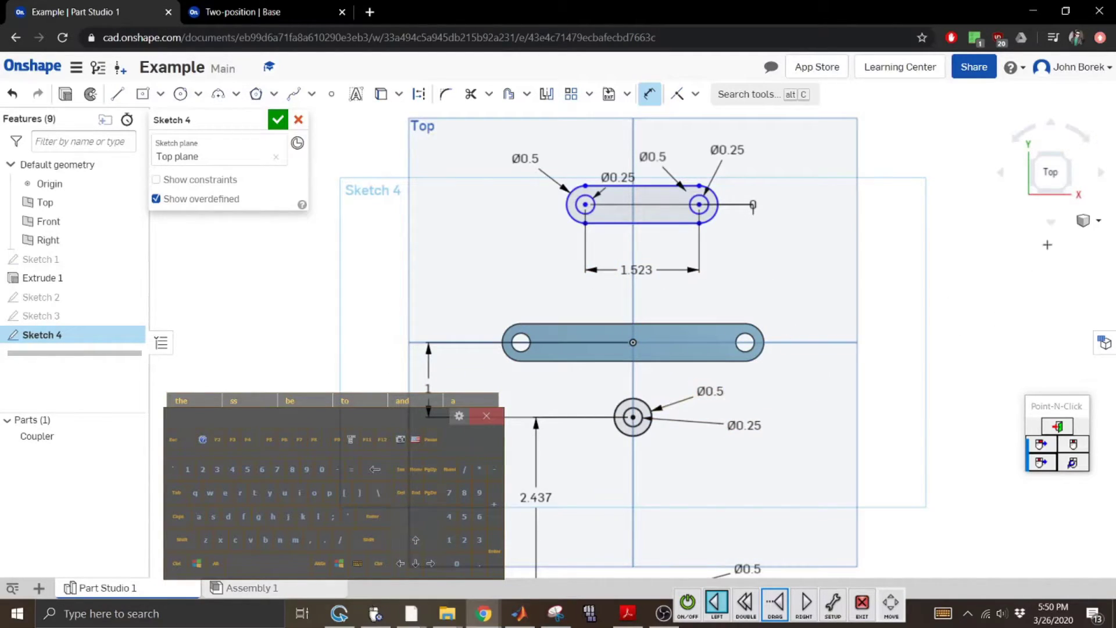
Draw a vertical line connecting the leftmost points of the two 0.5 in circles of the 2.437 in link.
click(1086, 227)
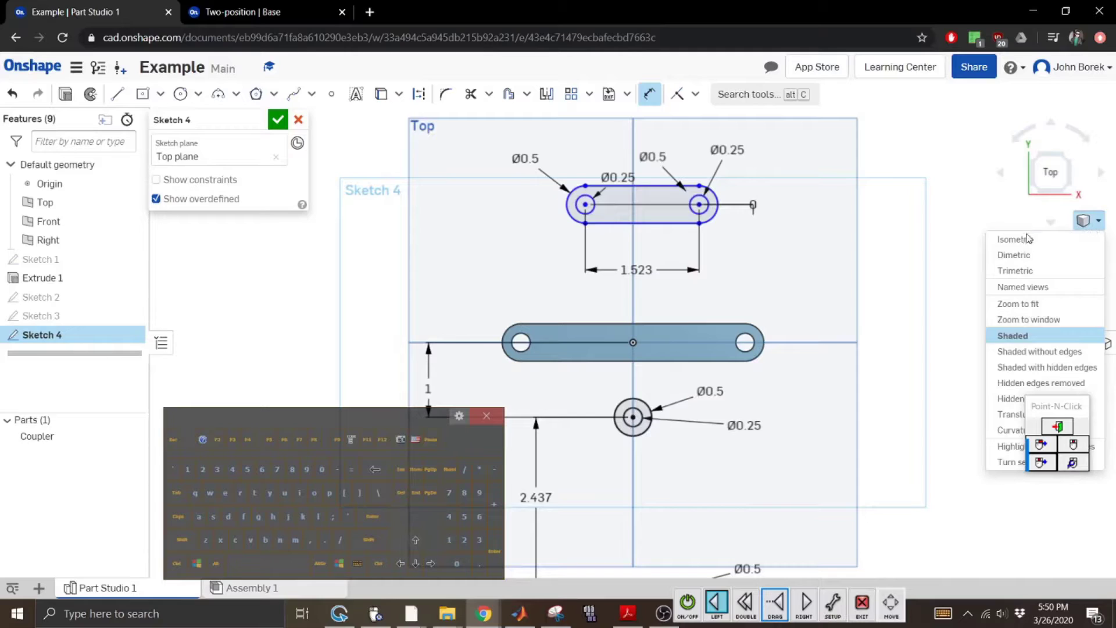
click(1023, 305)
click(1085, 227)
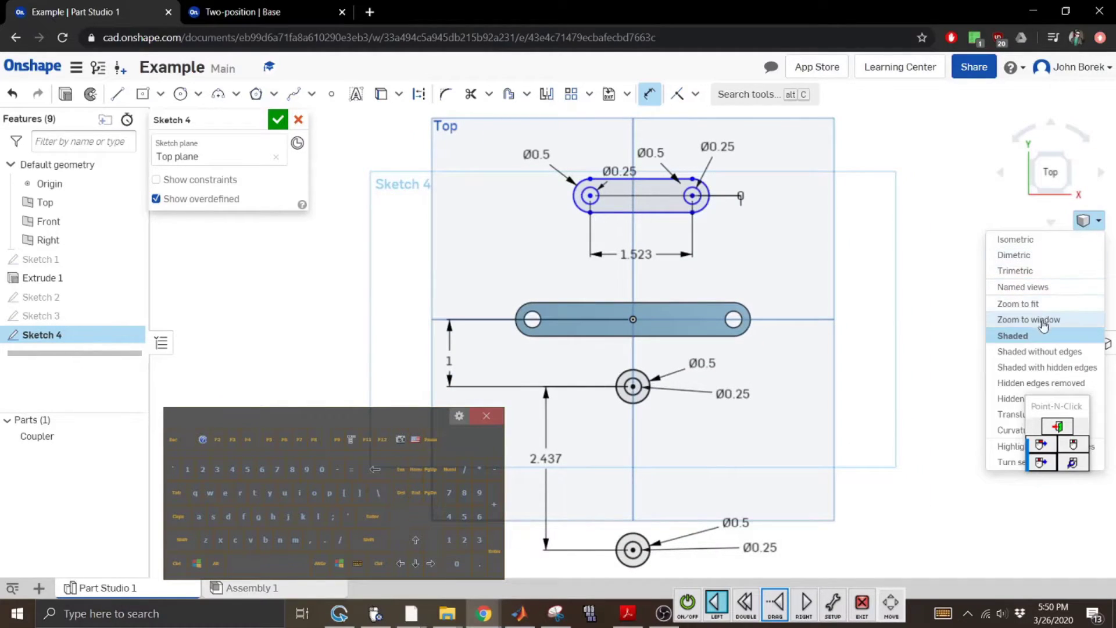
click(1024, 317)
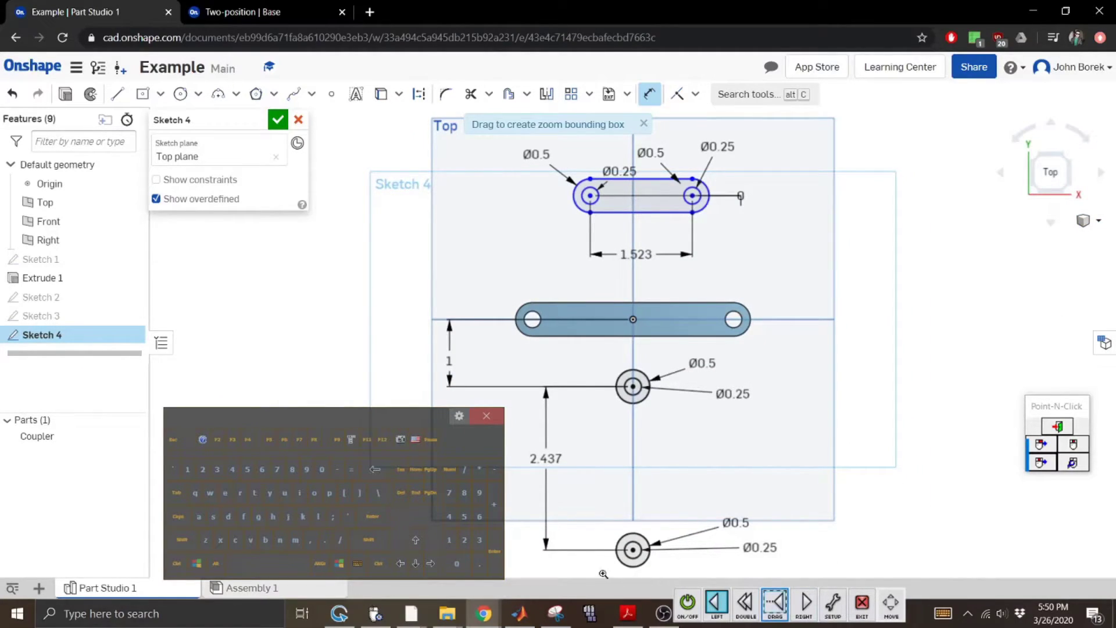
mouse_move(599, 574)
mouse_down()
mouse_move(669, 391)
mouse_move(669, 352)
mouse_move(682, 349)
mouse_up()
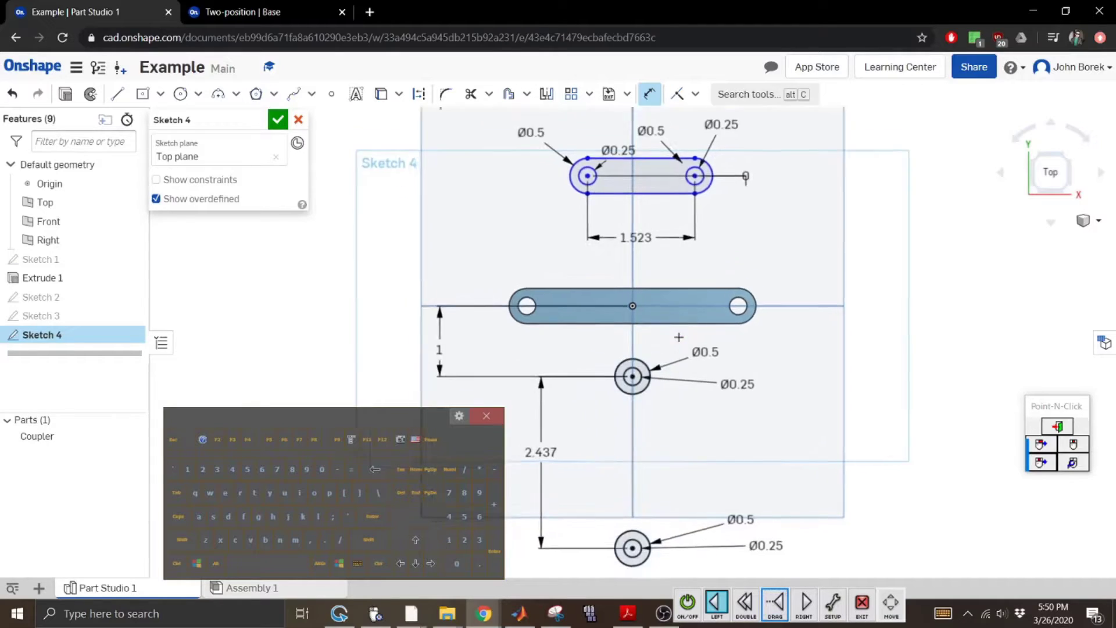
click(119, 95)
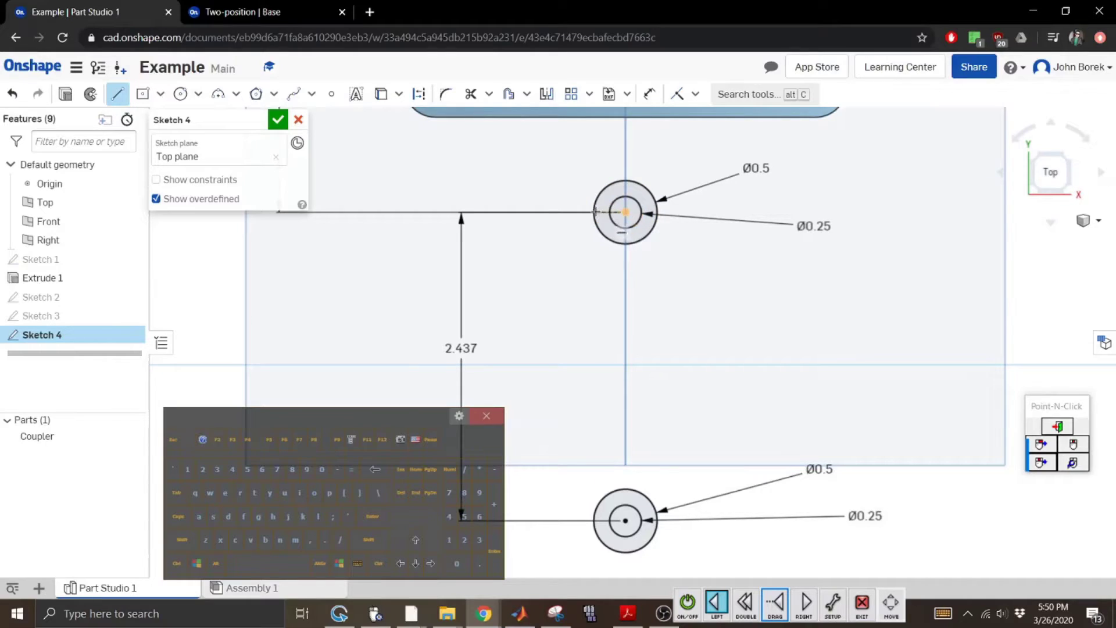
click(593, 212)
click(593, 520)
click(114, 95)
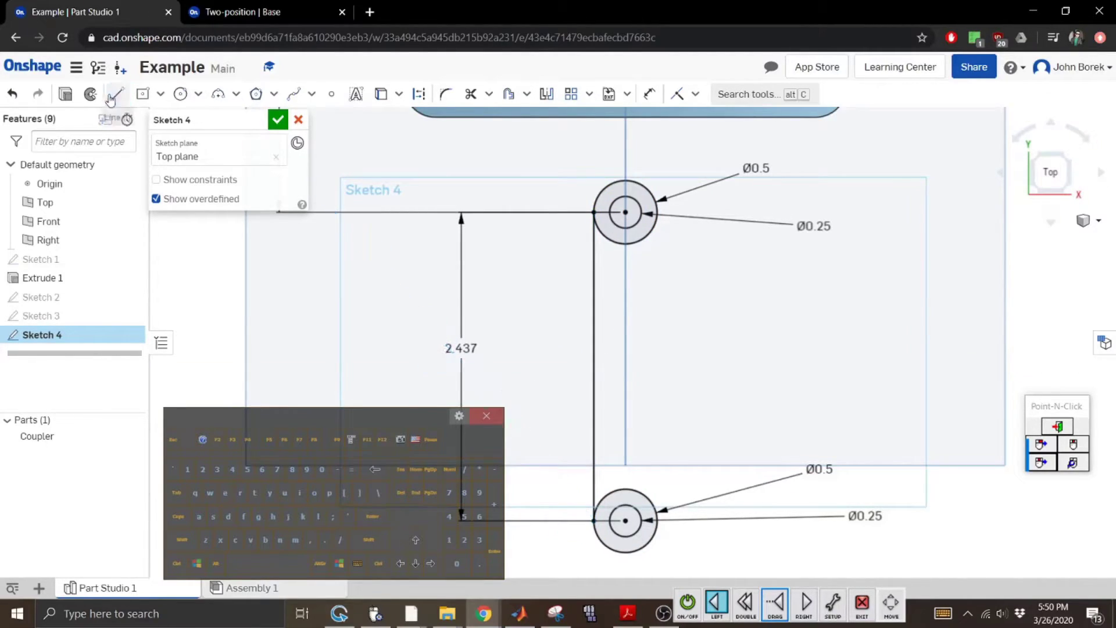
Draw a vertical line connecting the rightmost points of the two 0.5 in circles of the 2.437 in link.
click(115, 96)
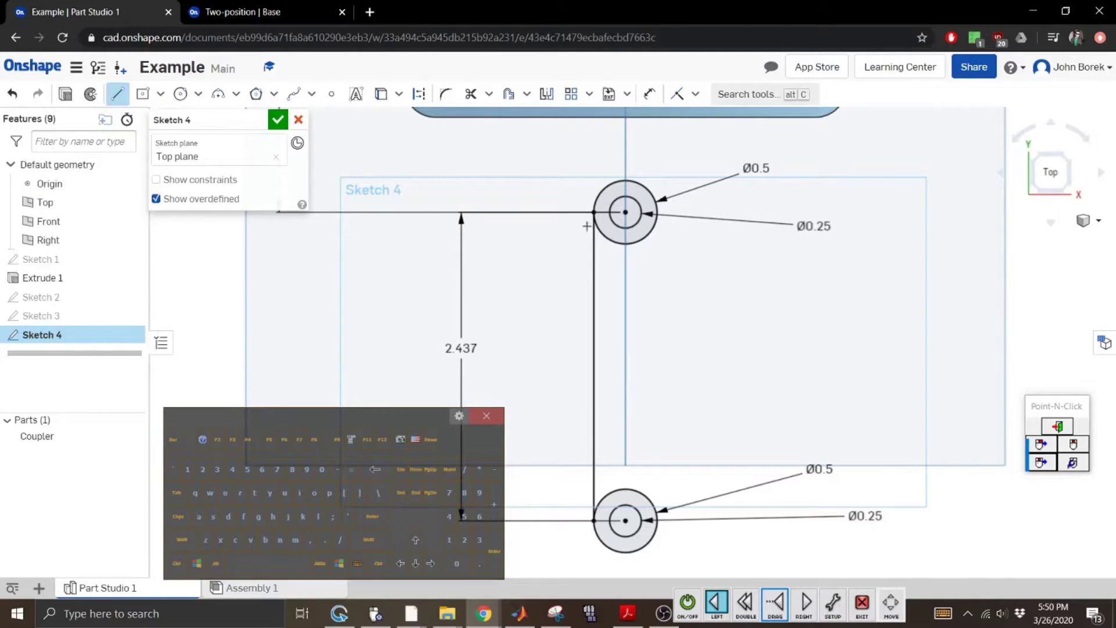
click(656, 216)
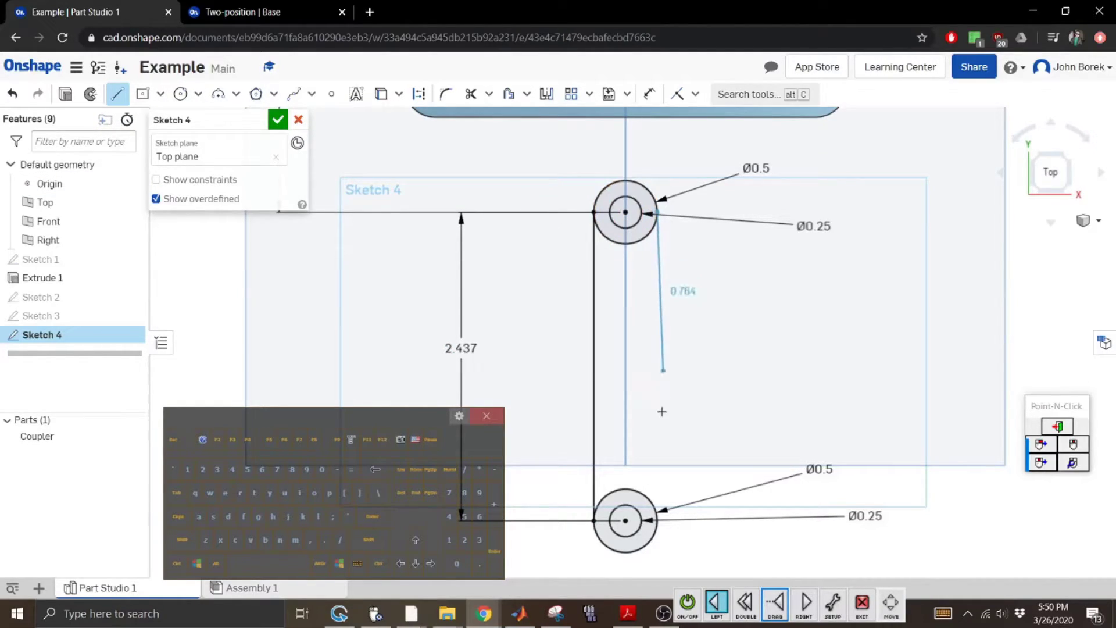
click(655, 520)
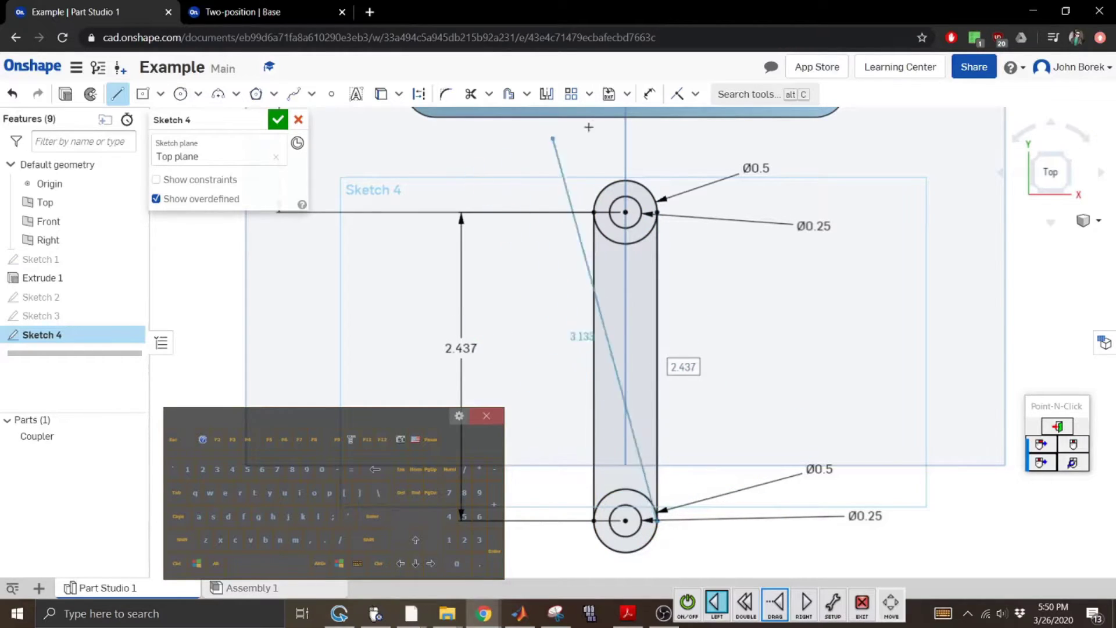
Trim the inner arcs of both 0.5 in circles to leave a rounded link outline, and finish the sketch.
click(637, 242)
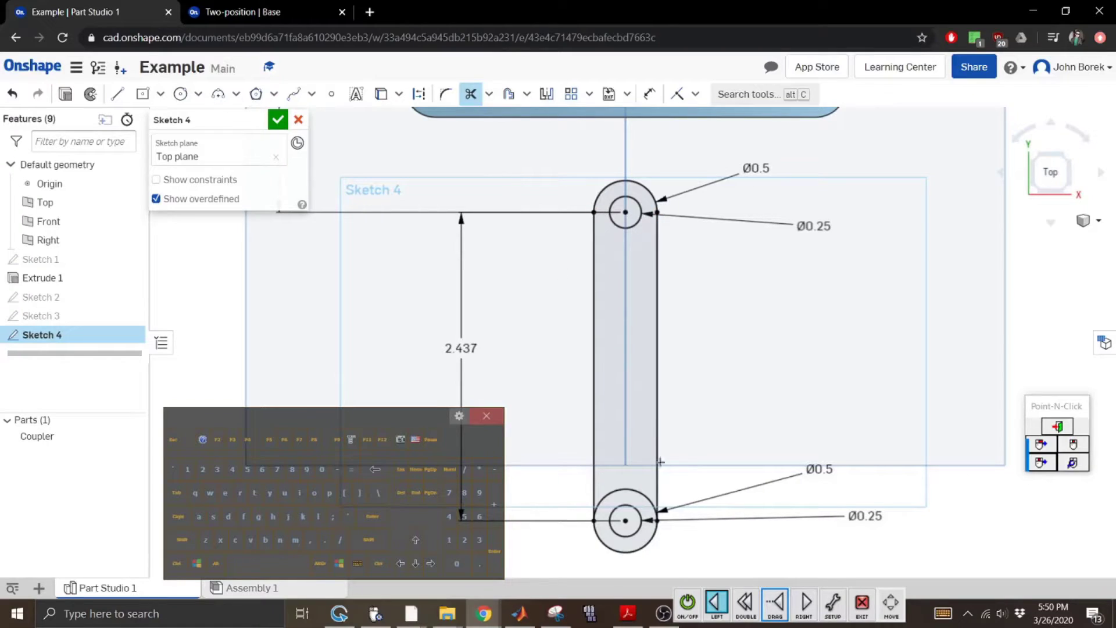
click(618, 489)
click(277, 120)
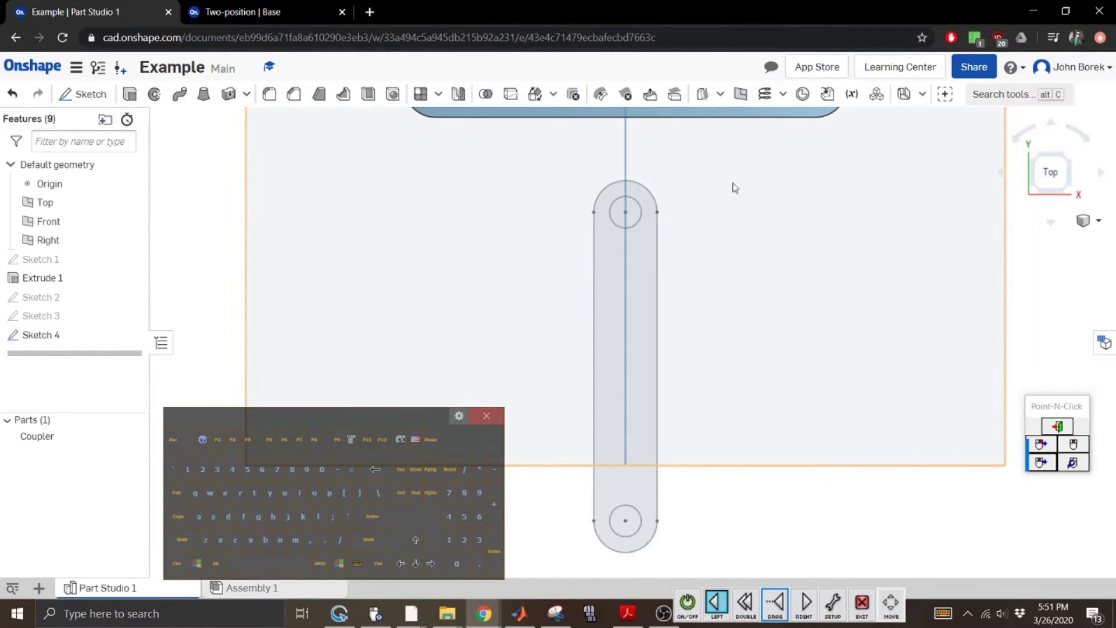
Switch to the isometric view and extrude the Sketch 4 link profiles as new solids to a blind depth of 0.25 in.
click(1098, 220)
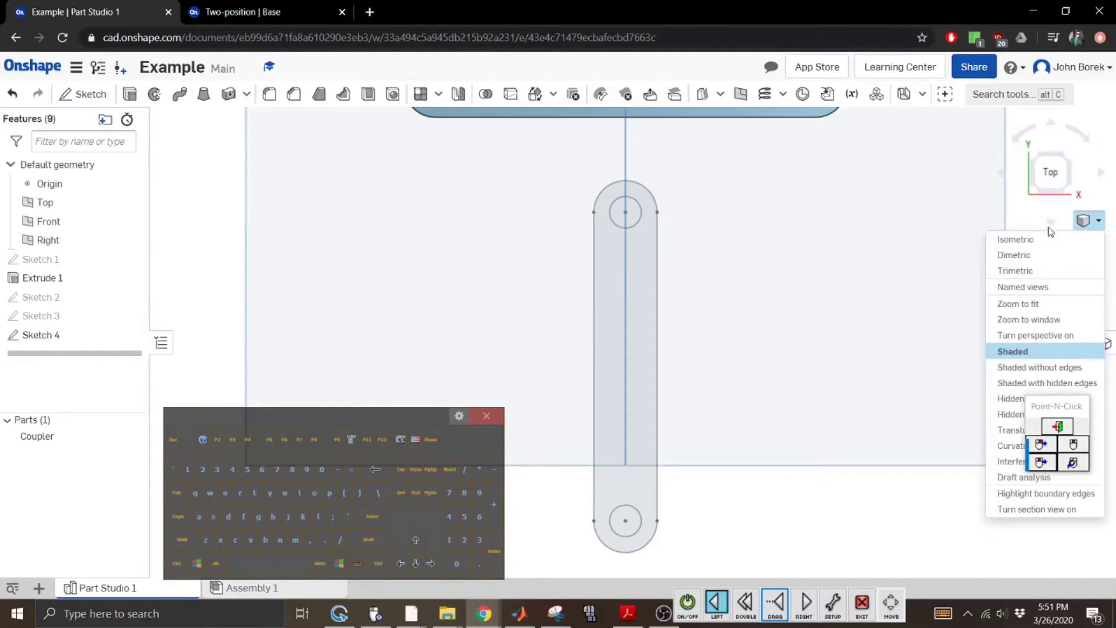
click(1014, 240)
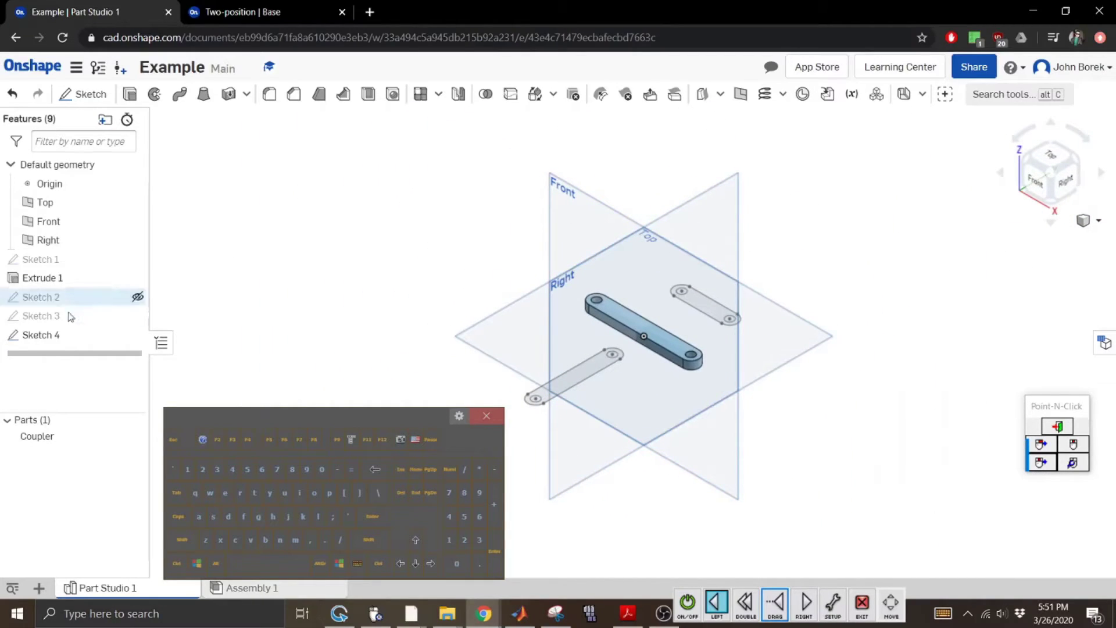
click(41, 335)
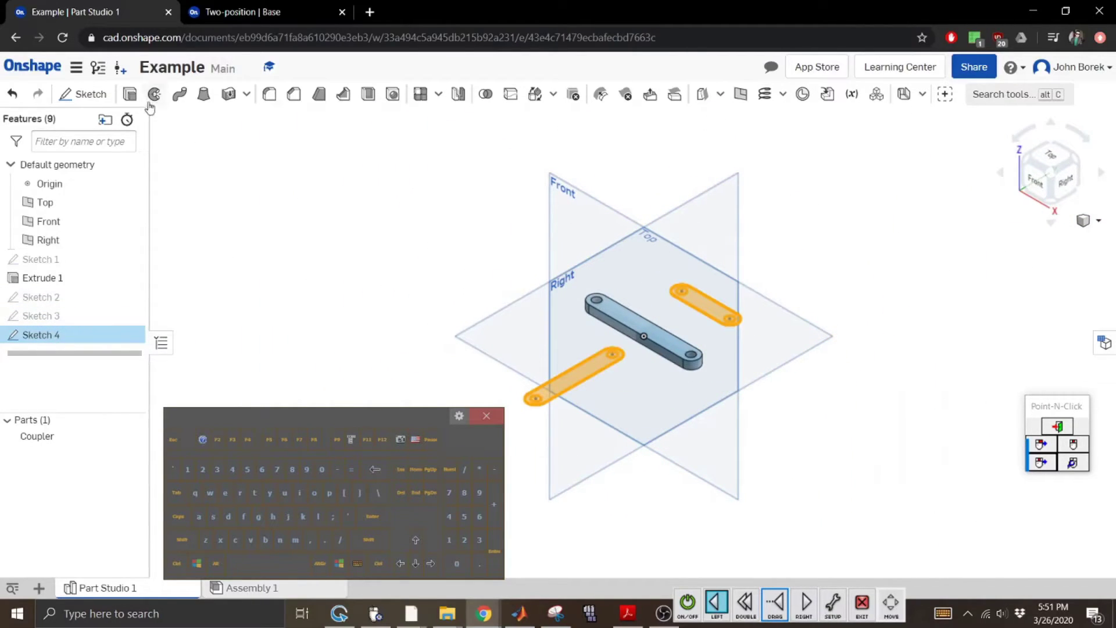
click(130, 96)
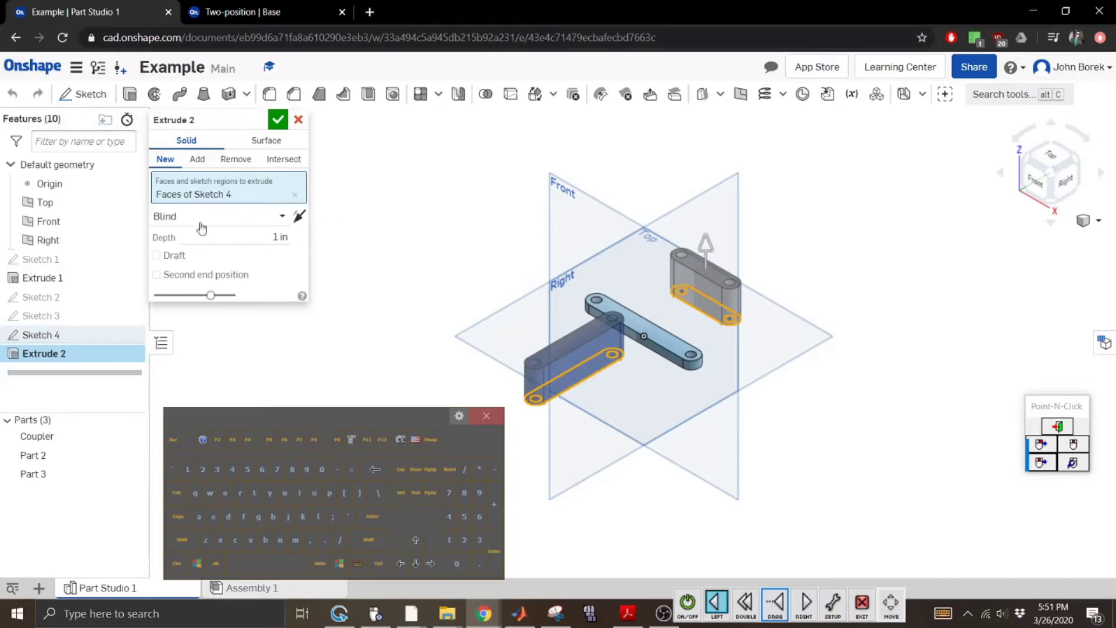
click(239, 233)
click(465, 542)
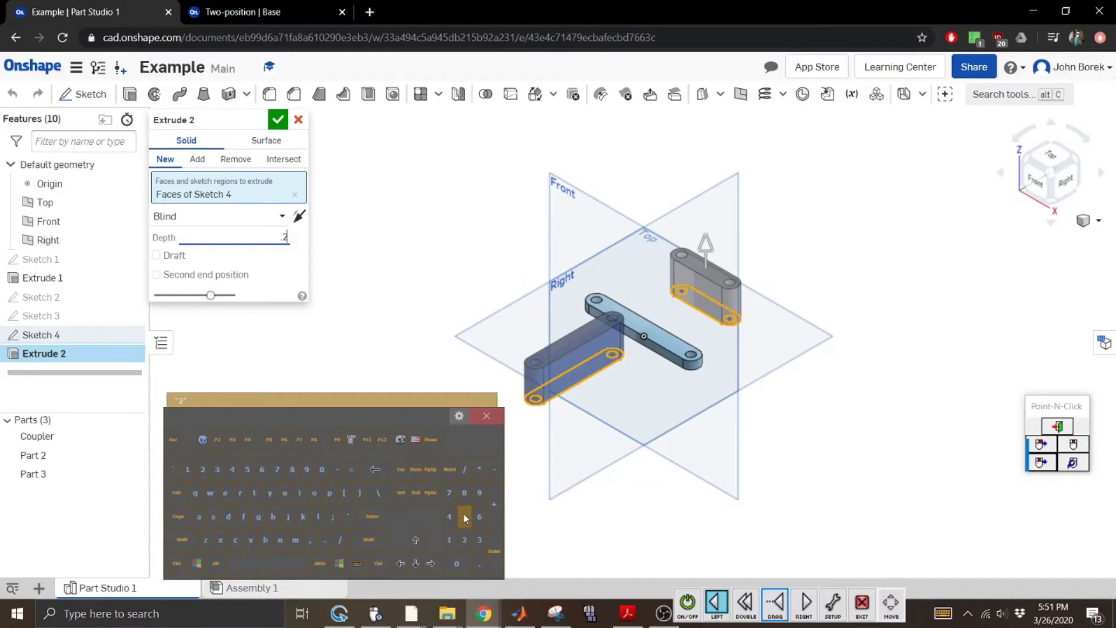
click(373, 515)
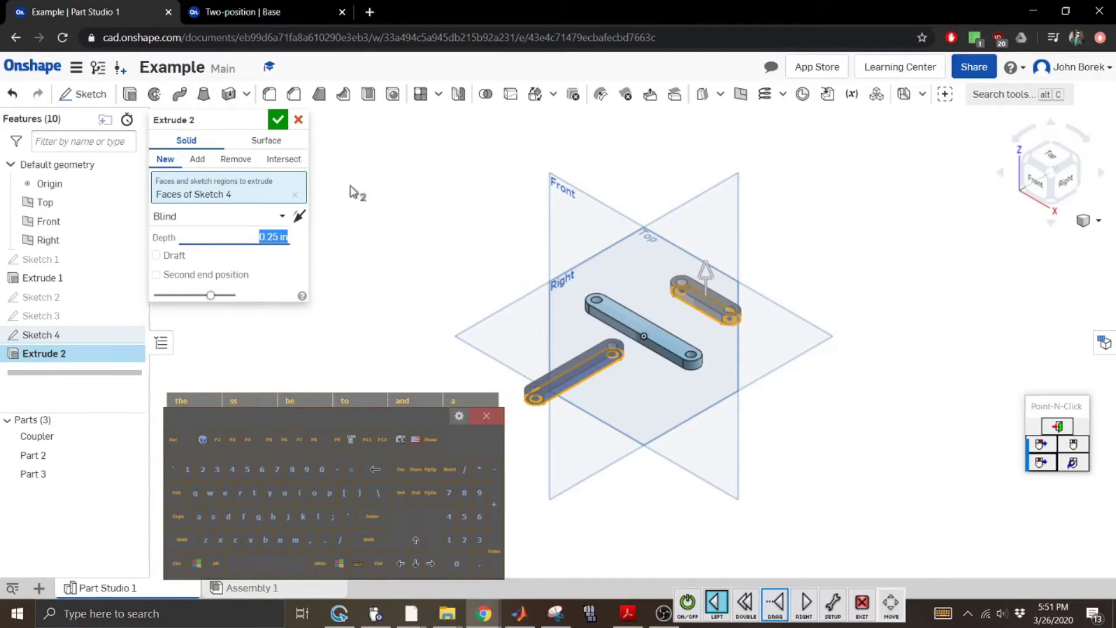
click(277, 120)
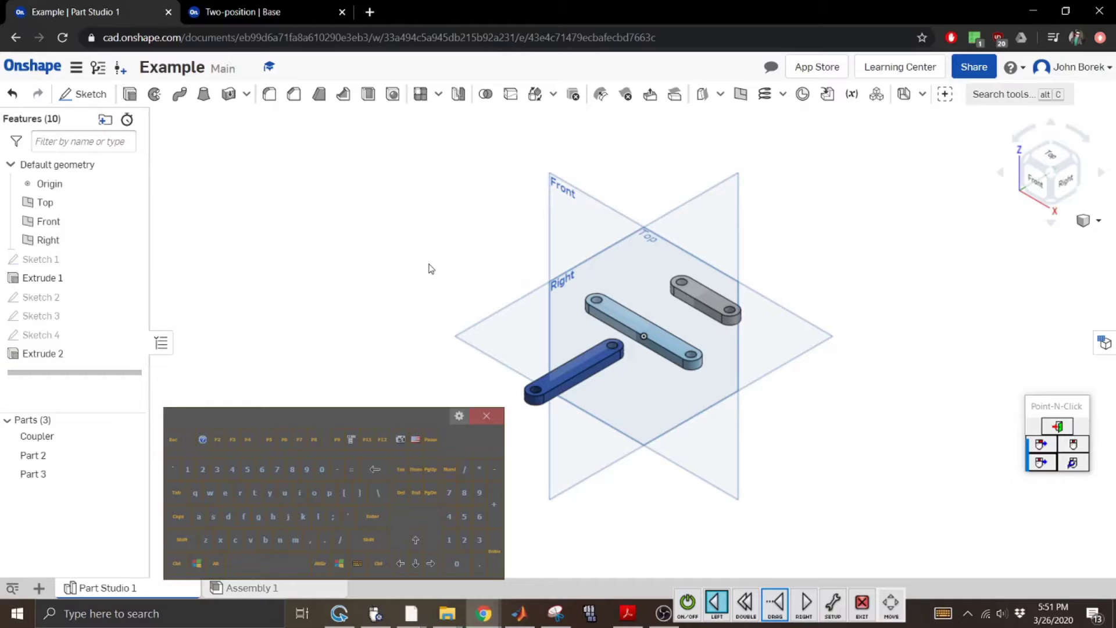
Rename Part 2, the shorter link, as Connector1.
click(34, 456)
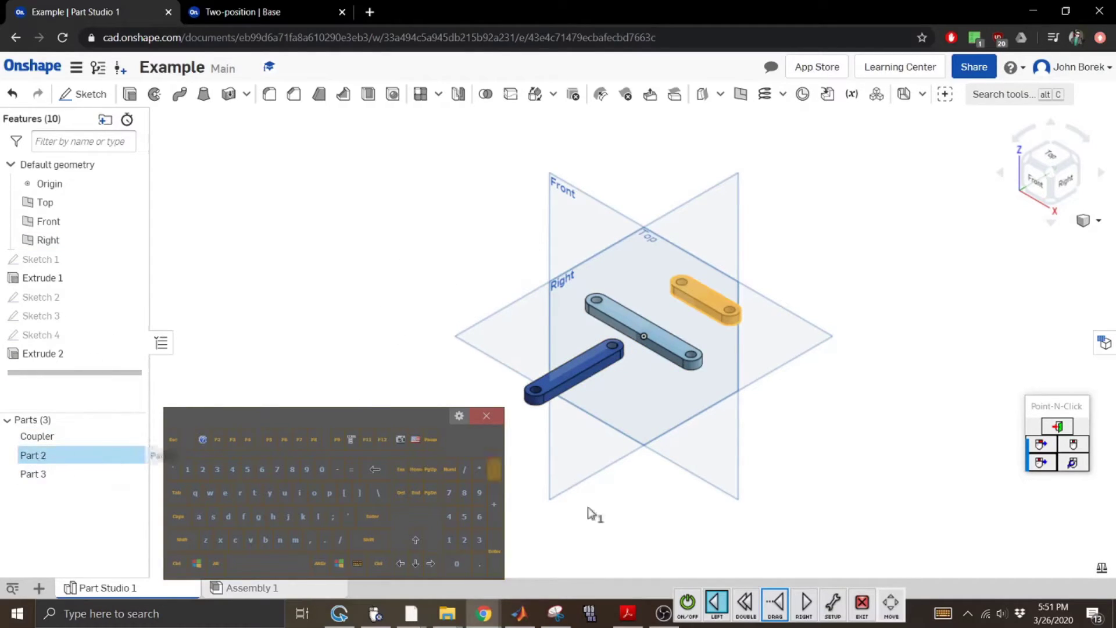
click(805, 602)
right_click(35, 456)
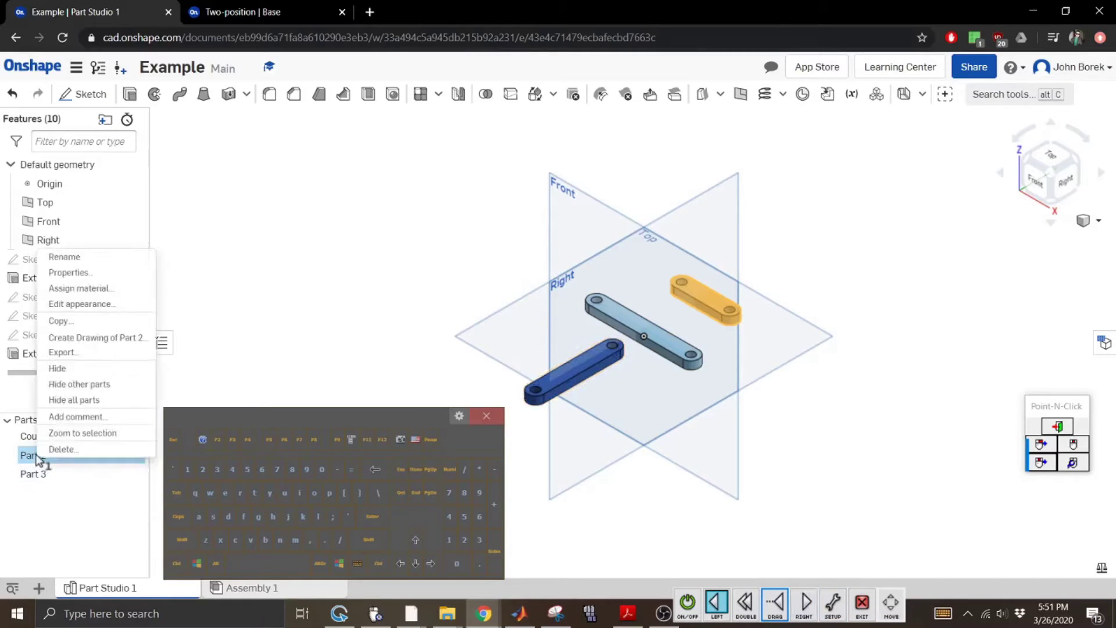
click(64, 256)
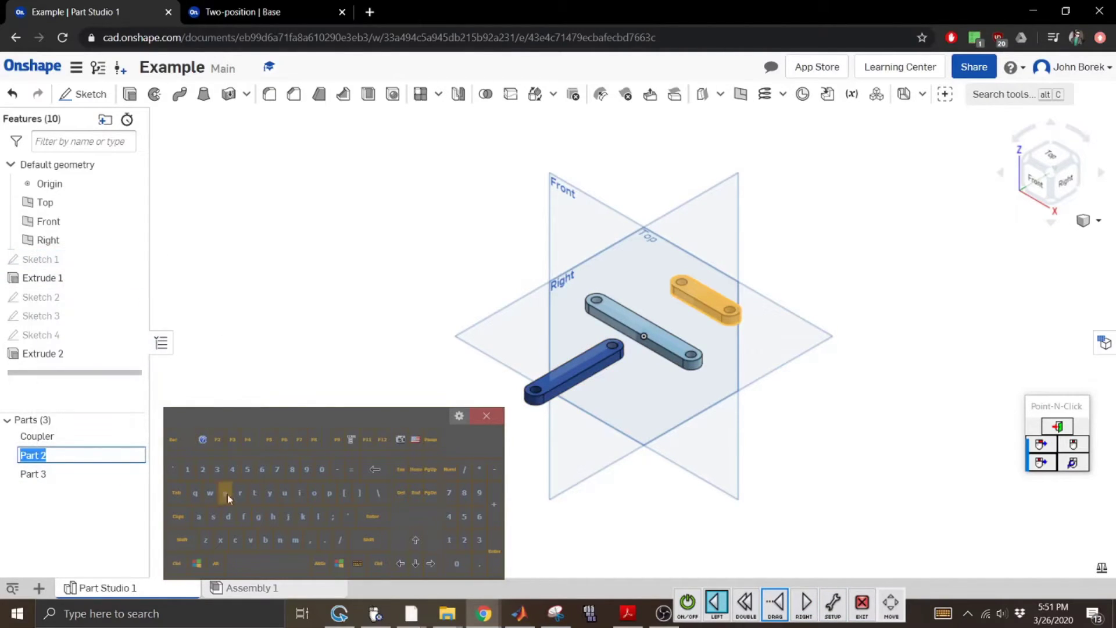
click(177, 545)
click(236, 539)
click(314, 493)
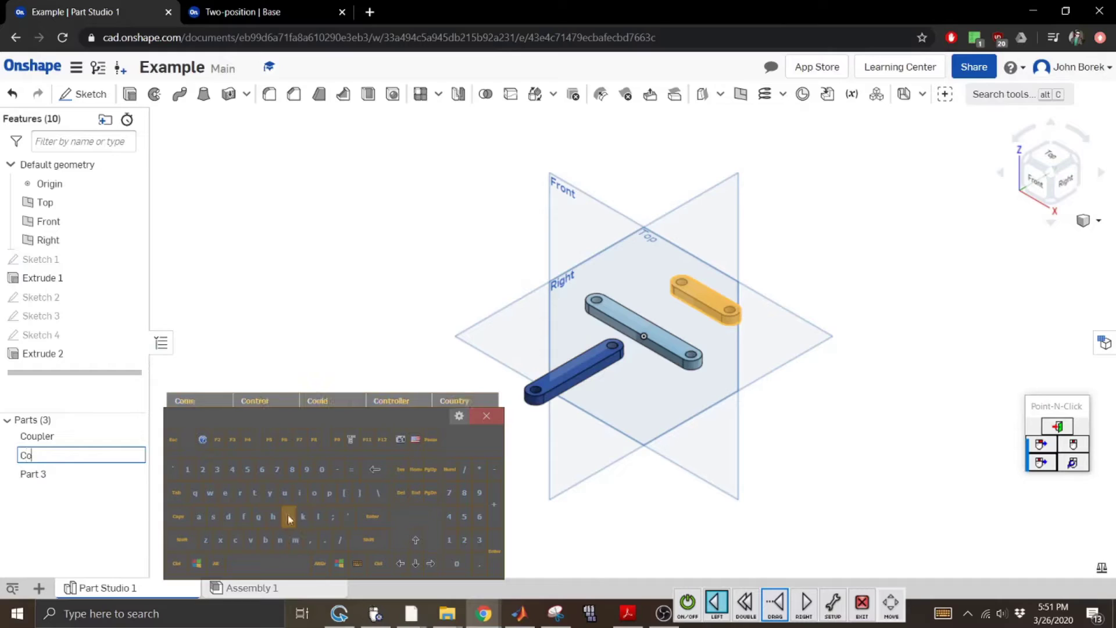
click(280, 539)
click(226, 494)
click(235, 539)
click(256, 492)
click(316, 493)
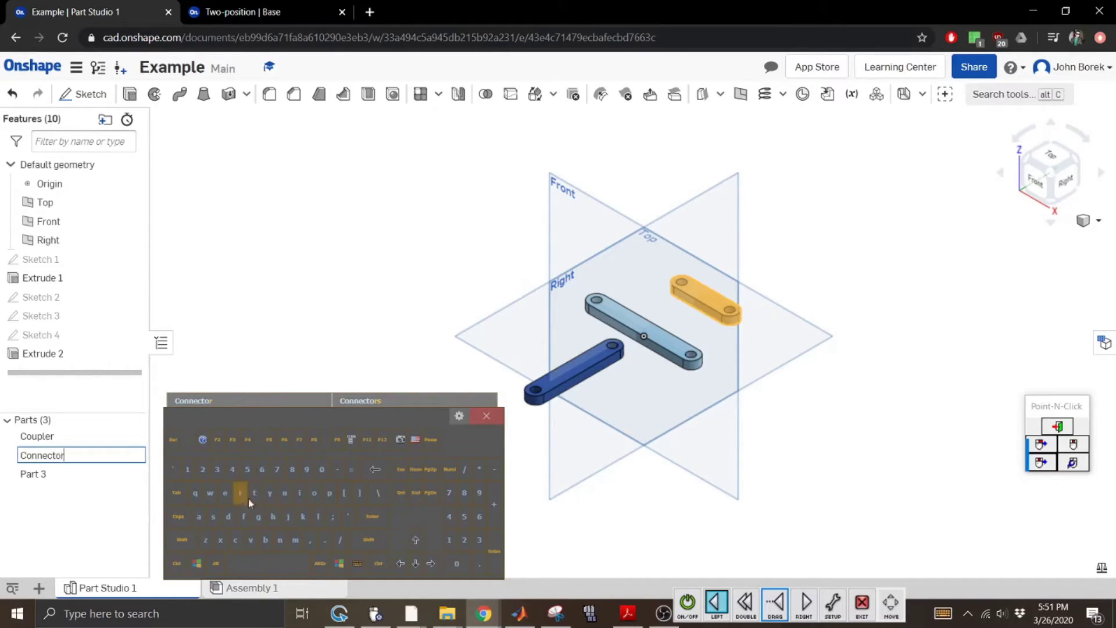
click(188, 469)
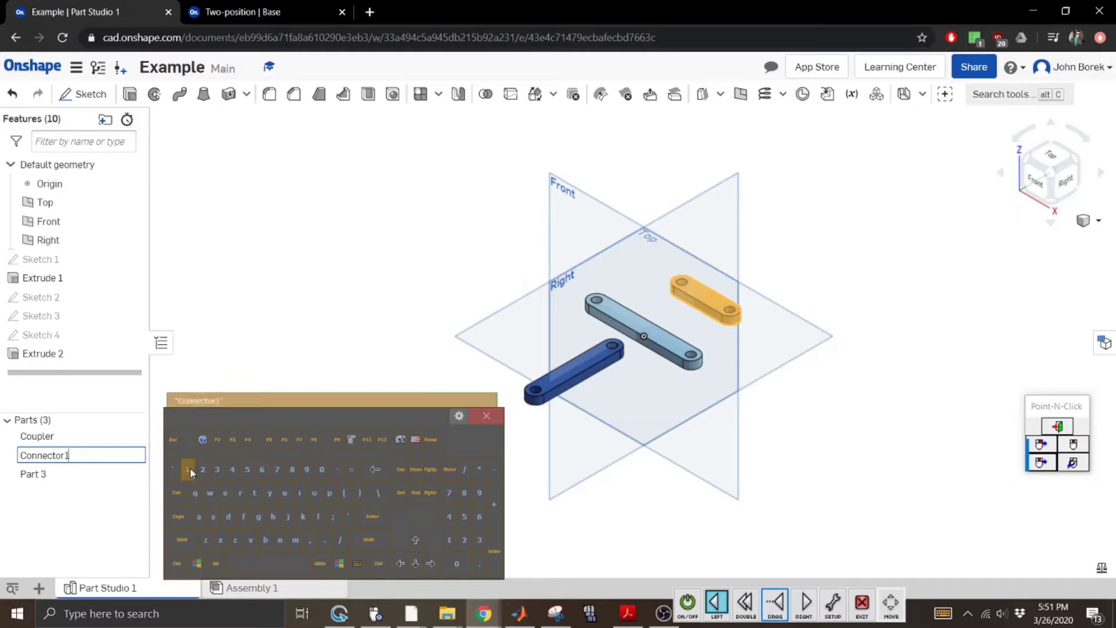
click(51, 474)
click(804, 607)
right_click(45, 473)
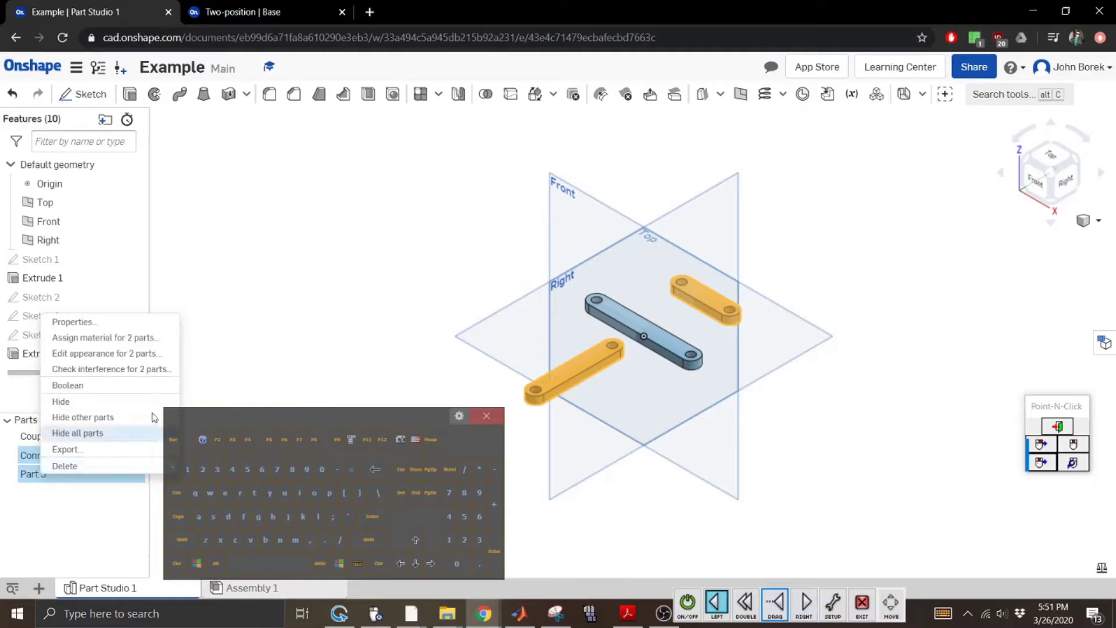
click(88, 512)
click(320, 377)
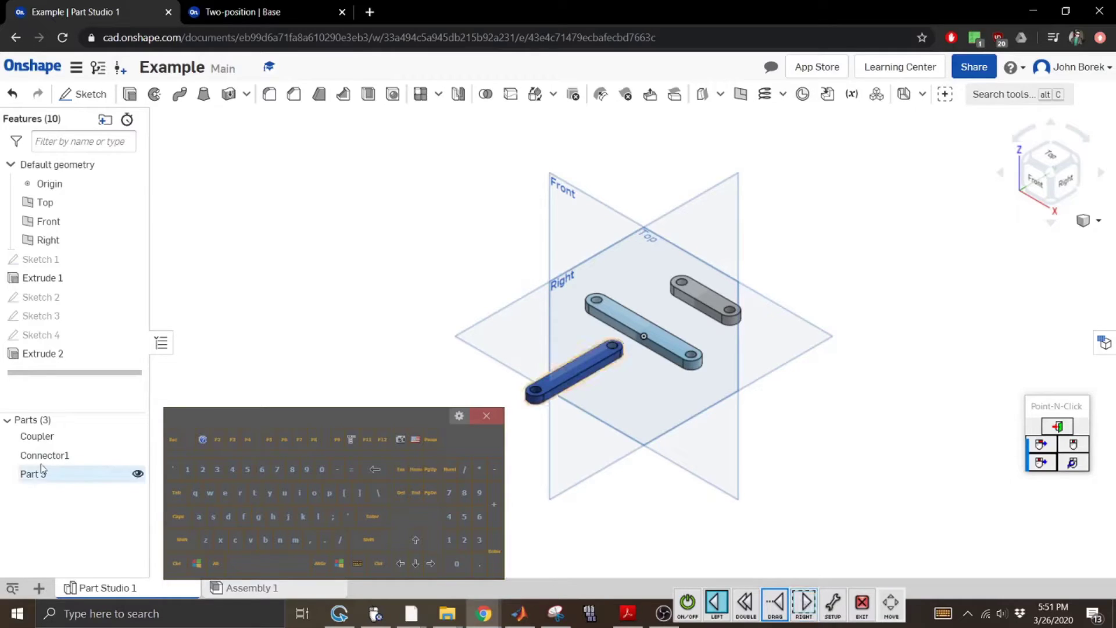
Rename Part 3, the longer connector link, as Connector.
right_click(35, 476)
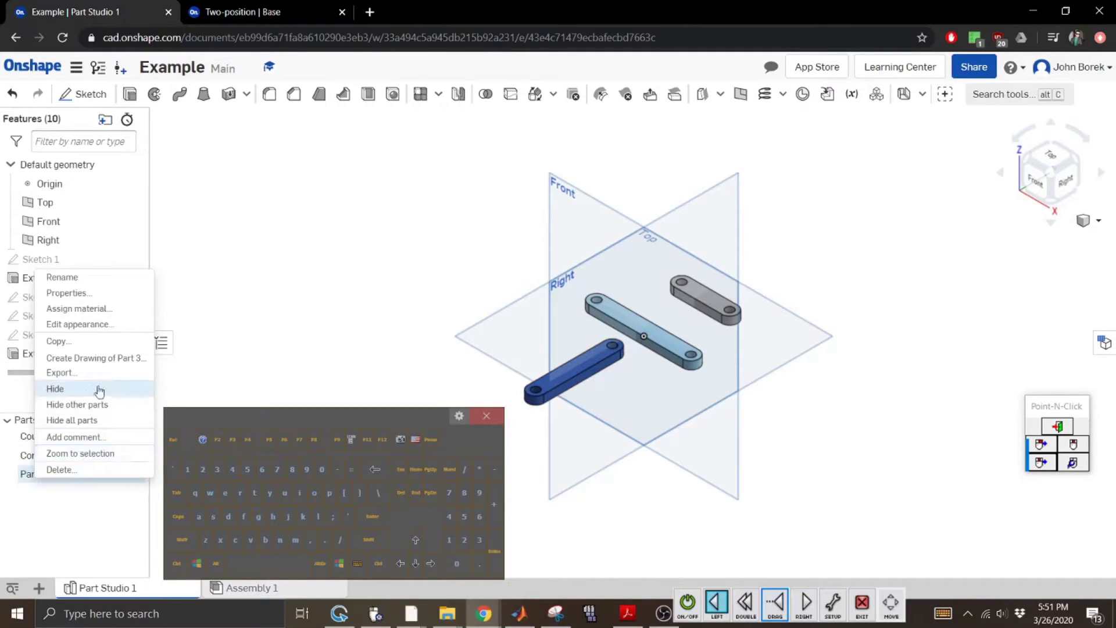
click(89, 279)
click(176, 538)
click(232, 539)
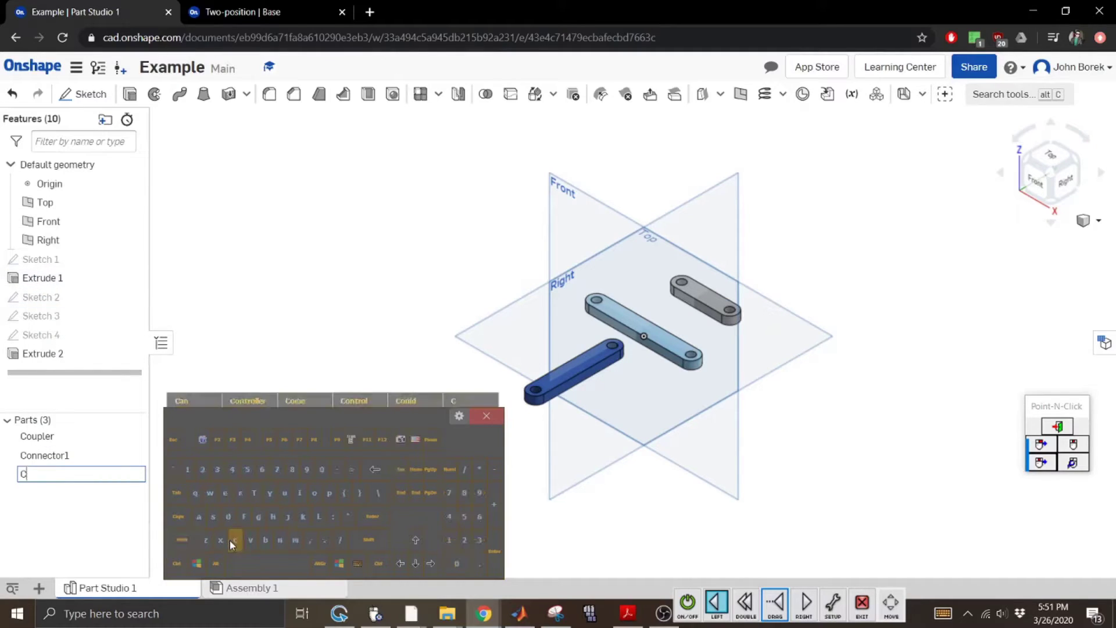
click(314, 494)
click(280, 539)
click(281, 539)
click(225, 495)
click(233, 537)
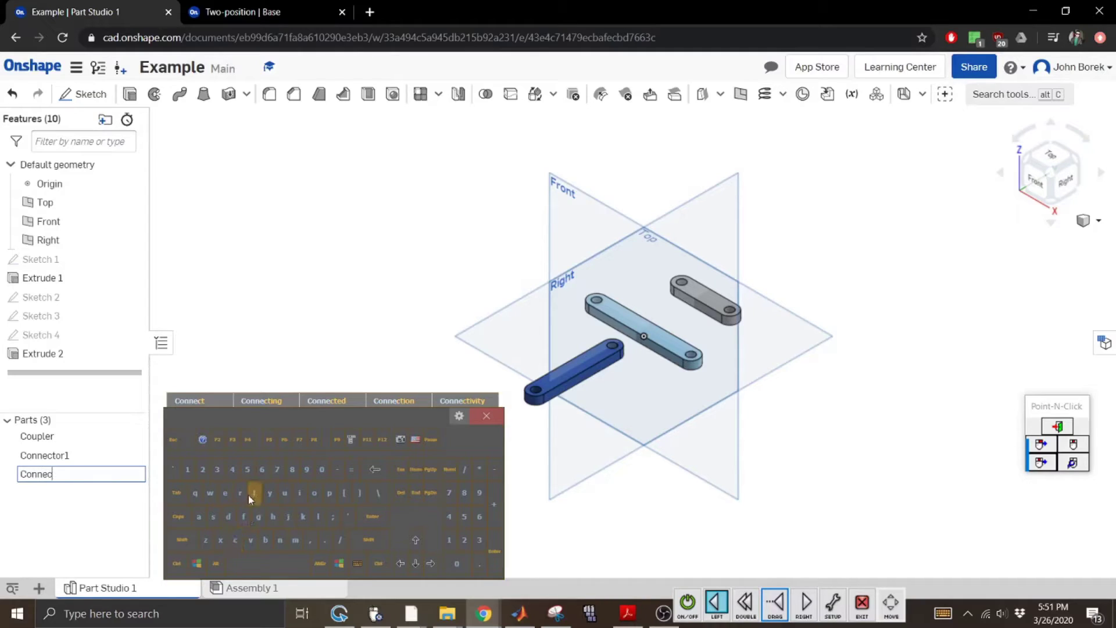
text(t)
click(315, 493)
click(240, 493)
click(293, 345)
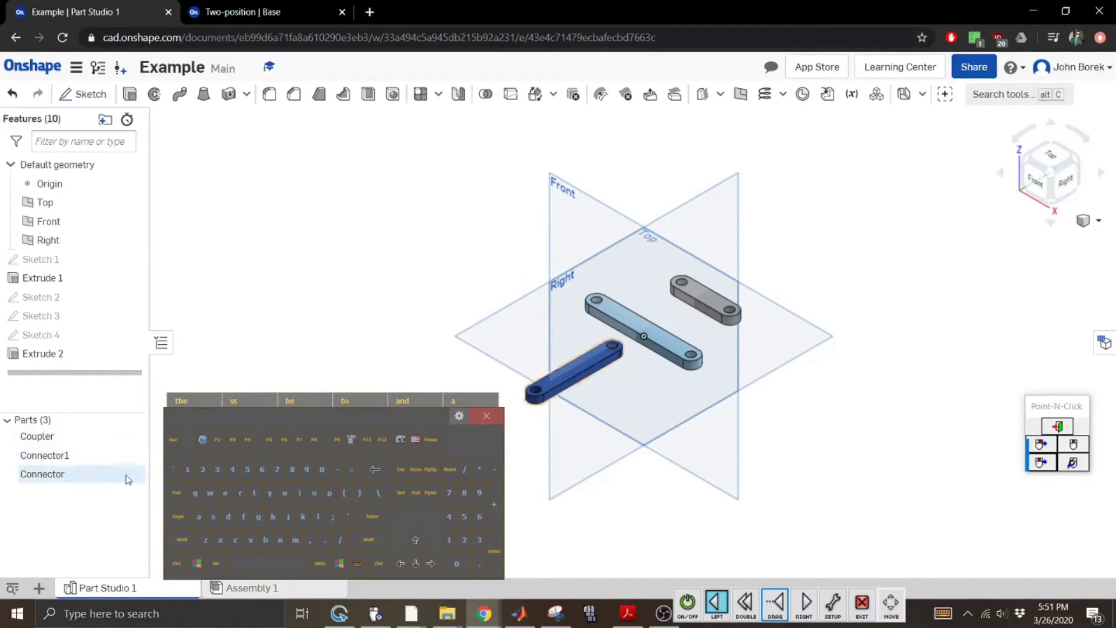
Add the number 2 to the longer link's part name so it reads Connector2.
click(57, 477)
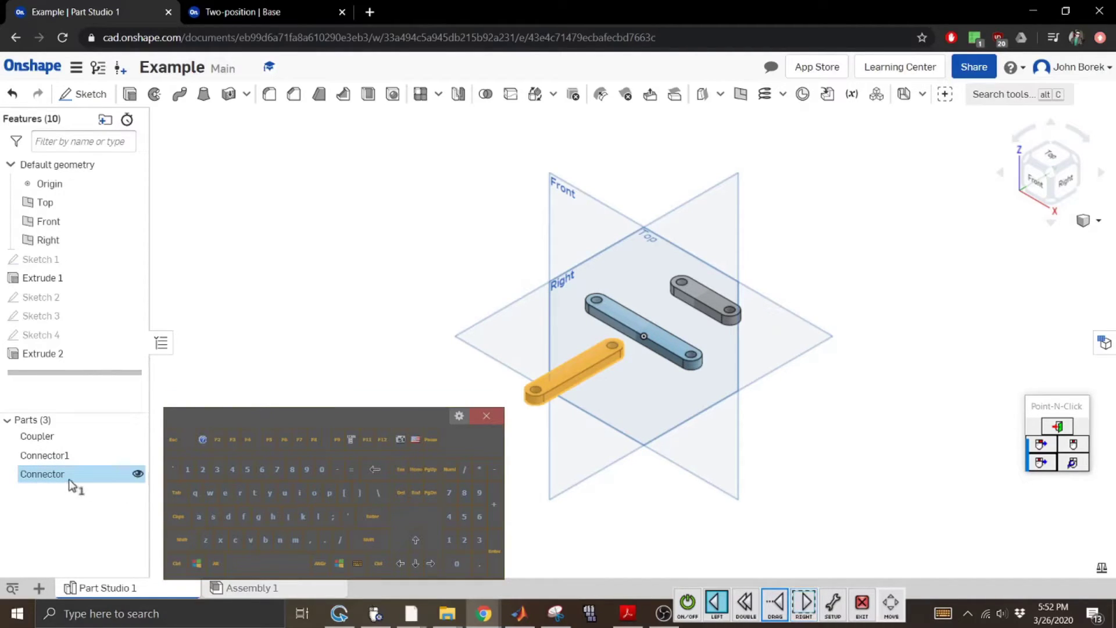
right_click(69, 482)
click(113, 283)
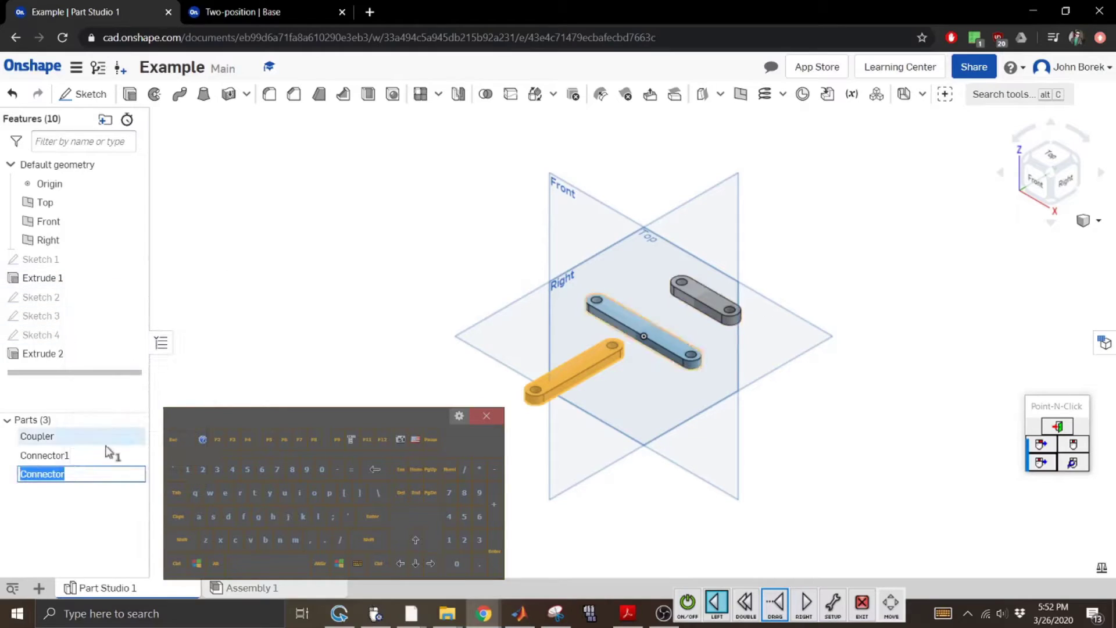
click(93, 475)
click(202, 470)
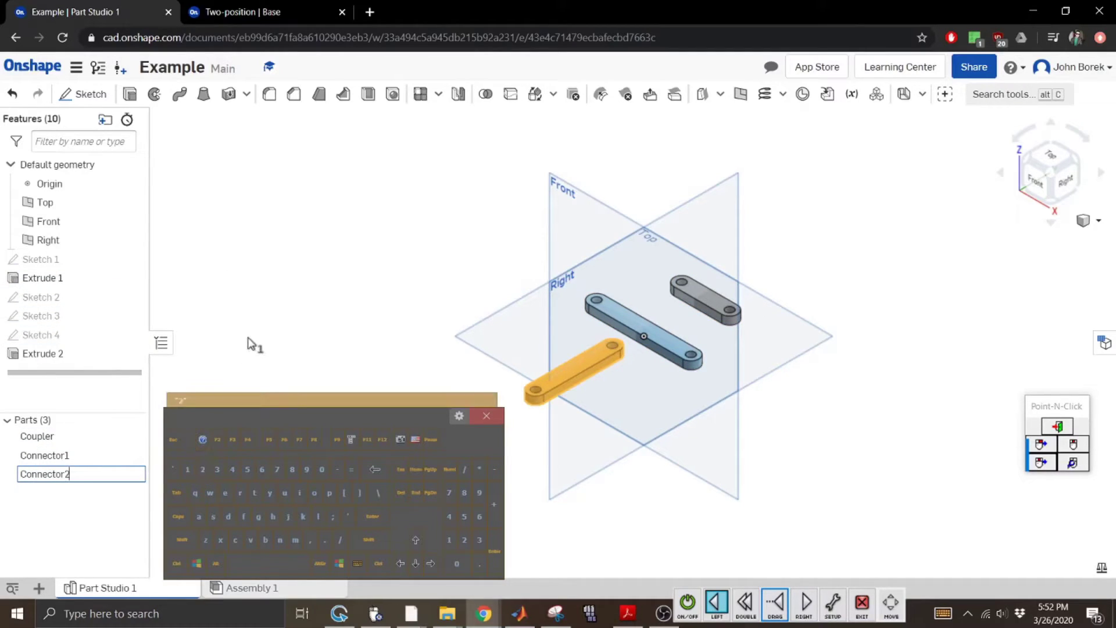
click(248, 342)
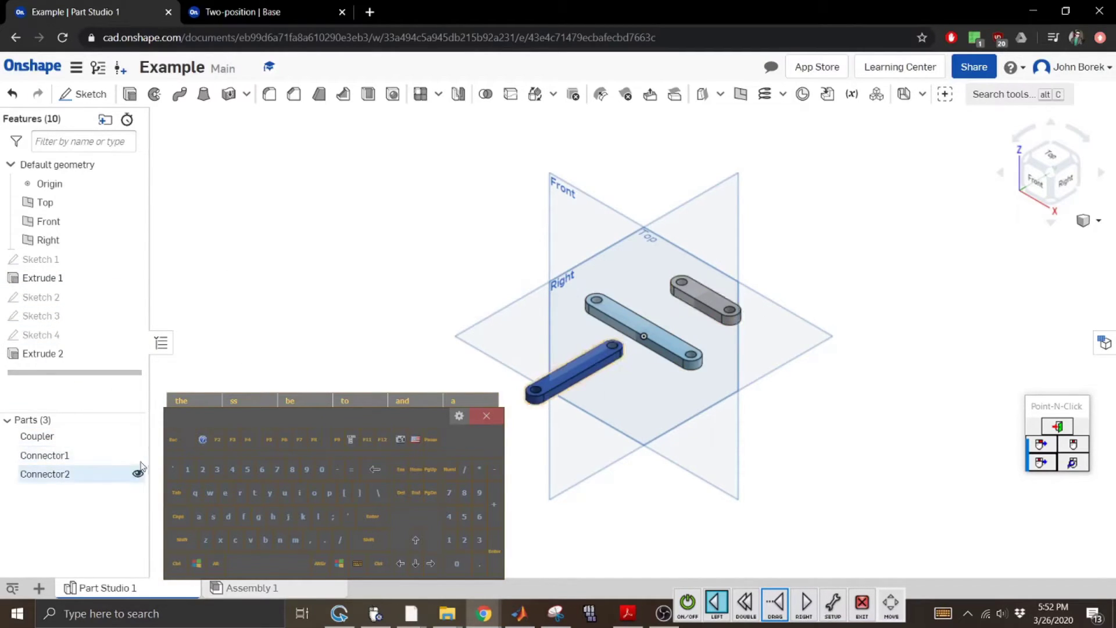
Hide the Coupler part and show it again, and show Sketch 3 and hide it again.
click(138, 436)
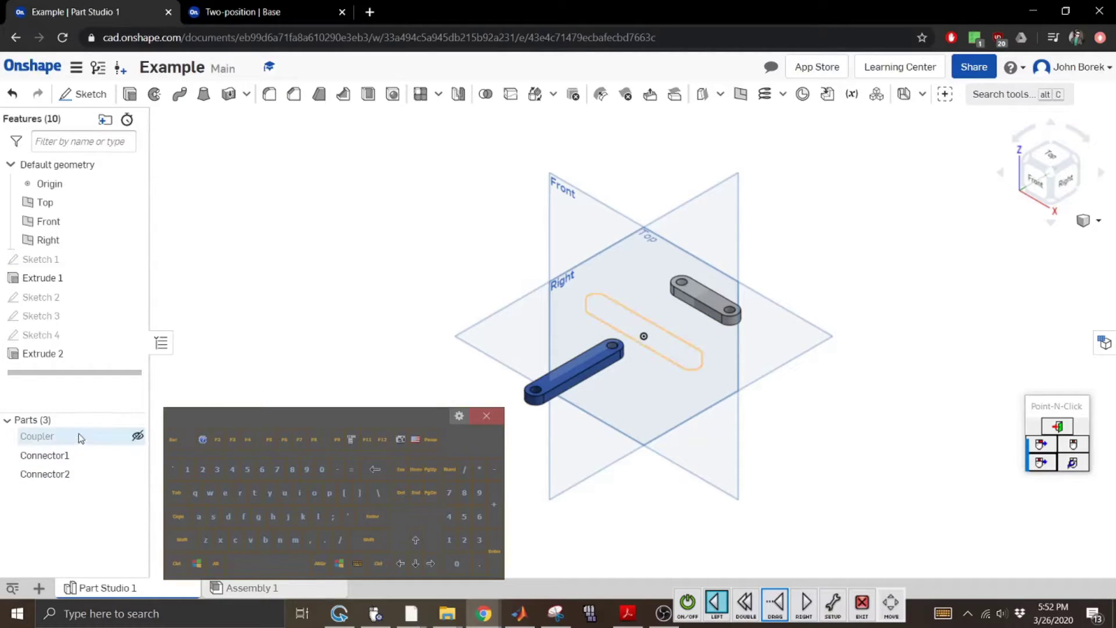
click(138, 437)
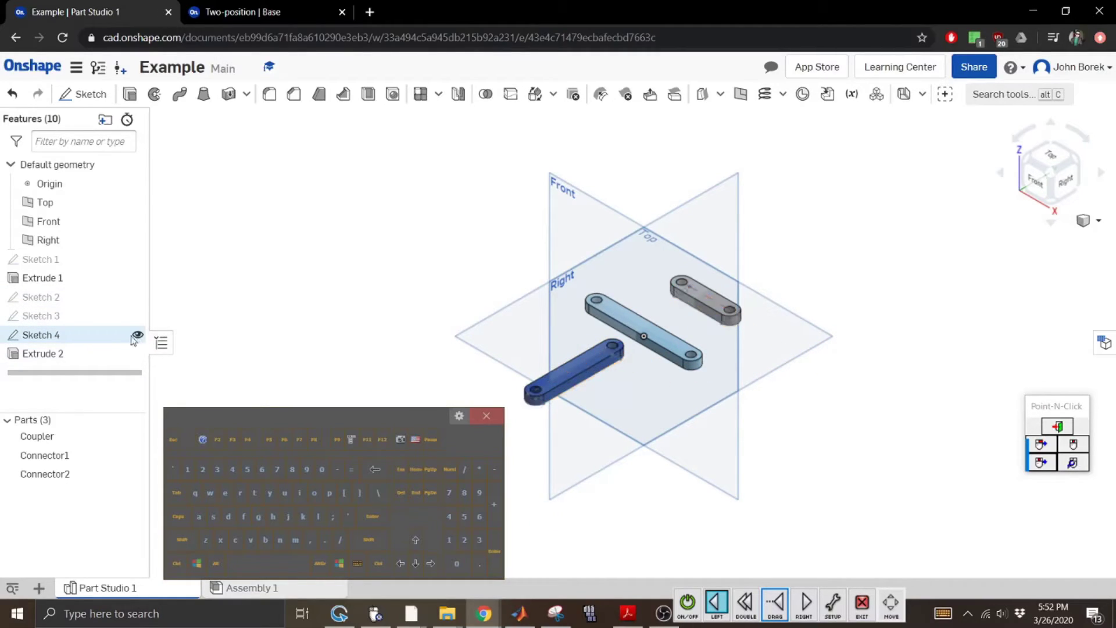
click(138, 315)
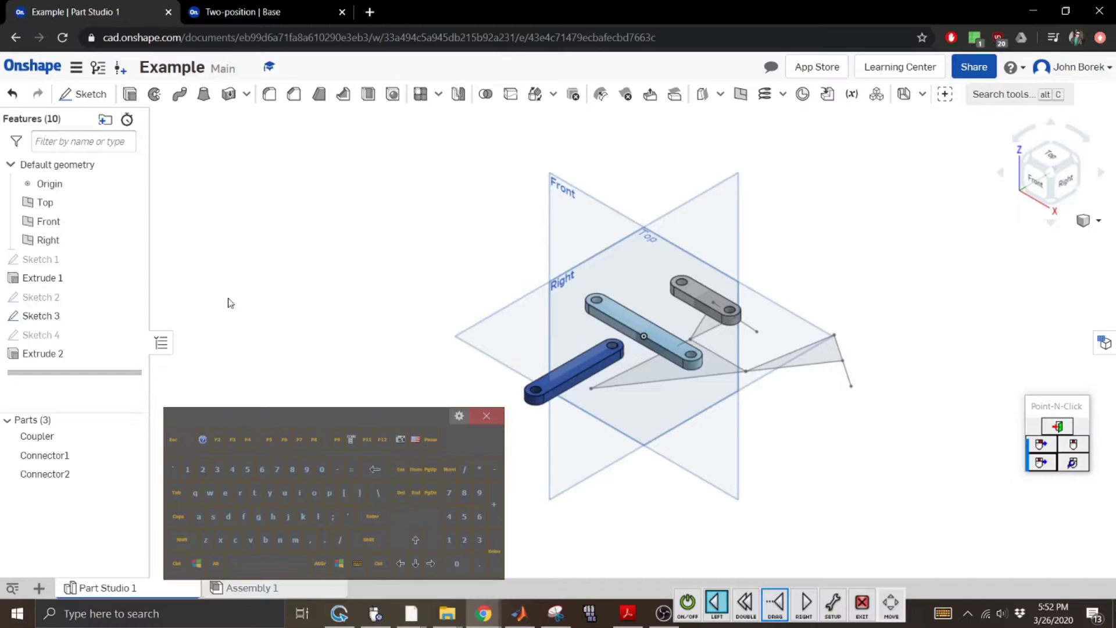
click(139, 316)
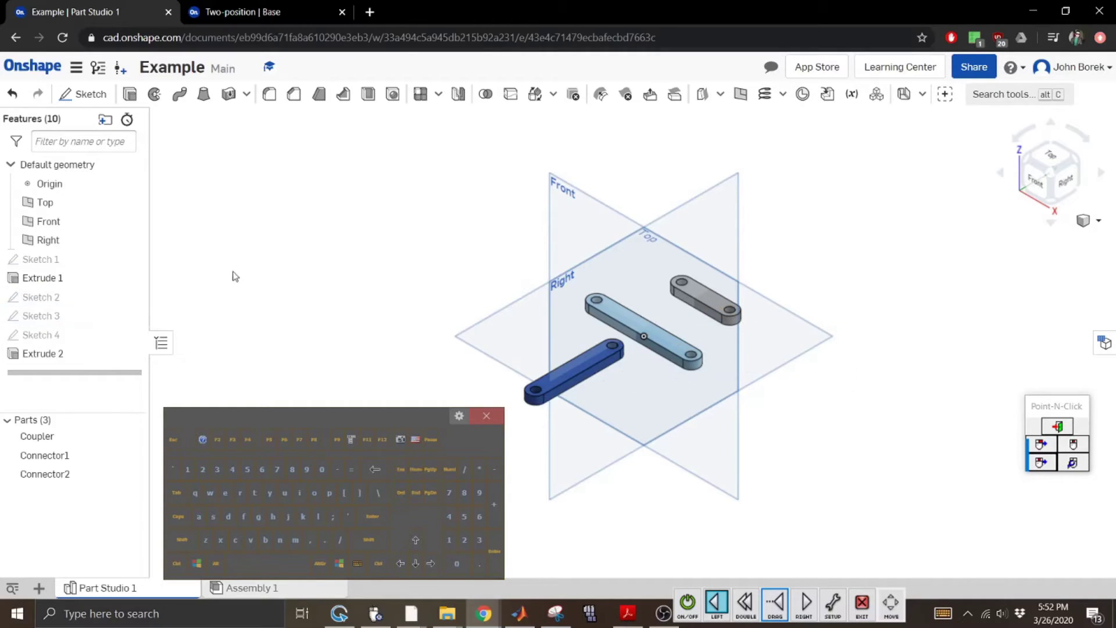
Delete the Sketch 2 instance from Assembly 1.
click(255, 587)
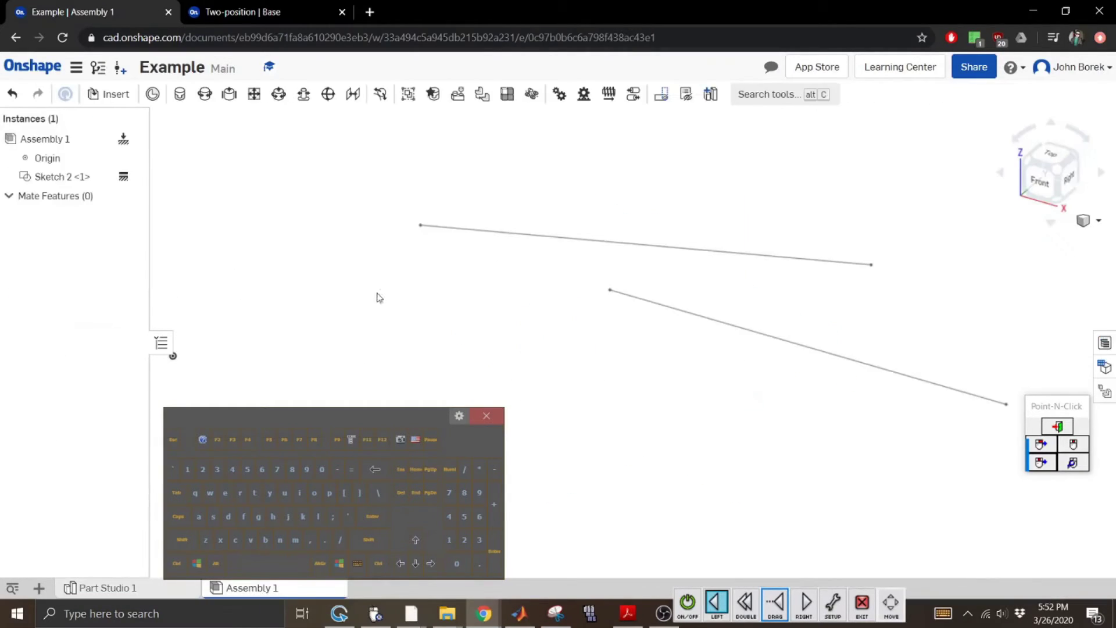
click(58, 176)
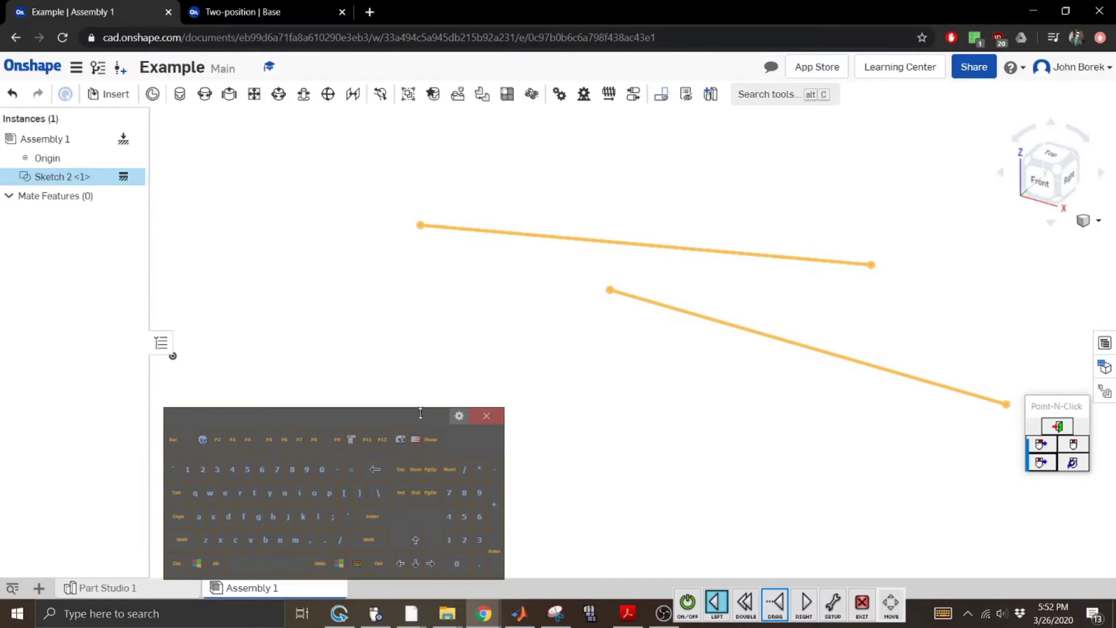
click(401, 499)
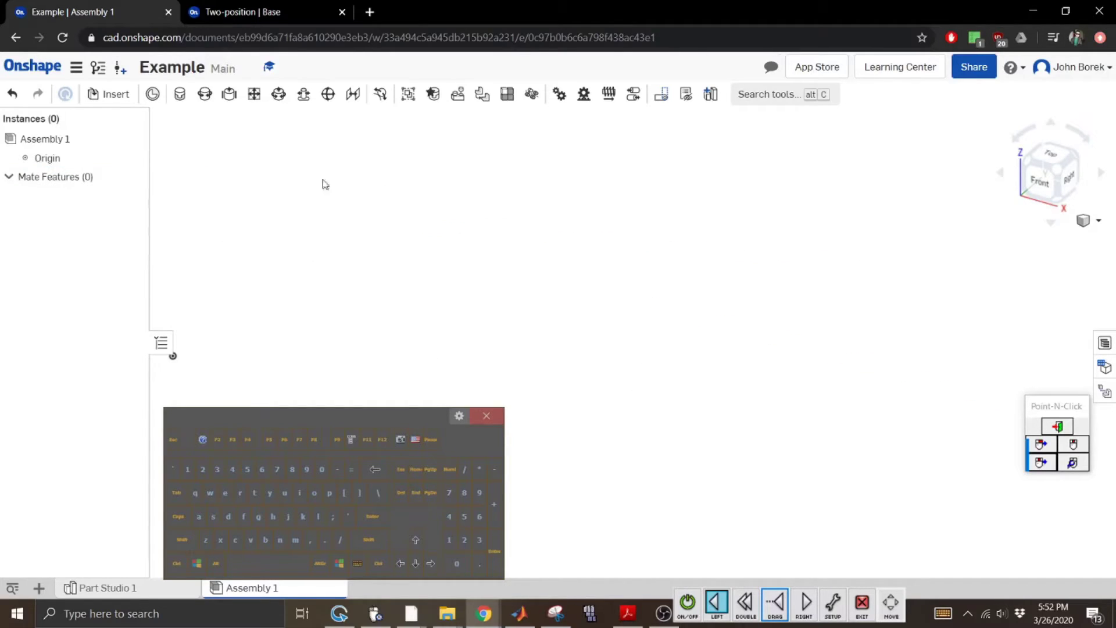
click(116, 94)
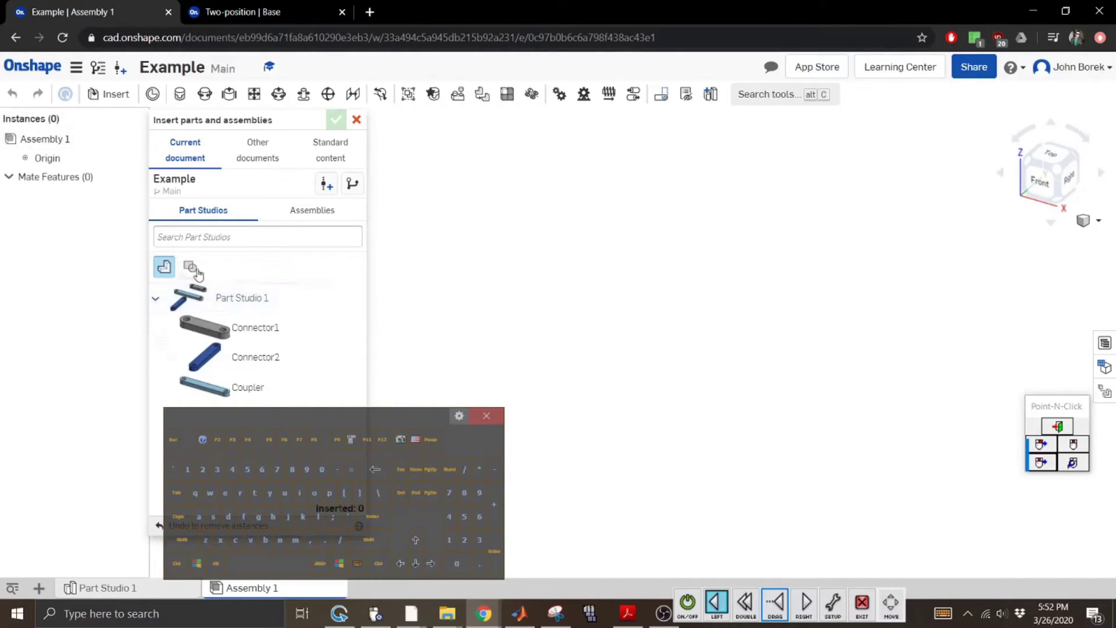
click(165, 267)
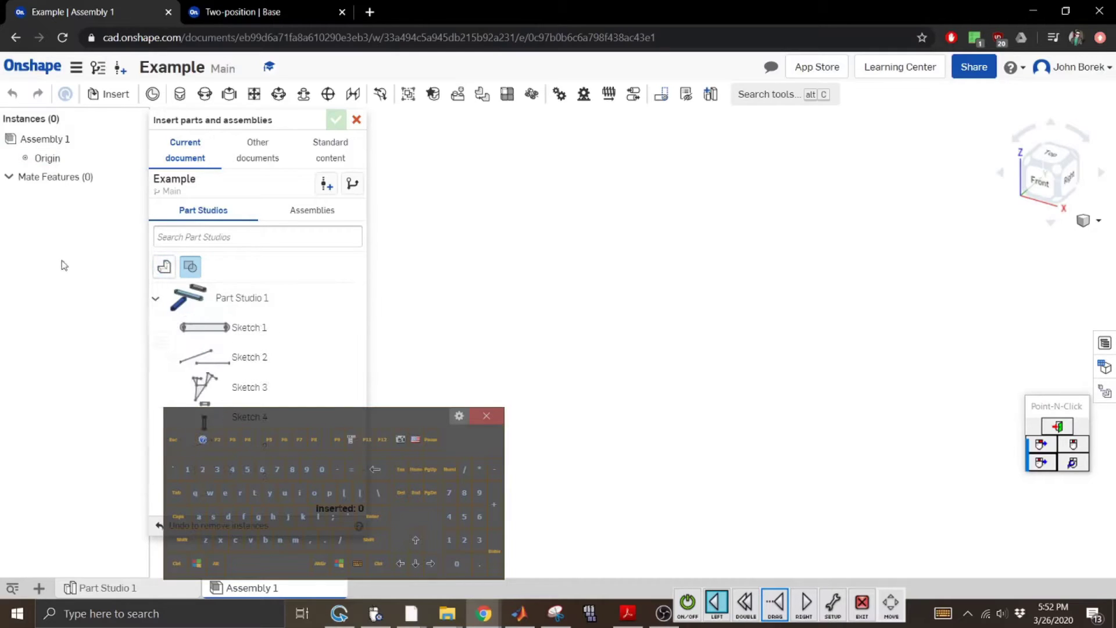
click(779, 601)
drag(481, 437, 671, 438)
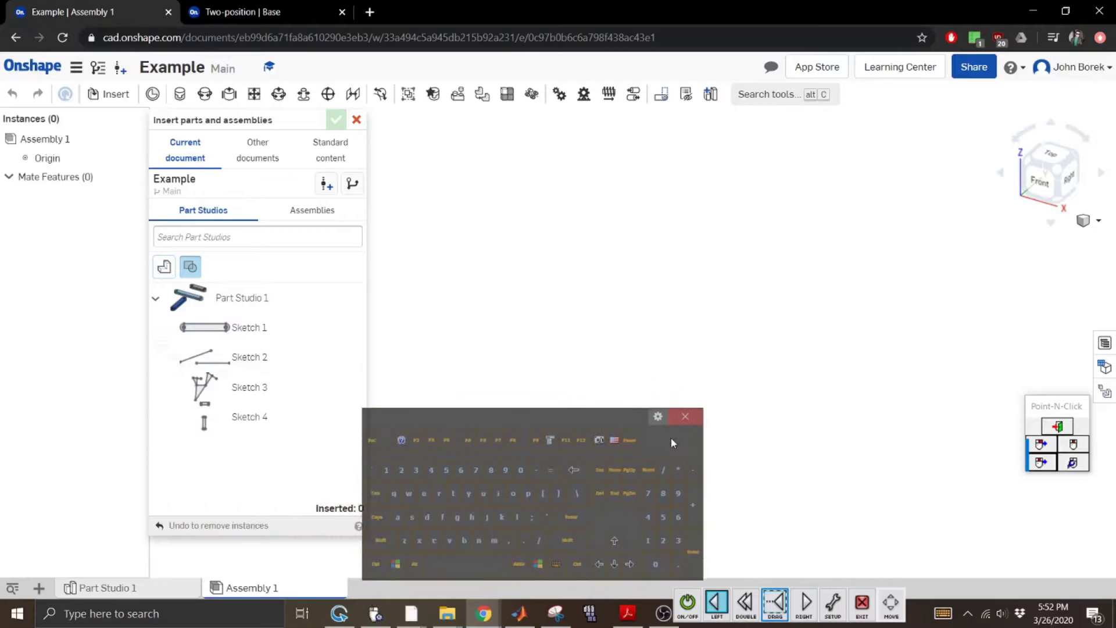
click(249, 357)
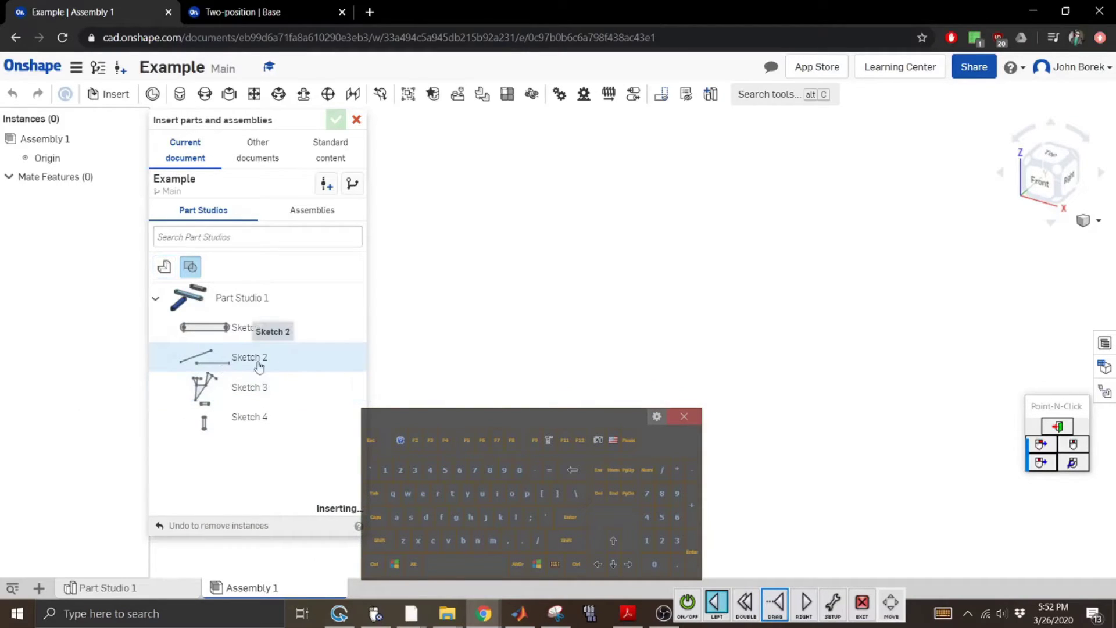
click(307, 391)
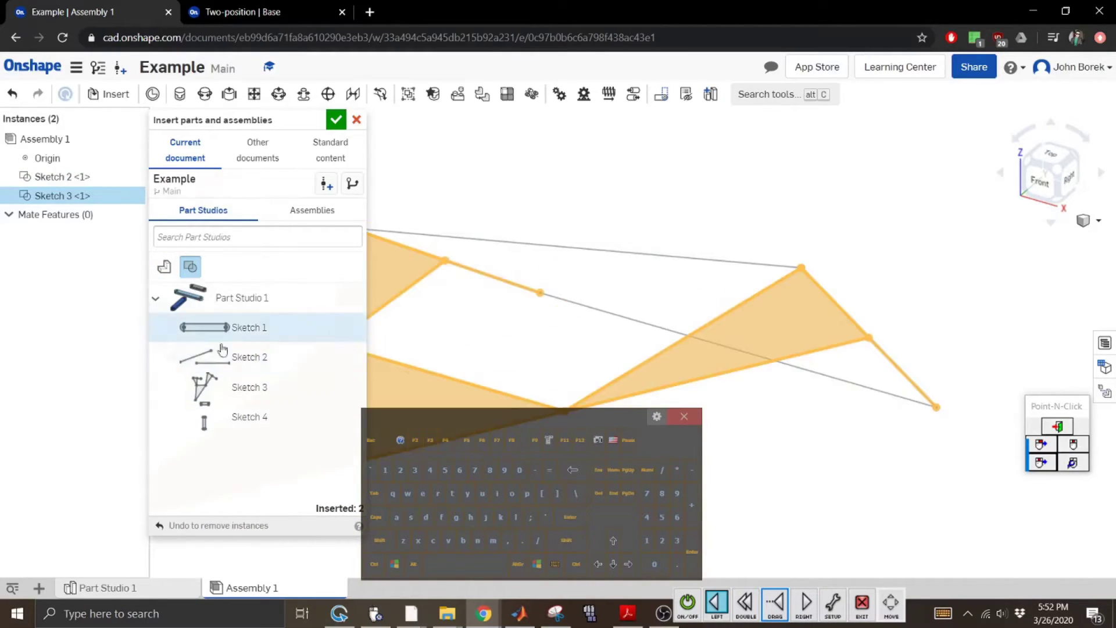
click(227, 324)
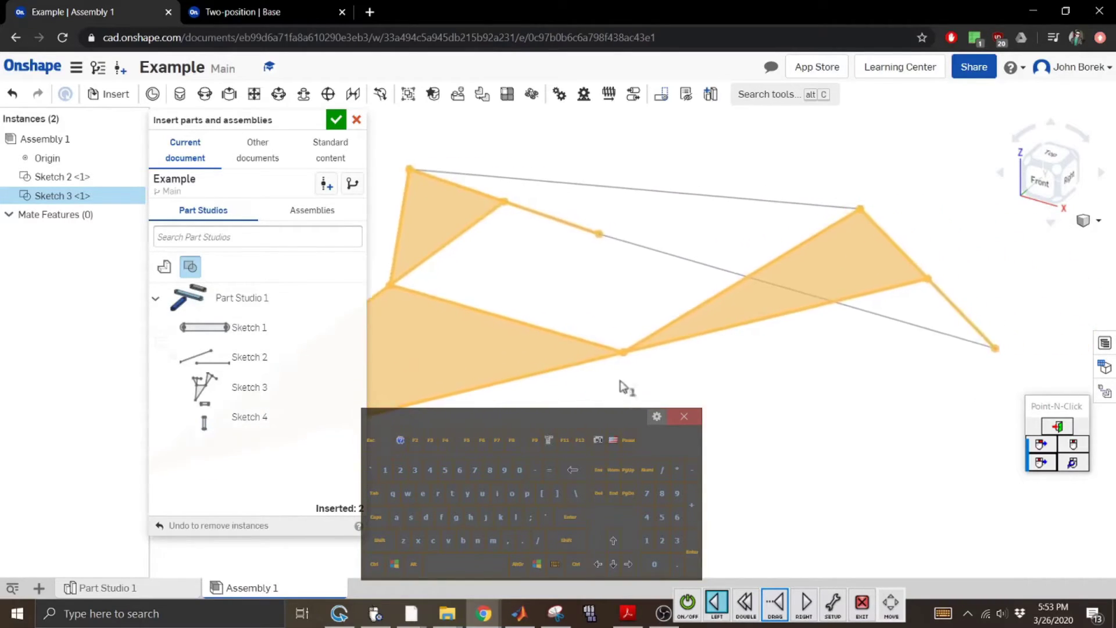
click(356, 119)
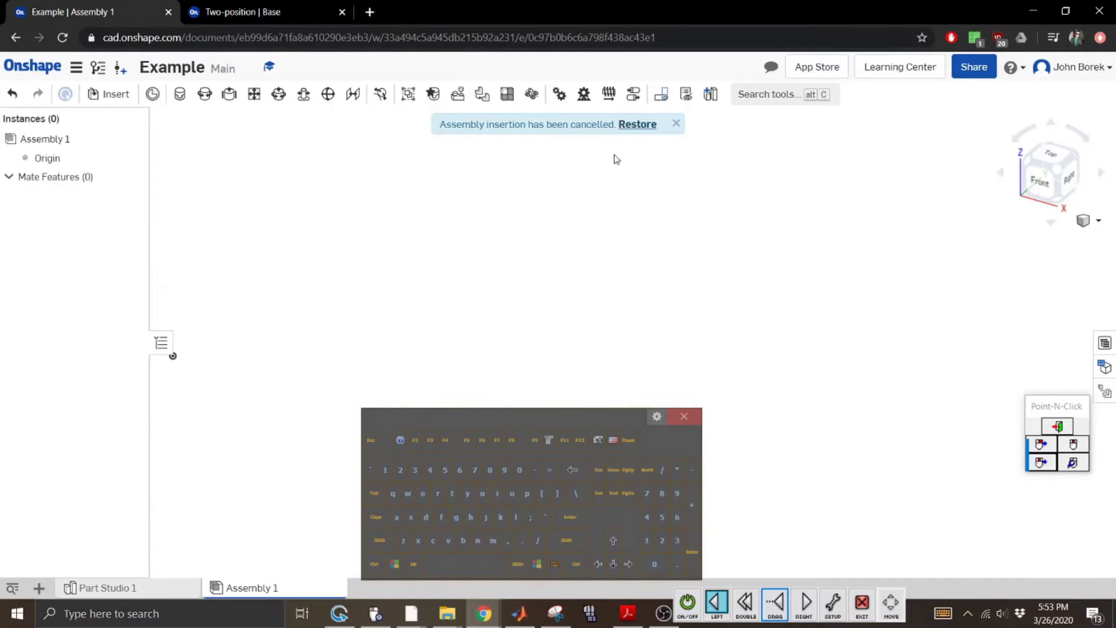
click(677, 124)
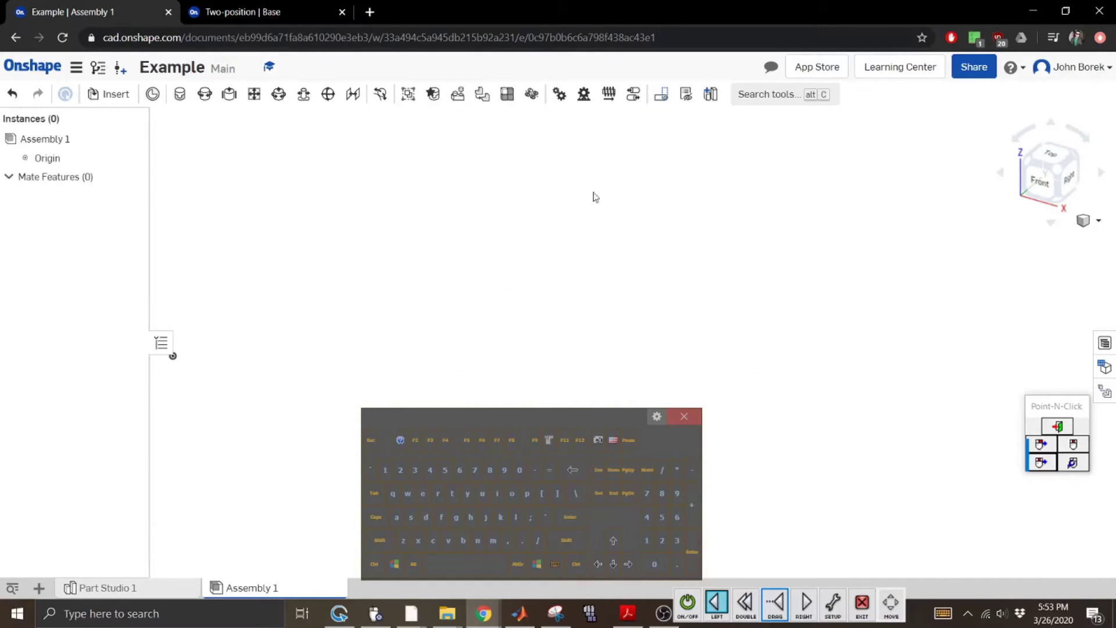
In Part Studio 1, hide the Coupler, Connector1 and Connector2 parts and show Sketch 3.
click(96, 588)
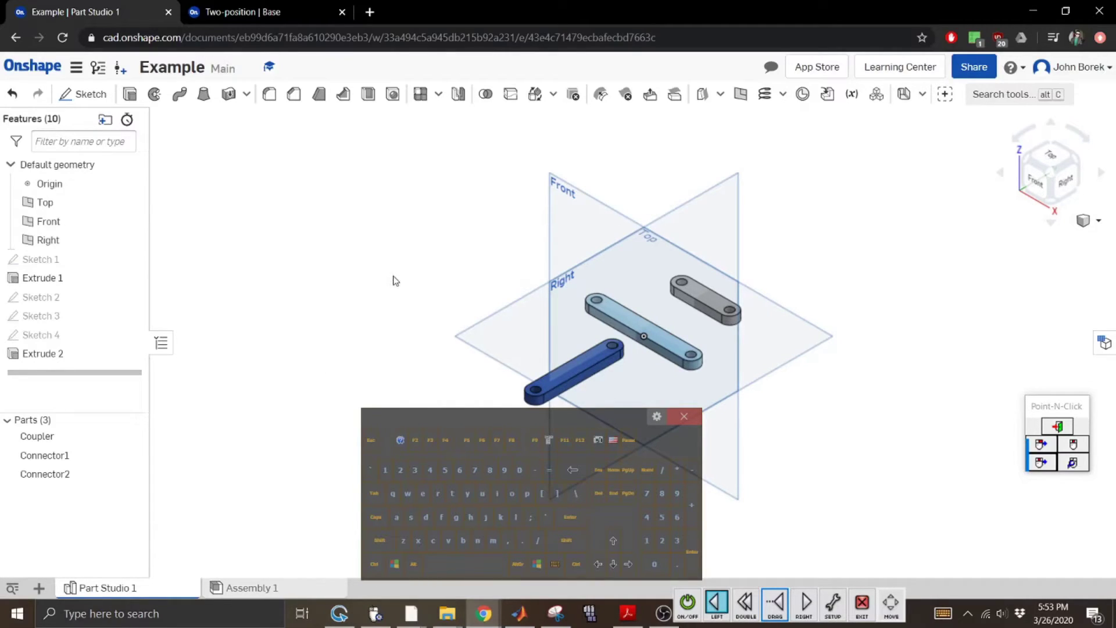
click(138, 436)
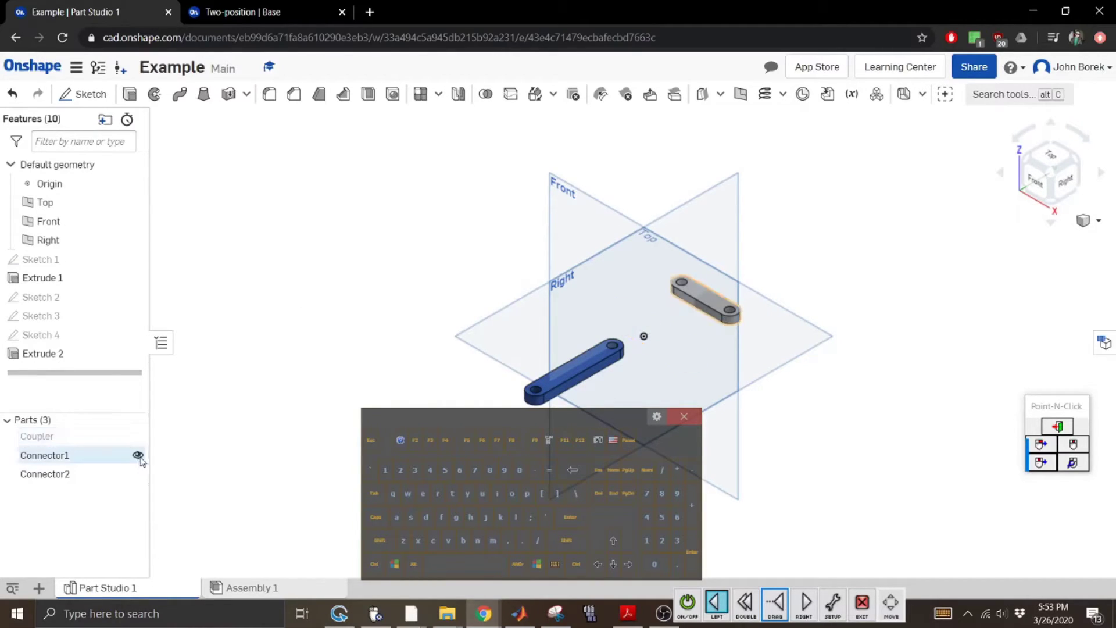
click(137, 454)
click(138, 473)
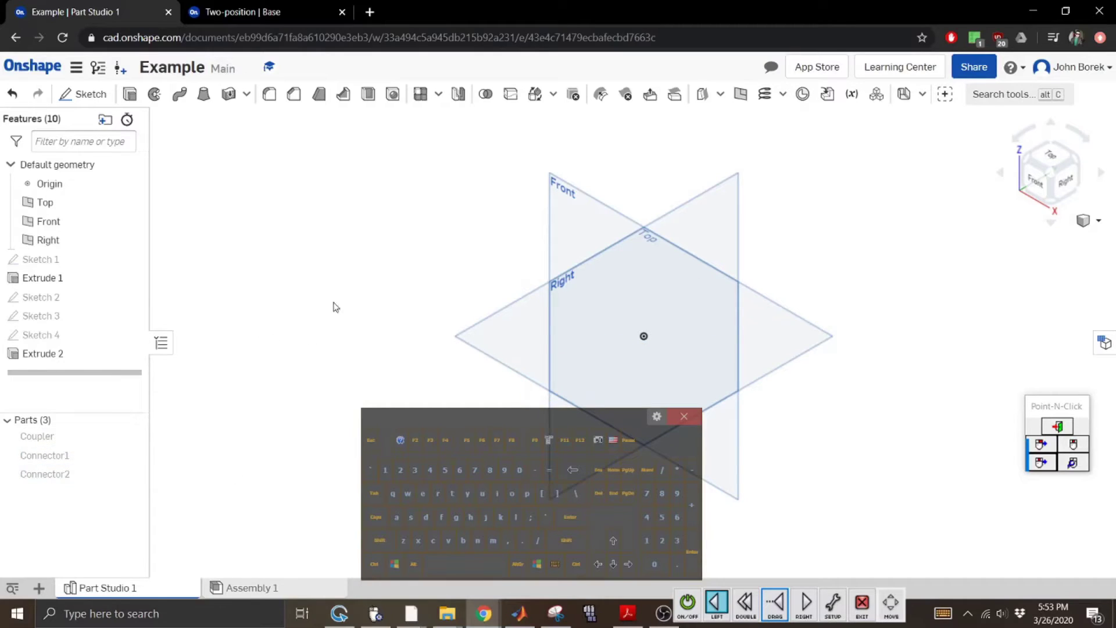
click(138, 316)
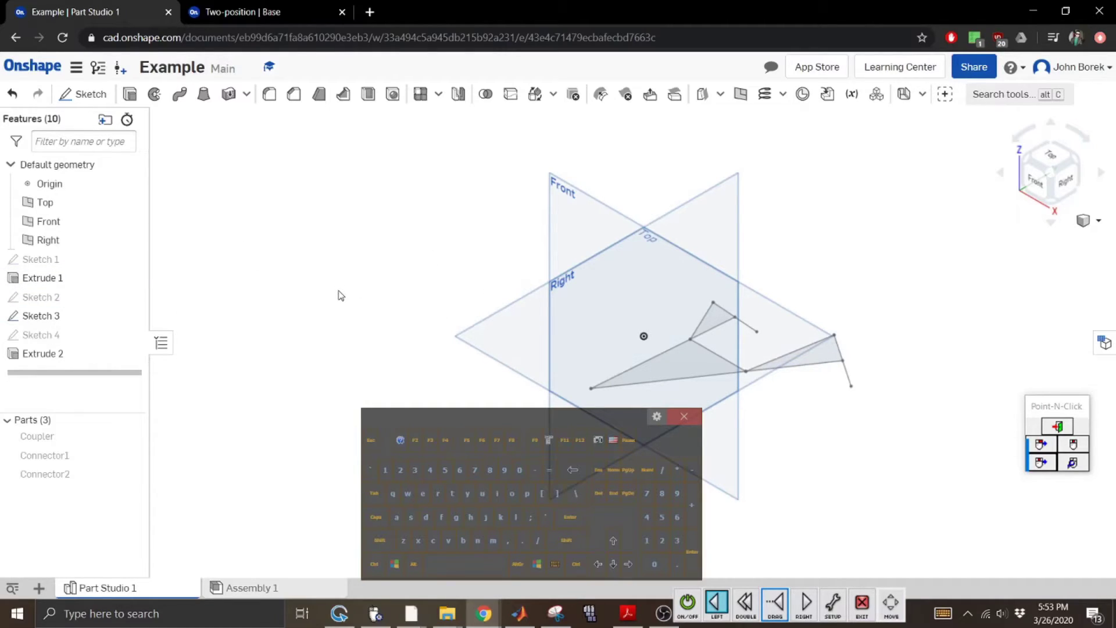
On a new Top plane sketch, draw circles about 0.396 and 0.449 in diameter centred on the left and right ends of Sketch 3's horizontal line.
click(524, 311)
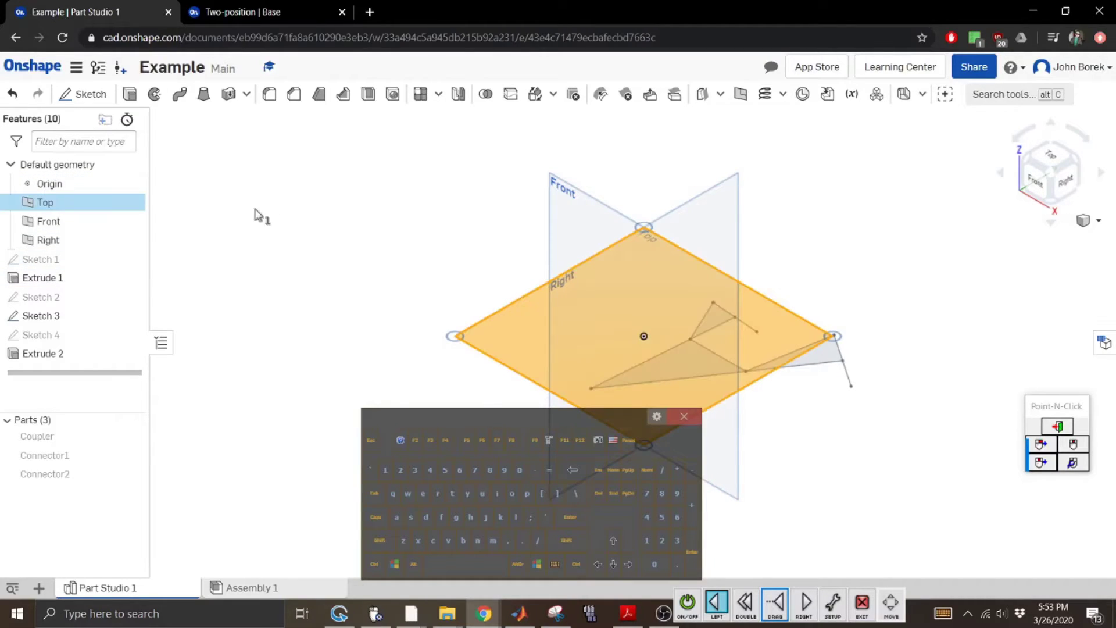
click(84, 93)
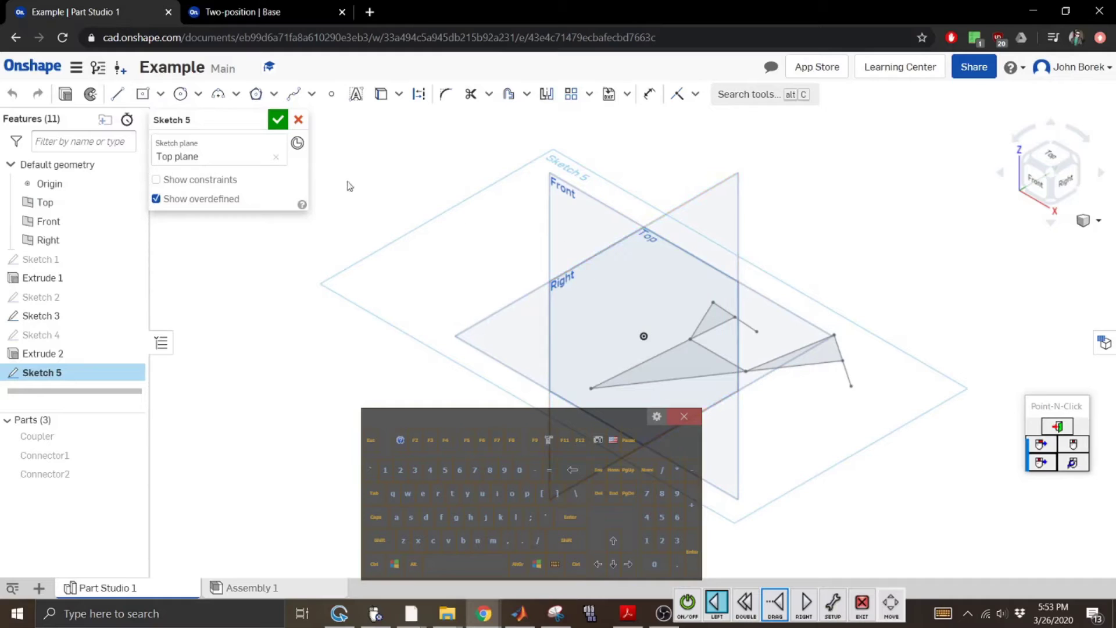
key(n)
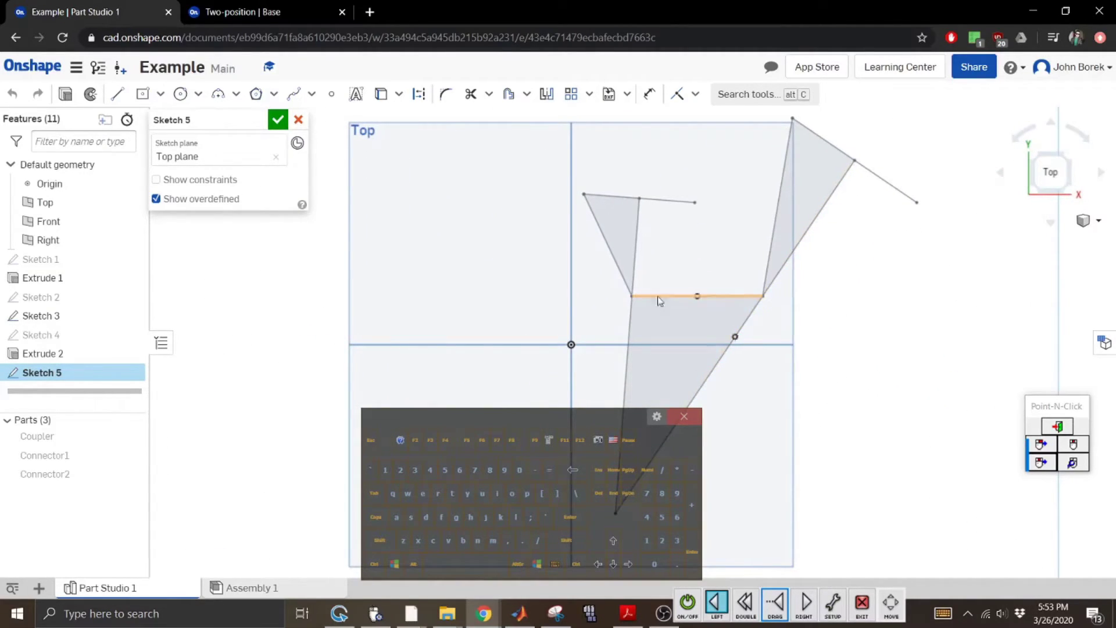
click(180, 93)
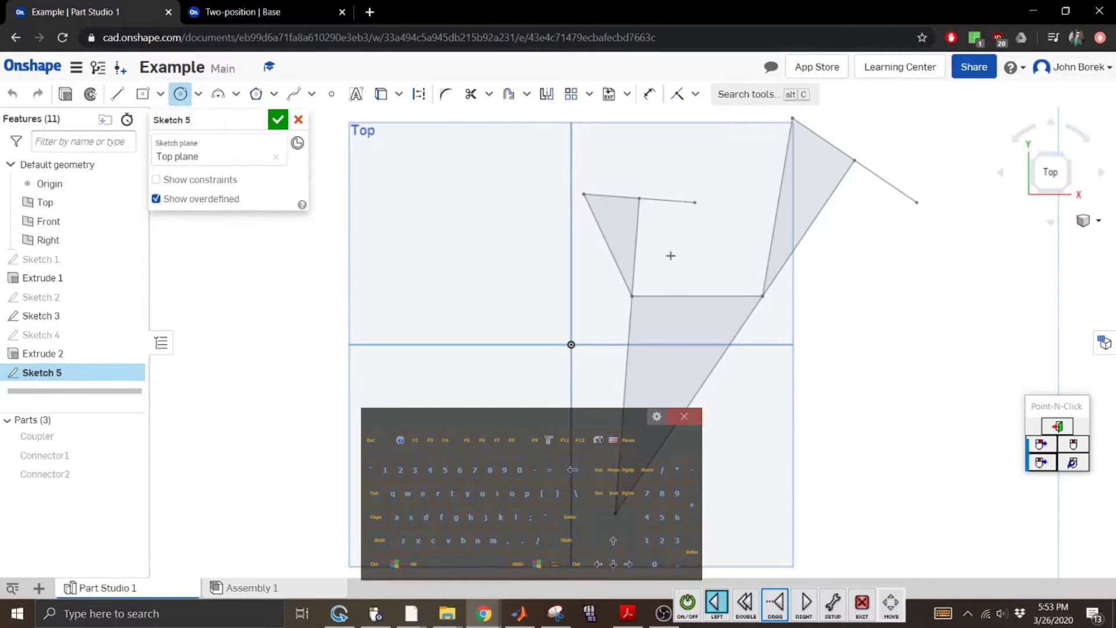
click(631, 296)
click(647, 296)
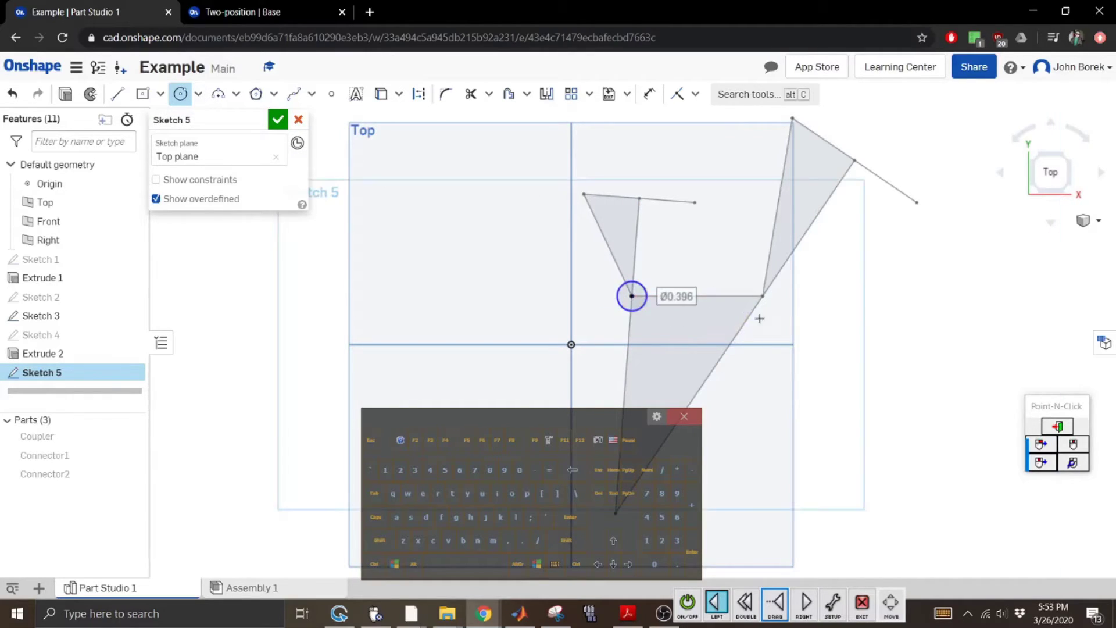
click(762, 296)
click(773, 308)
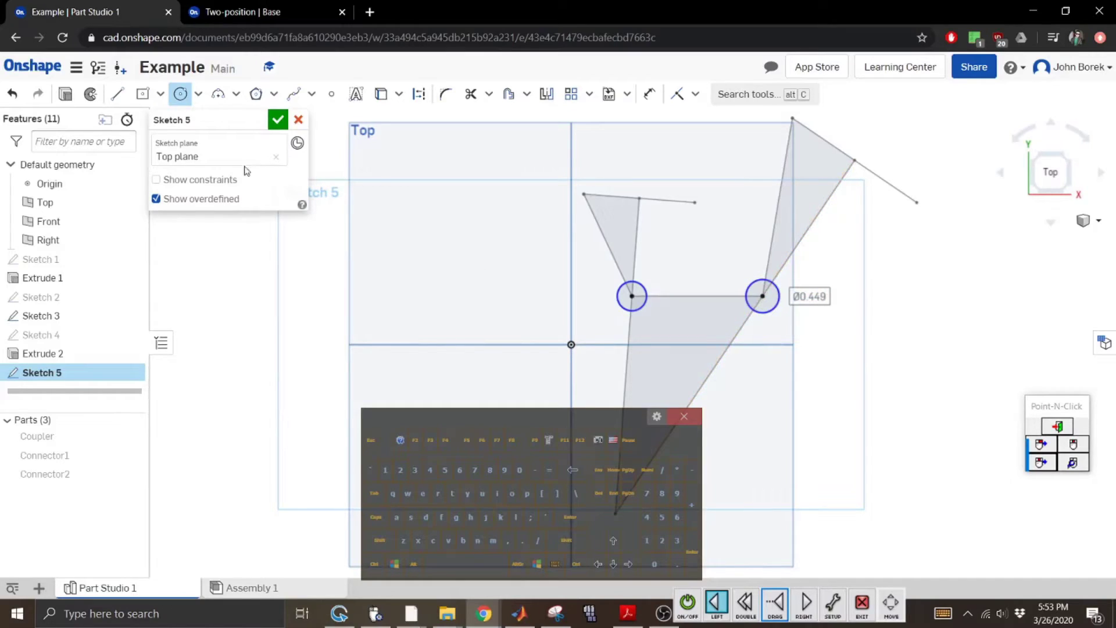
Dimension the diameter of the circle at the left end of the horizontal line.
click(650, 95)
click(646, 290)
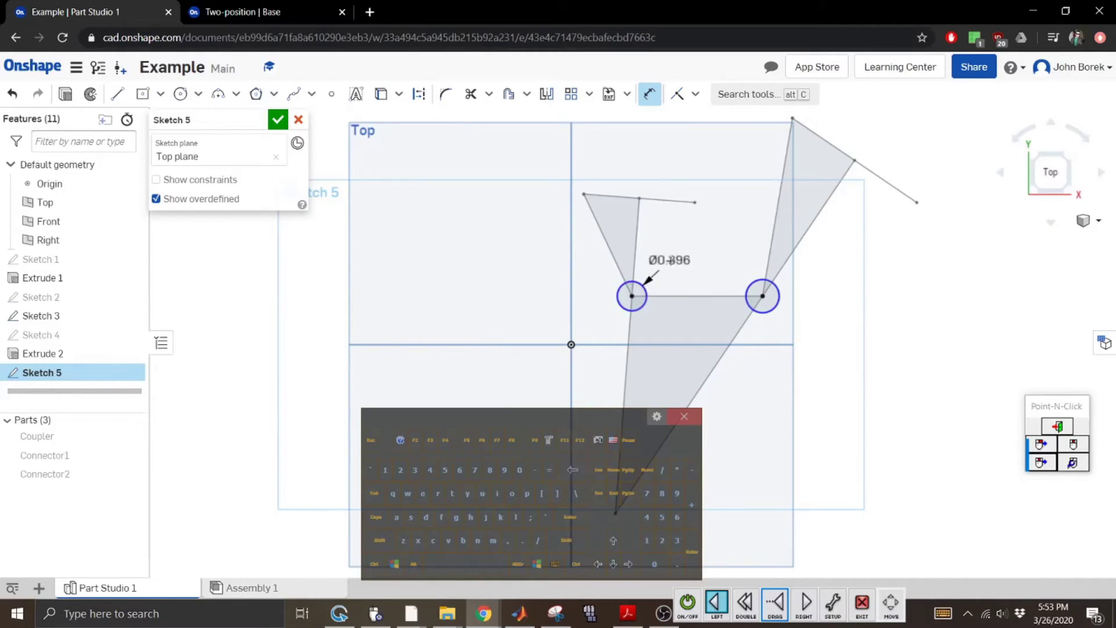
Dimension the diameter of the circle around the left pivot point and set it to 0.5 in.
click(669, 259)
click(678, 563)
click(661, 517)
click(570, 517)
Dimension the diameter of the circle around the right pivot point and set it to 0.5 in.
click(778, 304)
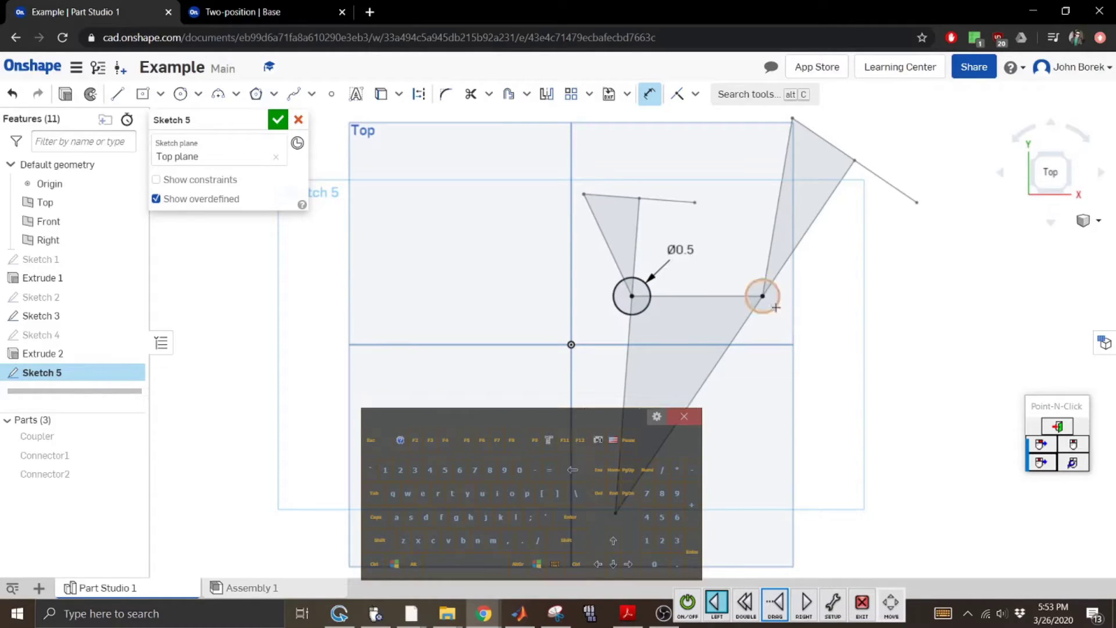
click(789, 301)
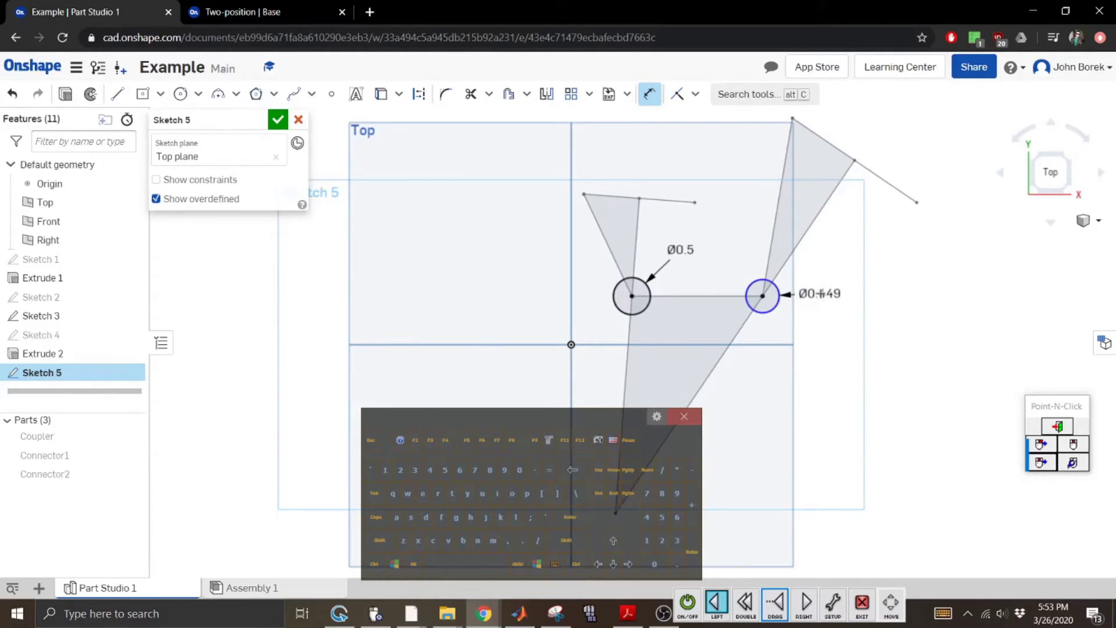
click(677, 564)
click(662, 517)
click(571, 516)
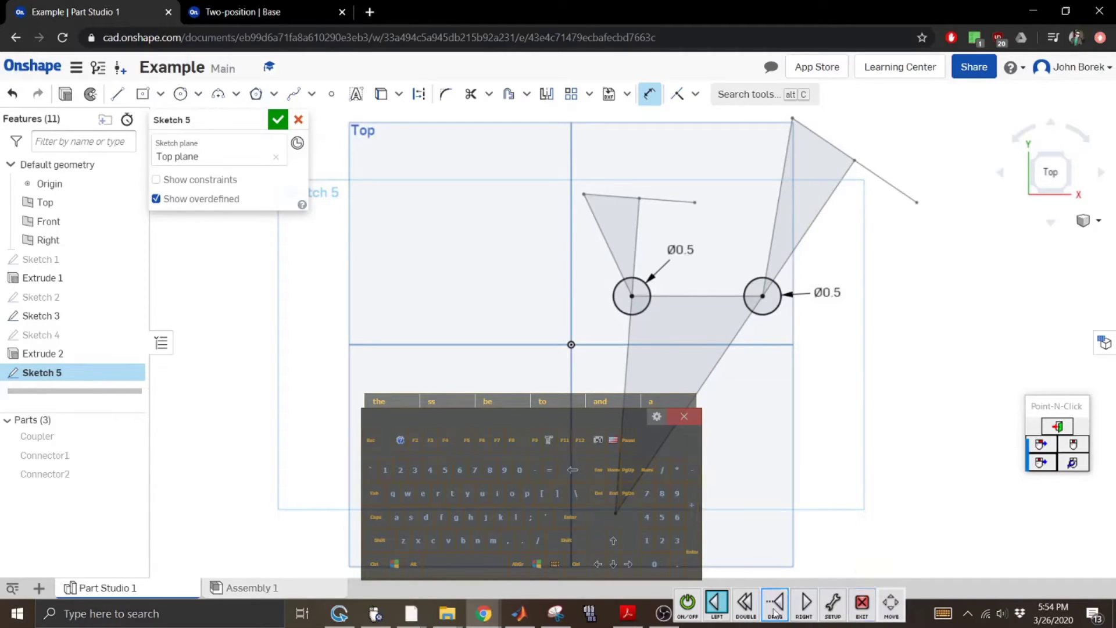
Sketch a vertical line down from the left circle's centre and continue it with a rightward horizontal line about 1.84 in long.
drag(657, 451, 472, 446)
click(117, 94)
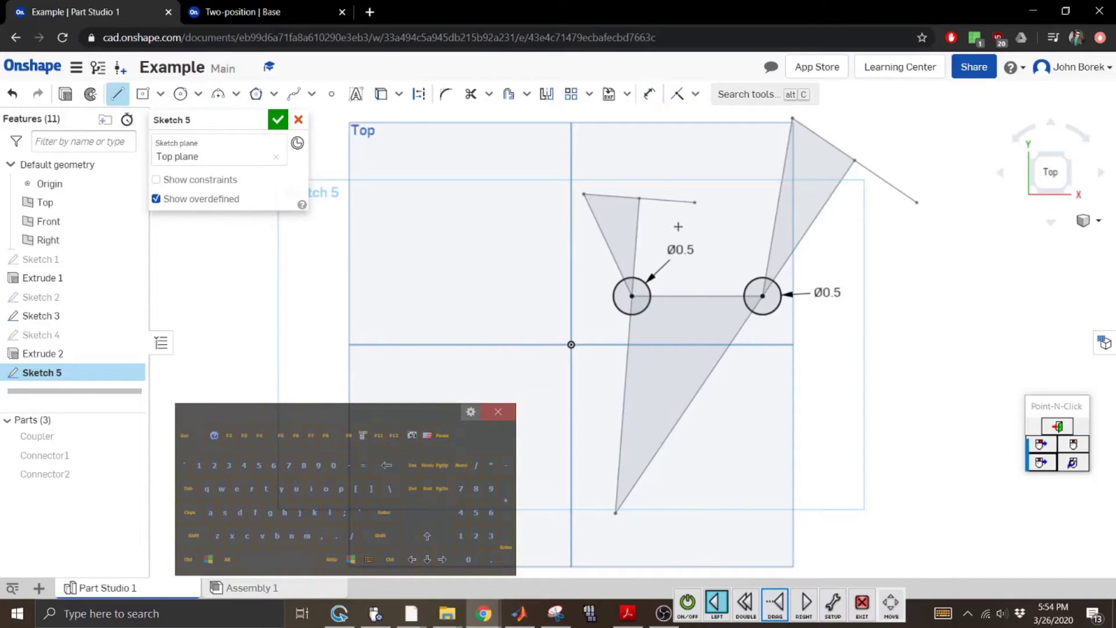
click(632, 296)
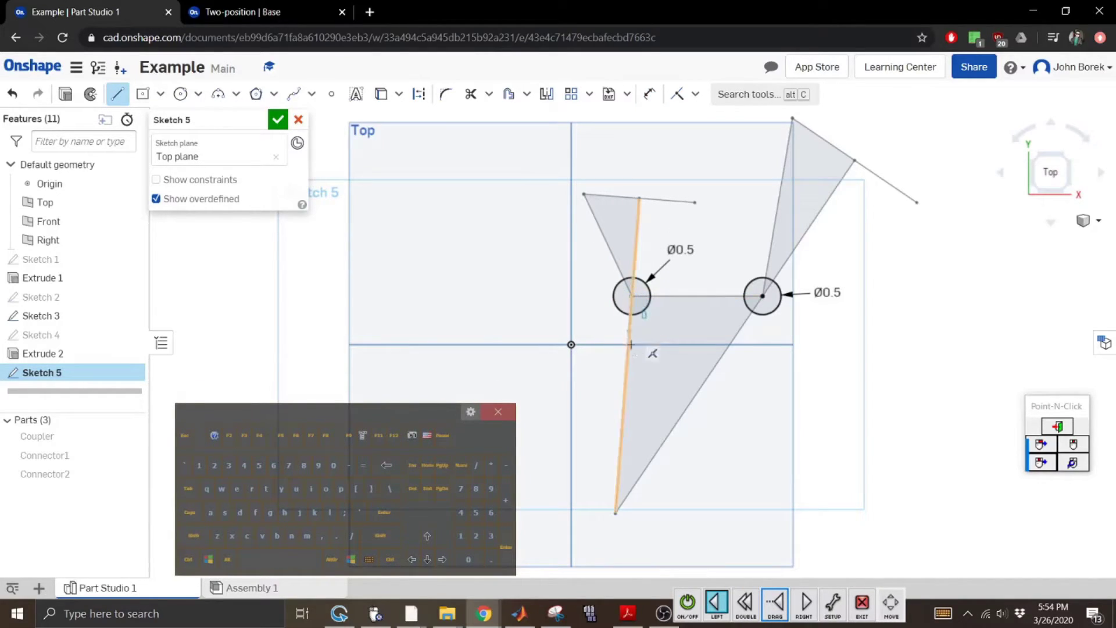
click(636, 396)
click(768, 398)
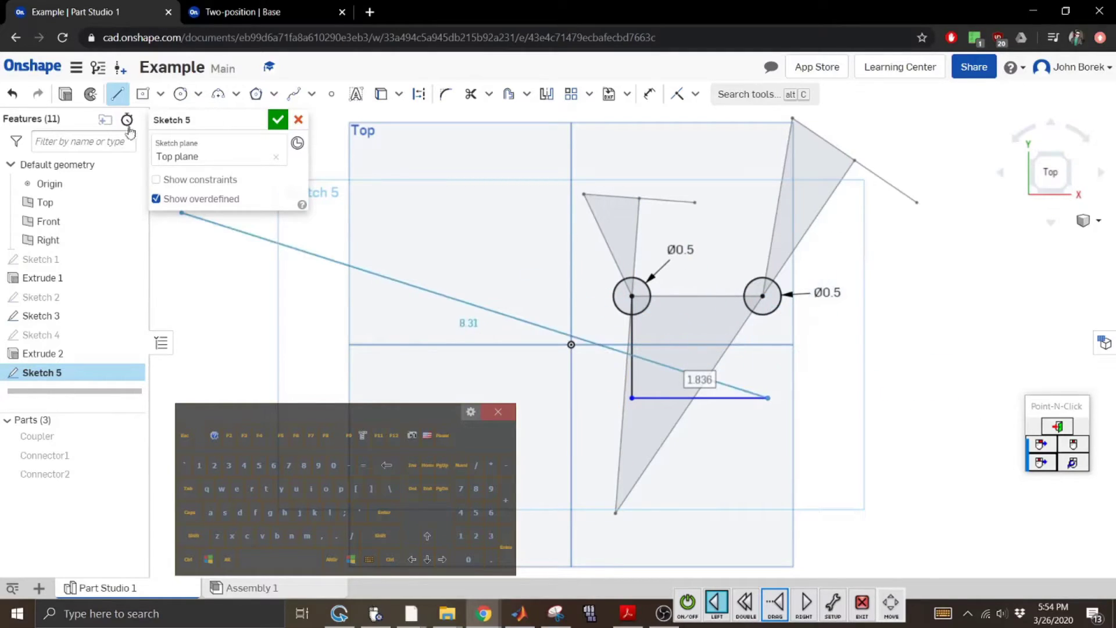
click(118, 102)
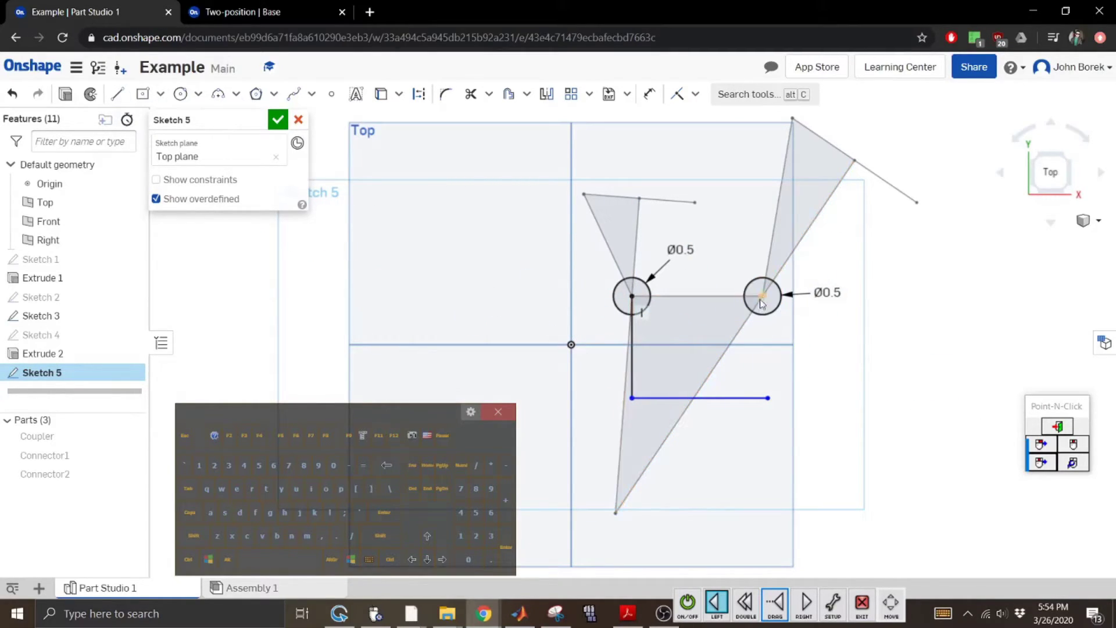
Sketch a vertical line about 1.56 in long down from the right circle's centre, crossing the horizontal line.
key(d)
key(Escape)
click(118, 94)
click(762, 296)
click(762, 412)
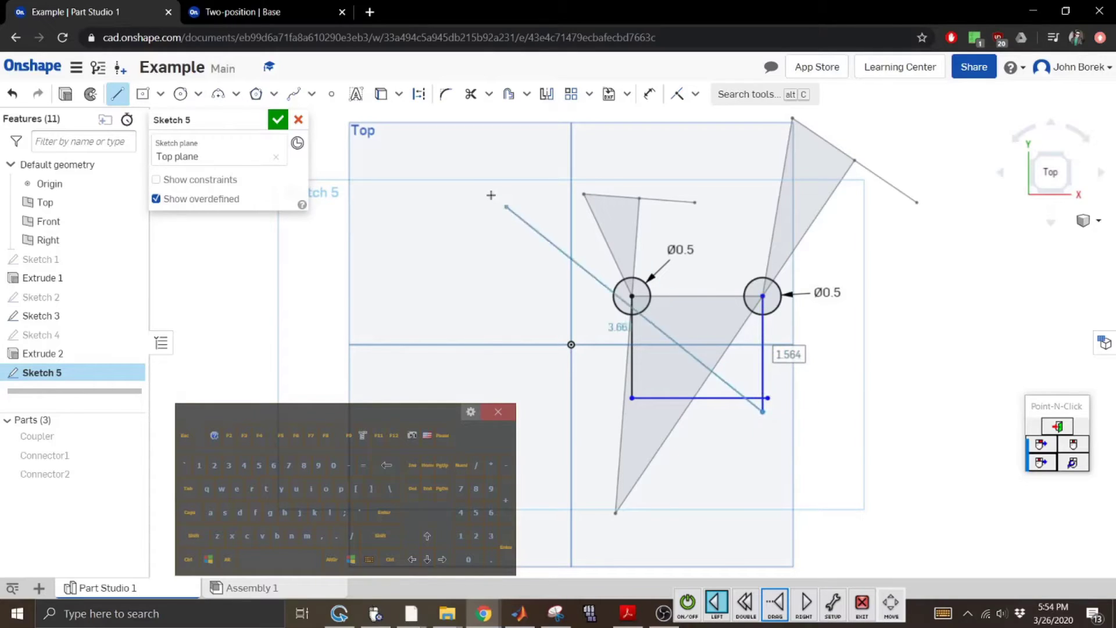
Trim away the right vertical line's overhang and the horizontal line, and delete the stray point below the right vertical line.
click(471, 94)
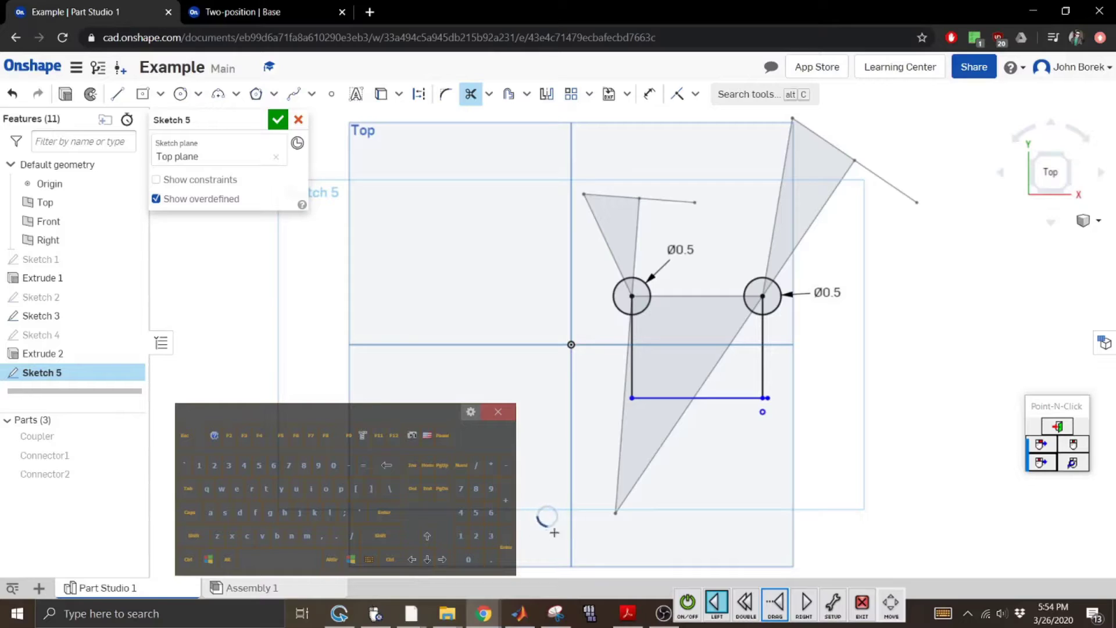
click(688, 602)
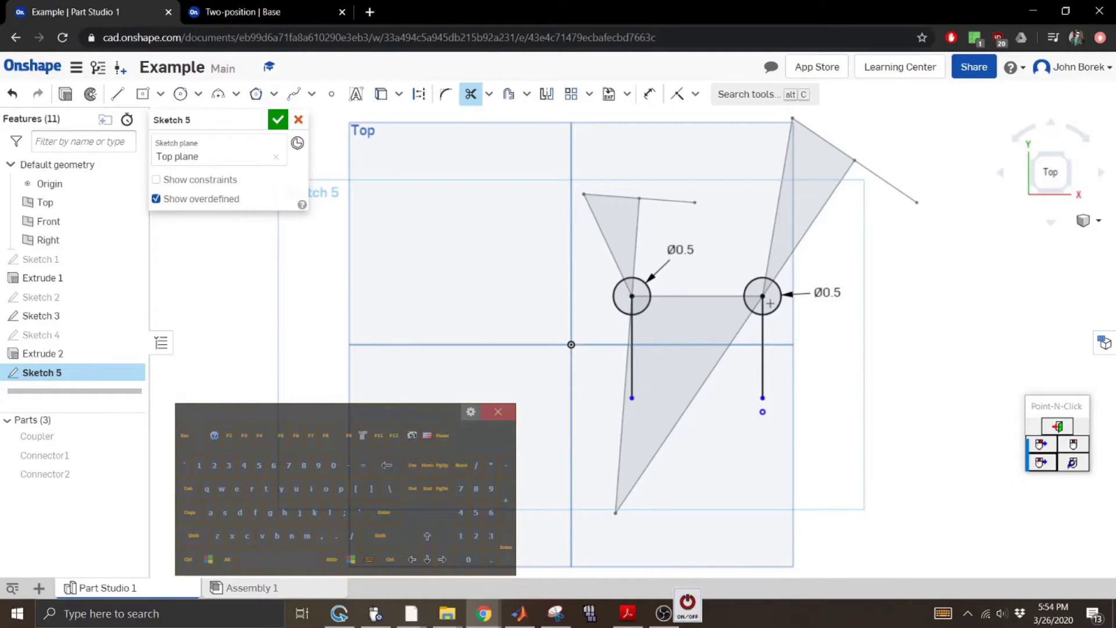
click(688, 603)
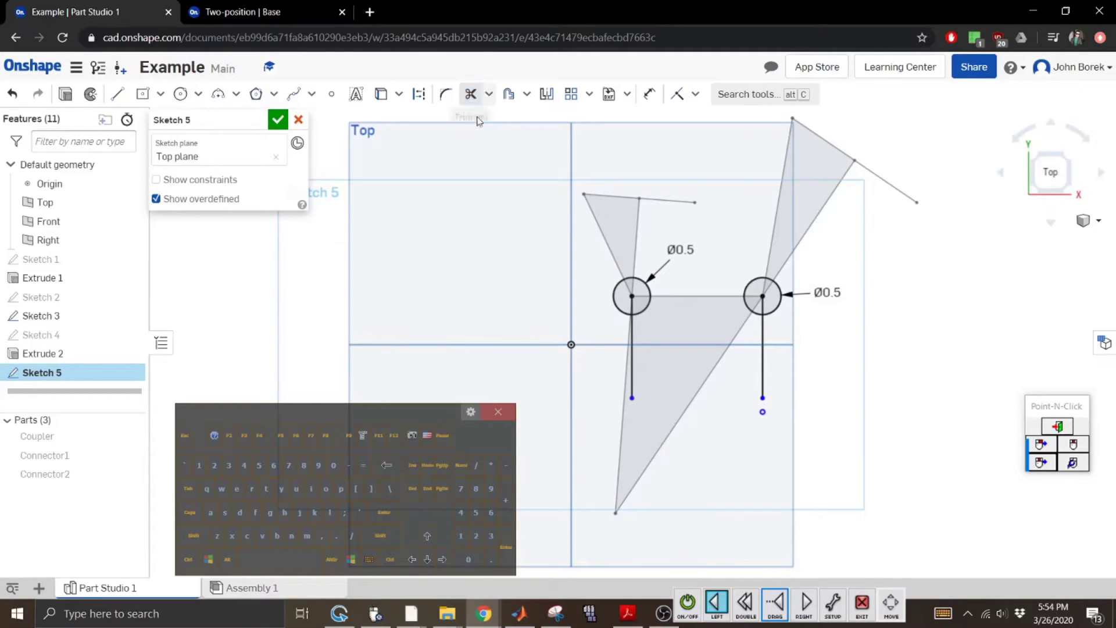
click(762, 412)
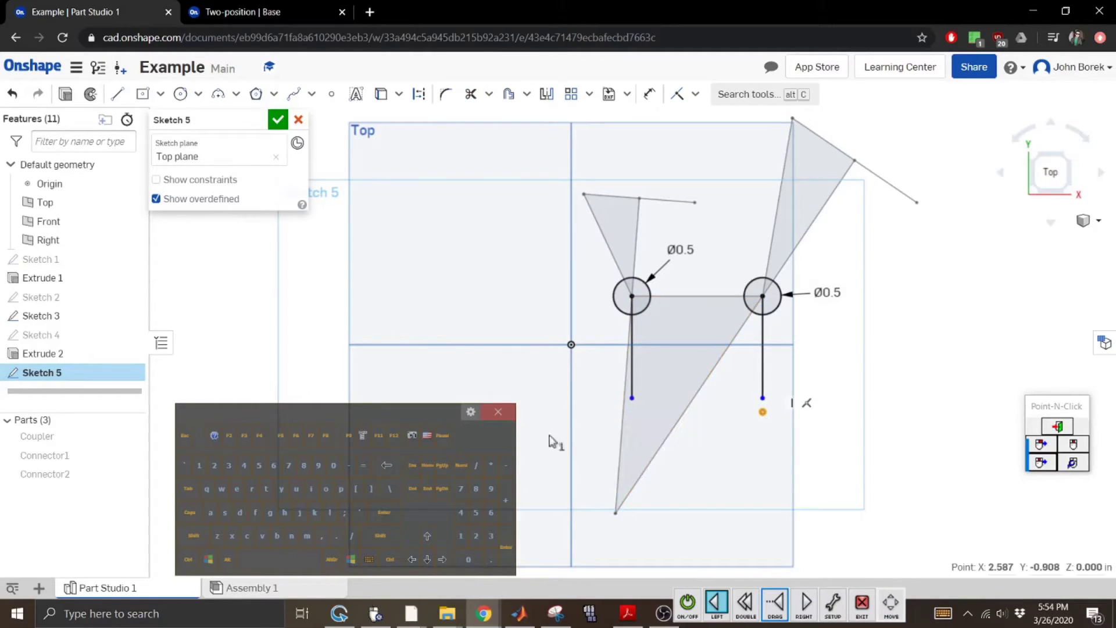
click(419, 492)
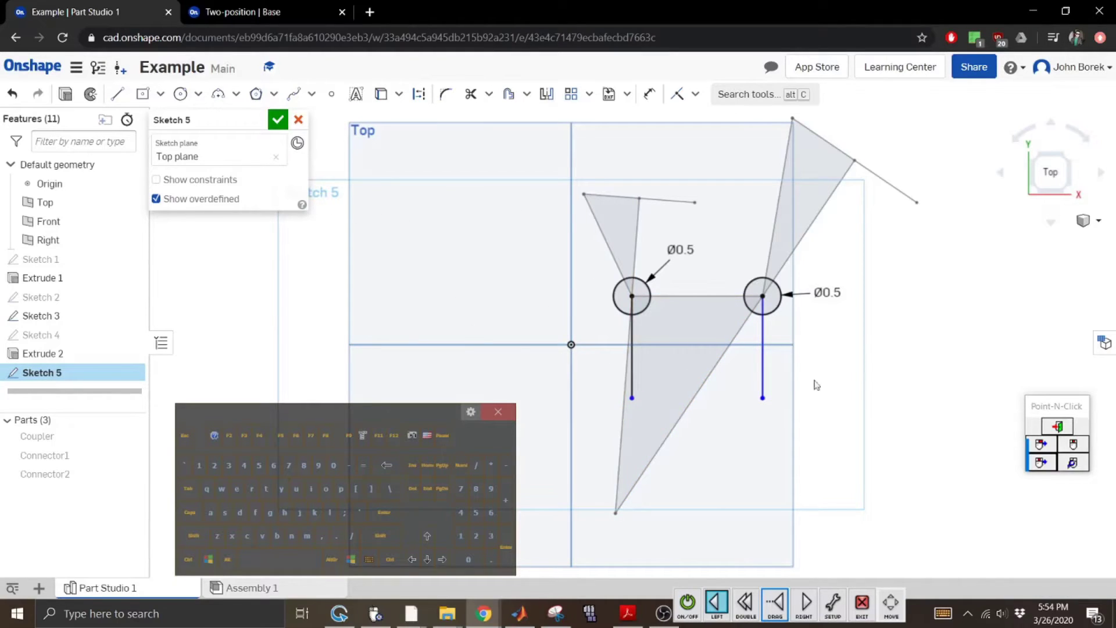
Sketch a vertical line down from the left circle's leftmost point, ending below the lines drawn from the circle centres.
click(180, 95)
click(119, 100)
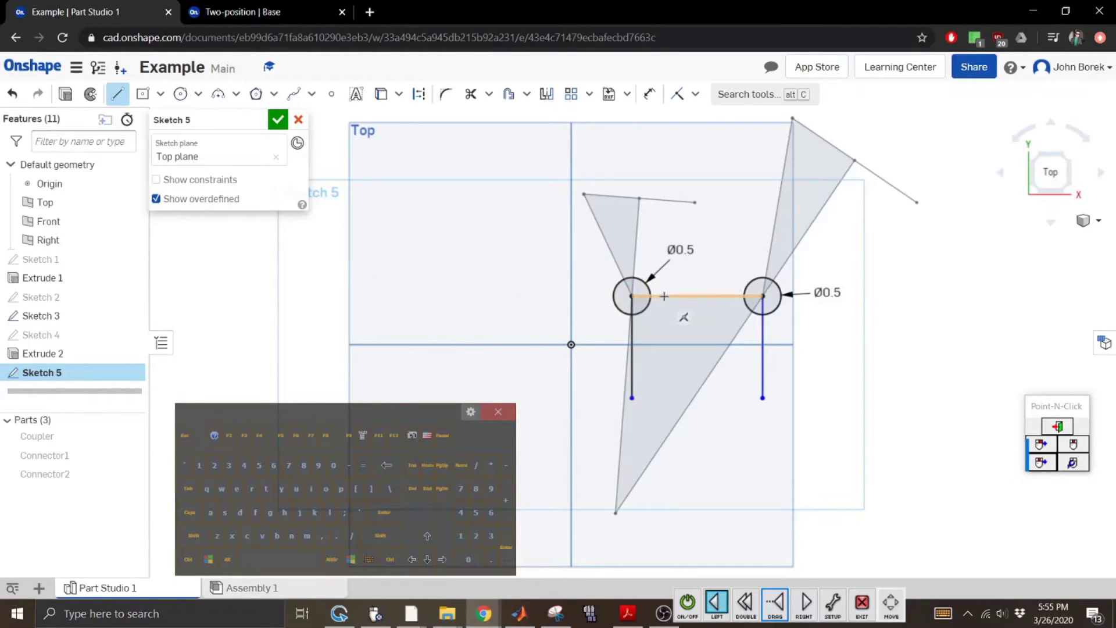
click(612, 296)
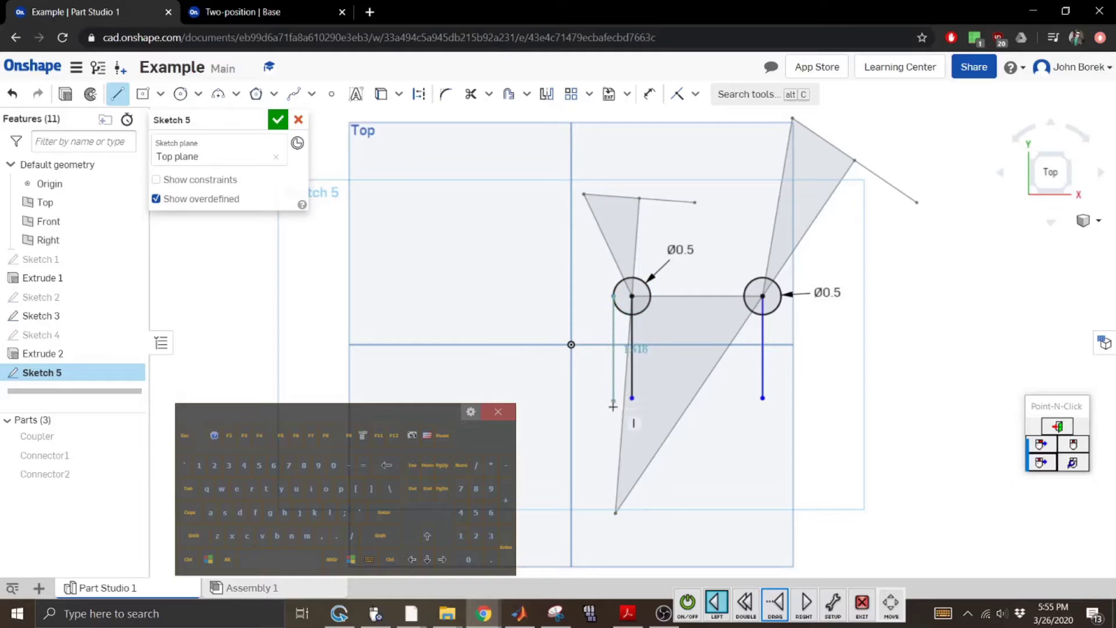
click(613, 419)
Sketch a near-horizontal line about 3.35 in long from the new vertical line's lower end and delete it.
click(864, 425)
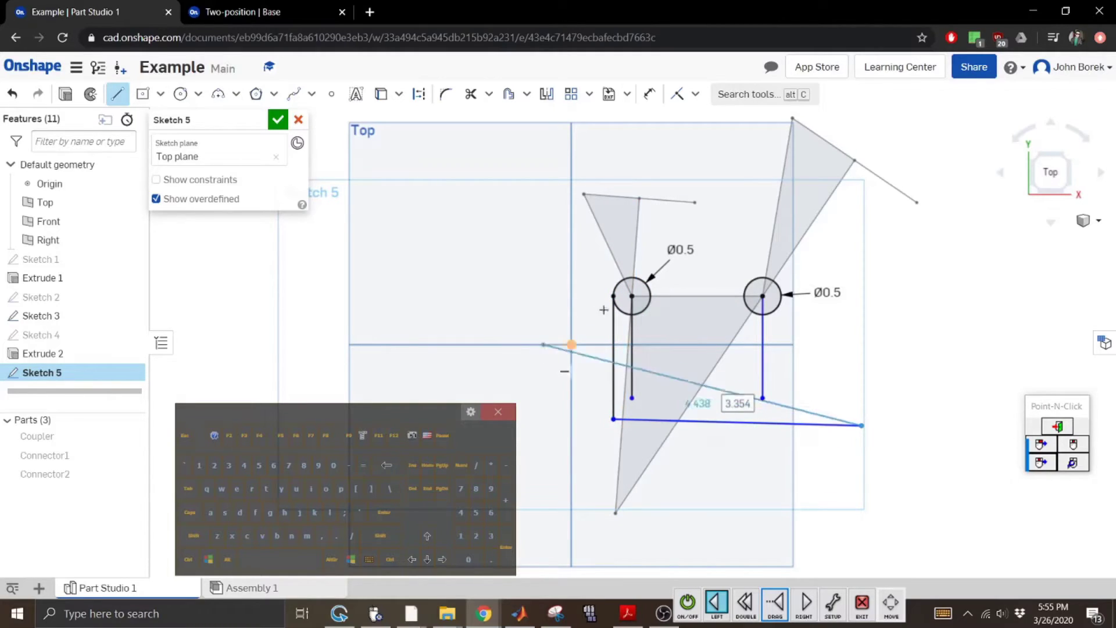
click(119, 94)
click(740, 422)
click(414, 489)
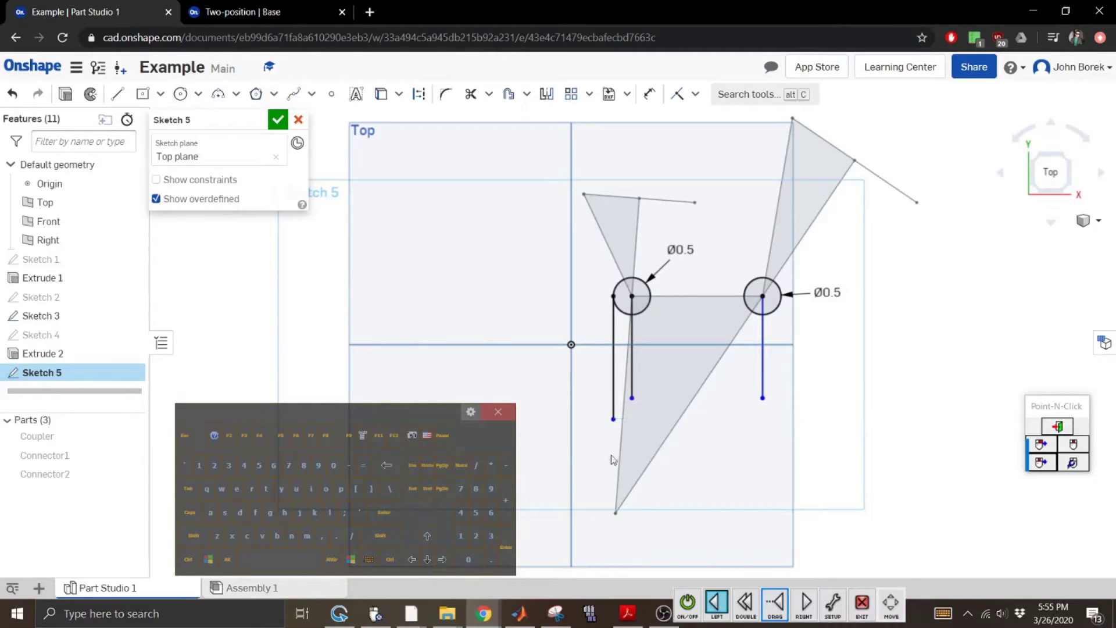
Delete the two vertical lines that run down from the centres of the circles.
click(628, 344)
click(413, 489)
click(762, 361)
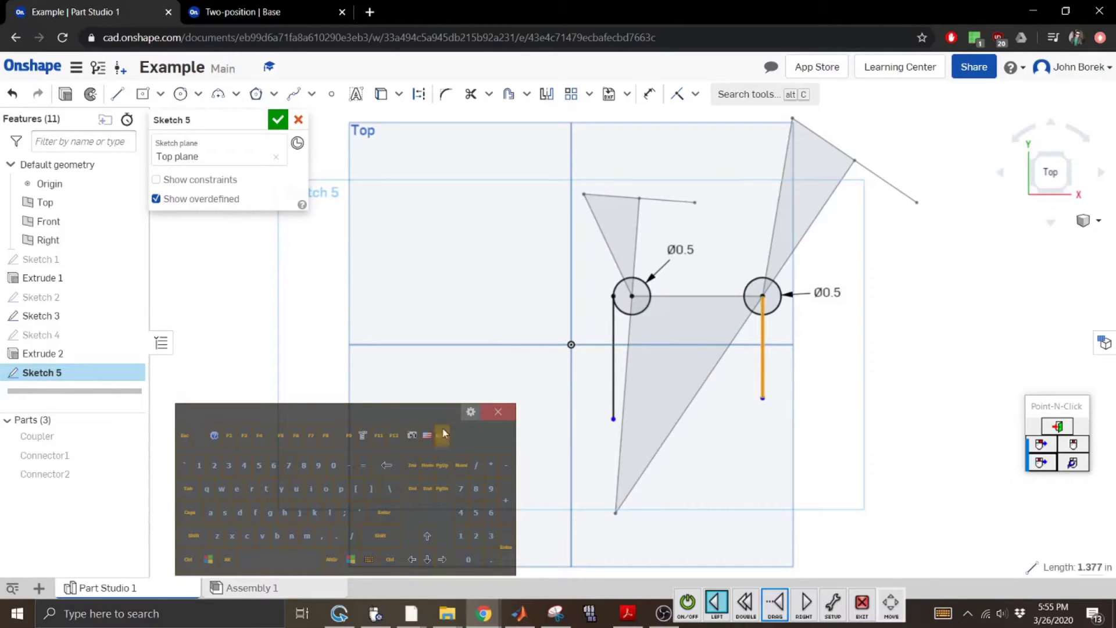
click(418, 491)
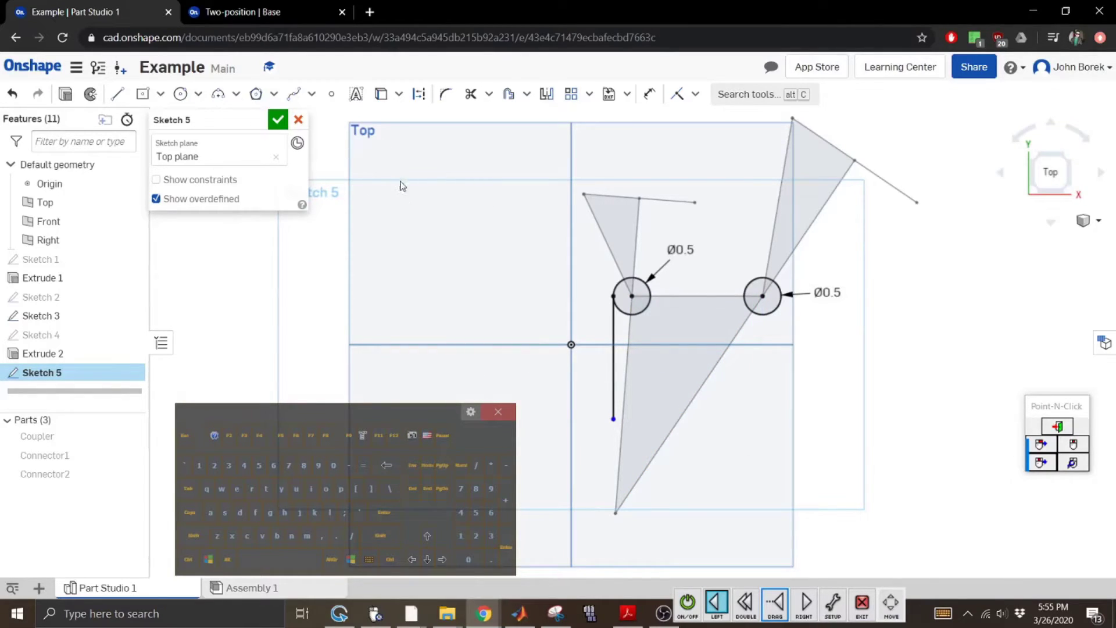
Sketch a horizontal line about 1.77 in long joining the topmost points of the two 0.5 in circles.
click(116, 93)
click(1094, 220)
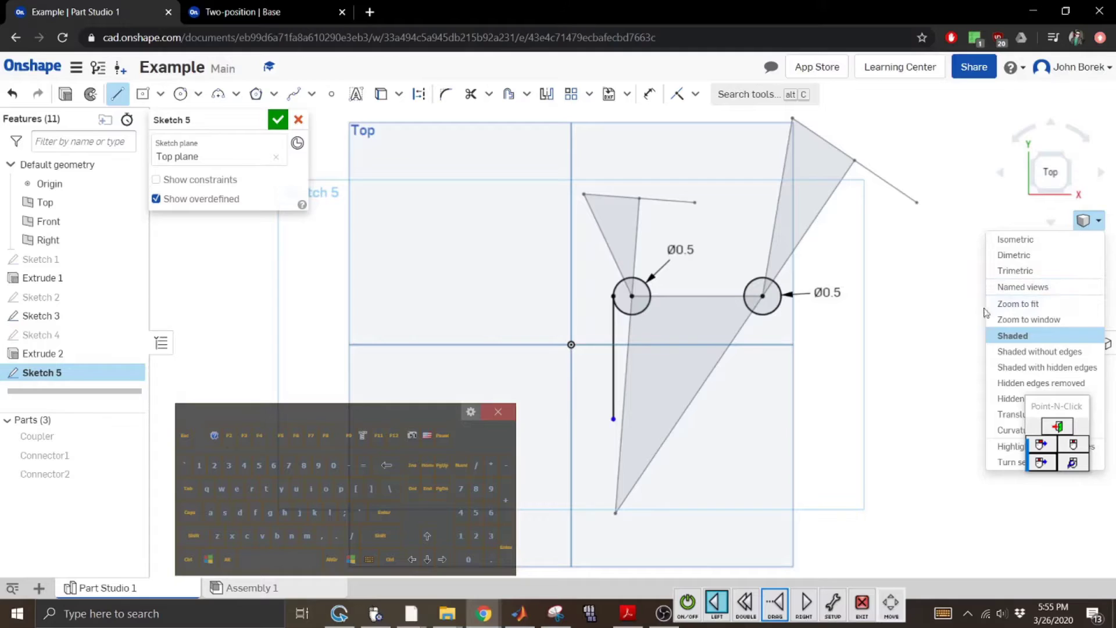
click(1045, 319)
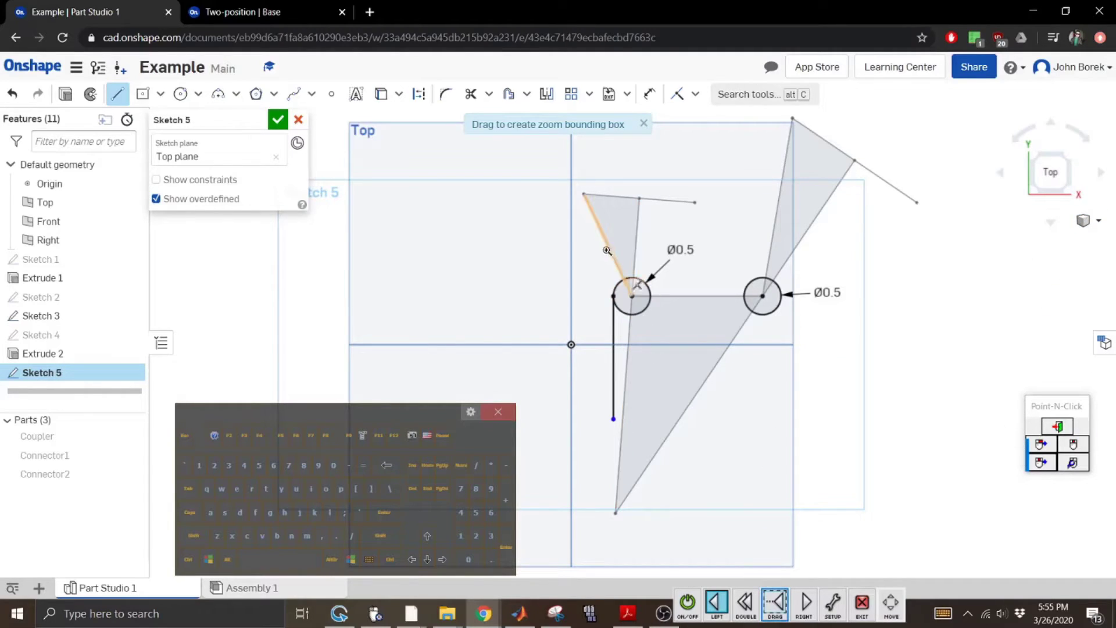
mouse_move(605, 267)
mouse_down()
mouse_move(804, 294)
mouse_move(823, 357)
mouse_up()
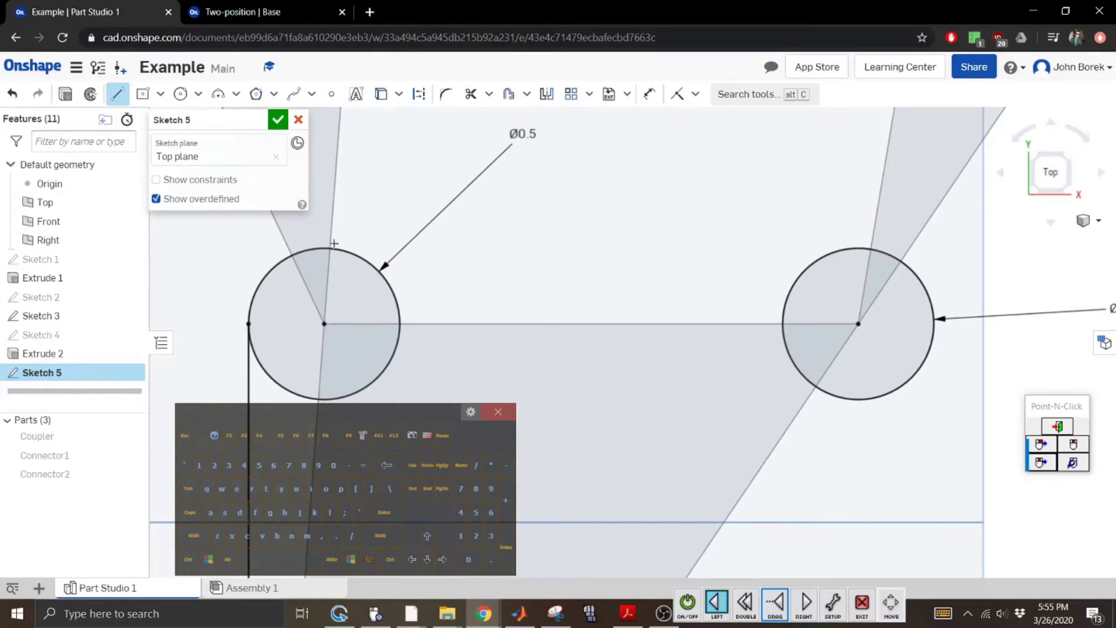
click(324, 323)
click(324, 249)
click(858, 249)
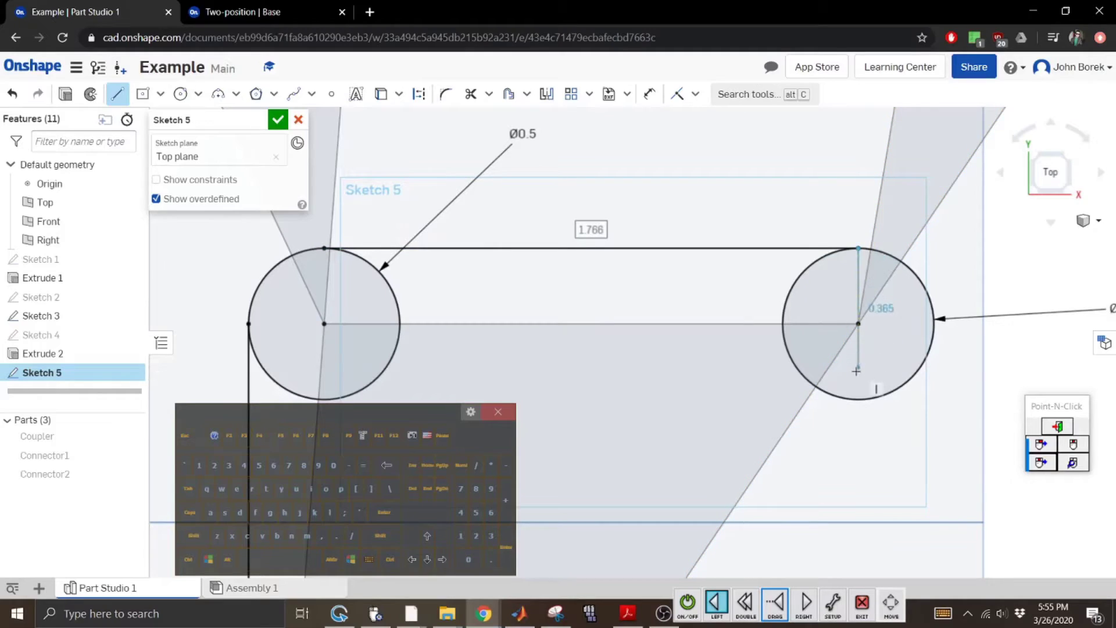
click(117, 94)
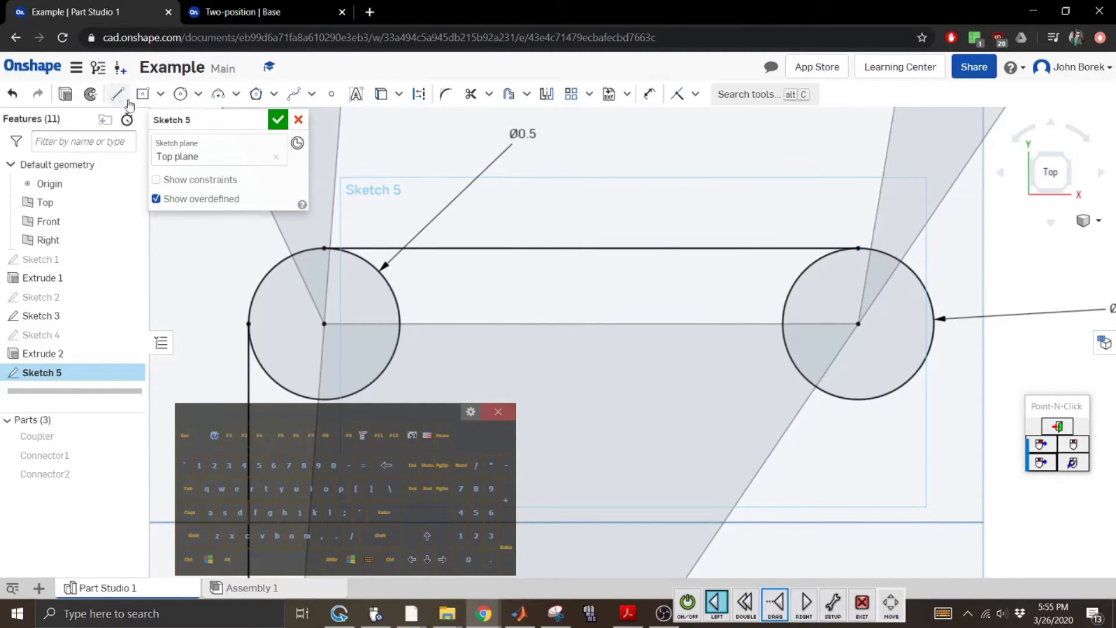
Sketch a horizontal line from the left vertical line's lower end, extending right beyond the right circle.
click(1095, 221)
click(1024, 313)
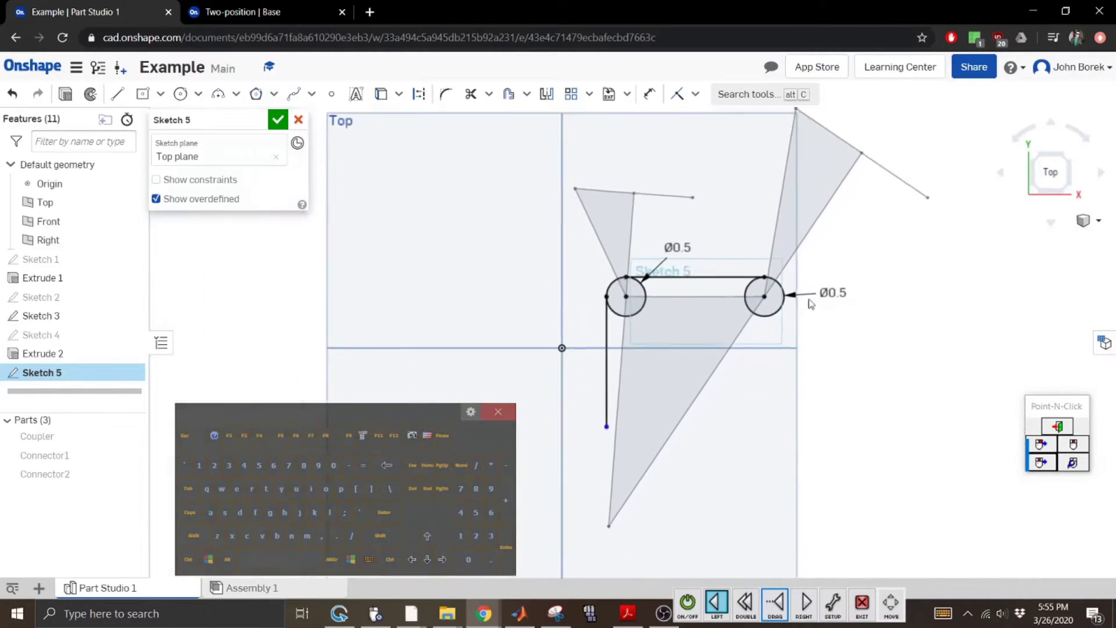
click(118, 94)
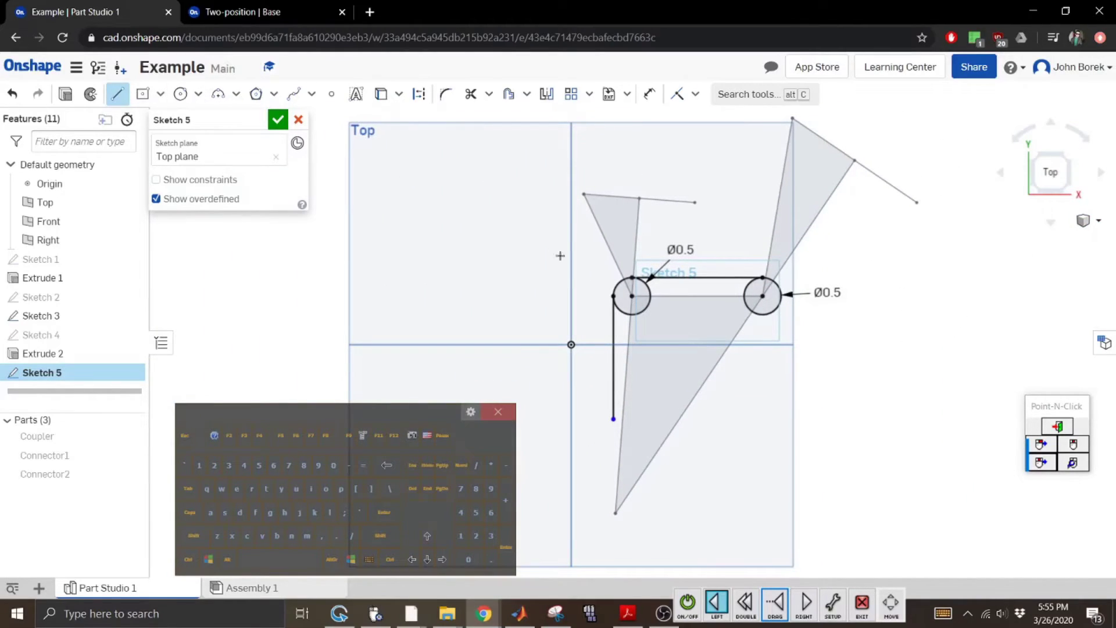
click(613, 418)
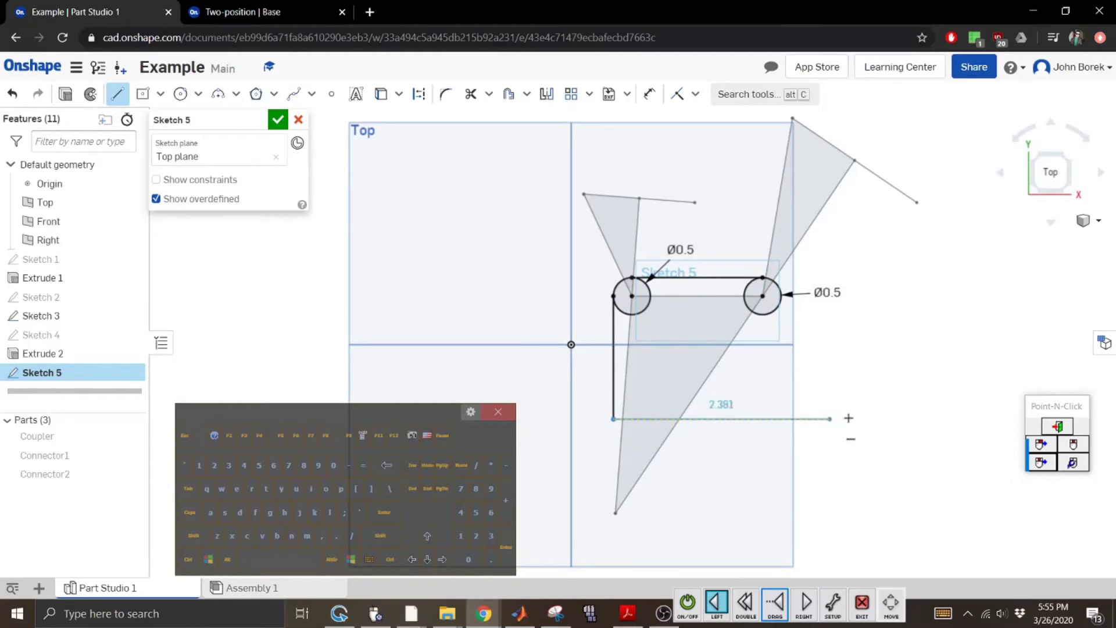
click(904, 418)
click(118, 94)
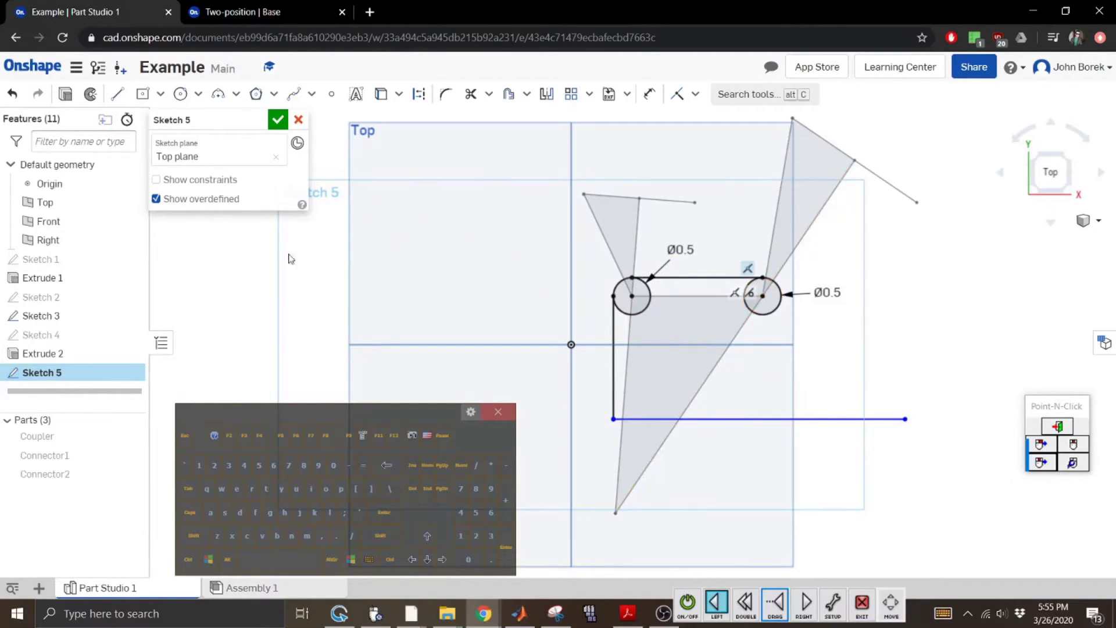
Sketch a vertical line about 1.66 in long from the right circle's rightmost point down to the lower horizontal line.
click(123, 96)
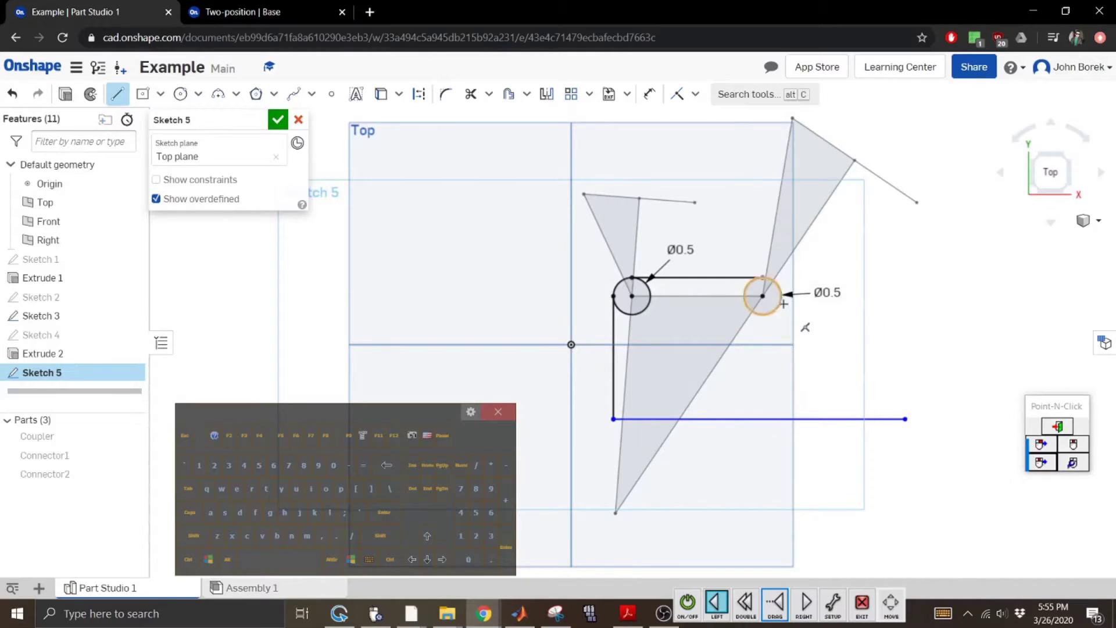
click(781, 295)
click(780, 418)
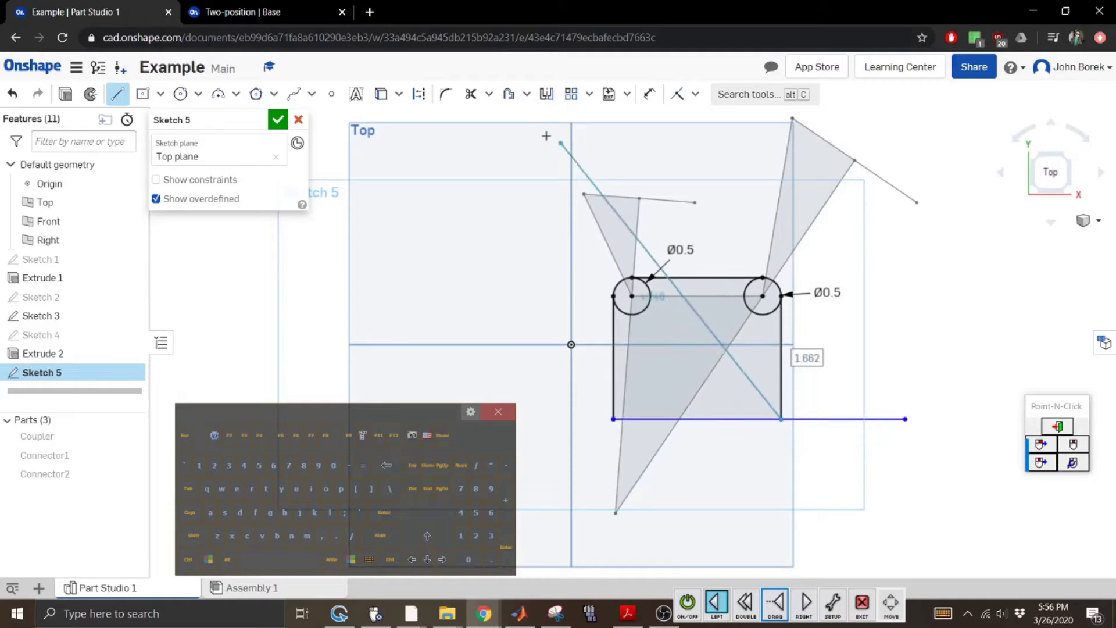
Trim the lower line's overhang and the inner arcs of both 0.5 in circles to leave a closed profile with rounded upper corners.
click(471, 93)
click(858, 419)
click(750, 309)
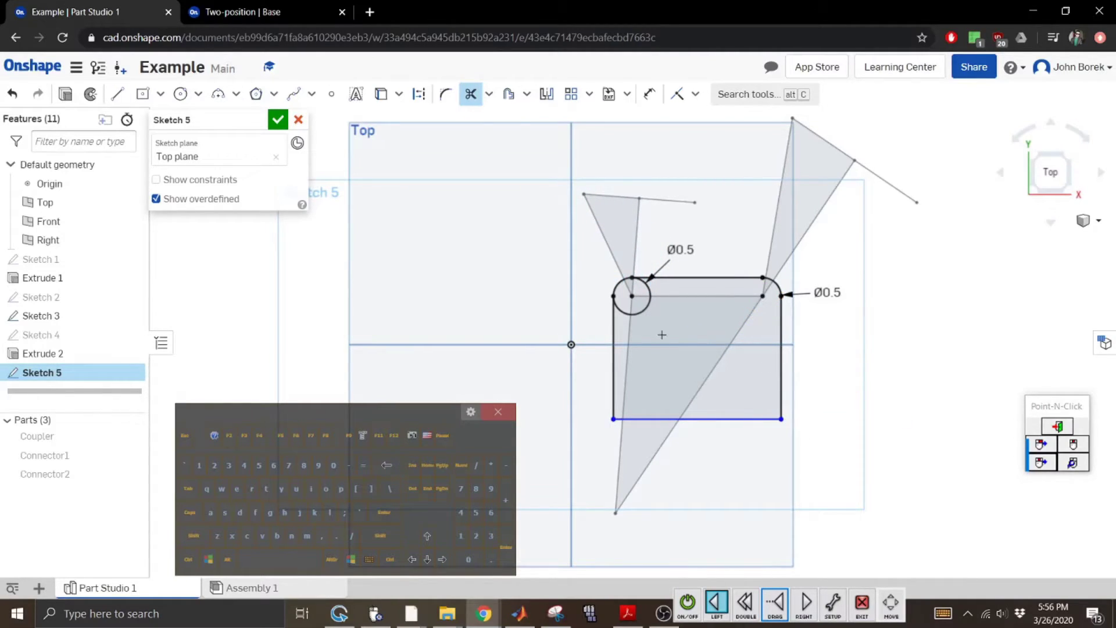
click(648, 310)
Sketch a hole circle at each pivot point, about 0.2 in diameter on the left and about 0.25 in on the right.
click(180, 95)
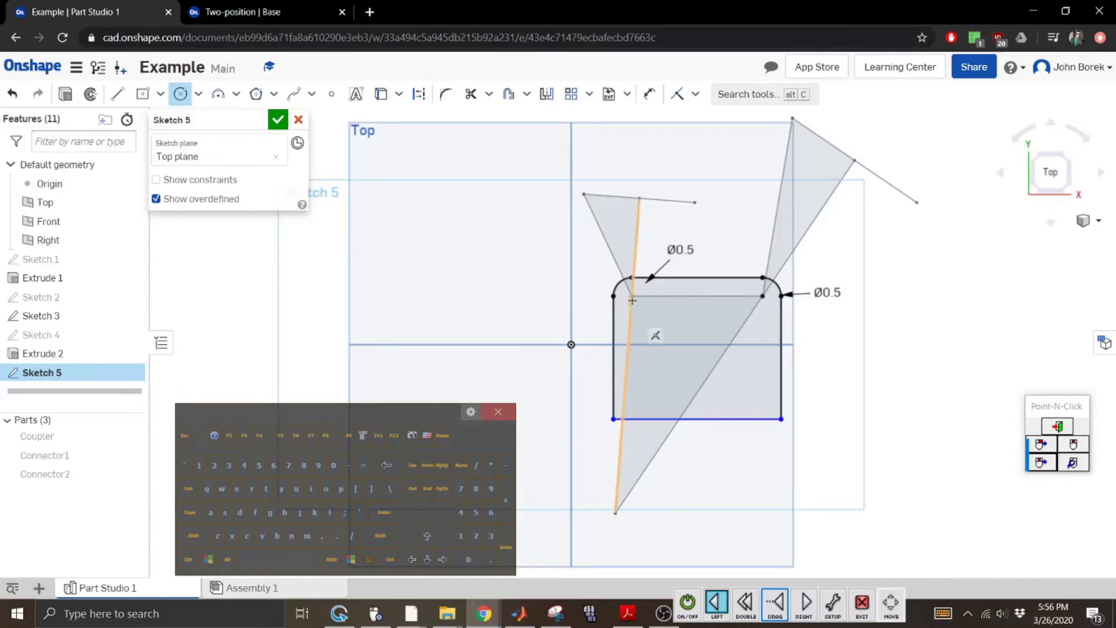
drag(632, 296, 639, 296)
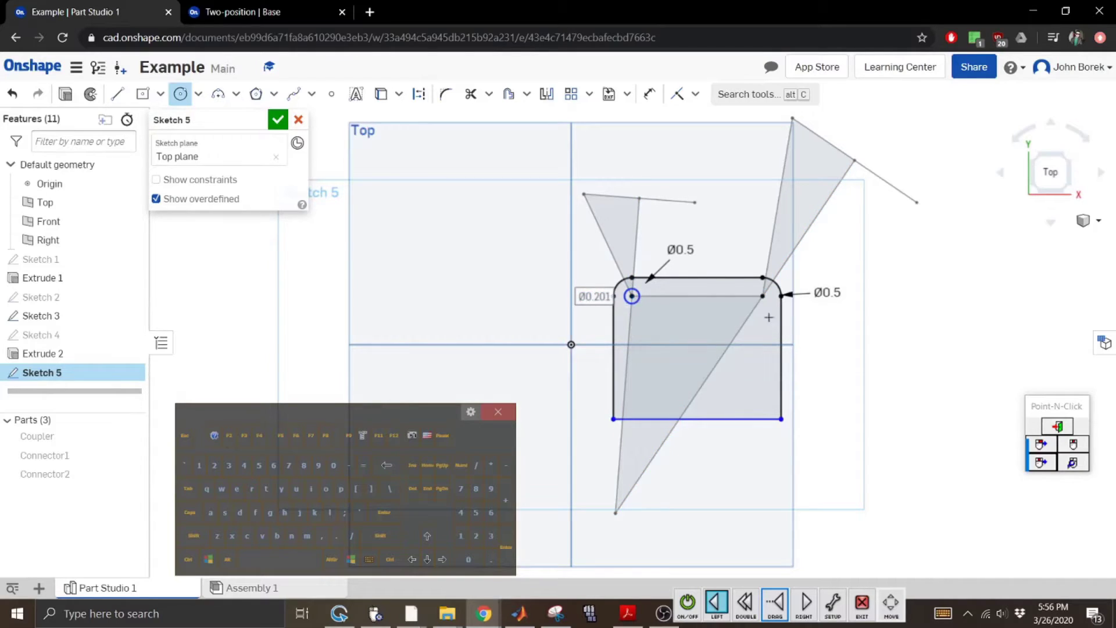
drag(763, 295, 770, 296)
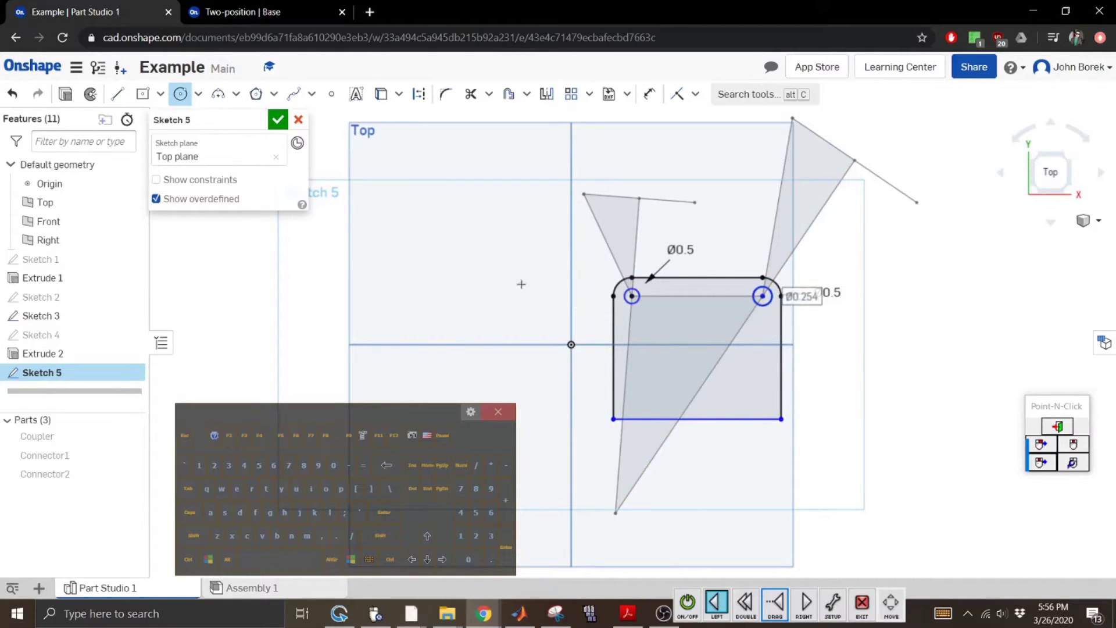
click(183, 96)
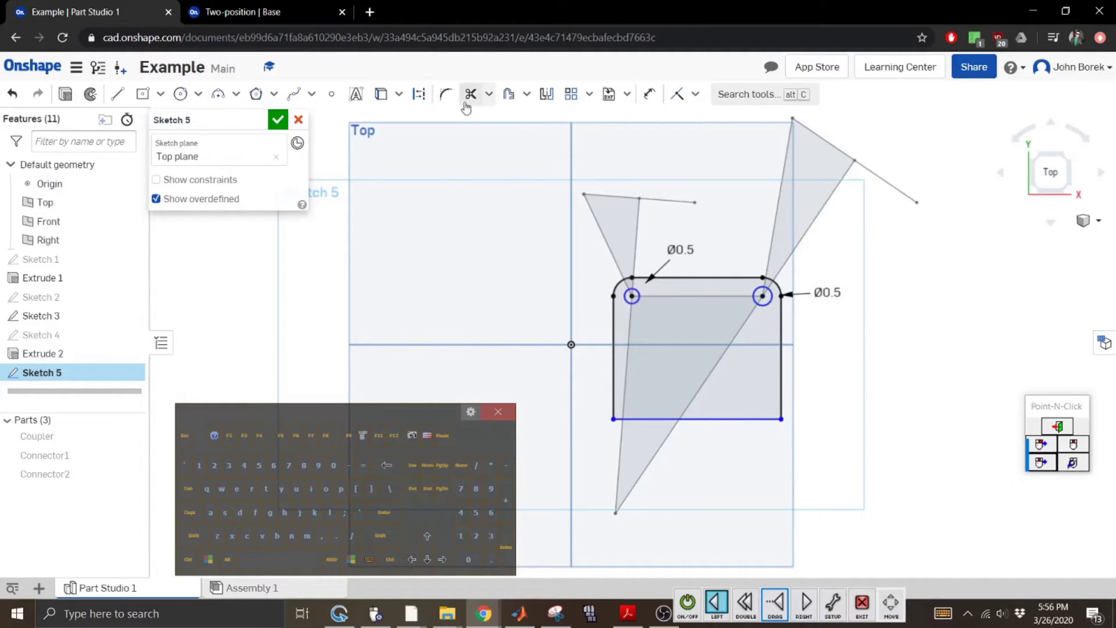
Dimension the left pivot hole circle at 0.25 in diameter.
click(650, 94)
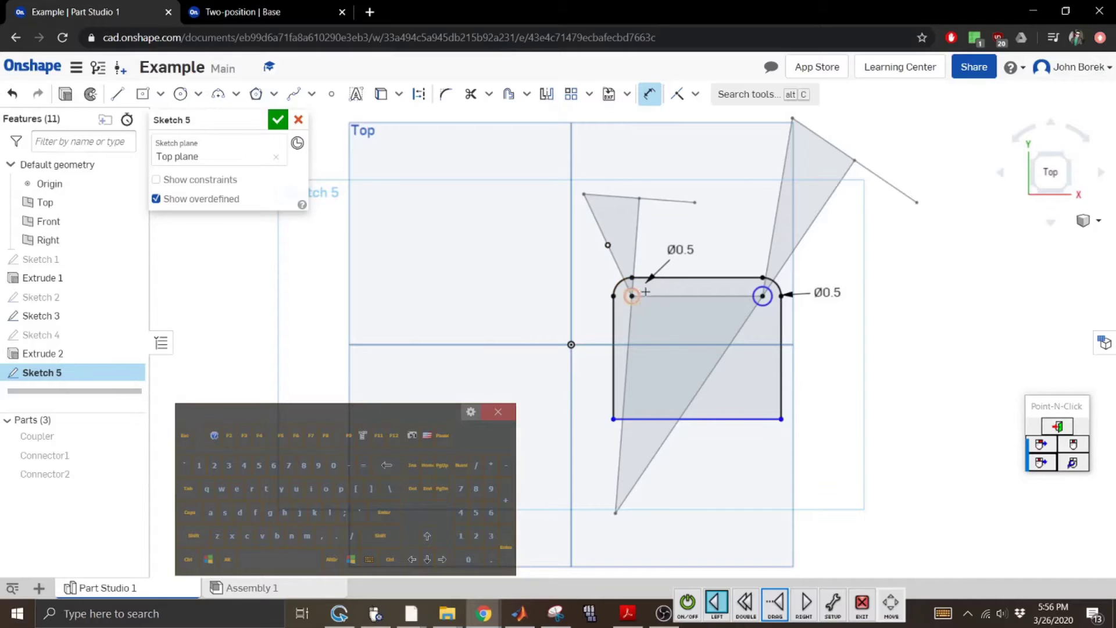
click(185, 435)
click(649, 93)
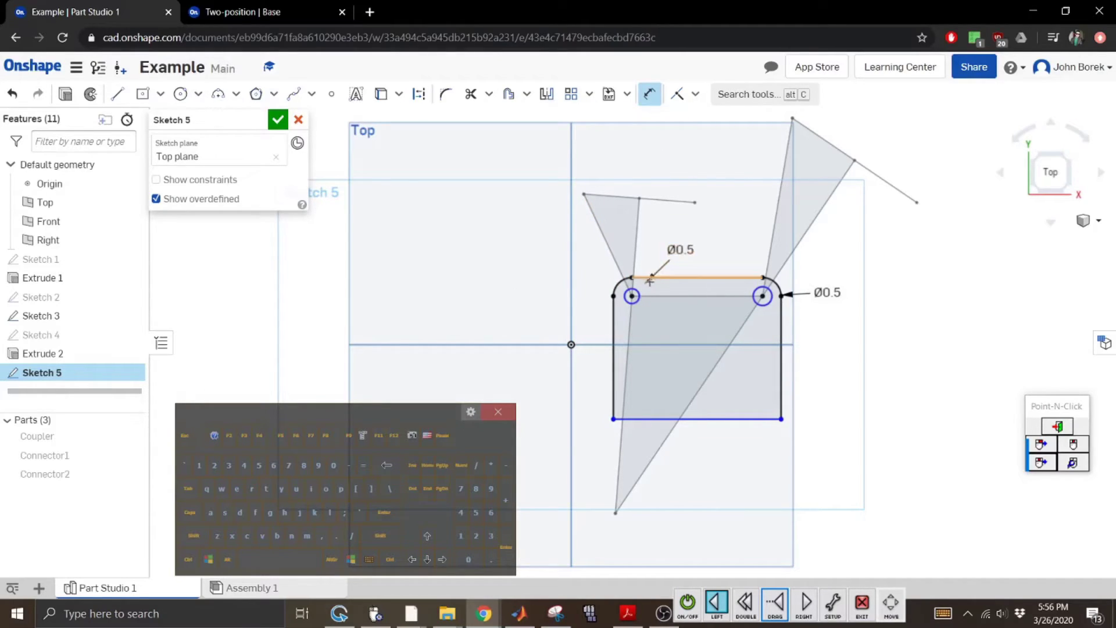
click(638, 294)
click(513, 257)
click(492, 559)
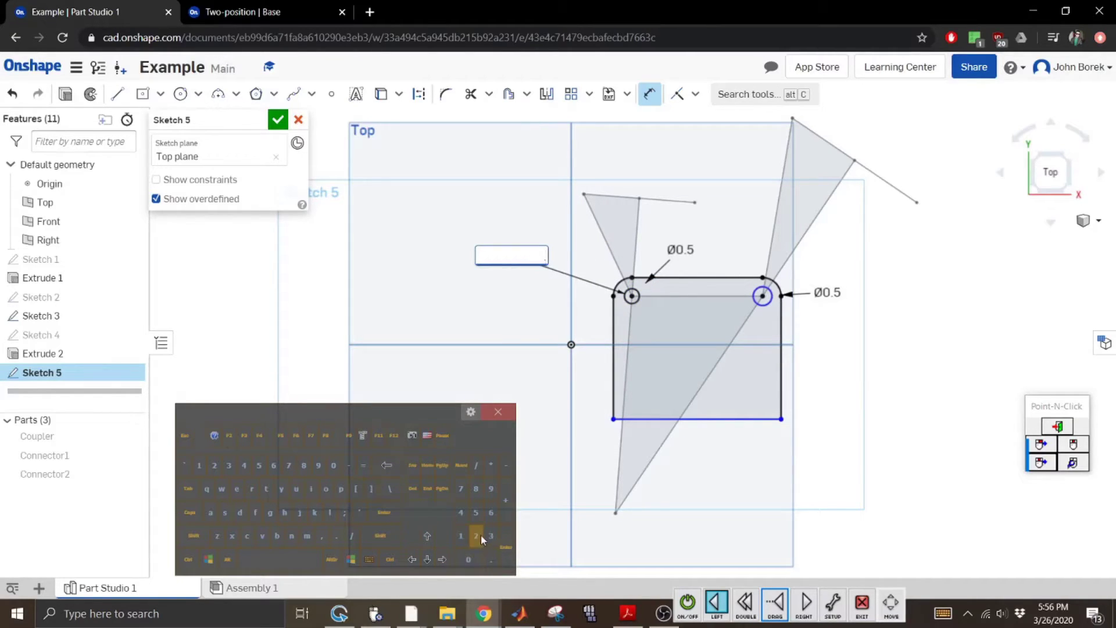
click(477, 536)
click(477, 513)
click(384, 512)
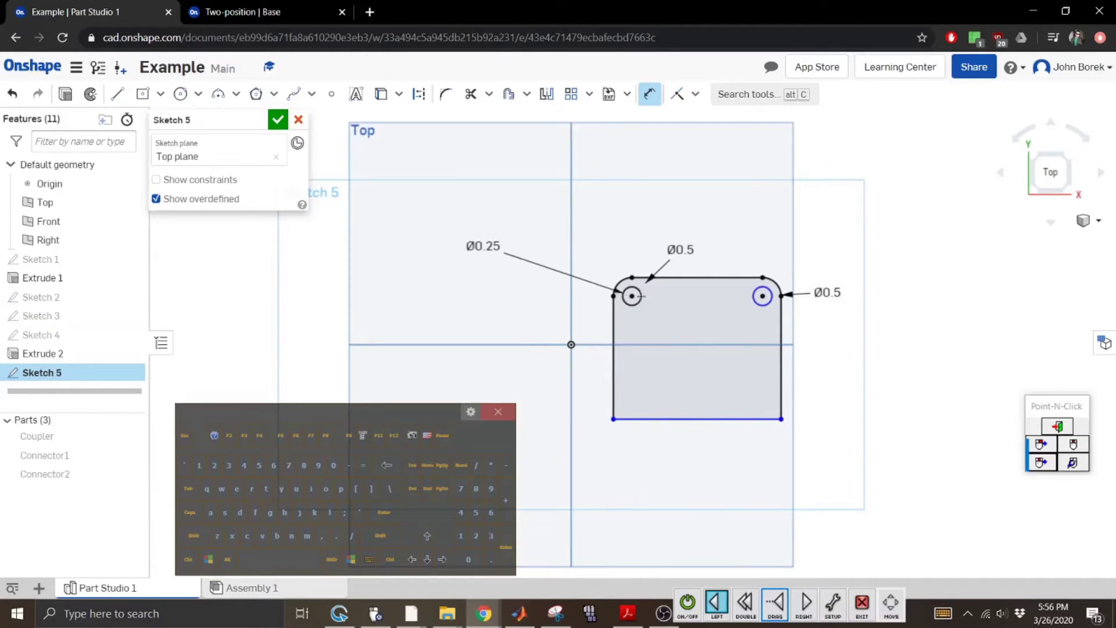
Dimension the right pivot hole circle at 0.25 in diameter.
click(754, 301)
click(737, 229)
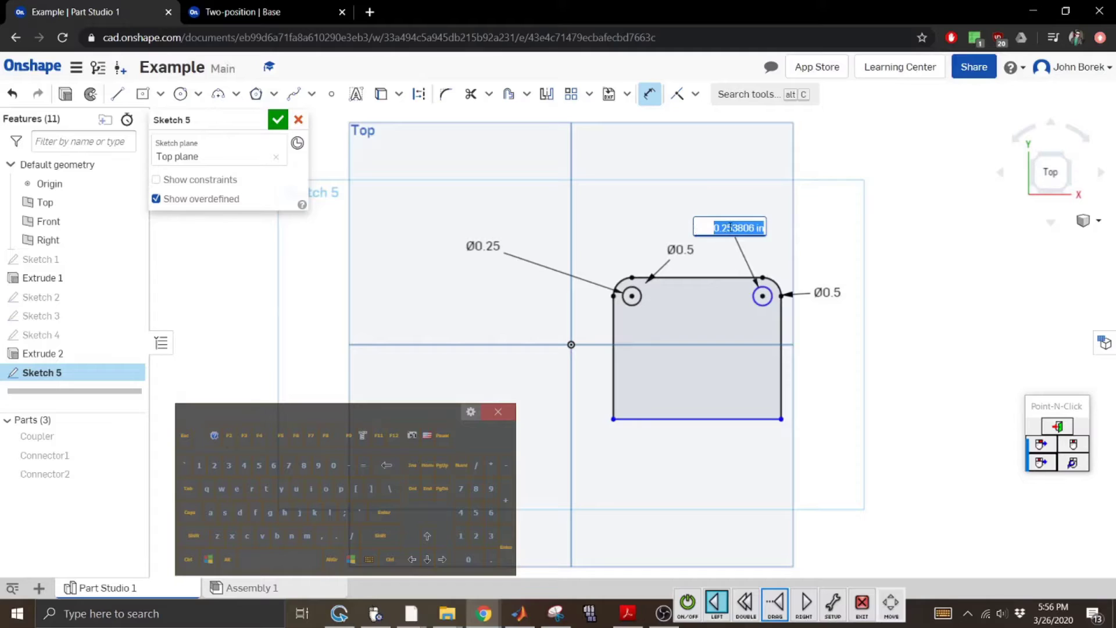
click(488, 559)
click(476, 512)
click(384, 512)
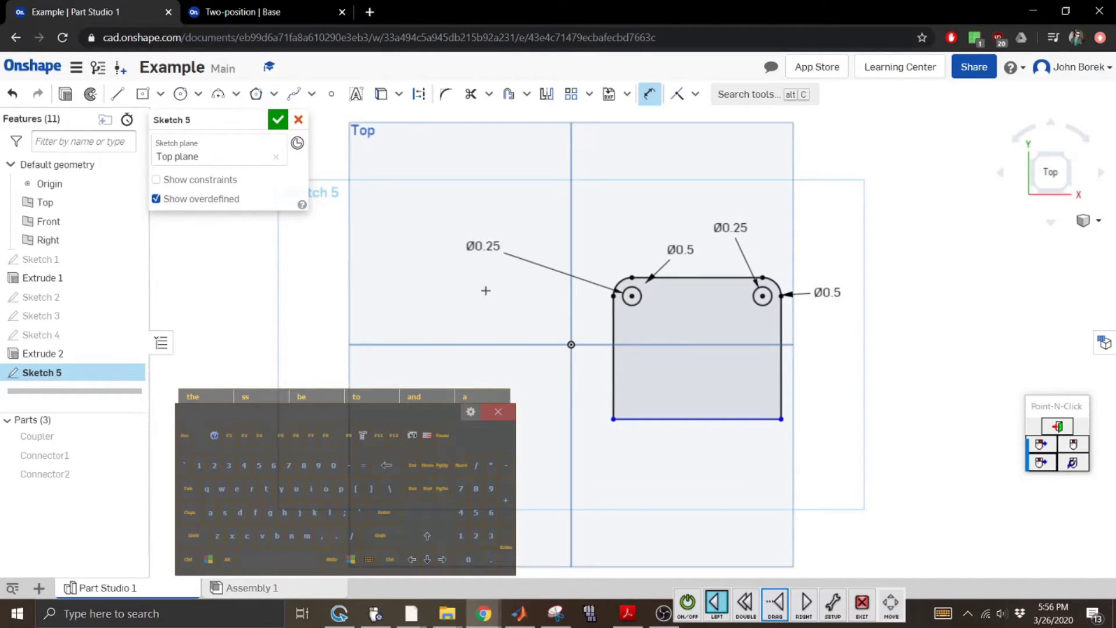
Try to set the distance between the profile's left edge and the vertical reference plane line to 3 in, and undo it.
click(616, 363)
click(569, 377)
click(596, 464)
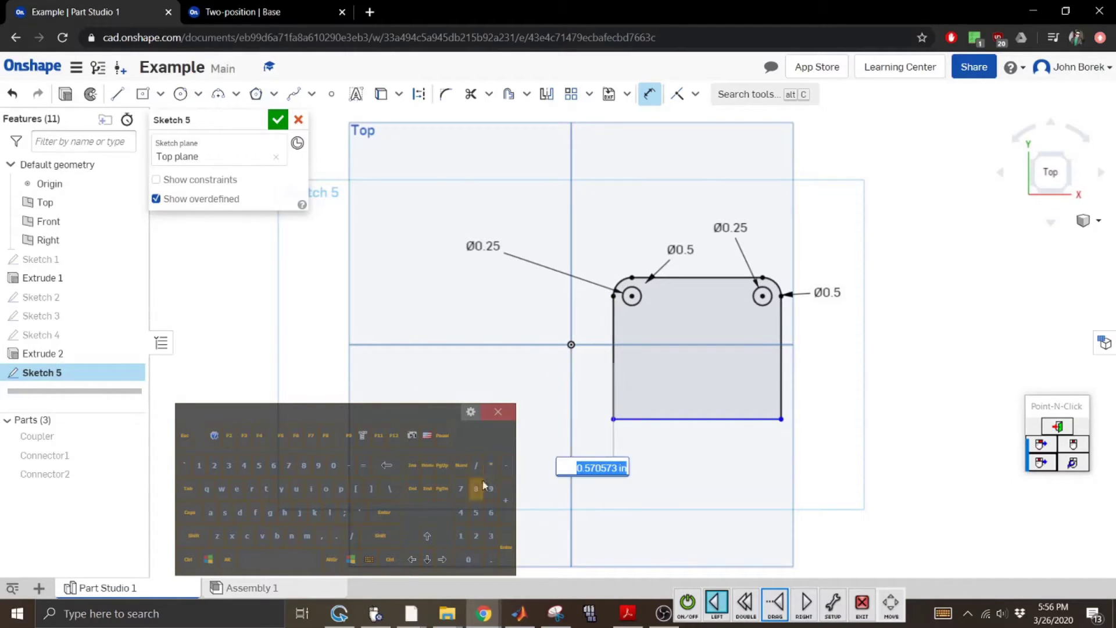
click(492, 536)
click(389, 512)
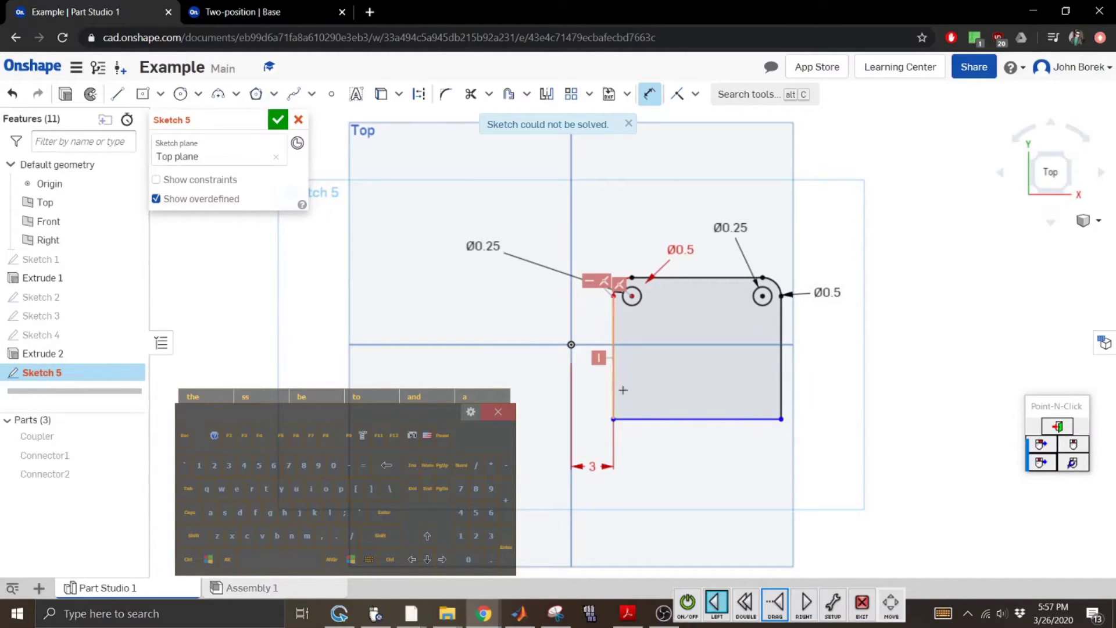
click(630, 125)
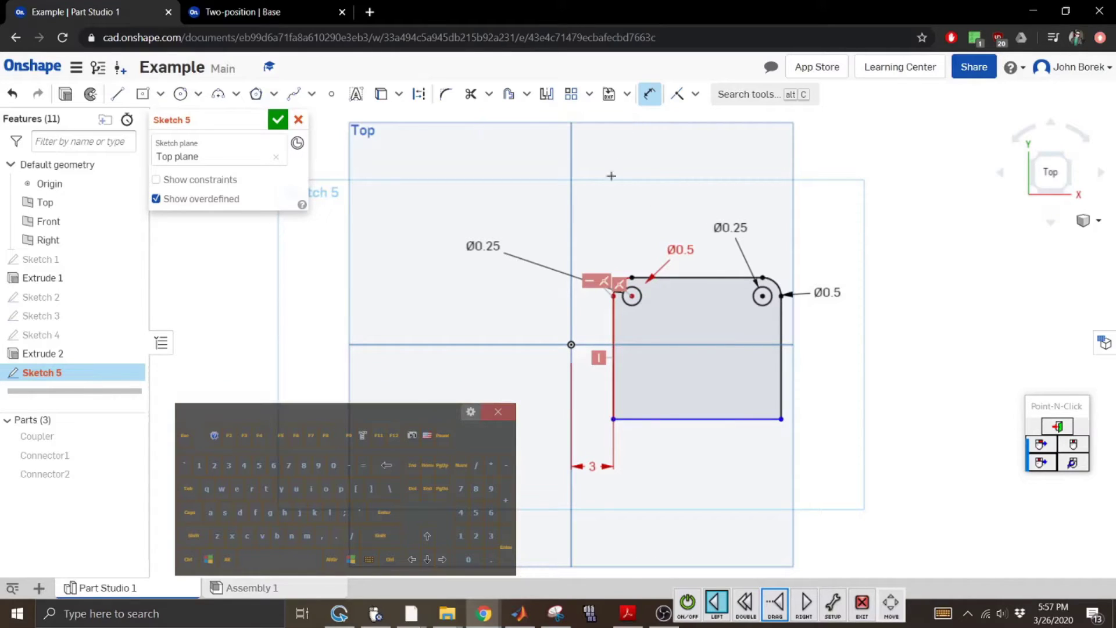
click(184, 431)
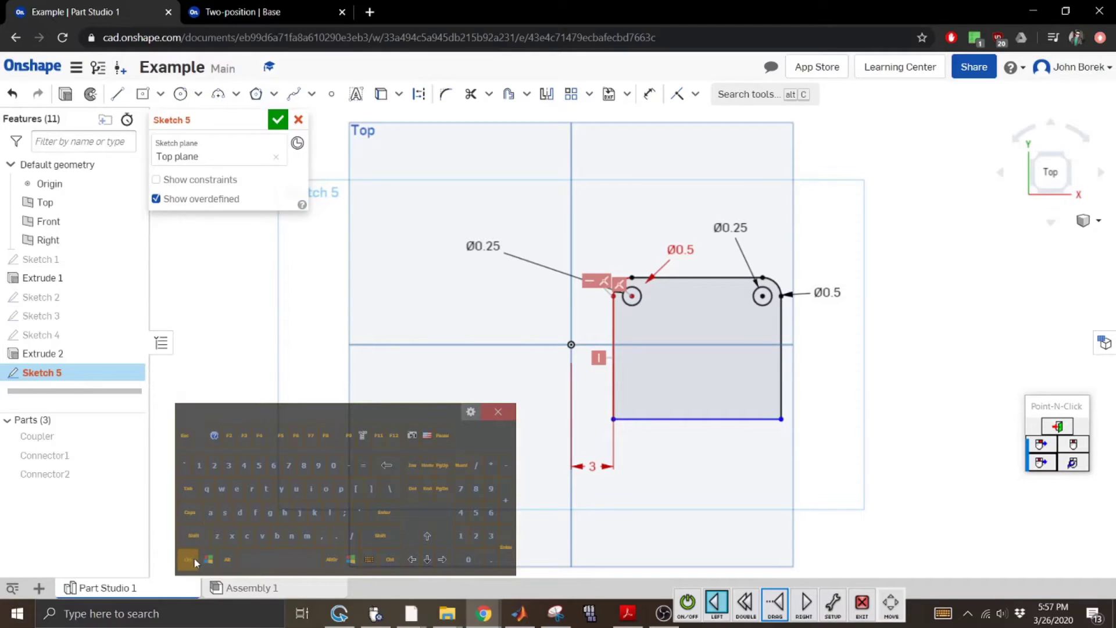
click(217, 535)
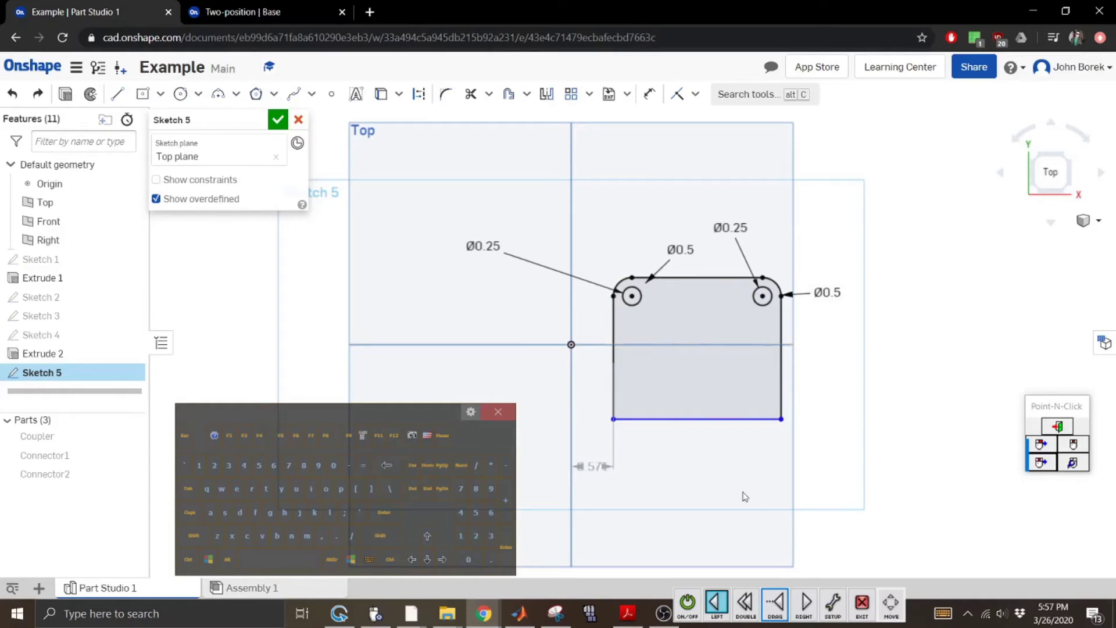
mouse_move(912, 501)
mouse_down()
mouse_move(616, 256)
mouse_move(415, 153)
mouse_move(418, 185)
mouse_up()
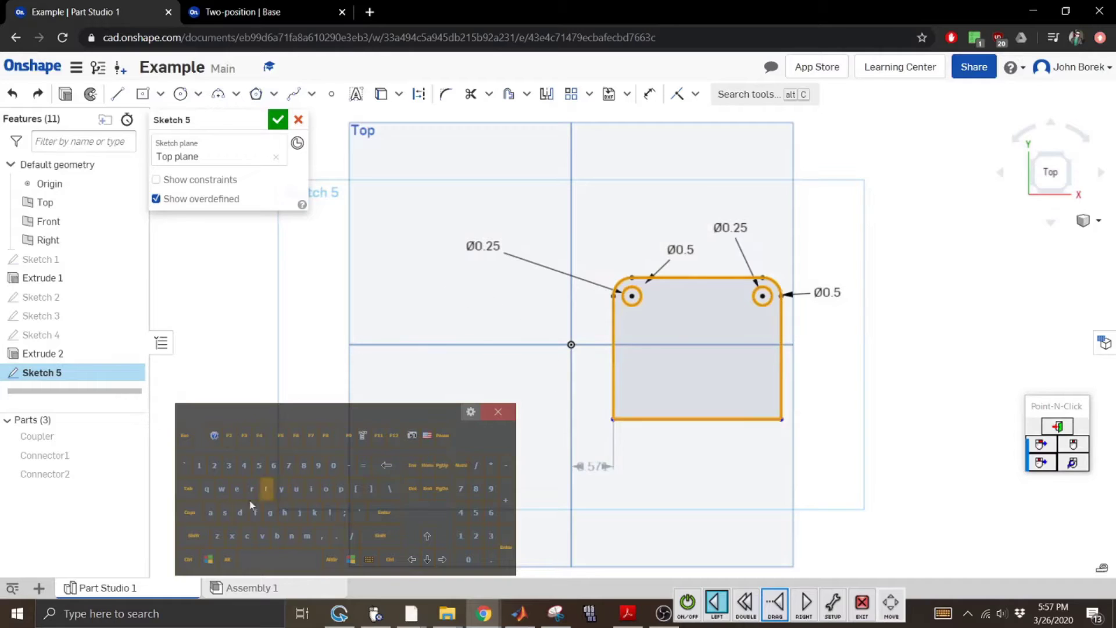
click(188, 561)
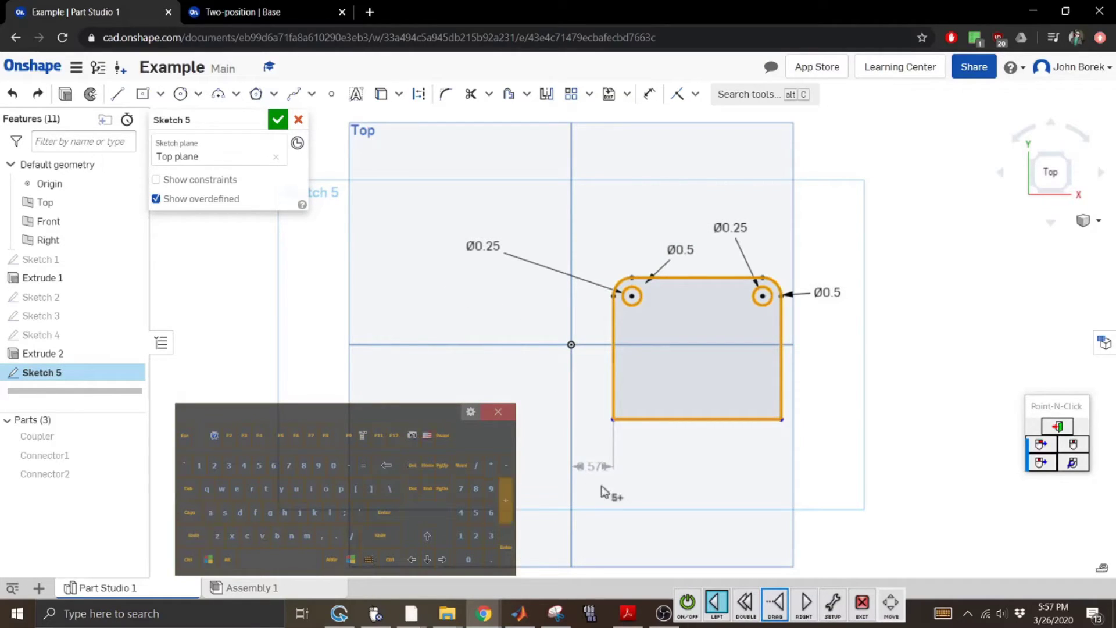
ctrl+click(633, 489)
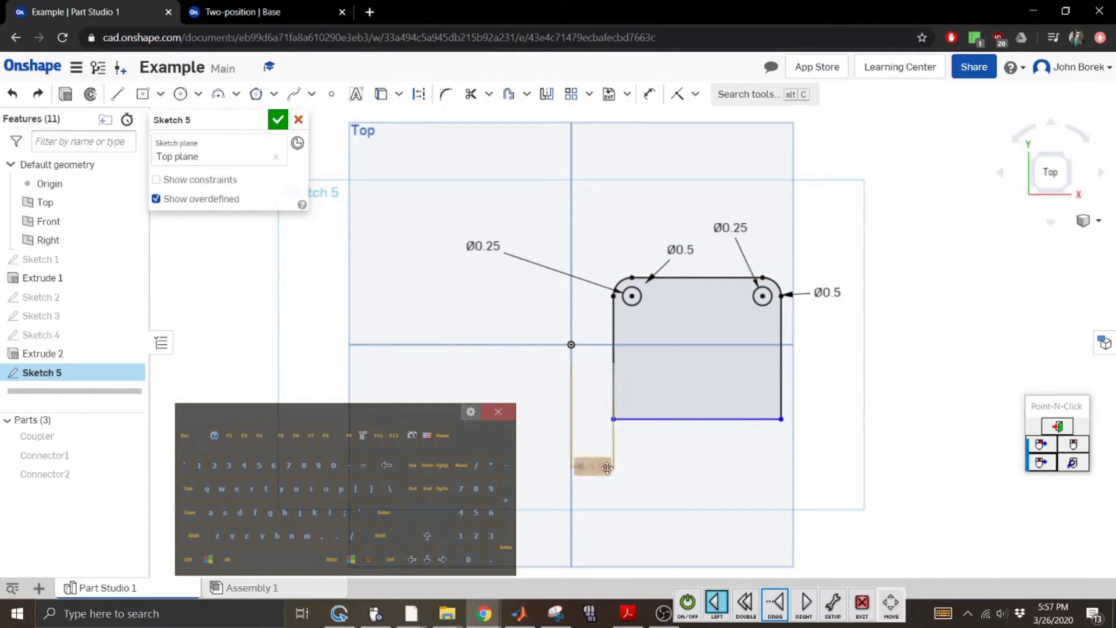
Examine the distance dimension below the profile's left edge and temporarily display the sketch's constraints.
click(588, 474)
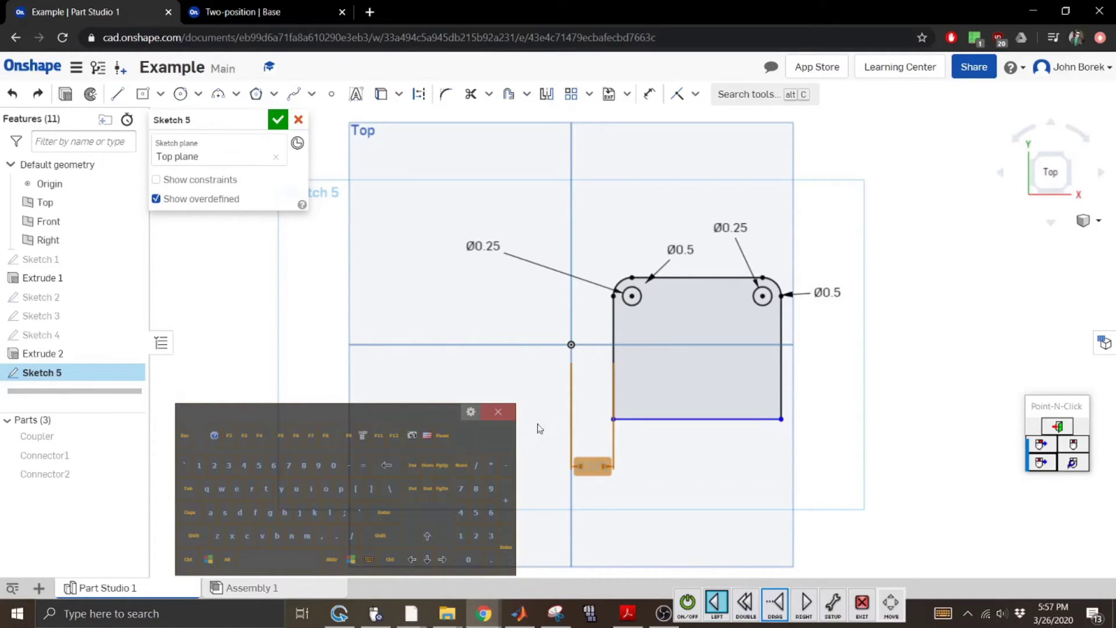
click(448, 346)
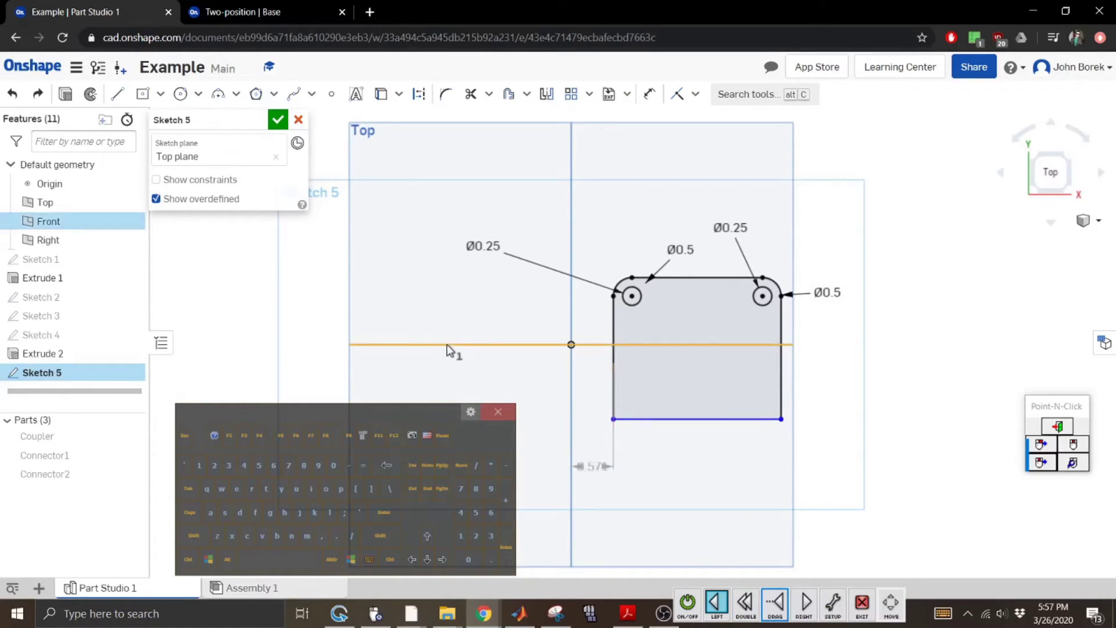
click(592, 466)
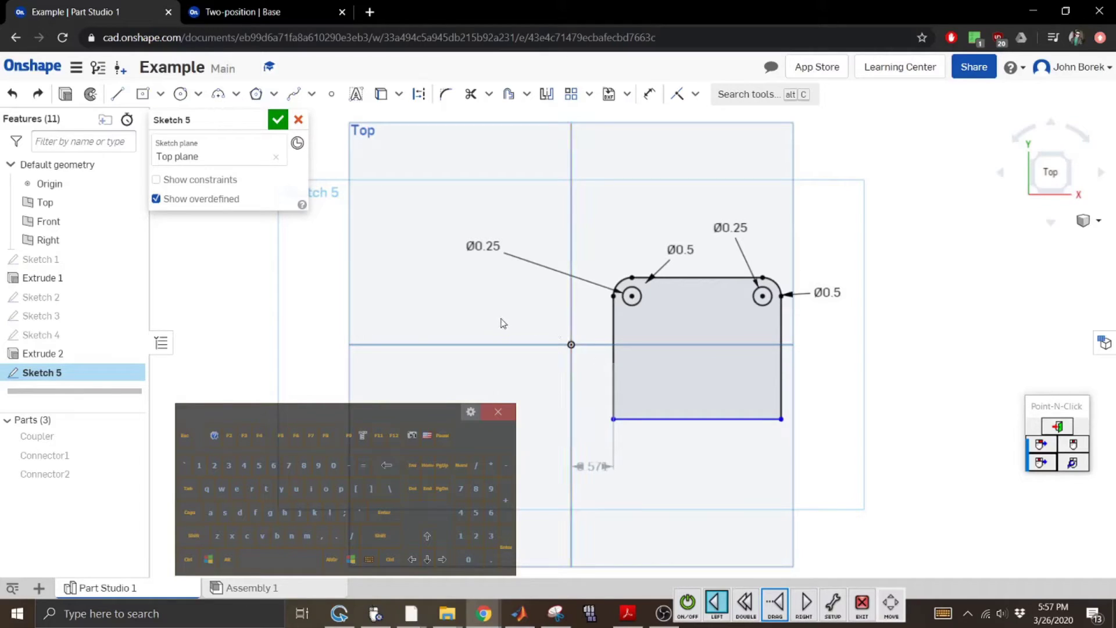
click(156, 180)
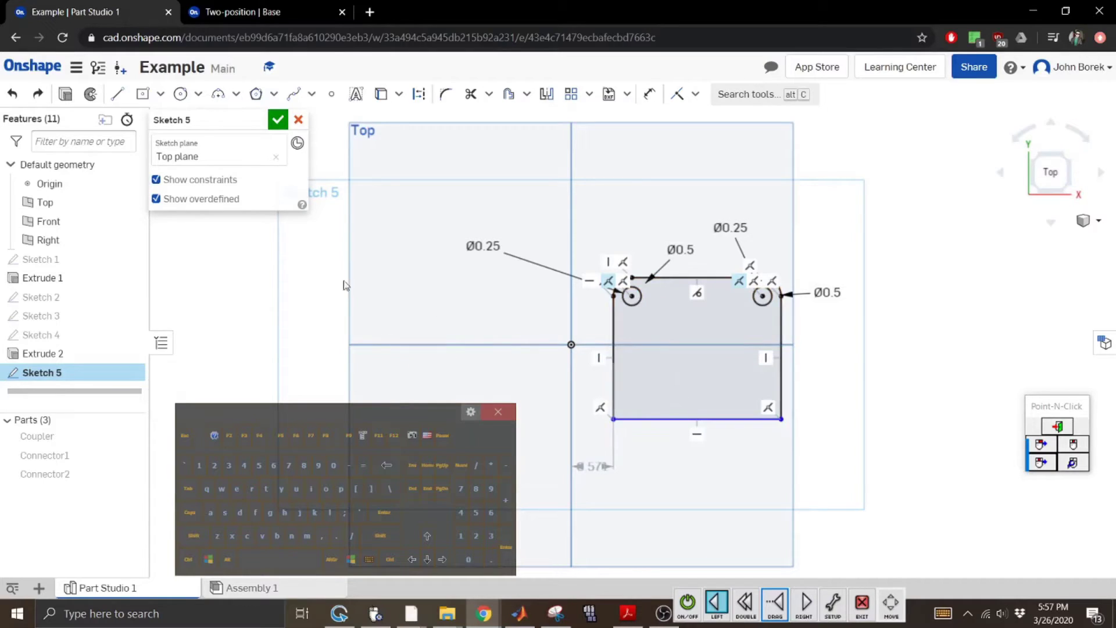
click(156, 179)
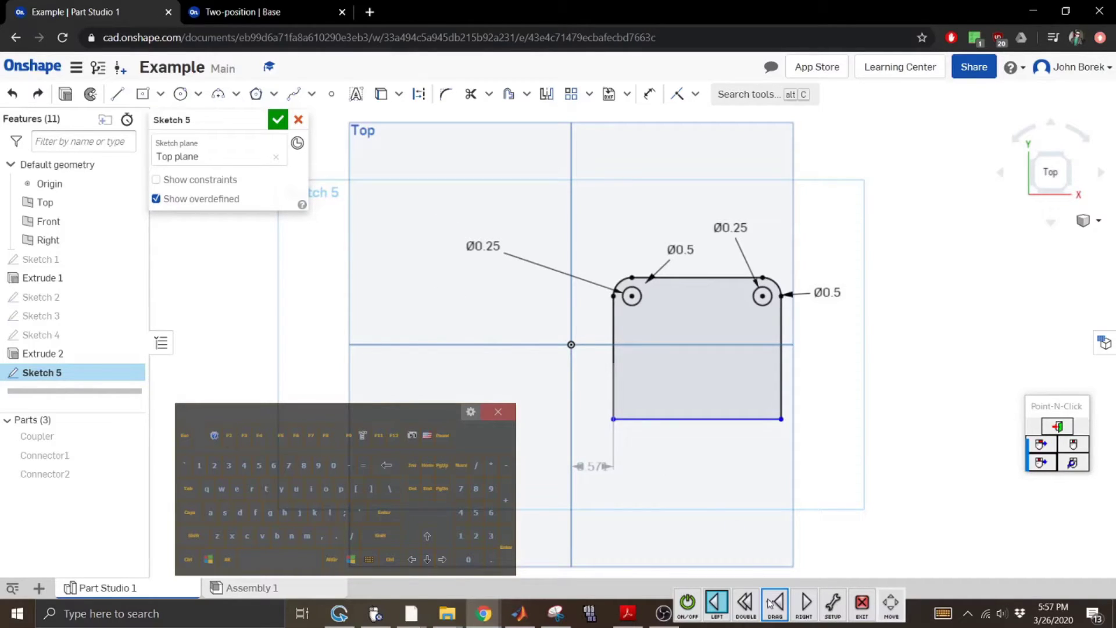
drag(804, 454, 599, 263)
click(196, 562)
click(239, 536)
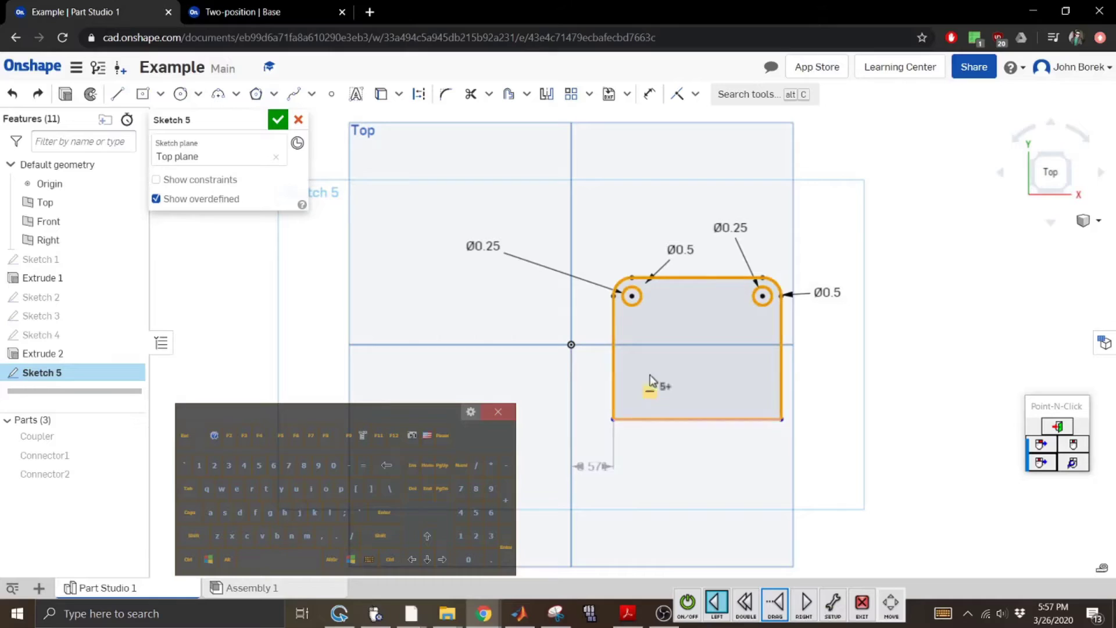
click(613, 318)
click(621, 283)
click(689, 278)
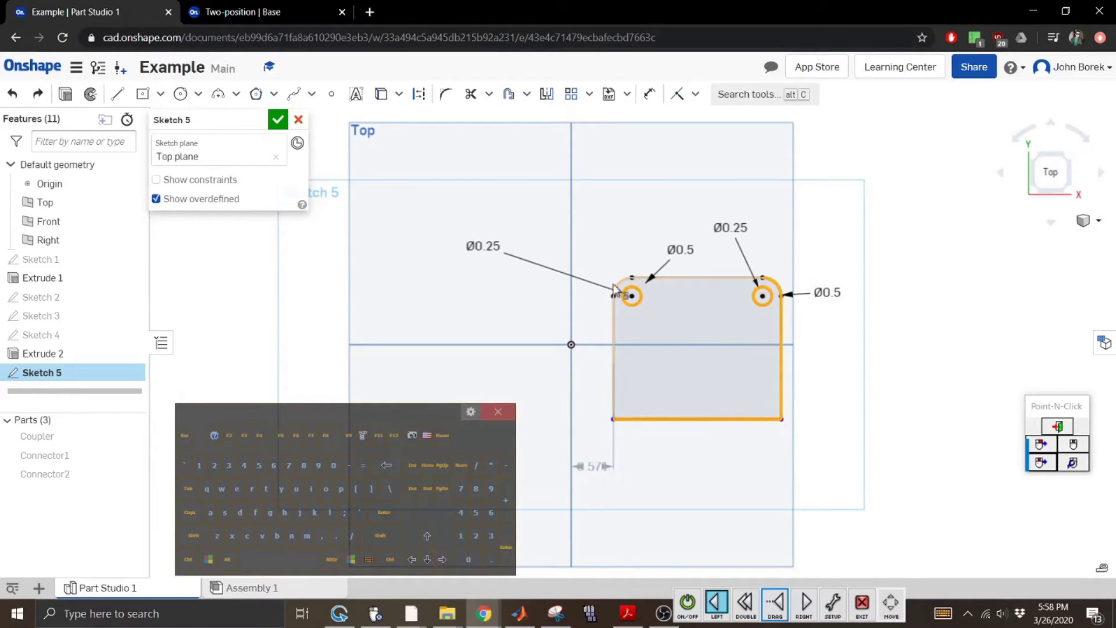
click(251, 298)
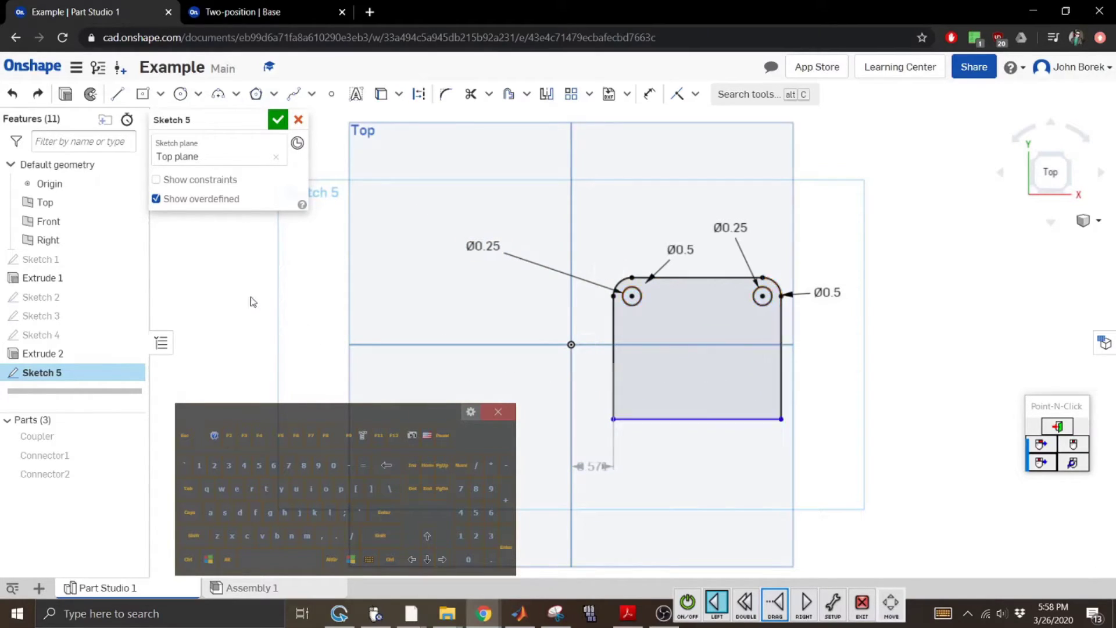
Dimension the horizontal distance between the two pivot hole centres and copy its value.
click(649, 94)
click(762, 296)
click(698, 185)
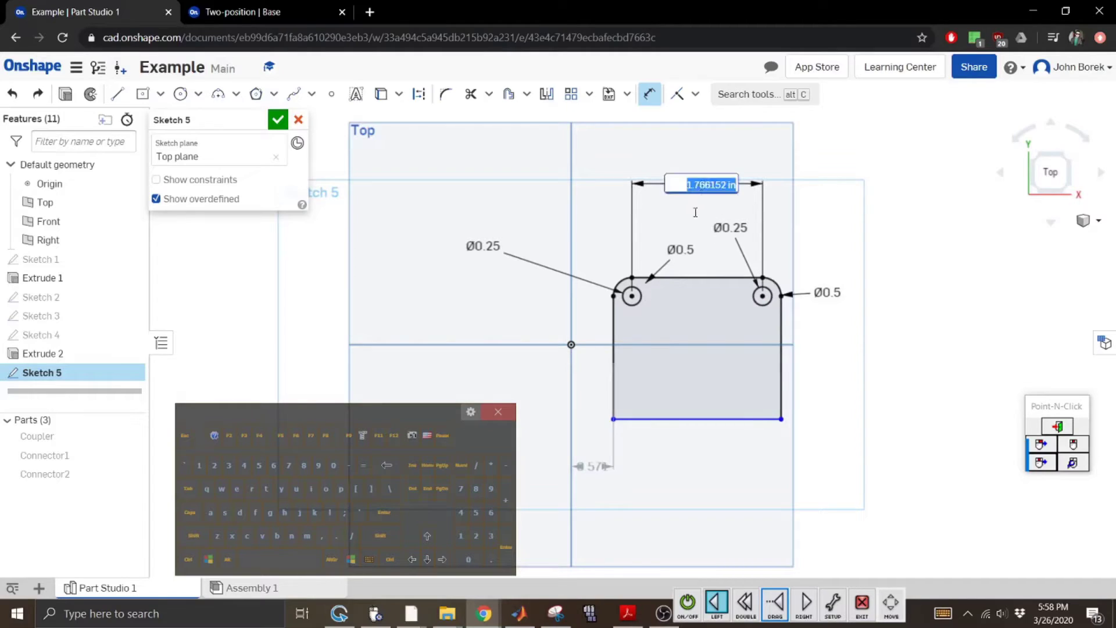
click(188, 560)
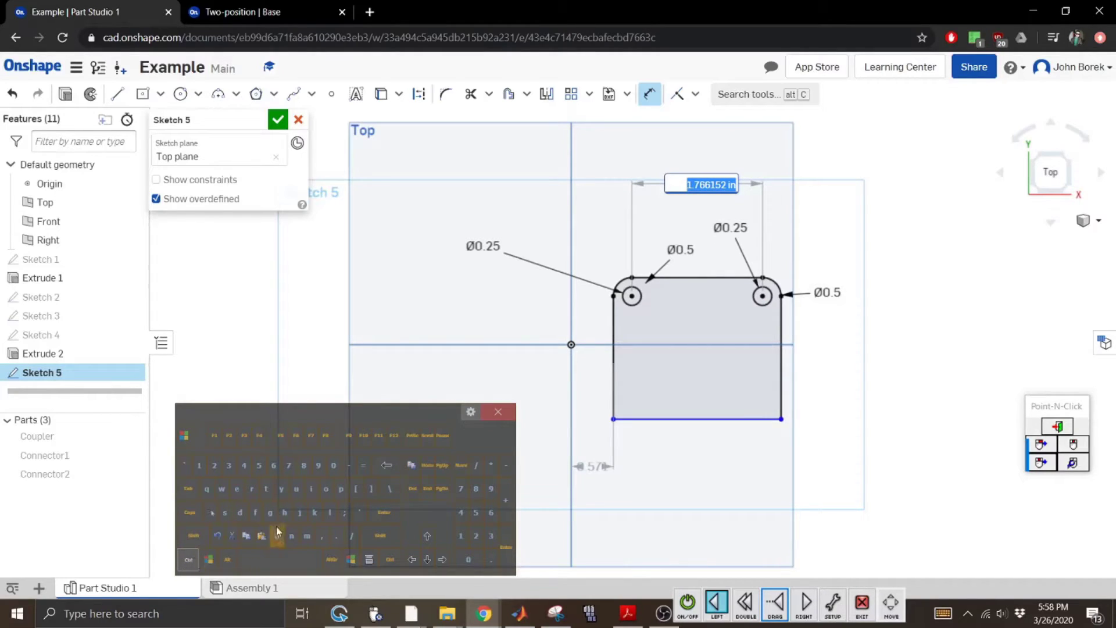
click(249, 536)
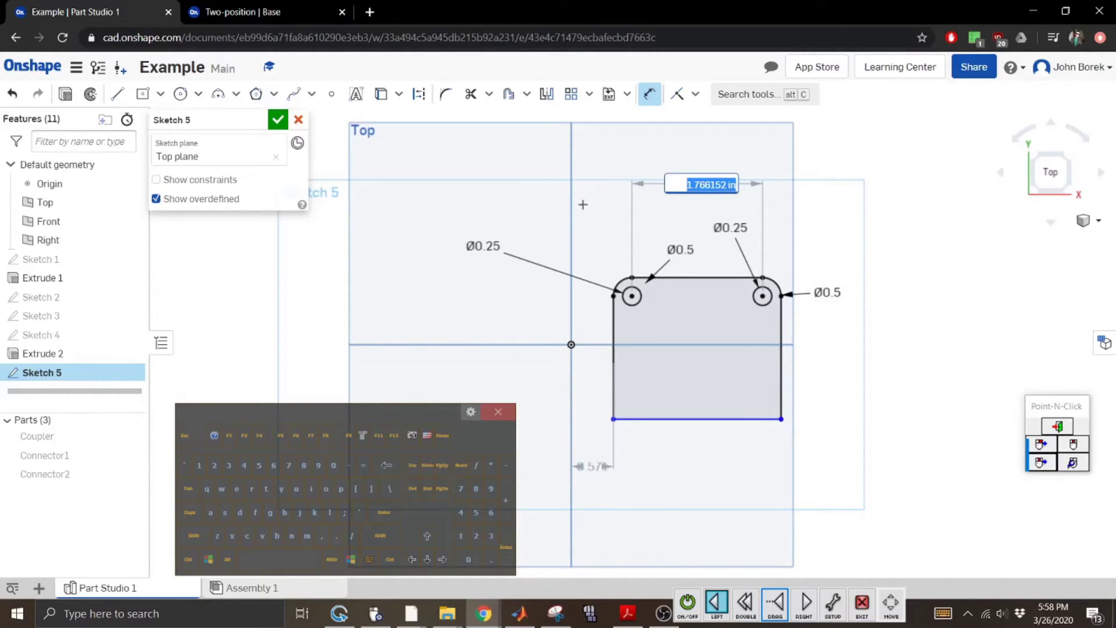
click(190, 438)
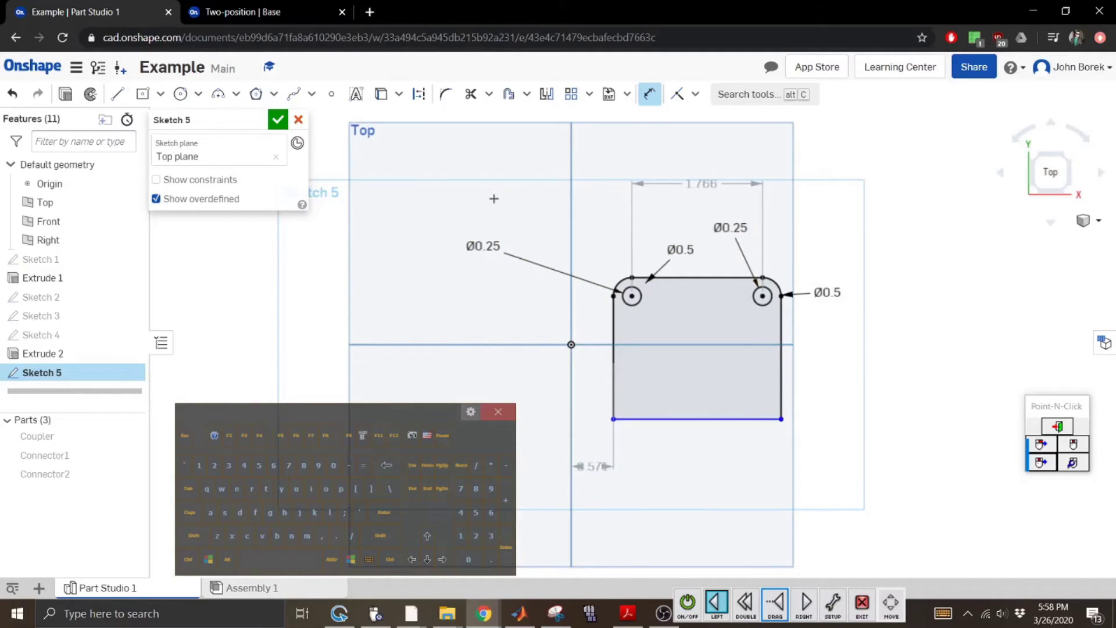
Discard the current base plate sketch and hide Sketch 3 with the linkage lines.
click(298, 119)
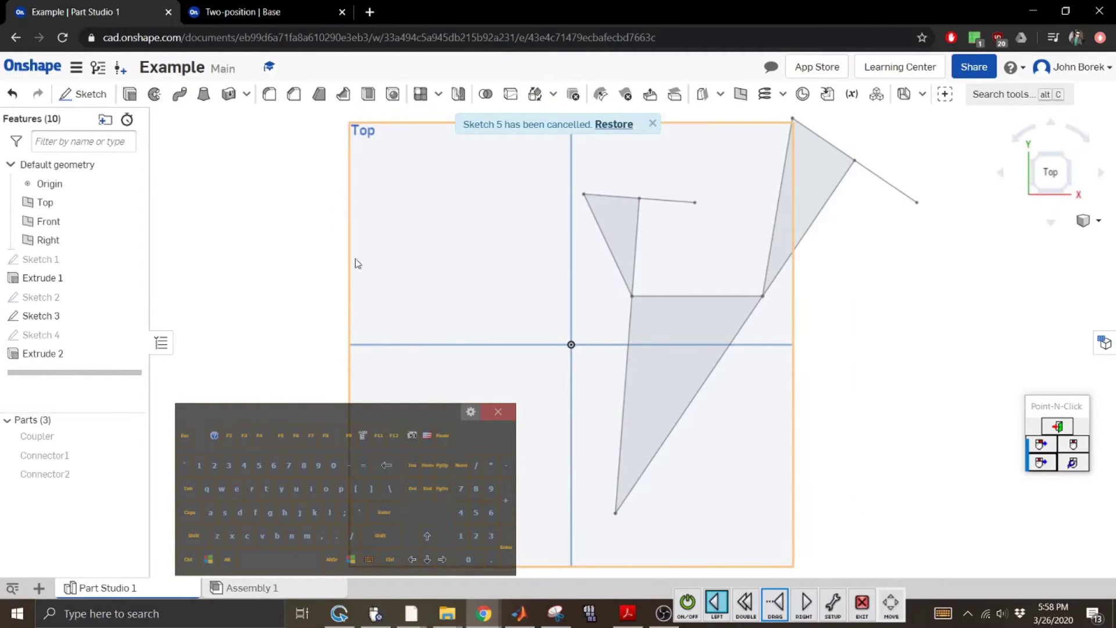
click(140, 316)
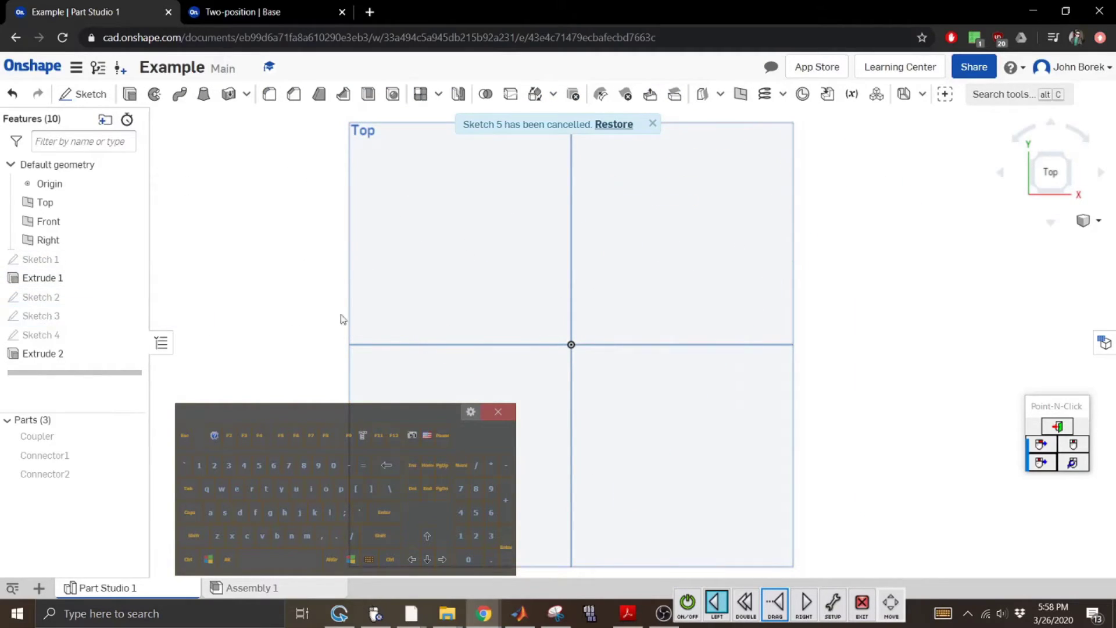
In a new sketch on the Top plane, draw two separate circles right of the plane, about 0.32 in and 0.34 in diameter.
click(519, 245)
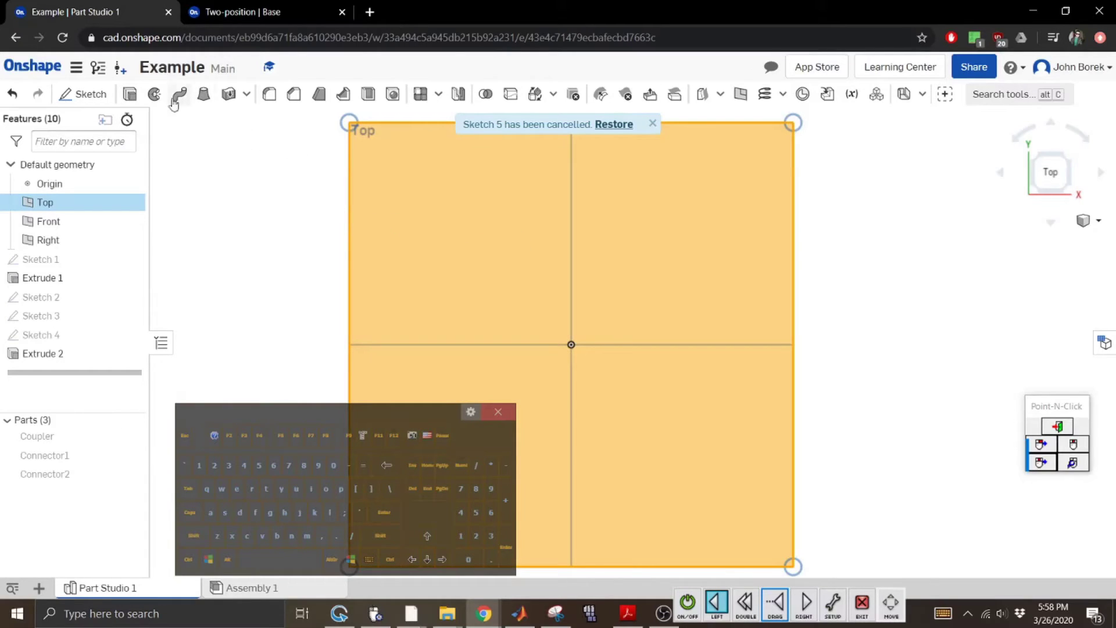
click(87, 93)
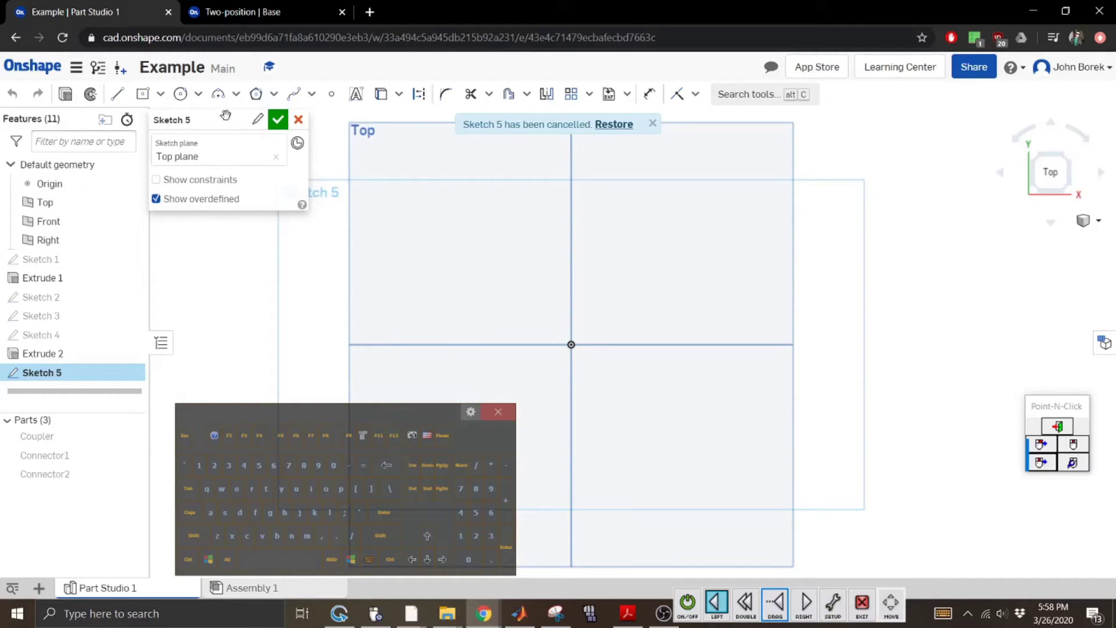
click(181, 93)
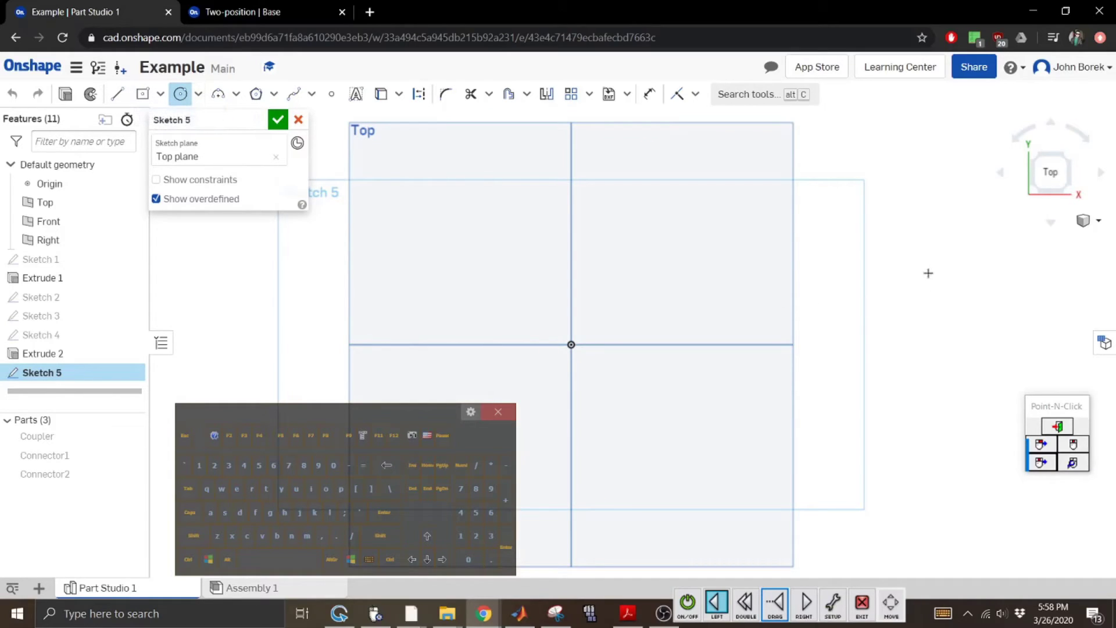
drag(923, 276, 934, 276)
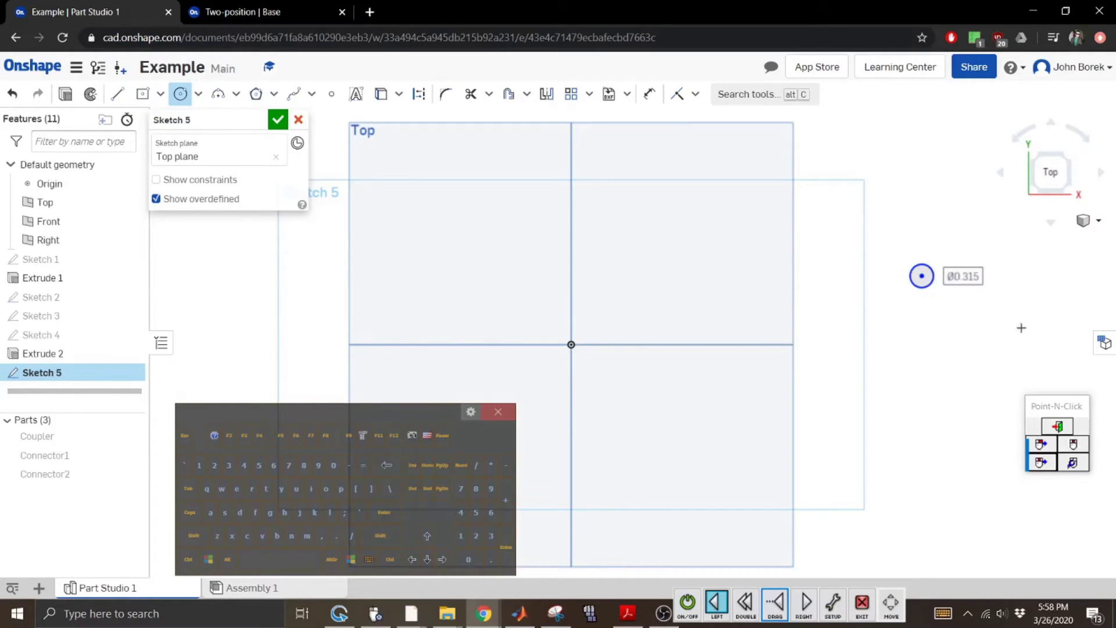
drag(1025, 273, 207, 425)
click(192, 434)
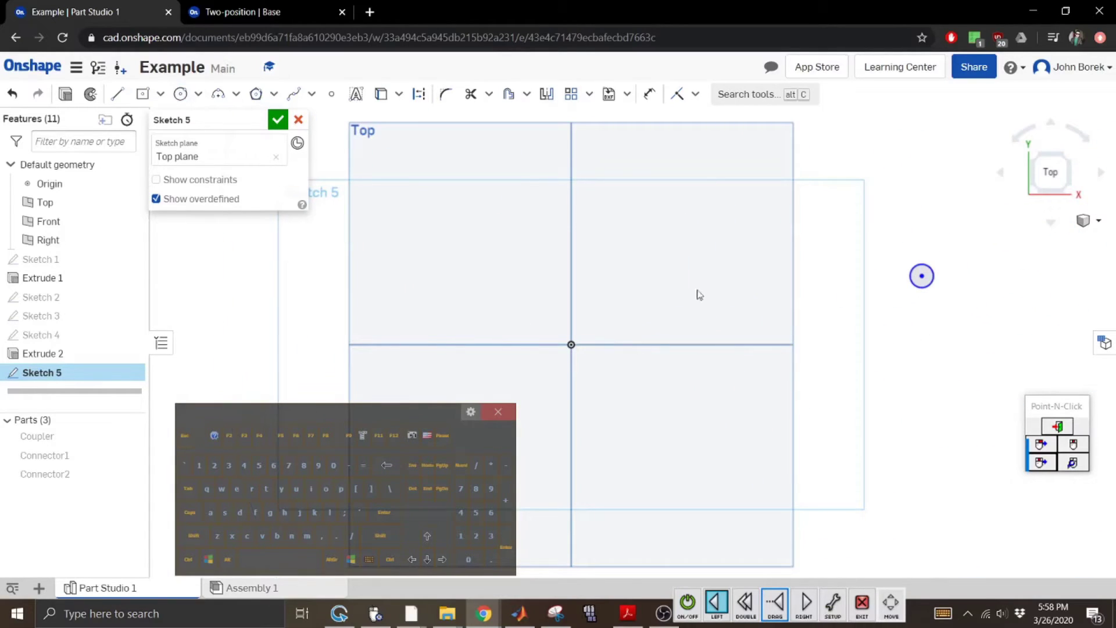
click(179, 94)
drag(1005, 311, 1017, 310)
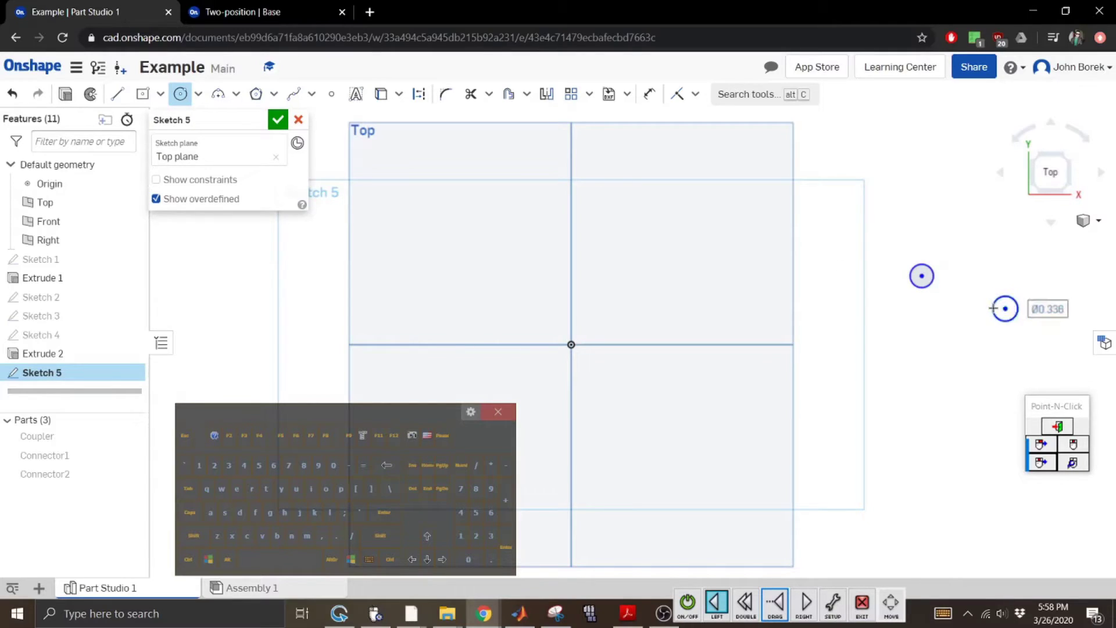
Dimension the diameter of the upper-left circle as 0.5 in.
click(650, 95)
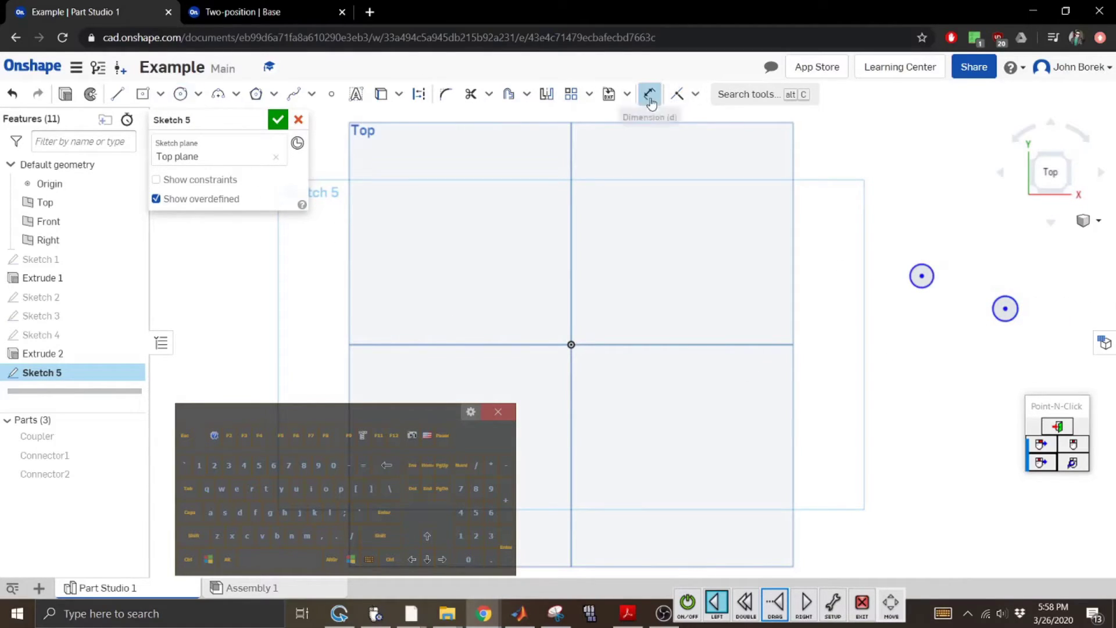
click(928, 263)
click(877, 237)
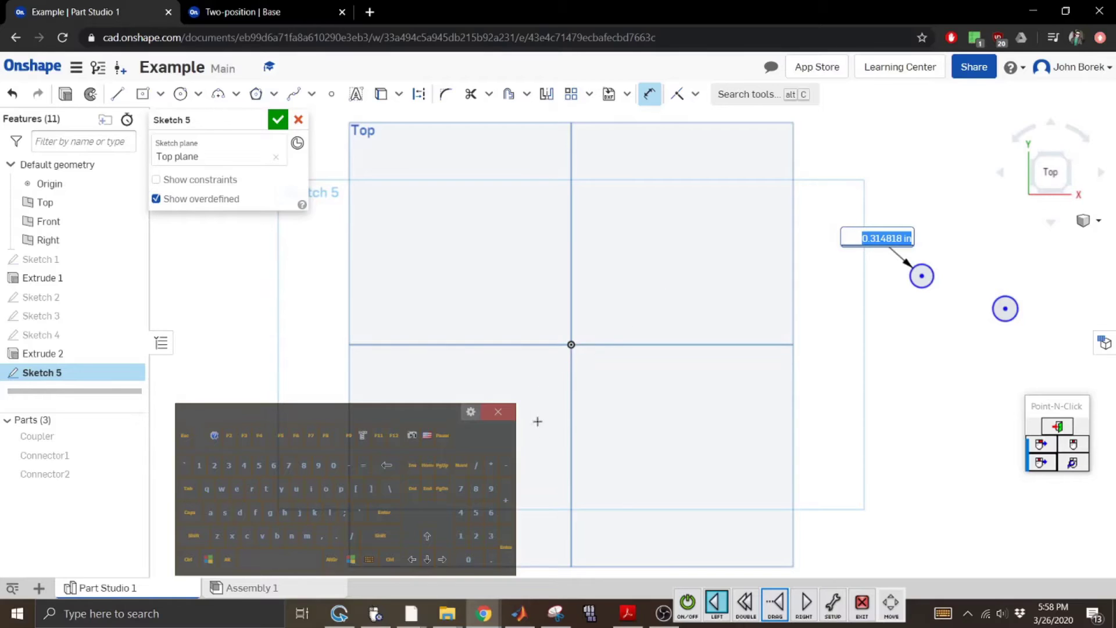
click(493, 553)
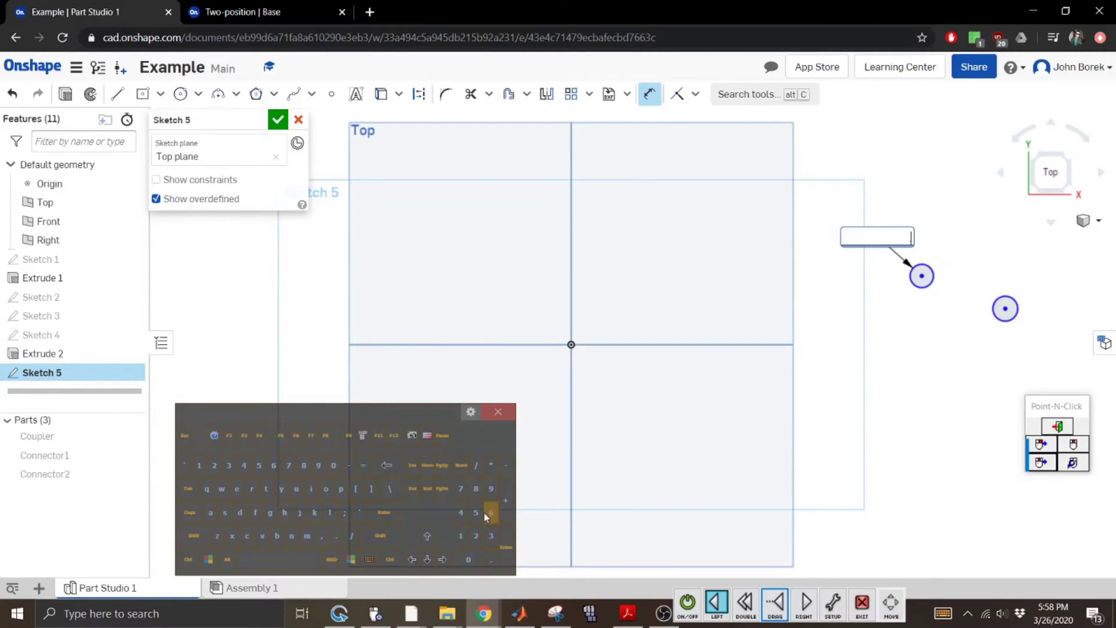
click(491, 512)
click(370, 512)
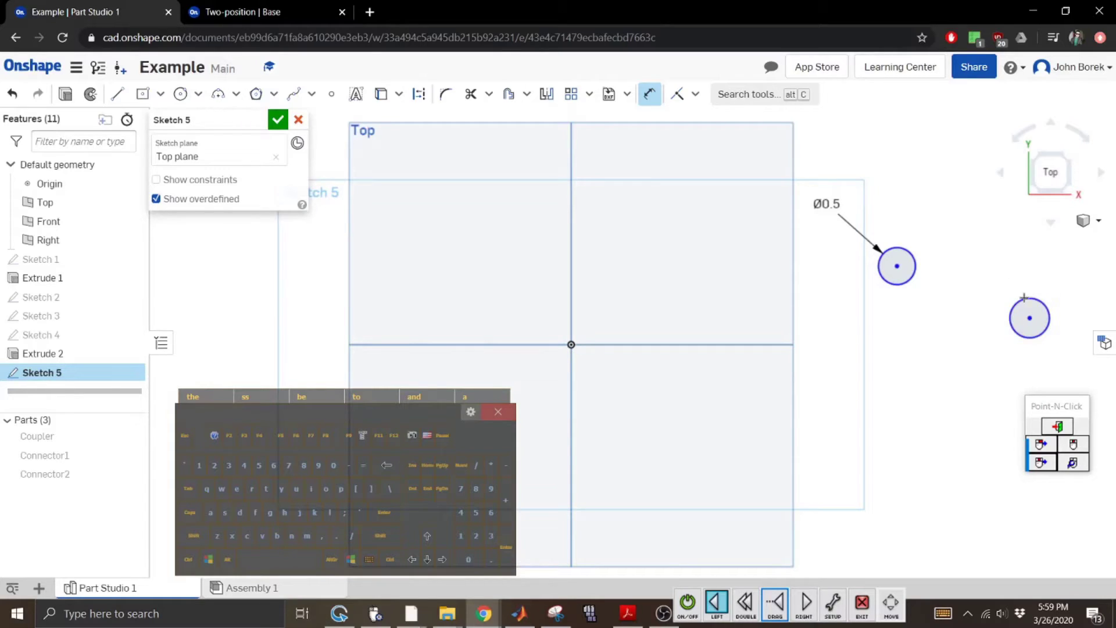
Dimension the diameter of the lower-right circle as 0.5 in as well.
click(1050, 322)
click(1003, 253)
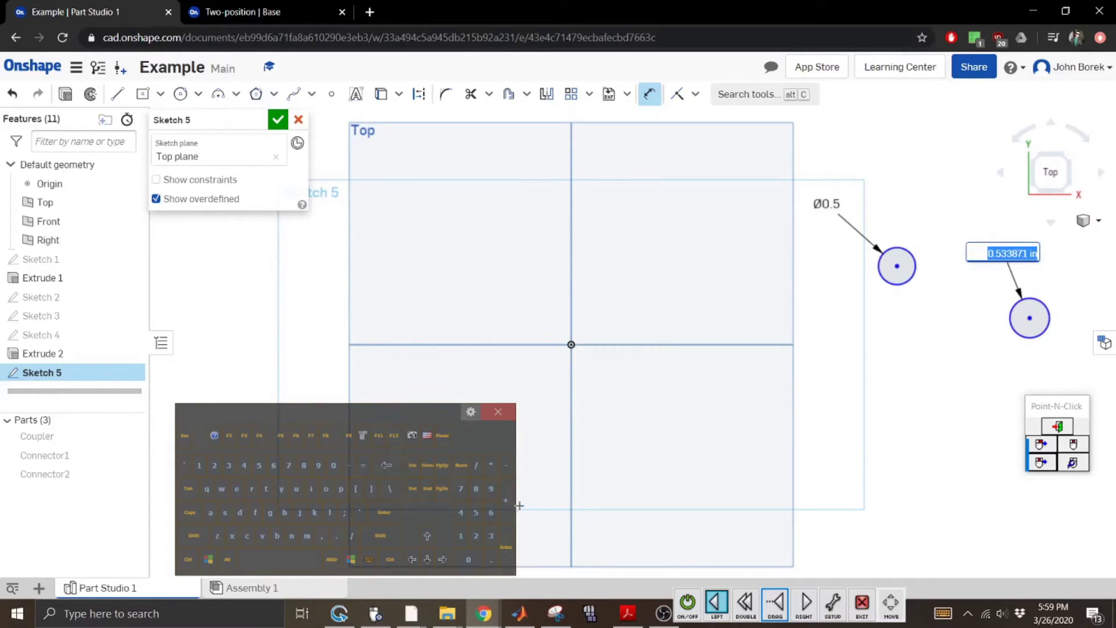
click(490, 560)
click(476, 512)
click(384, 513)
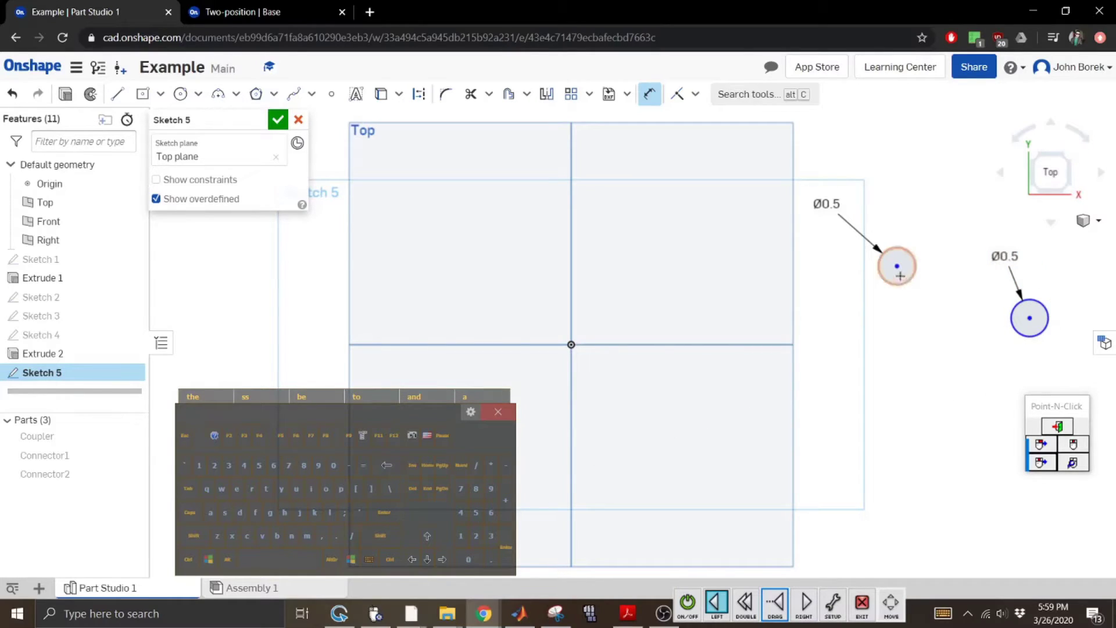
click(1027, 316)
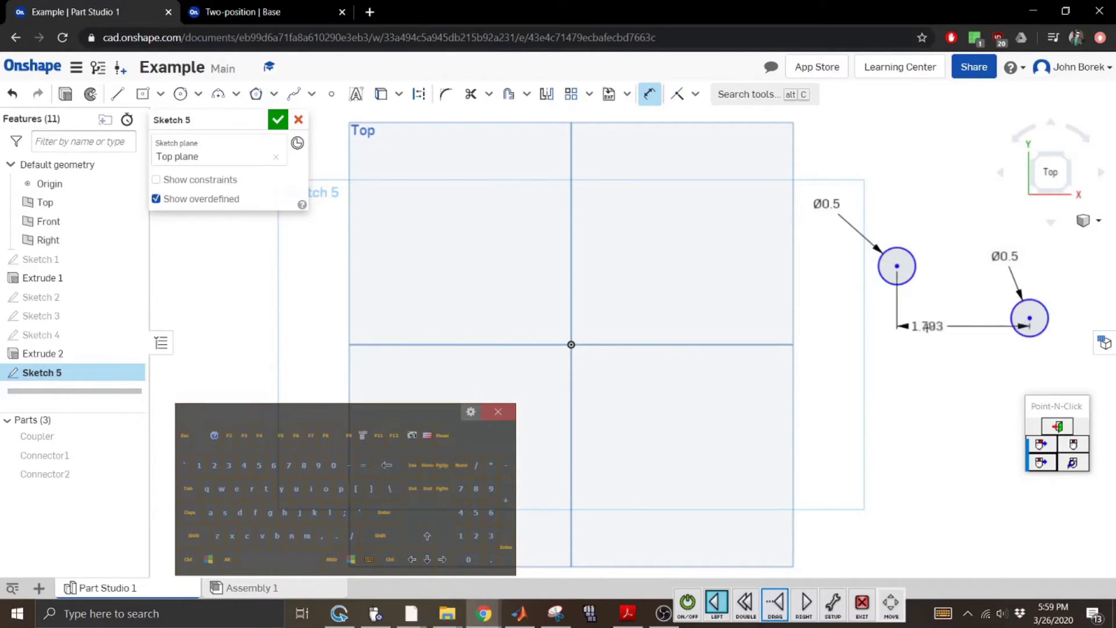
click(925, 330)
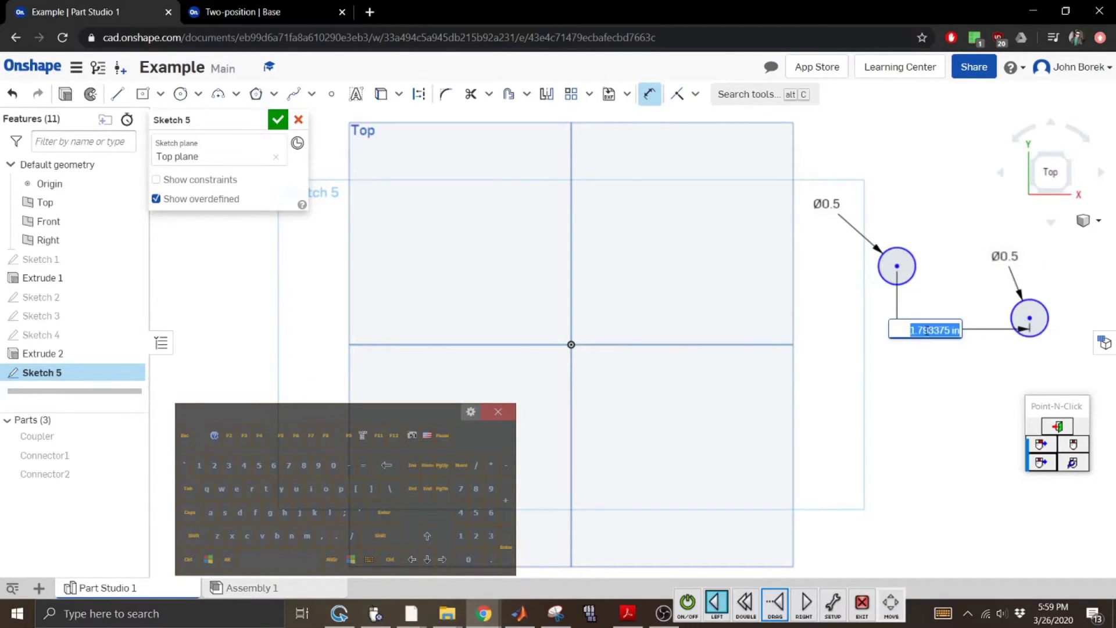
click(189, 438)
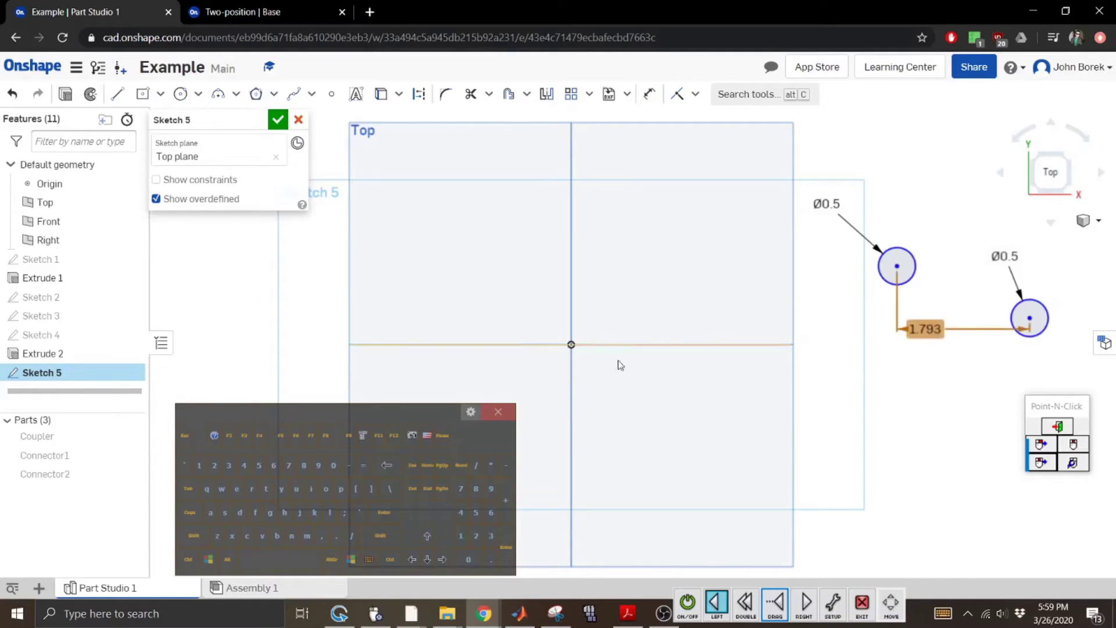
click(416, 487)
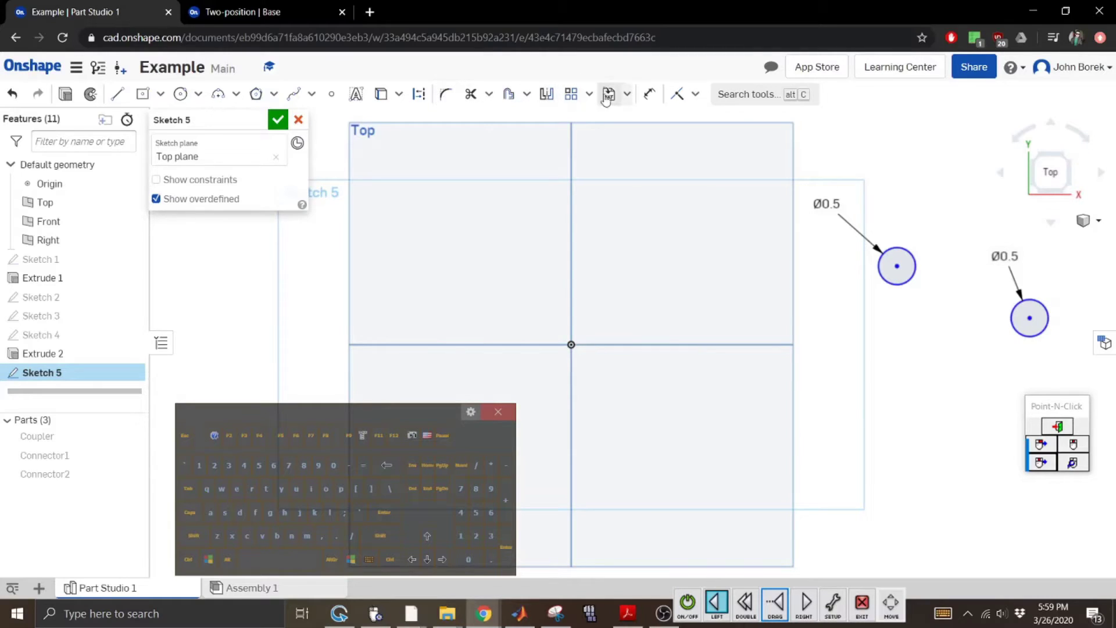
Dimension the direct distance between the two circle centres, using the copied pivot spacing of 1.766 in.
click(649, 94)
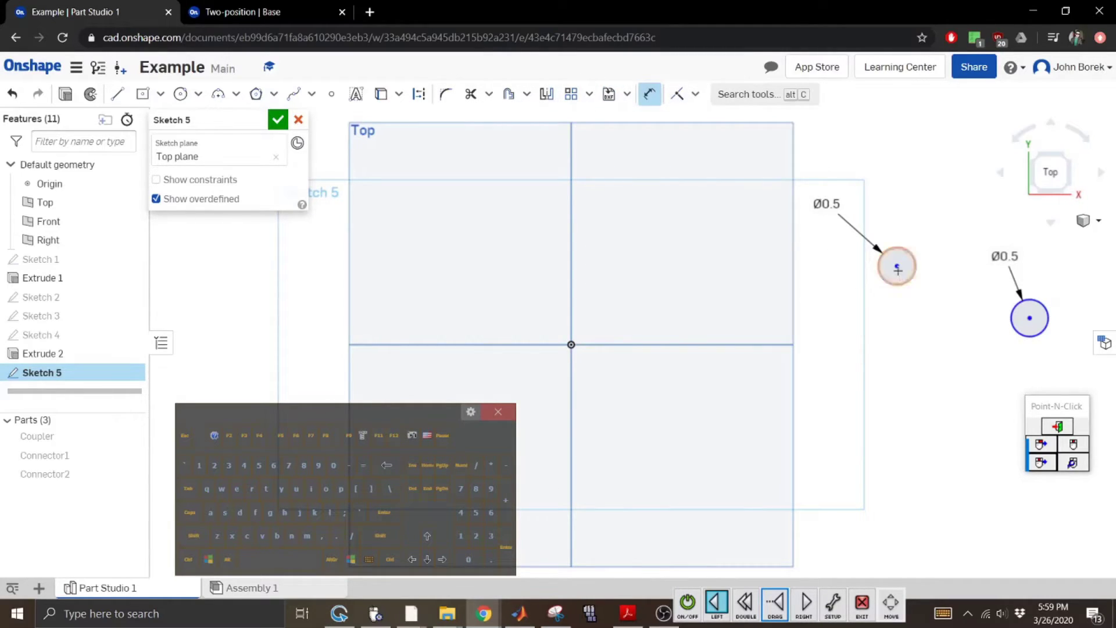
click(1033, 318)
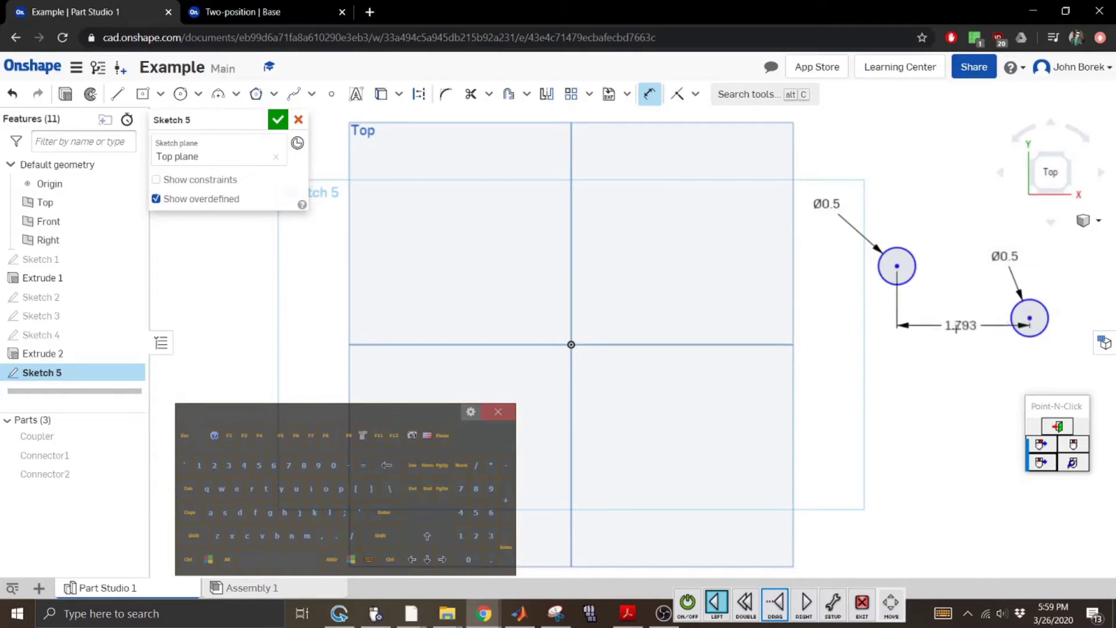
click(967, 284)
click(188, 560)
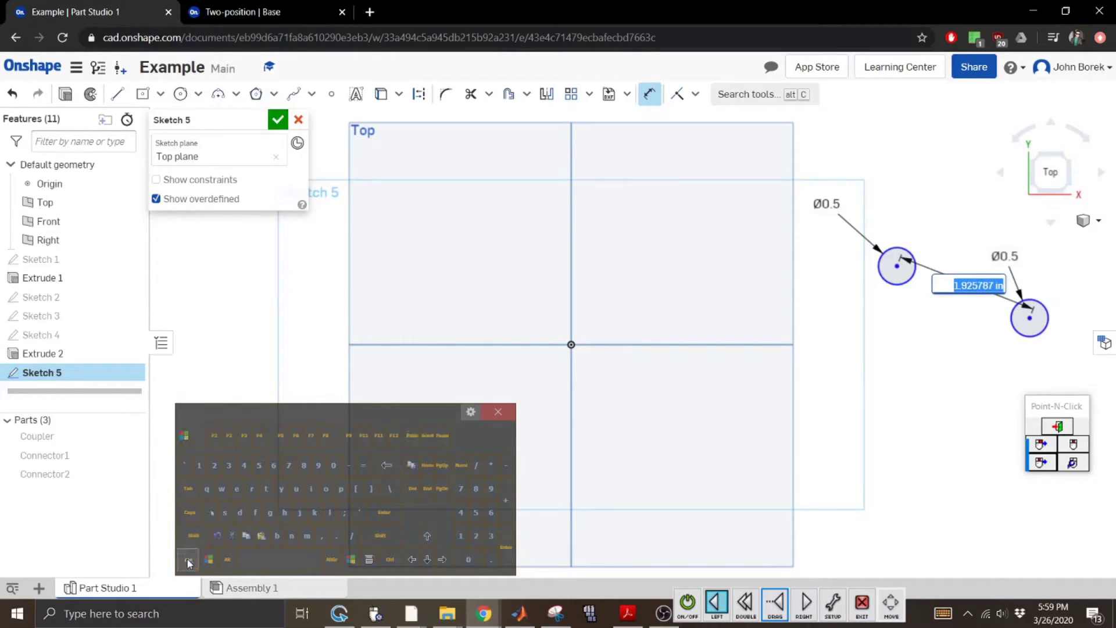
click(262, 535)
click(385, 514)
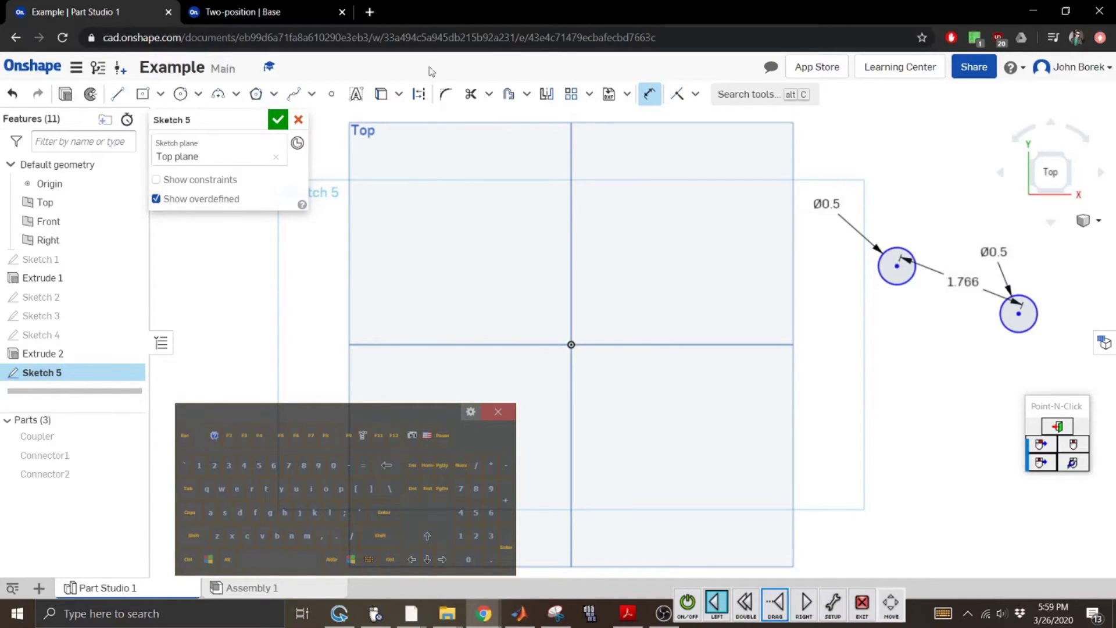
Try joining the upper edges of the two circles with a sloped line about 1.83 in long, and undo it.
click(117, 94)
click(898, 248)
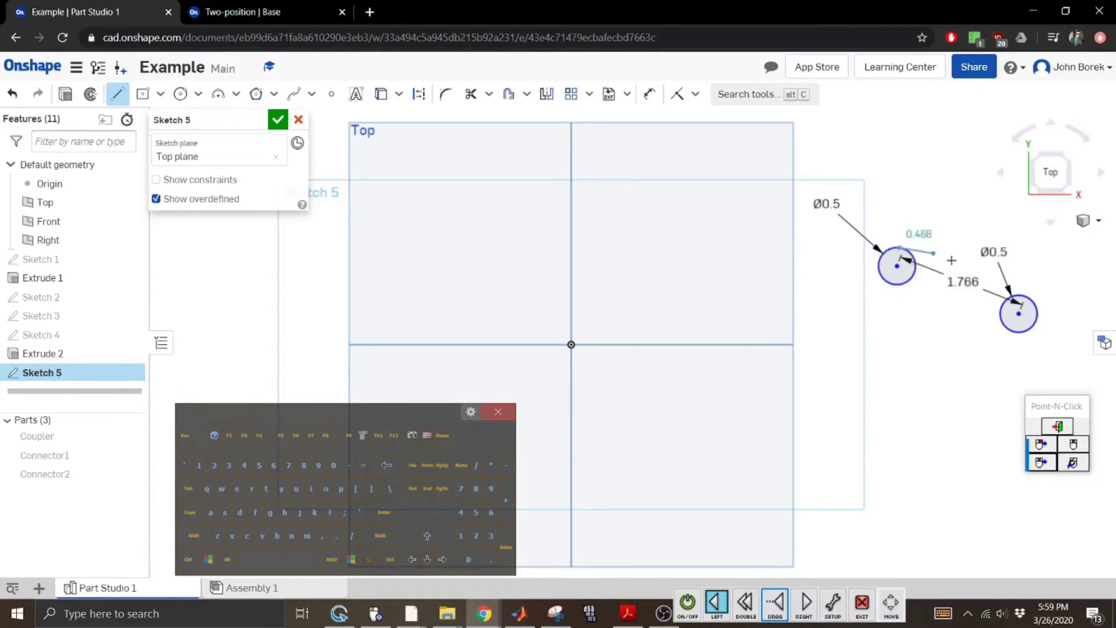
click(1026, 297)
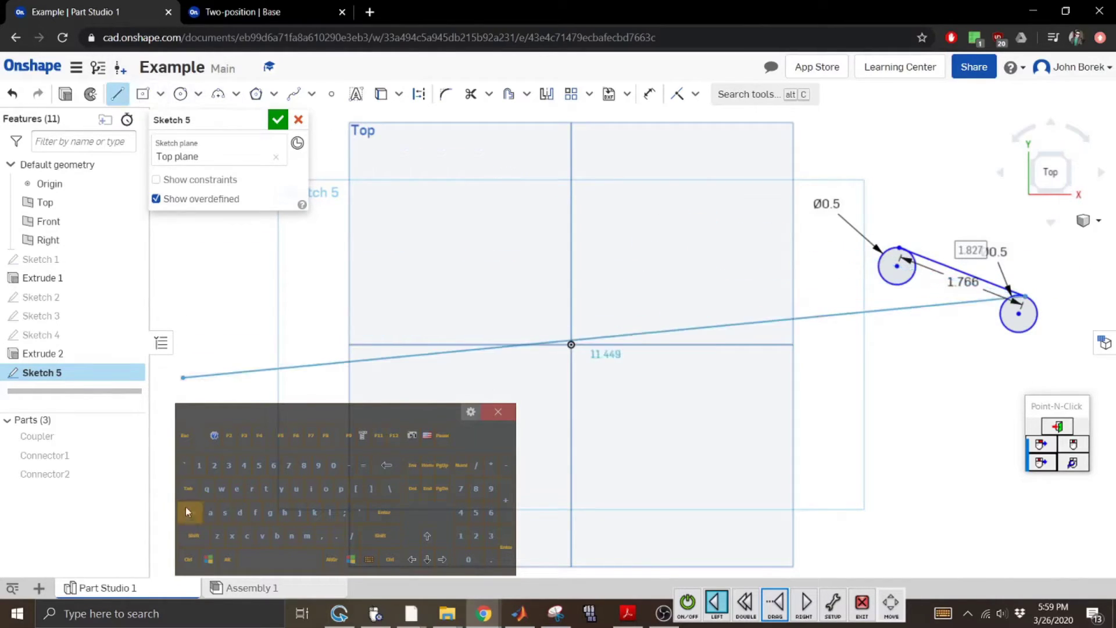
click(188, 559)
click(225, 538)
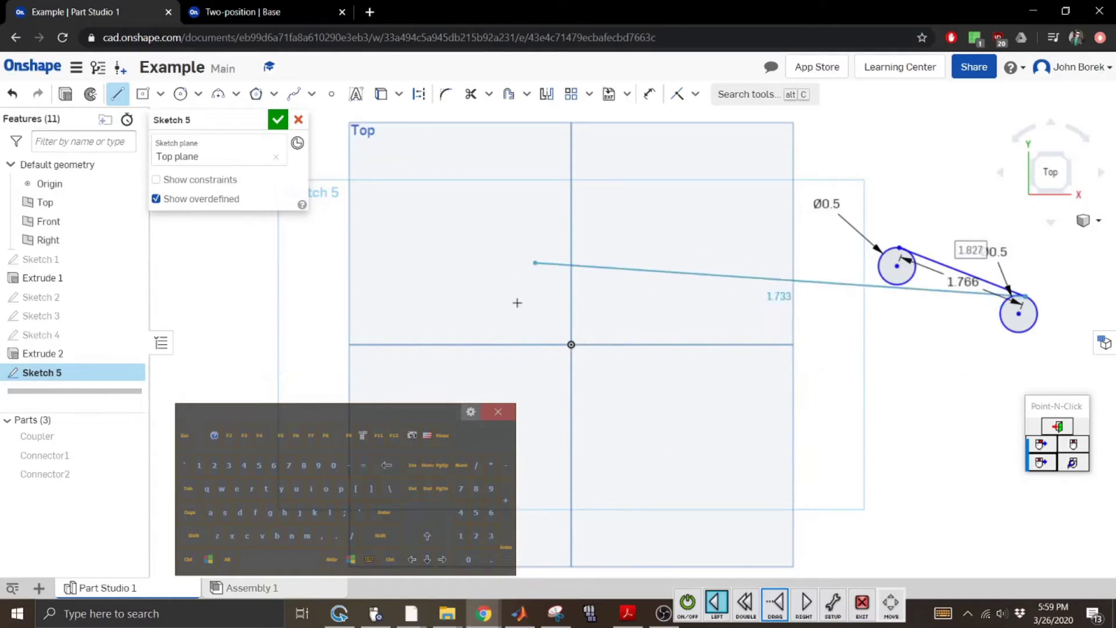
click(185, 436)
click(187, 557)
click(221, 536)
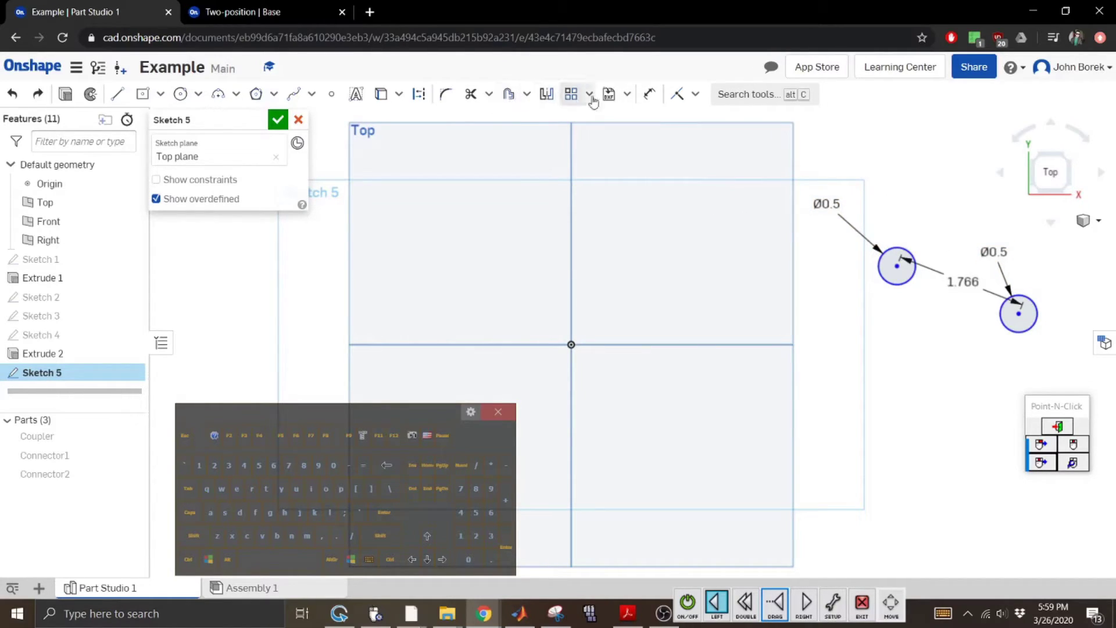
Undo the value change of the slanted centre-to-centre dimension and delete that dimension.
click(187, 558)
click(218, 536)
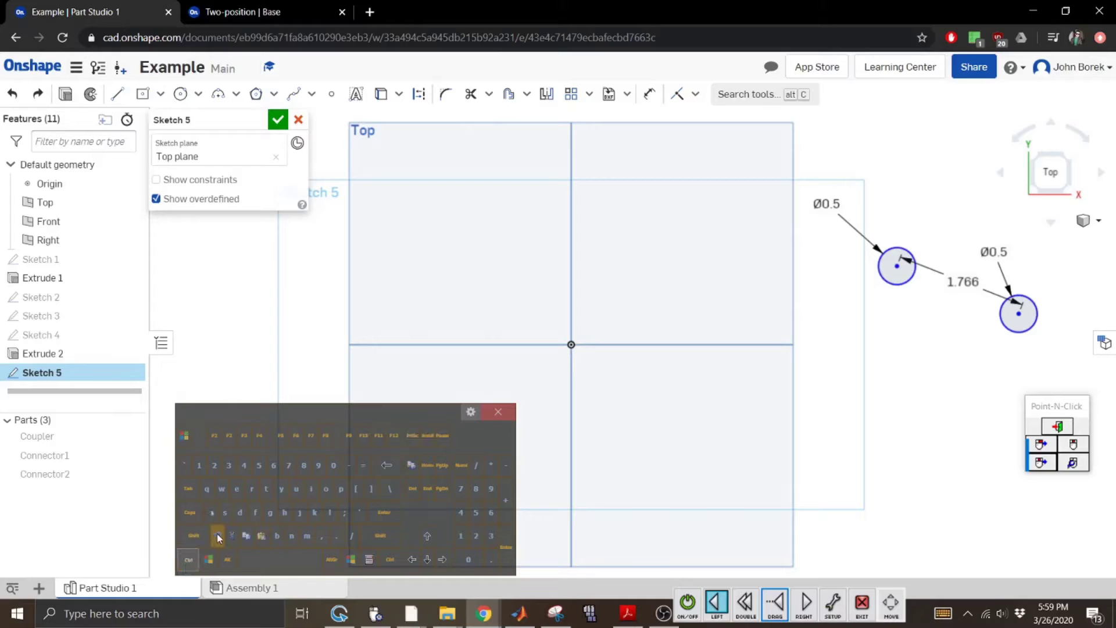
click(967, 284)
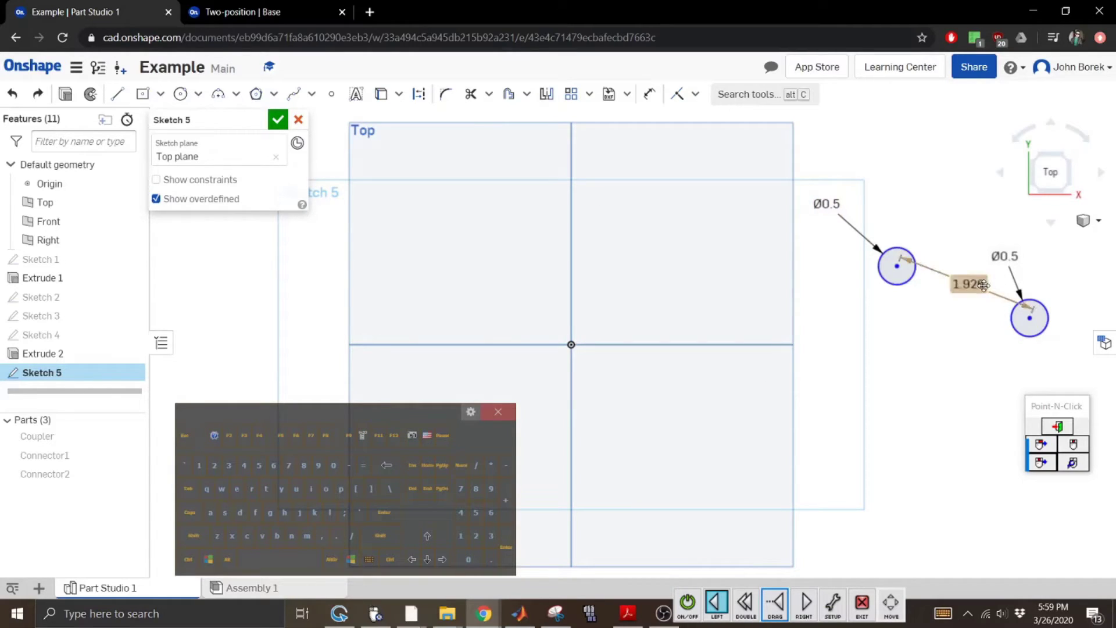
click(412, 488)
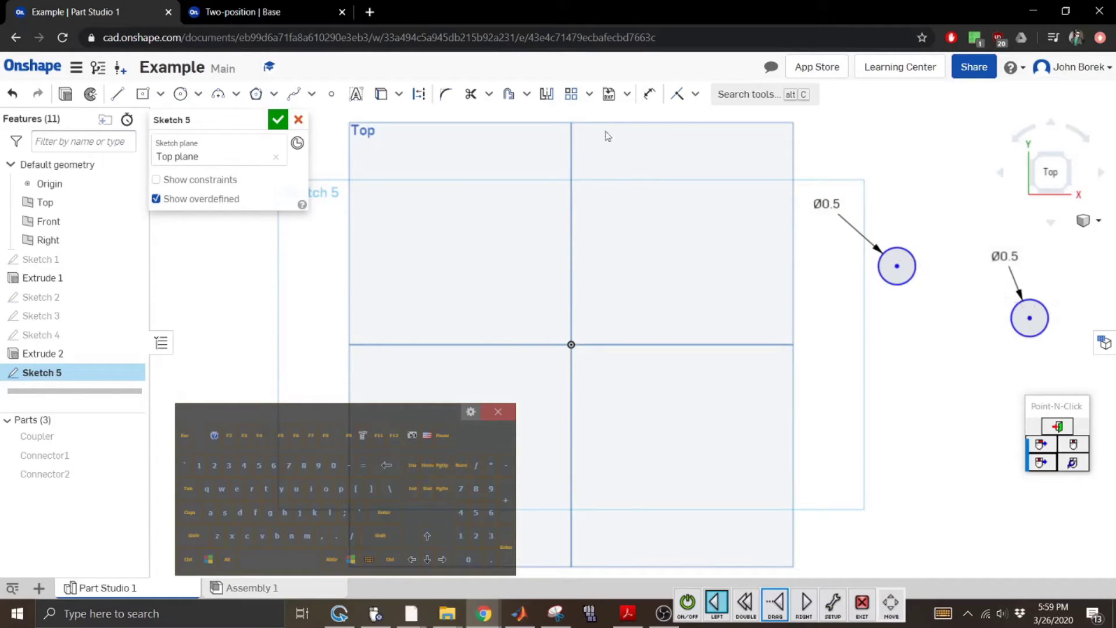
Level the two circle centres by dimensioning their vertical distance as 0.
click(648, 93)
click(1029, 318)
click(897, 266)
click(838, 297)
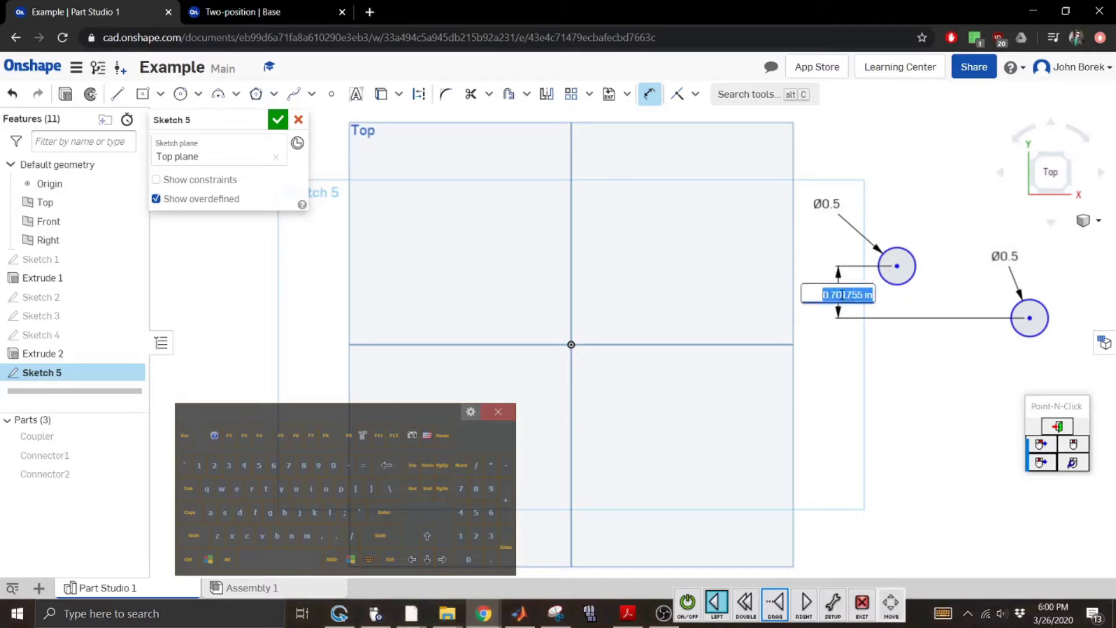
click(468, 559)
click(383, 512)
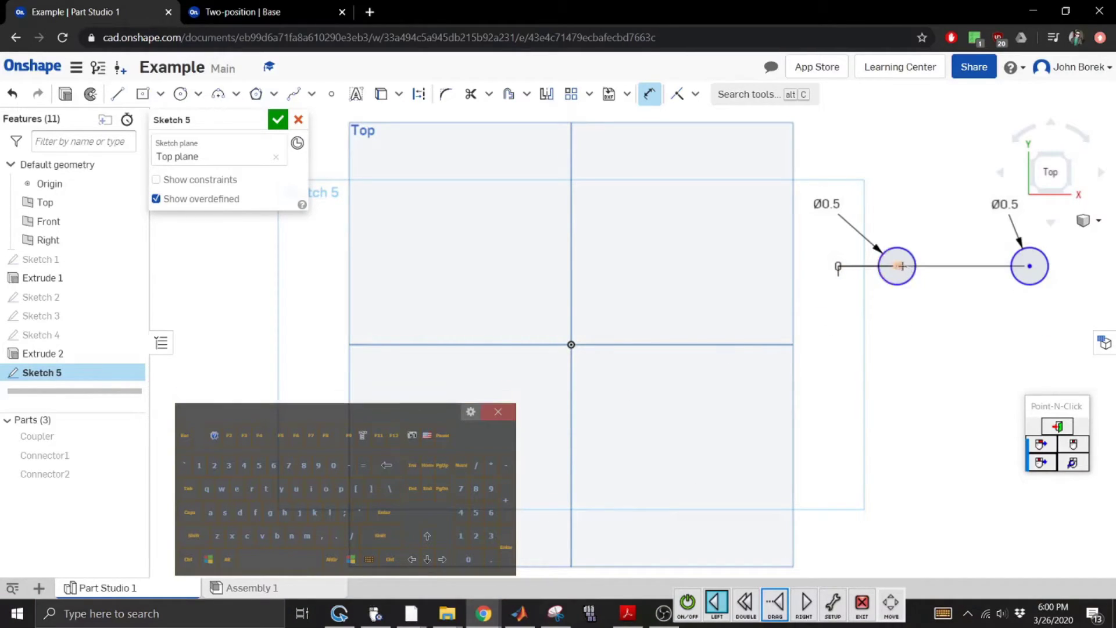
Dimension the horizontal distance between the two circle centres with the copied value of 1.766 in.
click(1031, 266)
click(962, 341)
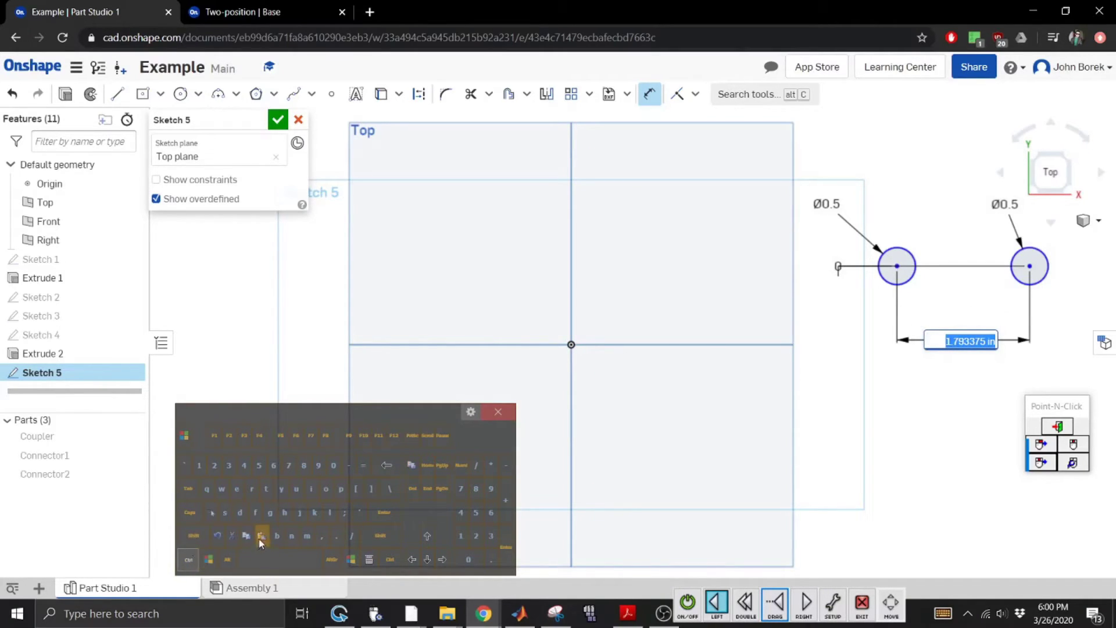
click(260, 537)
click(384, 513)
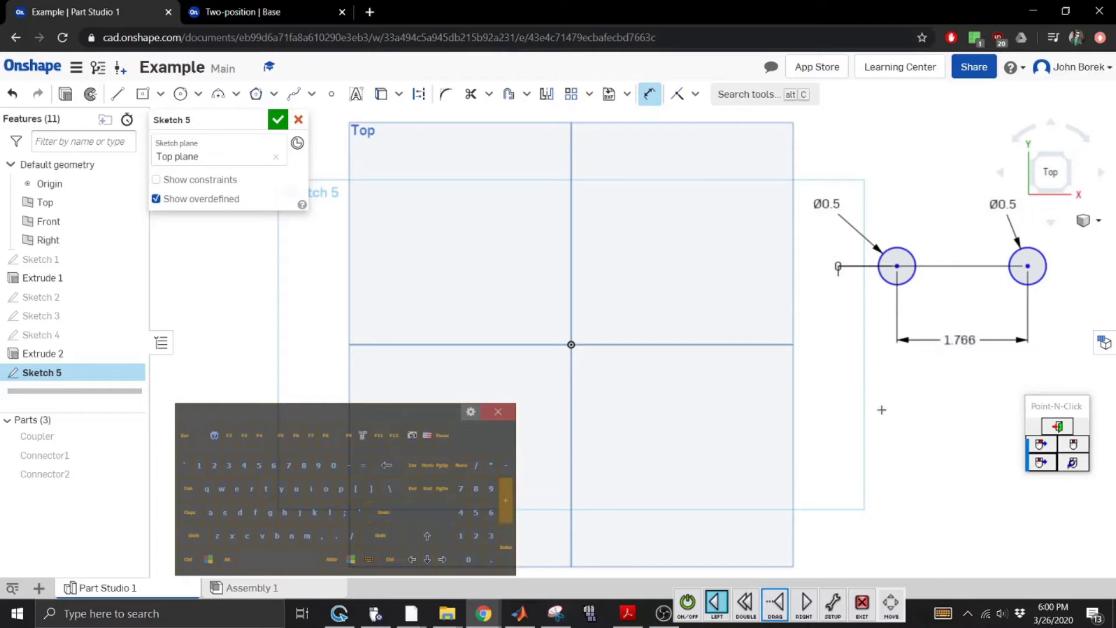
Draw two horizontal lines about 1.766 in long, one joining the circles' topmost points and one joining their bottommost points.
click(1089, 221)
click(1019, 320)
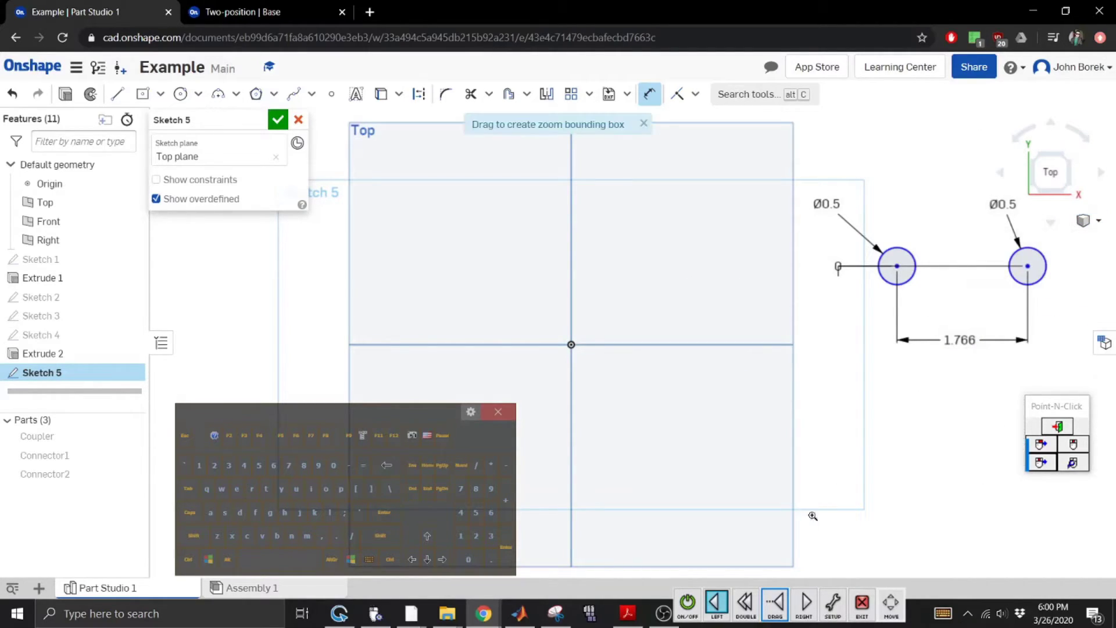
drag(815, 301, 1107, 229)
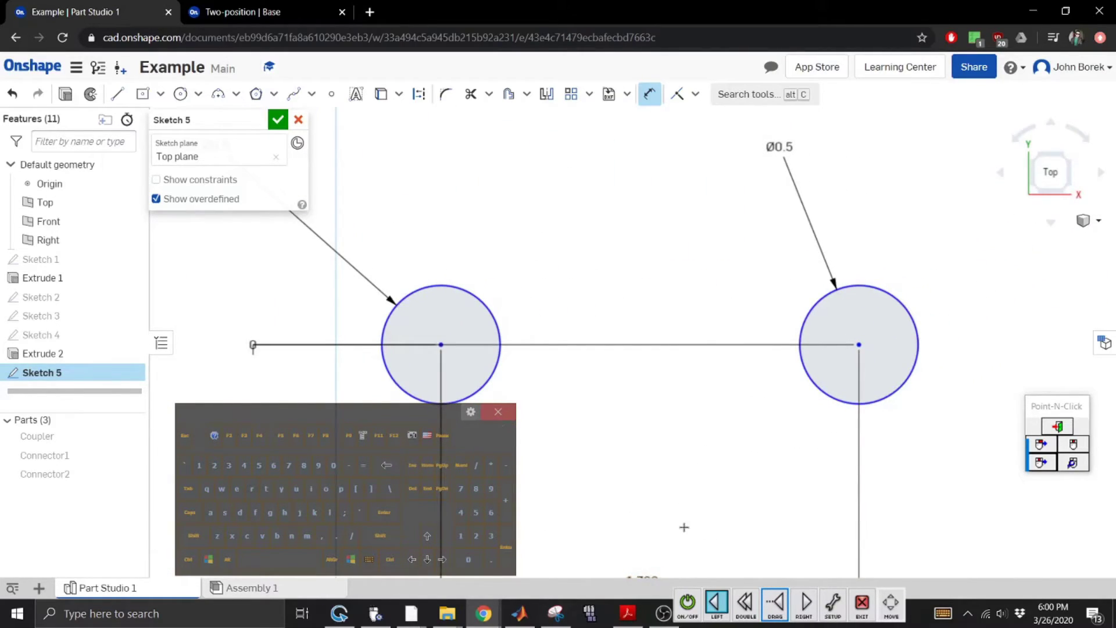
click(499, 413)
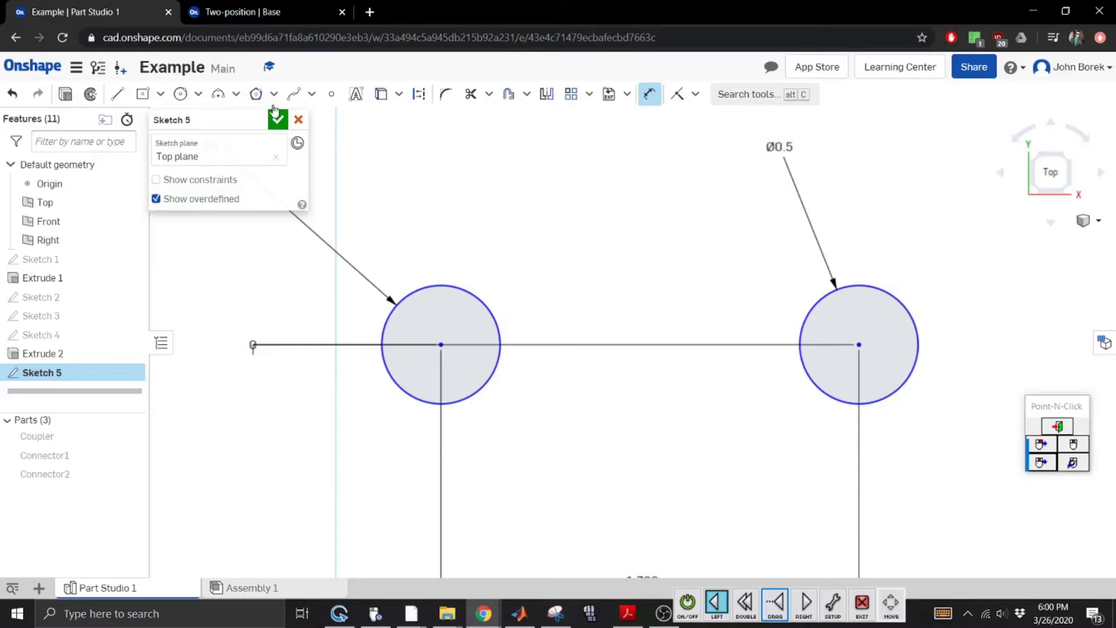
click(117, 93)
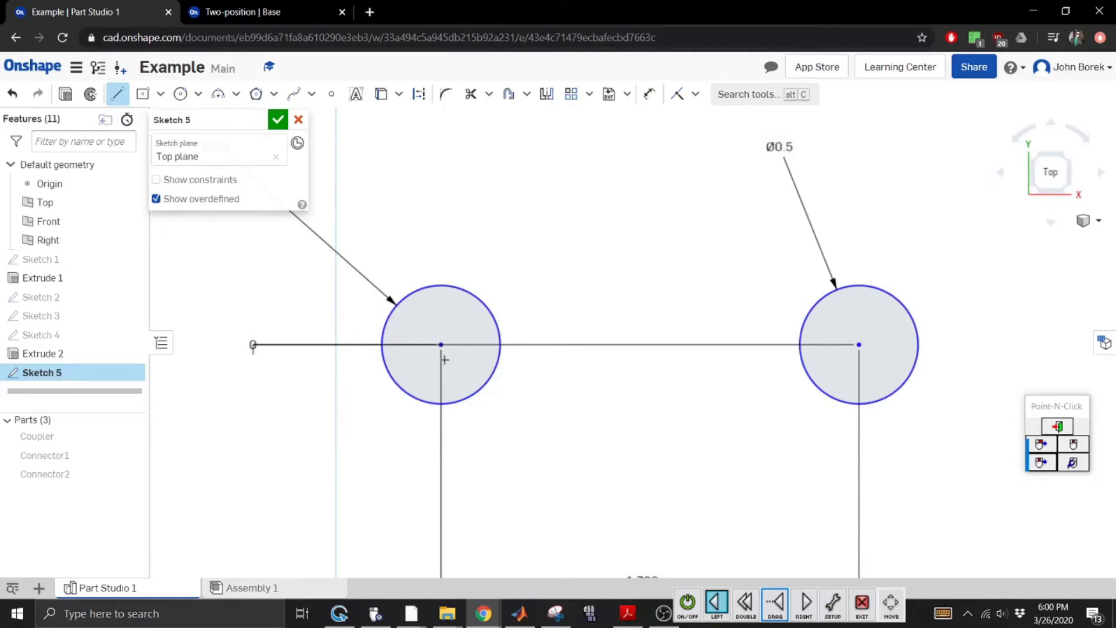
click(441, 286)
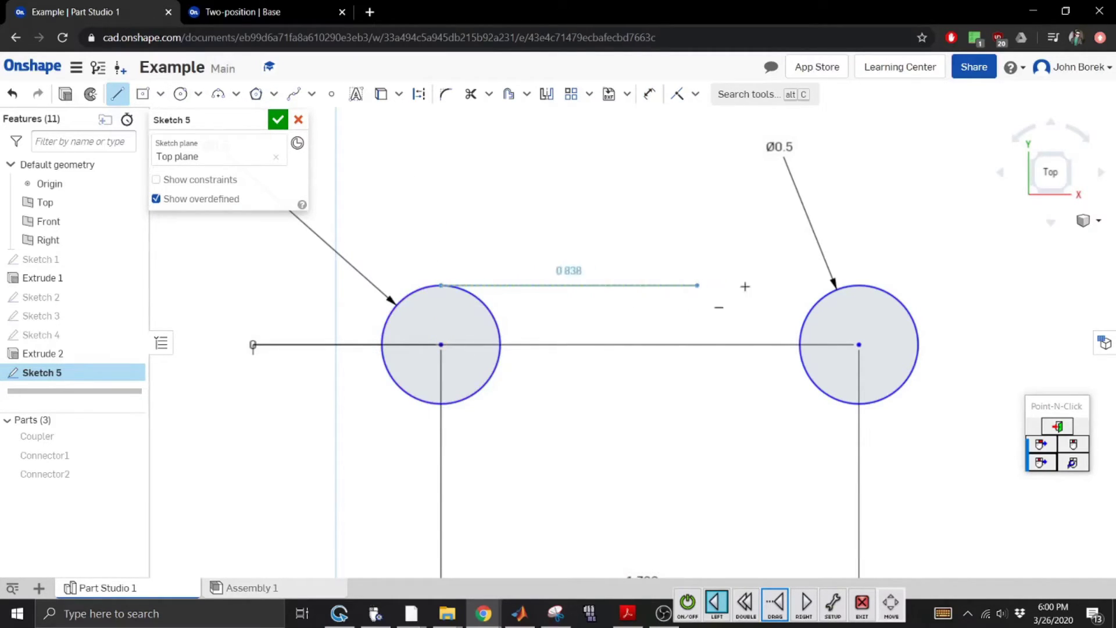
click(860, 286)
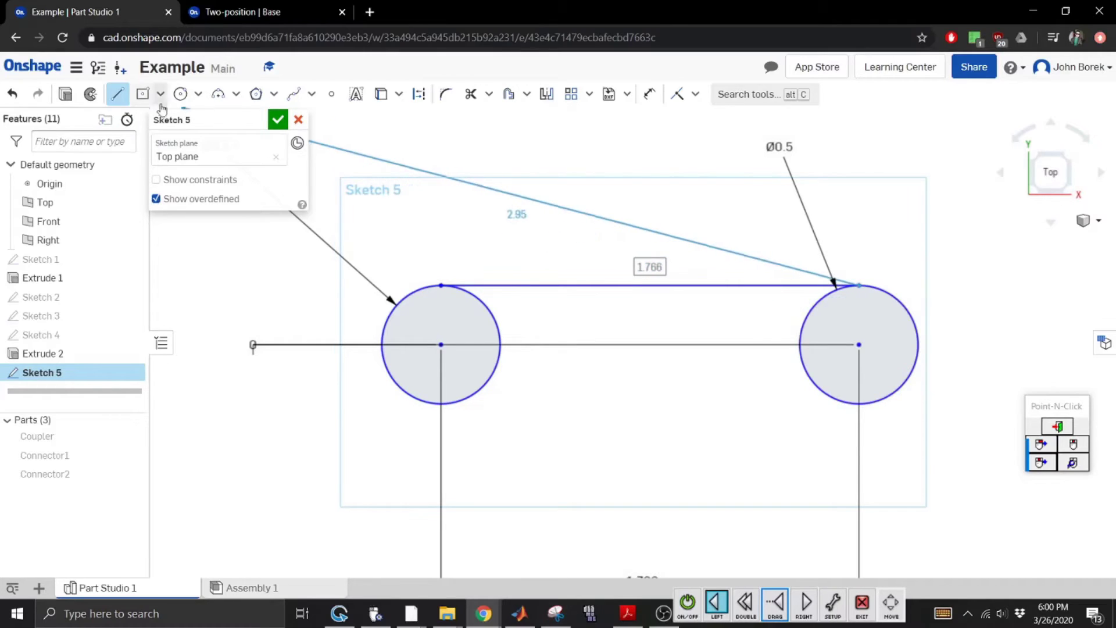
click(117, 99)
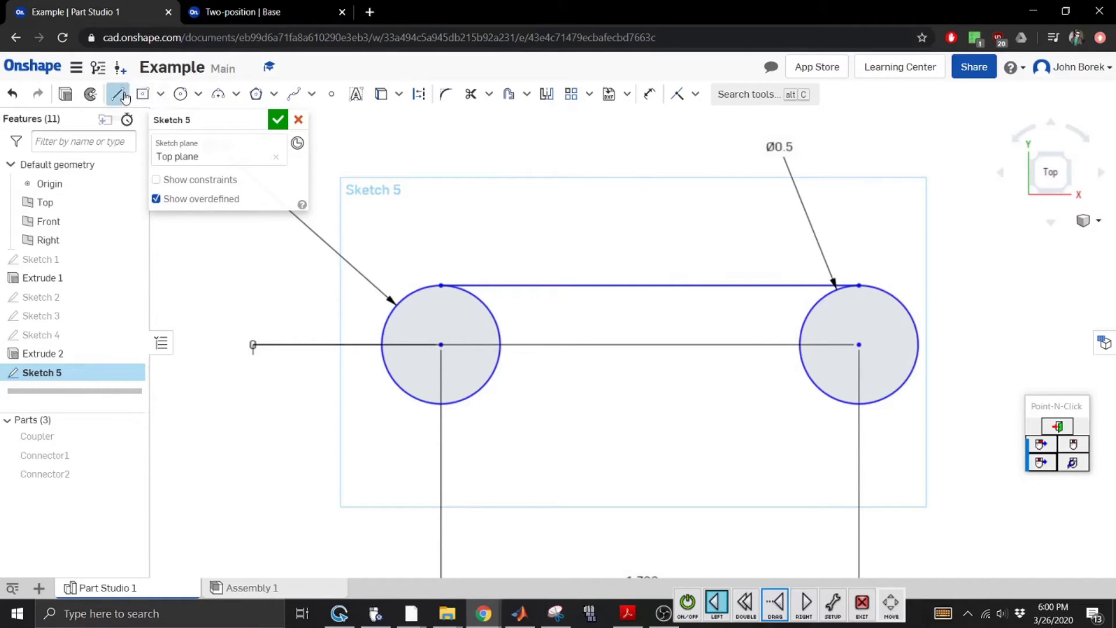
click(441, 403)
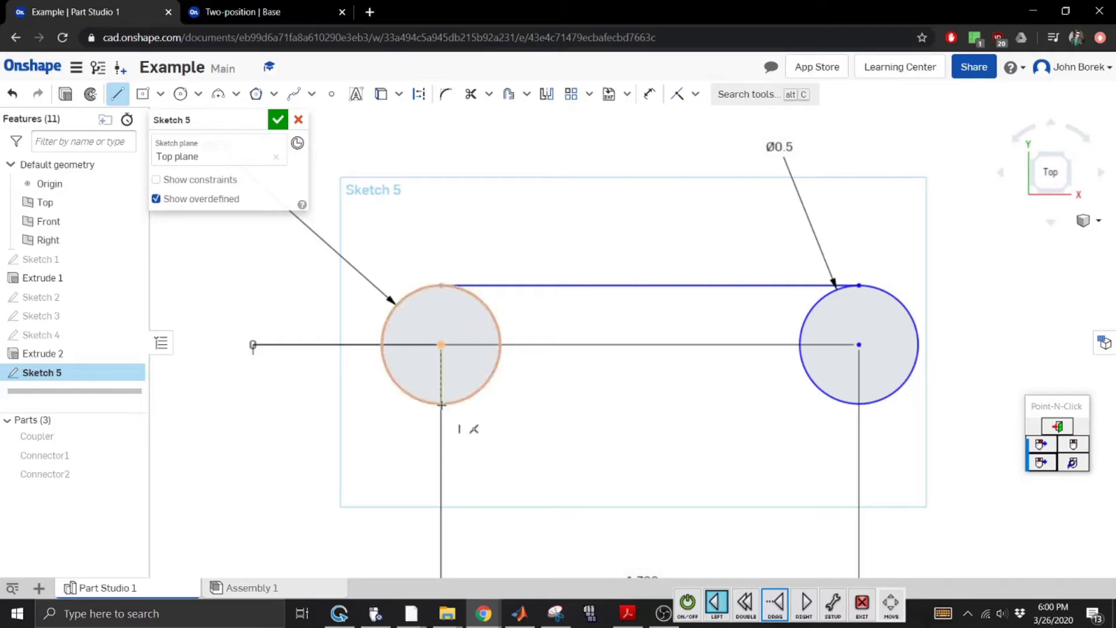
click(859, 404)
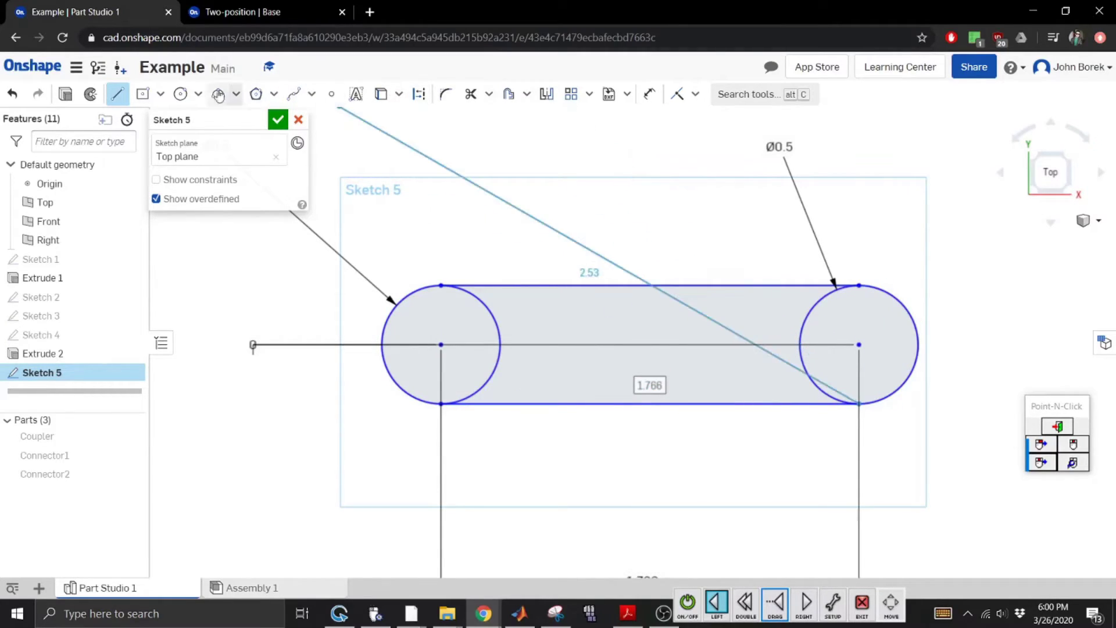
Draw a smaller concentric circle about 0.16 in in diameter inside each of the two 0.5 in end circles.
click(180, 94)
click(442, 345)
click(428, 358)
click(859, 344)
click(872, 358)
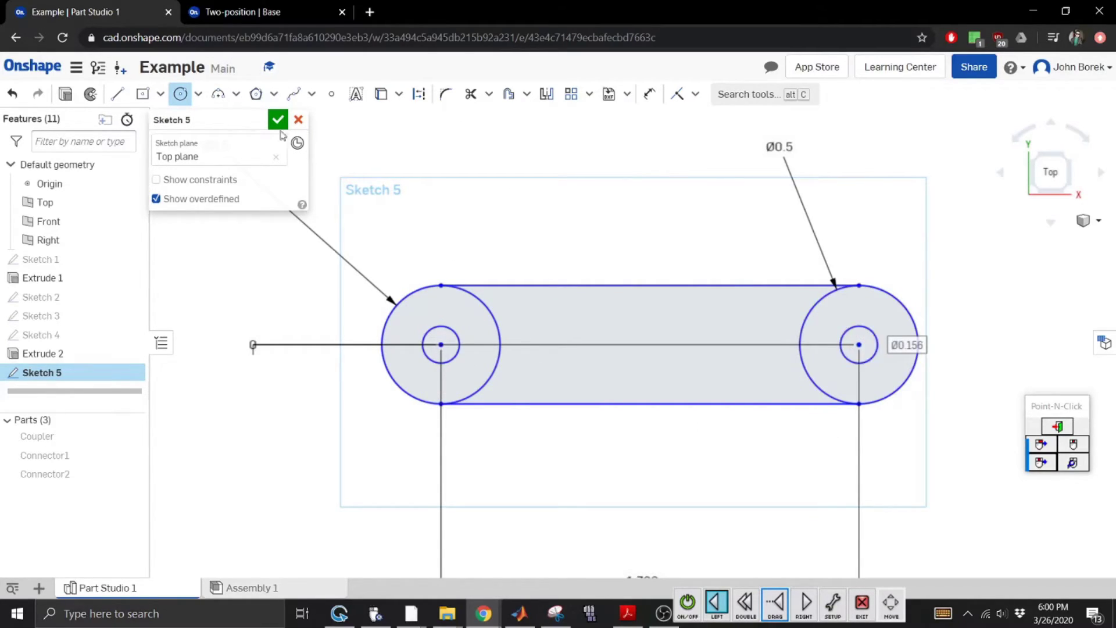
Dimension the diameter of the small circle inside the link's left end as 0.25 in.
click(942, 620)
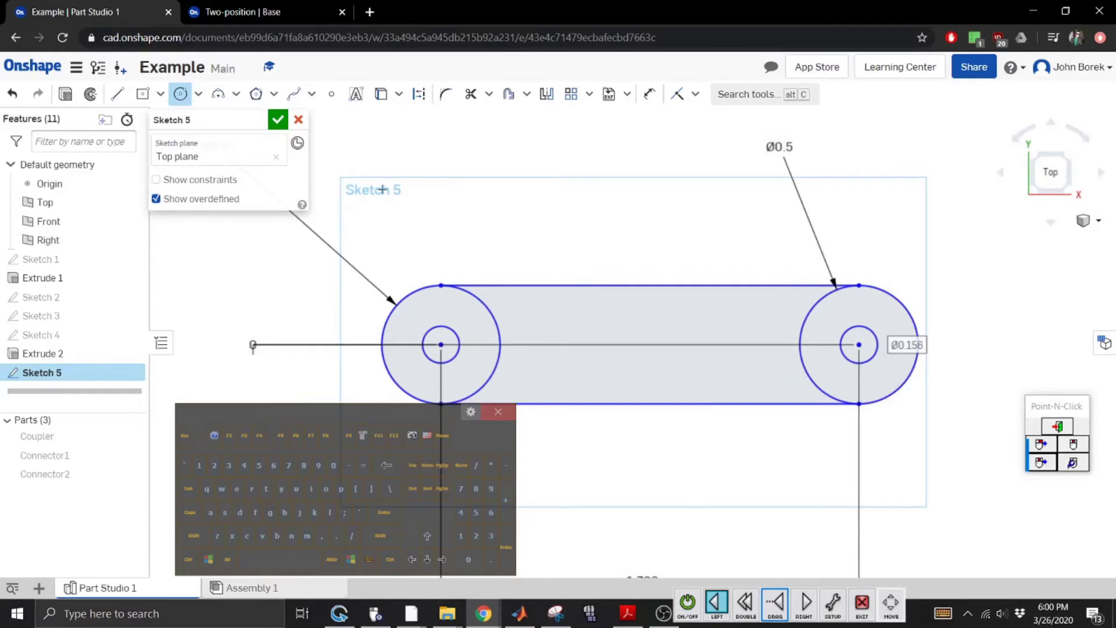
click(180, 94)
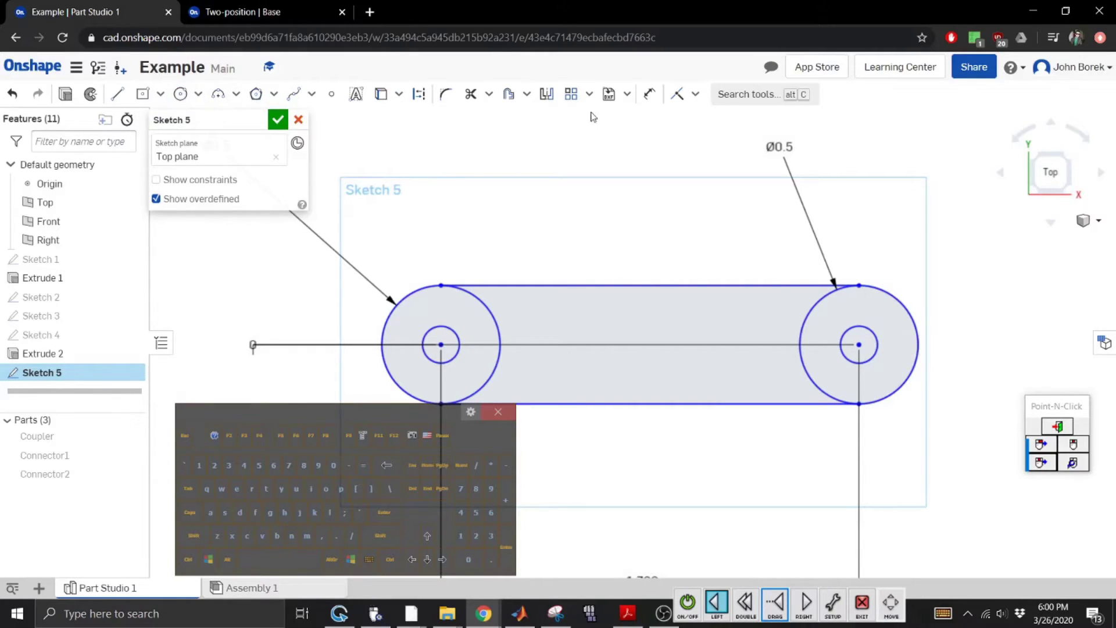
click(651, 94)
click(456, 328)
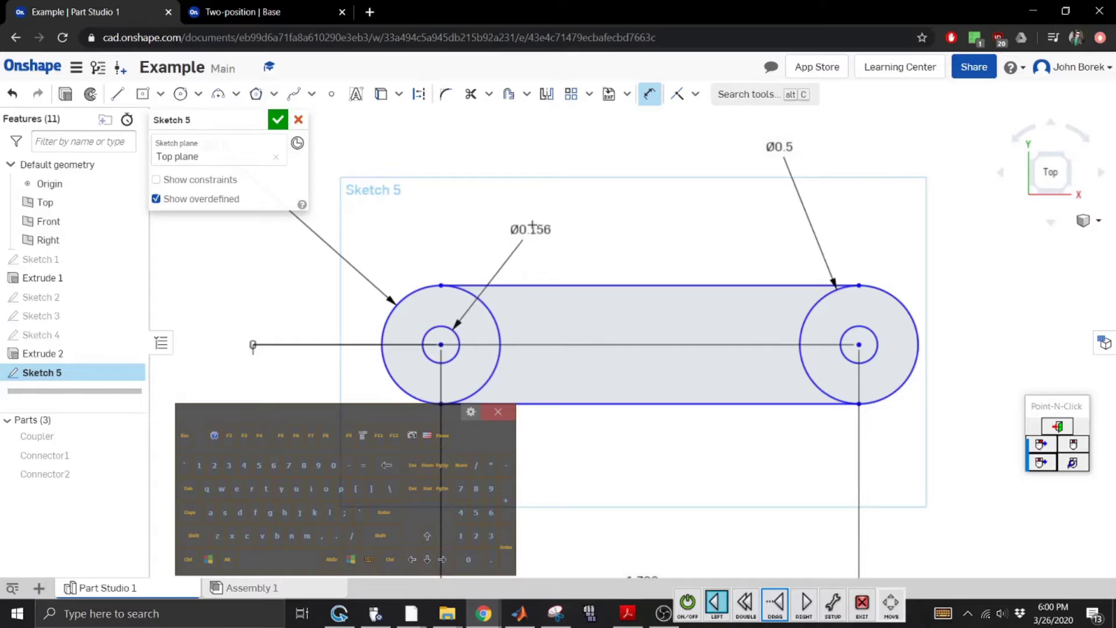
click(492, 560)
click(477, 512)
click(383, 512)
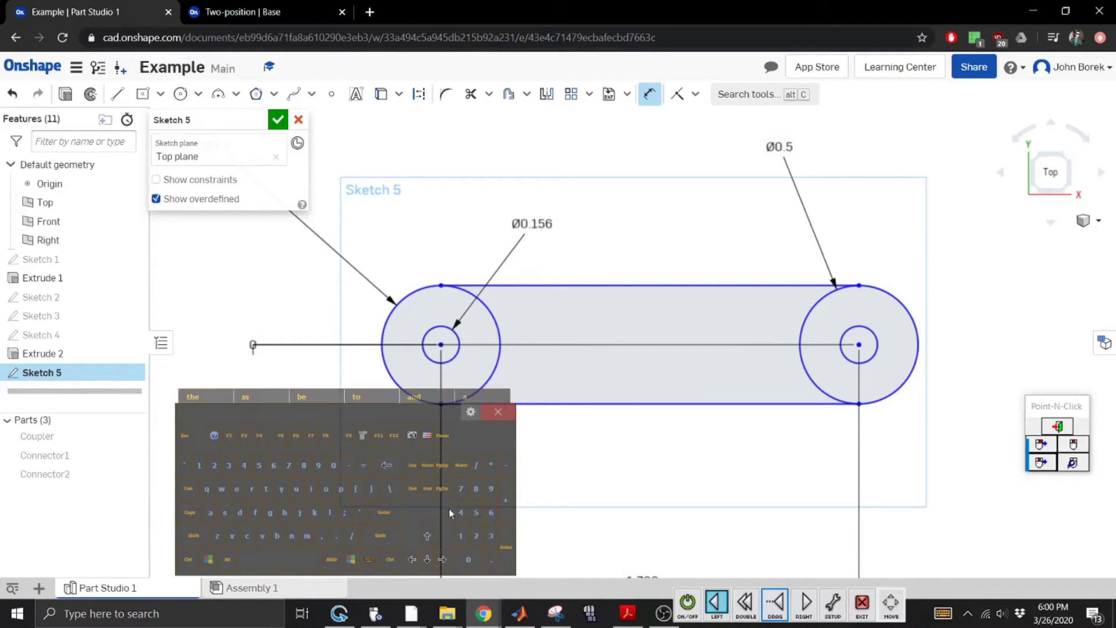
Dimension the diameter of the small circle inside the link's right end as 0.25 in.
click(874, 331)
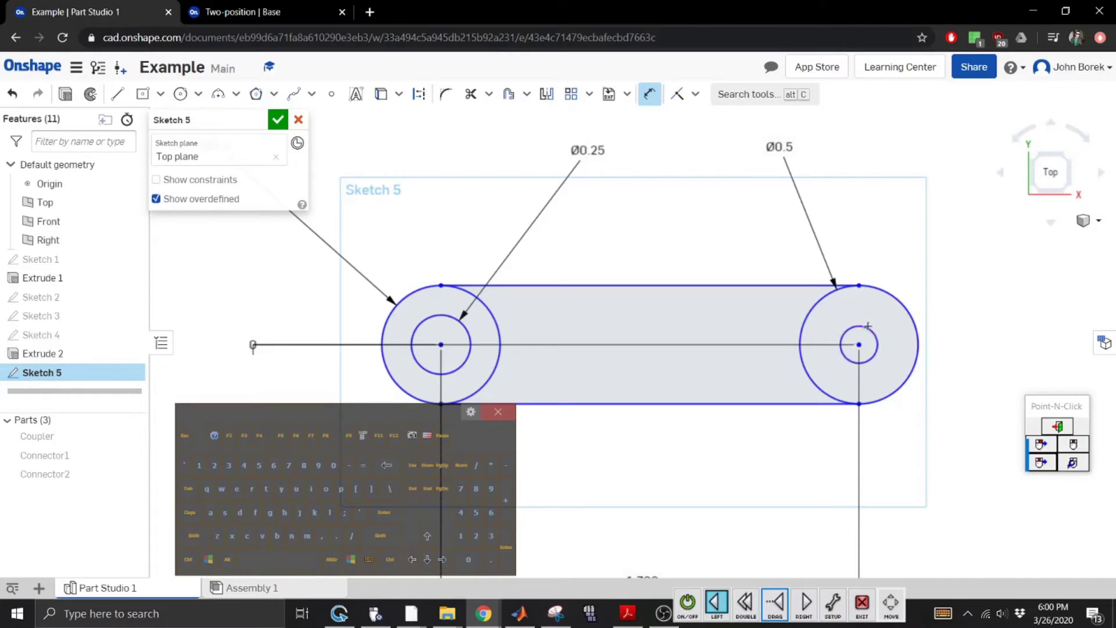
click(892, 221)
click(492, 560)
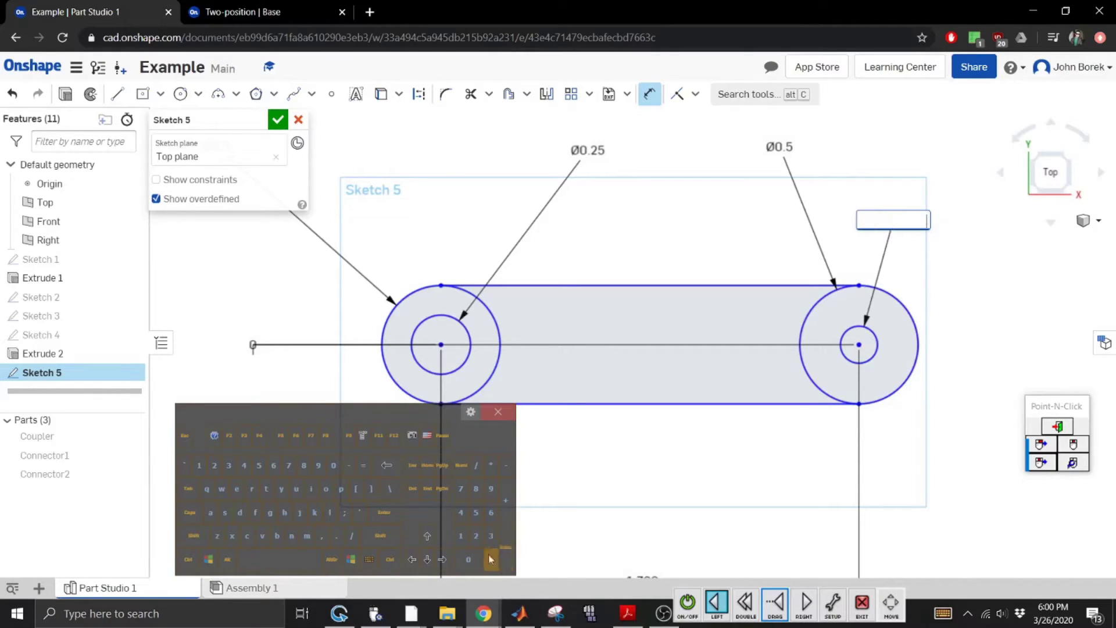
click(476, 536)
click(397, 511)
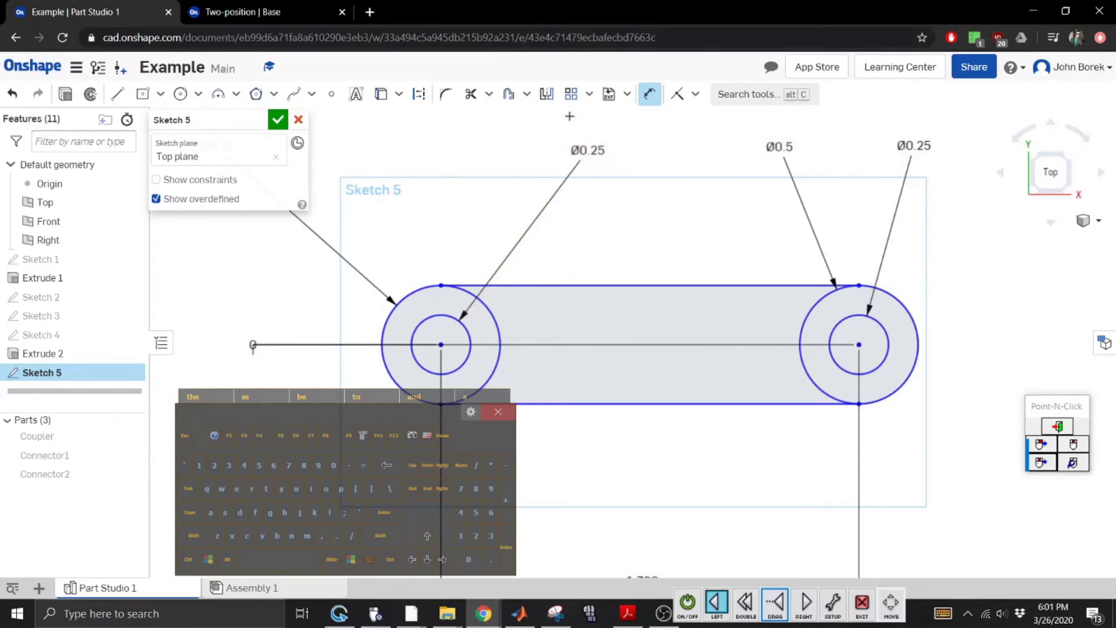
Trim the inner halves of both 0.5 in end circles to leave rounded ends, and finish the sketch.
click(472, 94)
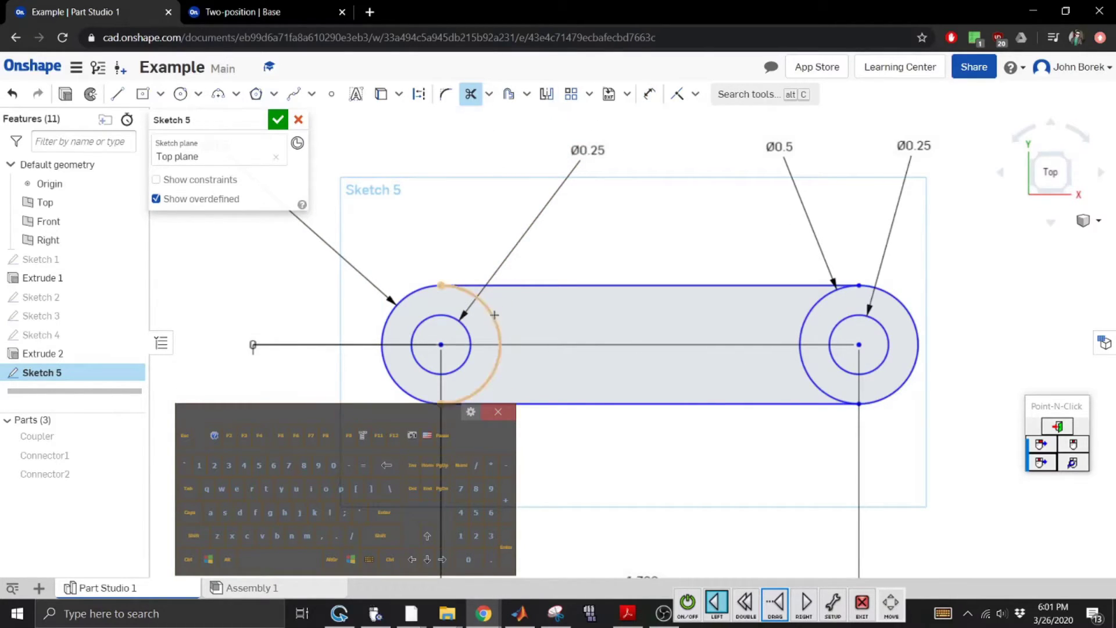
click(800, 330)
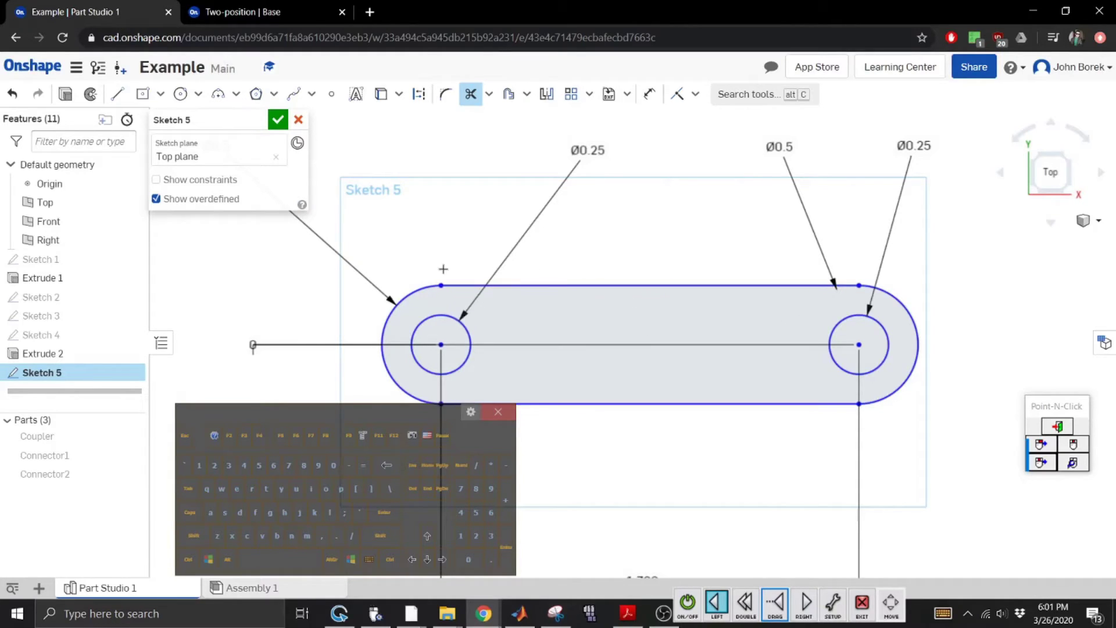
click(278, 119)
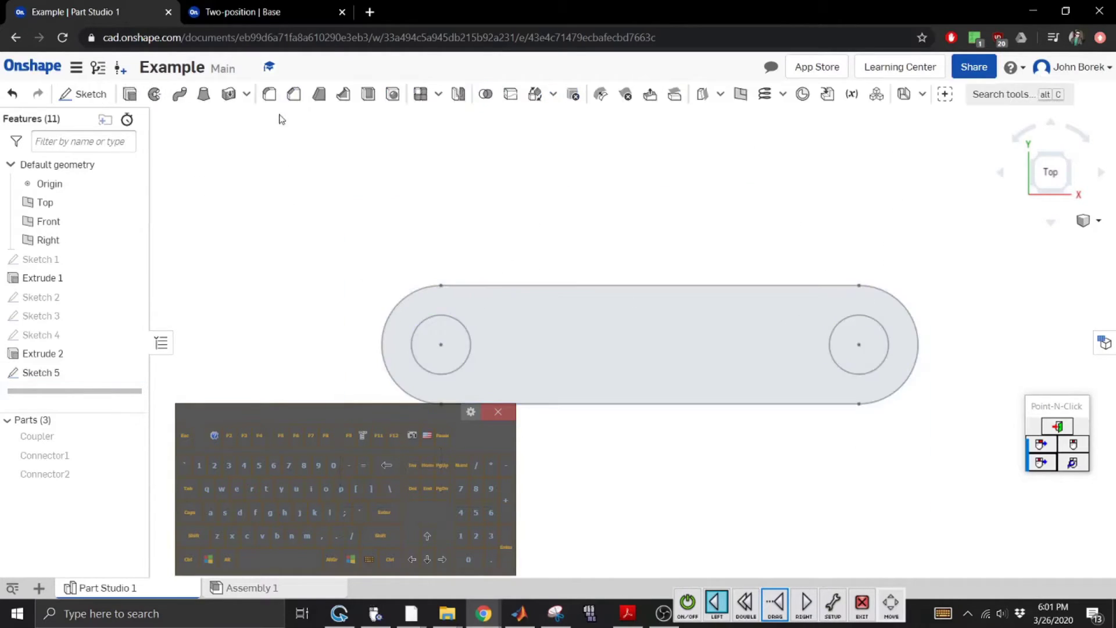
Extrude the finished link sketch, Sketch 5, as a new solid with a blind depth of 1 in.
click(1096, 221)
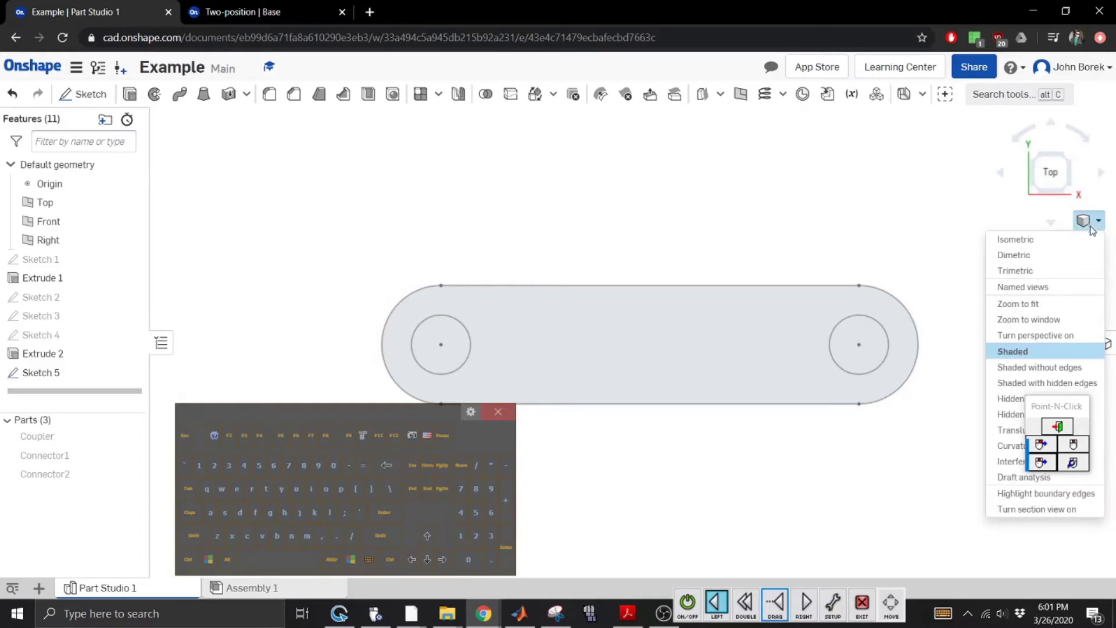
click(1021, 242)
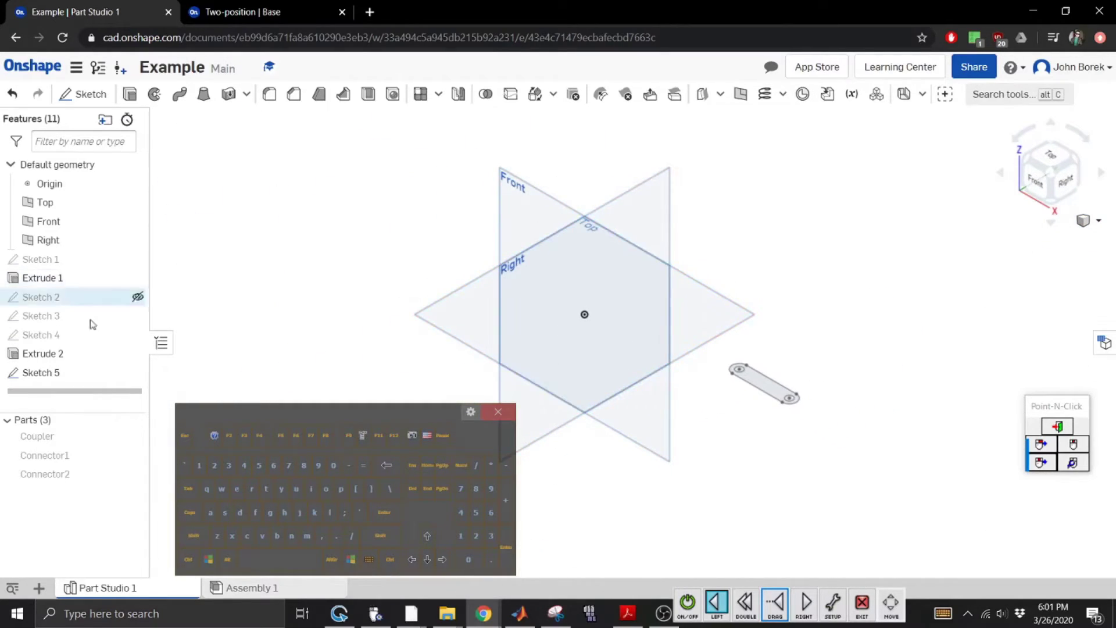
click(40, 373)
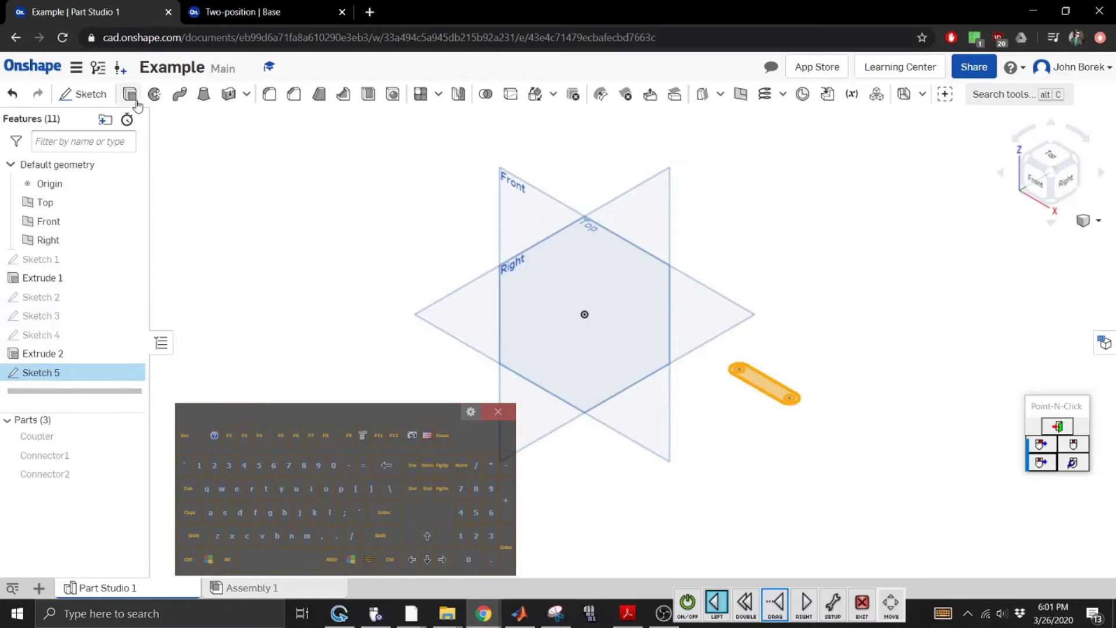
key(shift+e)
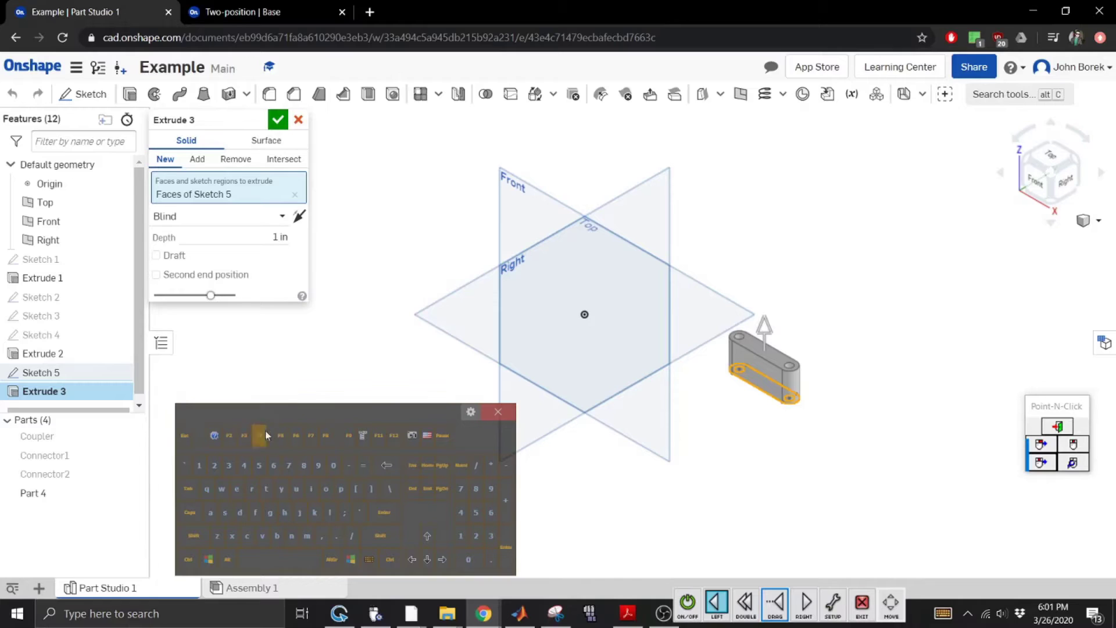
click(277, 120)
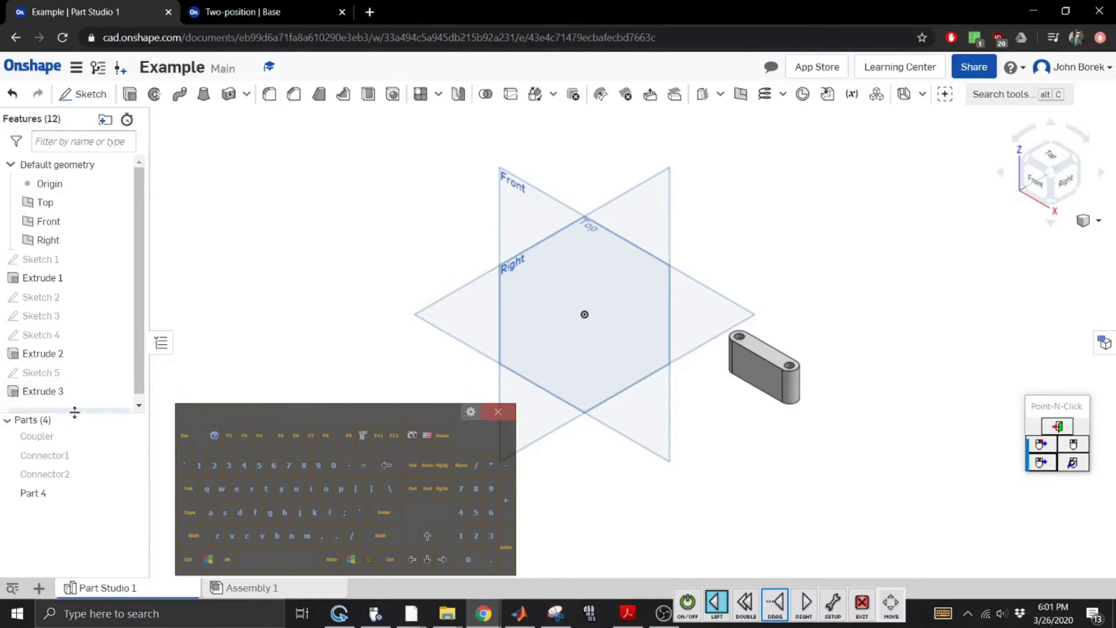
Rename the newly extruded part, Part 4, as Base.
click(40, 494)
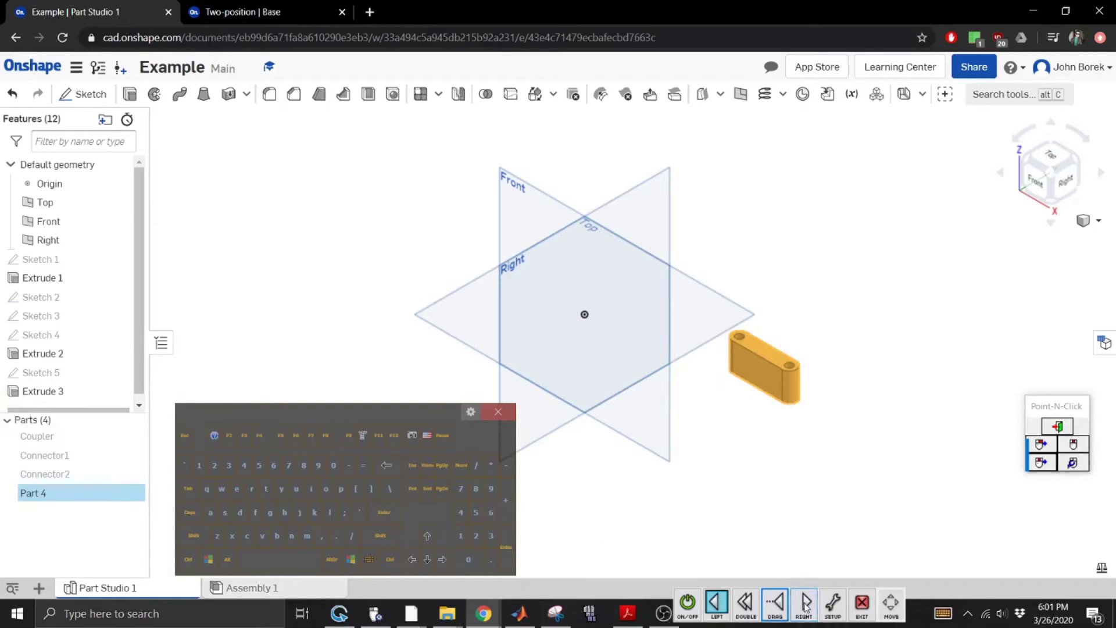
right_click(43, 494)
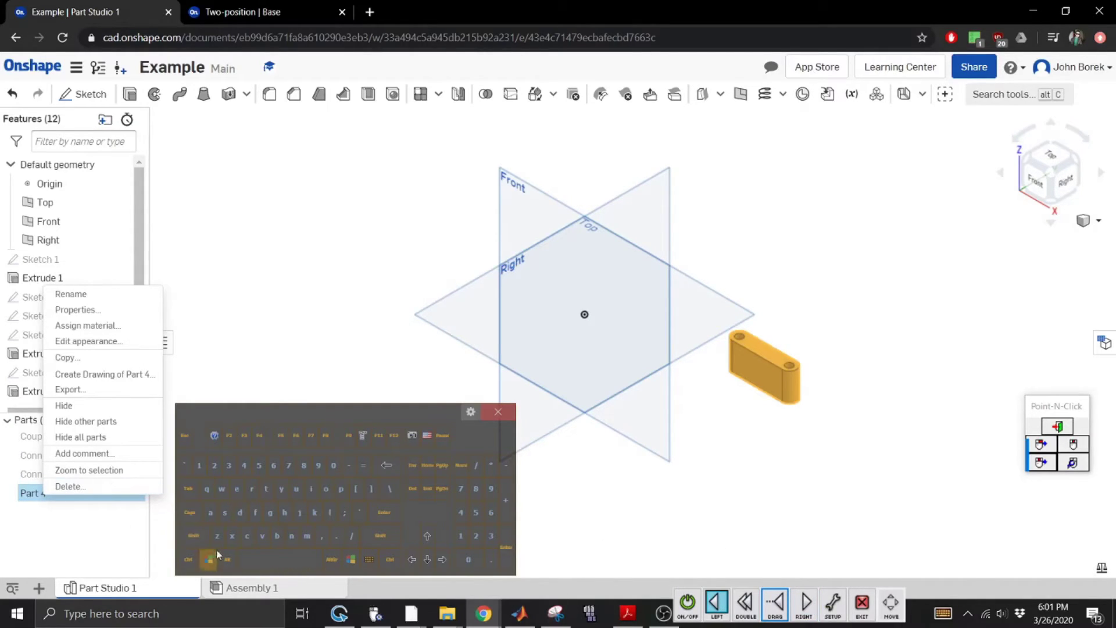
click(192, 537)
click(262, 535)
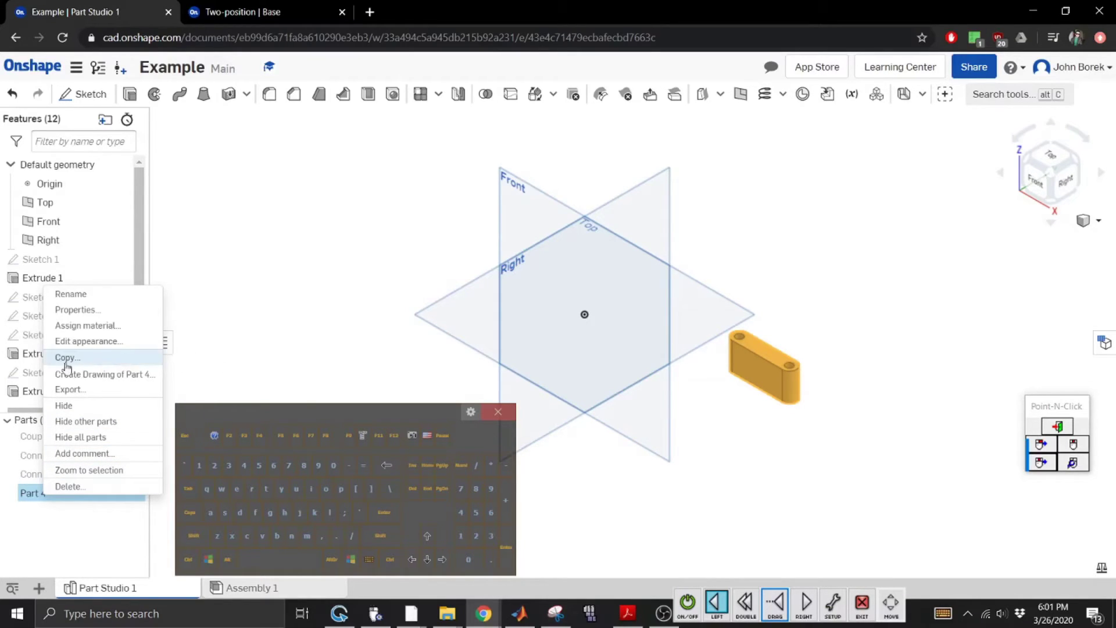
click(73, 298)
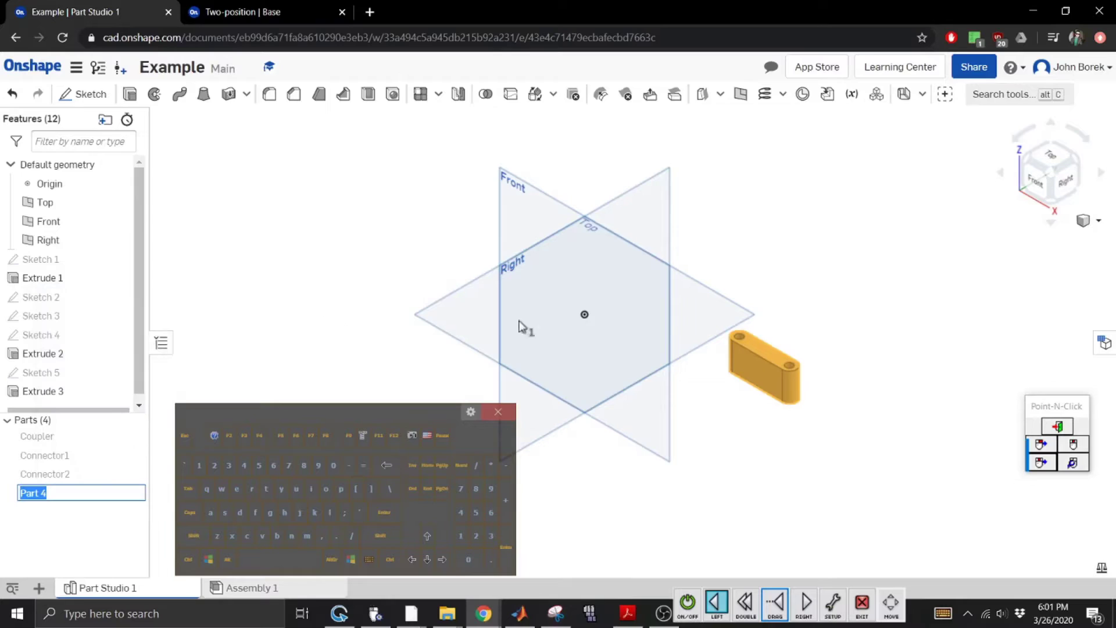
click(193, 536)
click(277, 535)
click(211, 515)
click(225, 512)
click(236, 488)
click(309, 332)
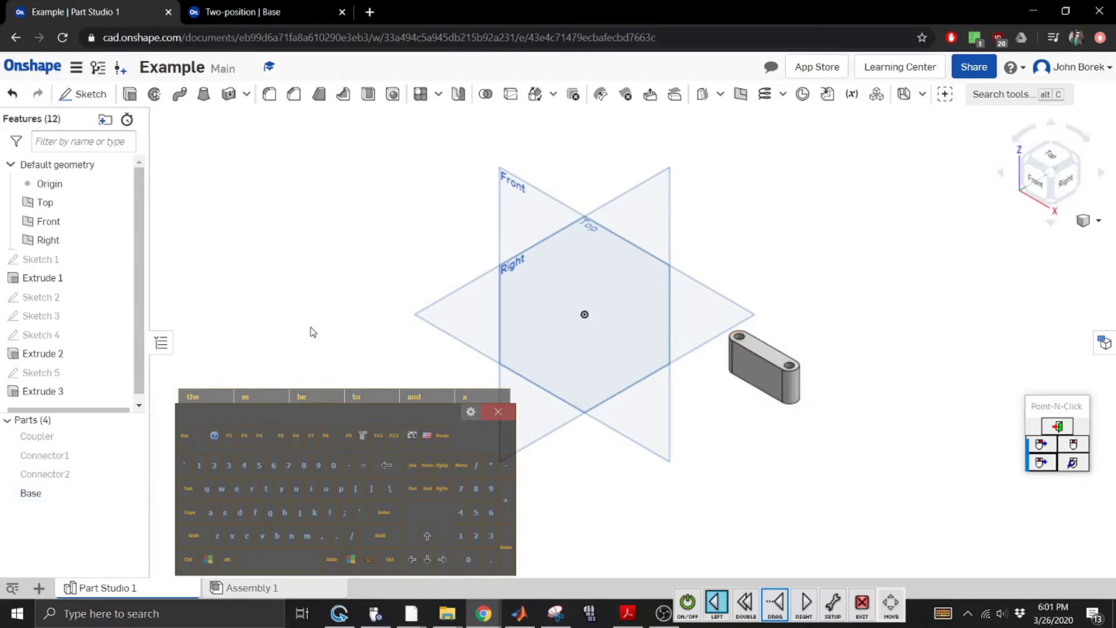
Insert Sketch 3 and Sketch 2 from Part Studio 1 into Assembly 1 as reference layouts.
click(351, 589)
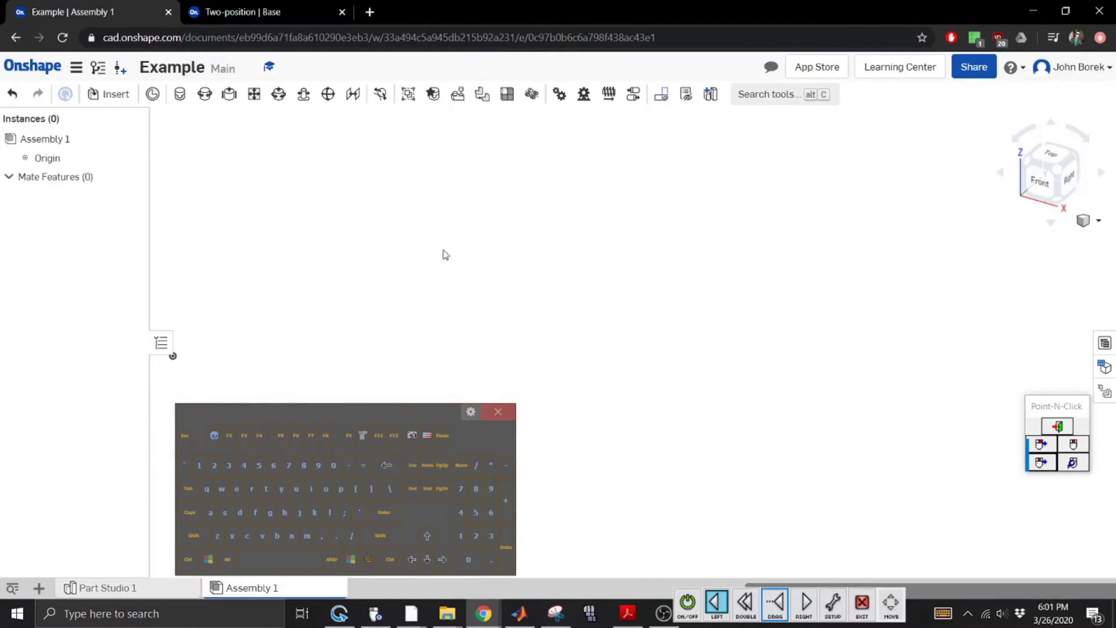
click(116, 94)
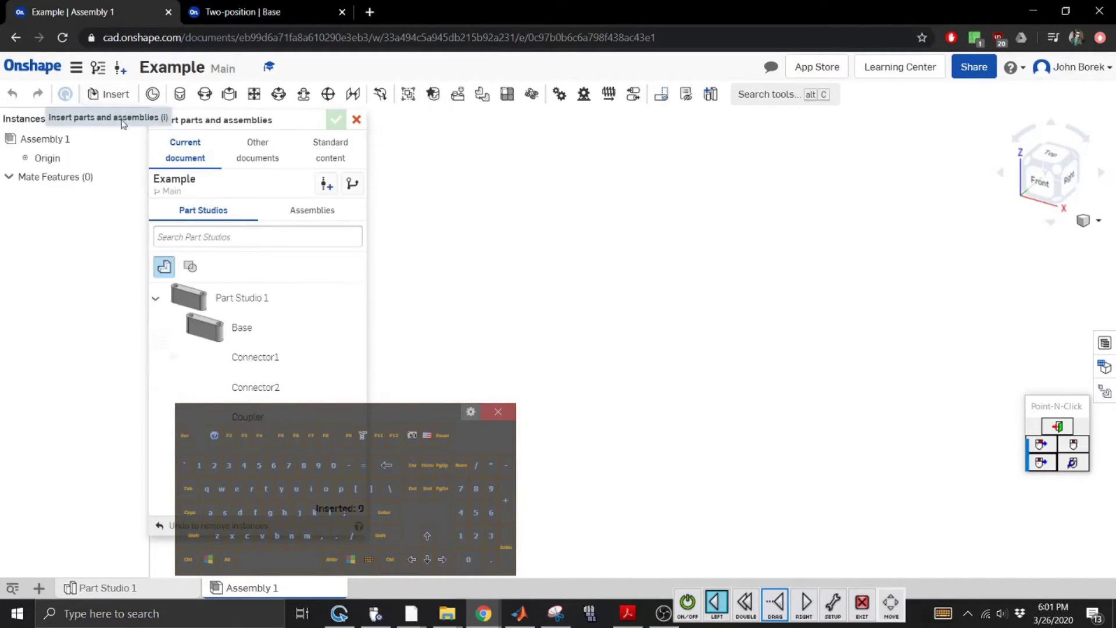
click(302, 330)
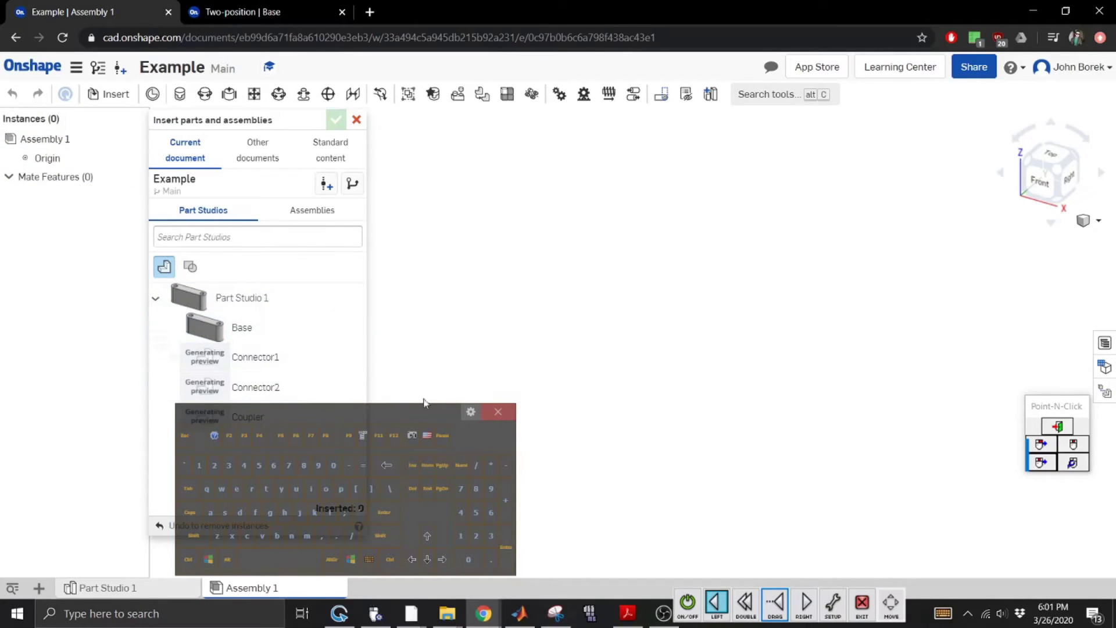
click(498, 411)
click(190, 267)
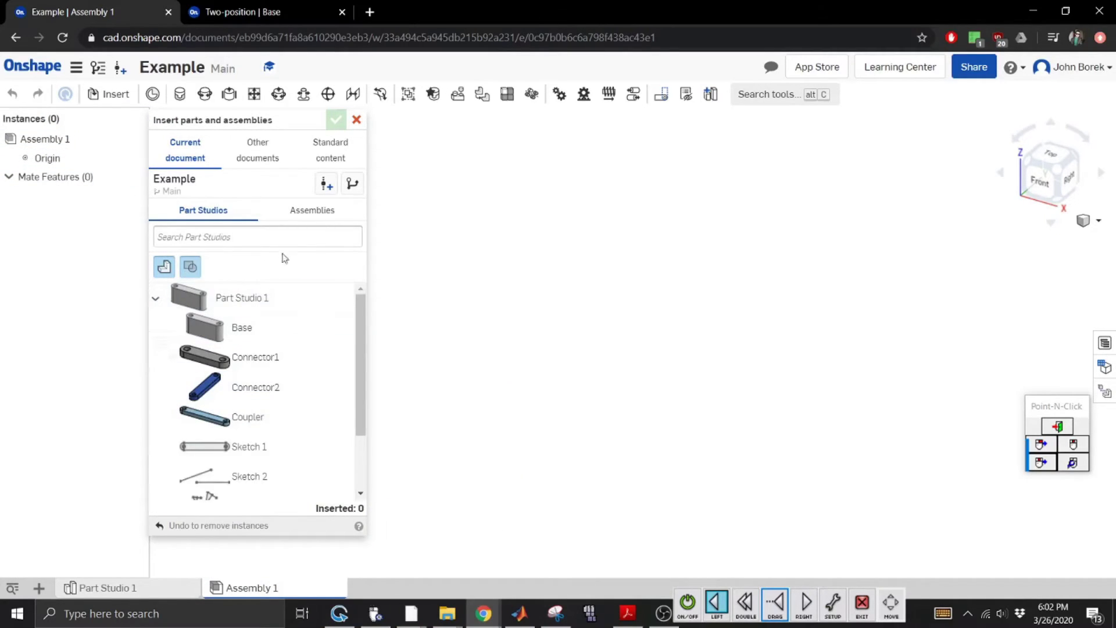
click(164, 266)
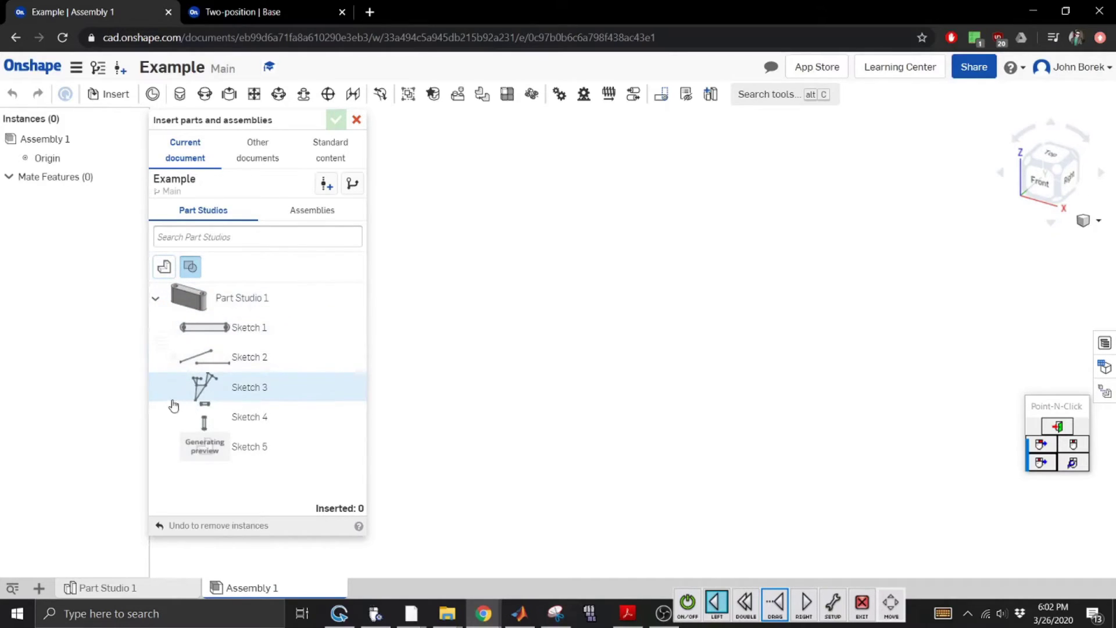
click(238, 388)
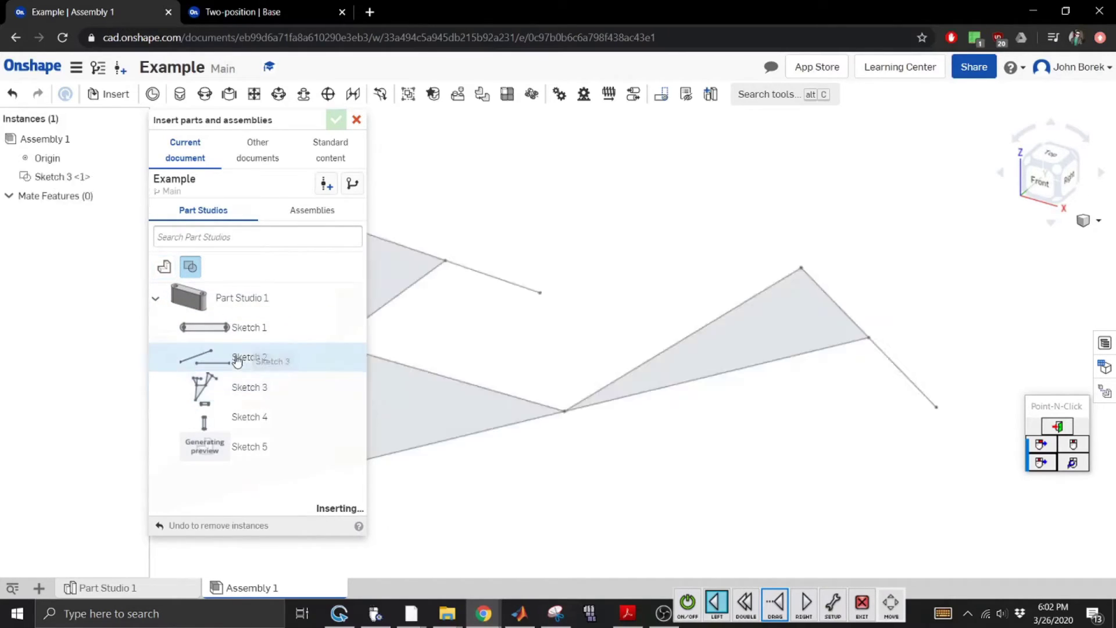
click(301, 356)
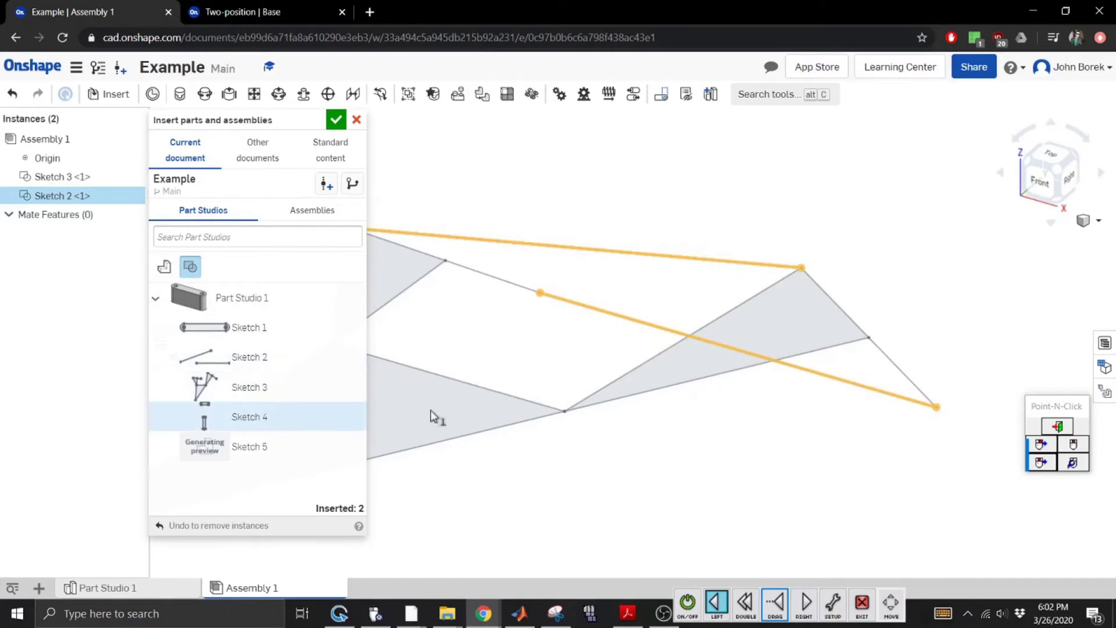
click(902, 240)
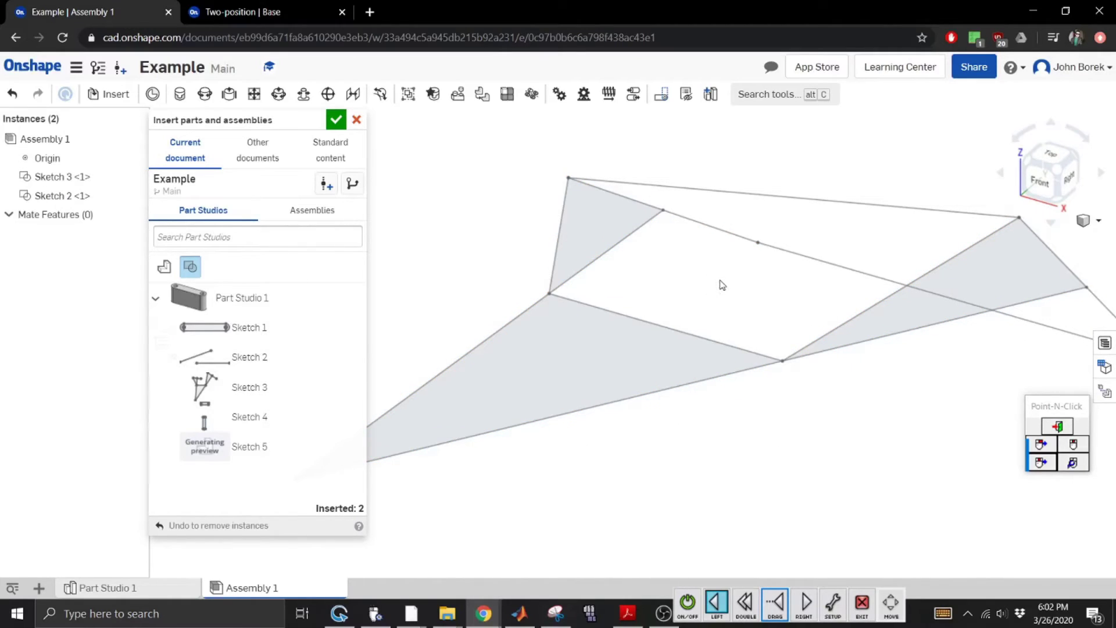
click(336, 121)
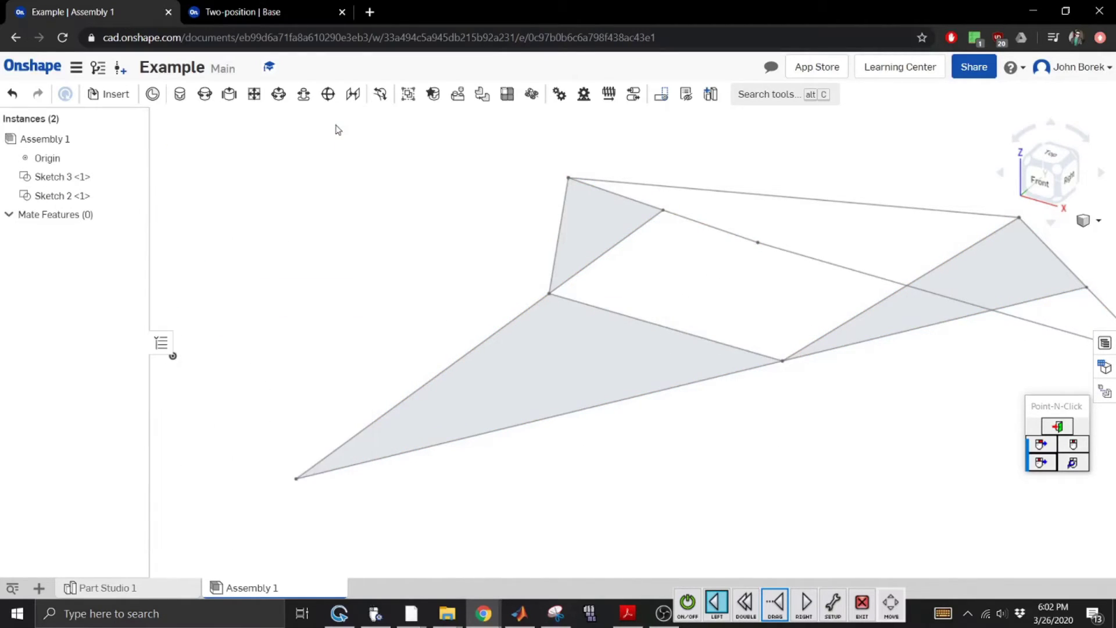
Fix both inserted sketches, Sketch 3 and Sketch 2, in place in the assembly.
click(62, 177)
shift+click(60, 196)
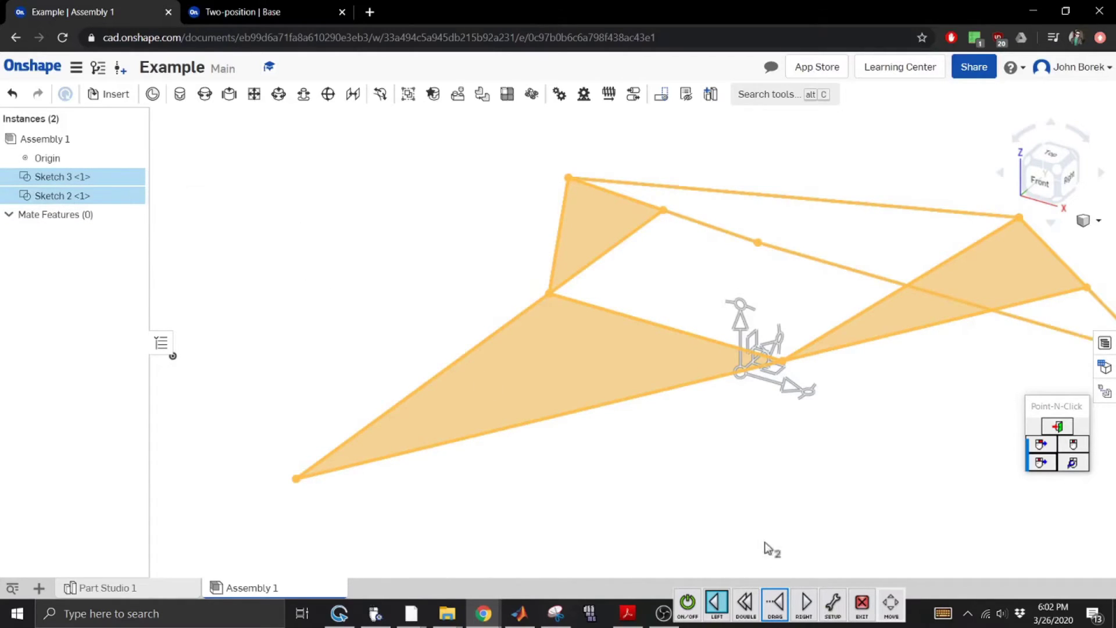
right_click(68, 181)
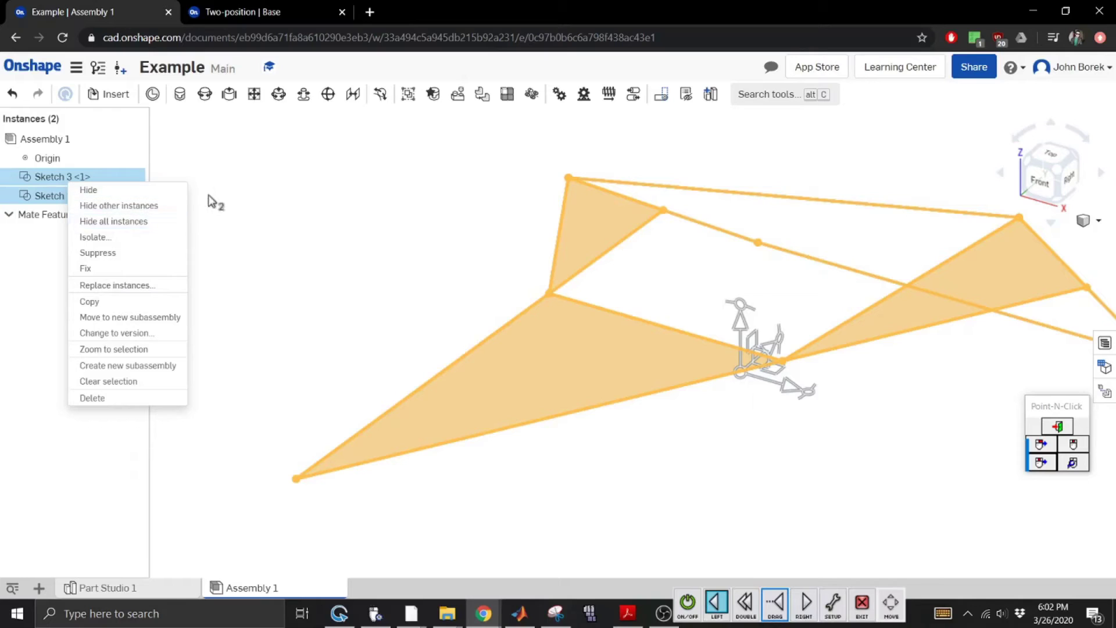
click(132, 271)
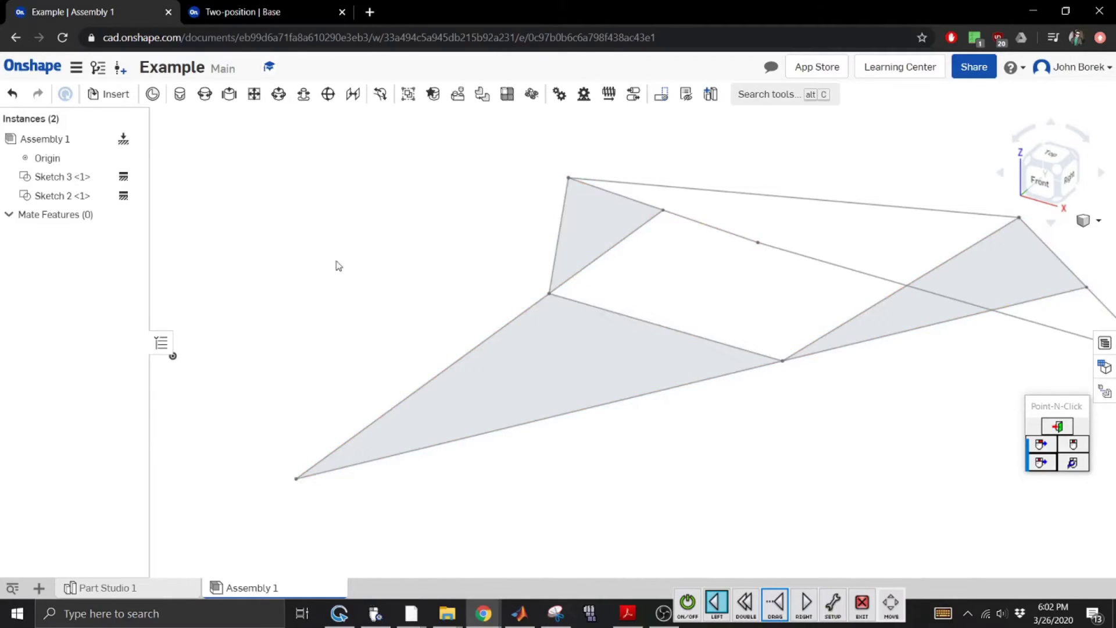
Insert the Base part into the assembly and place it beside the fixed layout sketches.
key(i)
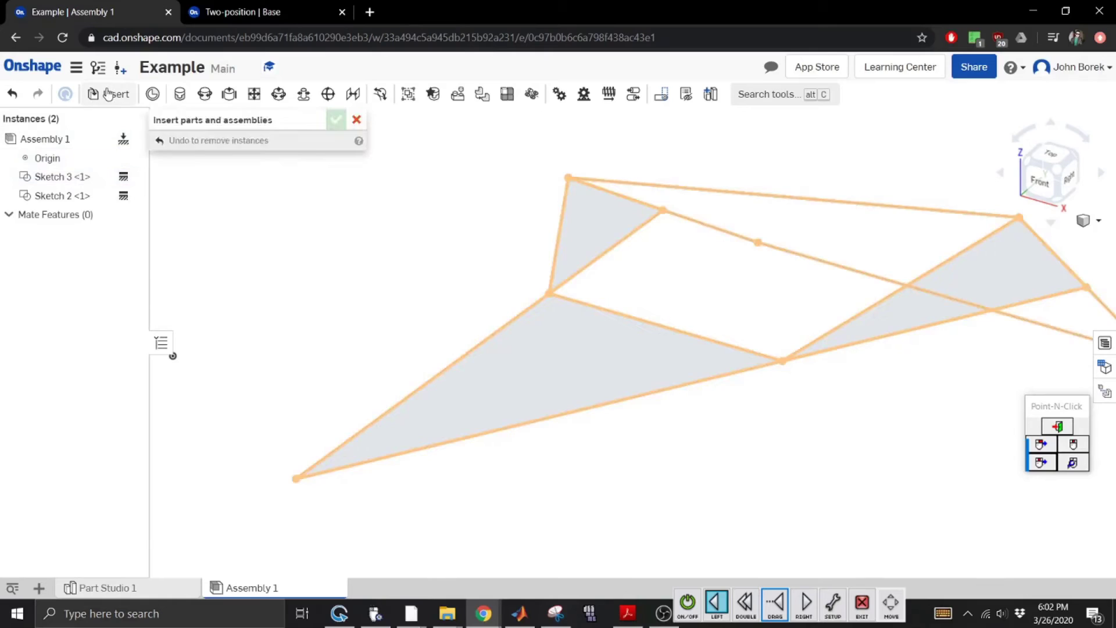
click(264, 325)
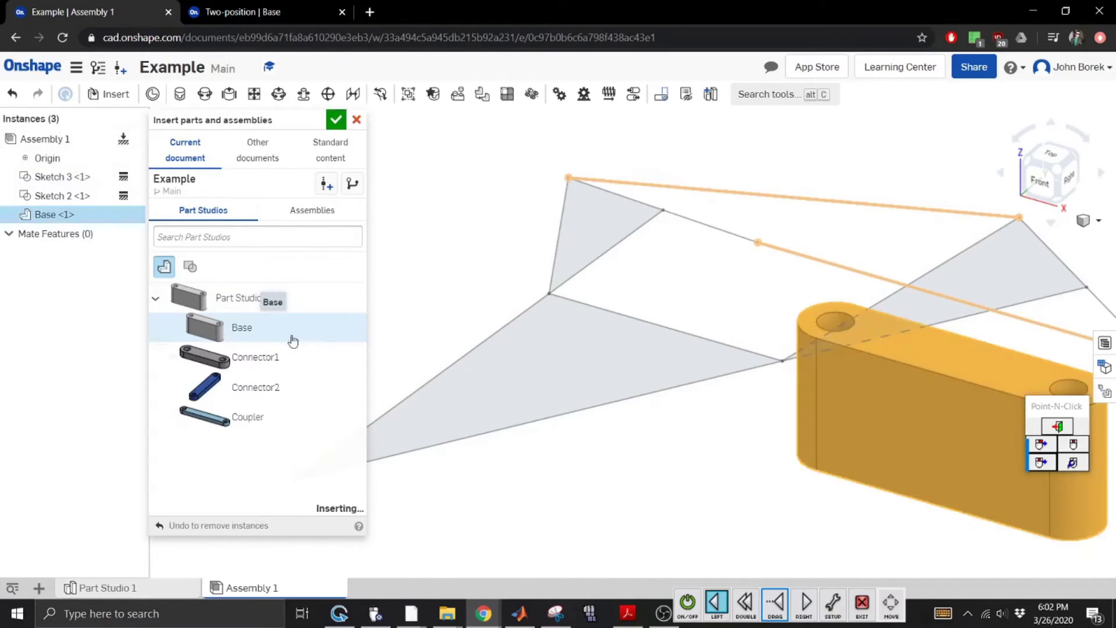
click(908, 494)
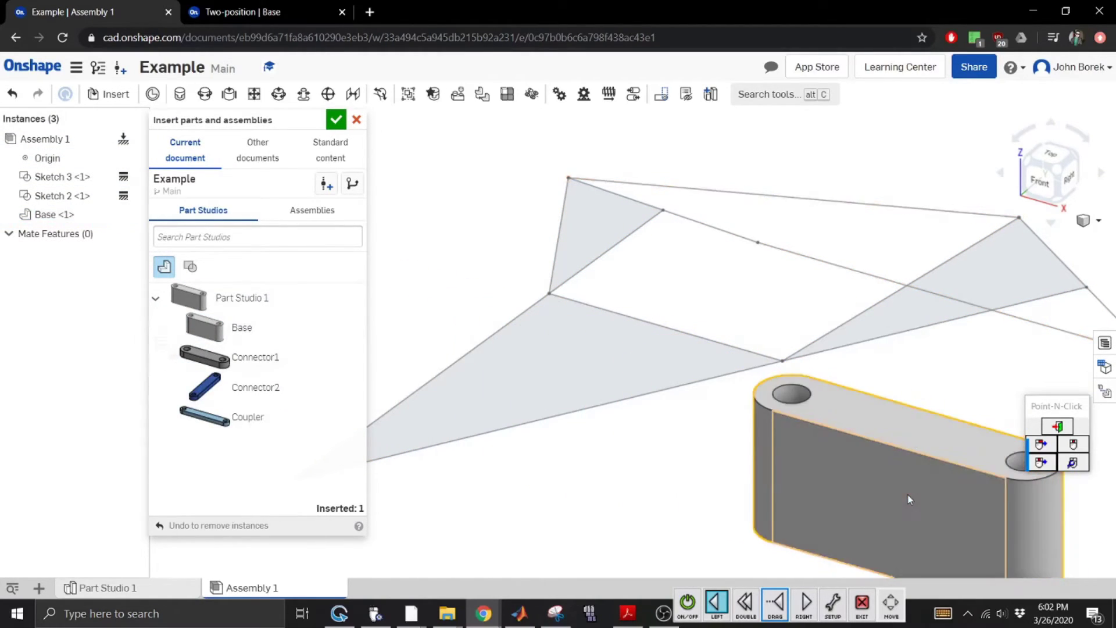
Finish inserting Base, and fasten its long top edge's midpoint to the centroid of Sketch 3's large triangle.
click(336, 119)
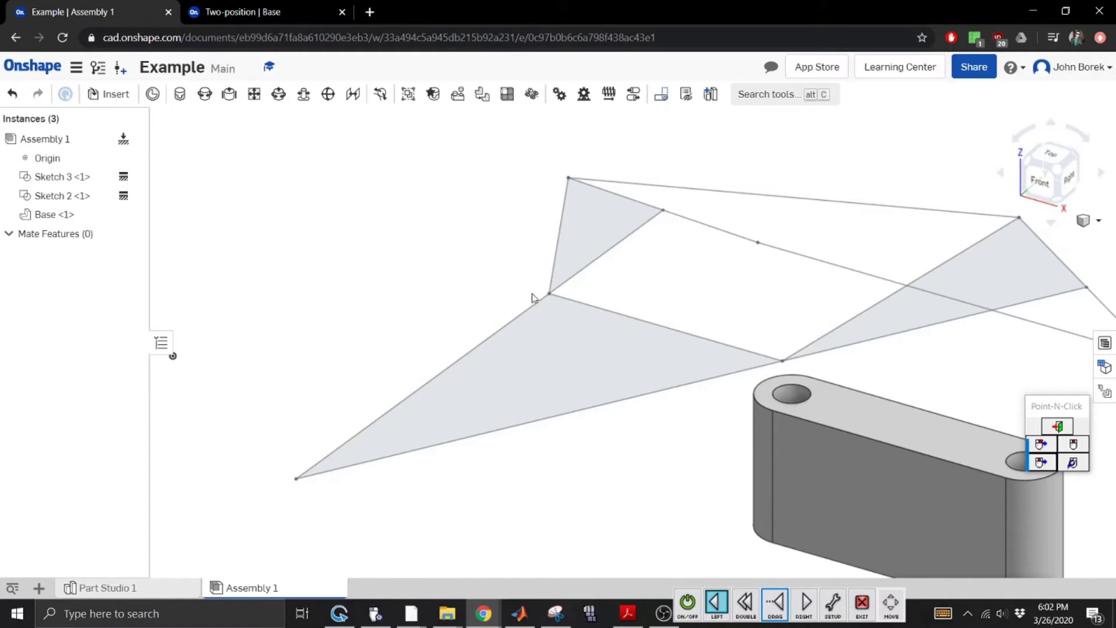
click(180, 93)
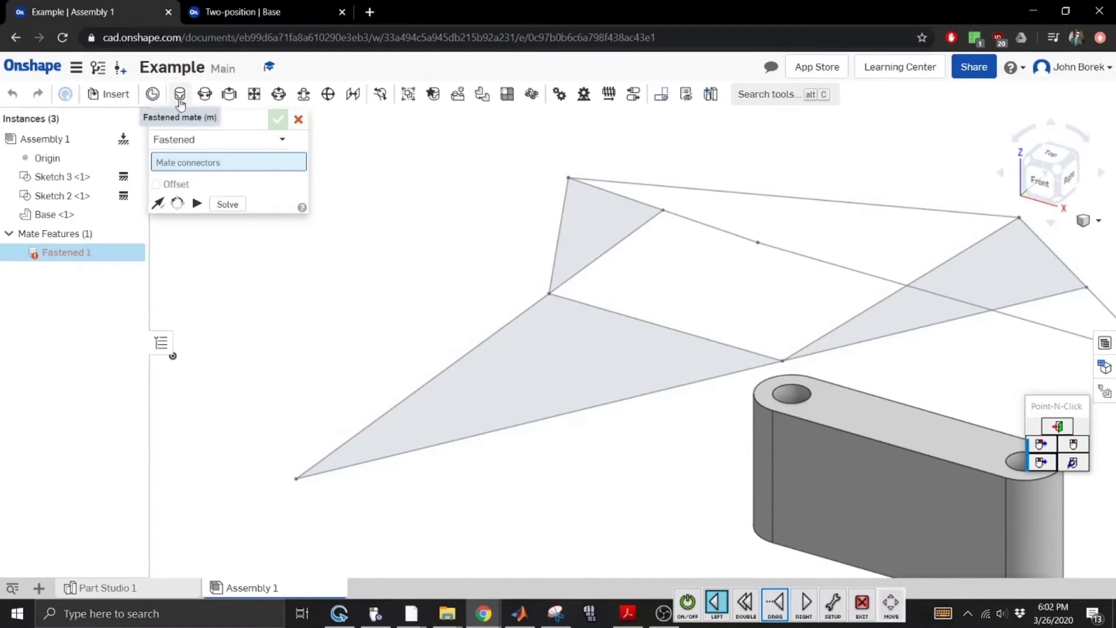
click(889, 439)
click(602, 371)
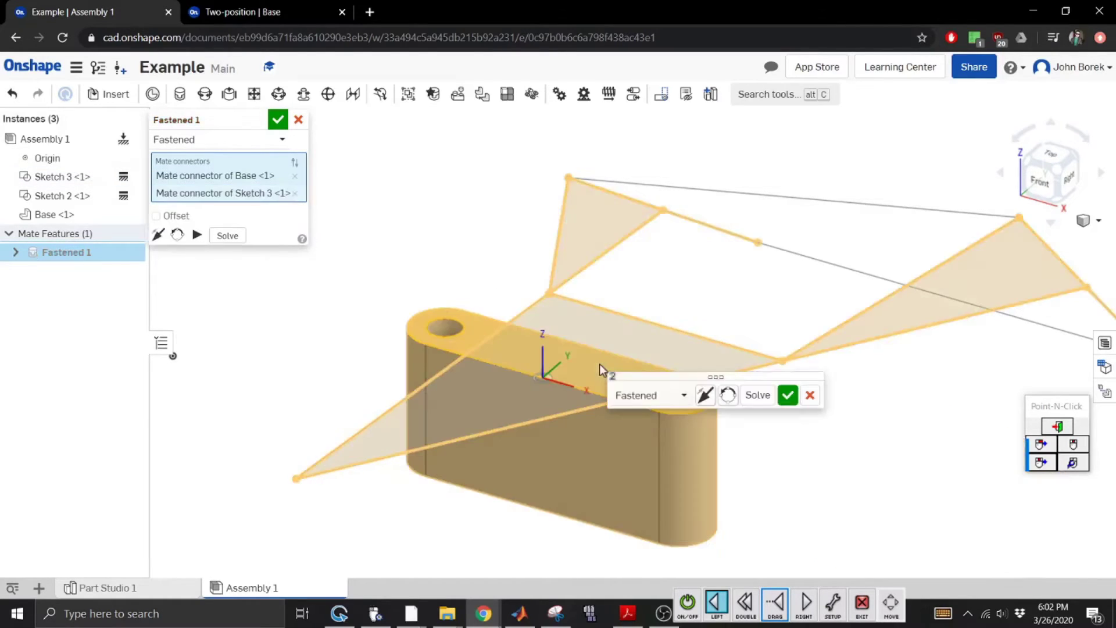
click(1040, 185)
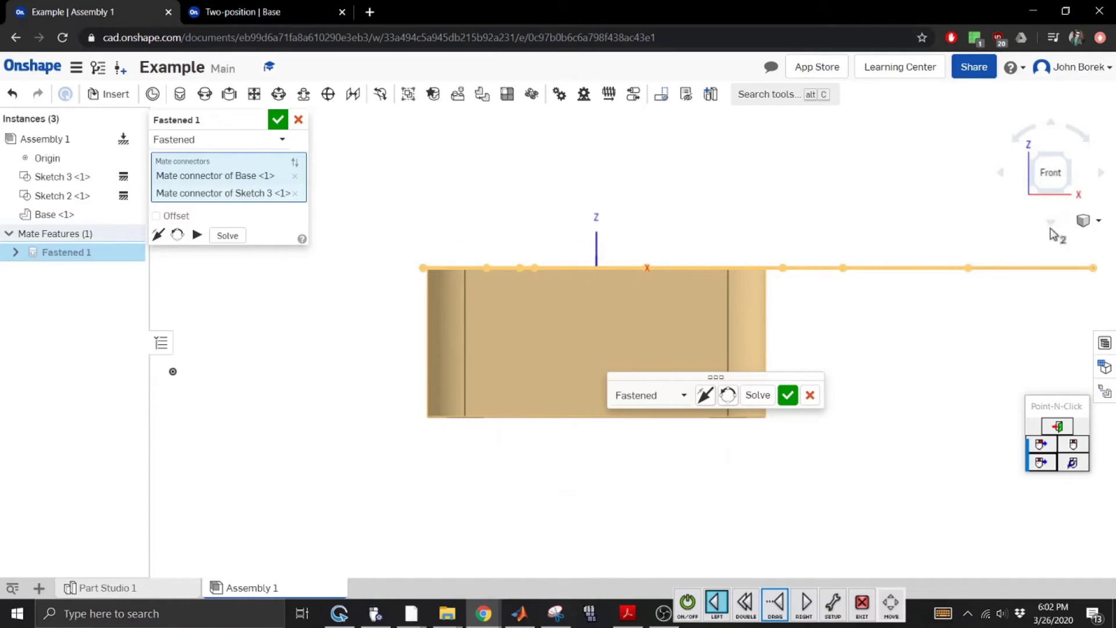
click(1085, 220)
click(1051, 238)
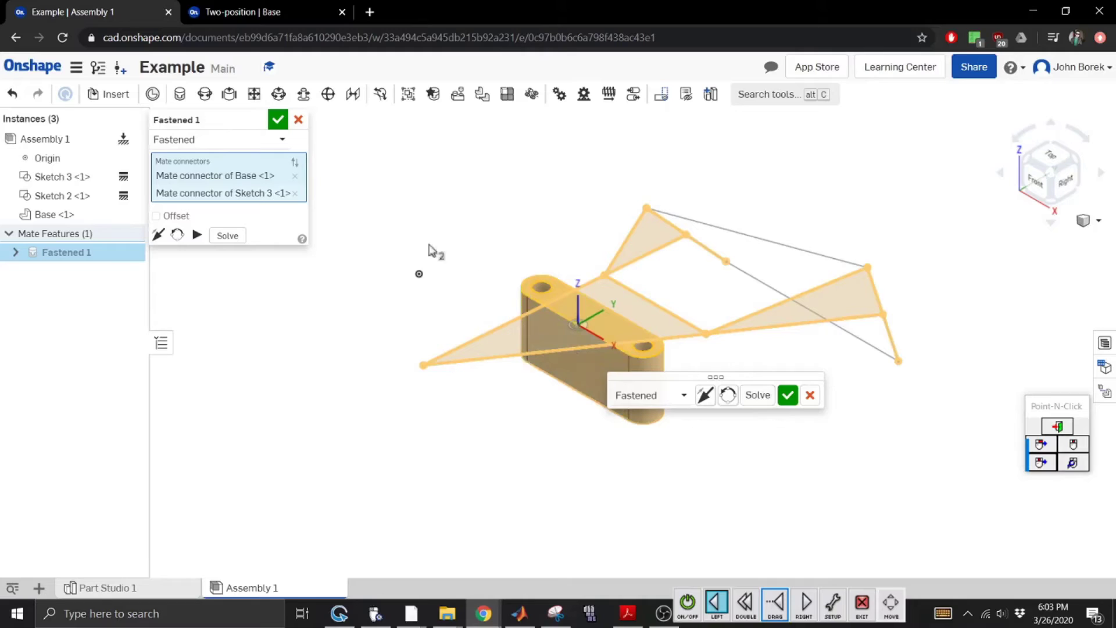
click(279, 123)
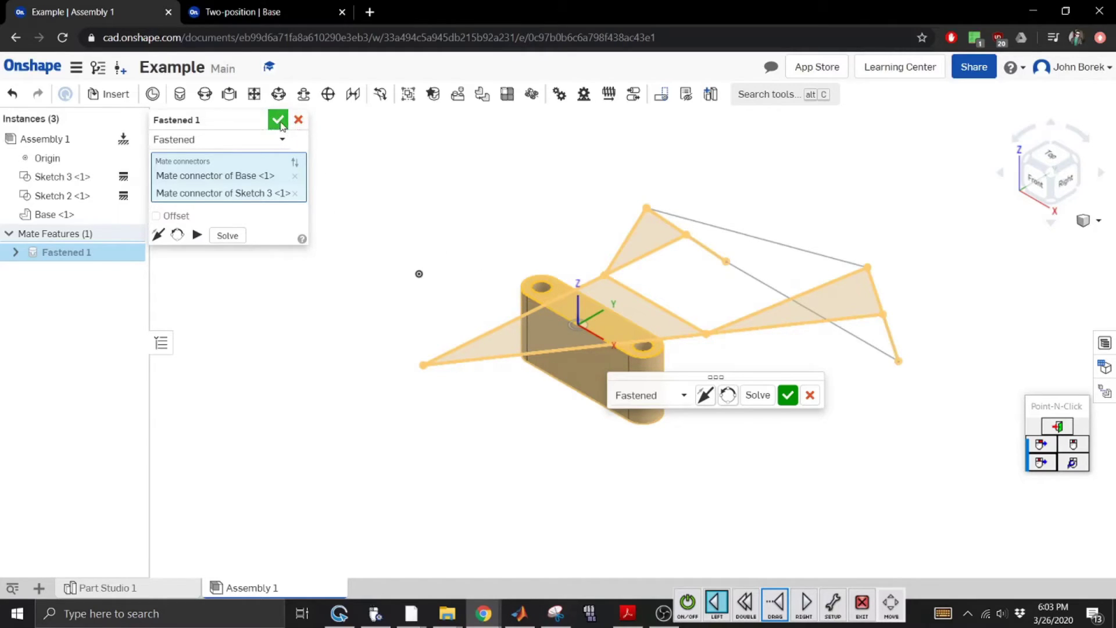
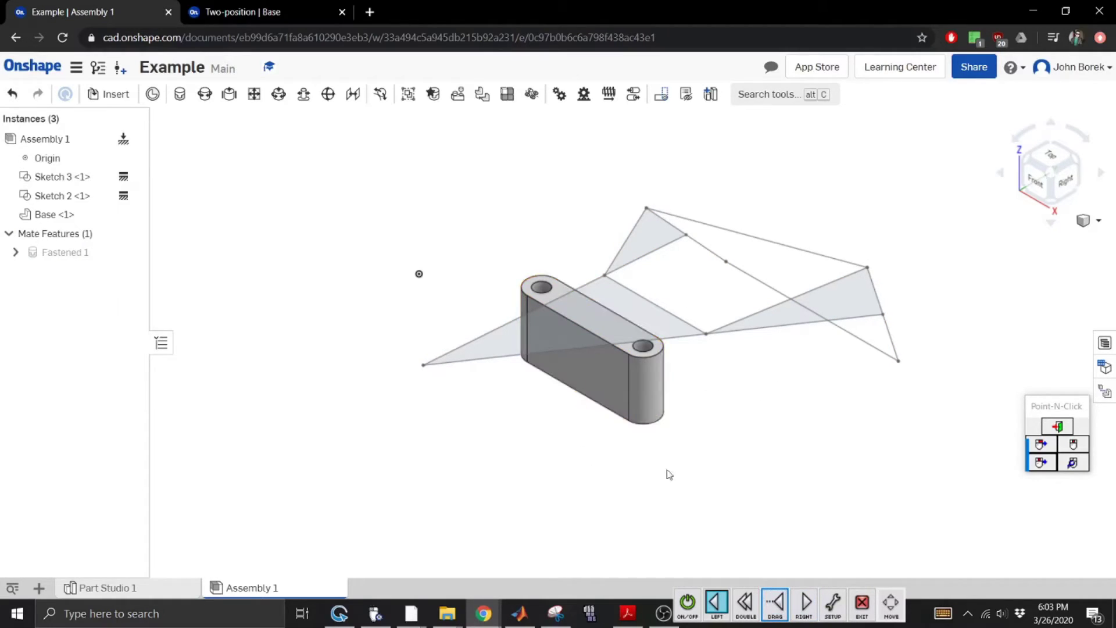
Test whether the fastened Base can still be moved, and examine its position on the layout sketches from the top and isometric views.
click(584, 385)
click(605, 372)
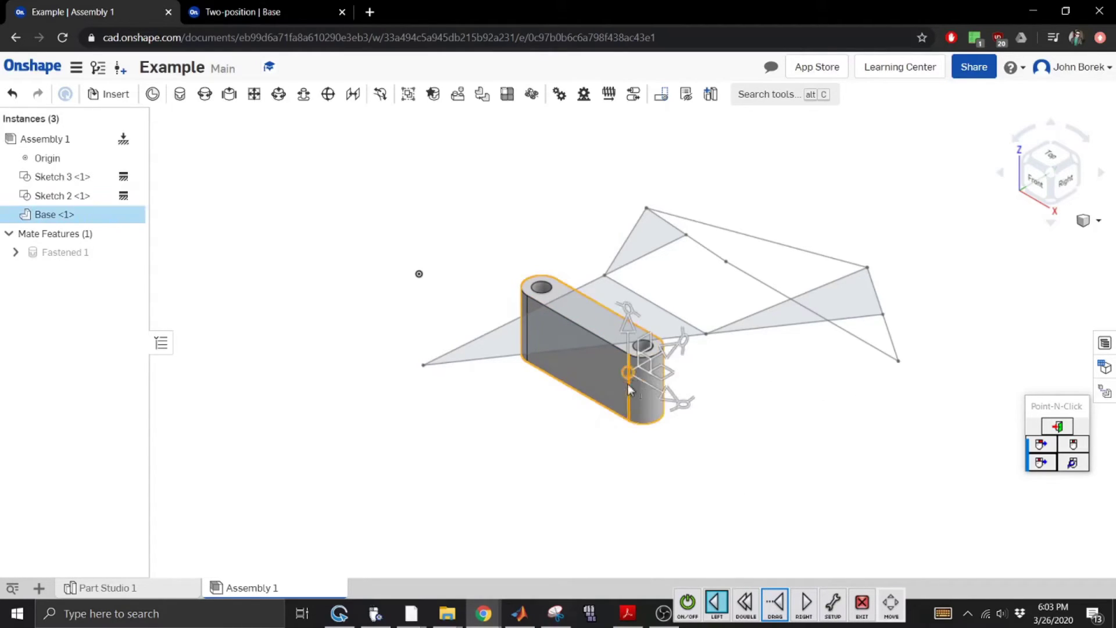
click(47, 216)
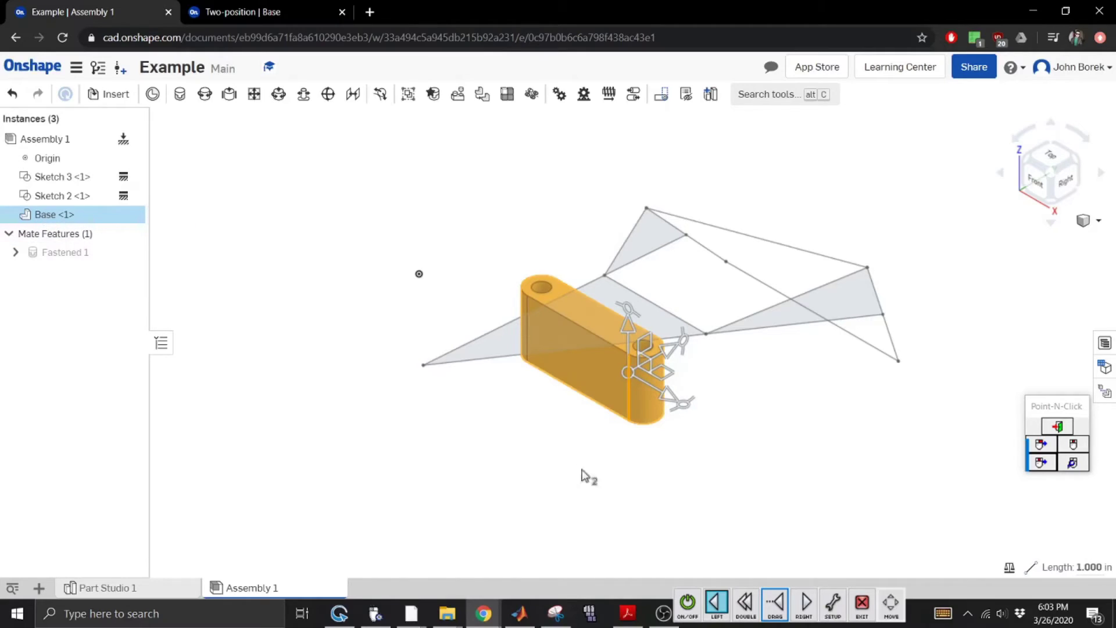
drag(587, 390, 515, 318)
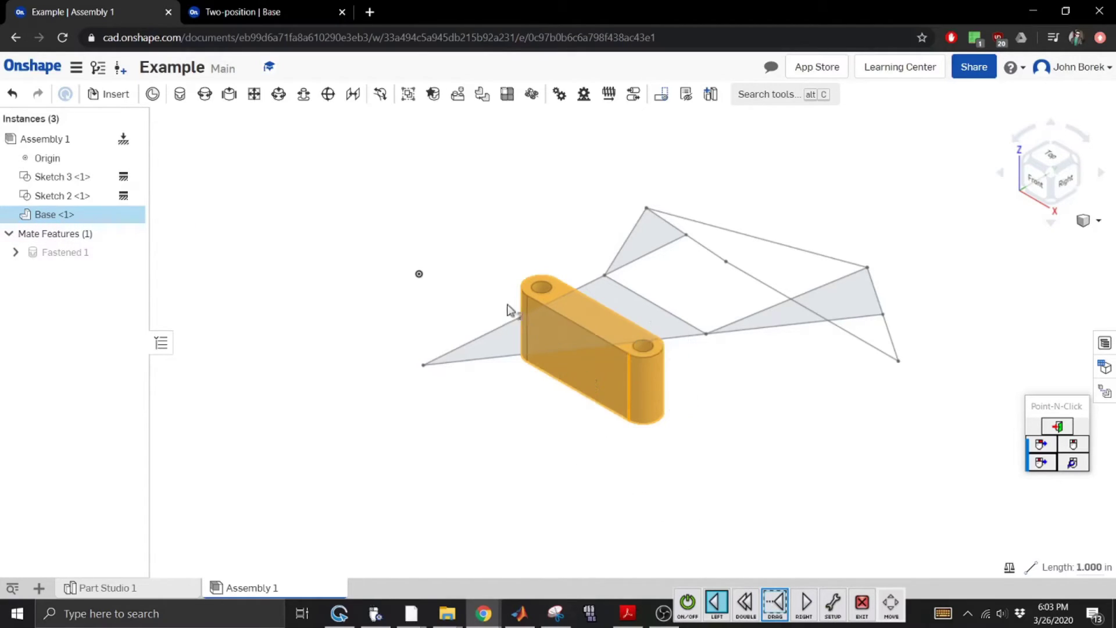
click(309, 220)
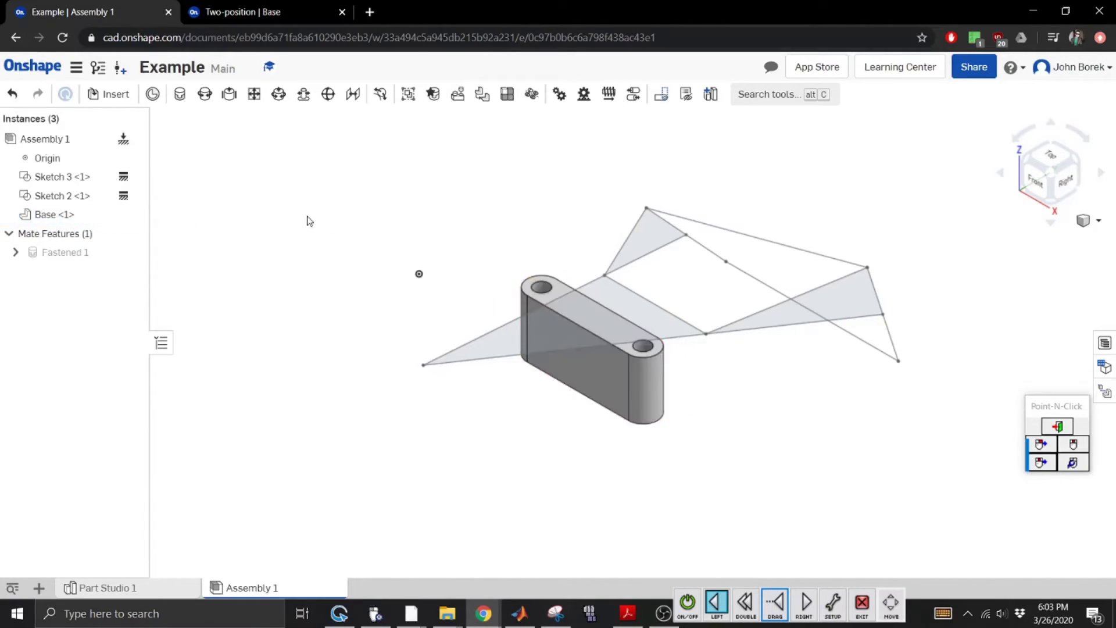
click(1057, 155)
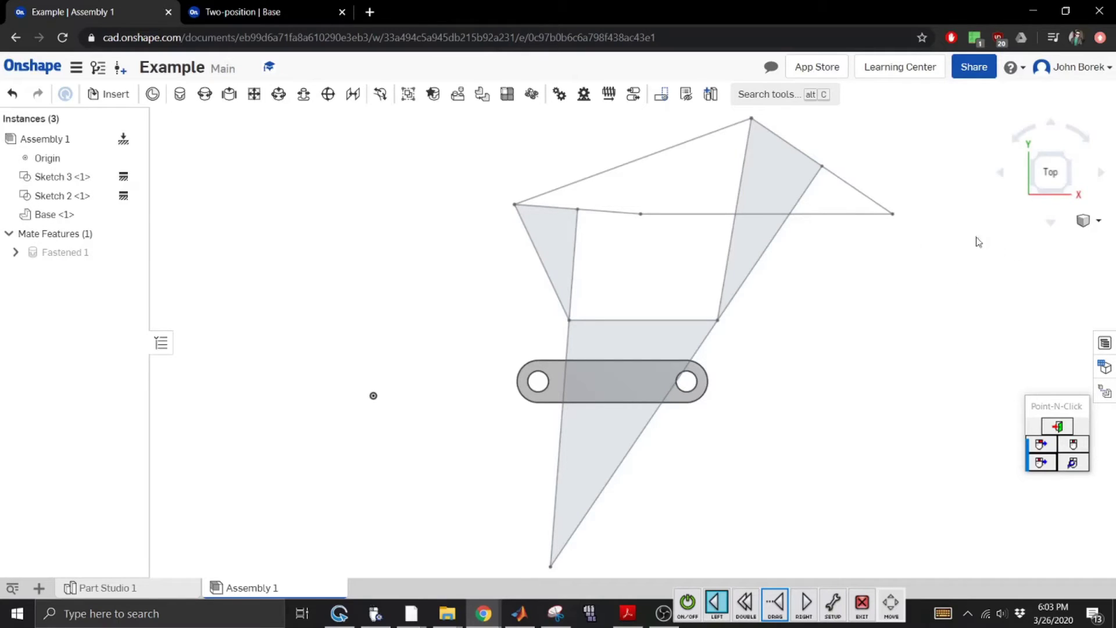
click(1088, 228)
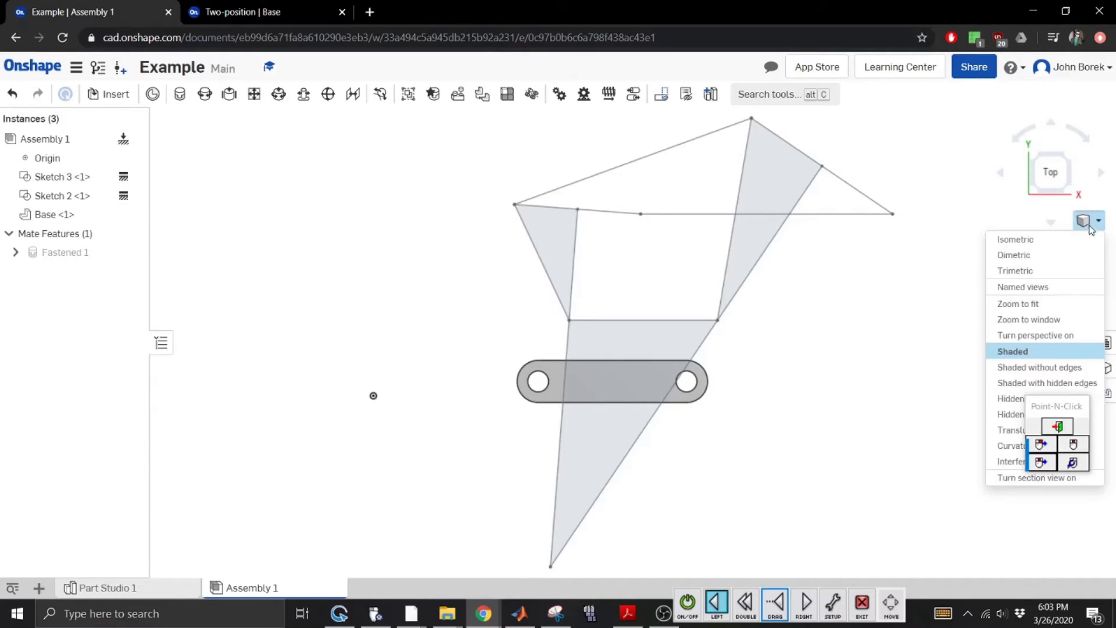
click(1012, 239)
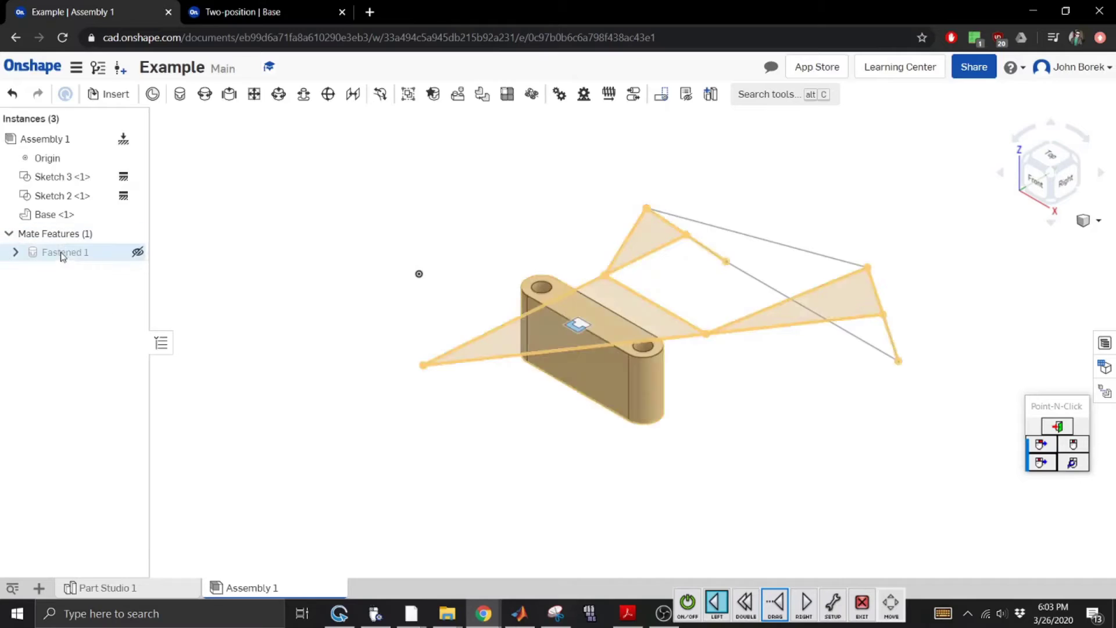
Delete the Fastened 1 mate between Base and Sketch 3.
click(93, 260)
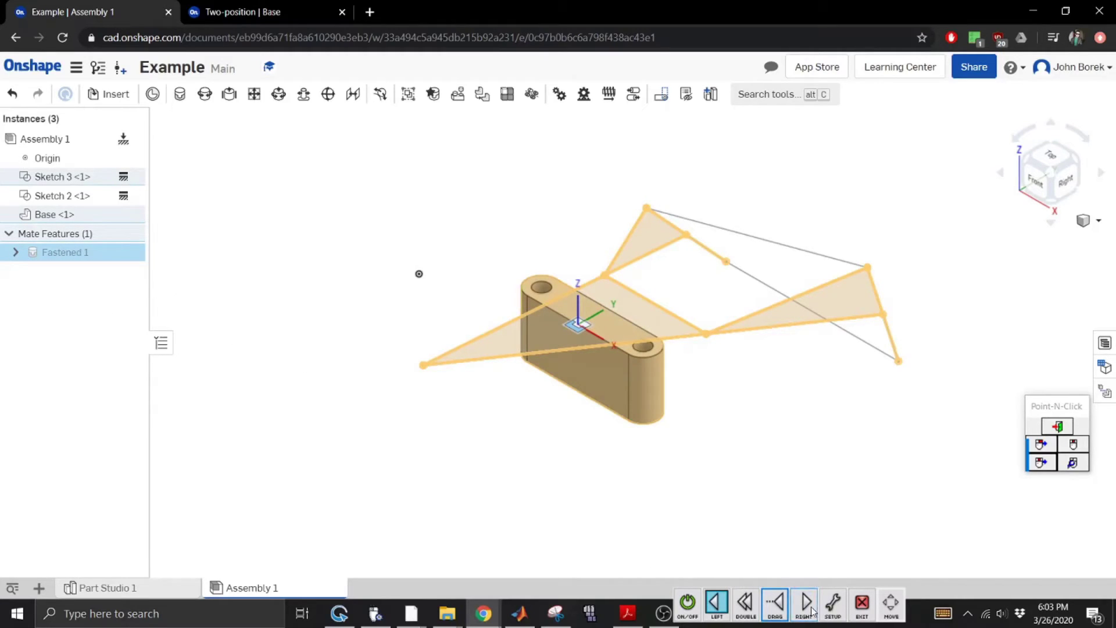
right_click(58, 253)
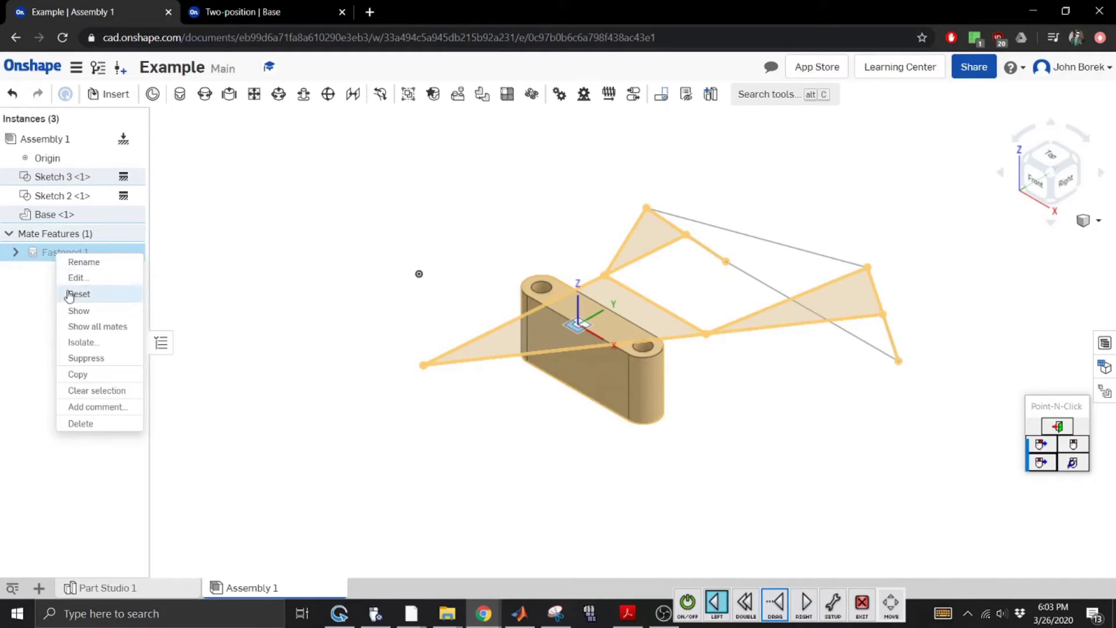
click(116, 424)
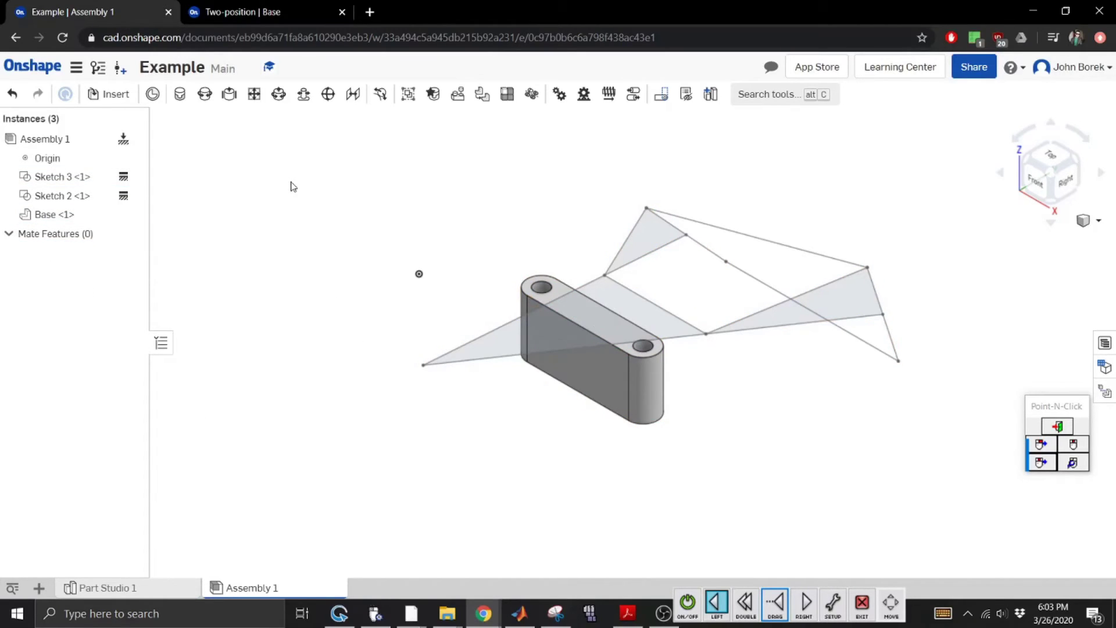
click(254, 95)
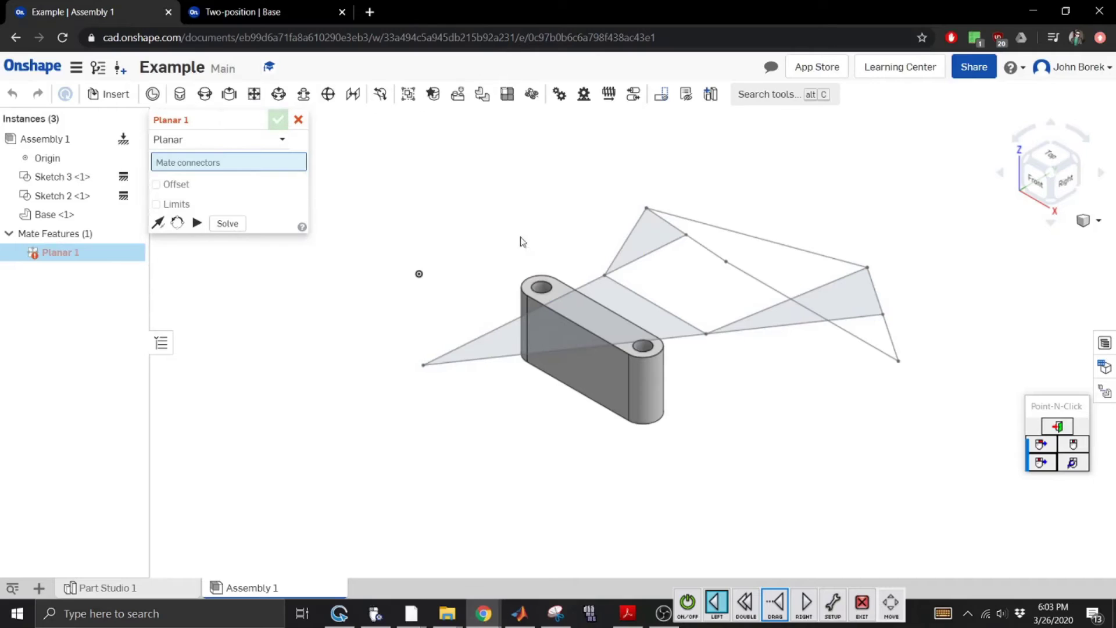
click(560, 282)
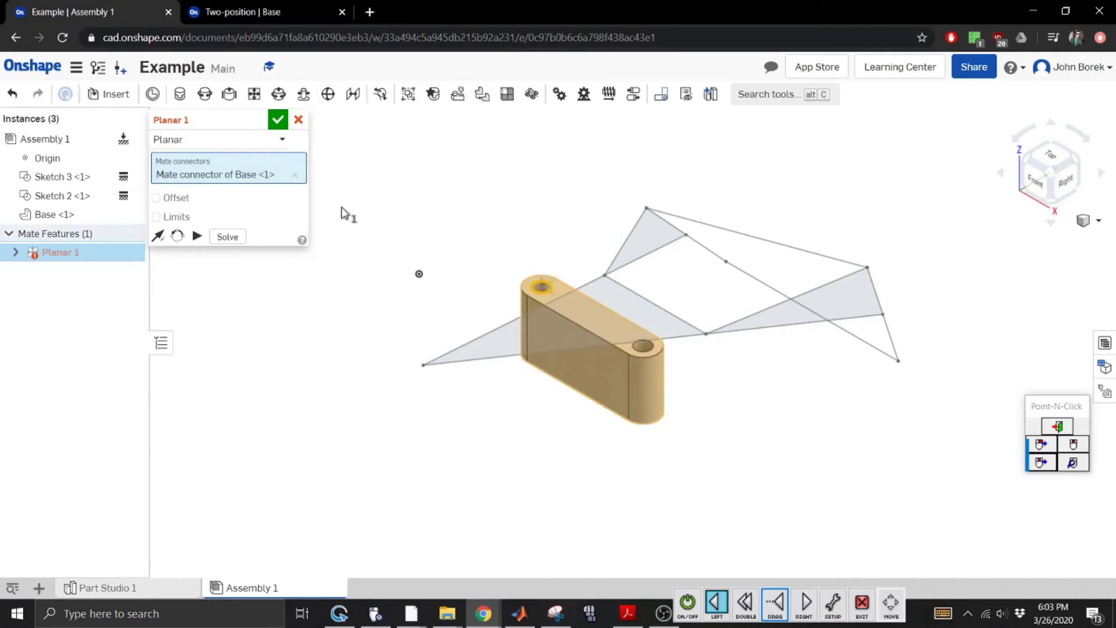
click(299, 120)
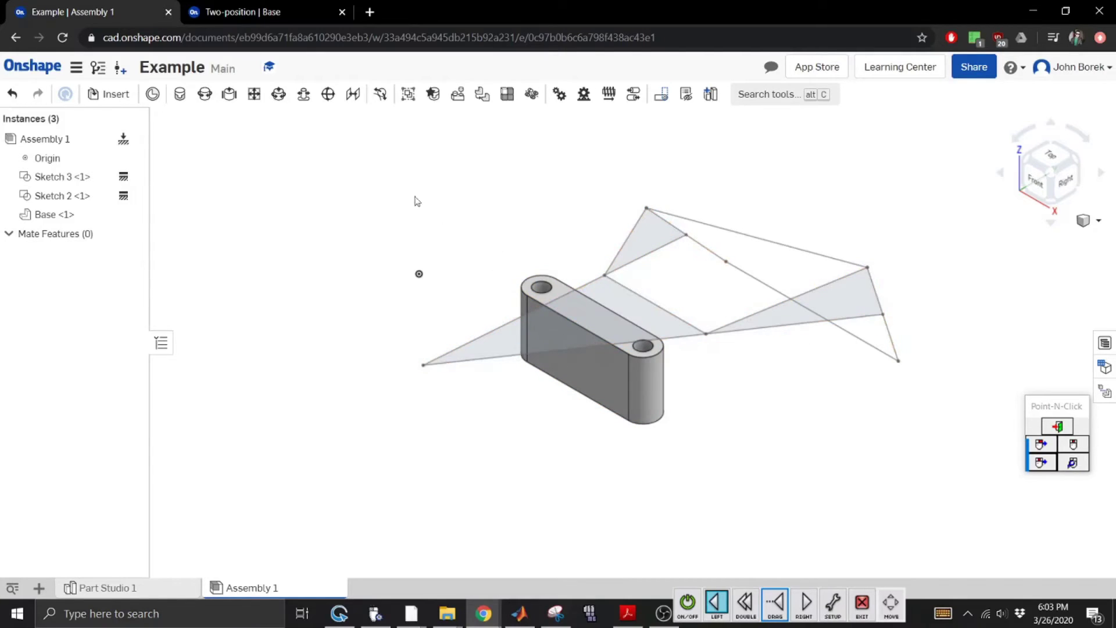
Add a planar mate between the Base's top face and the large triangle of Sketch 3.
click(1099, 221)
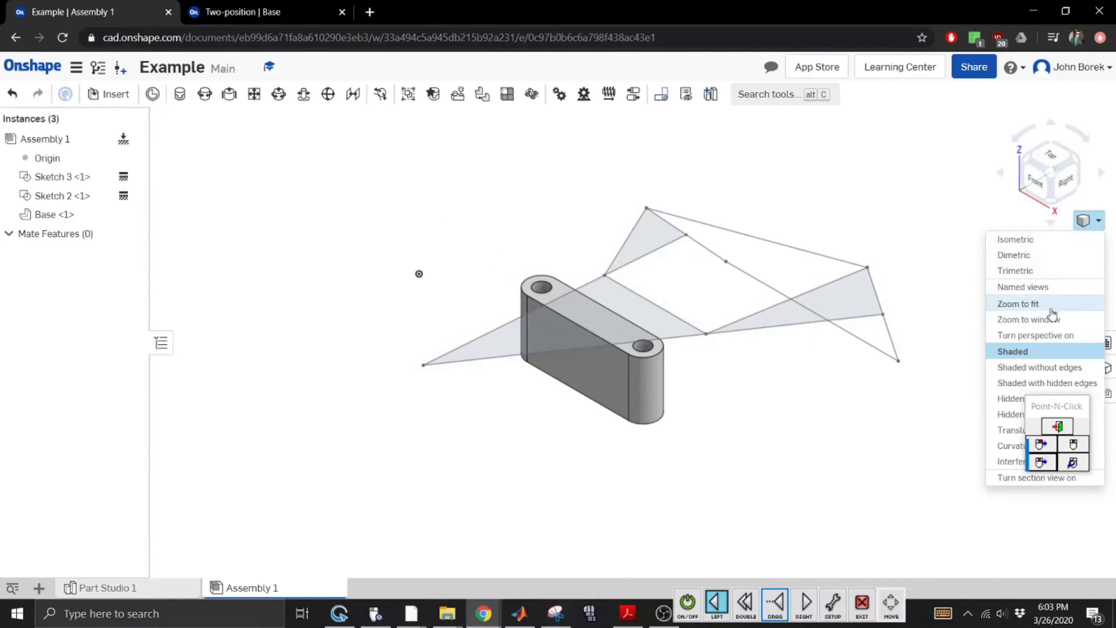
click(1036, 320)
drag(728, 376, 491, 247)
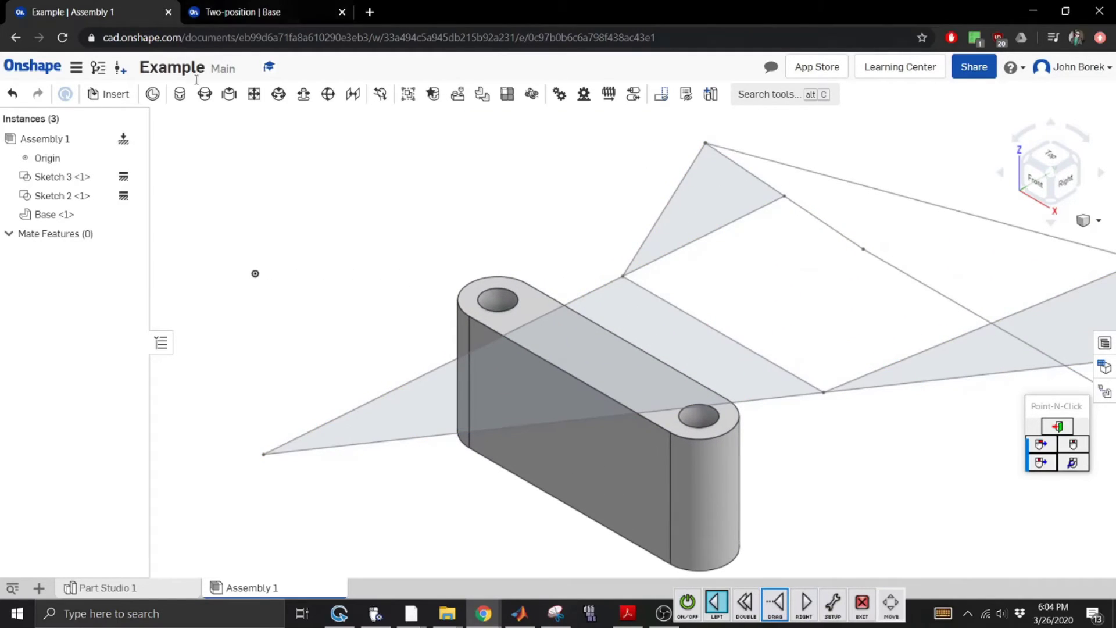
click(254, 94)
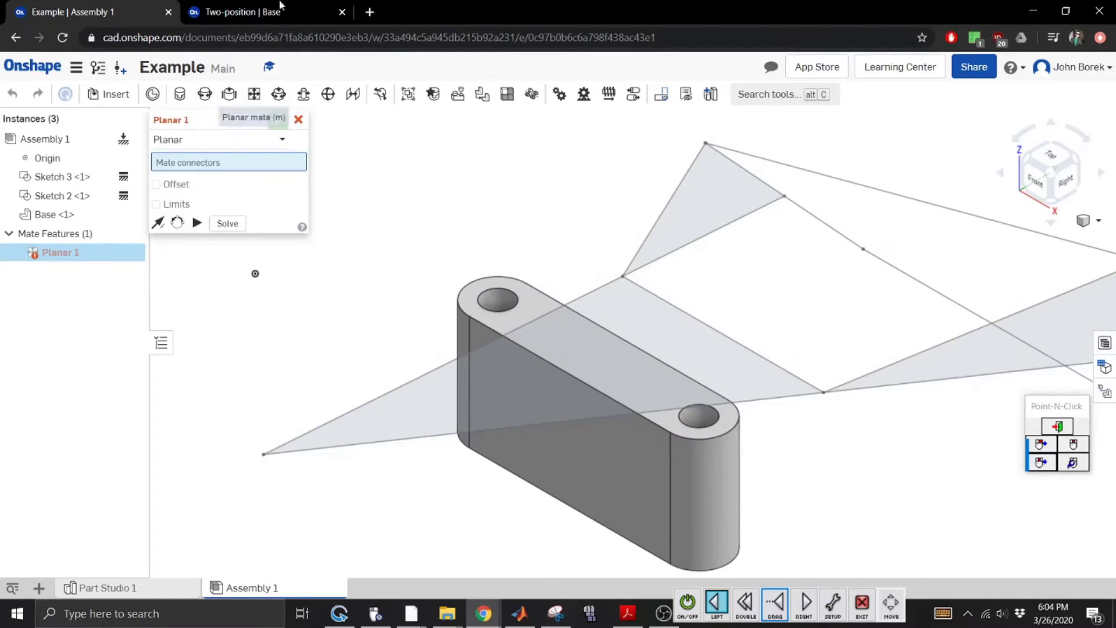
click(530, 301)
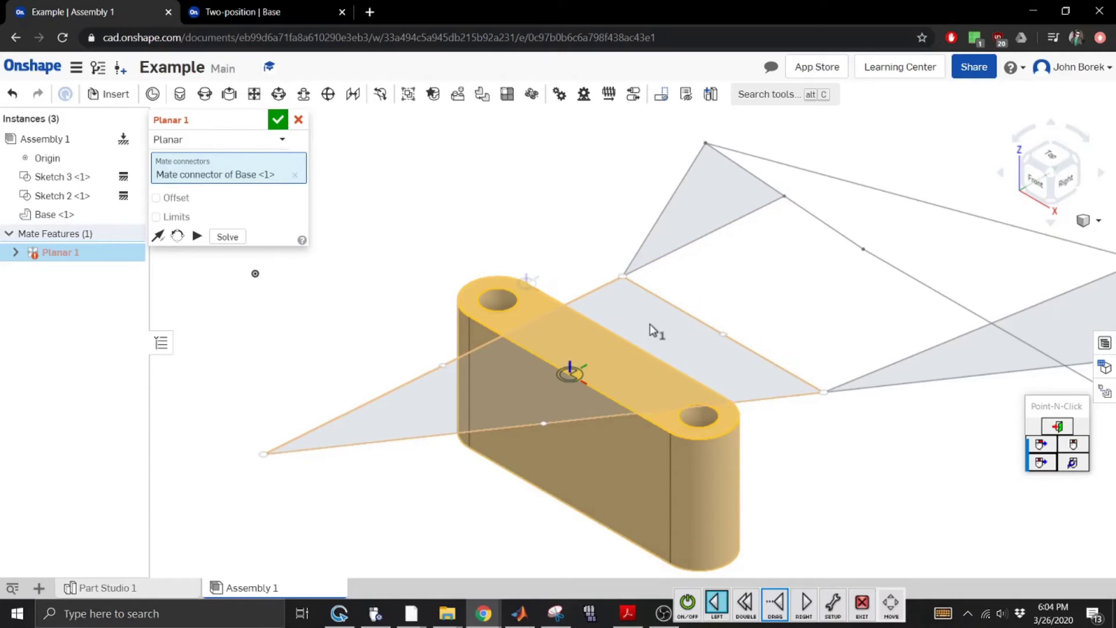
click(536, 312)
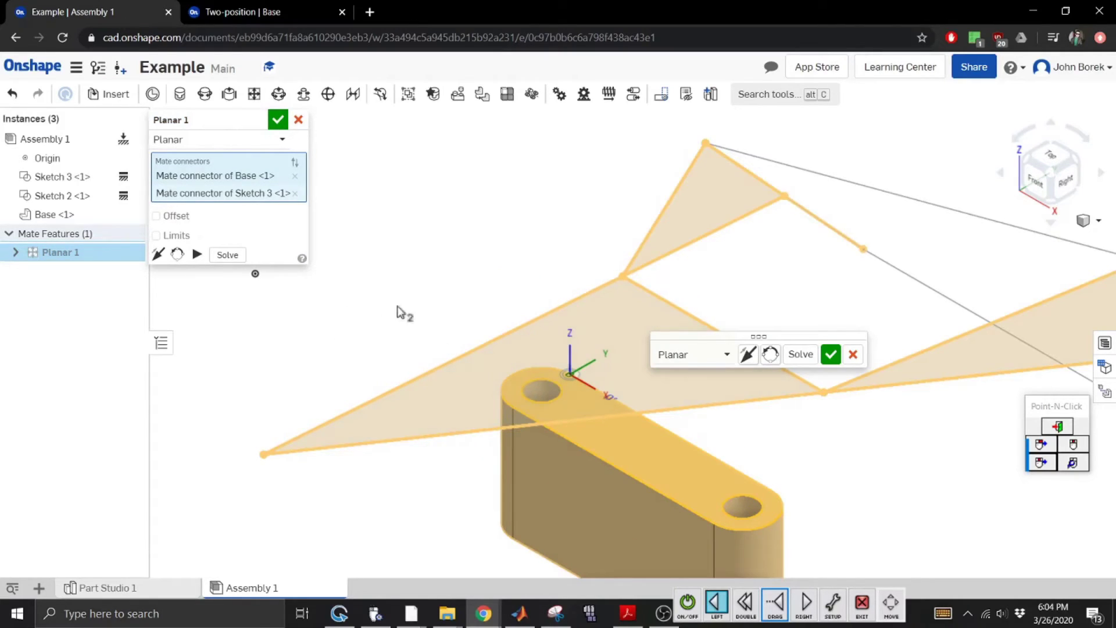
click(831, 354)
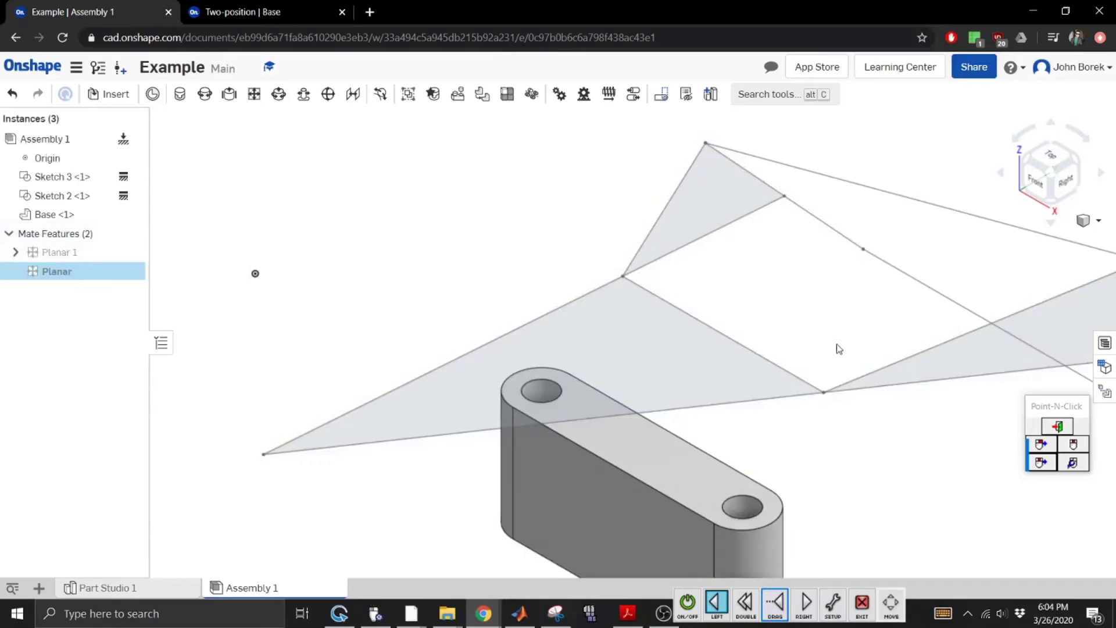
Try sliding the Base within the sketch plane to test the planar mate, discarding the unused second planar mate.
drag(640, 512, 626, 323)
mouse_move(675, 407)
mouse_down()
mouse_move(744, 417)
mouse_move(723, 406)
mouse_up()
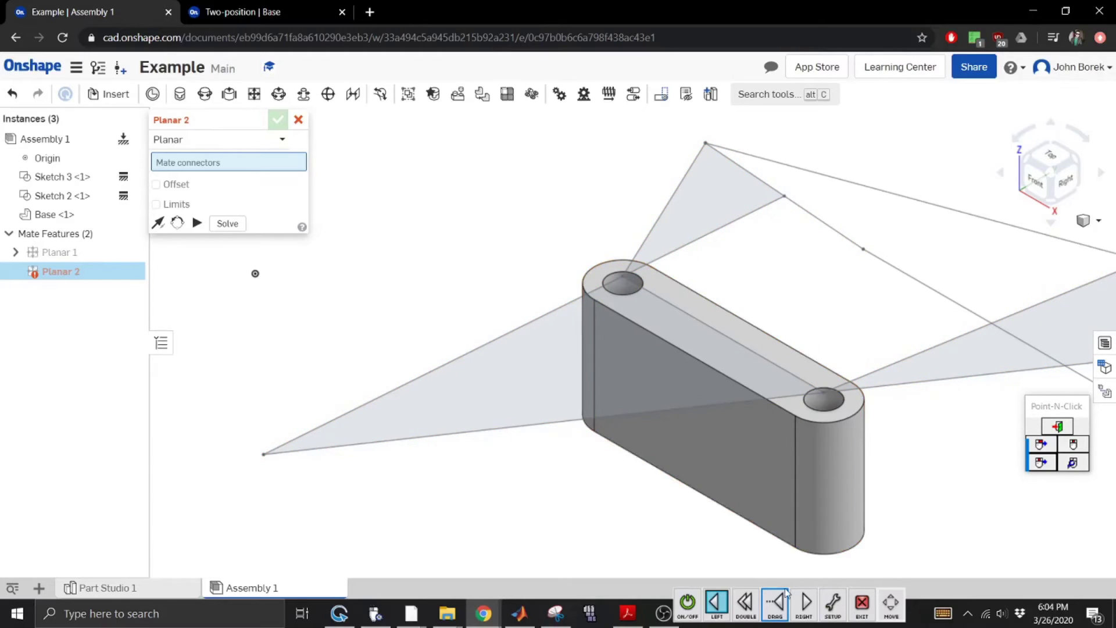
drag(757, 483, 583, 482)
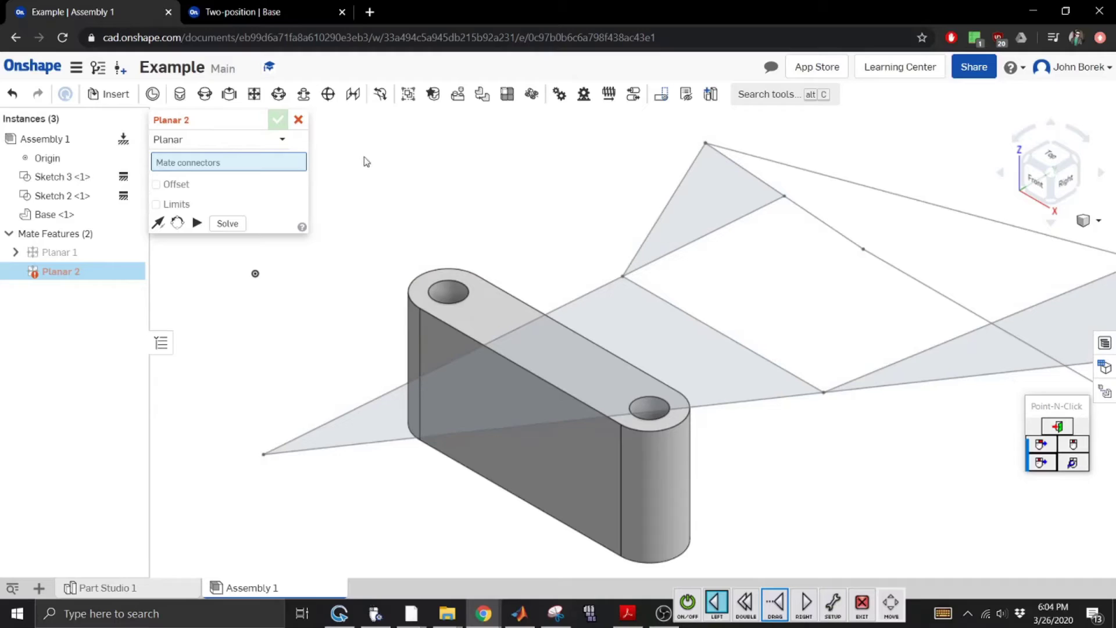
click(299, 122)
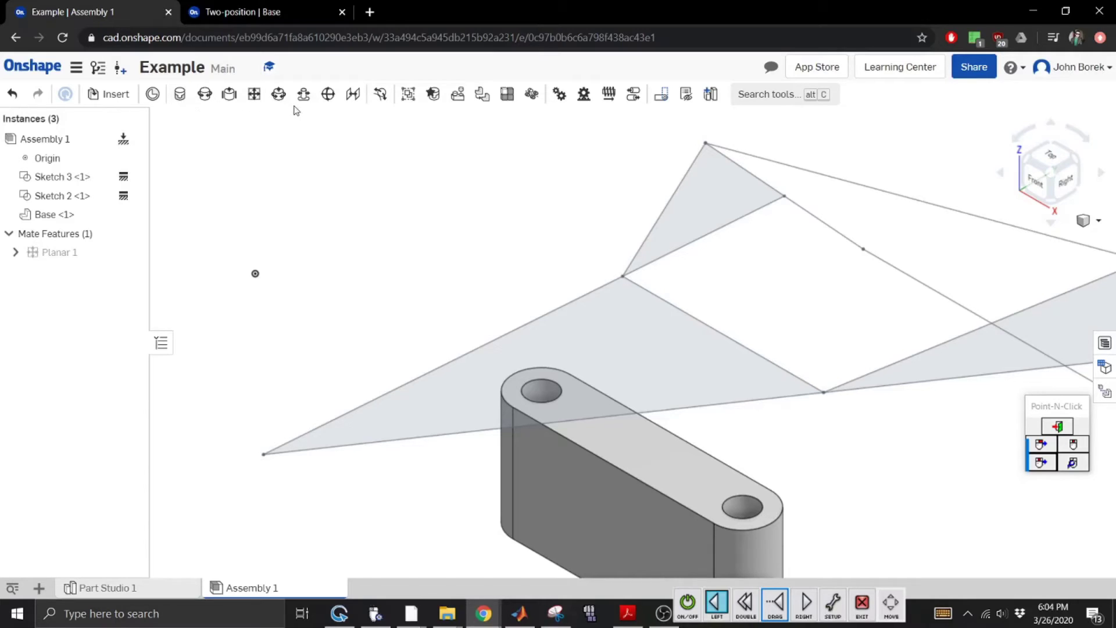
click(680, 602)
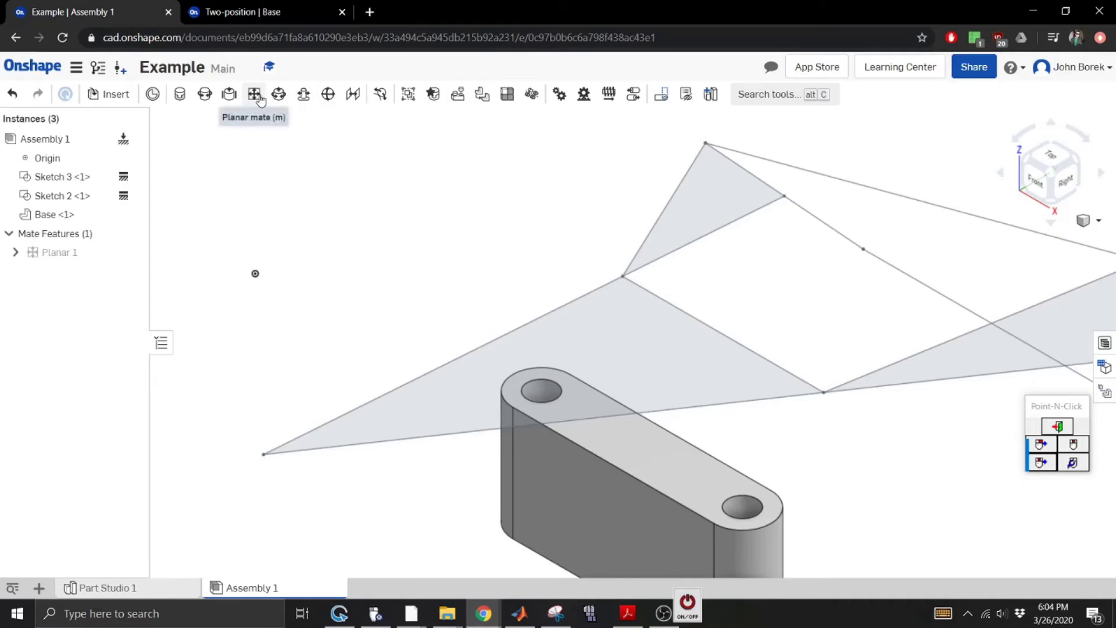
click(687, 603)
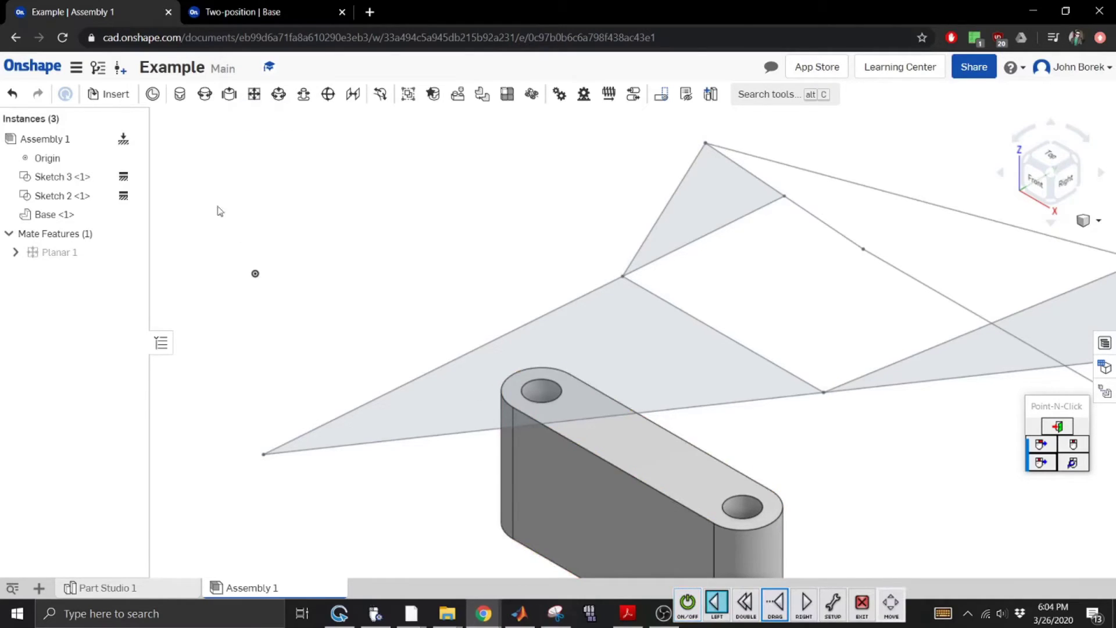
Fasten the centre of the Base's near top hole to the Sketch 3 vertex shared by the large triangle and the long side triangle.
click(180, 93)
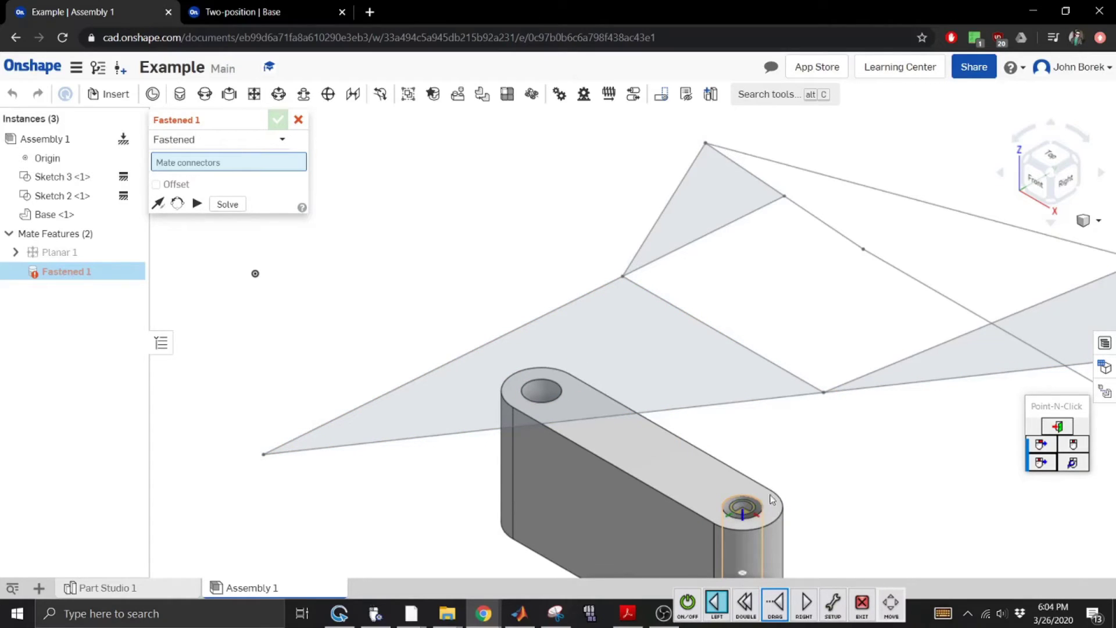
click(743, 506)
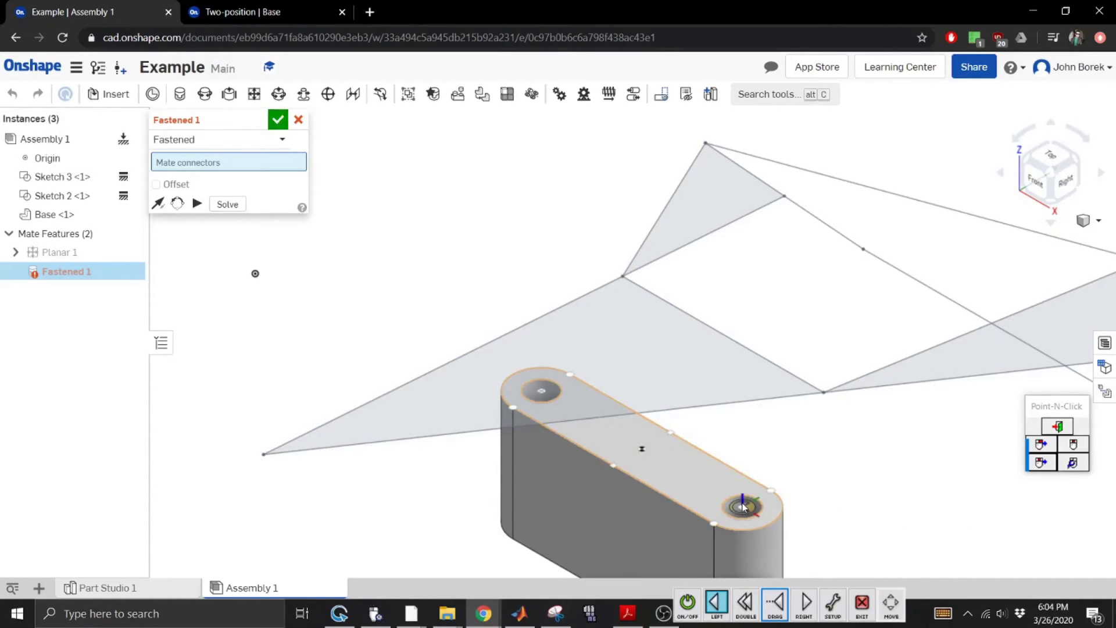
click(823, 391)
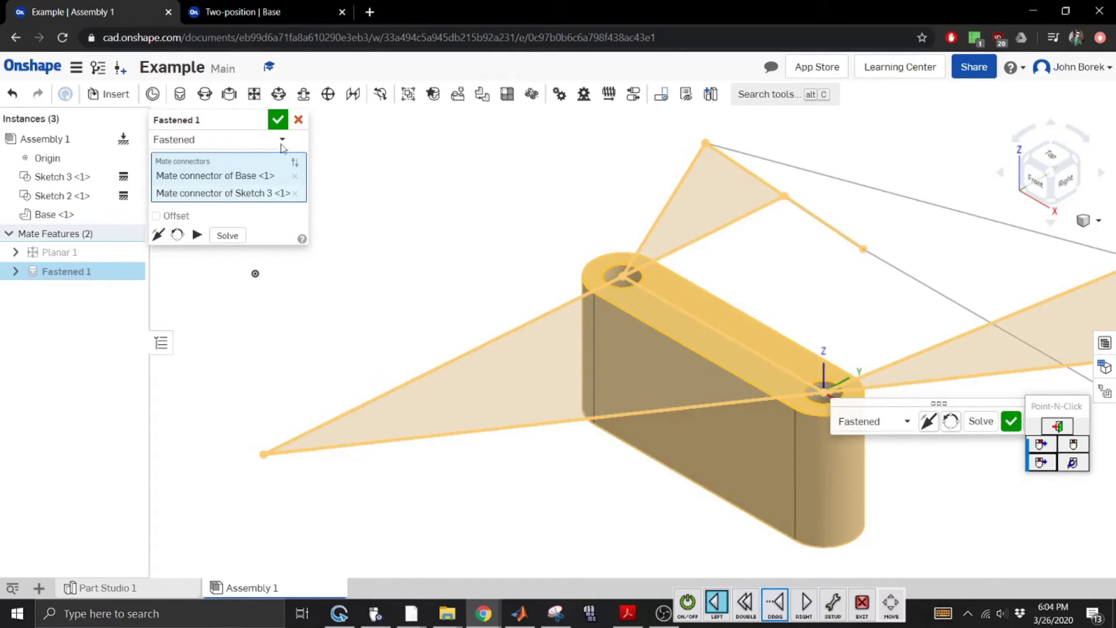
click(1011, 422)
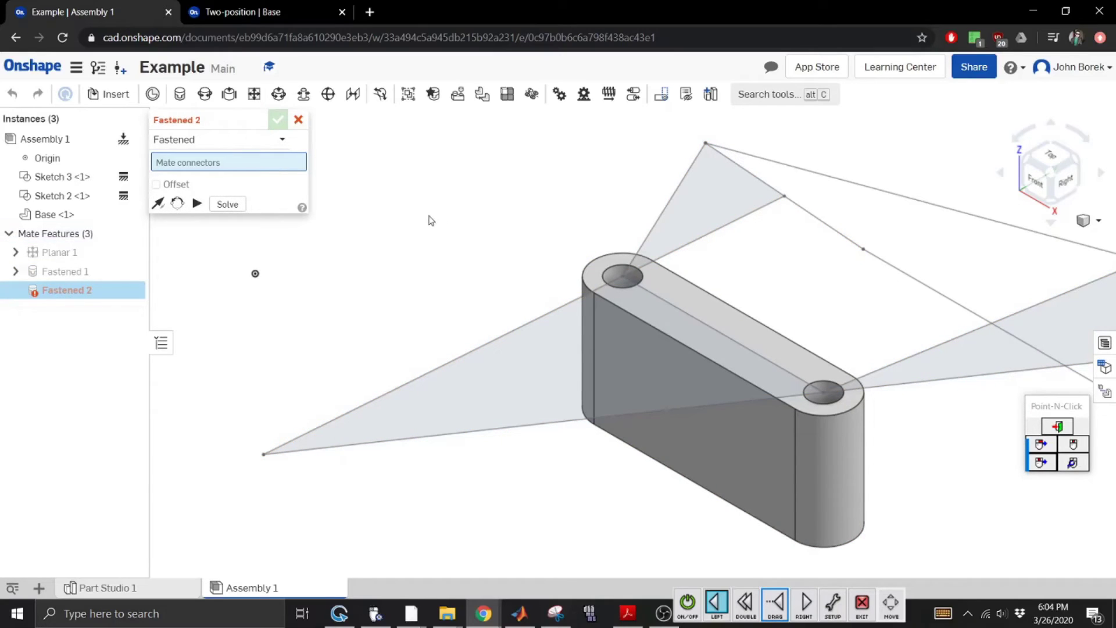
Discard the unused second fastened mate and hide Sketch 2 and Sketch 3 in the assembly.
click(298, 119)
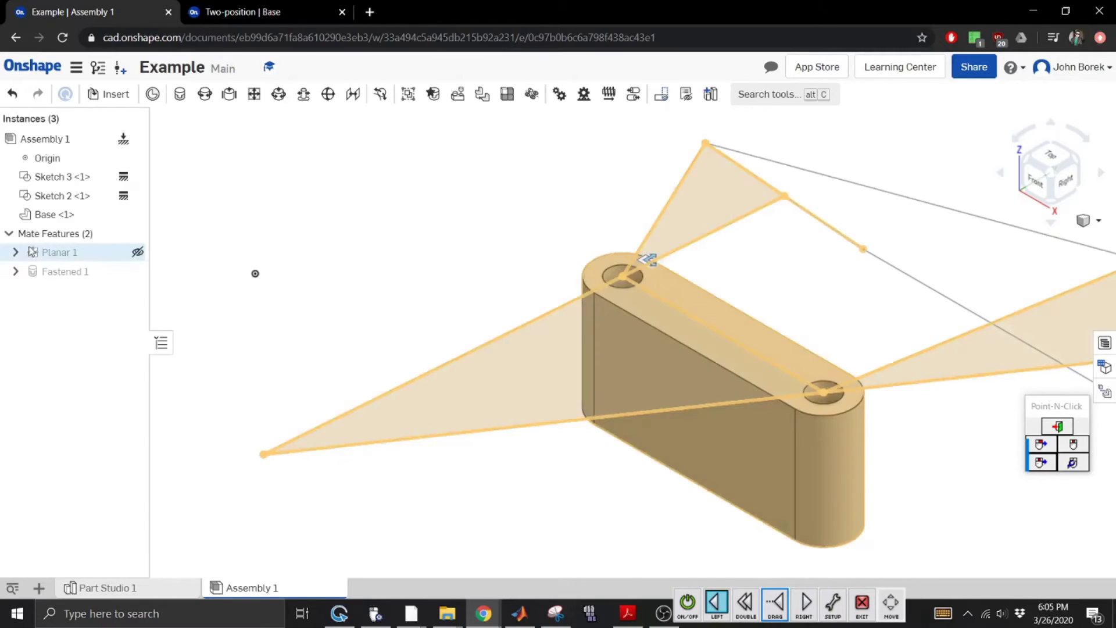
click(138, 252)
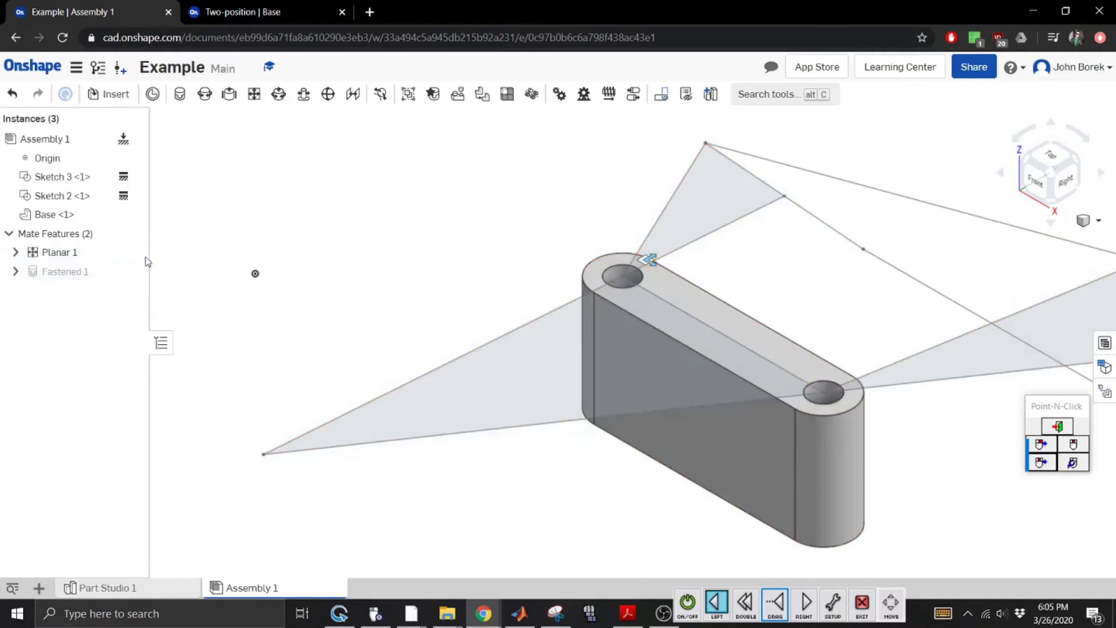
click(138, 253)
click(138, 195)
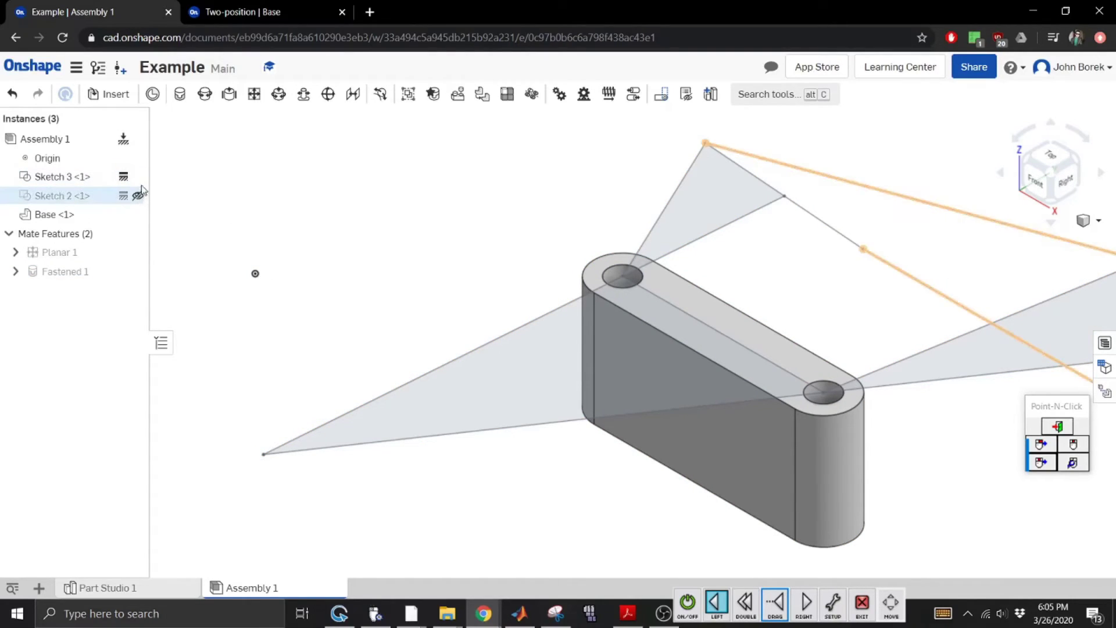
click(138, 176)
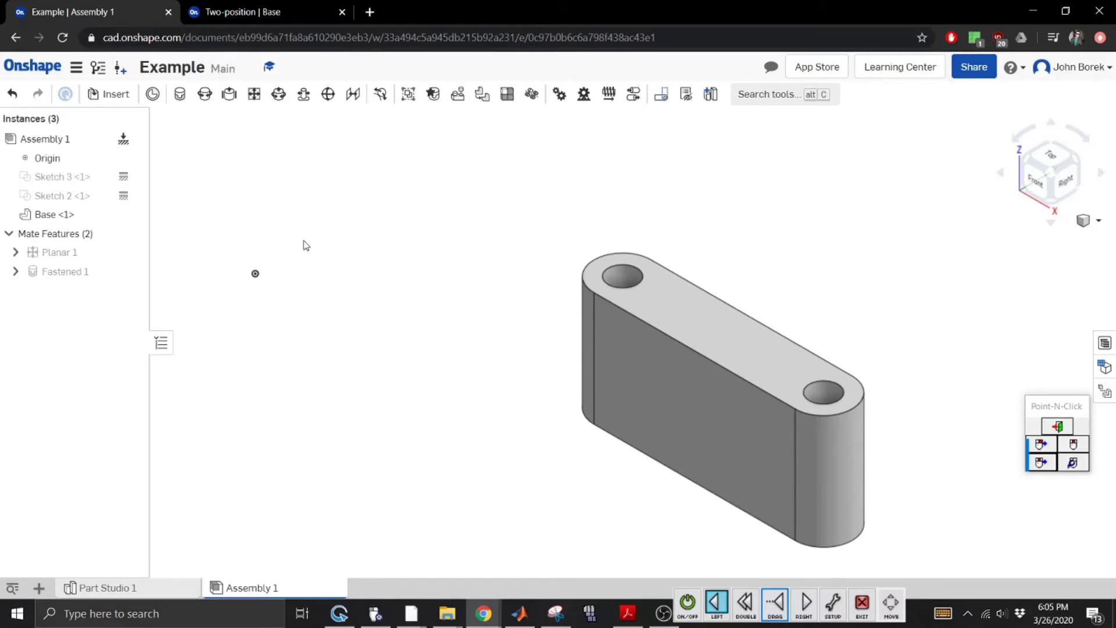
Insert Connector1 from Part Studio 1 into the assembly, placing it just beyond the far end of the Base.
click(117, 94)
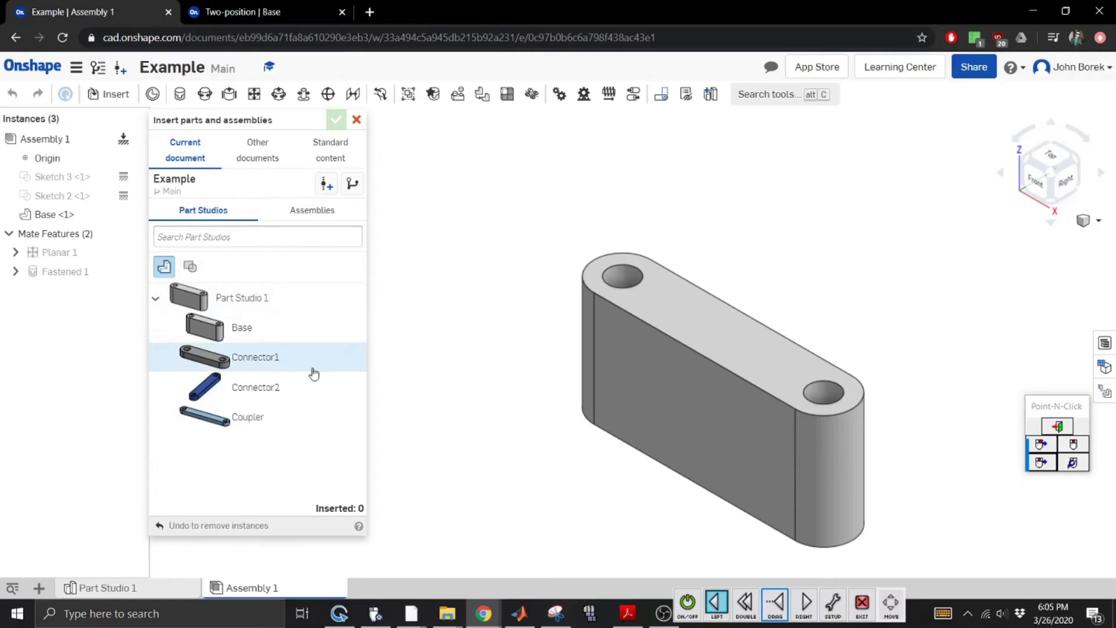
click(228, 357)
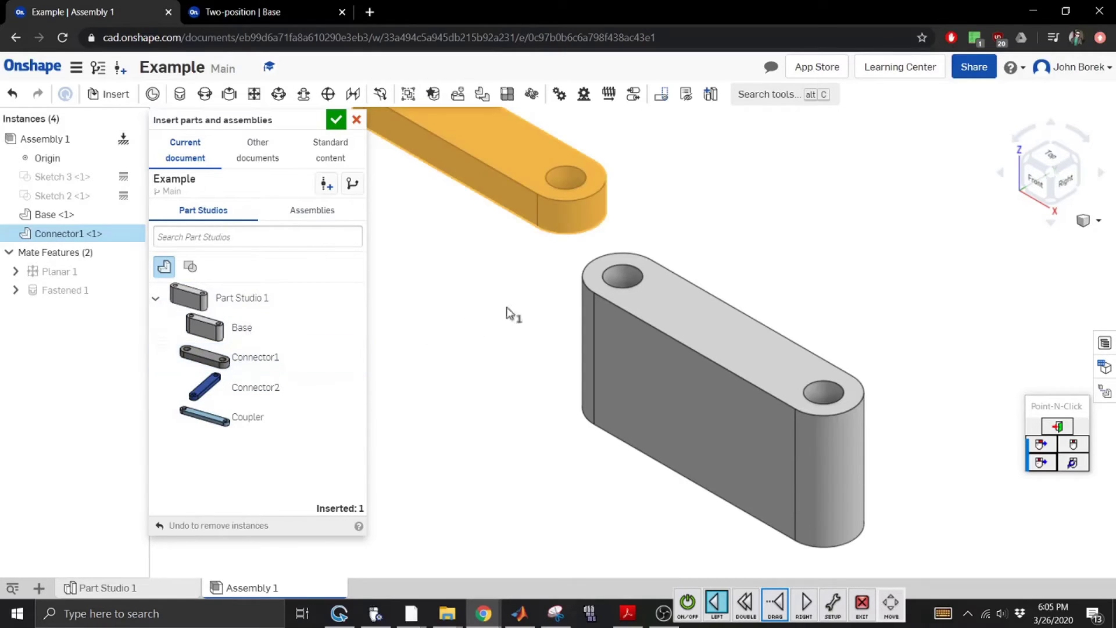
click(472, 207)
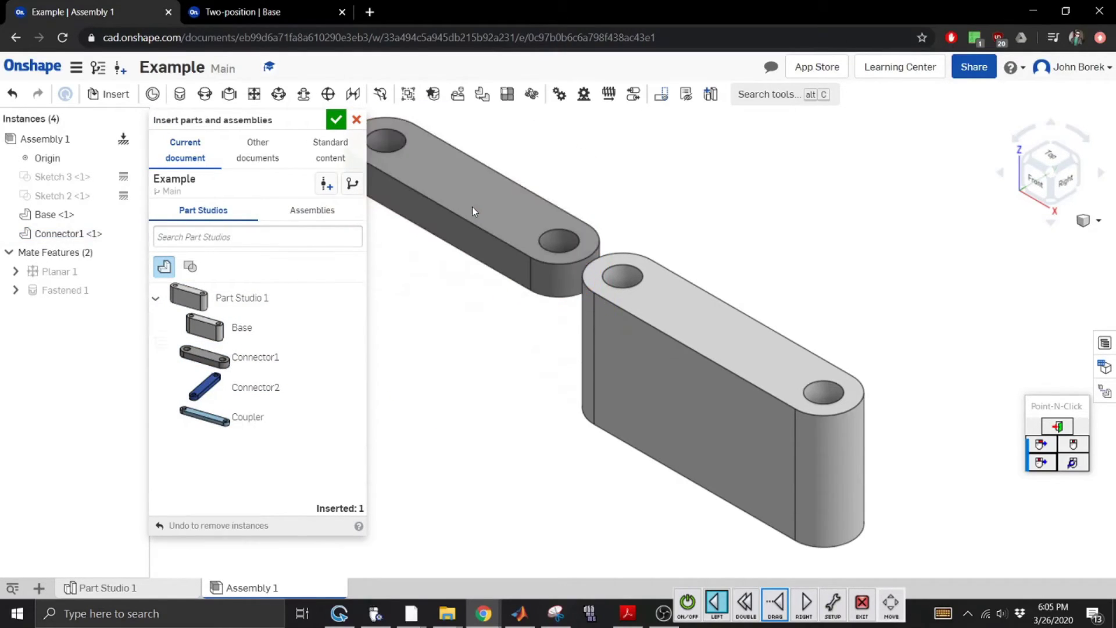
click(337, 120)
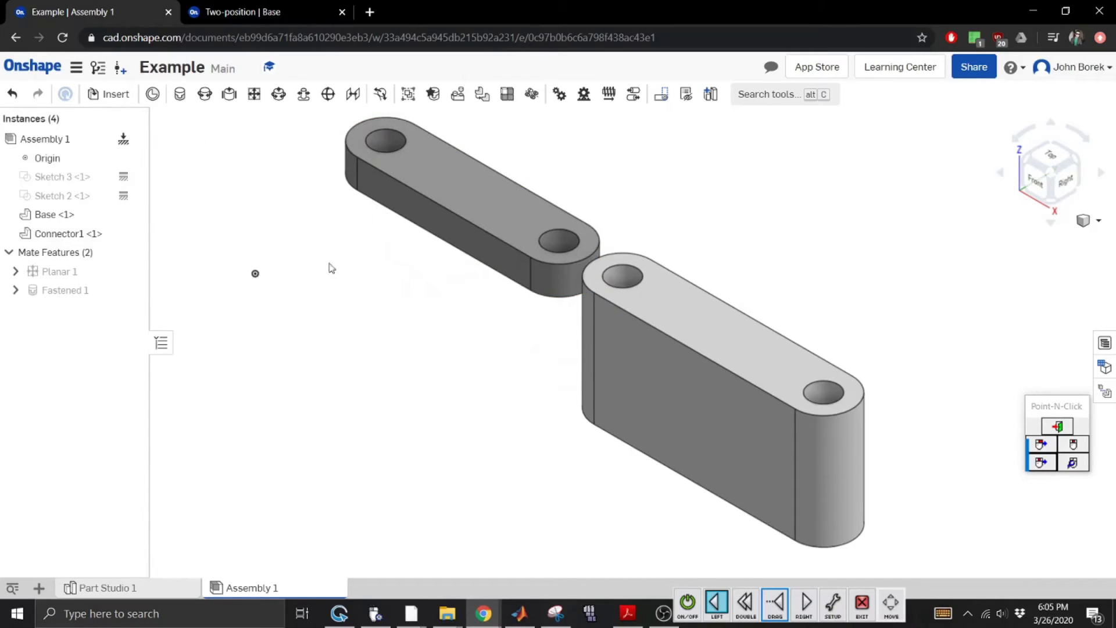
Insert Connector2 and the Coupler from Part Studio 1, placing them in open space on opposite sides of the Base.
click(108, 93)
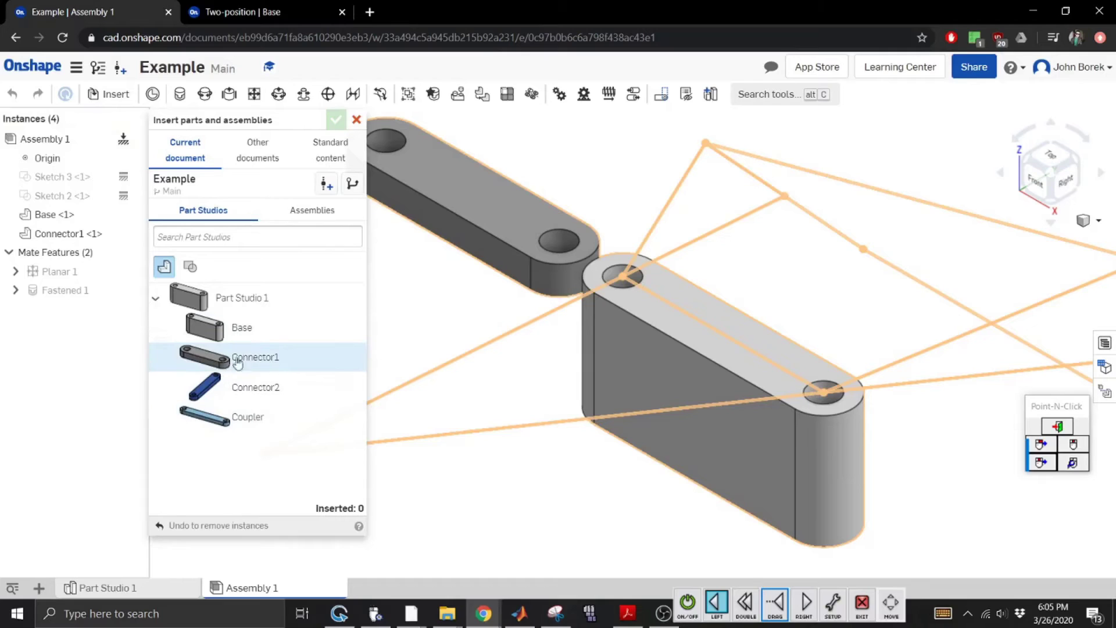
click(259, 388)
click(1003, 514)
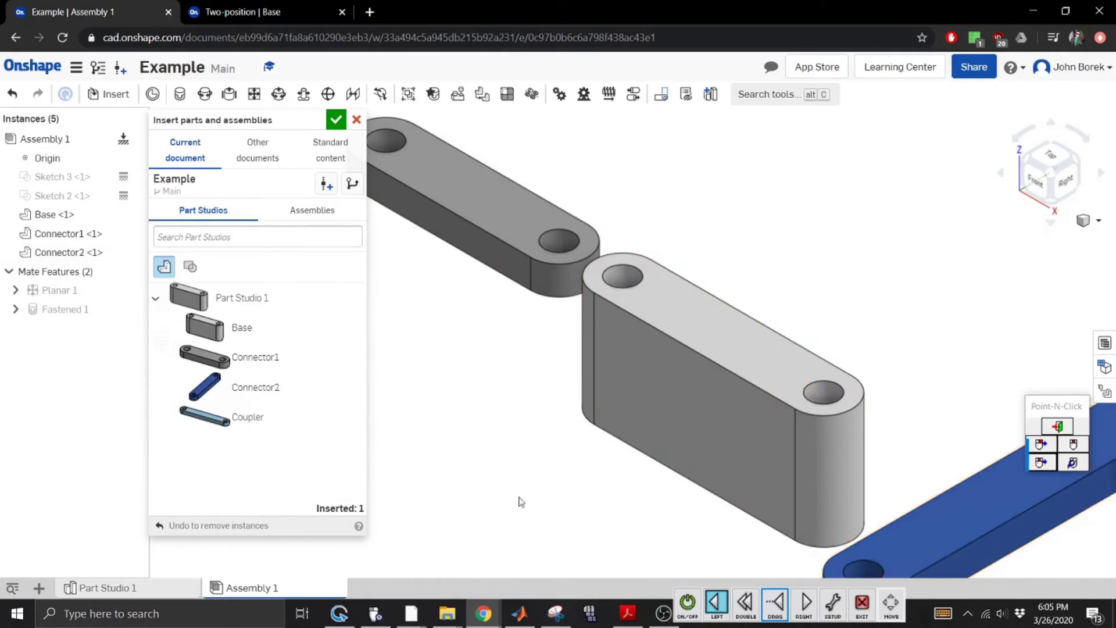
click(264, 417)
click(959, 138)
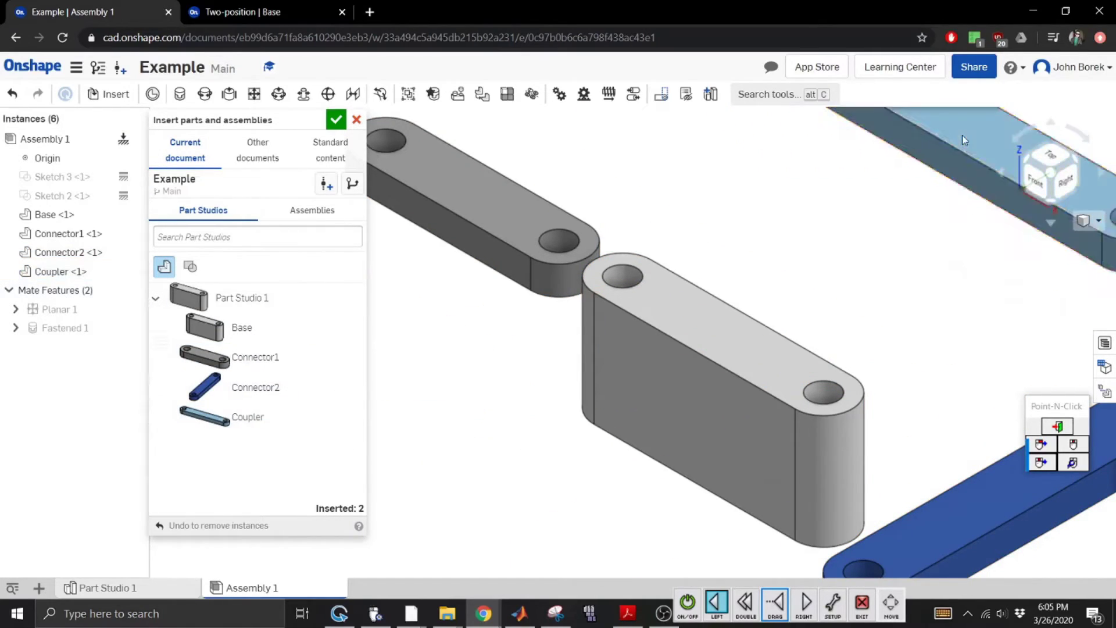
click(336, 120)
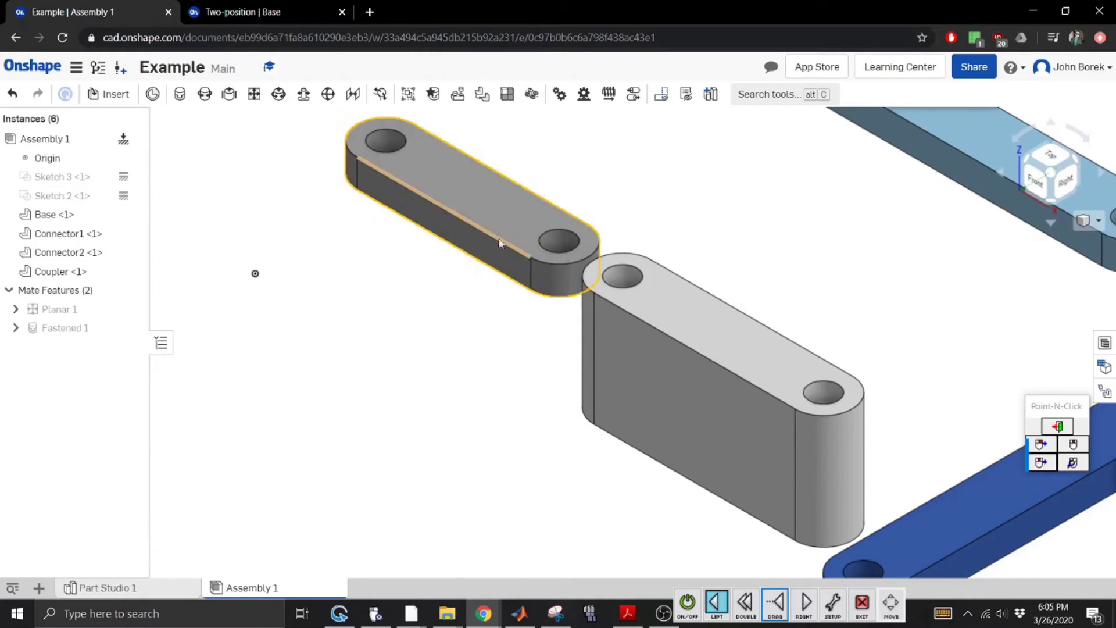
In the top view, spread Connector2 and the Coupler apart so they are clear of each other and the Base.
drag(1039, 158, 1044, 155)
click(1045, 156)
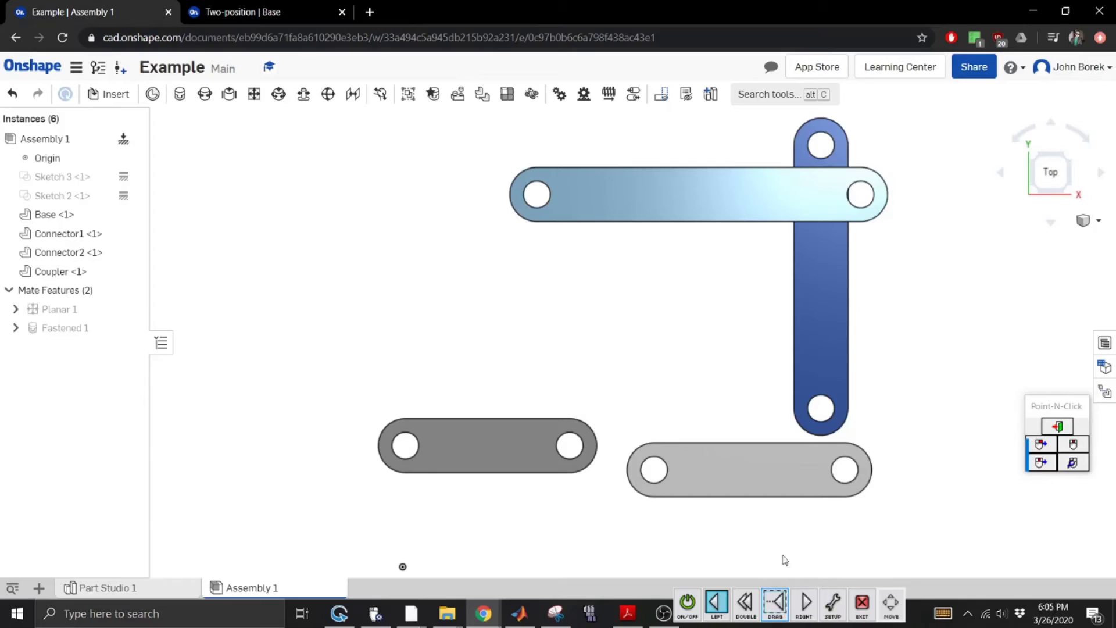
drag(814, 332, 1015, 252)
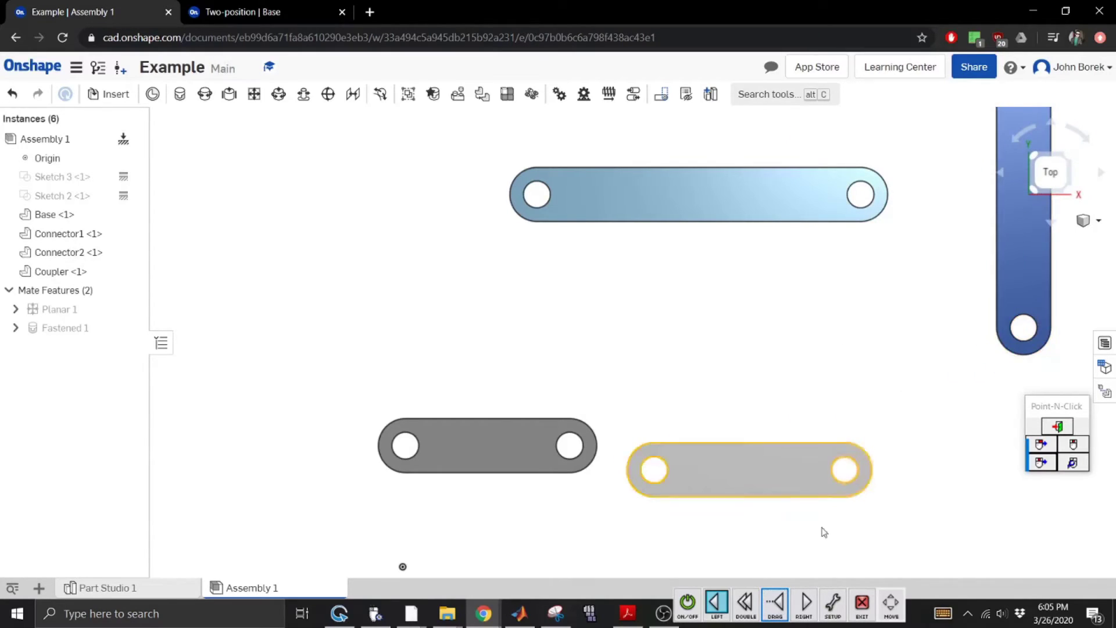
drag(714, 201, 596, 99)
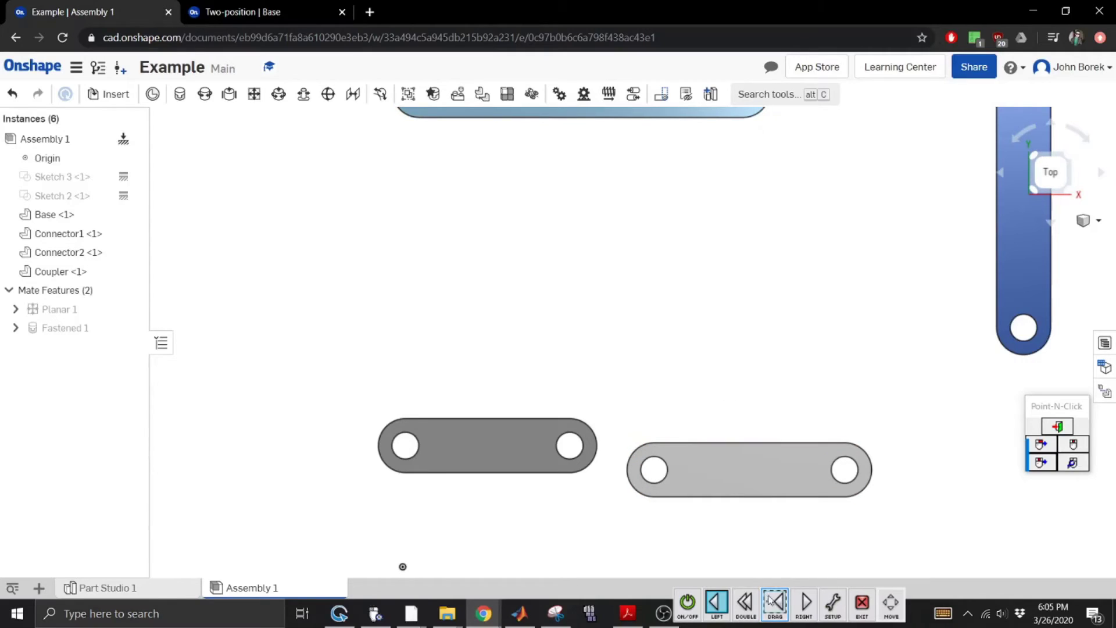
Add a planar mate between the top face of Connector1 and the top face of the Base.
click(1089, 221)
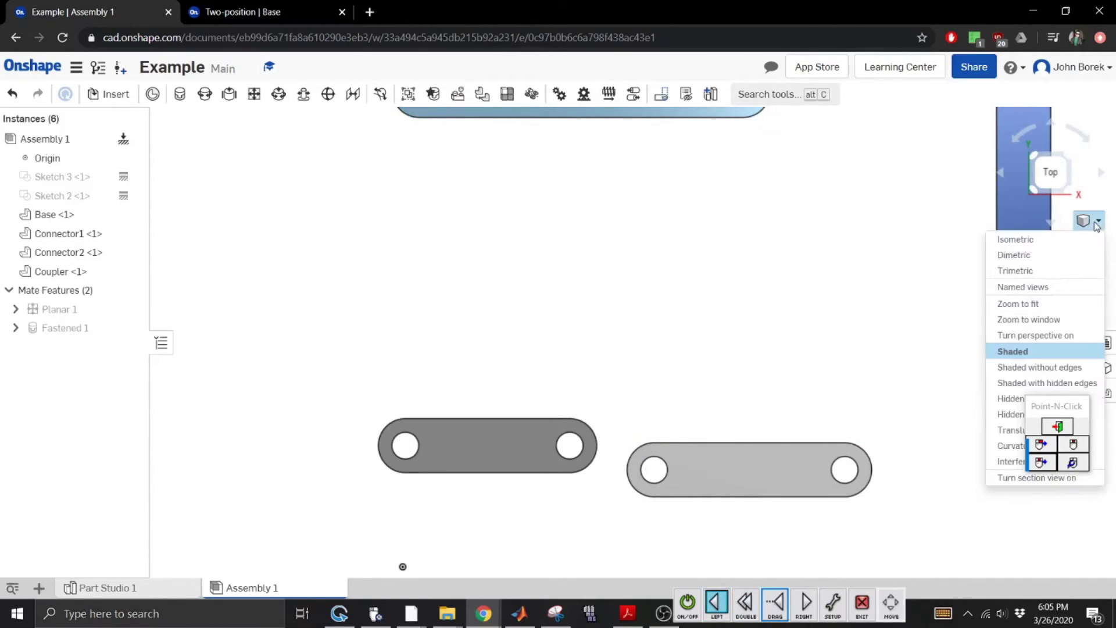
click(1064, 305)
click(1095, 226)
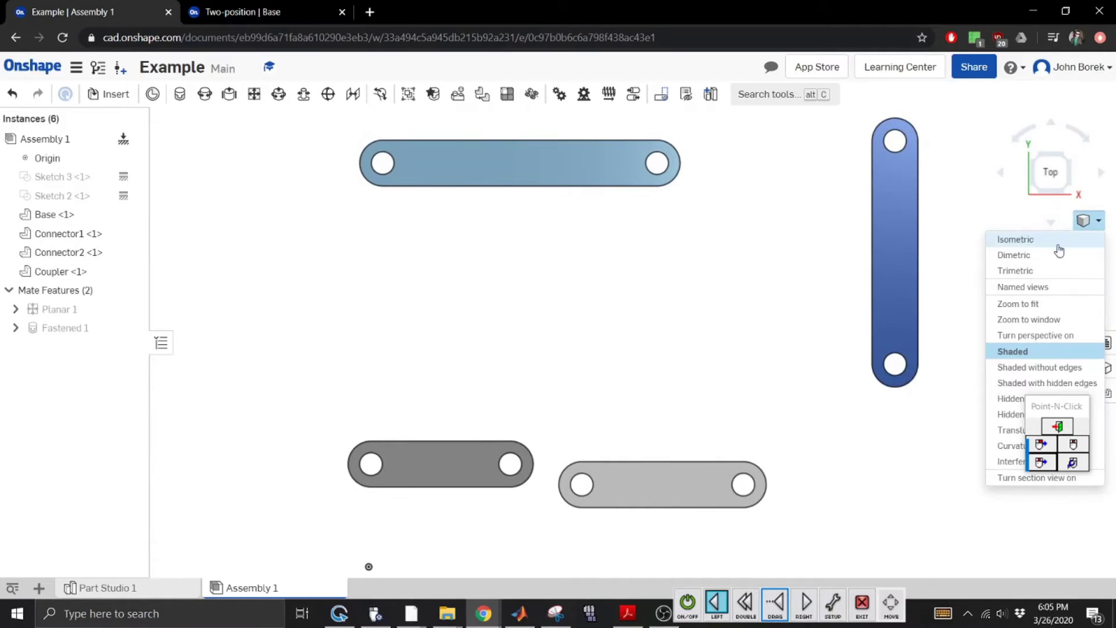
click(1059, 240)
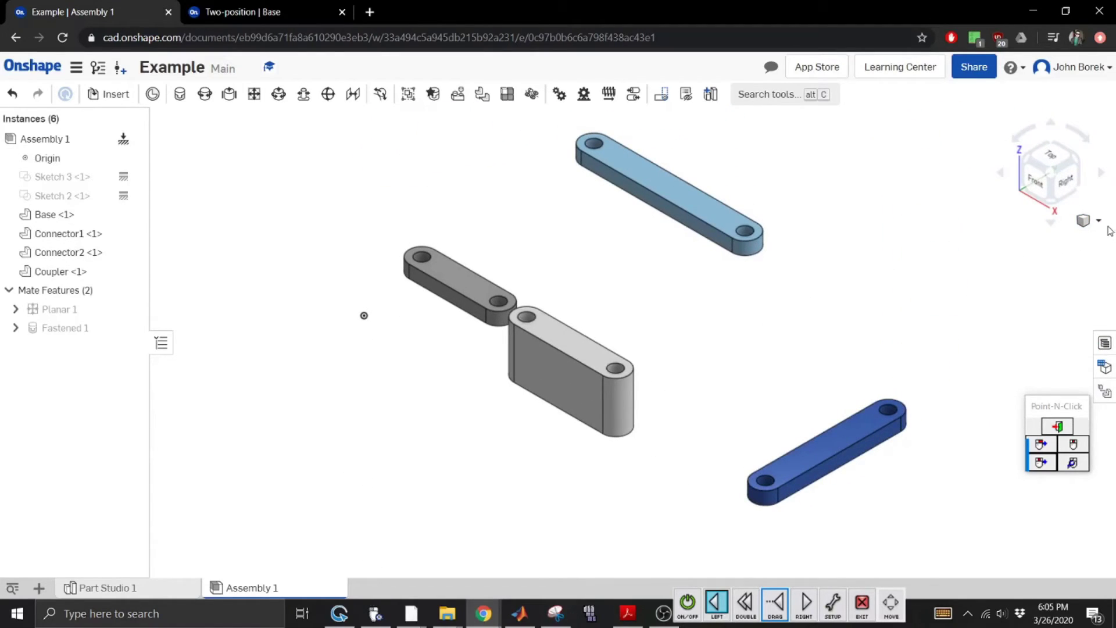
click(1098, 220)
click(1034, 320)
drag(577, 363, 407, 224)
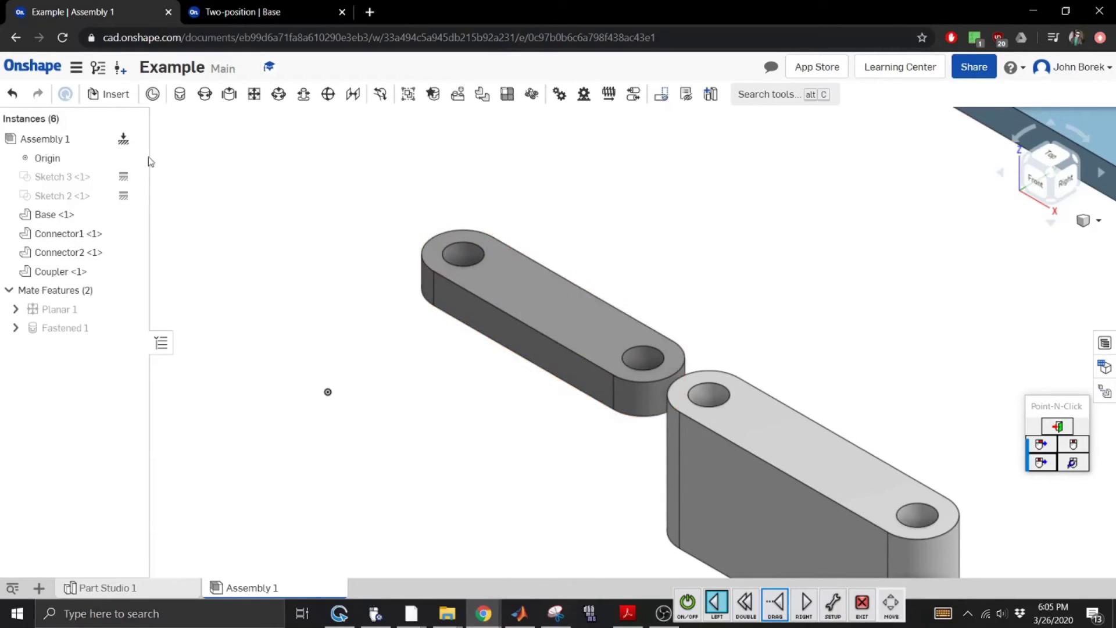
click(254, 94)
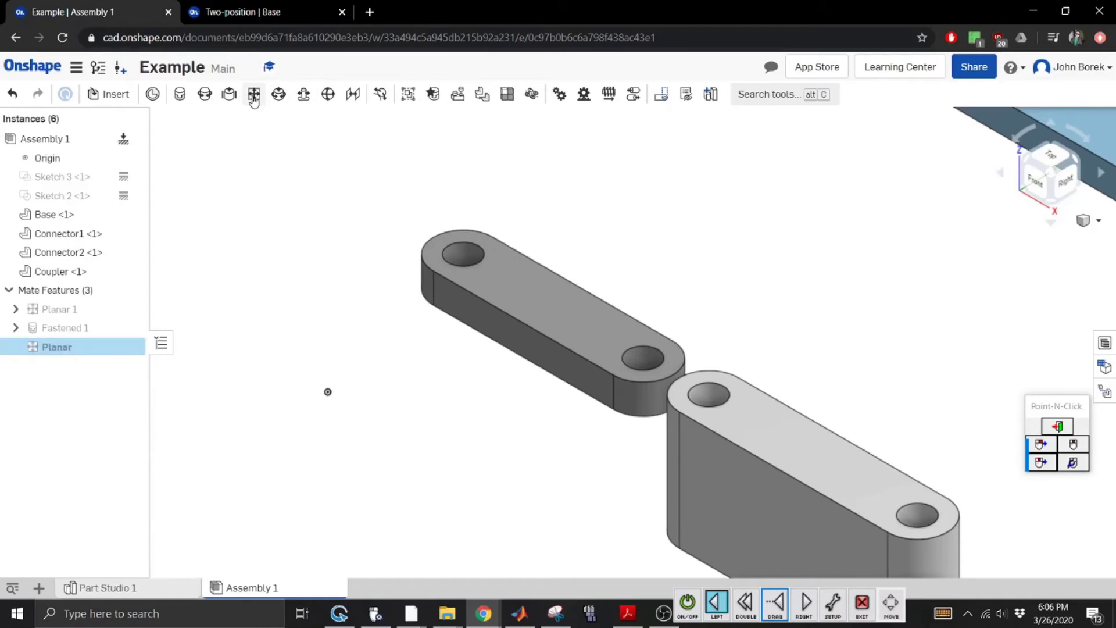
click(557, 304)
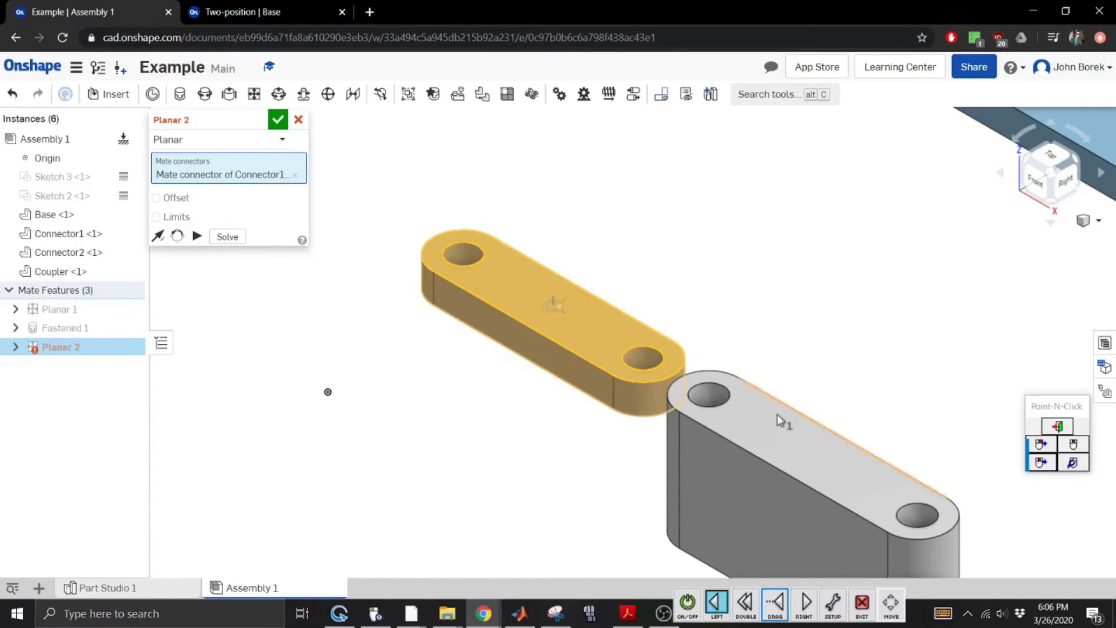
click(774, 435)
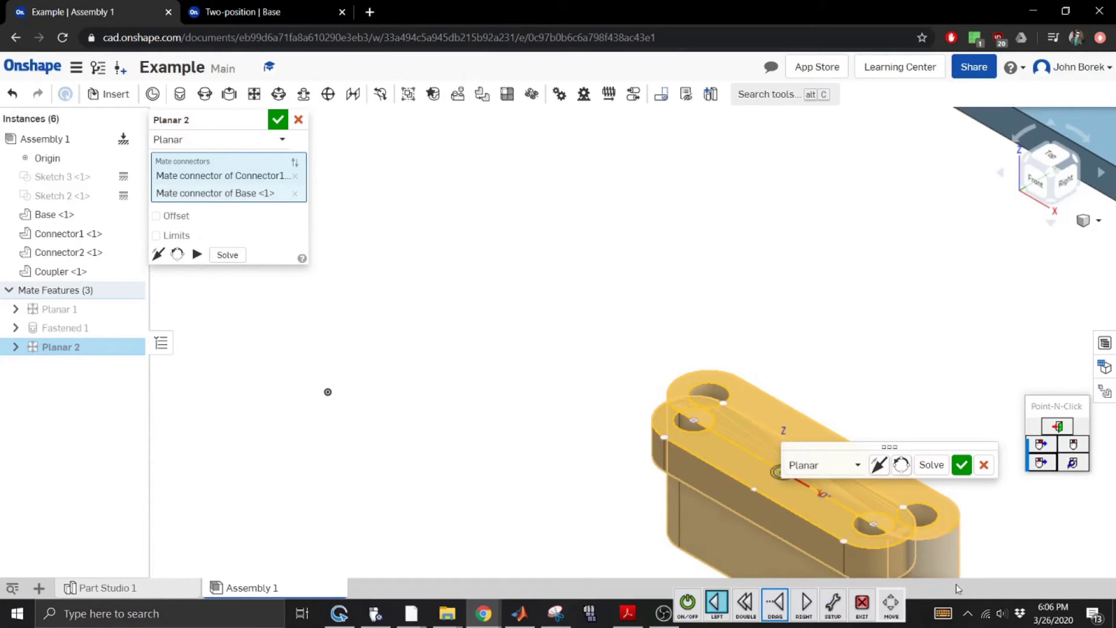
Give the planar mate a 0.25 in Z offset and slide Connector1 off the Base within its plane.
click(943, 612)
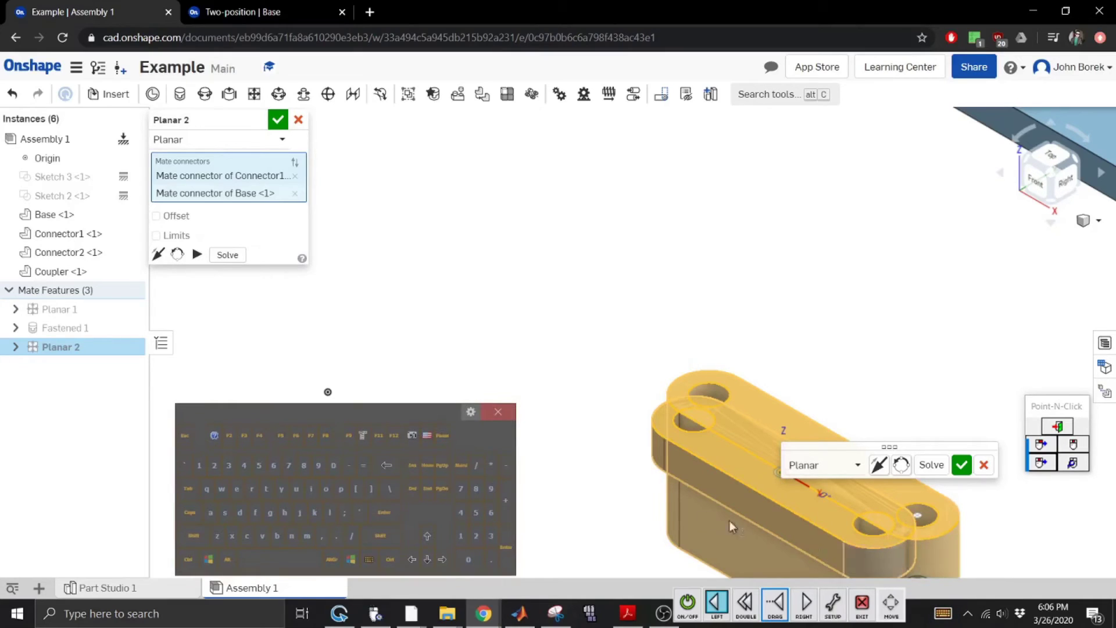
click(174, 216)
click(277, 235)
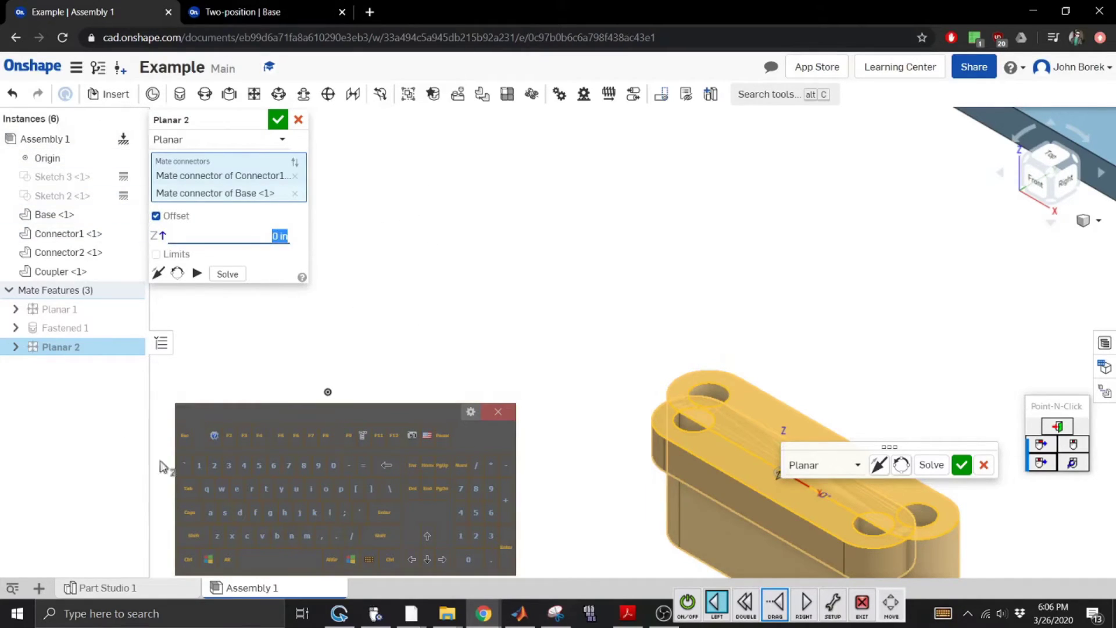
click(490, 559)
click(476, 535)
click(475, 513)
click(386, 513)
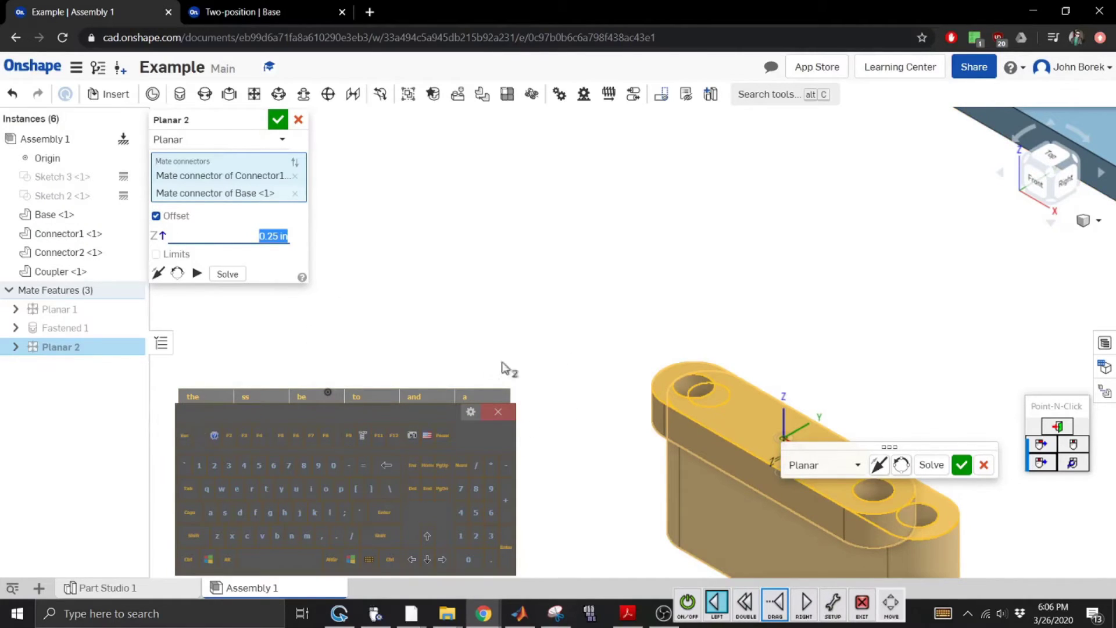
click(962, 465)
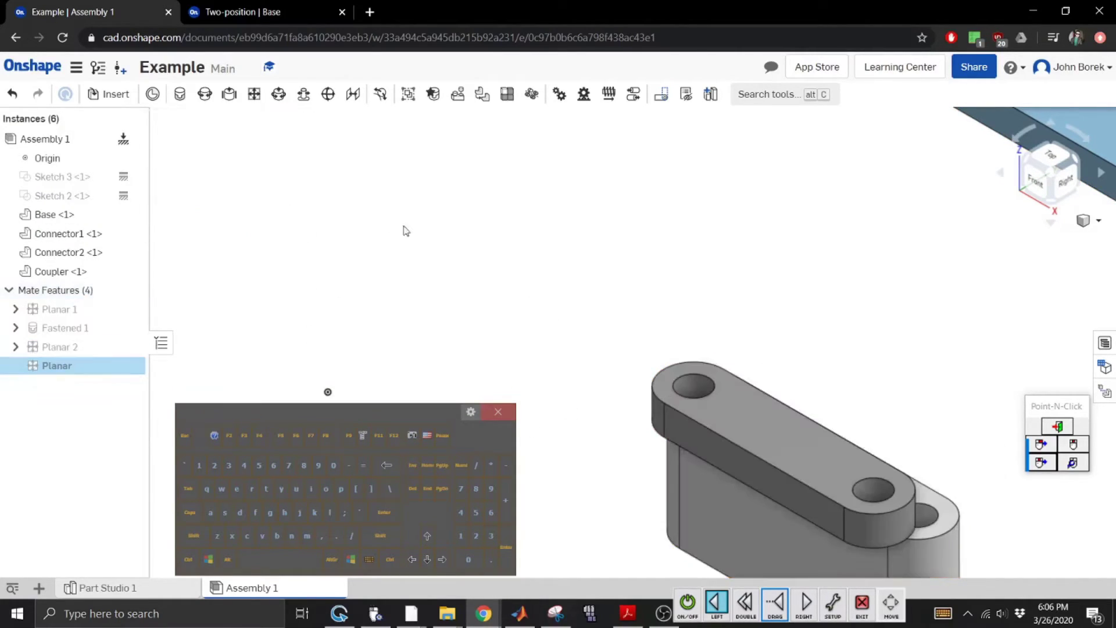
click(298, 120)
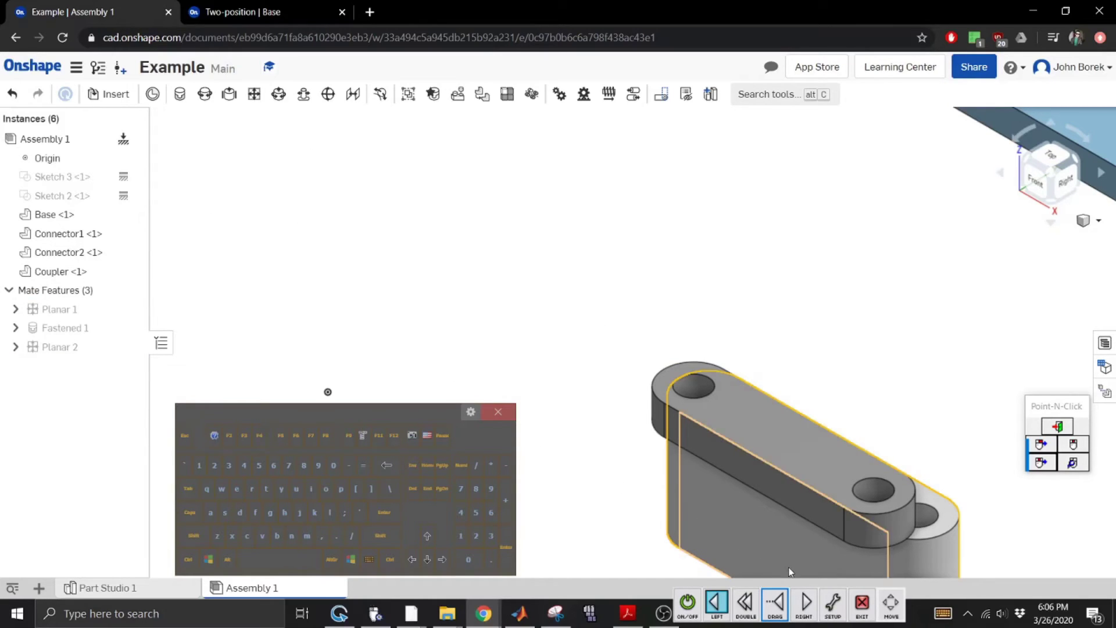
drag(823, 484, 945, 383)
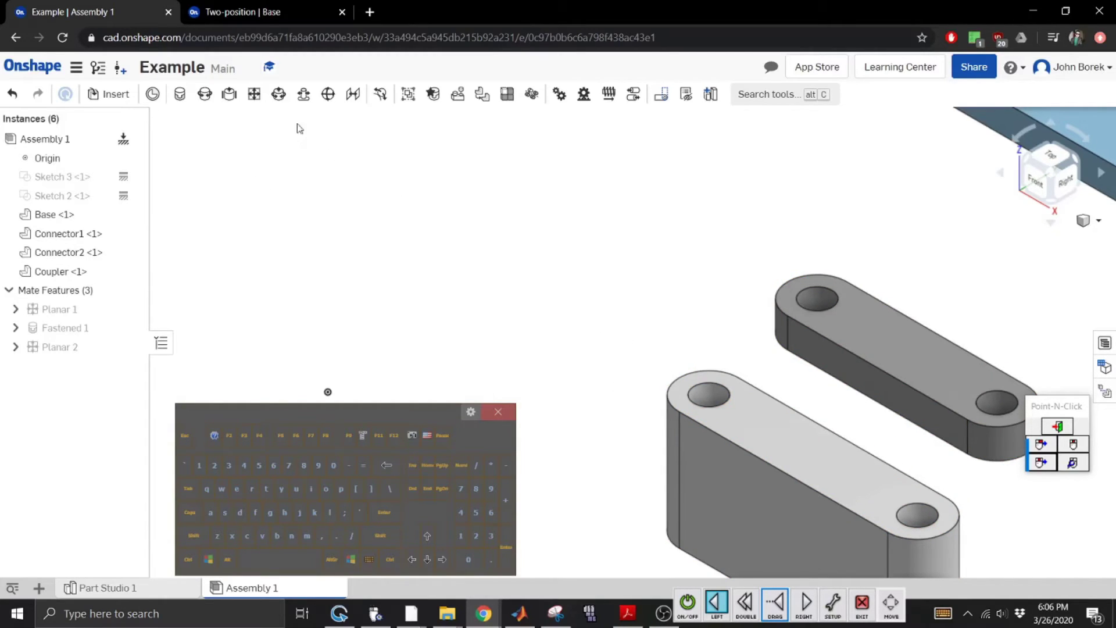
click(198, 100)
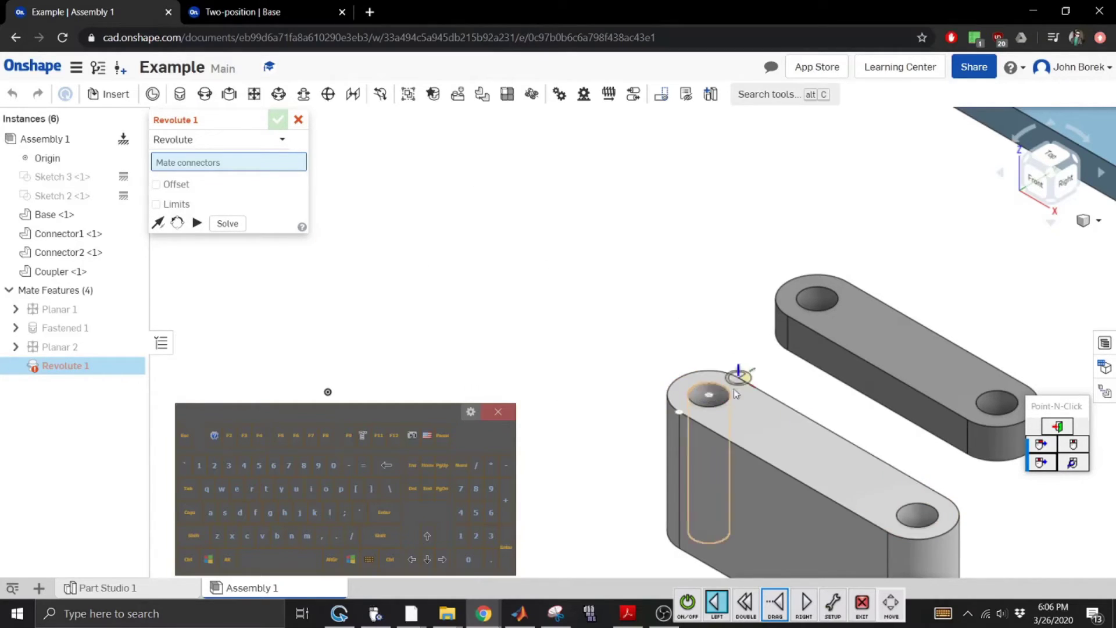
click(714, 397)
click(716, 398)
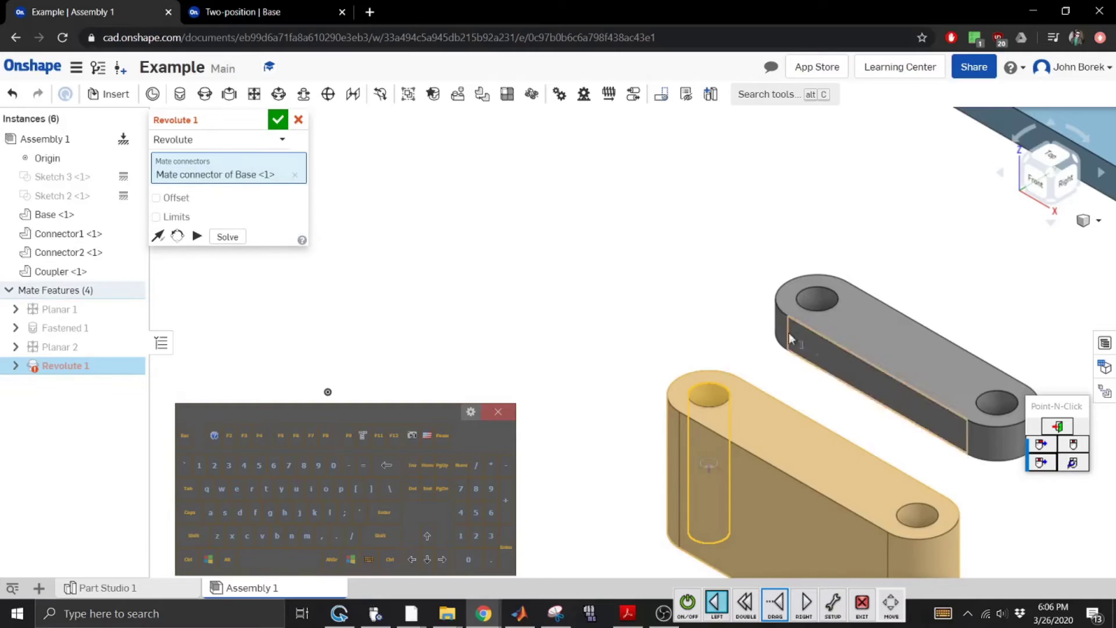
click(817, 298)
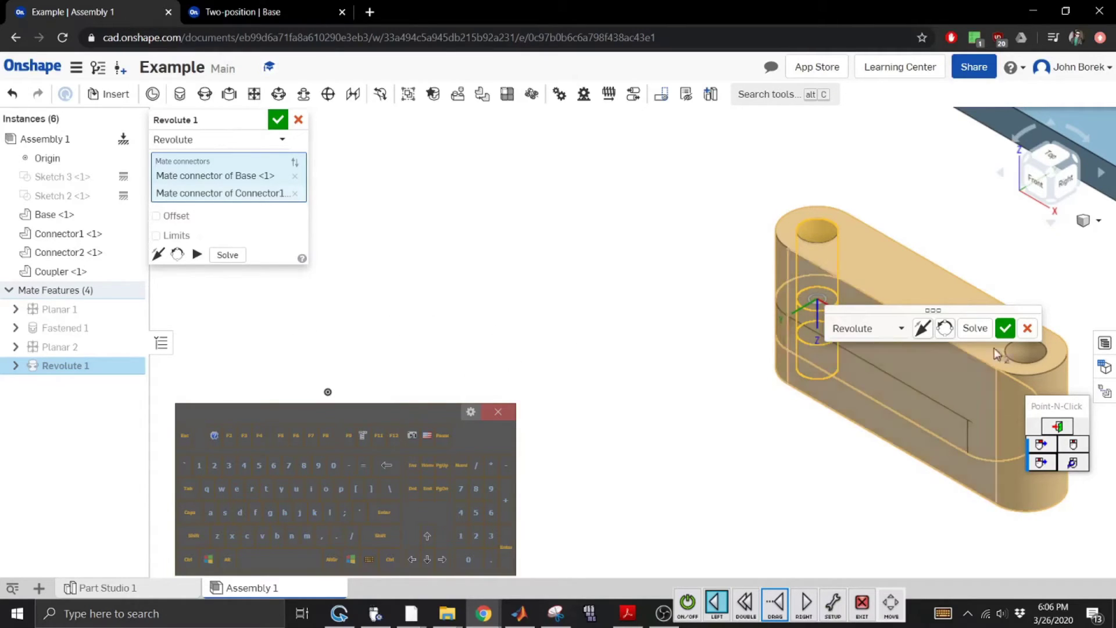
click(1027, 328)
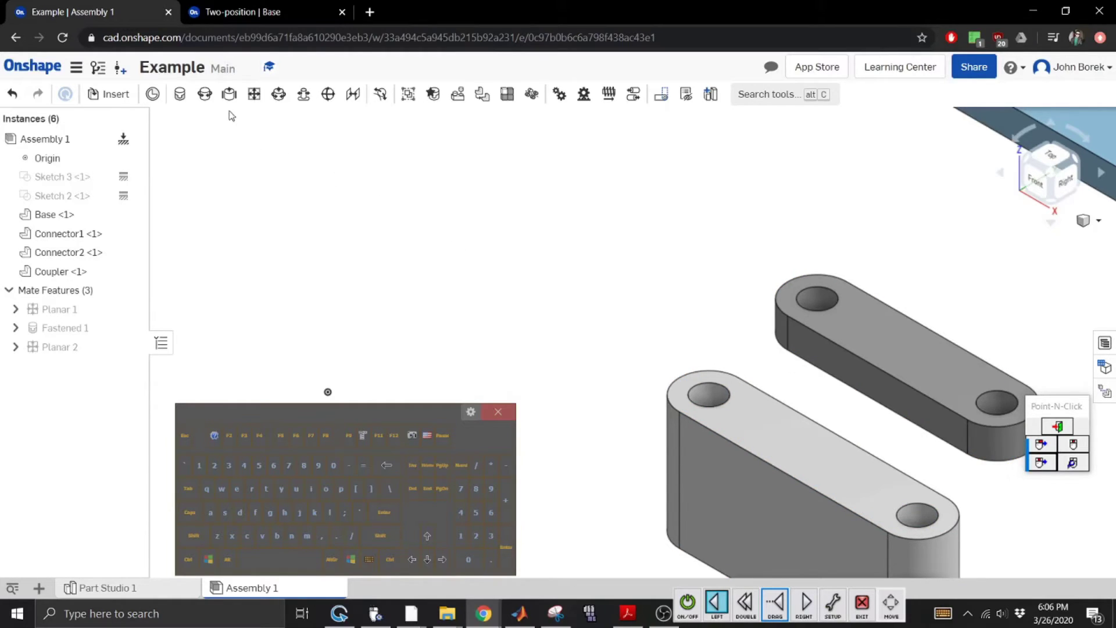
Try a revolute mate without offset between the Base's free hole and Connector1's hole at its opposite end, and delete that mate.
click(200, 97)
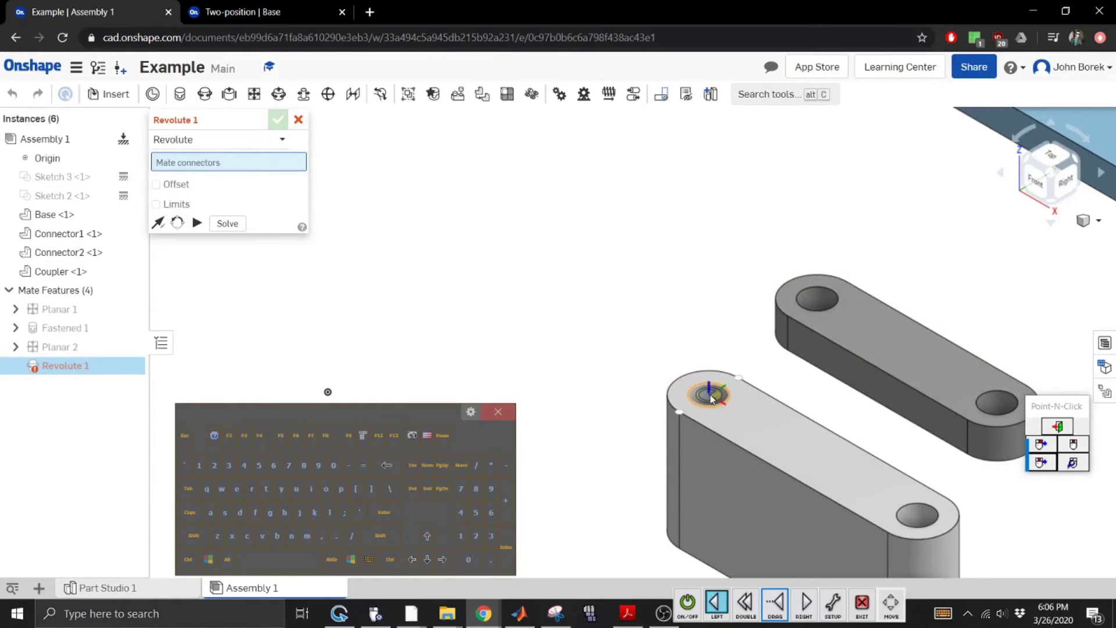
click(813, 333)
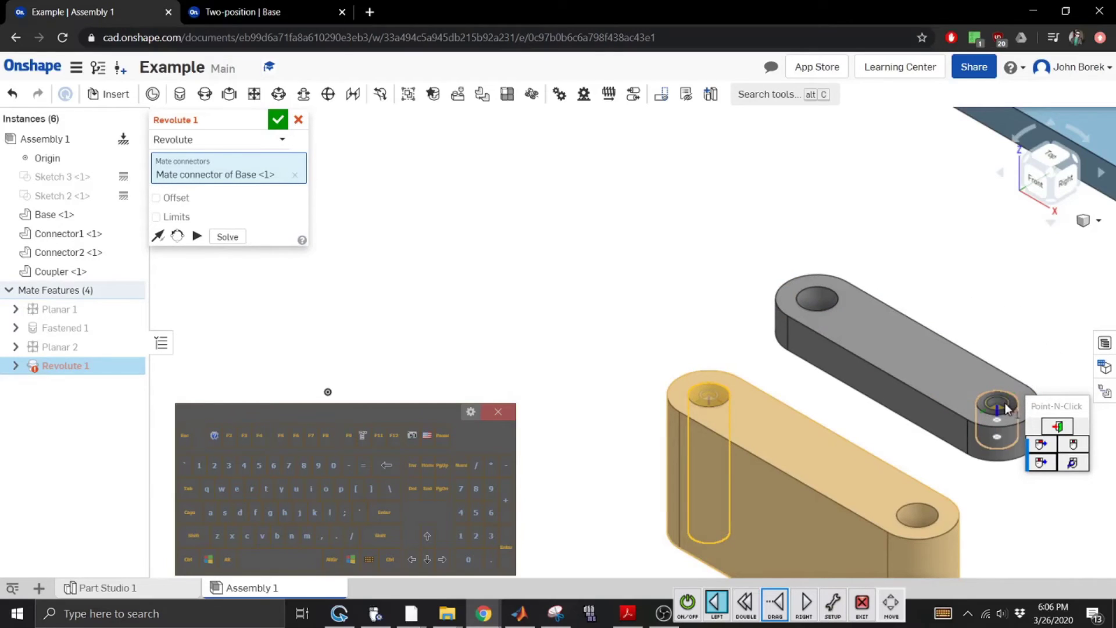
click(830, 321)
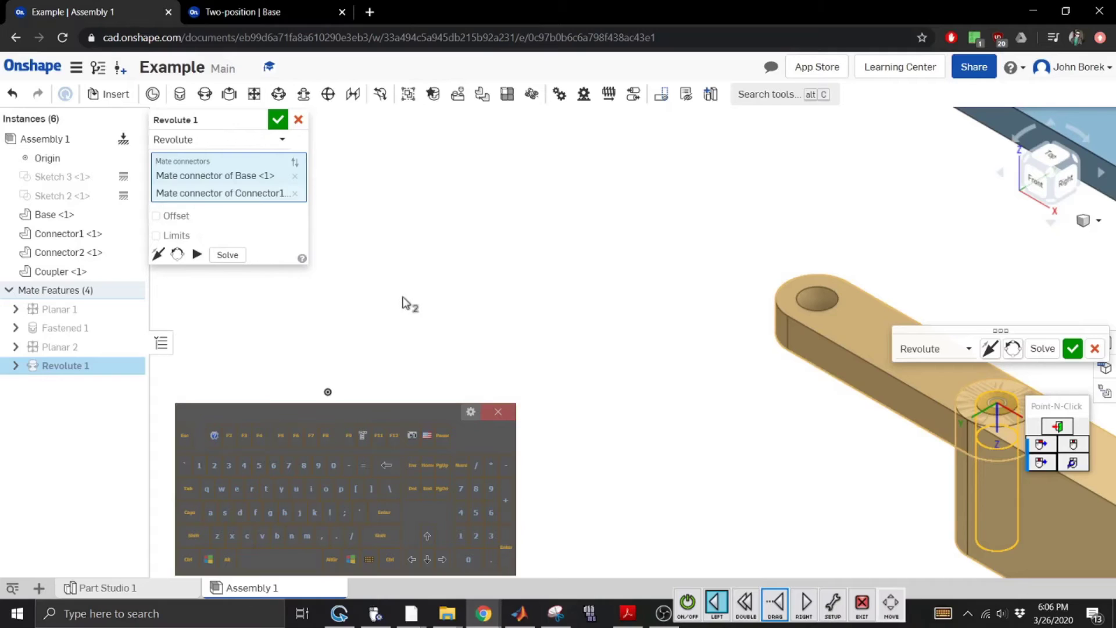
click(277, 120)
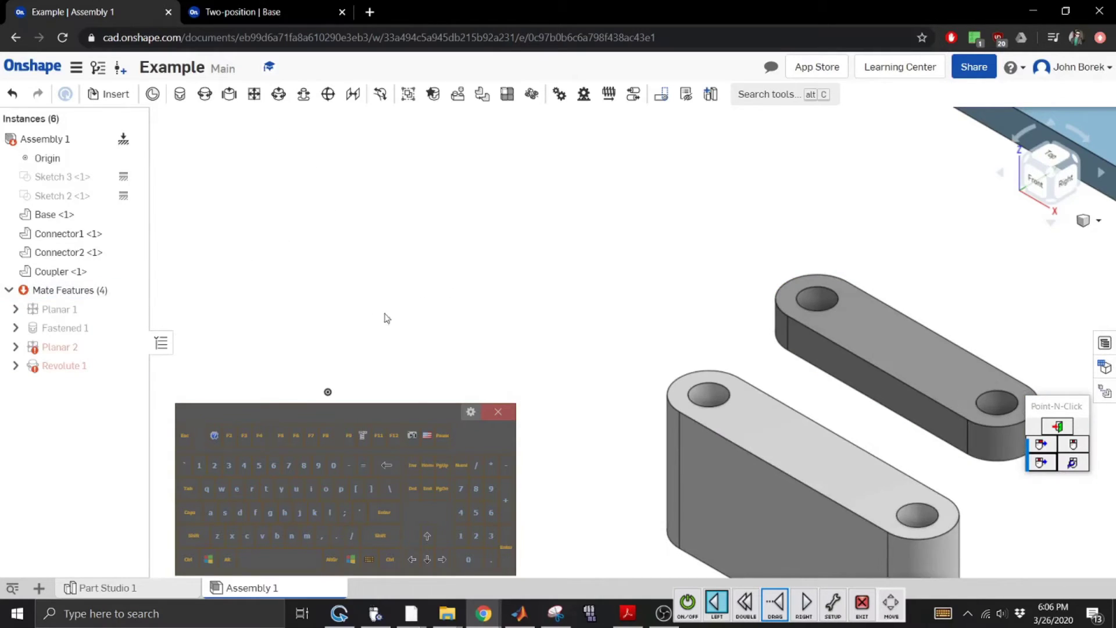
click(64, 367)
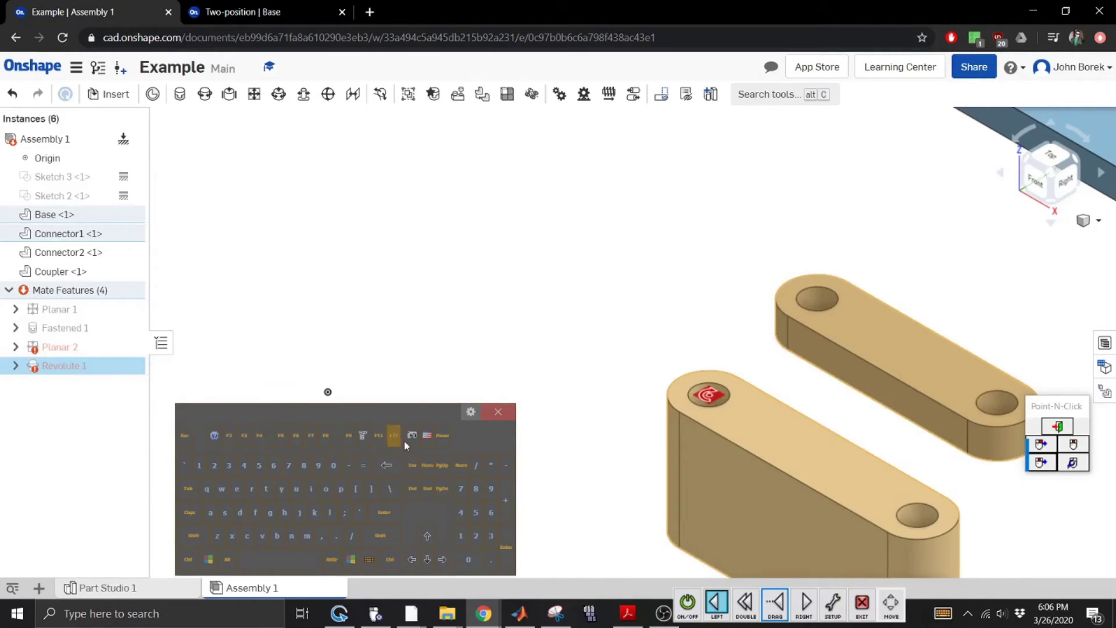
click(413, 488)
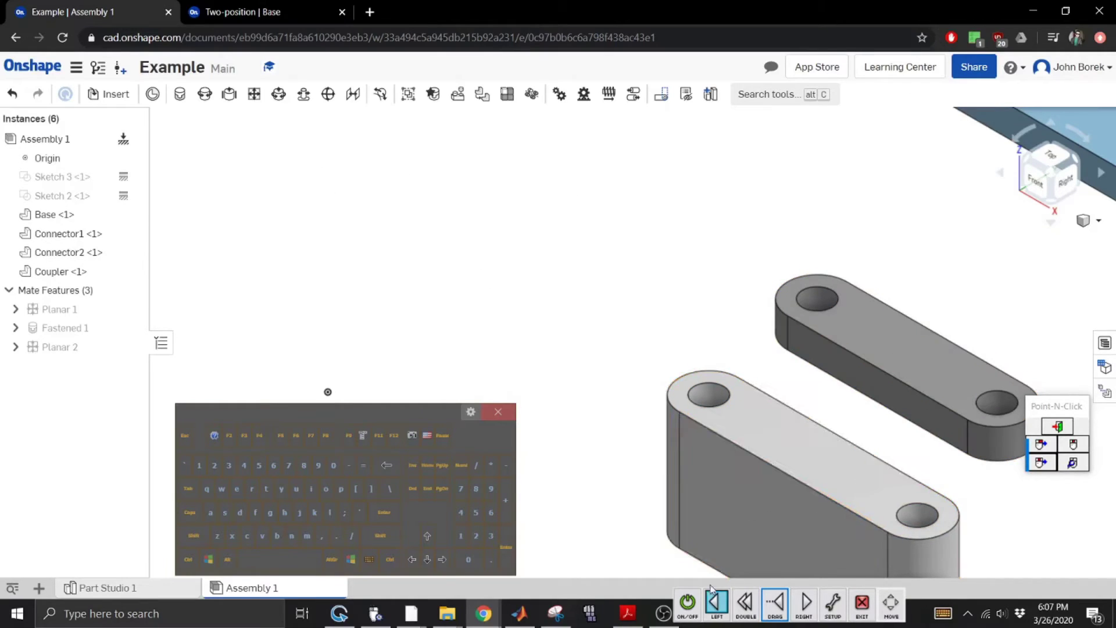
Add a revolute mate between the top edge of Connector1's far-end hole and the top edge of the Base's matching far-end hole.
click(693, 597)
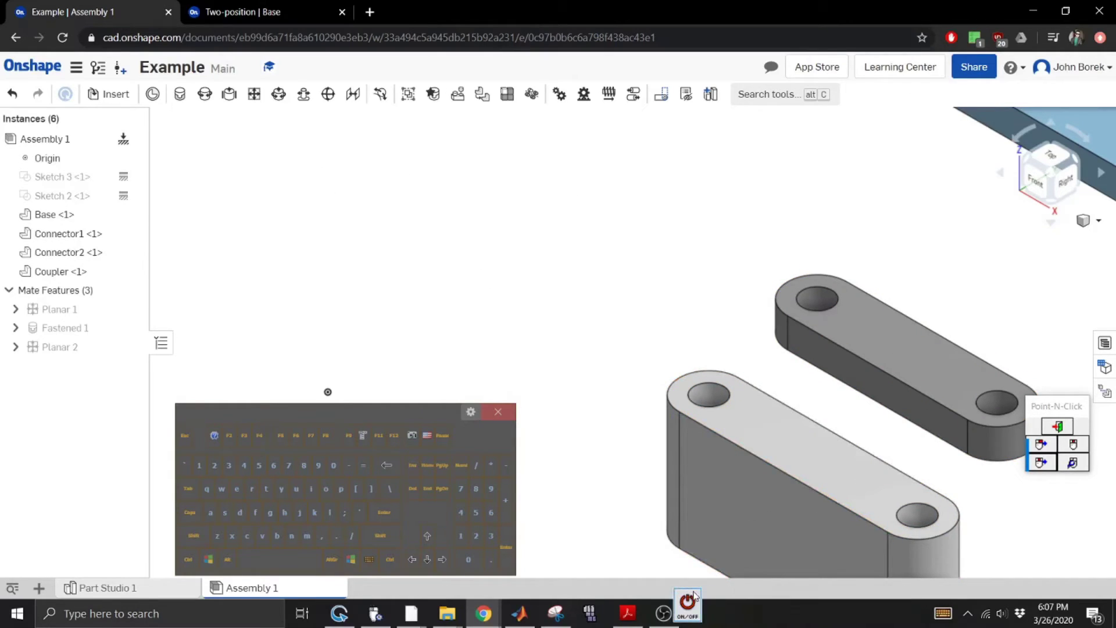
click(1042, 463)
middle_drag(1032, 514, 836, 395)
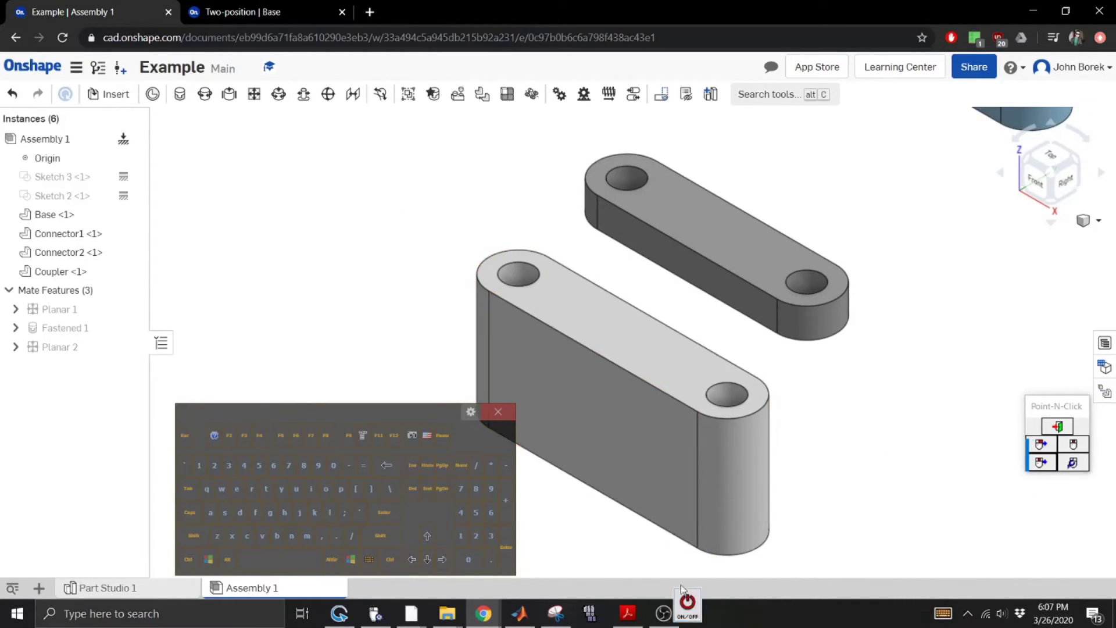
mouse_move(672, 584)
click(230, 98)
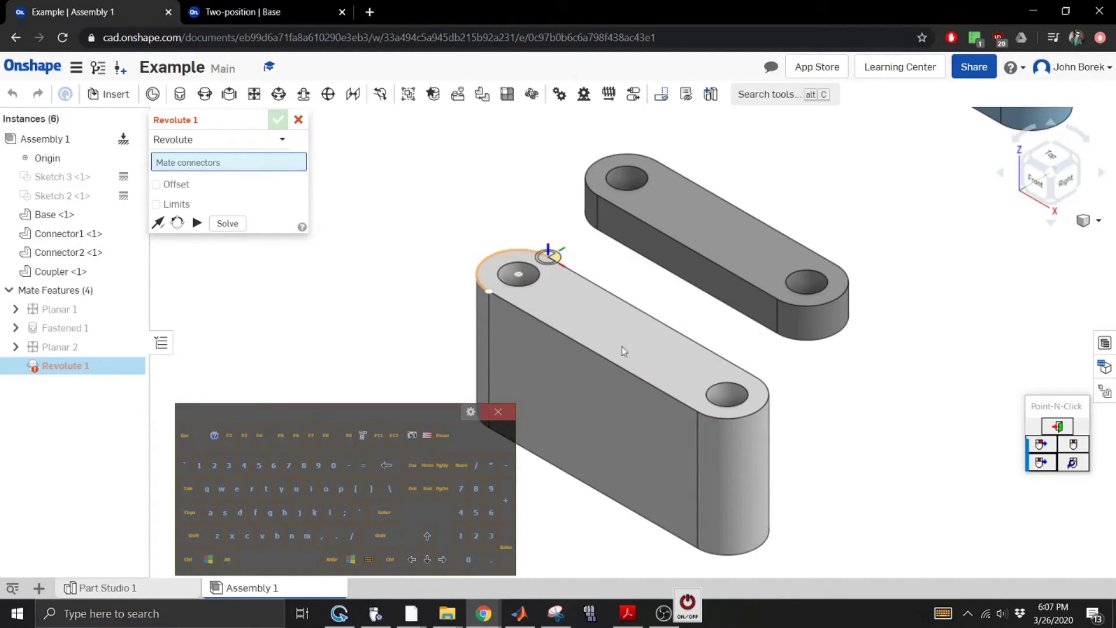
click(537, 273)
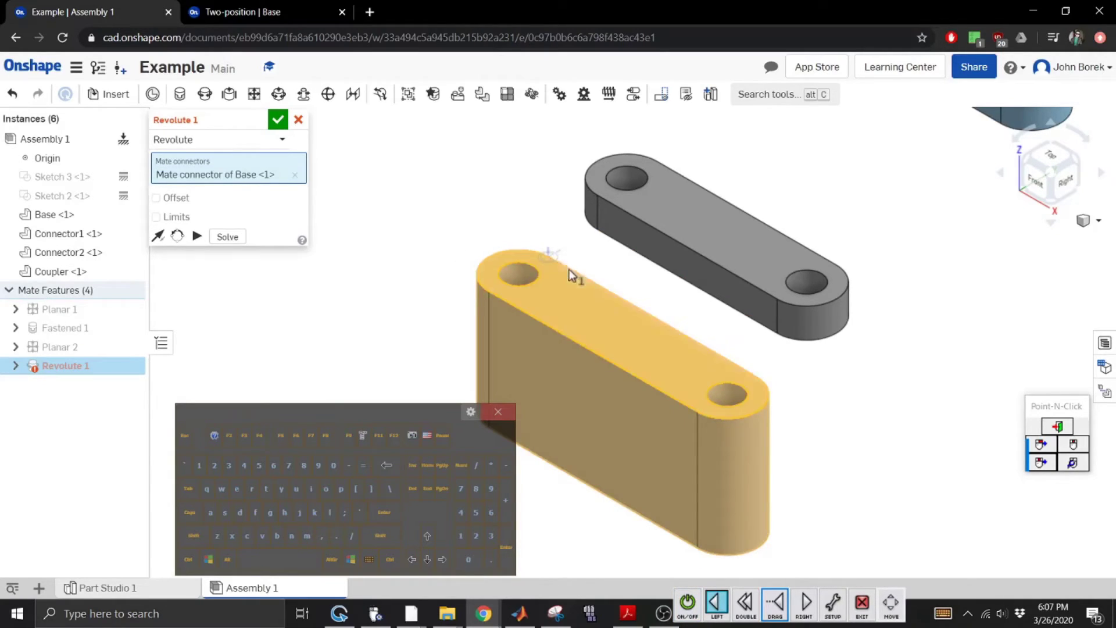
click(217, 535)
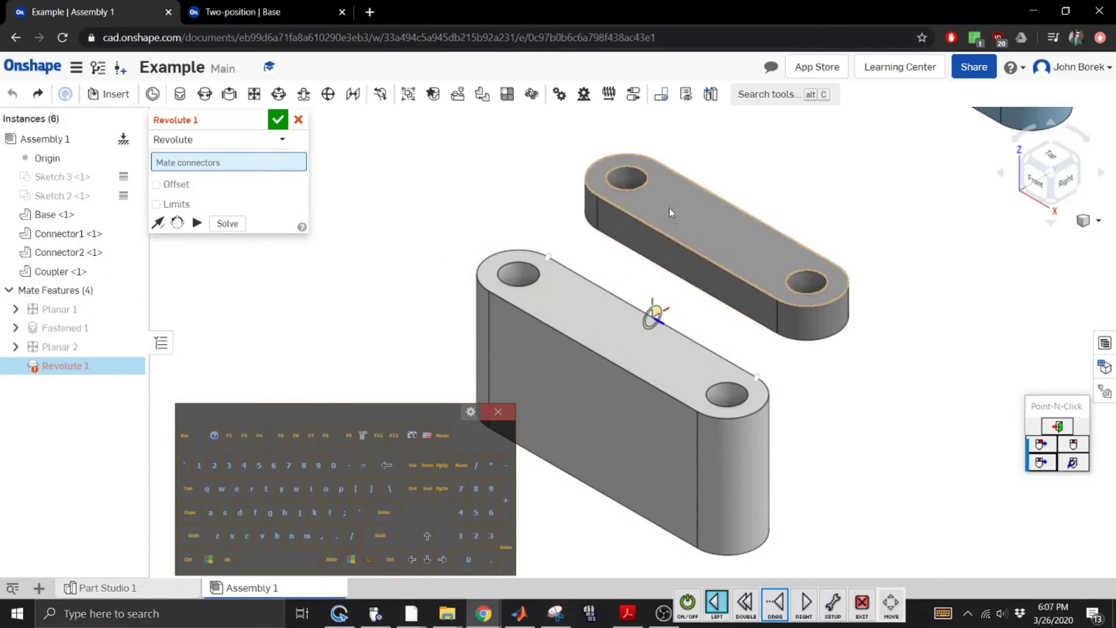
click(633, 189)
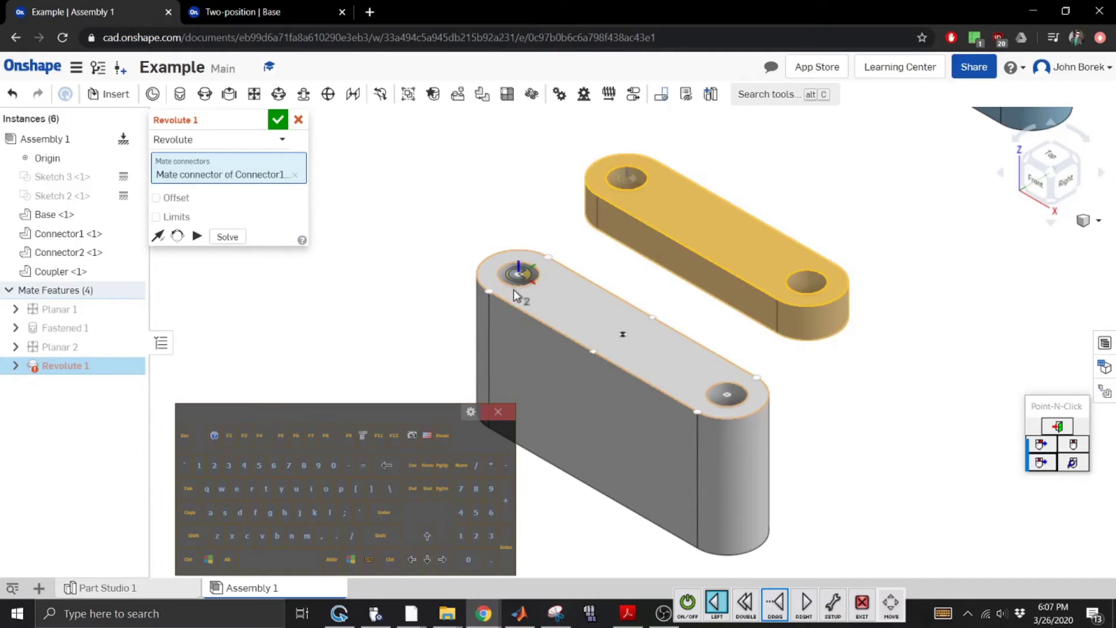
click(515, 289)
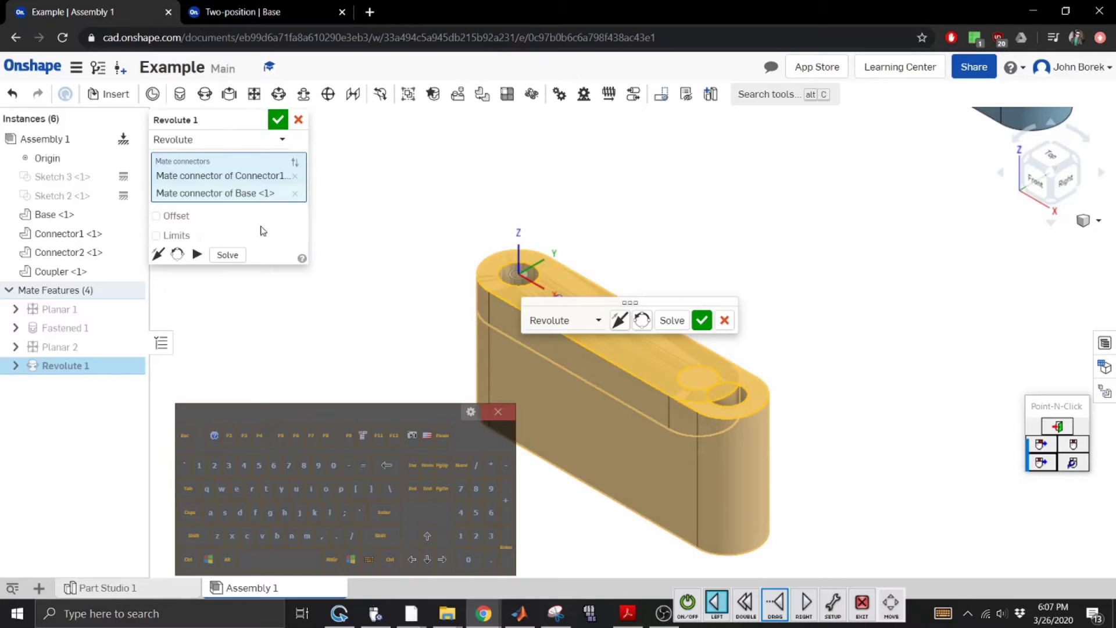
Give Connector1's revolute mate a Z offset of 0.25 in and accept it without starting a further mate.
click(157, 216)
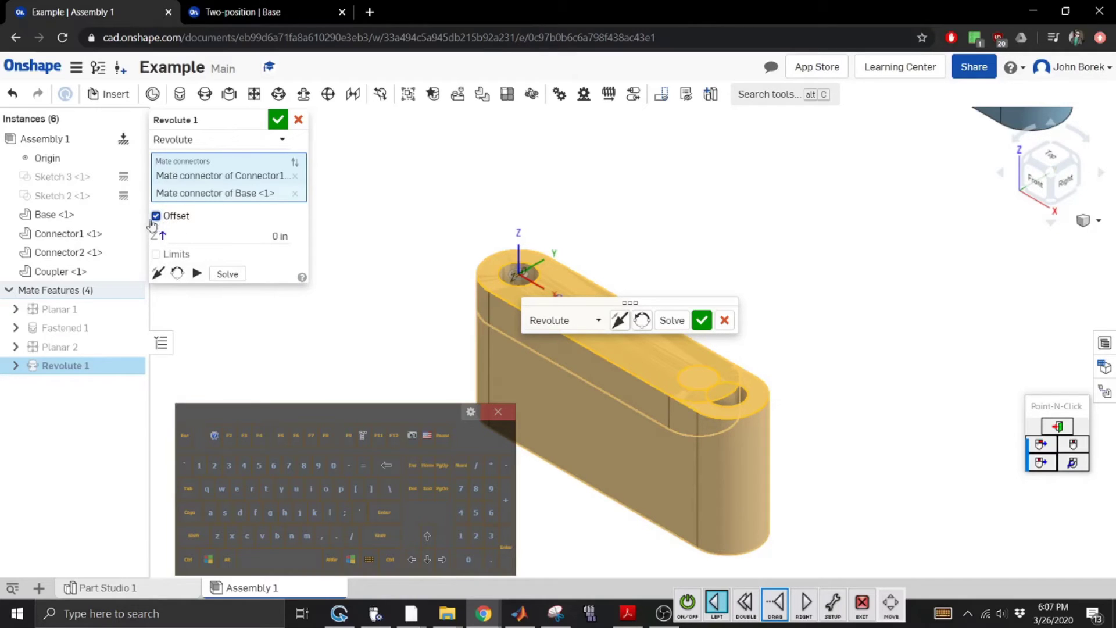
click(277, 234)
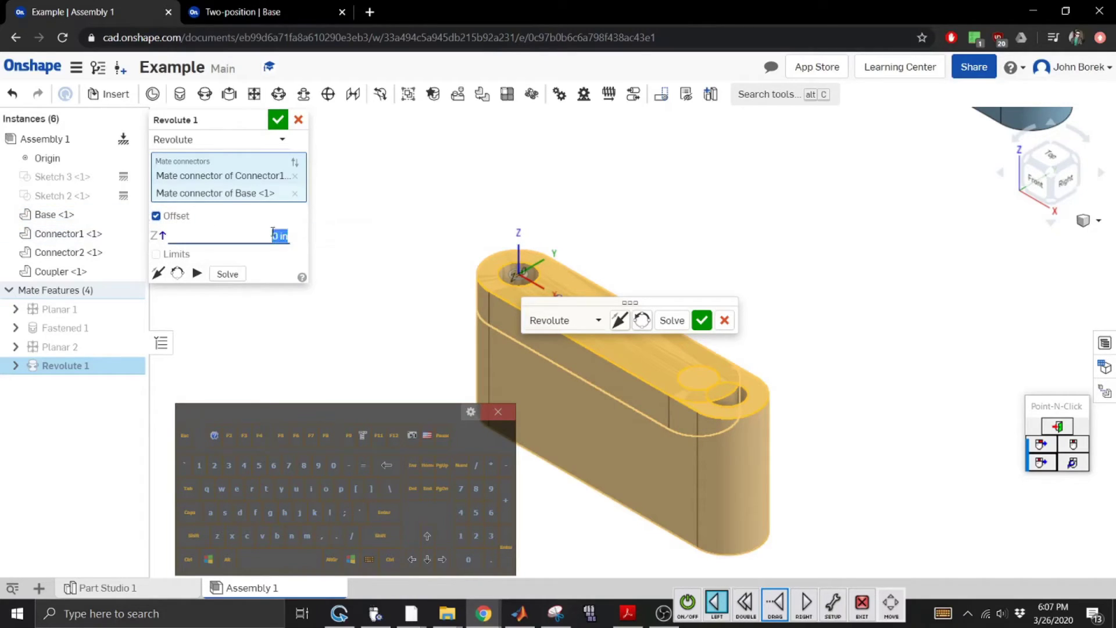
click(492, 560)
click(476, 535)
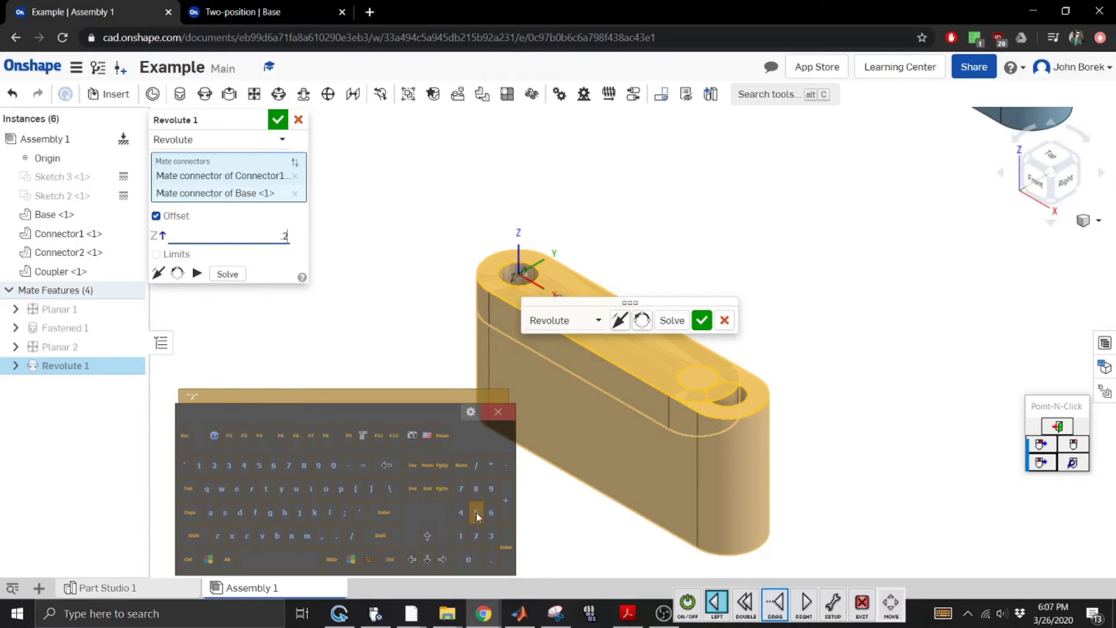
text(5)
click(388, 512)
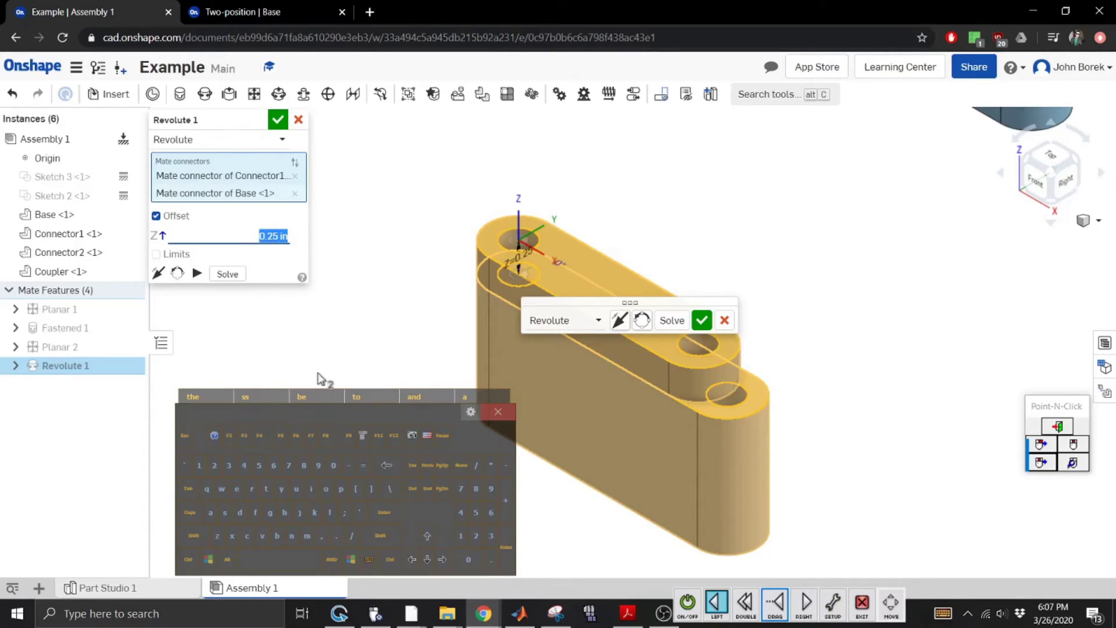
click(701, 320)
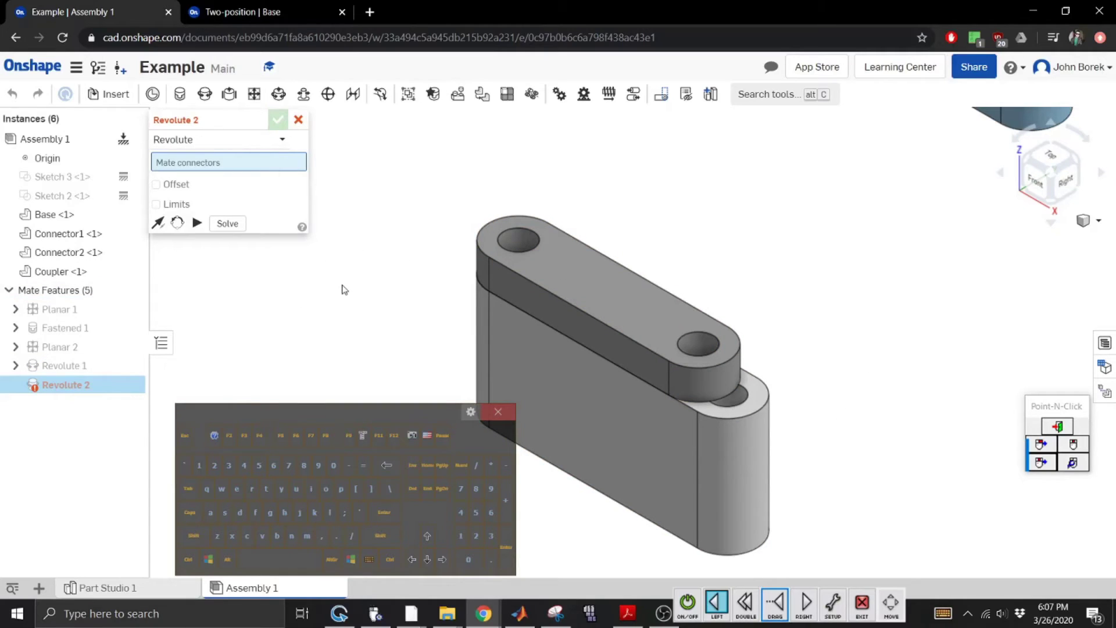
click(298, 120)
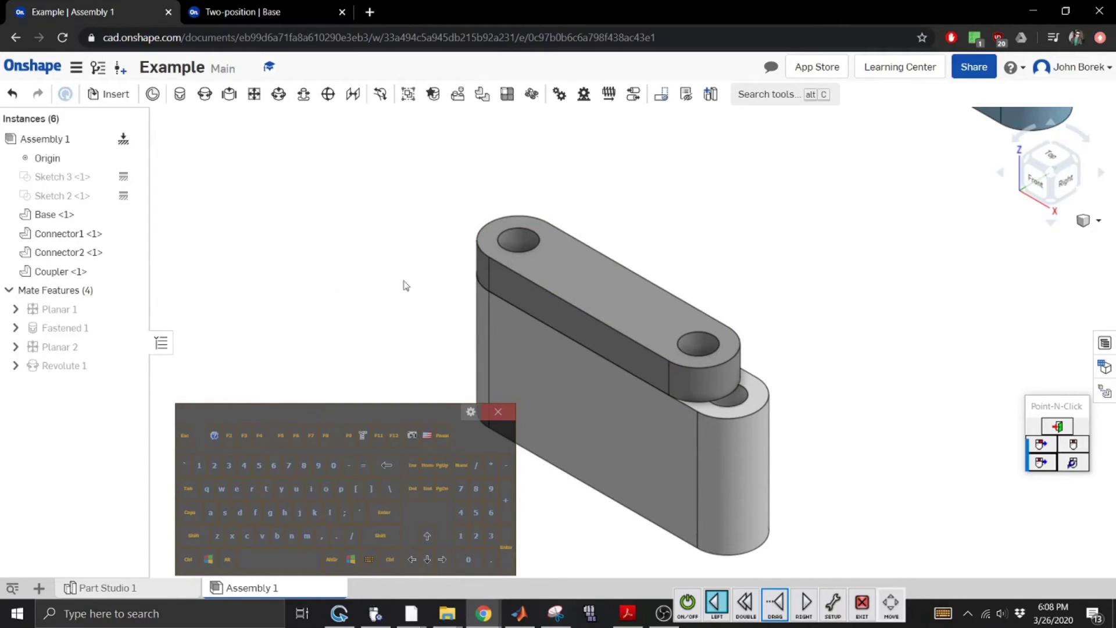
In the top view, swing Connector1 about its Base joint so its free end points away from the Base.
click(1048, 158)
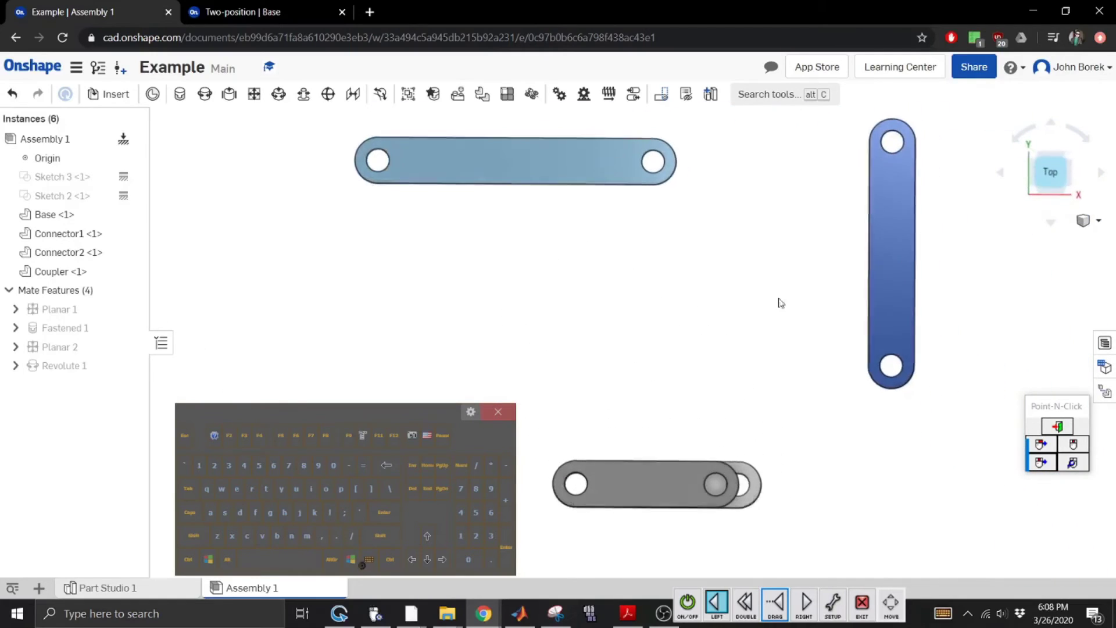
click(776, 603)
drag(694, 471, 449, 373)
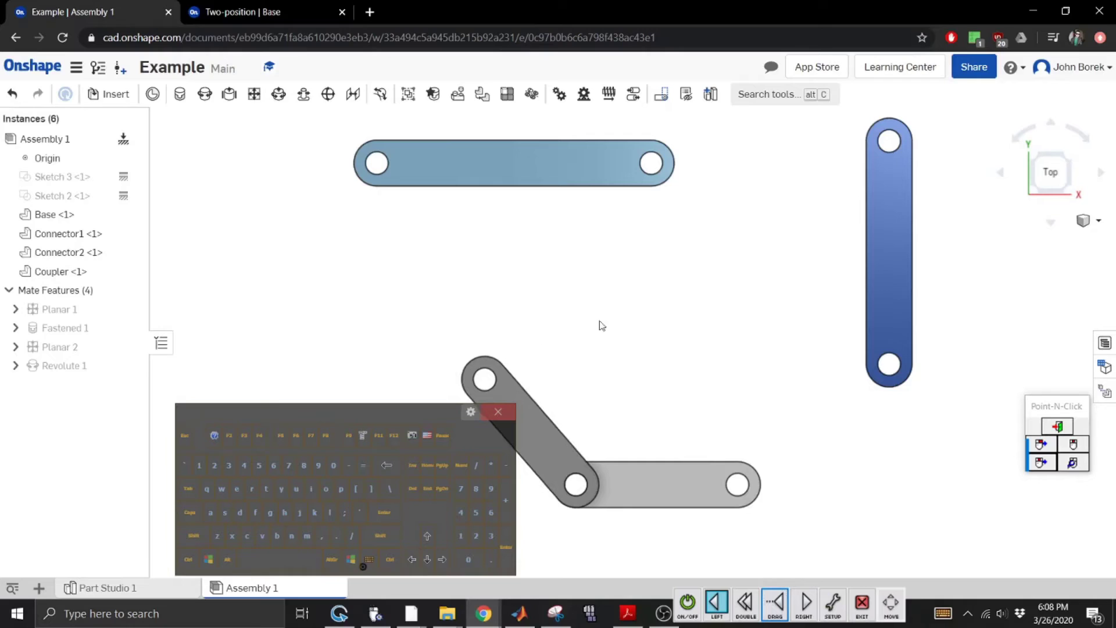
In the isometric view, add a planar mate between the top face of Connector2 and the top face of the Base.
click(1096, 222)
click(995, 241)
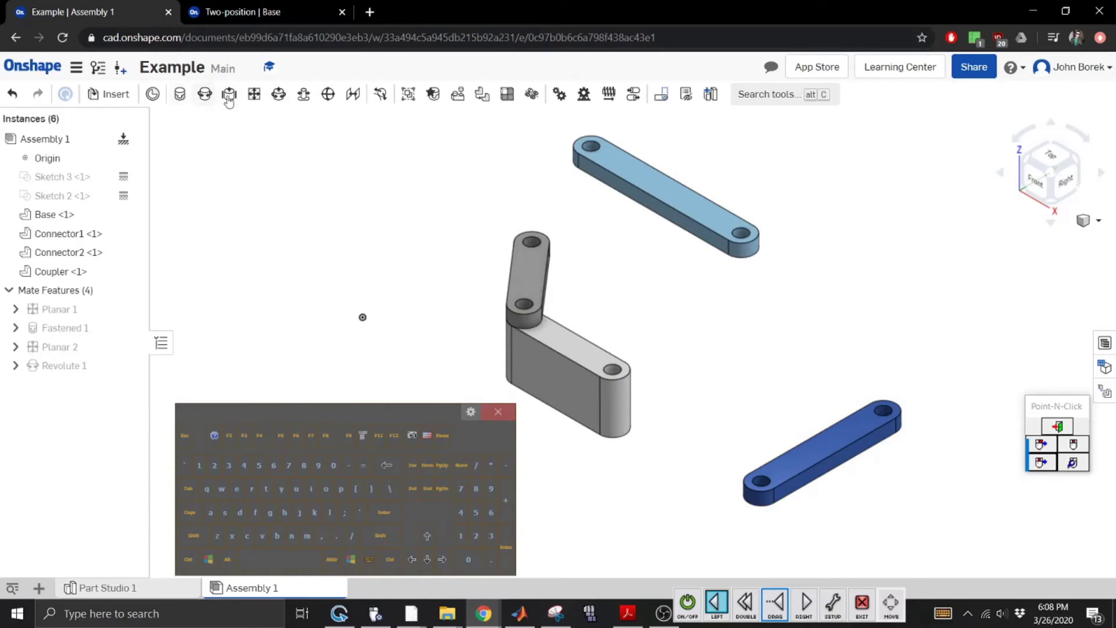
click(254, 94)
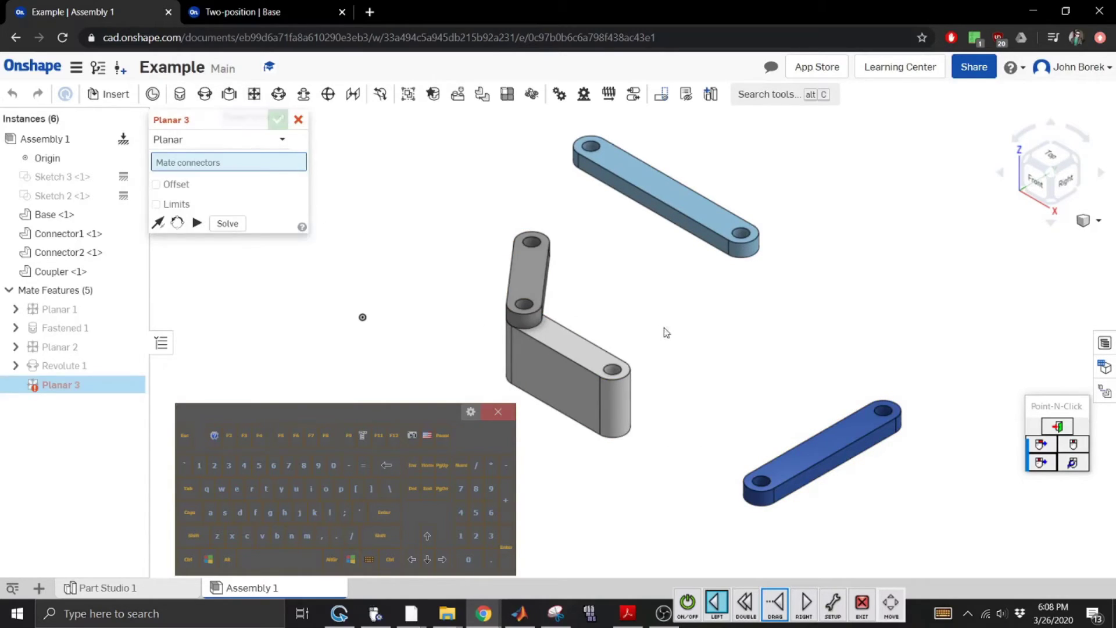
click(812, 460)
click(579, 336)
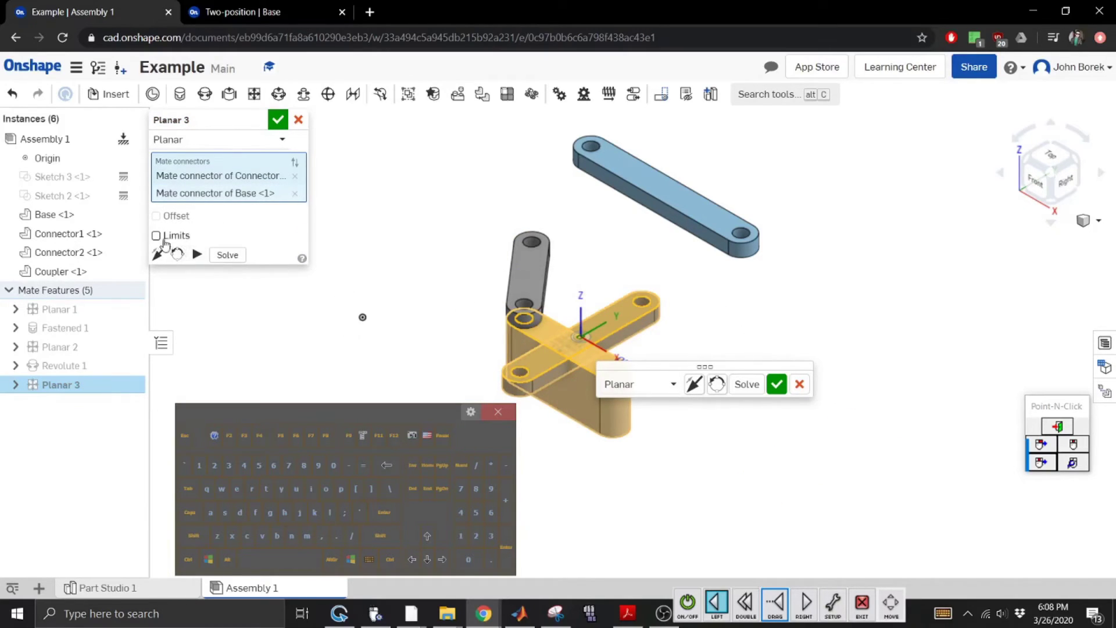
Give Connector2's planar mate a 0.25 in Z offset and slide Connector2 off the Base within its plane.
click(166, 216)
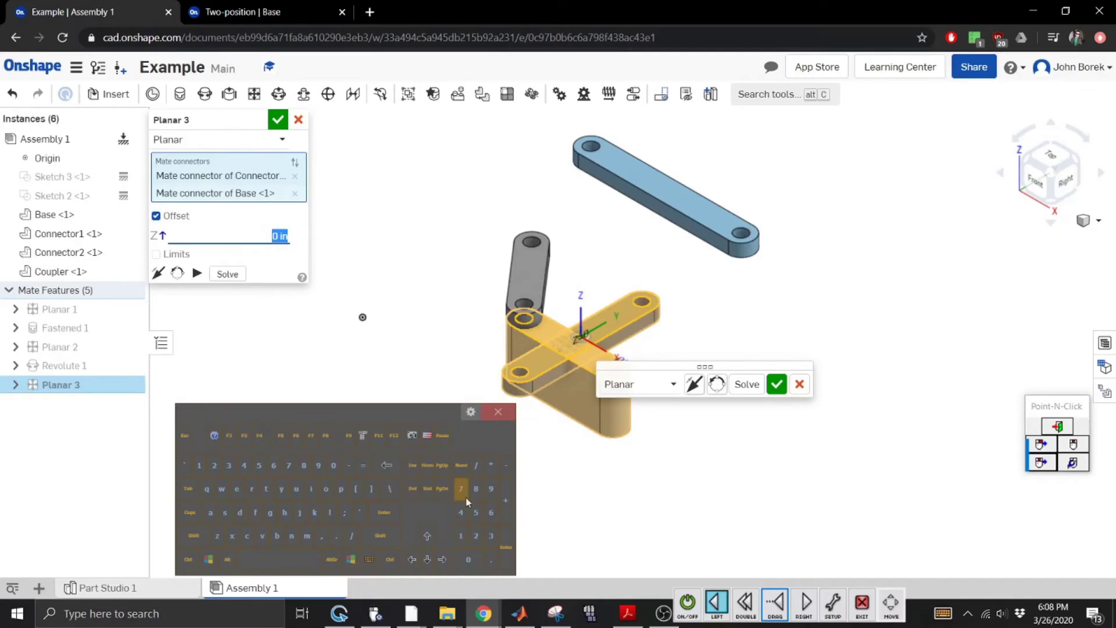
click(490, 560)
click(476, 535)
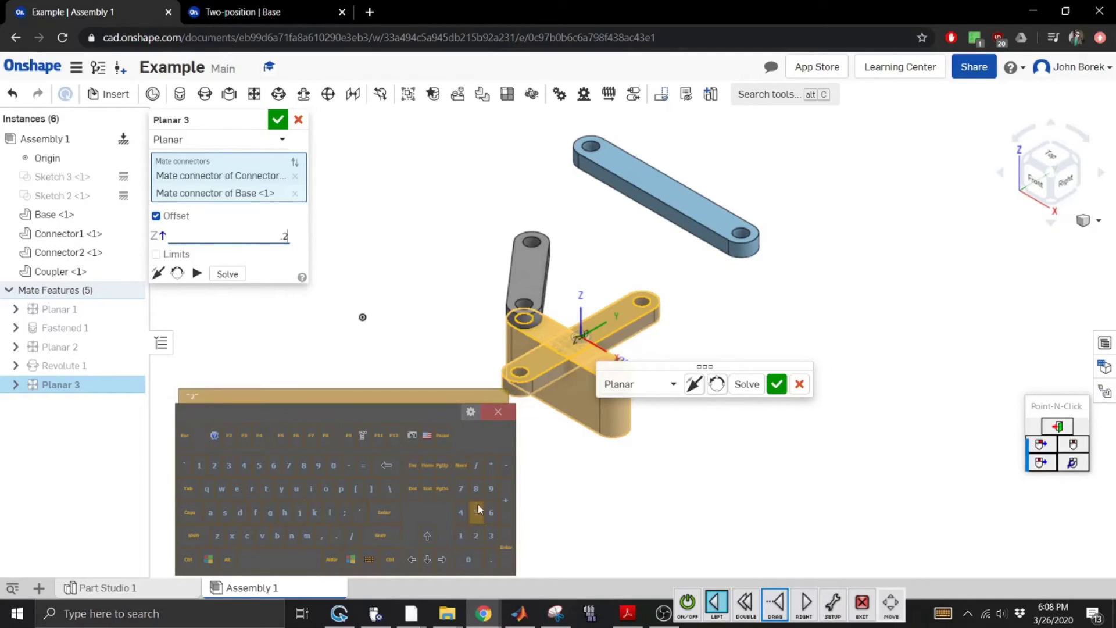
text(5)
click(401, 511)
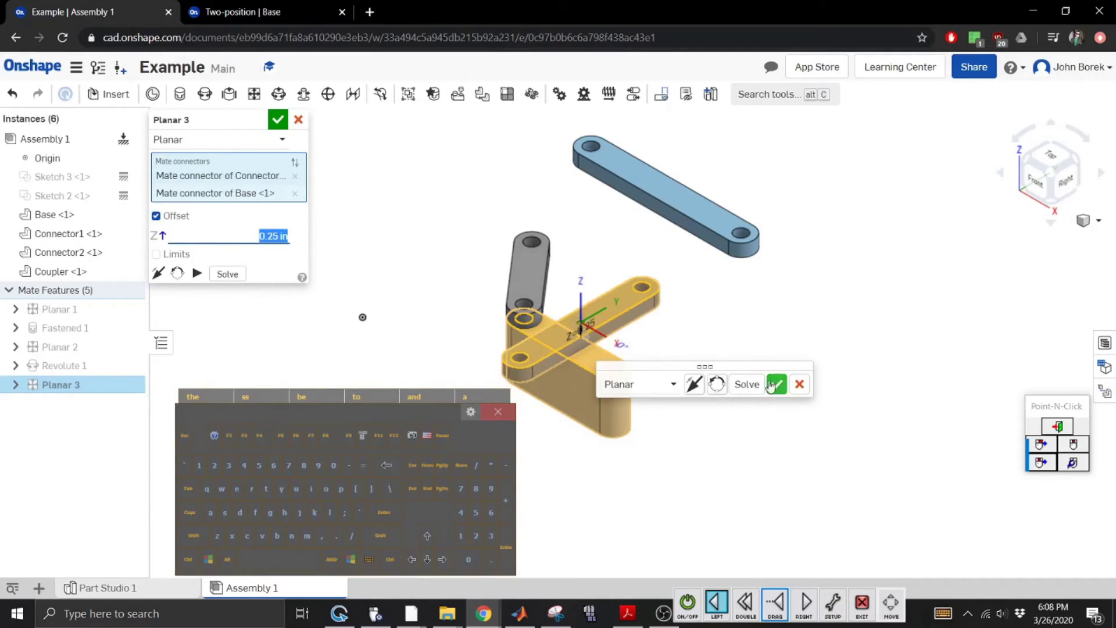
click(775, 383)
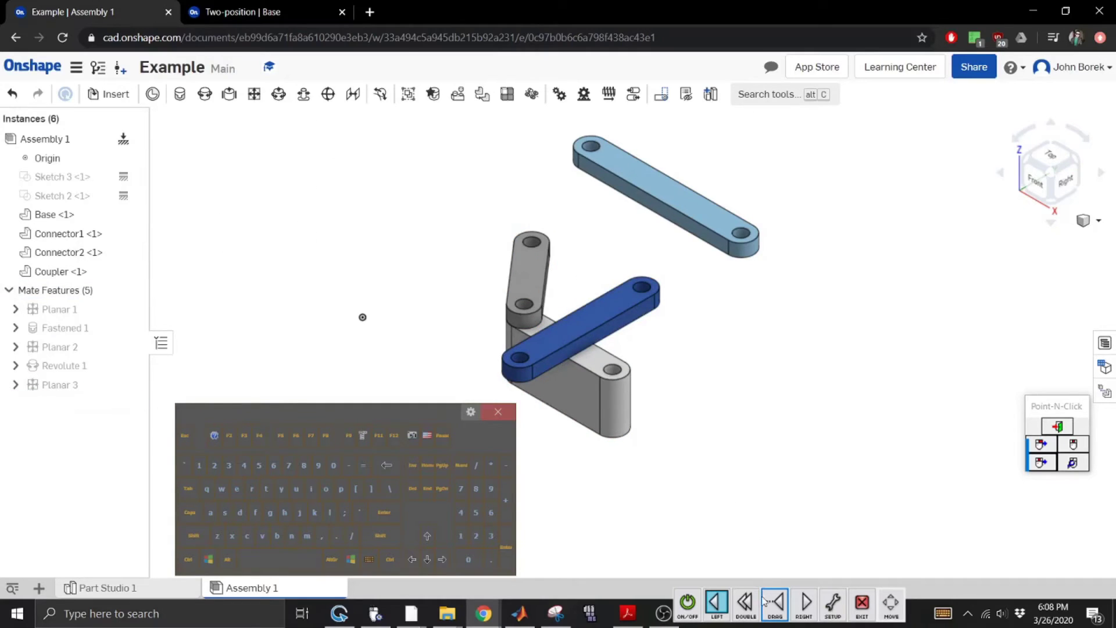
click(774, 618)
drag(584, 330, 730, 338)
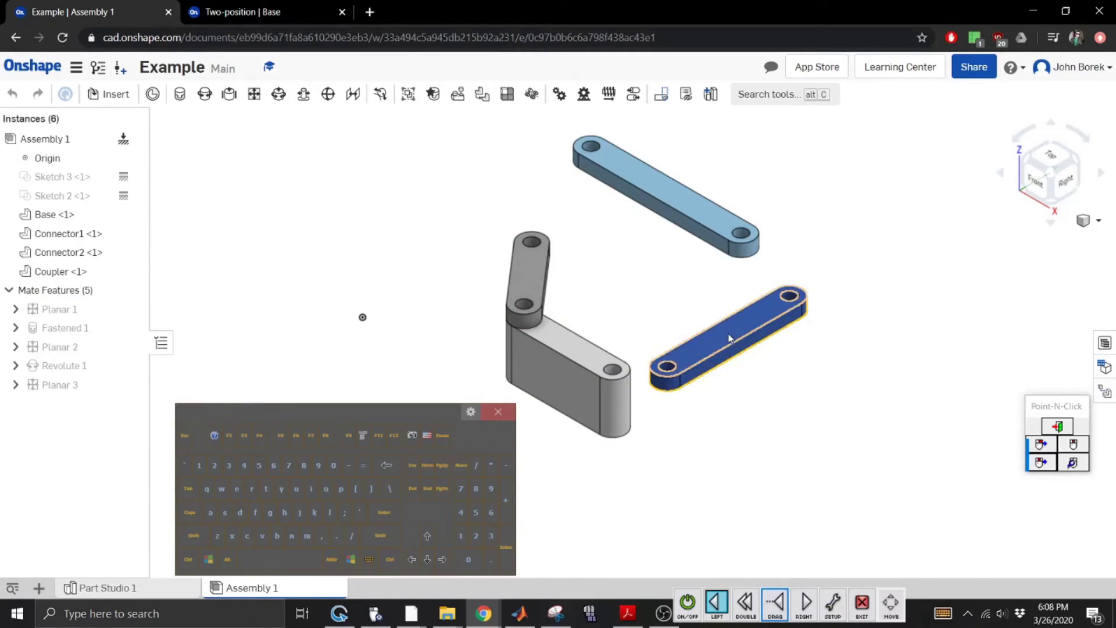
Add a revolute mate between the top edge of the Base's free hole and the top edge of Connector2's nearest hole.
click(1090, 229)
click(1032, 323)
drag(719, 404, 563, 339)
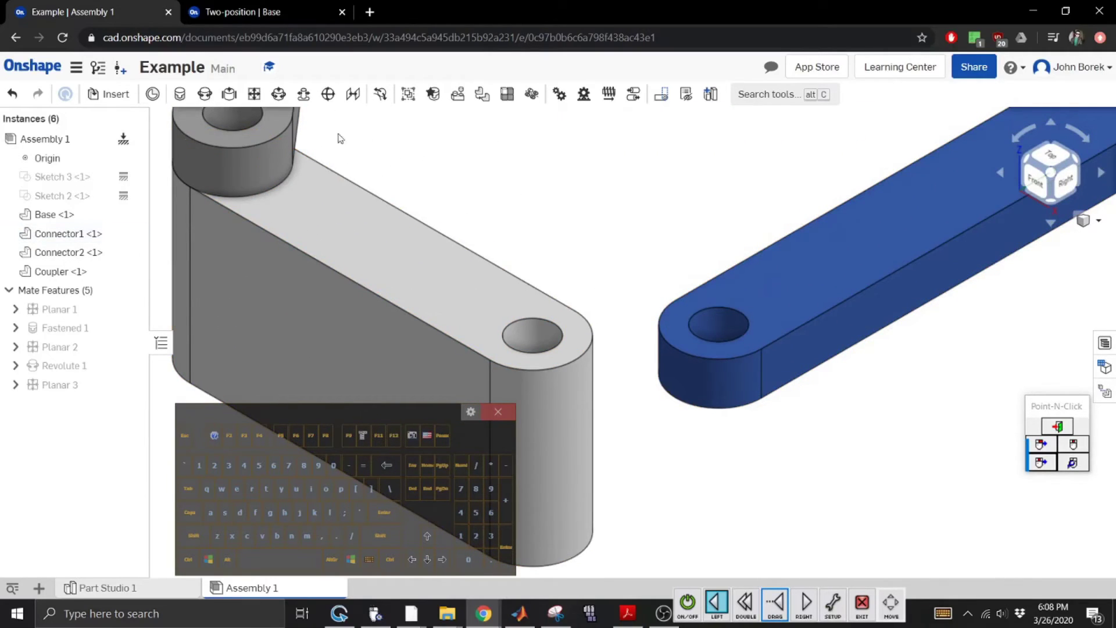
click(199, 97)
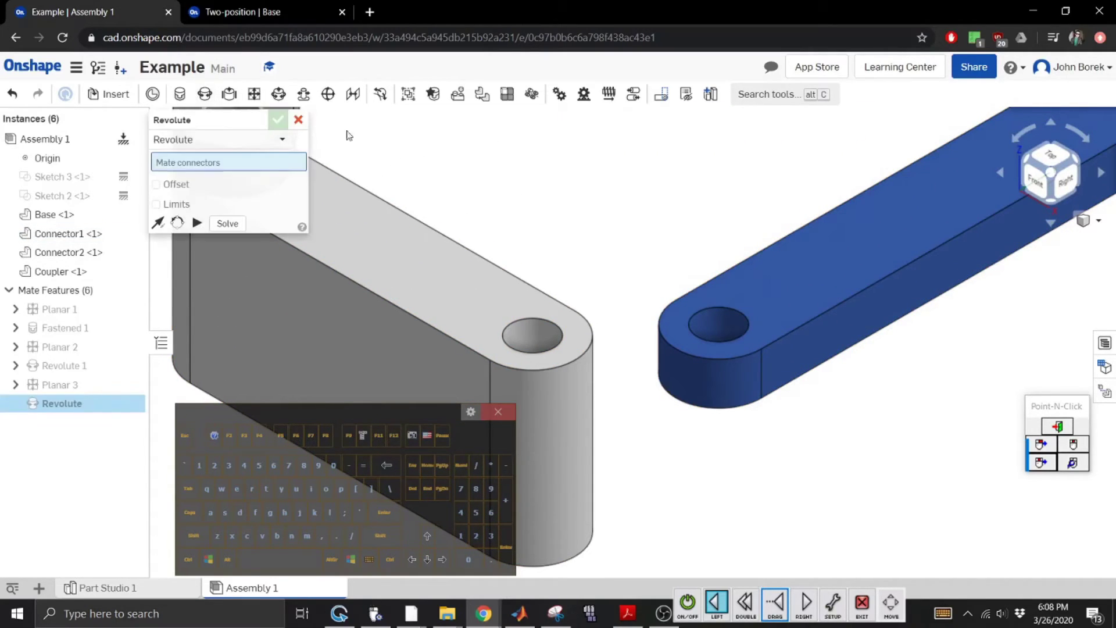
click(534, 363)
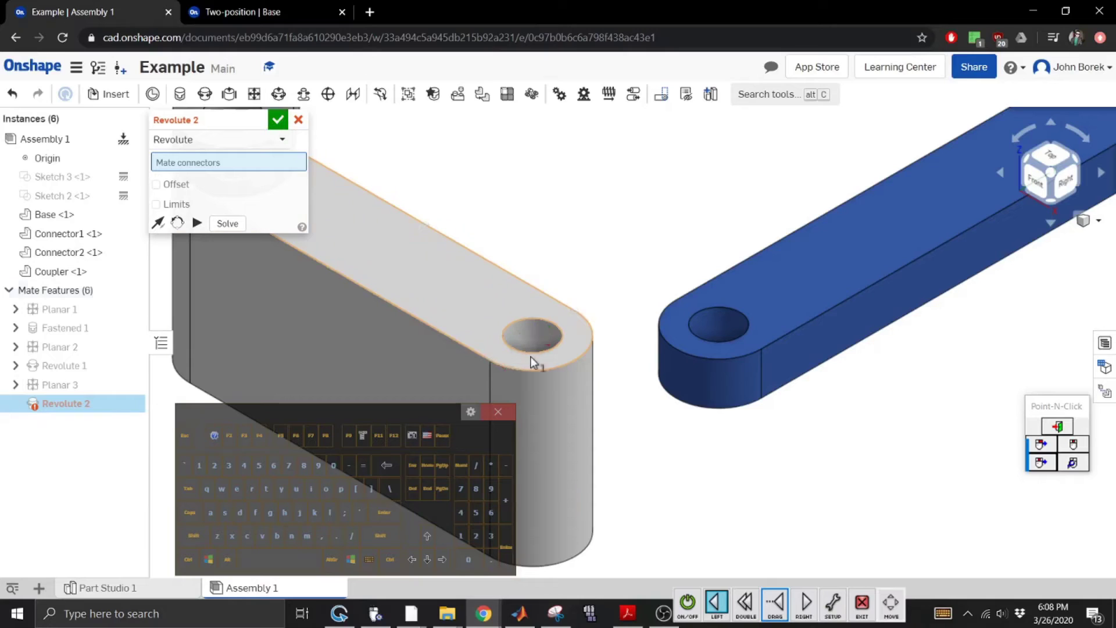
click(716, 343)
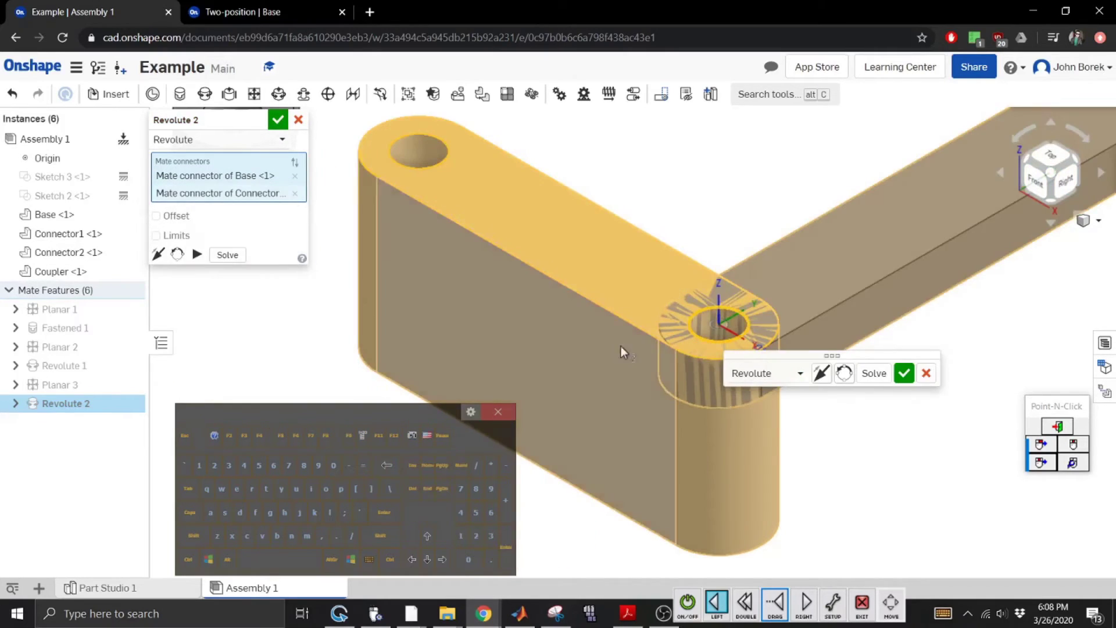
Give the revolute mate between the Base and Connector2 a -0.25 in Z offset.
click(156, 215)
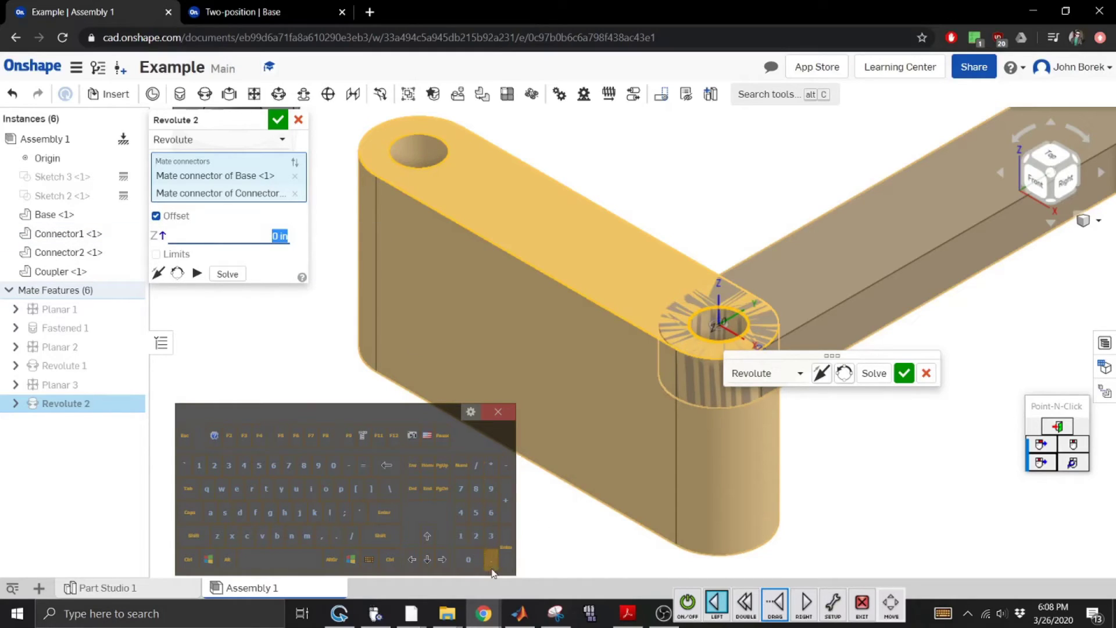
text(0.25)
key(Return)
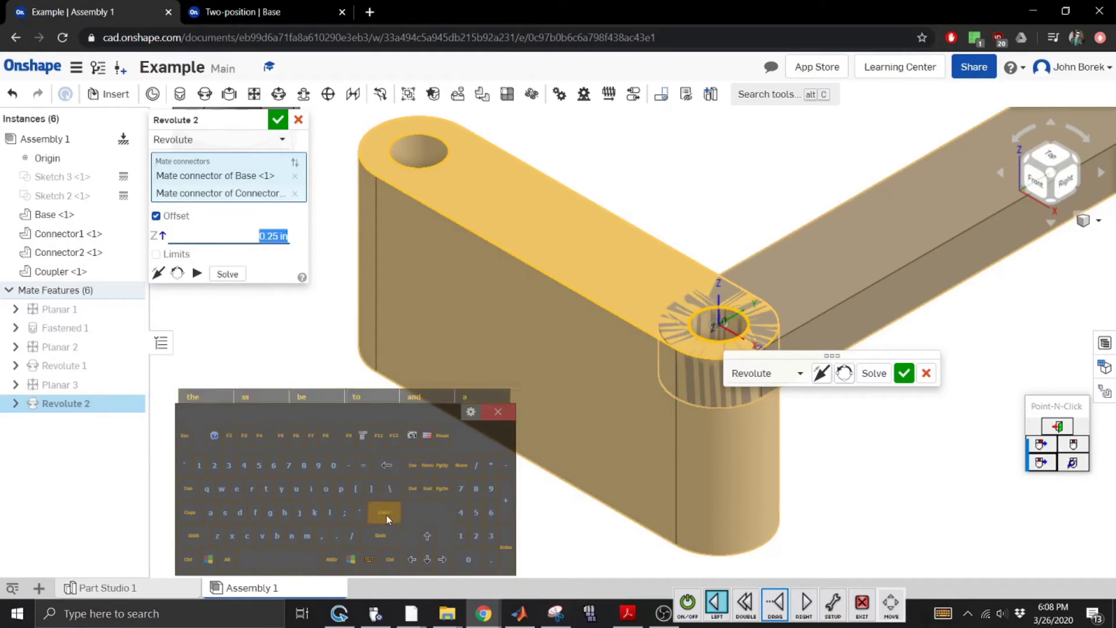
click(251, 240)
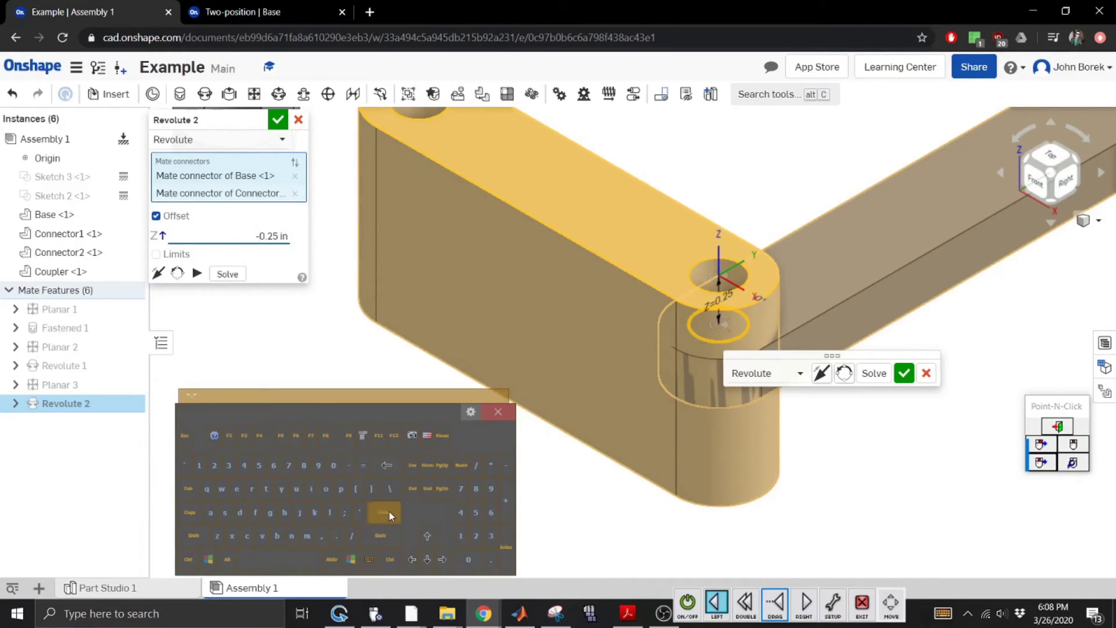
text(-)
key(Return)
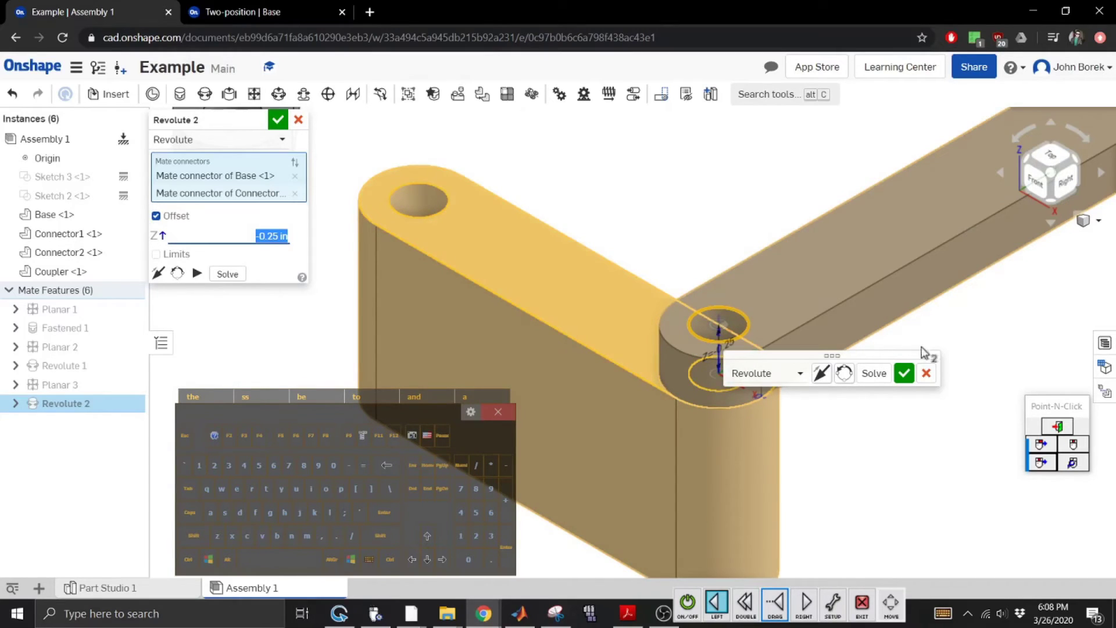
click(903, 372)
click(299, 120)
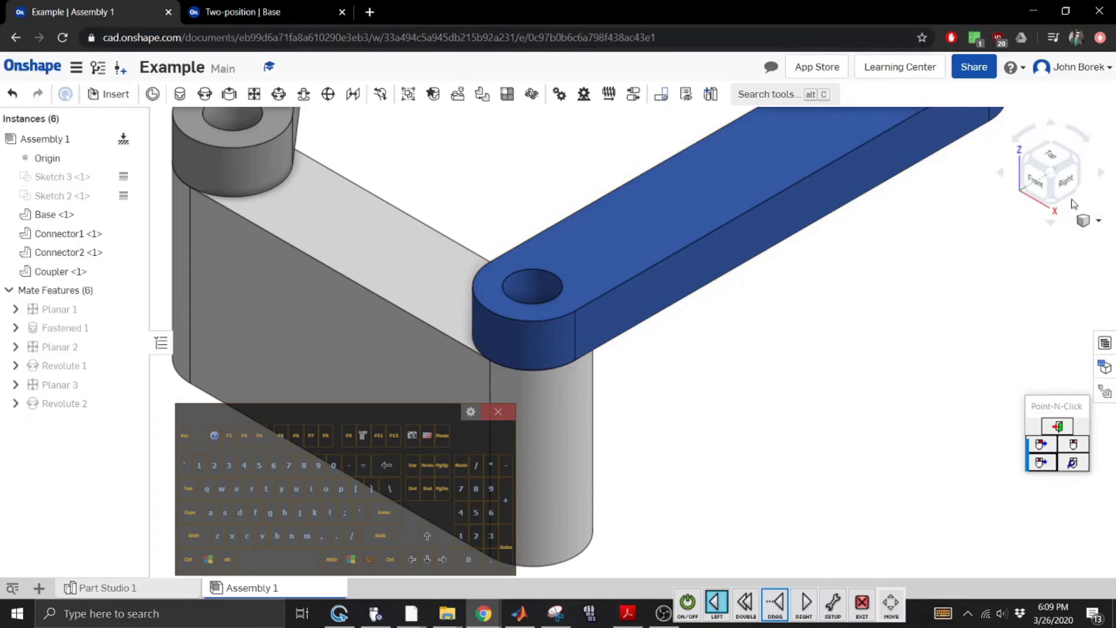
In the isometric view, add a planar mate between the top face of Connector1 and the top face of the Coupler.
click(1097, 221)
click(1049, 240)
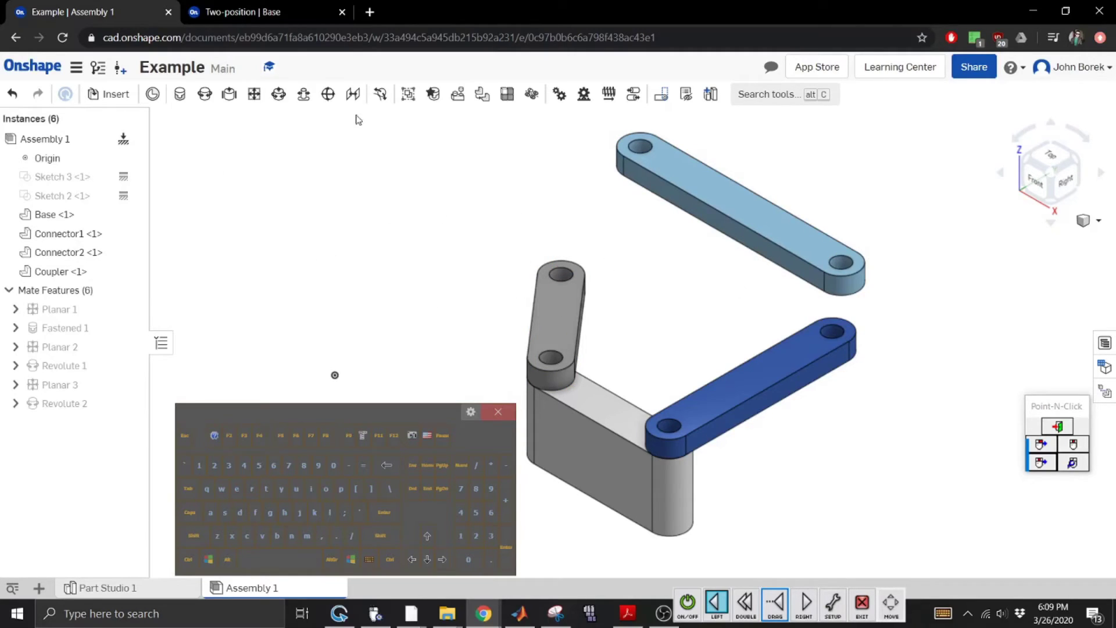
click(254, 93)
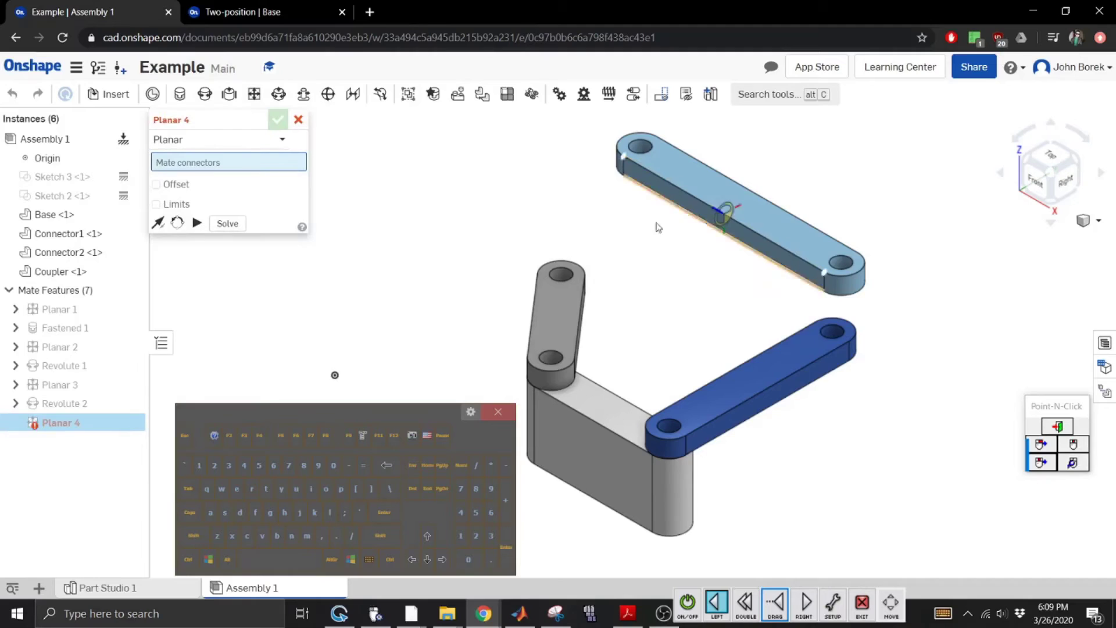
click(571, 292)
click(692, 190)
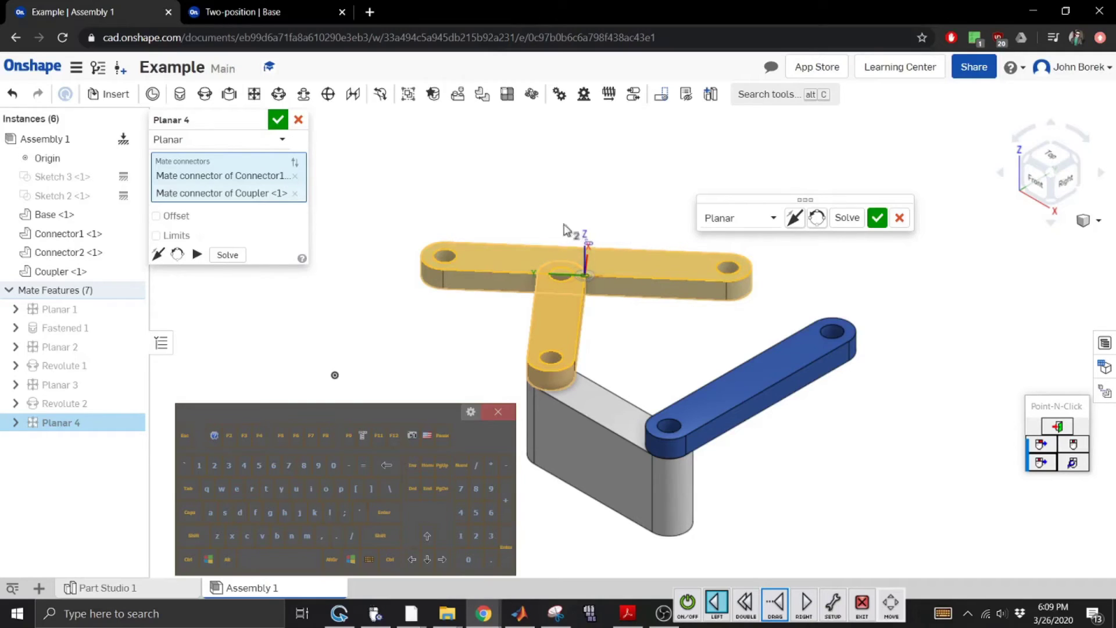
Enable the offset on the Coupler's planar mate and set its Z distance to -0.25 in.
click(171, 221)
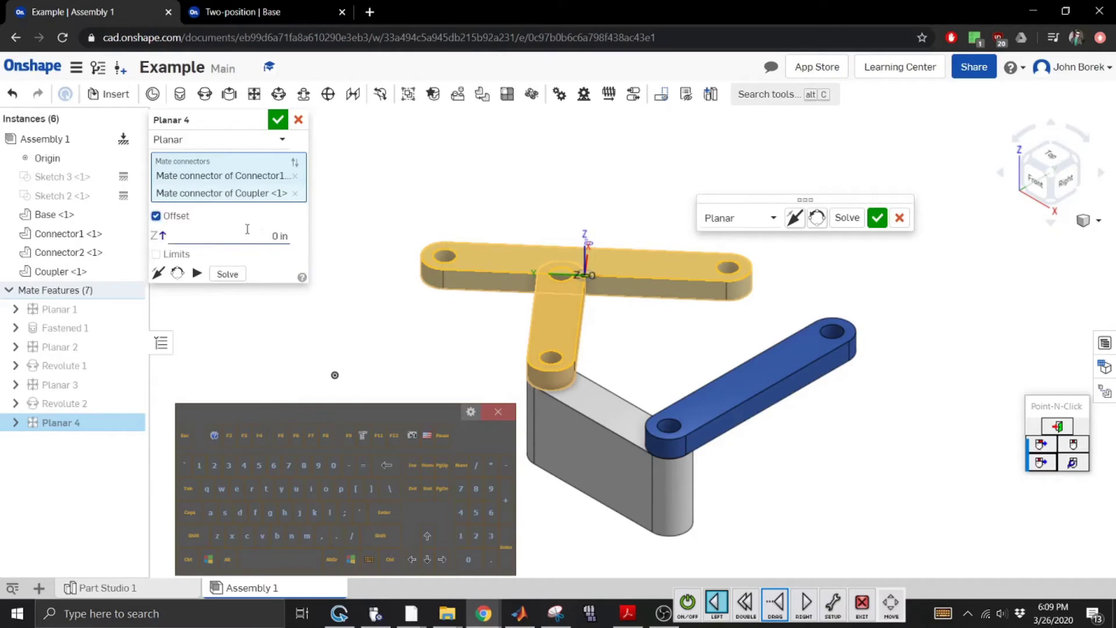
click(504, 464)
click(491, 559)
click(476, 535)
click(476, 512)
click(373, 517)
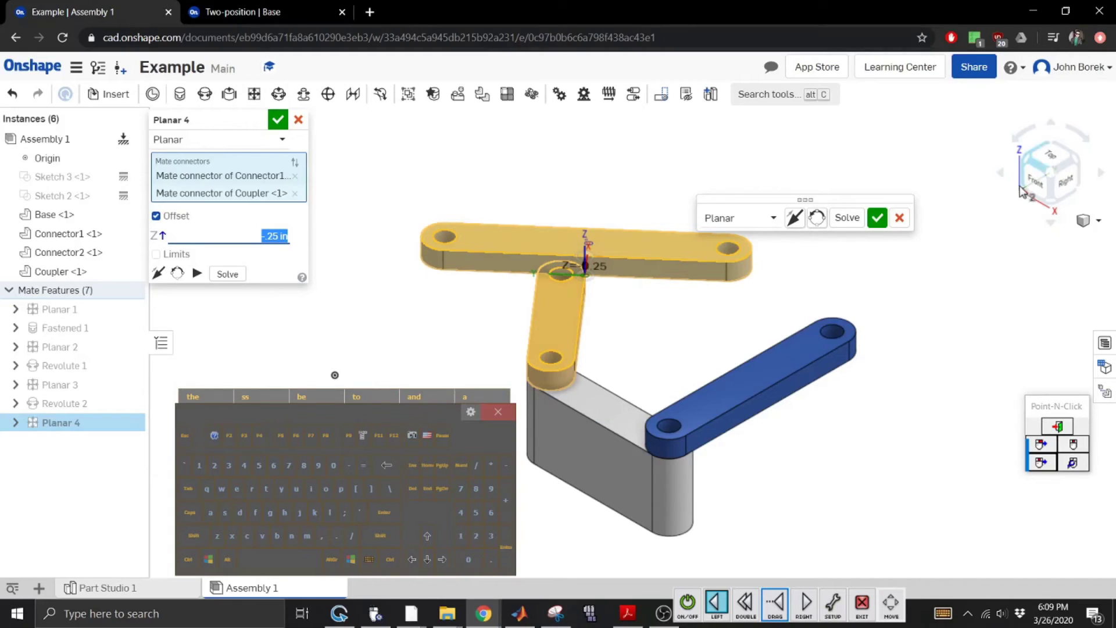
Check the Coupler from the front and set its planar mate's Z offset to 0.25 in.
drag(1045, 189, 962, 188)
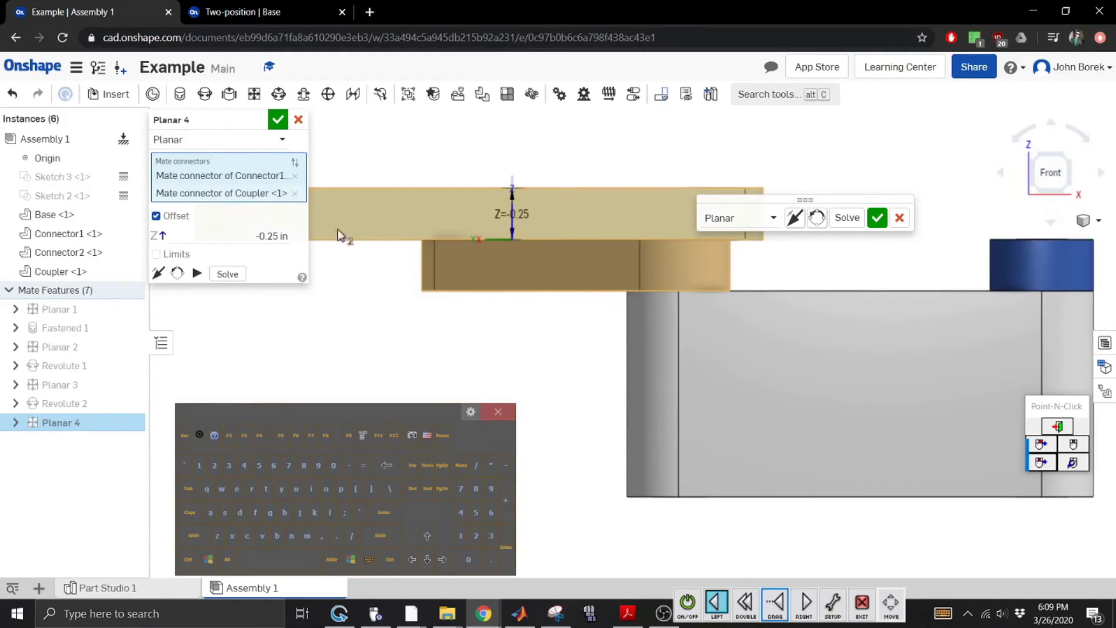
click(256, 235)
click(262, 235)
click(397, 514)
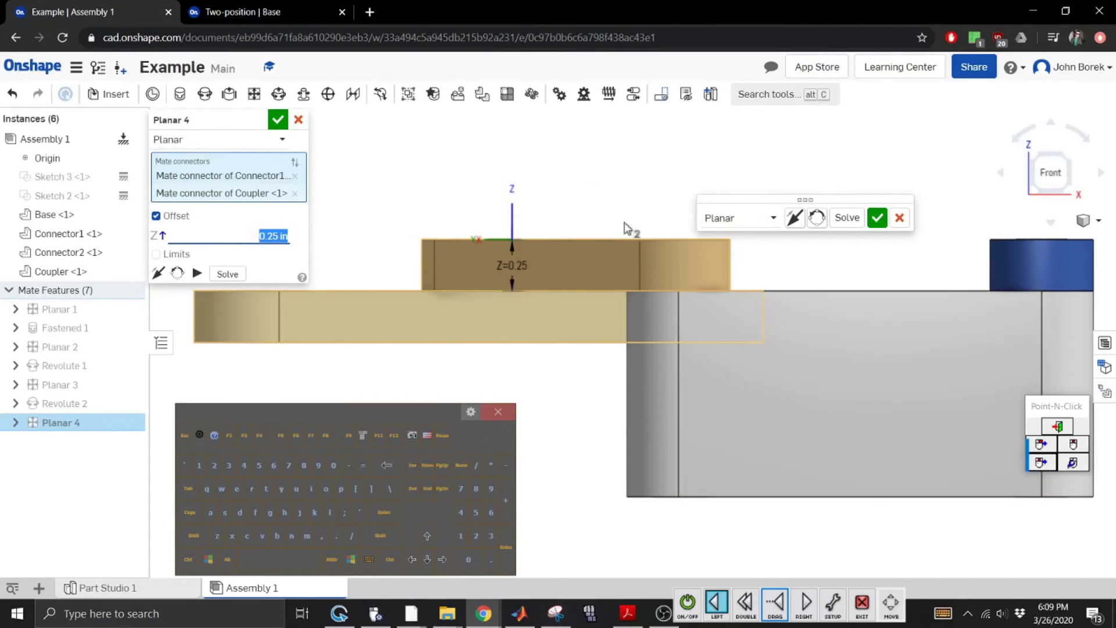
click(877, 217)
key(Escape)
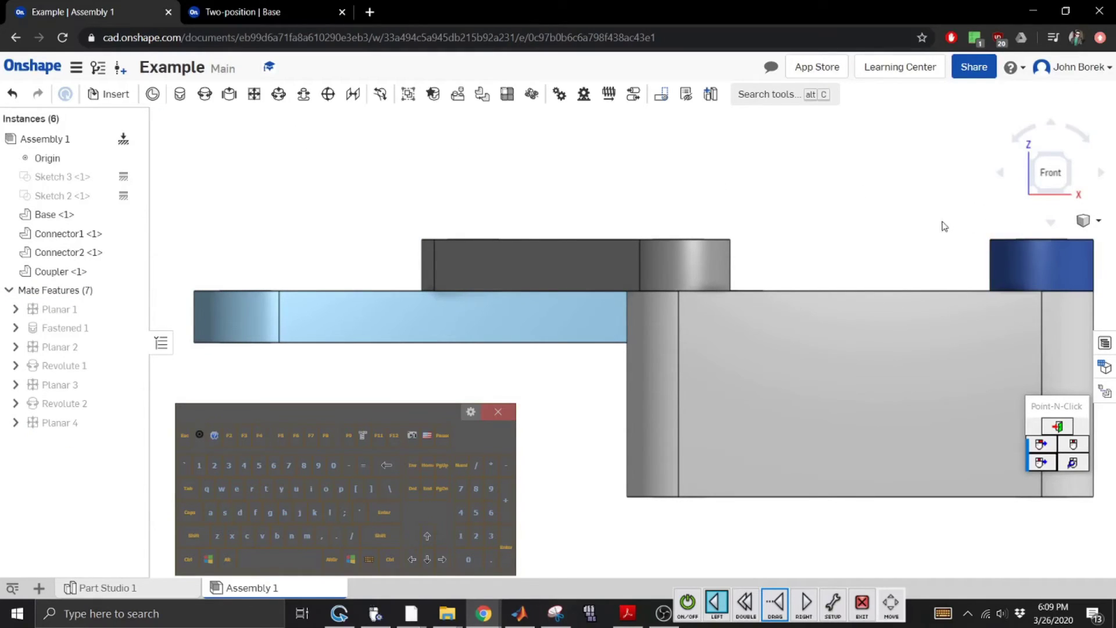
In the isometric view, slide the Coupler within its plane until it is clear of Connector1.
click(1081, 222)
click(1016, 239)
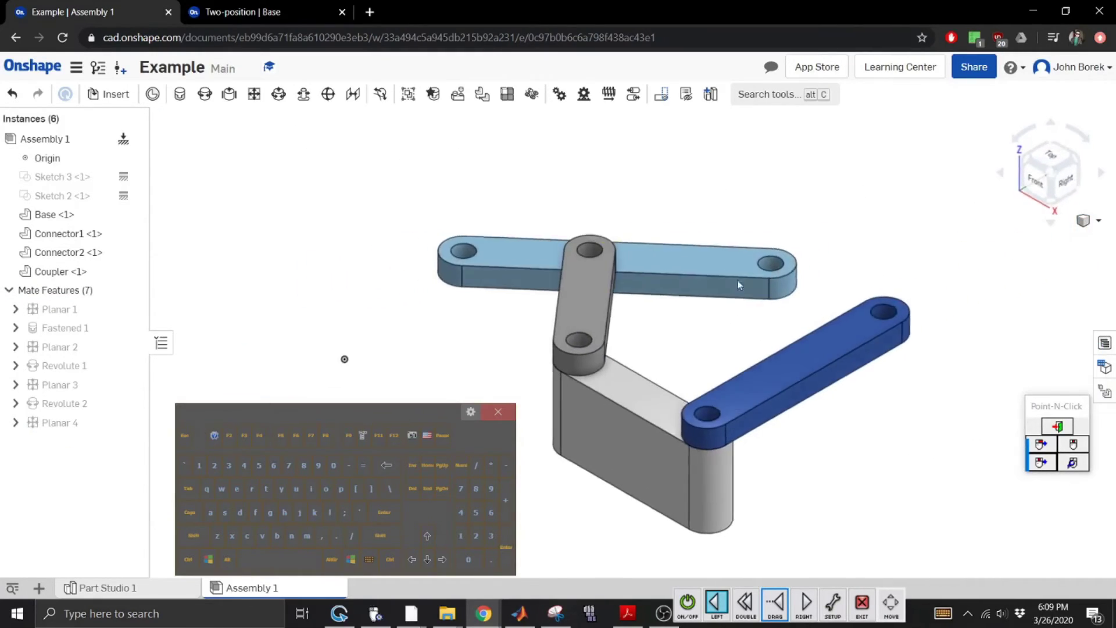
click(775, 603)
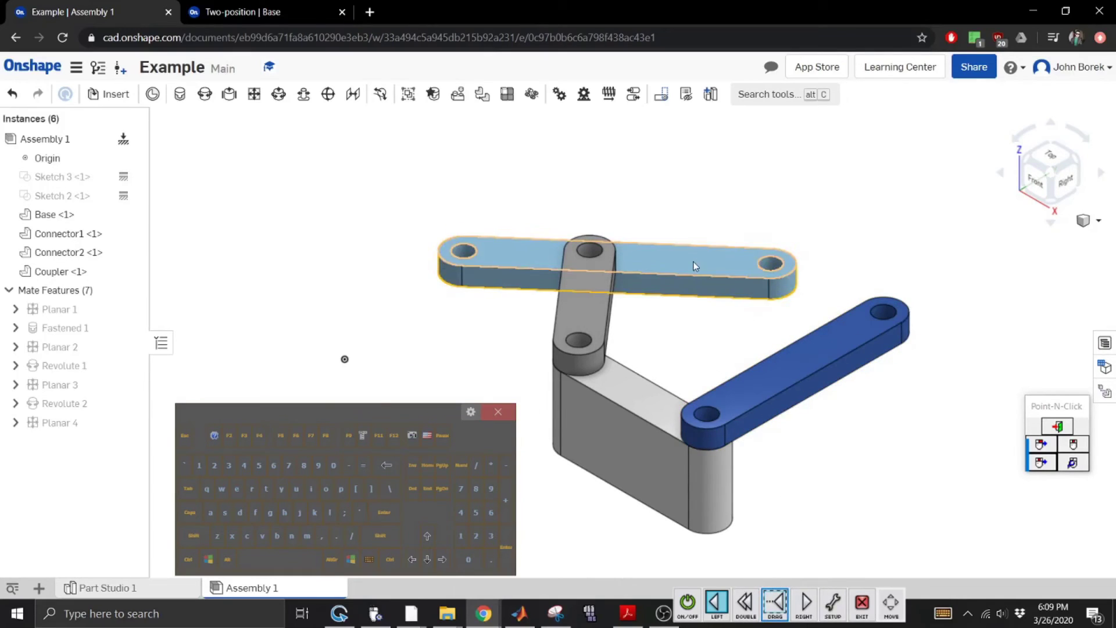
drag(696, 267, 859, 220)
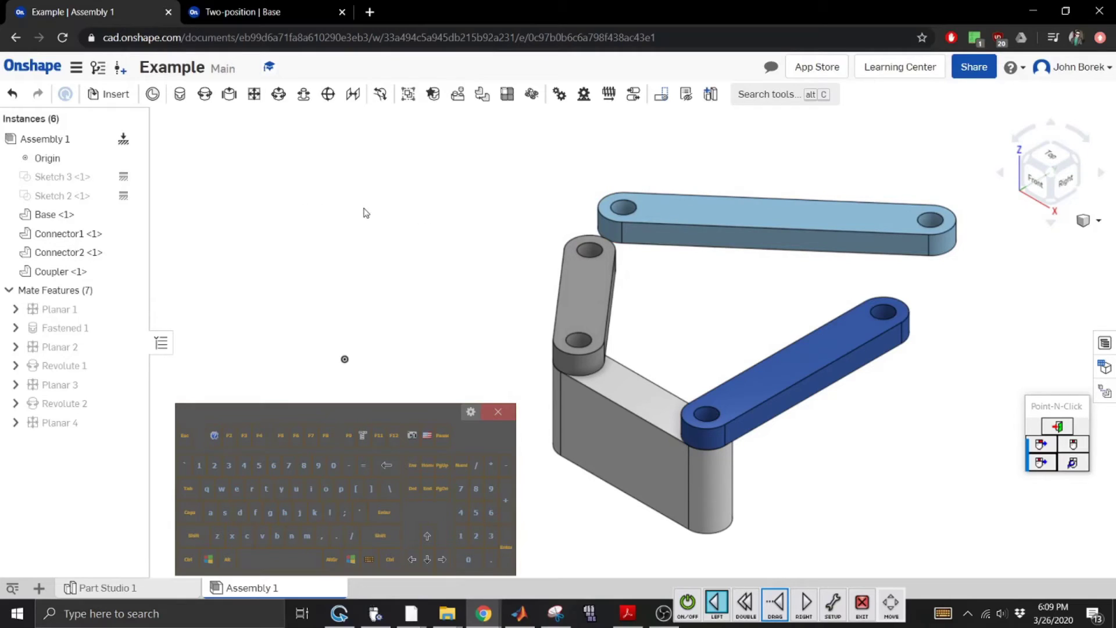
click(687, 603)
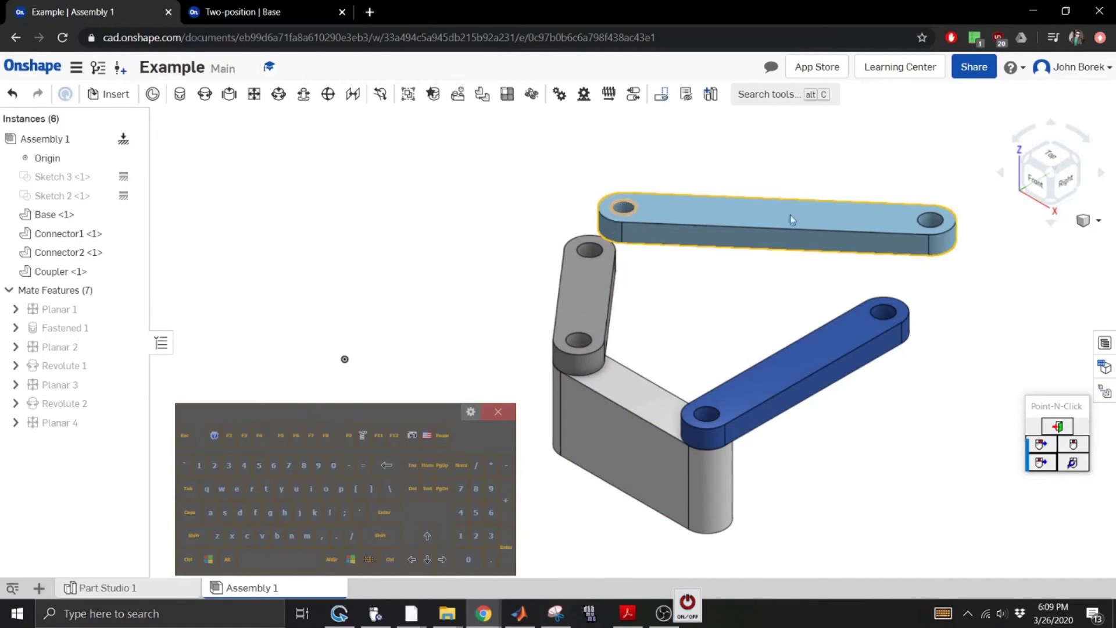
click(694, 609)
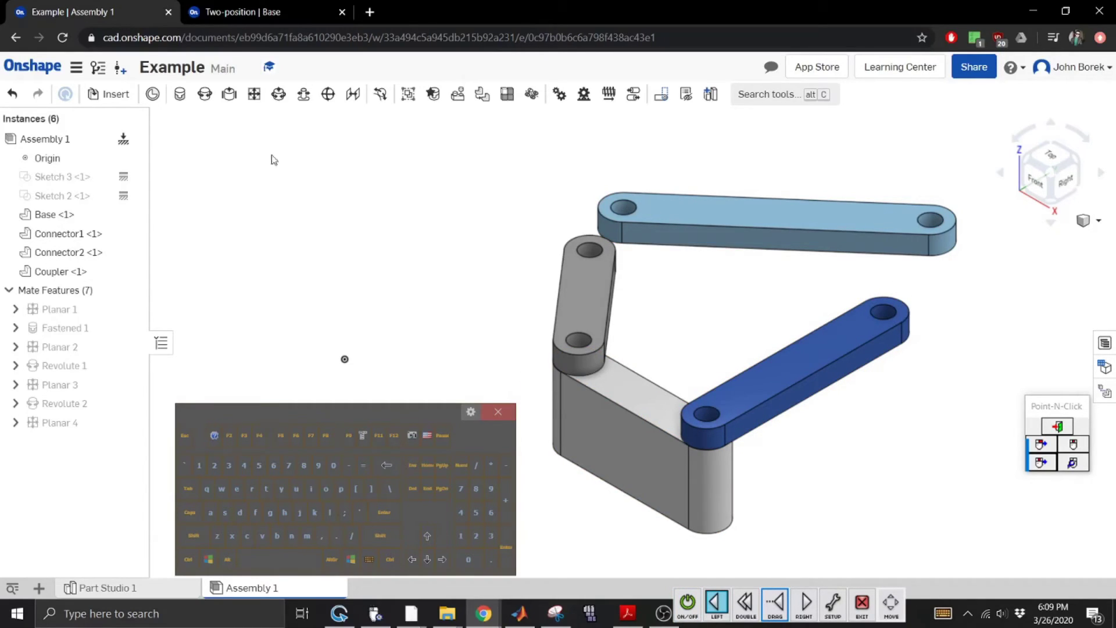
click(205, 94)
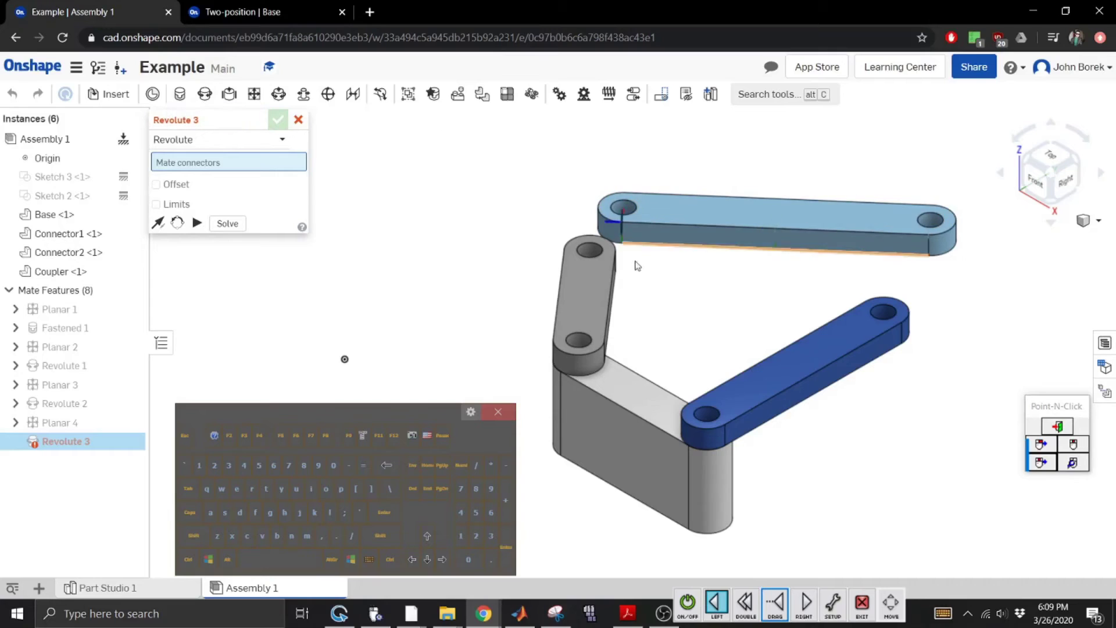
click(594, 263)
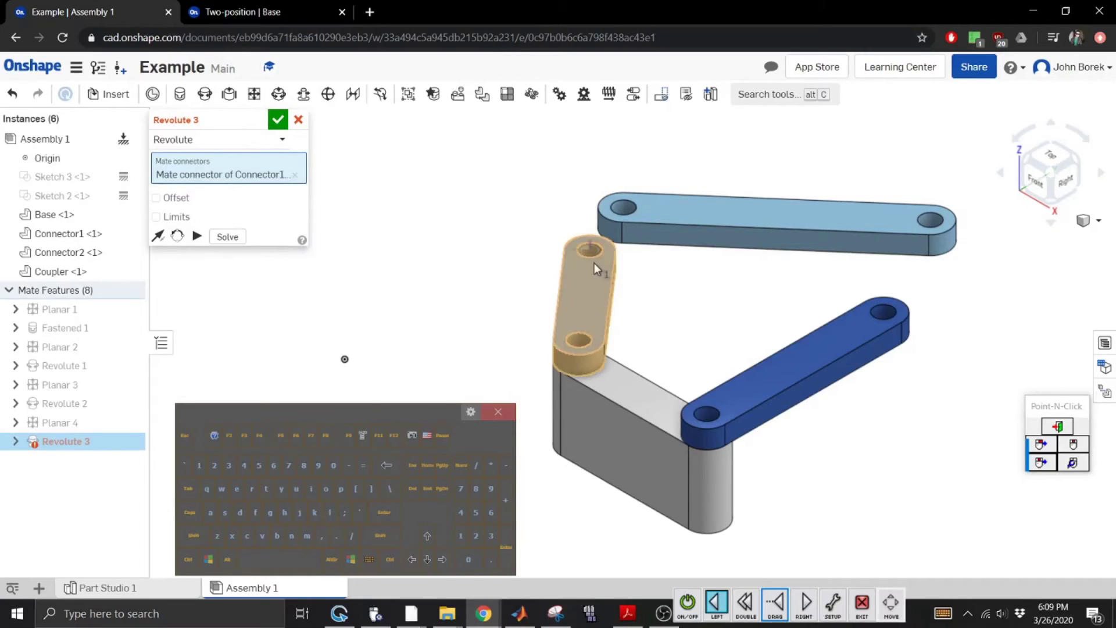
click(641, 214)
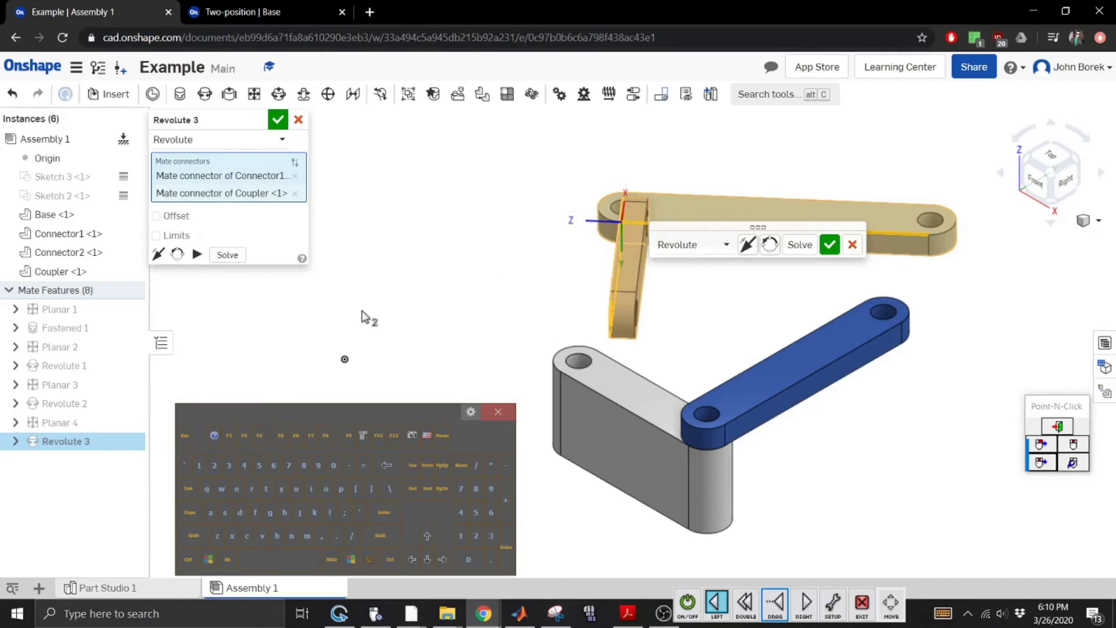
click(852, 245)
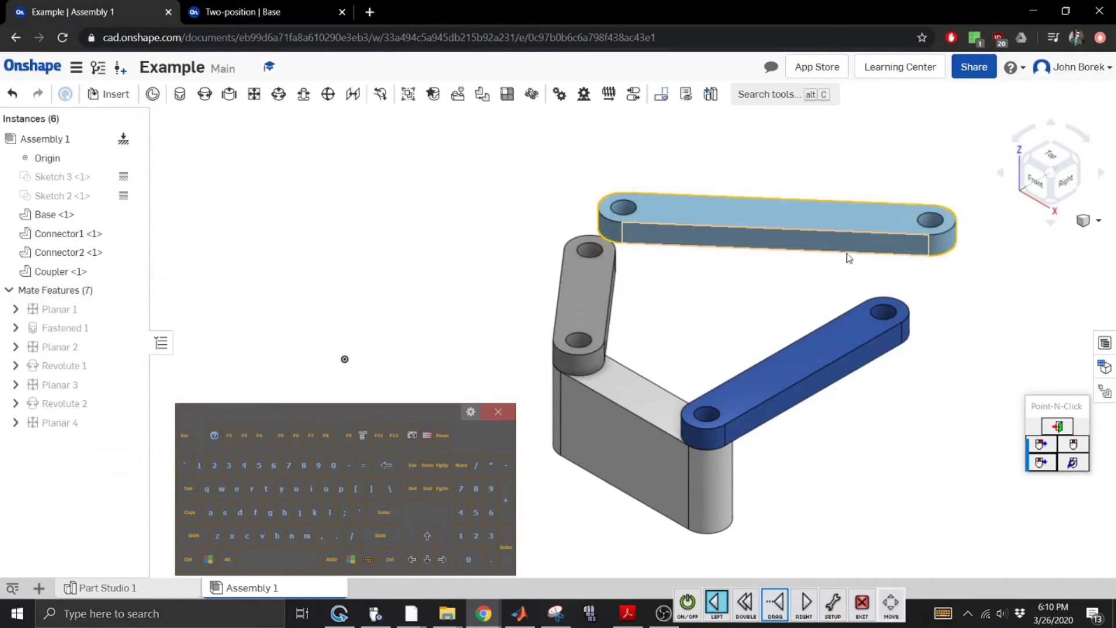
Add a revolute mate between the top edge of Connector1's free hole and the top edge of the Coupler's nearest hole.
click(1098, 221)
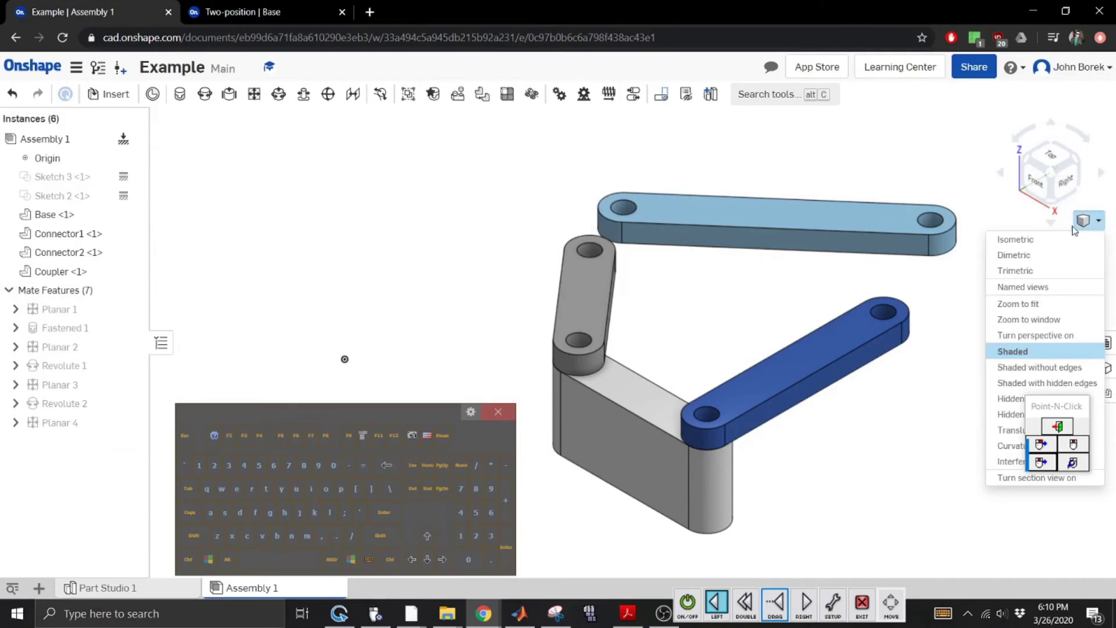
click(1040, 320)
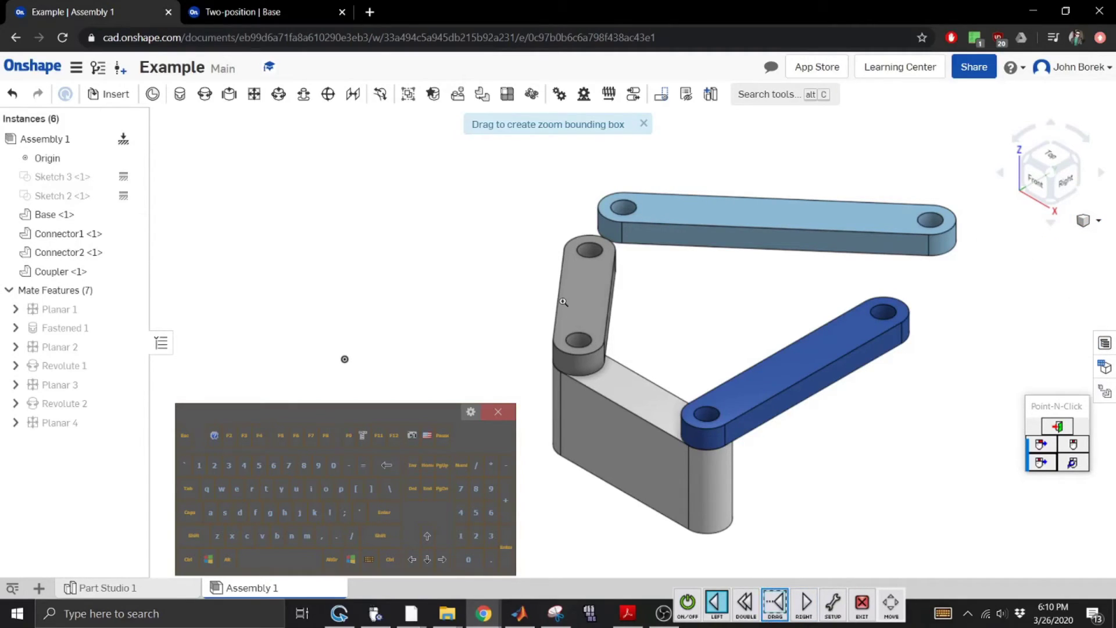
drag(561, 297, 639, 159)
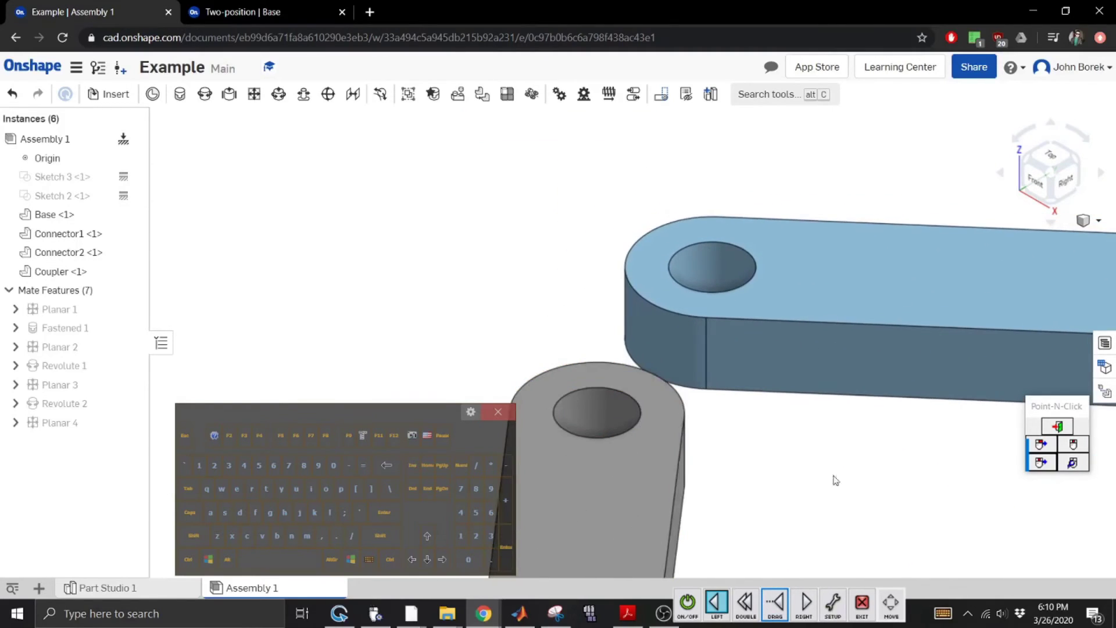
click(205, 94)
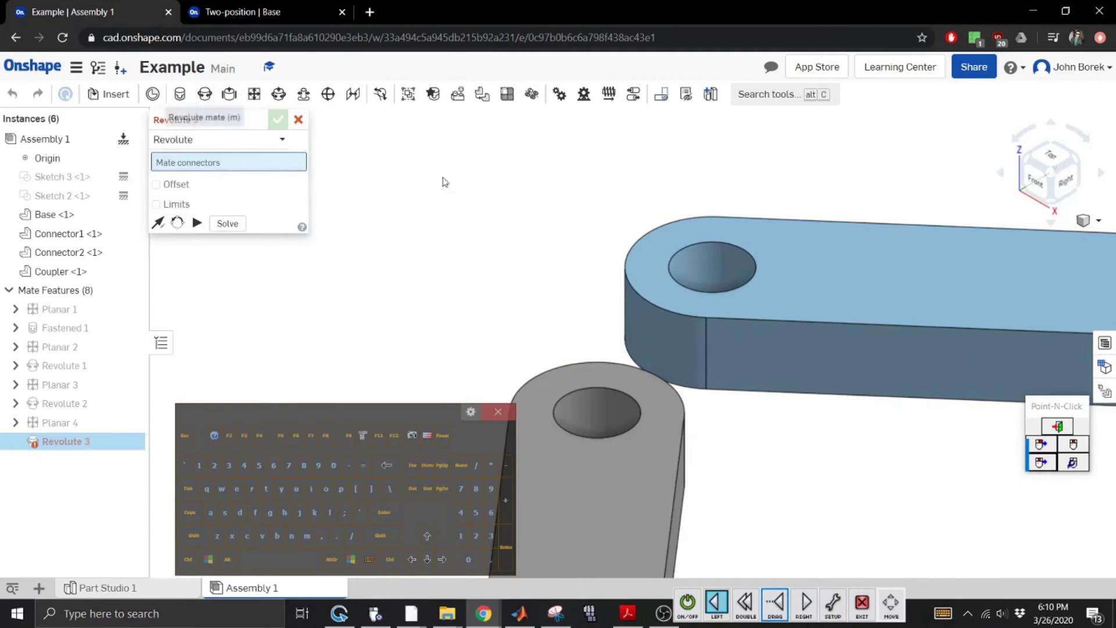
click(591, 447)
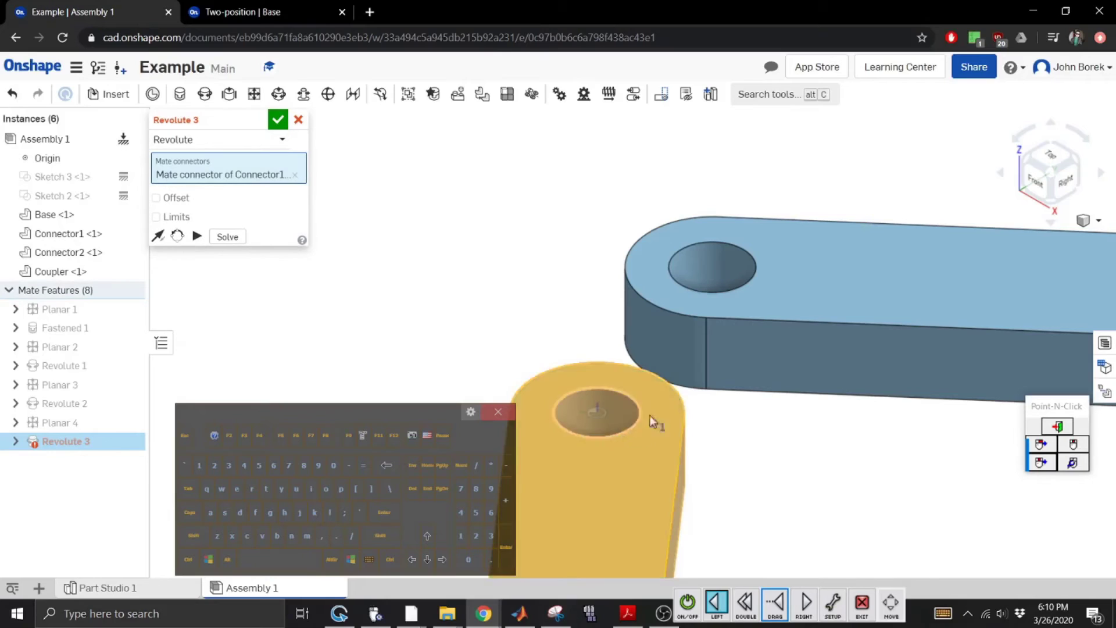
click(755, 287)
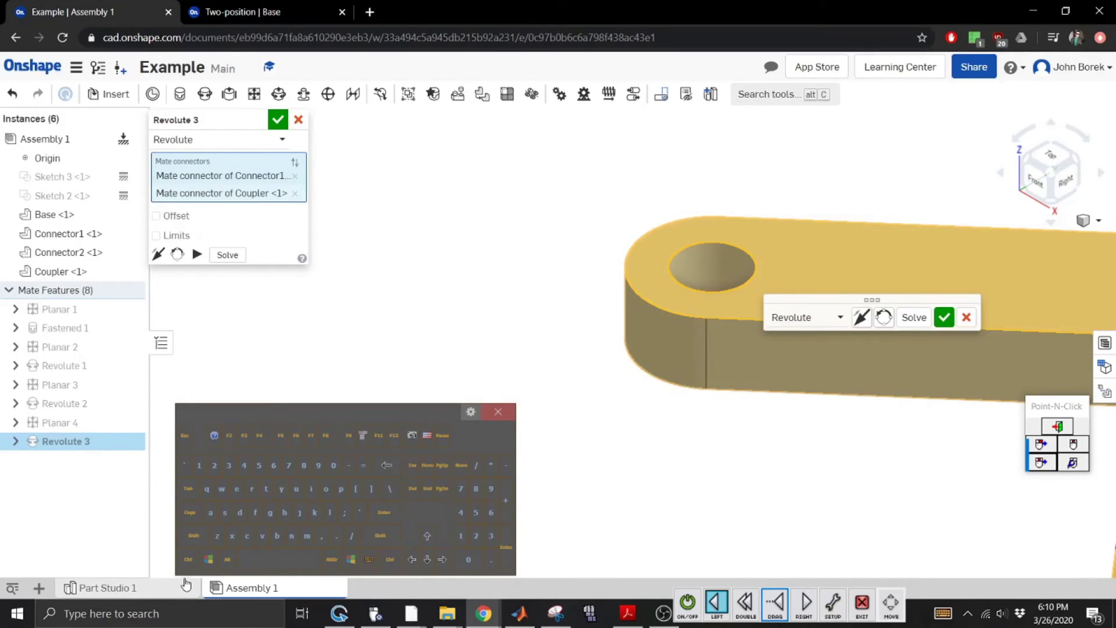
key(Delete)
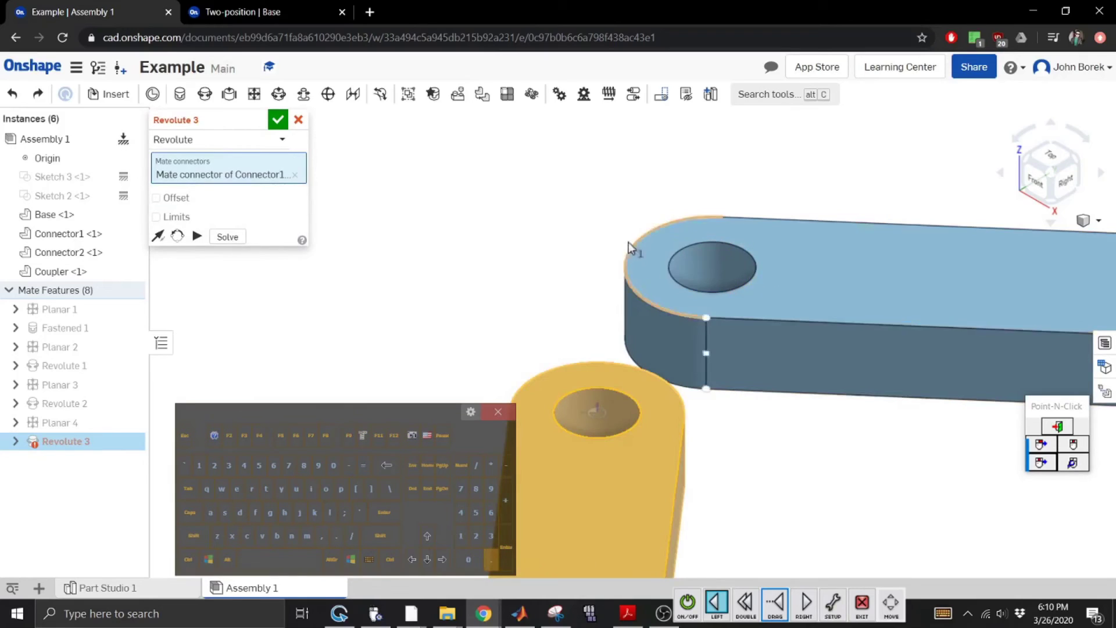
click(751, 280)
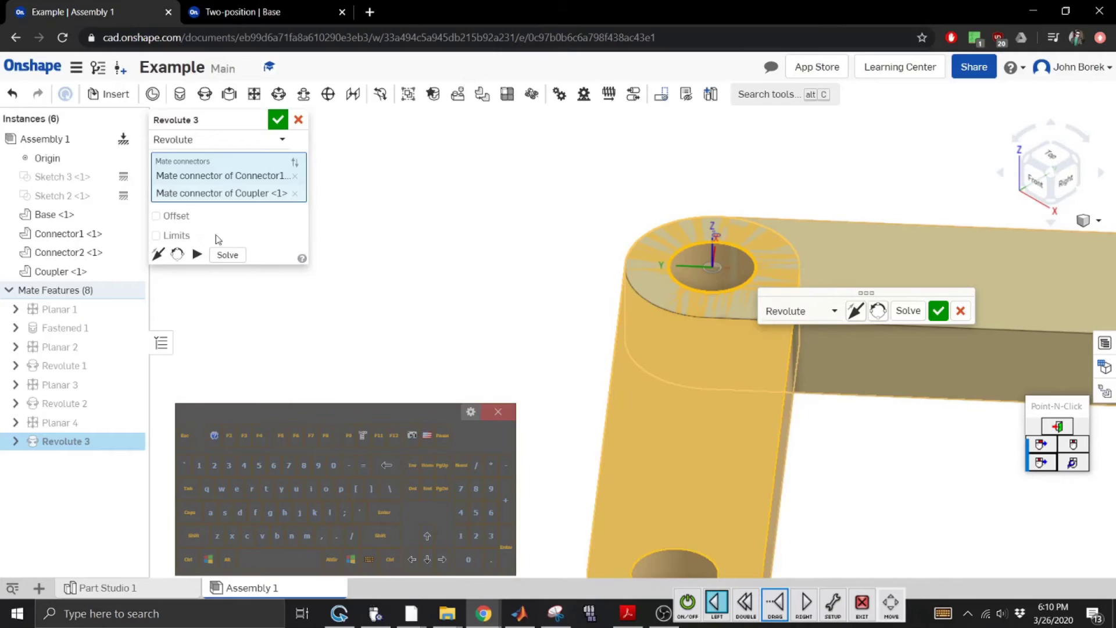
Give the revolute mate between Connector1 and the Coupler a 0.25 in Z offset.
click(166, 217)
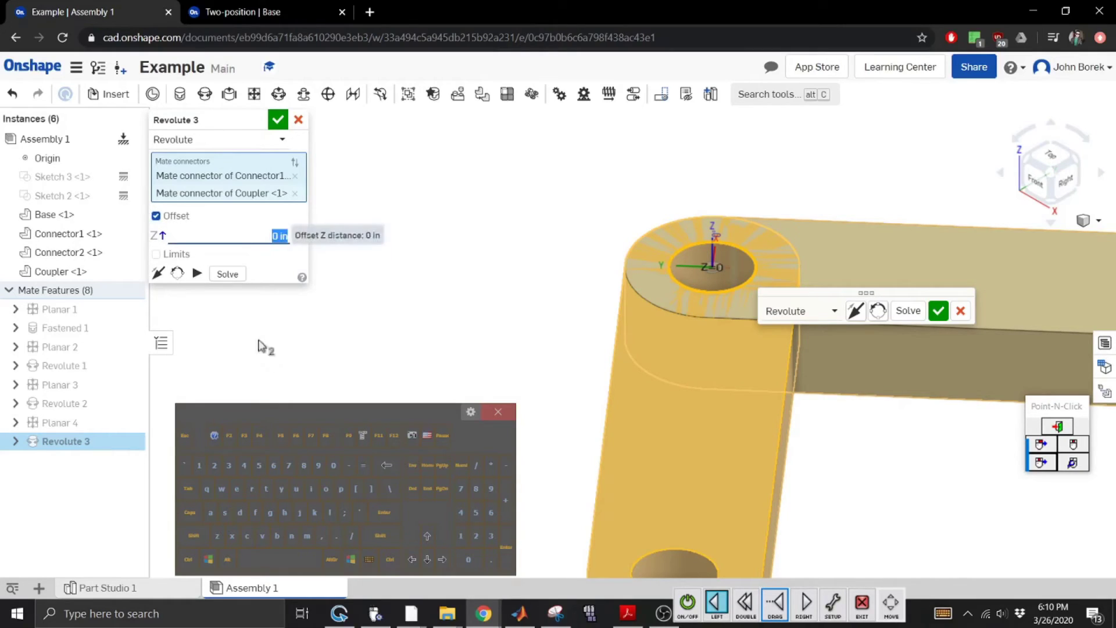
click(490, 559)
click(478, 534)
click(475, 514)
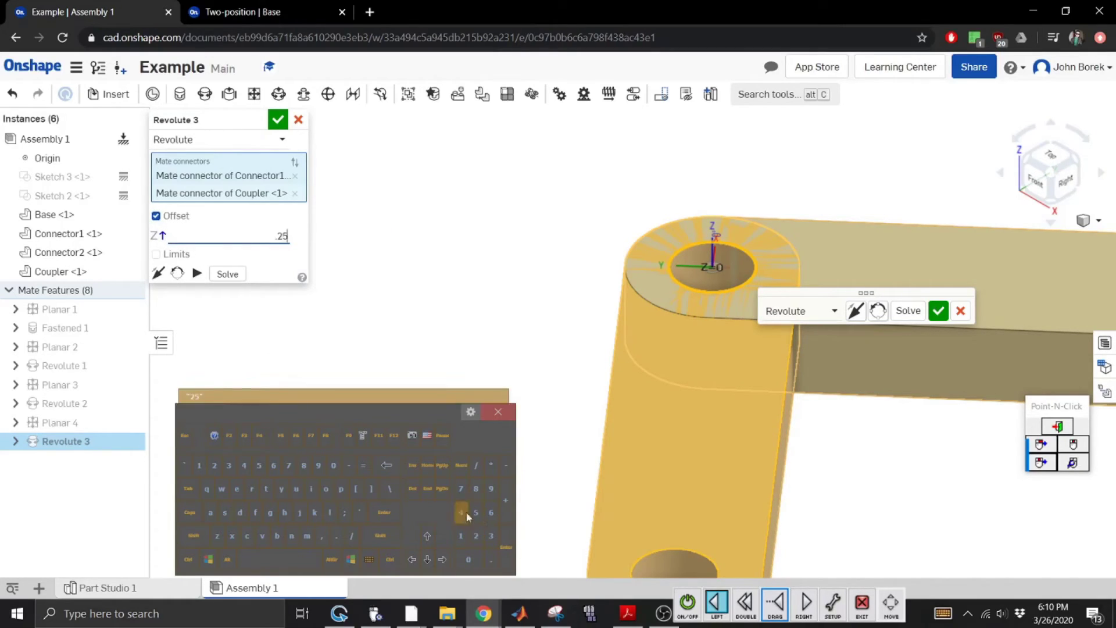
click(381, 513)
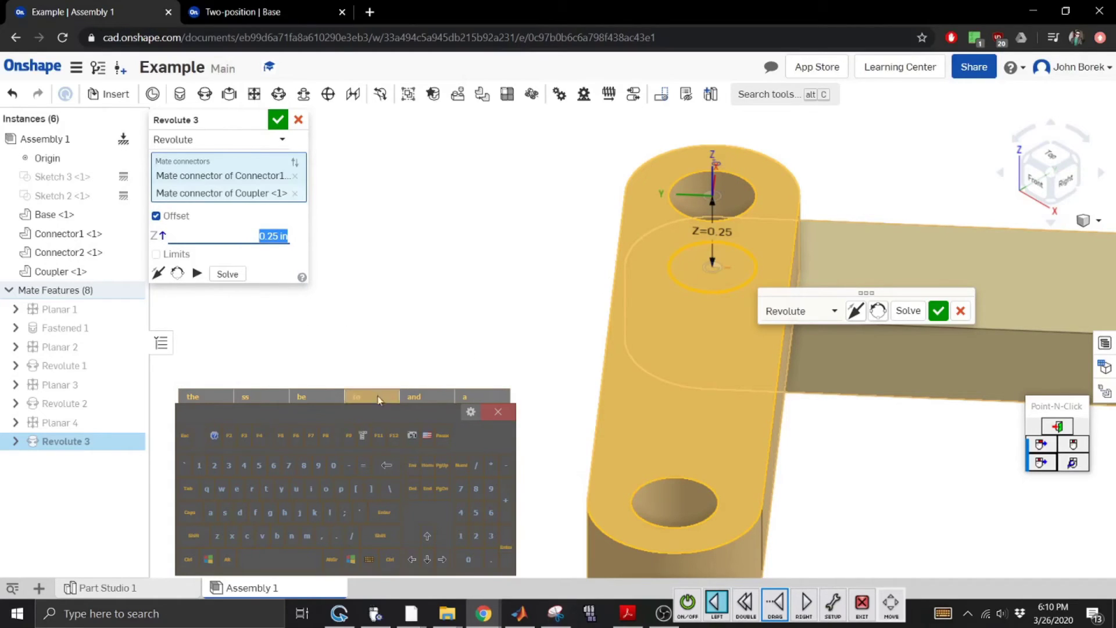
click(938, 311)
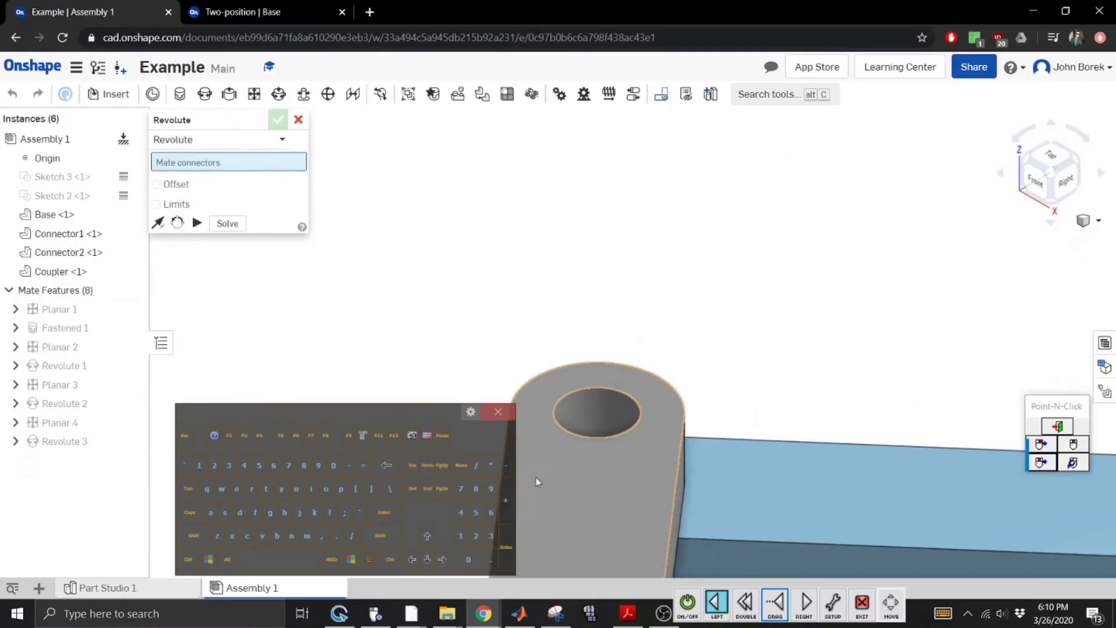
click(299, 121)
click(1093, 220)
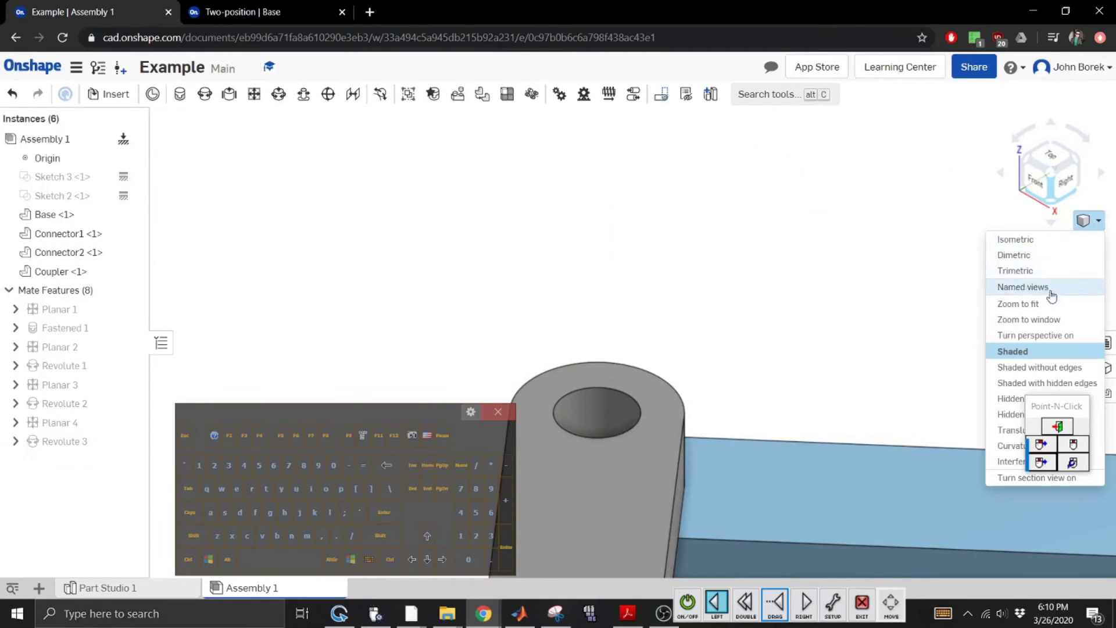
Add a revolute mate between the top edge of Connector2's free hole and the top edge of the Coupler's remaining hole.
click(1034, 304)
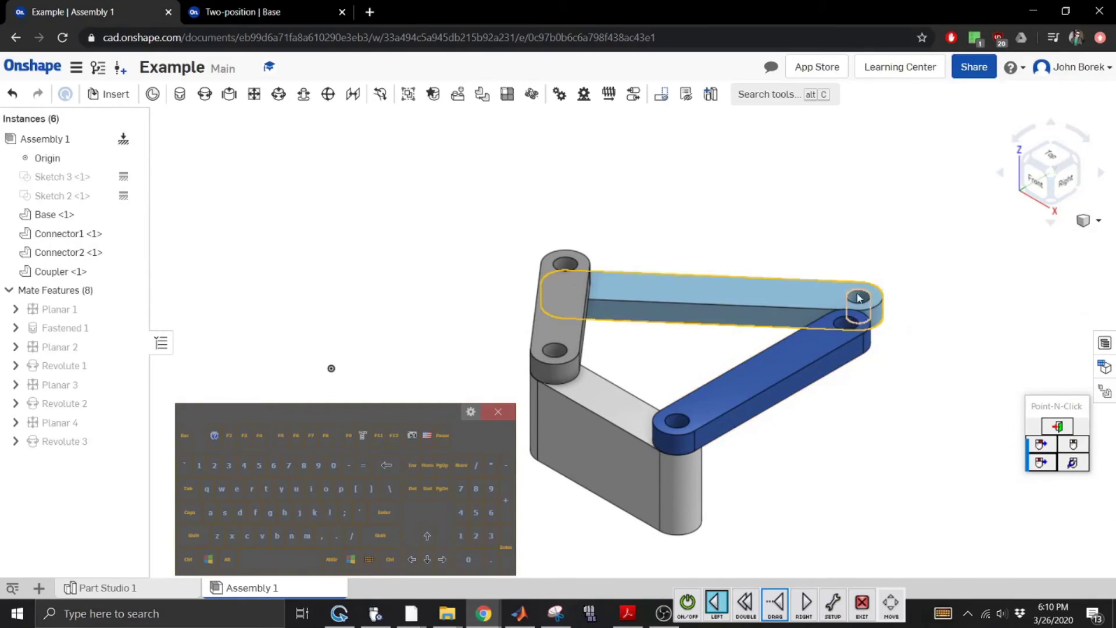
click(1098, 223)
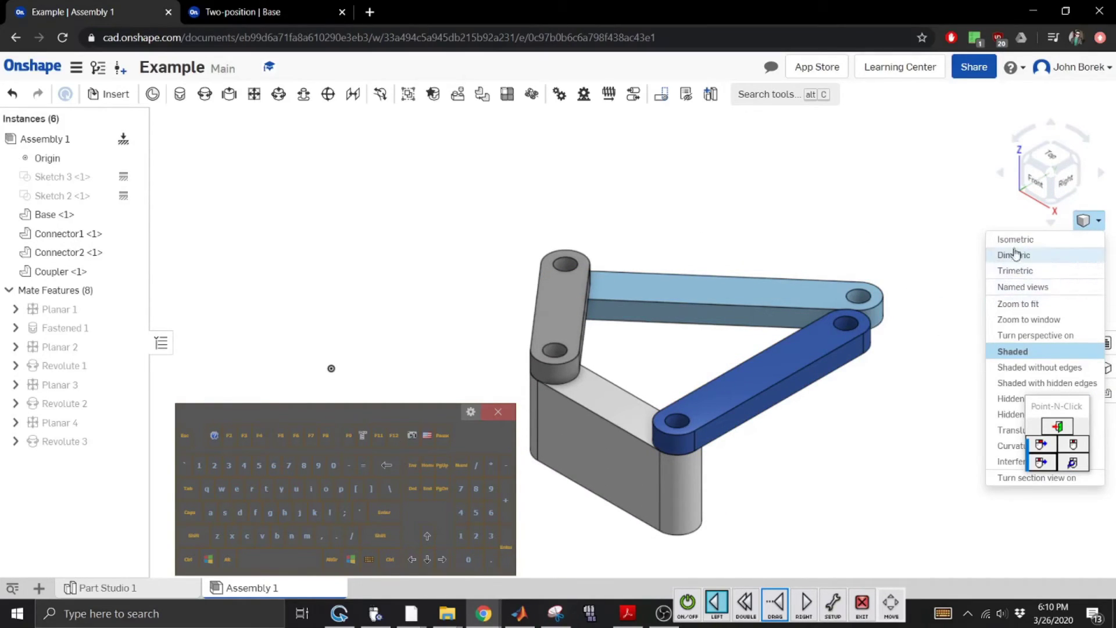
click(1032, 320)
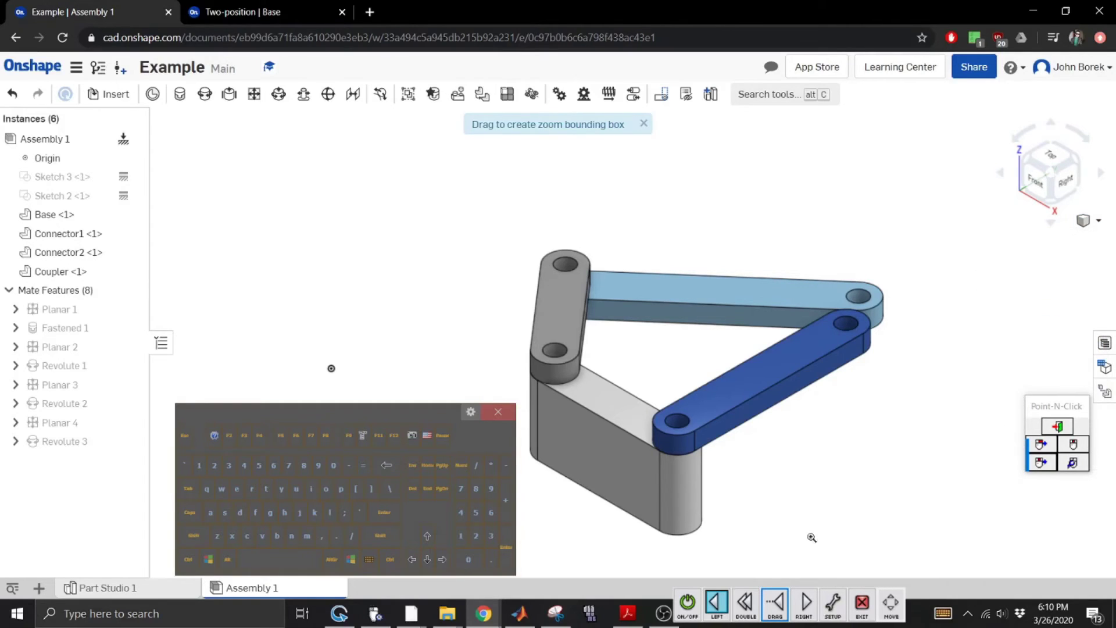
click(781, 609)
drag(927, 335, 772, 268)
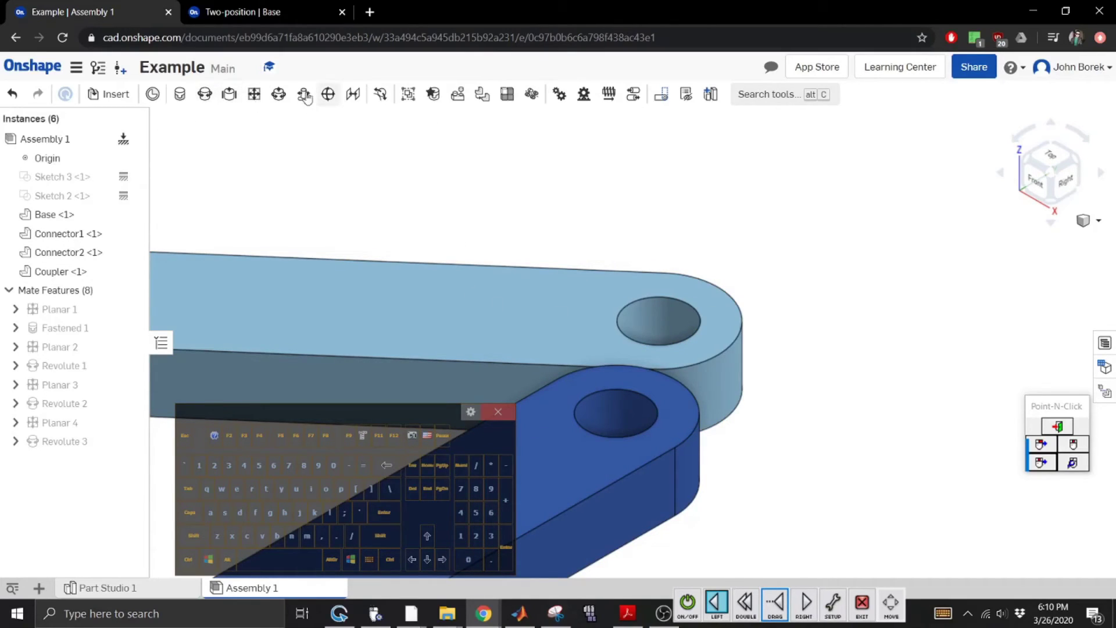
click(203, 94)
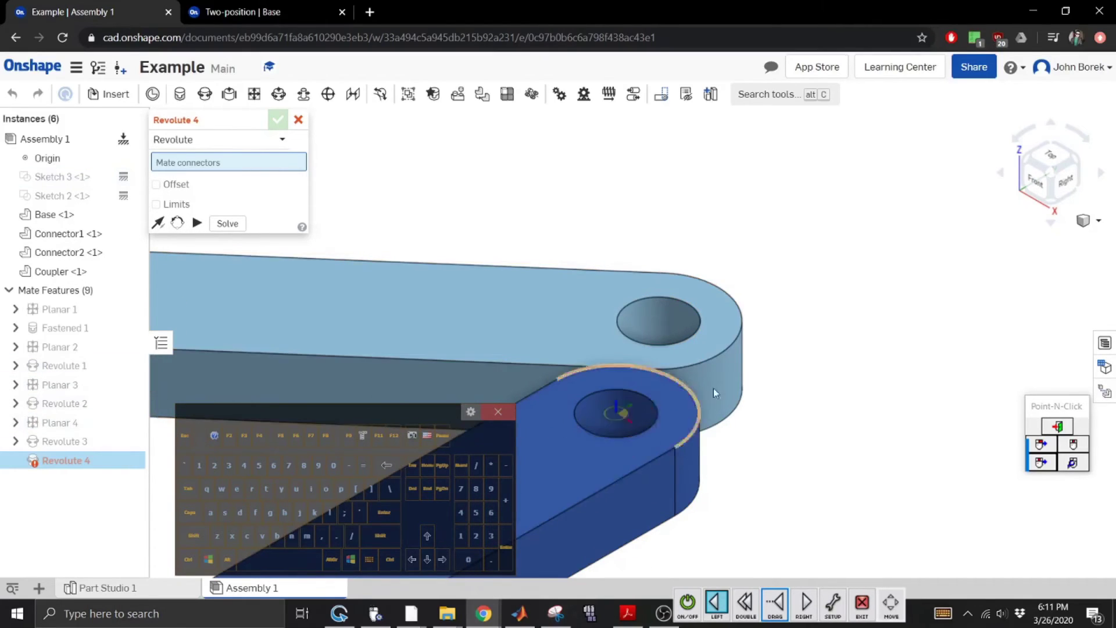
click(612, 442)
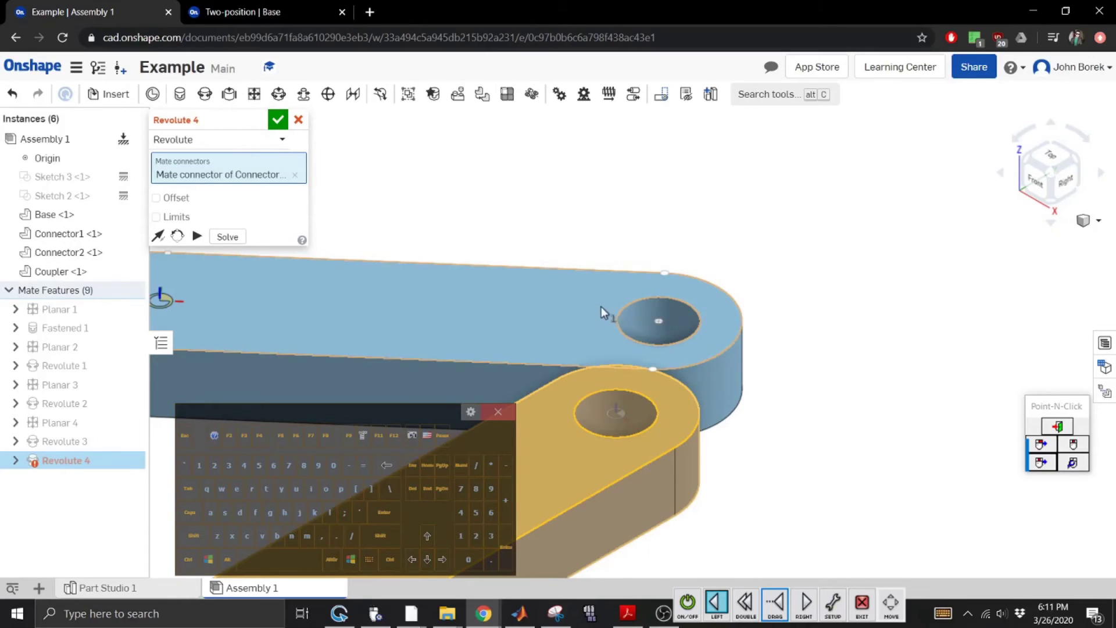
click(639, 339)
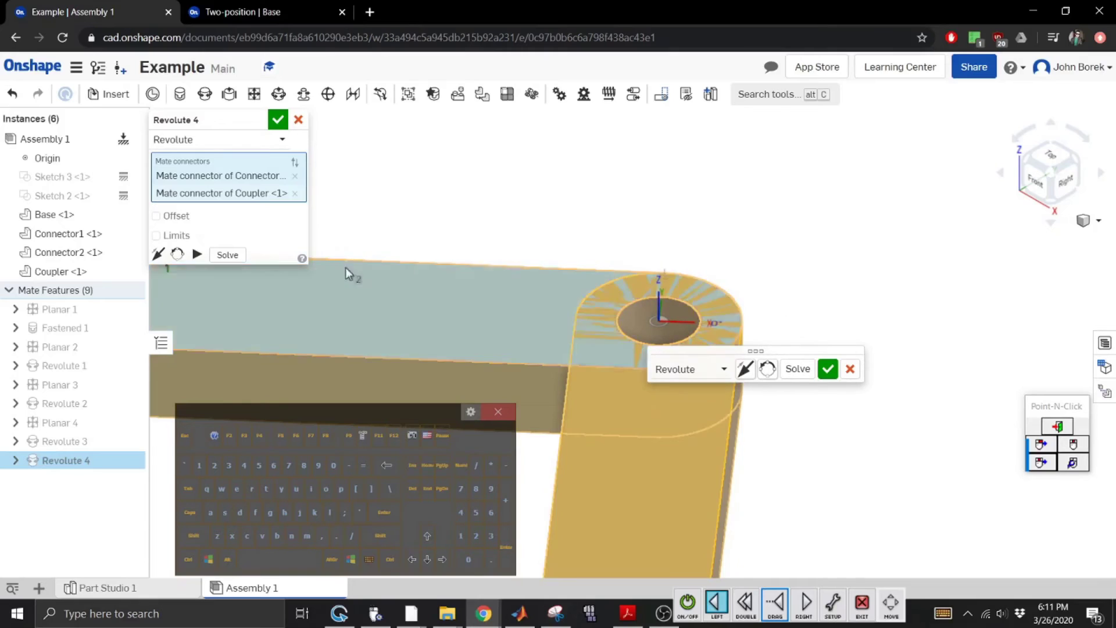
Give the revolute mate between Connector2 and the Coupler a 0.25 in Z offset and finish adding mates.
click(170, 216)
click(272, 234)
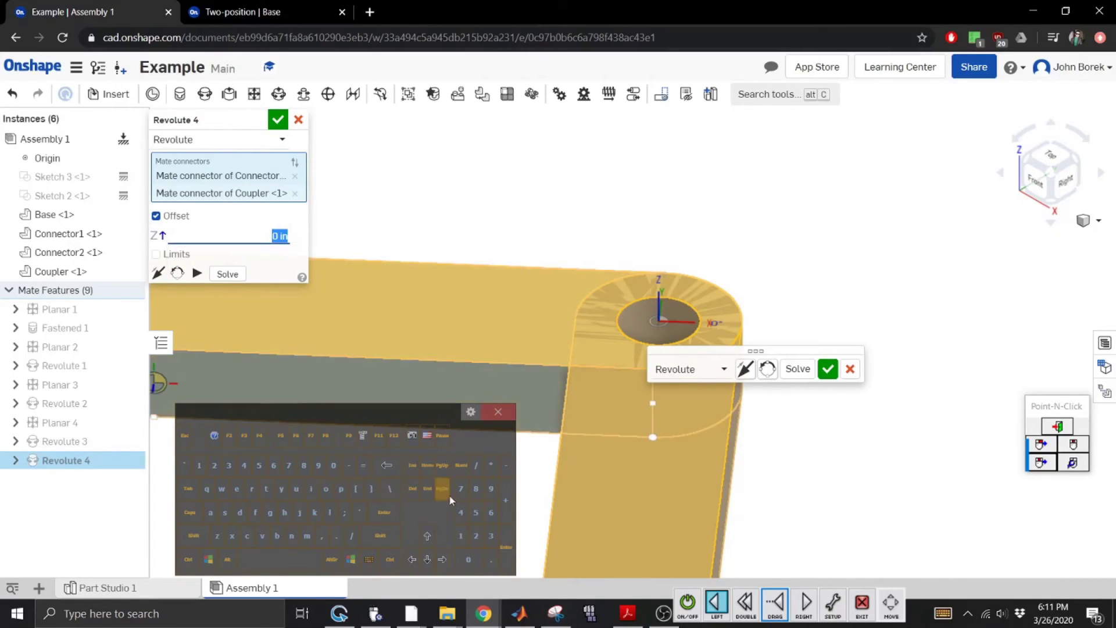
click(489, 558)
click(476, 535)
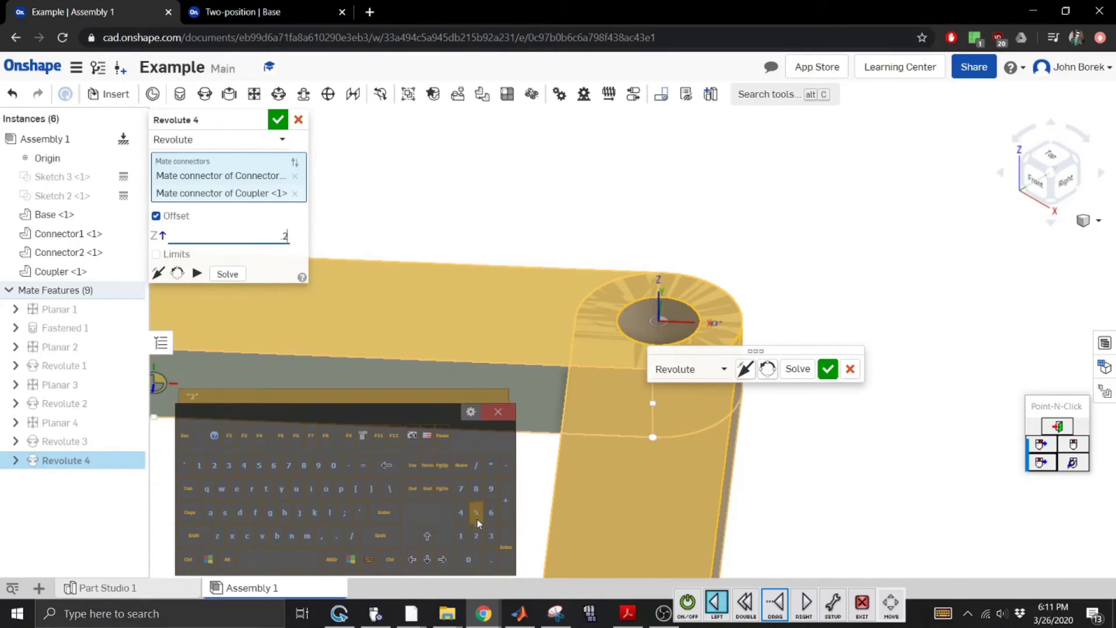
click(389, 513)
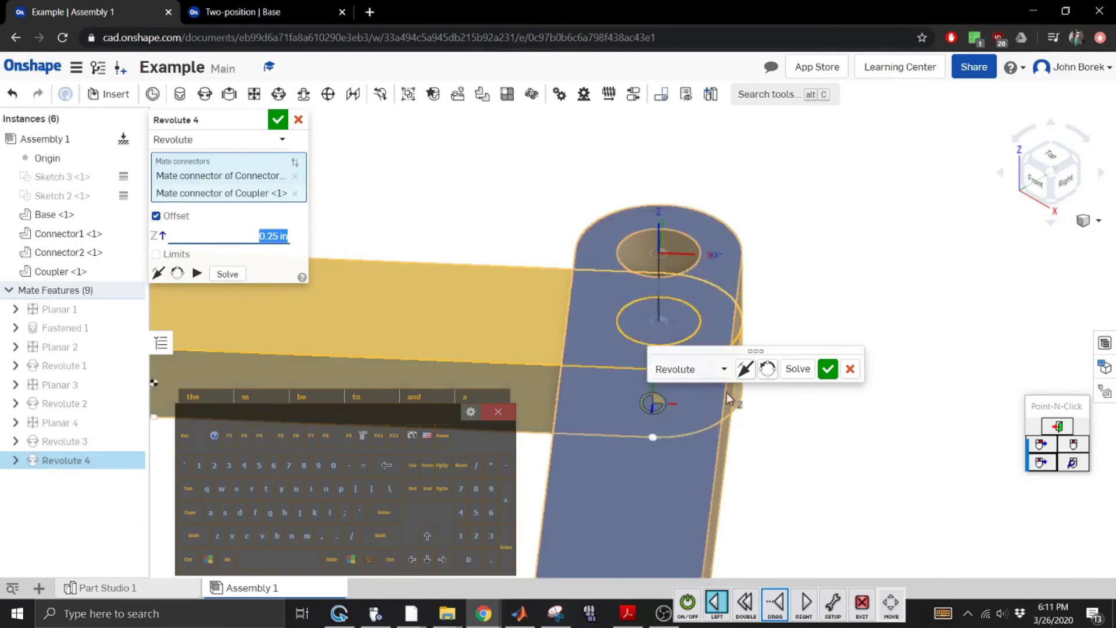
click(828, 369)
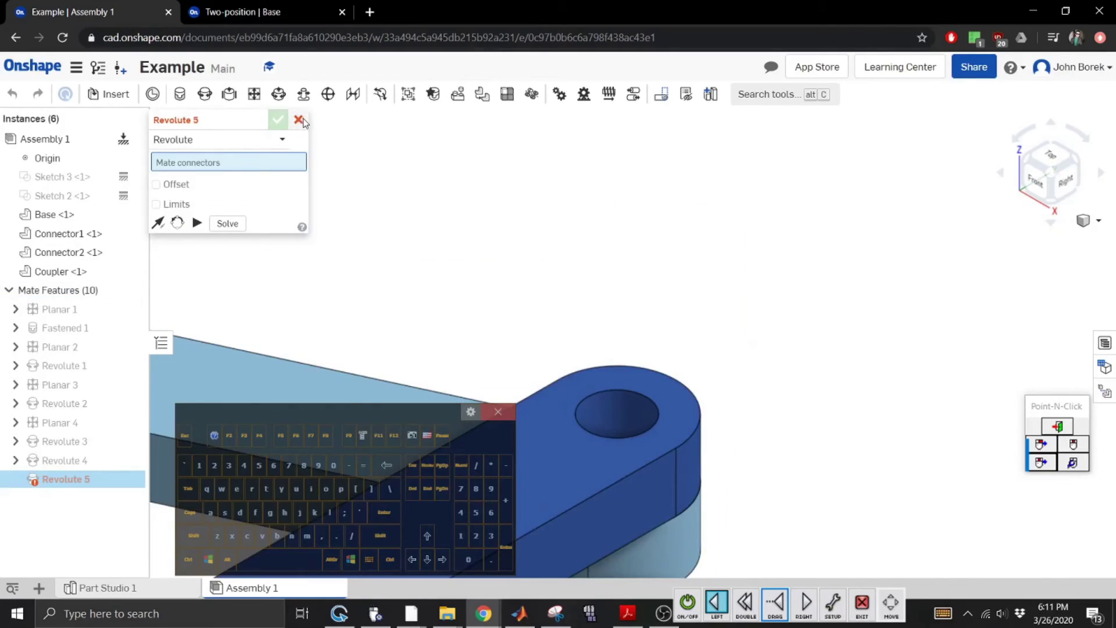
click(299, 121)
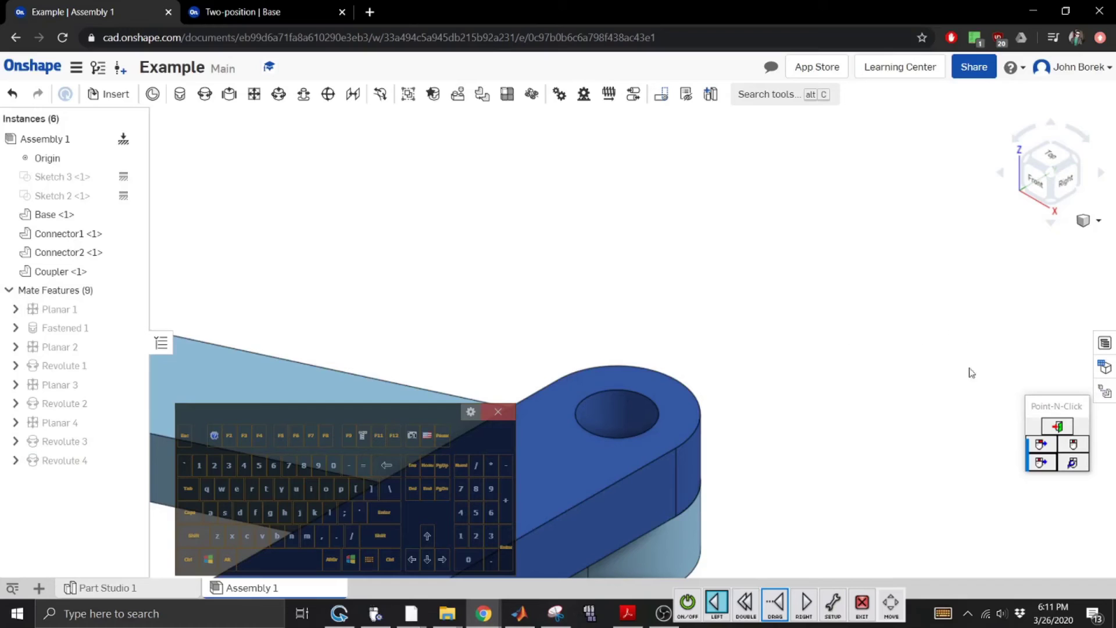
From the top view, swing Connector2 slightly to test the linkage and show Sketch 2.
click(1050, 155)
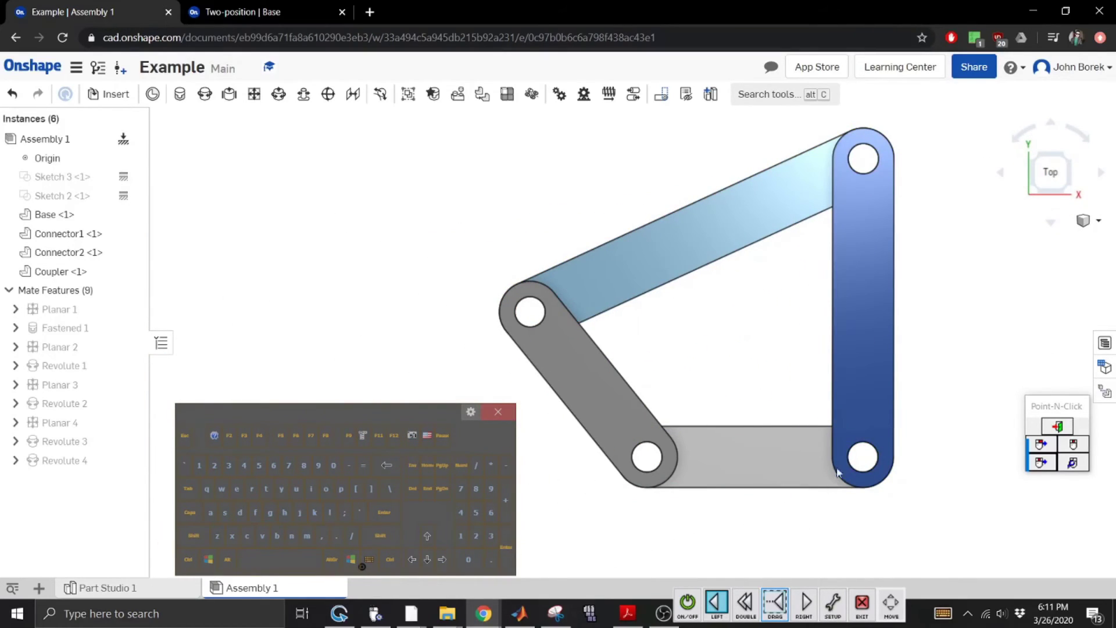
drag(871, 219, 880, 243)
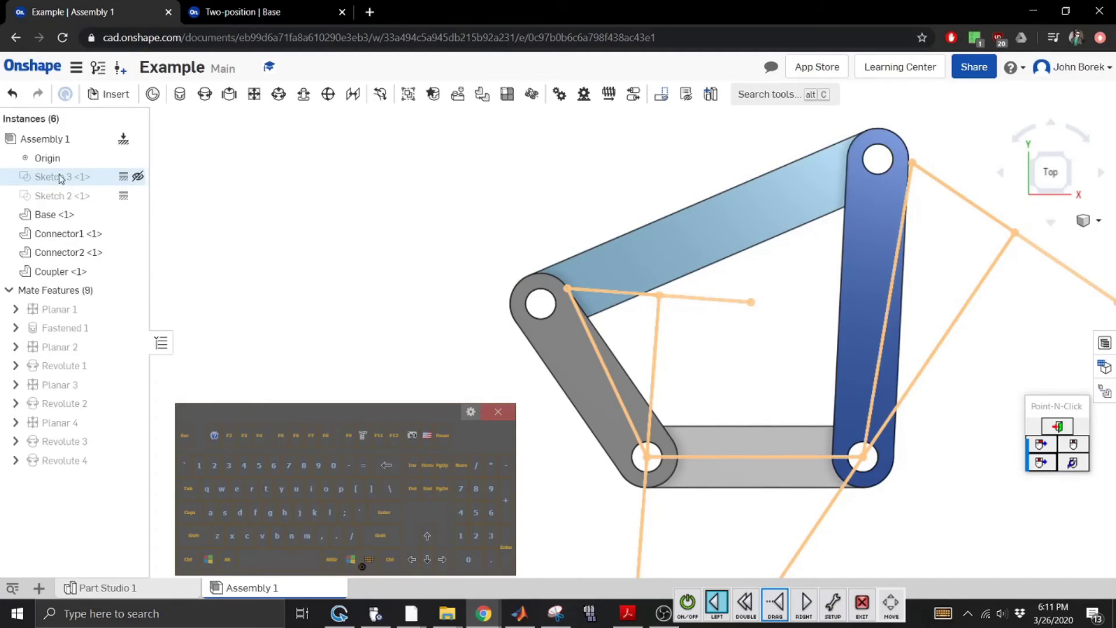
click(136, 196)
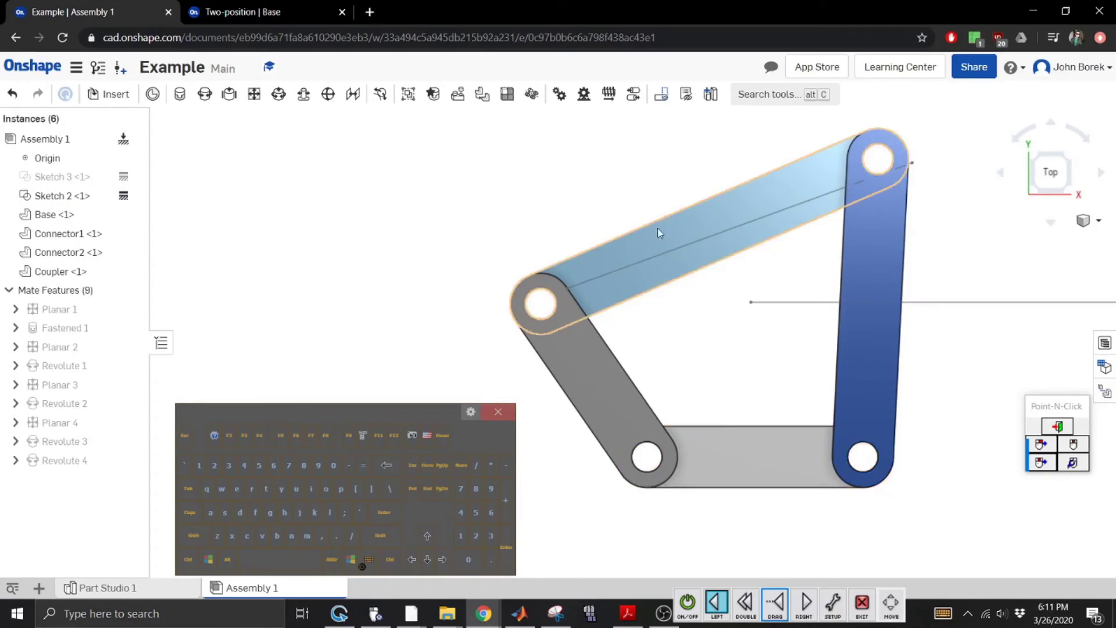
click(1082, 227)
click(1034, 303)
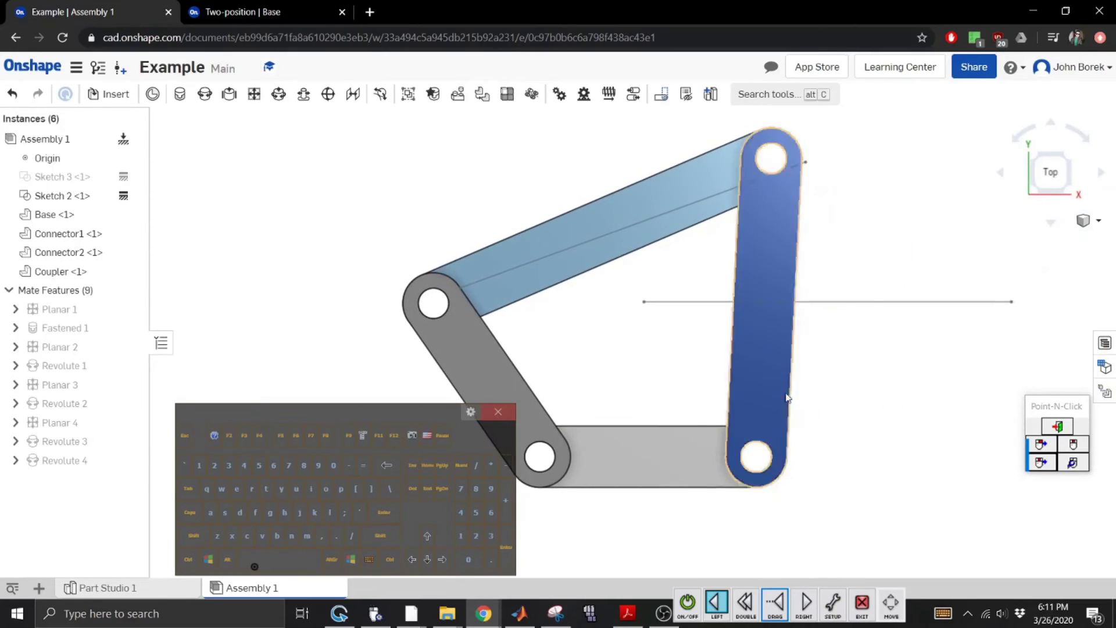
Move the Coupler until its hole centres meet the endpoints of Sketch 2's slanted position line, and return to the isometric view.
click(511, 411)
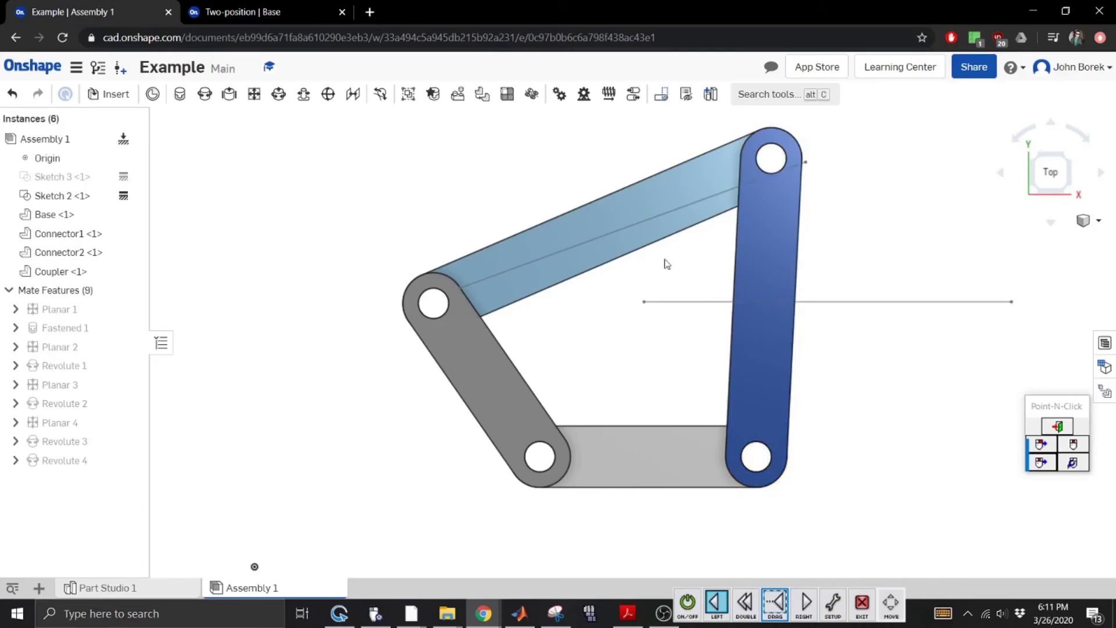
mouse_move(645, 207)
mouse_down()
mouse_move(689, 602)
mouse_move(667, 251)
mouse_move(703, 229)
mouse_move(675, 219)
mouse_move(720, 209)
mouse_move(822, 249)
mouse_move(888, 291)
mouse_move(769, 229)
mouse_move(675, 216)
mouse_move(651, 233)
mouse_move(770, 229)
mouse_move(897, 296)
mouse_move(658, 225)
mouse_move(727, 226)
mouse_move(691, 273)
mouse_move(610, 224)
mouse_move(715, 284)
mouse_move(690, 506)
mouse_move(656, 227)
mouse_up()
mouse_move(688, 580)
drag(688, 580, 676, 208)
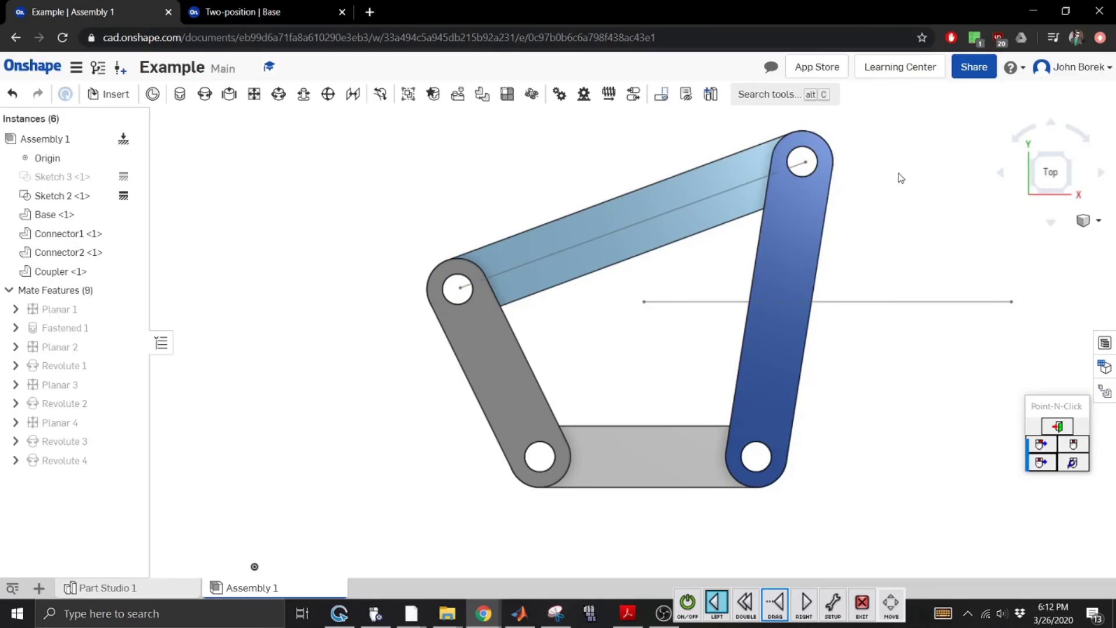
click(1086, 220)
click(1052, 239)
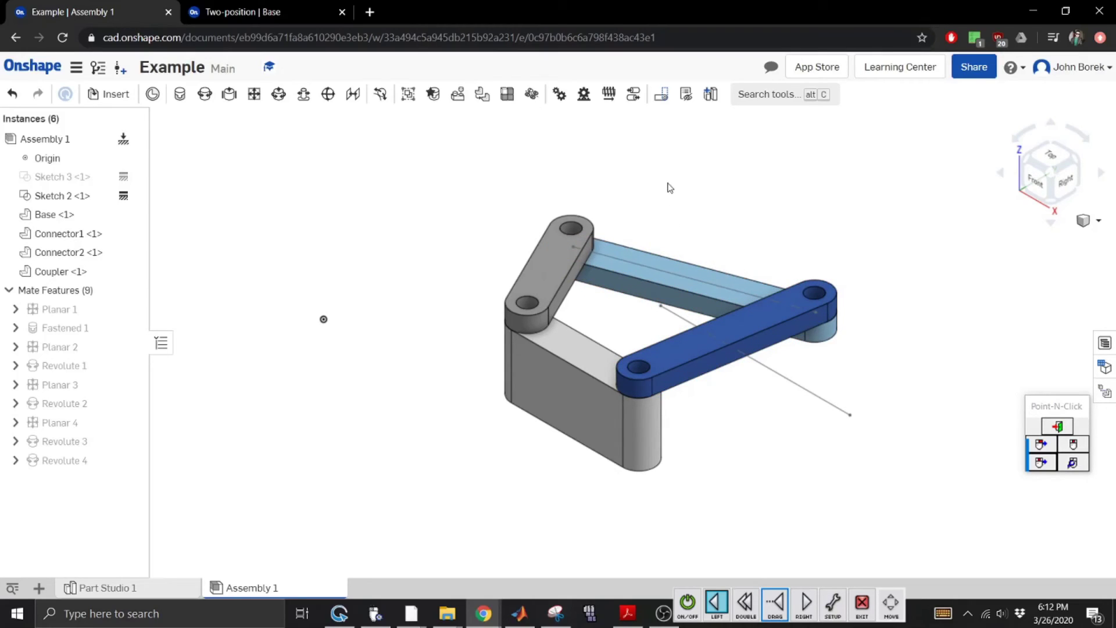
Switch to Adobe Acrobat Reader to read the four-bar homework's goal and constraints, and examine the Two-position document's Main assembly.
click(627, 613)
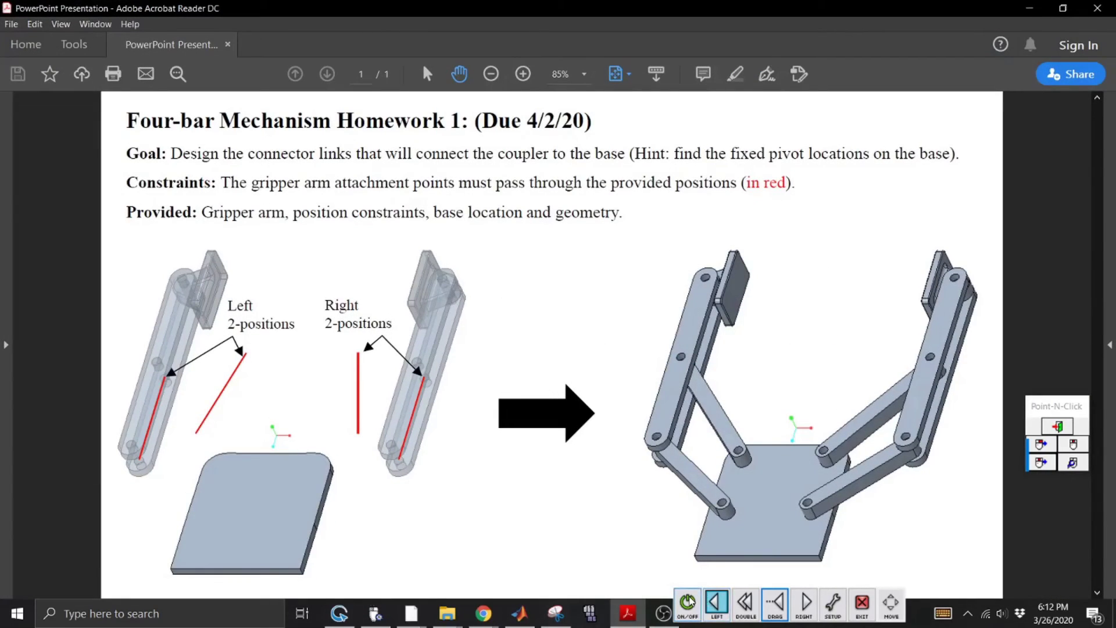
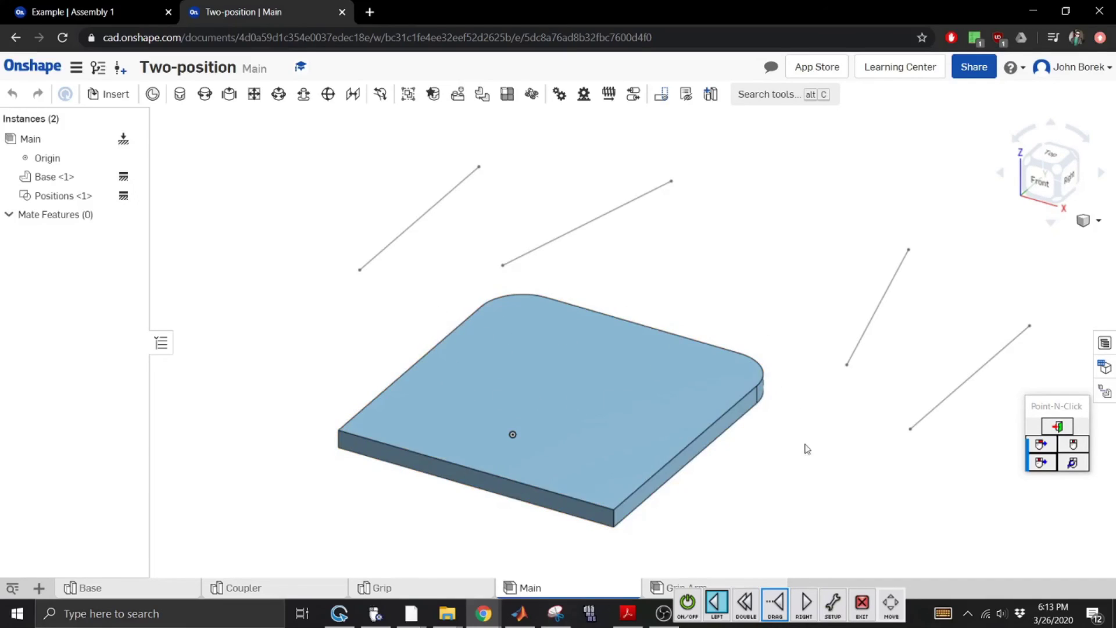
click(696, 602)
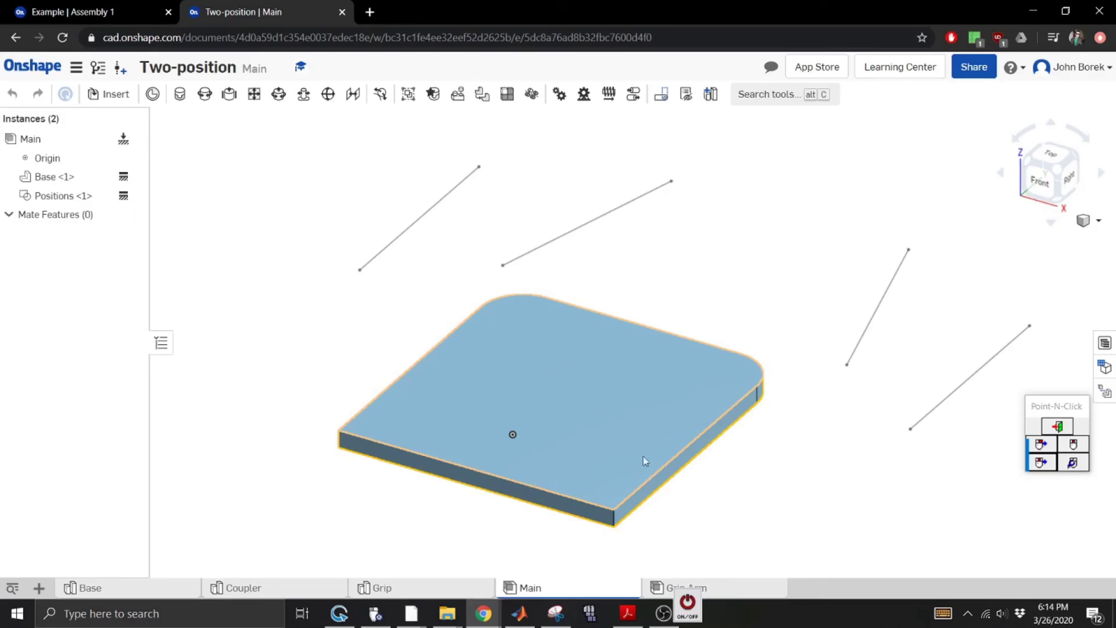
click(688, 607)
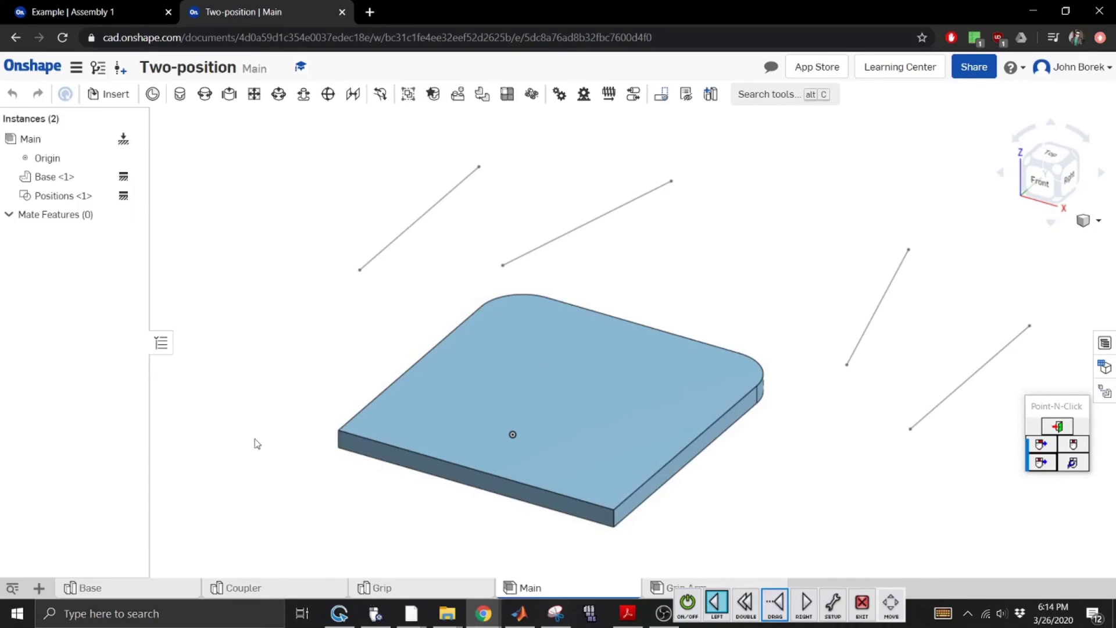
Look through the Base, Coupler, Grip and Grip Arm of the Two-position document, comparing them with Part Studio 1 of Example.
click(110, 589)
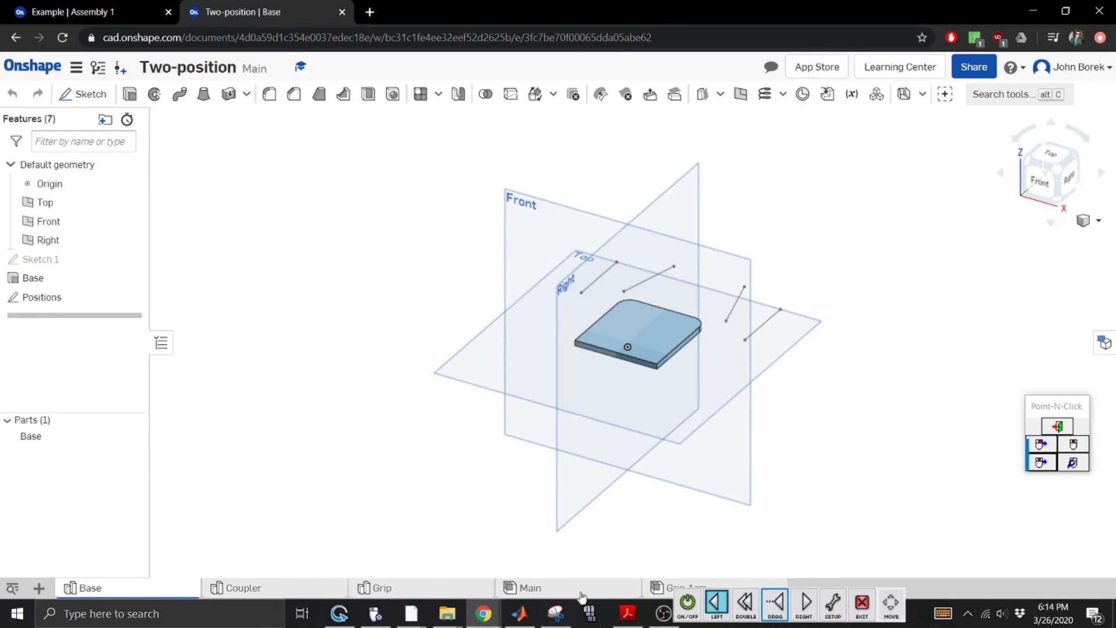
click(110, 7)
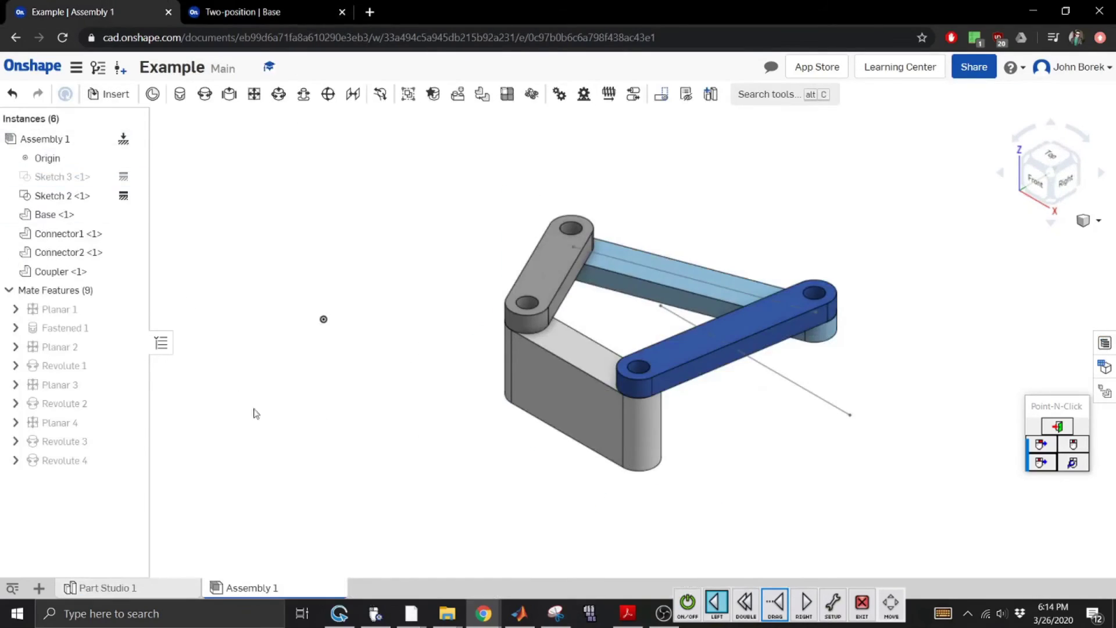
click(134, 588)
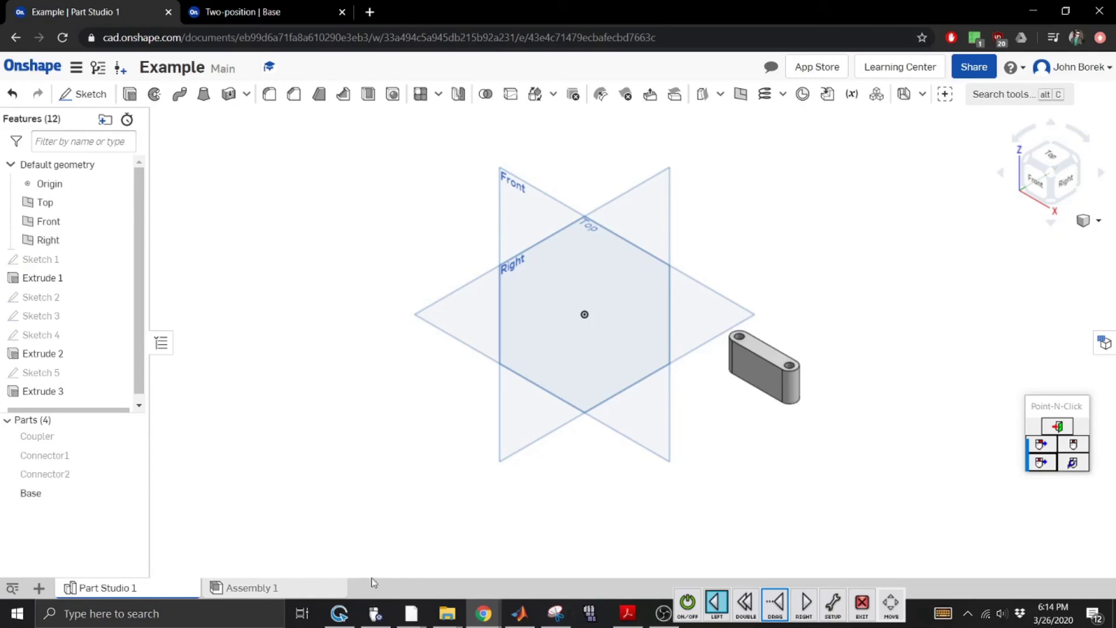
click(227, 10)
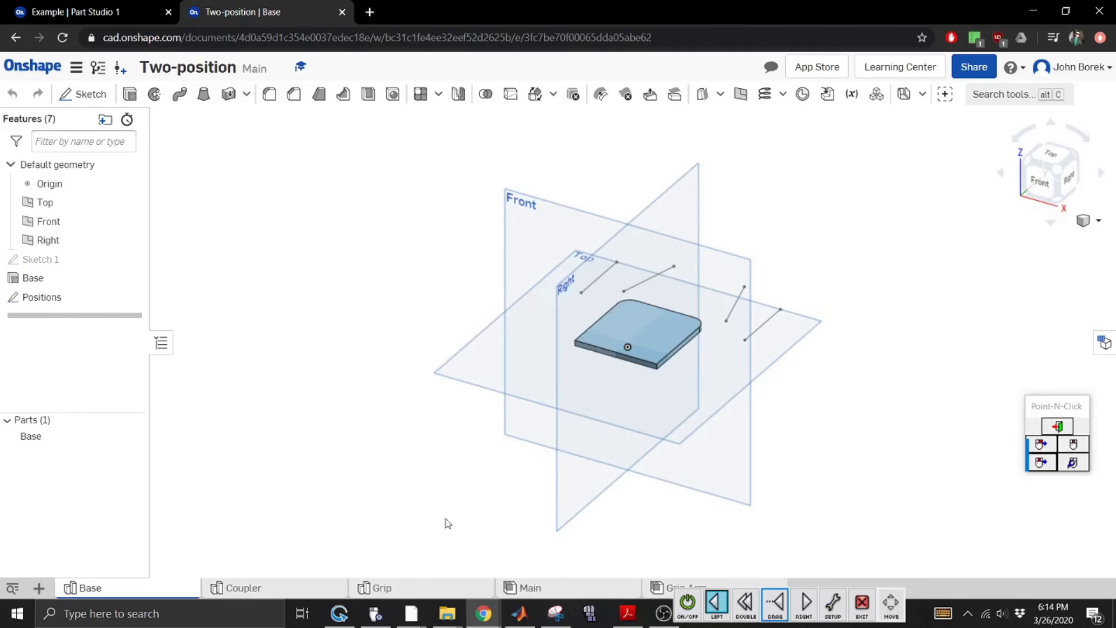
click(256, 589)
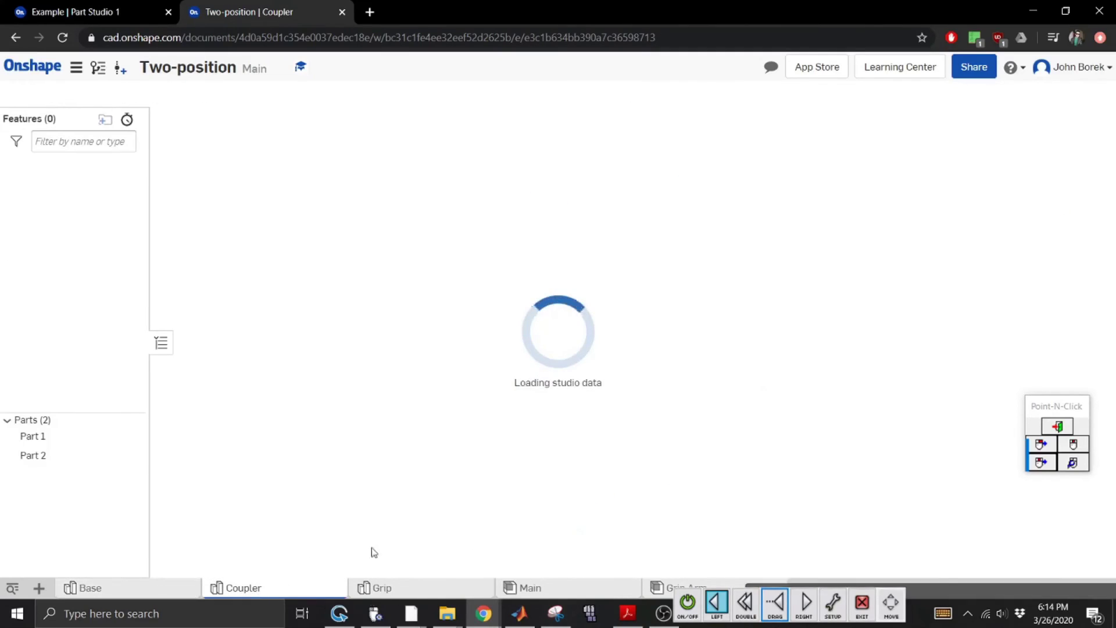
click(407, 589)
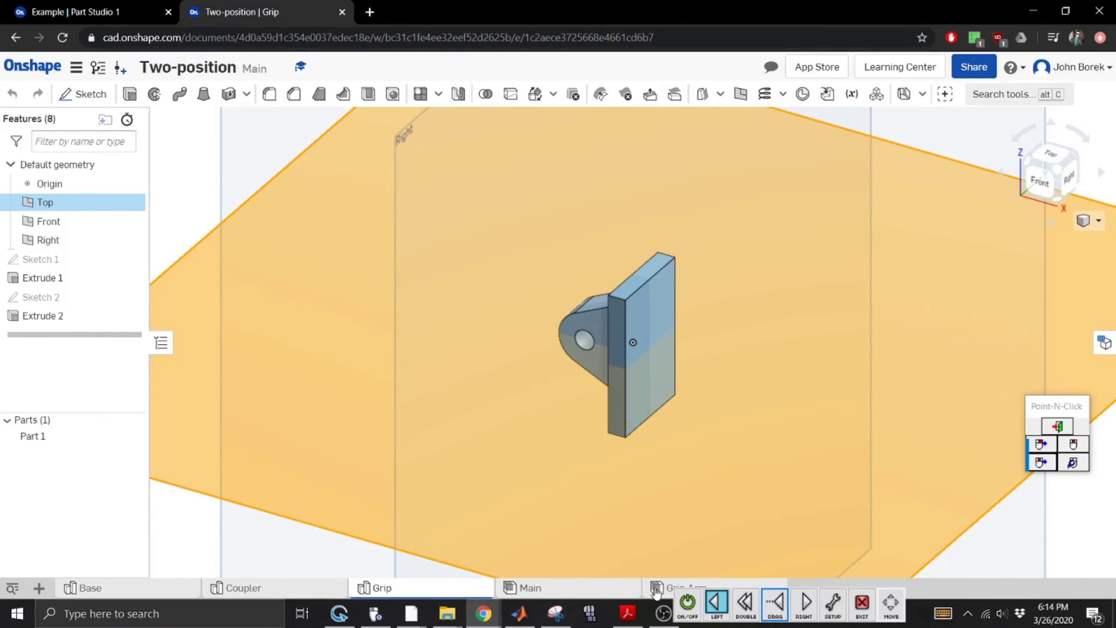
click(663, 588)
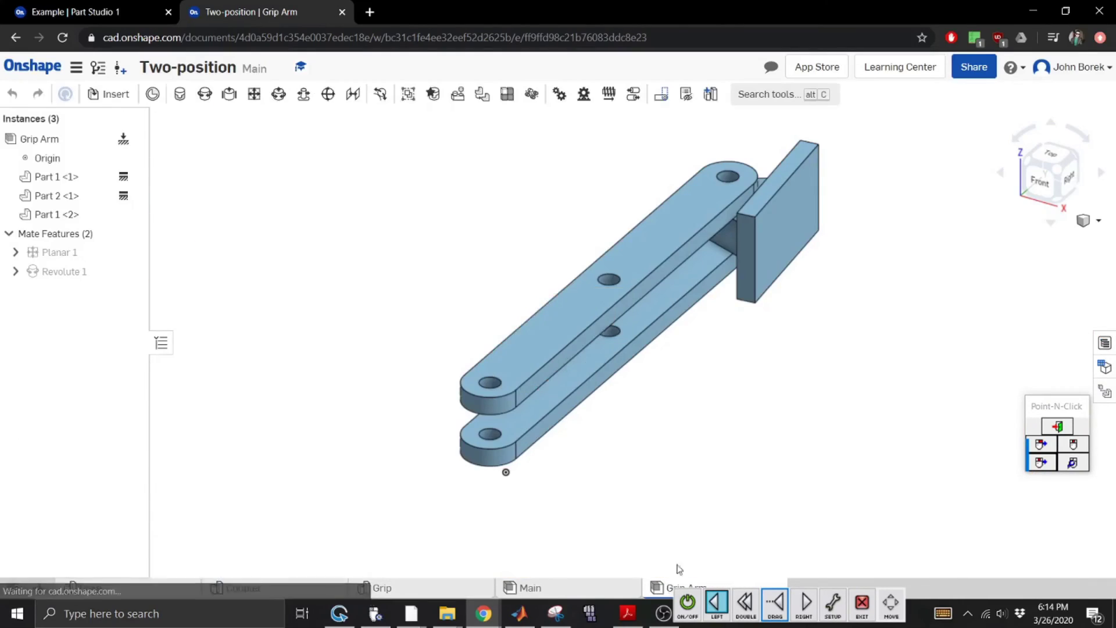
Insert the Grip Arm assembly into the Main assembly of the Two-position document.
click(556, 587)
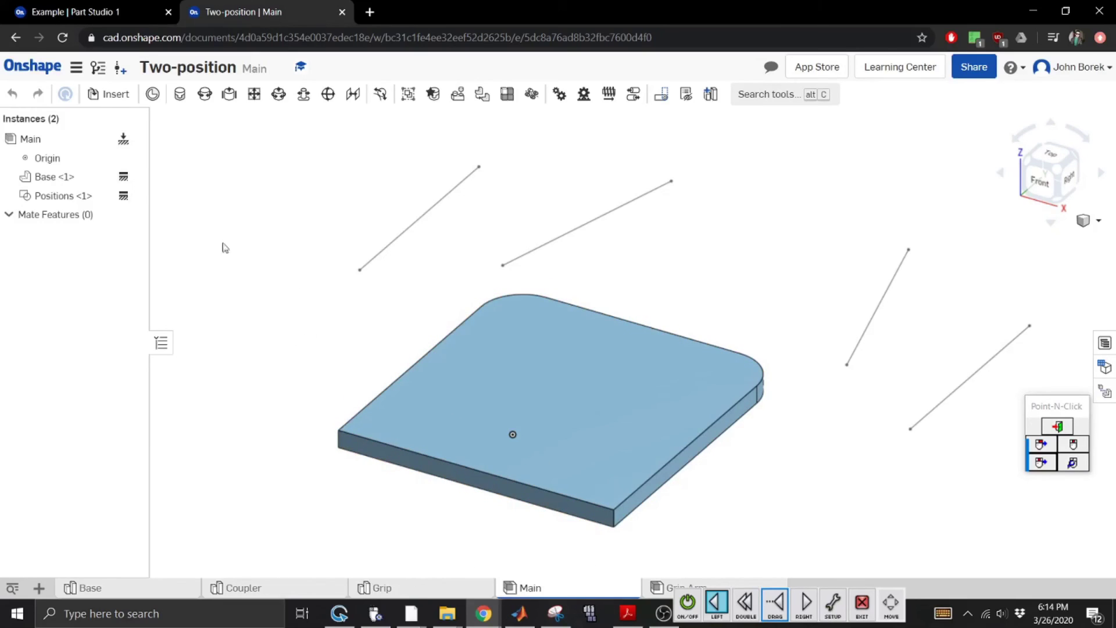
click(125, 98)
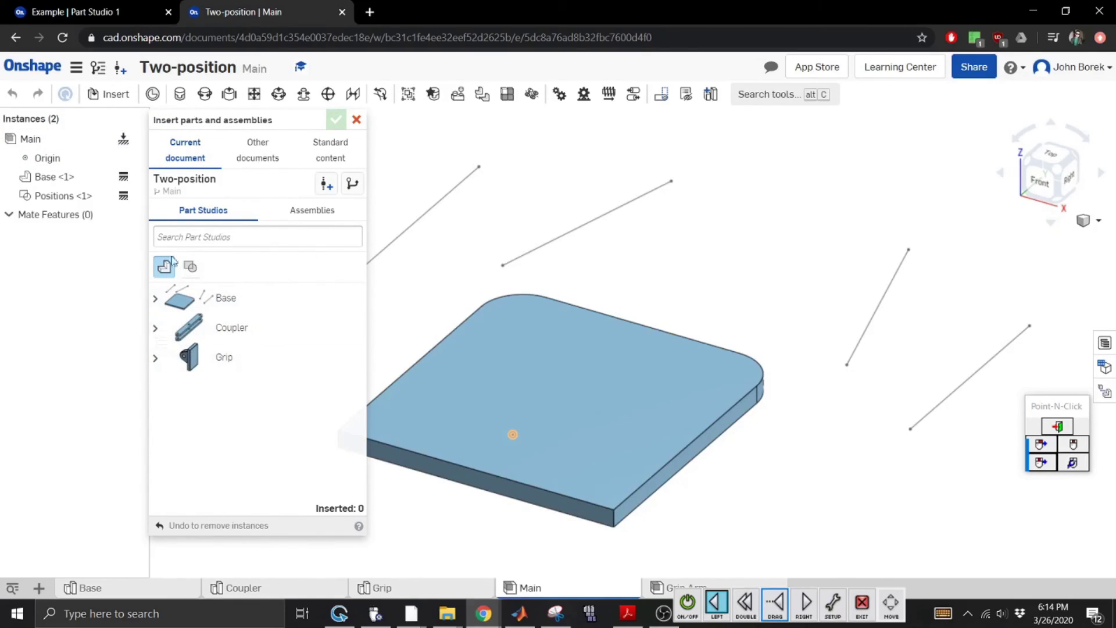
click(314, 212)
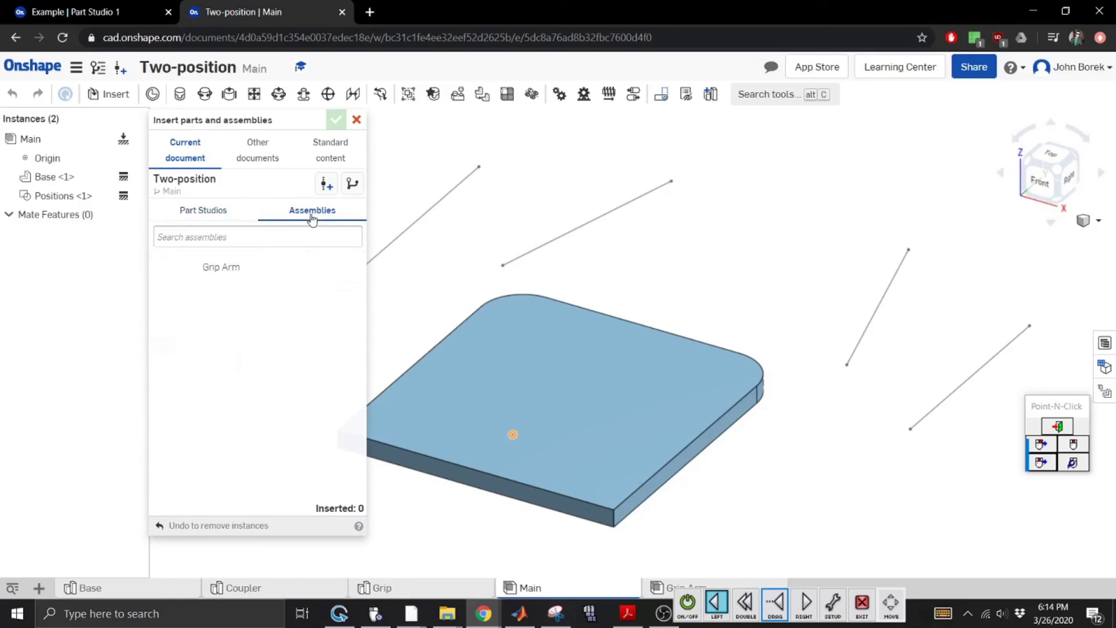
click(209, 268)
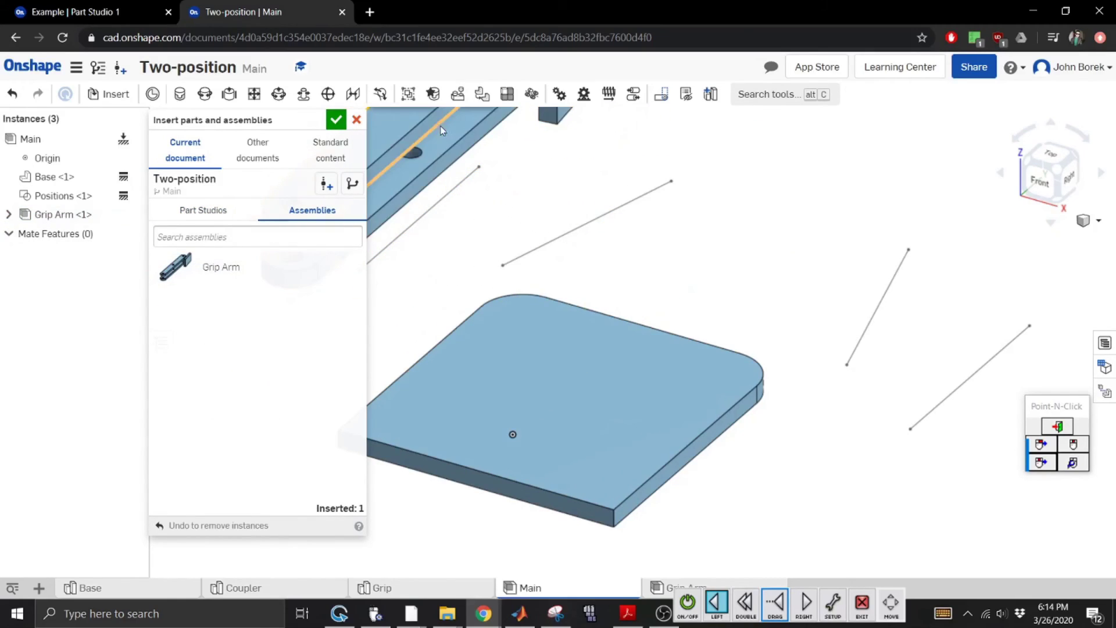
click(340, 120)
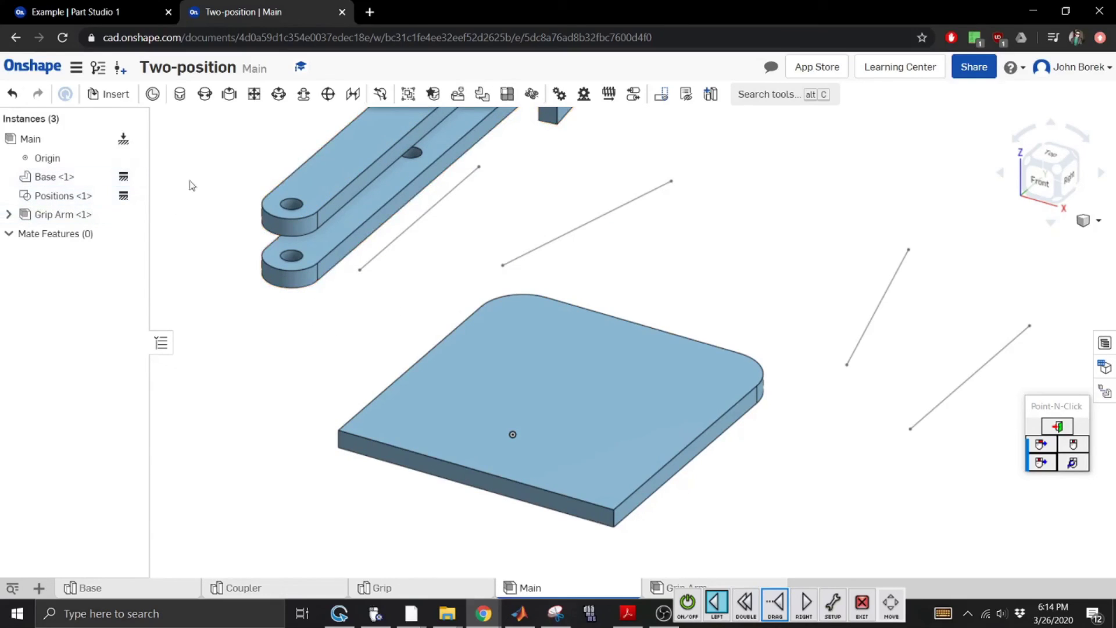
Leave the Example document for the Onshape documents list and show the details of the Two-position document.
click(97, 12)
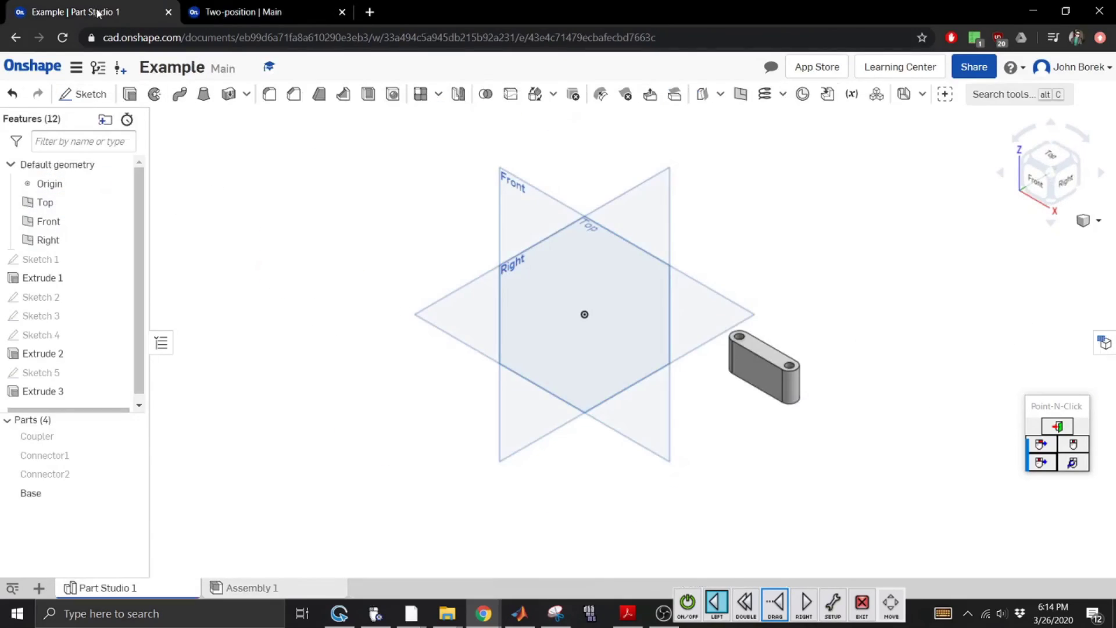
click(32, 66)
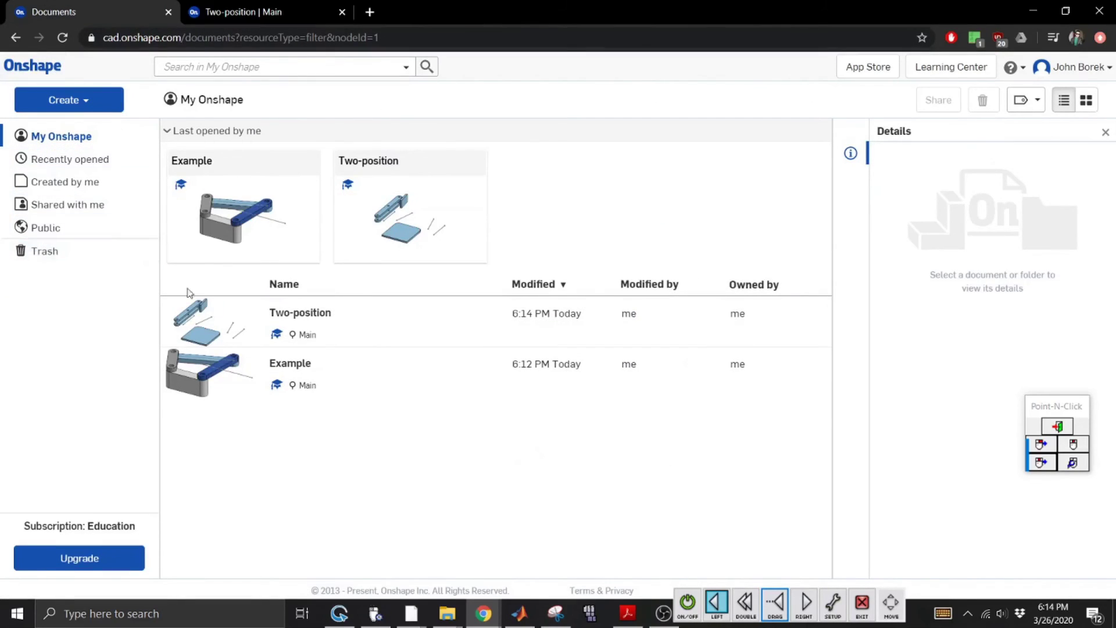
click(452, 223)
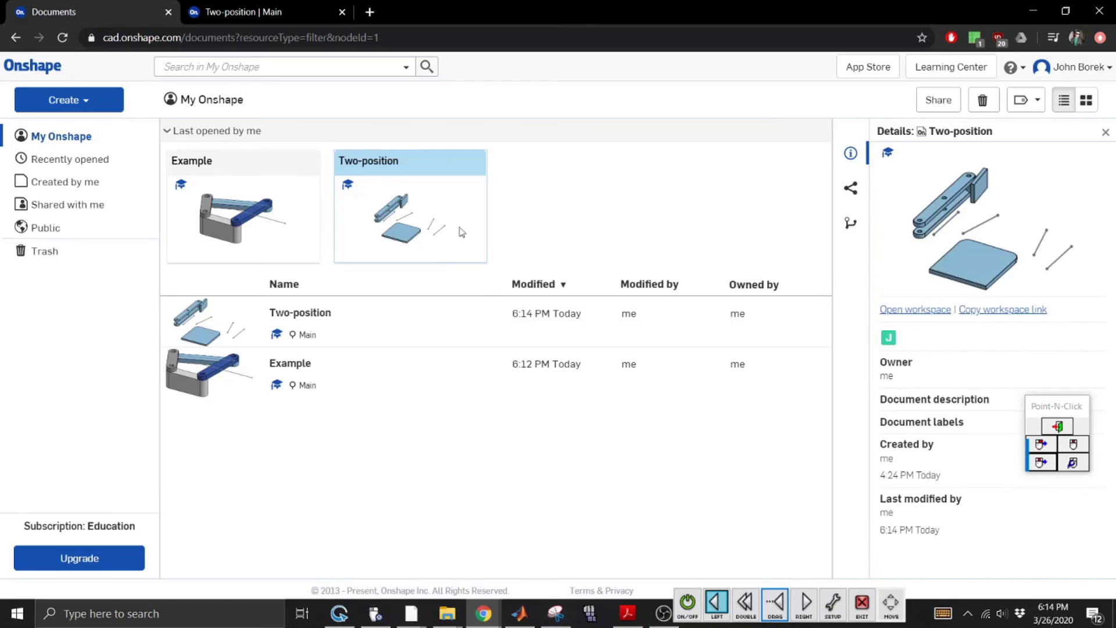
click(689, 609)
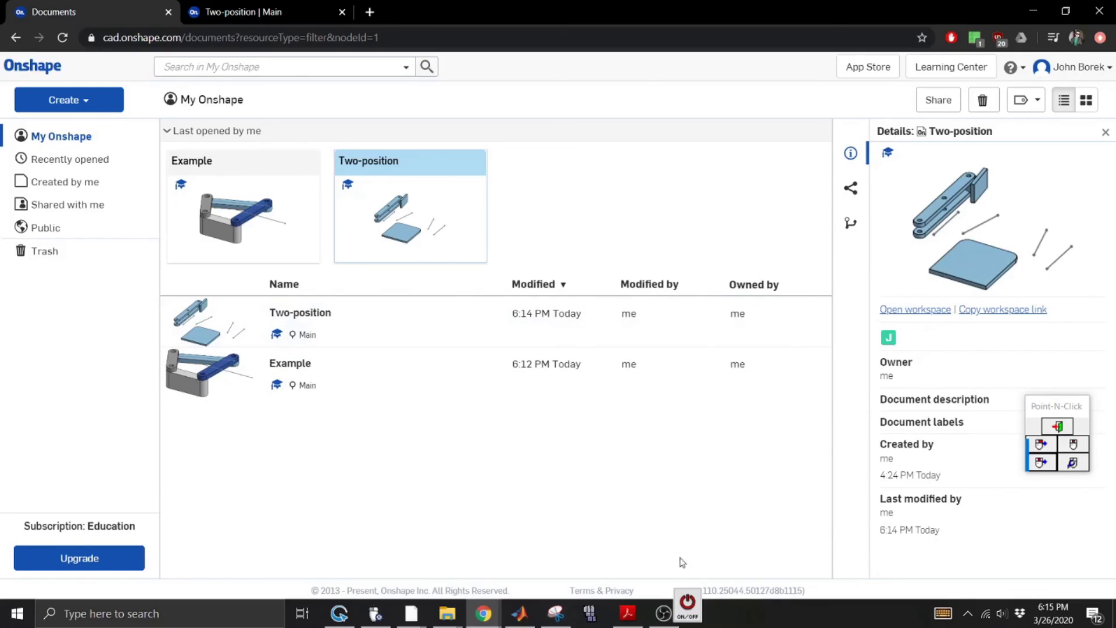
click(685, 605)
Return to the Two-position document and open Sketch 1 of the Base part studio to examine its dimensions, closing it without changes.
click(226, 10)
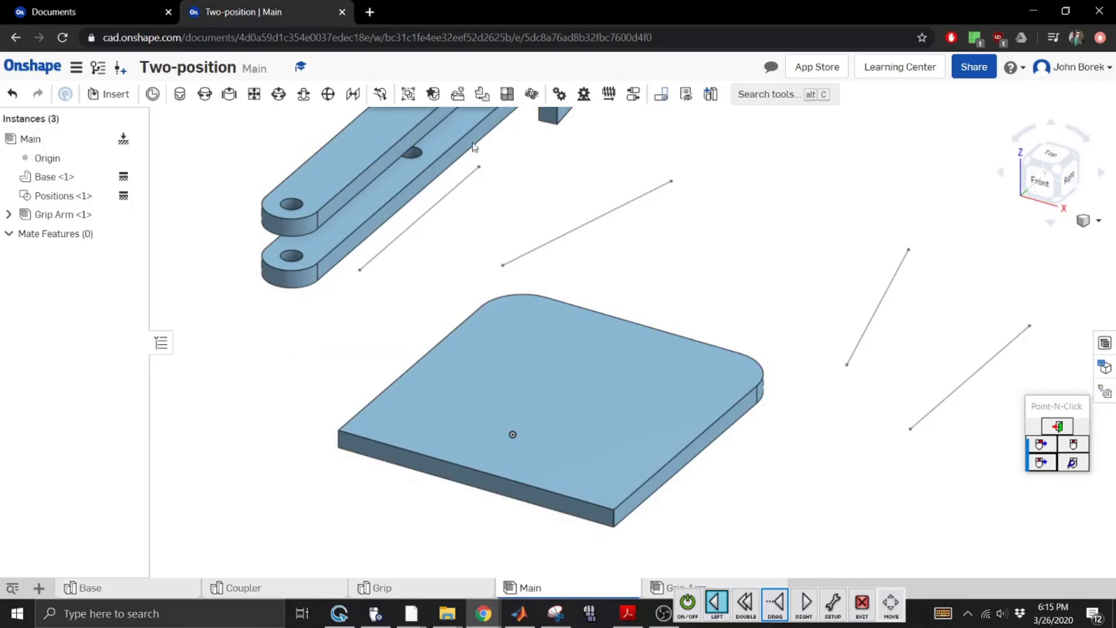
click(145, 583)
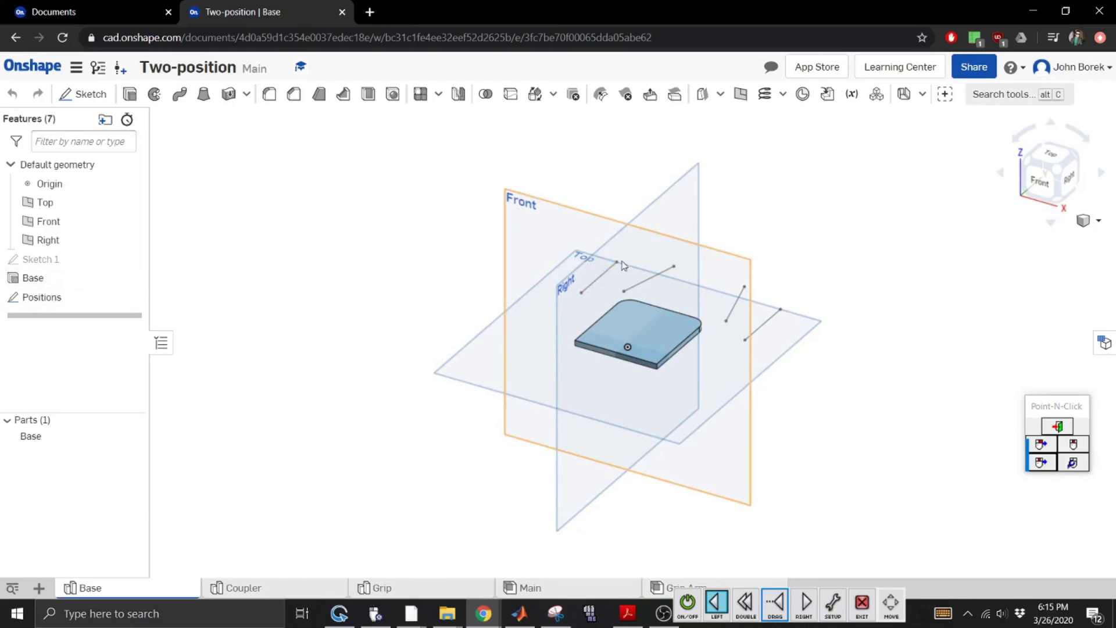
click(53, 259)
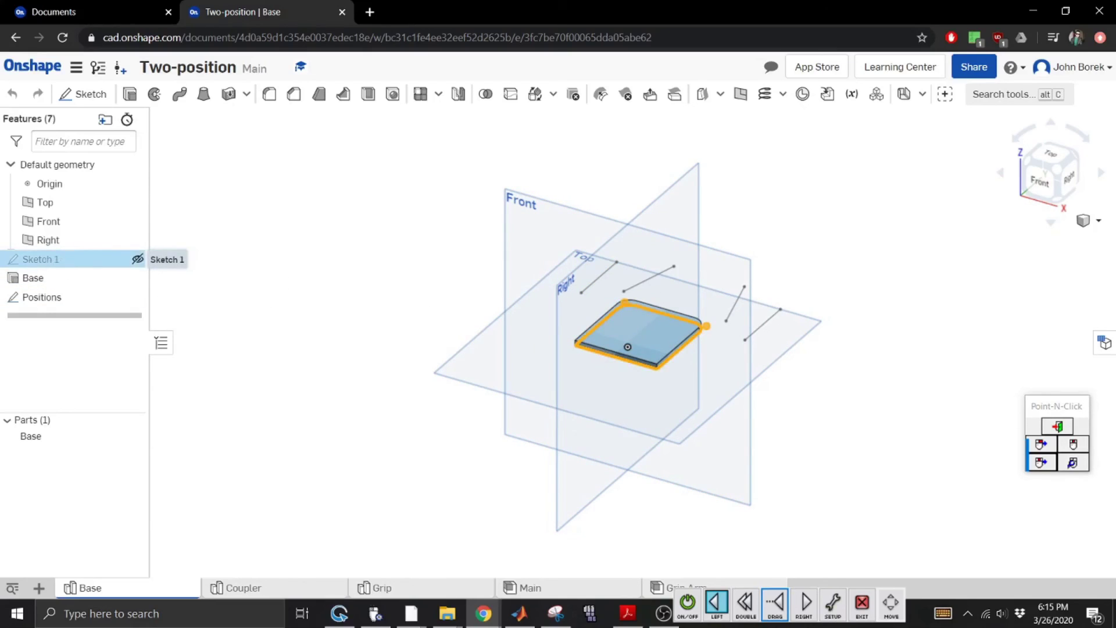
click(336, 349)
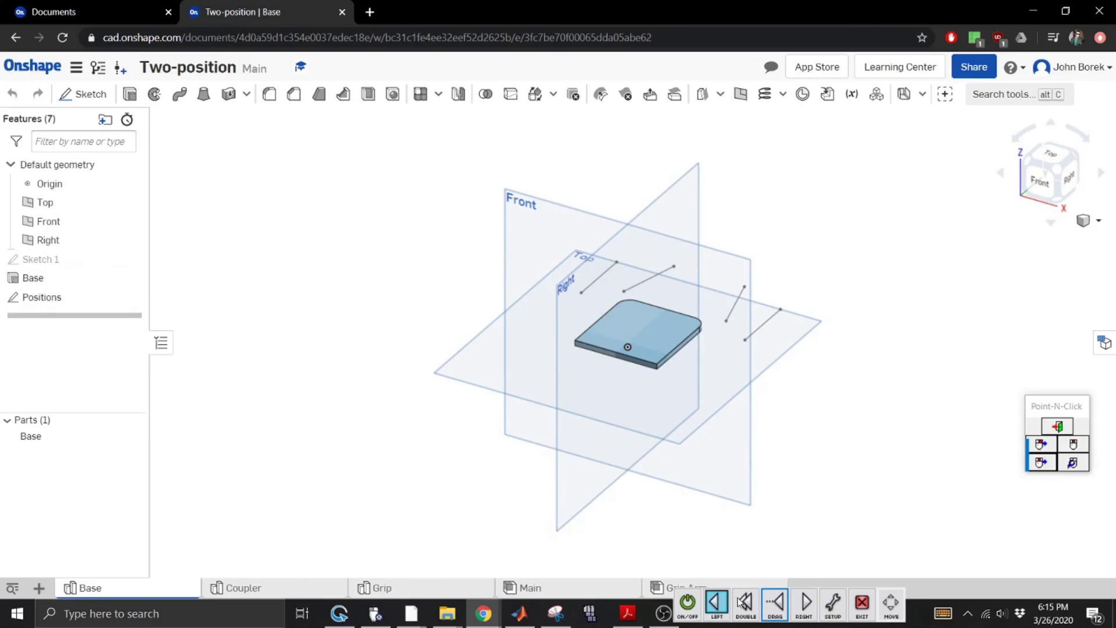
double_click(23, 259)
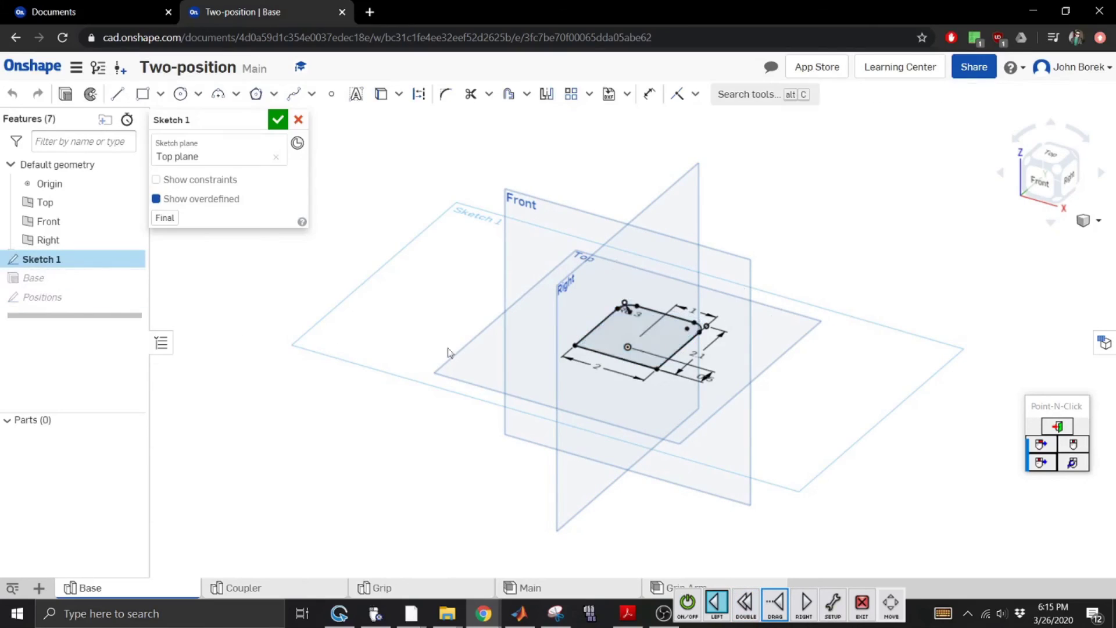
click(277, 120)
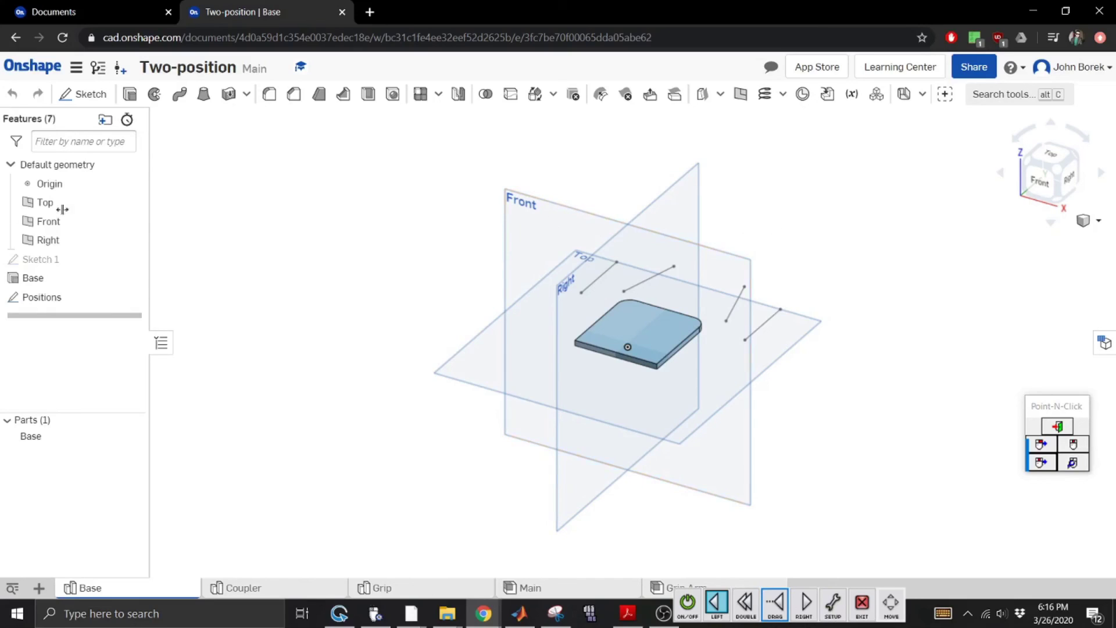
Return to the Main assembly and switch to Adobe Acrobat Reader to review the Four-bar Mechanism Homework 1 page.
click(529, 587)
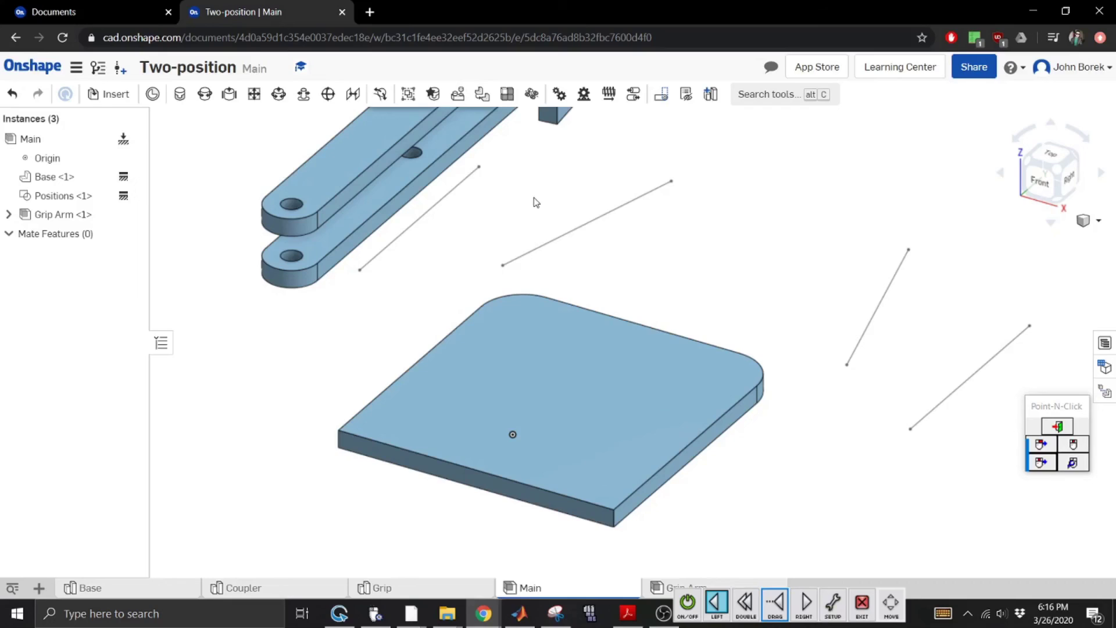
click(623, 614)
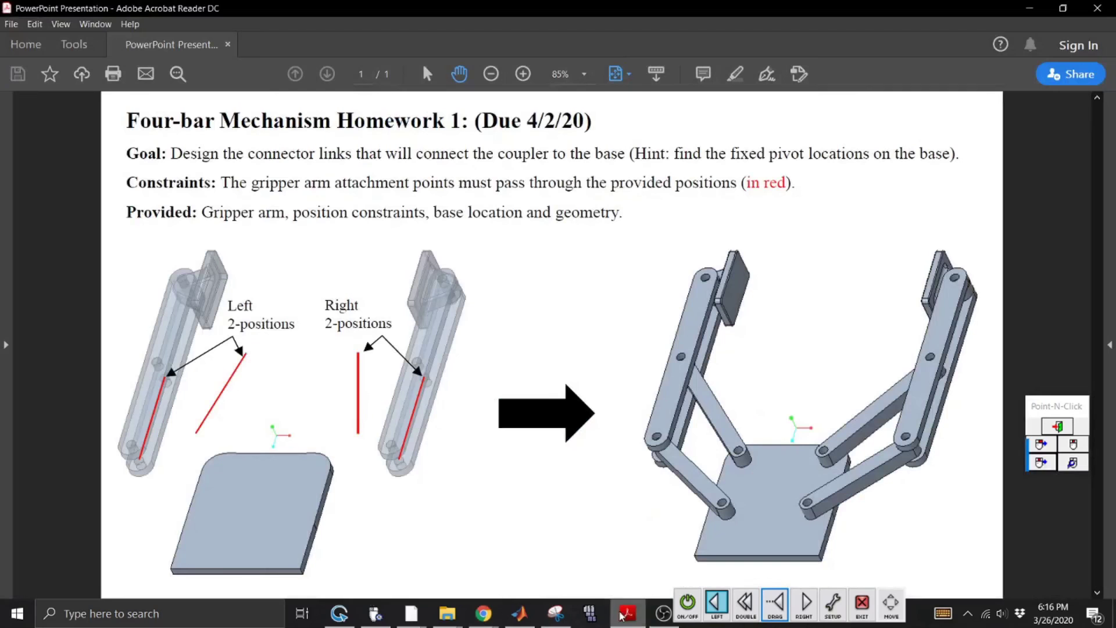